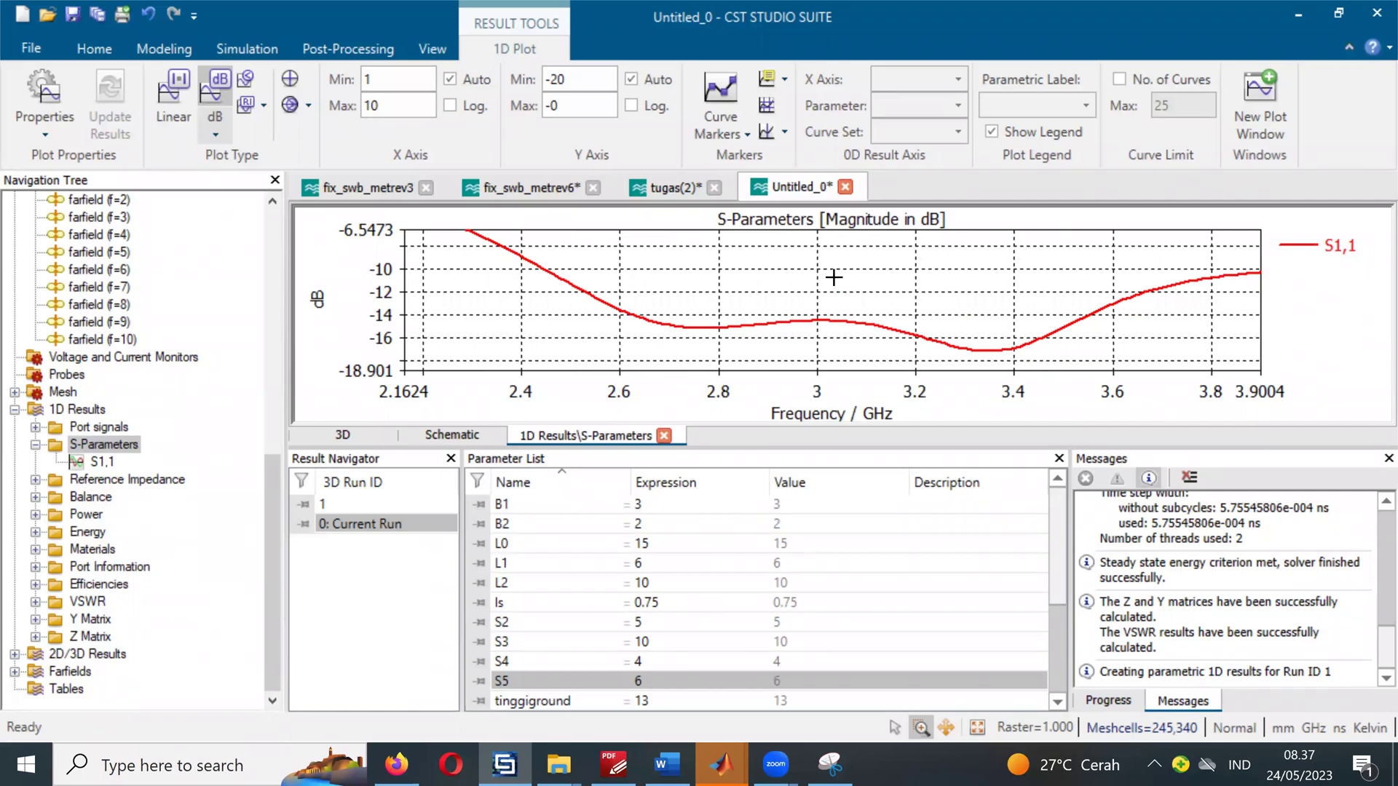
Step: Restore the S-parameter plot's full range, display the 3D farfield (f=1) [1] pattern, and enlarge the plot area
double_click(1146, 285)
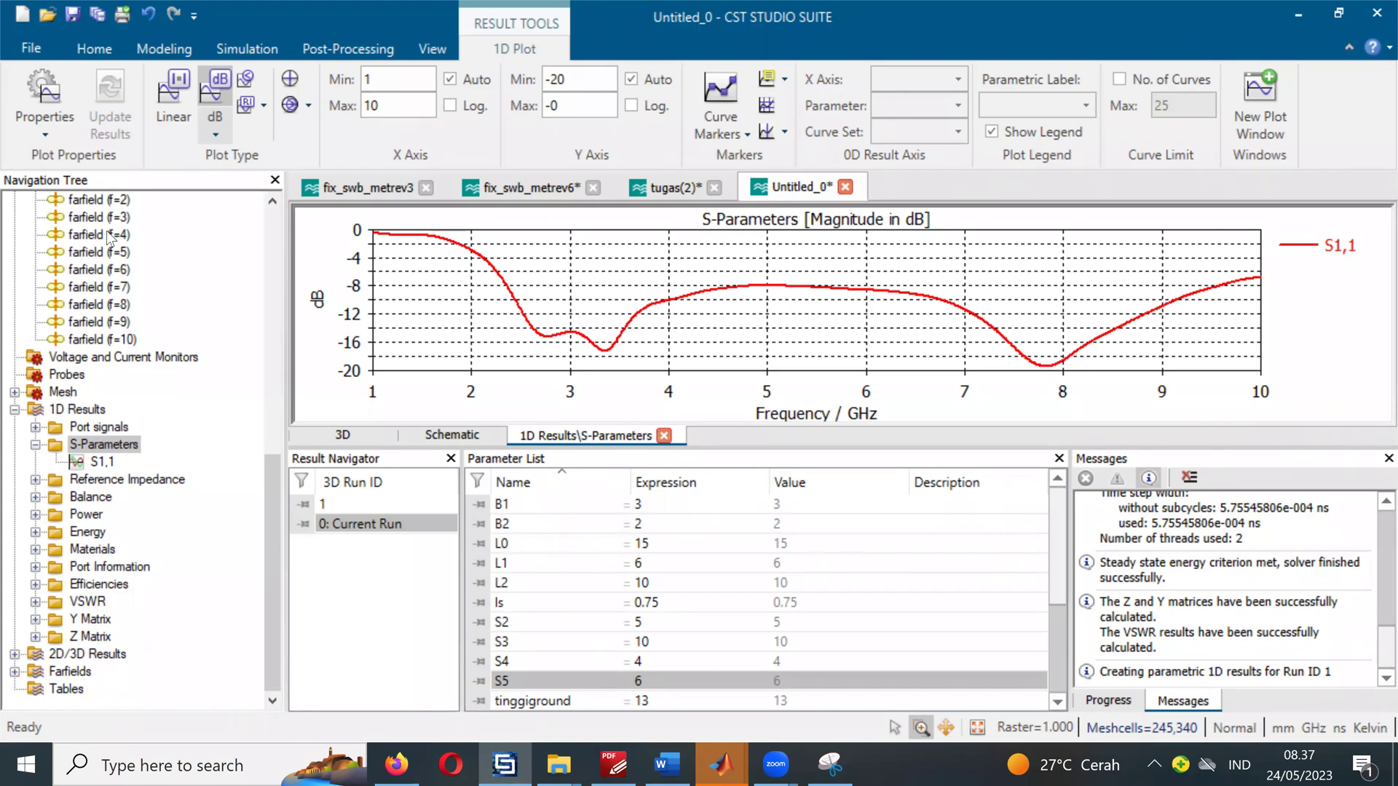
scroll(100, 233, up, 3)
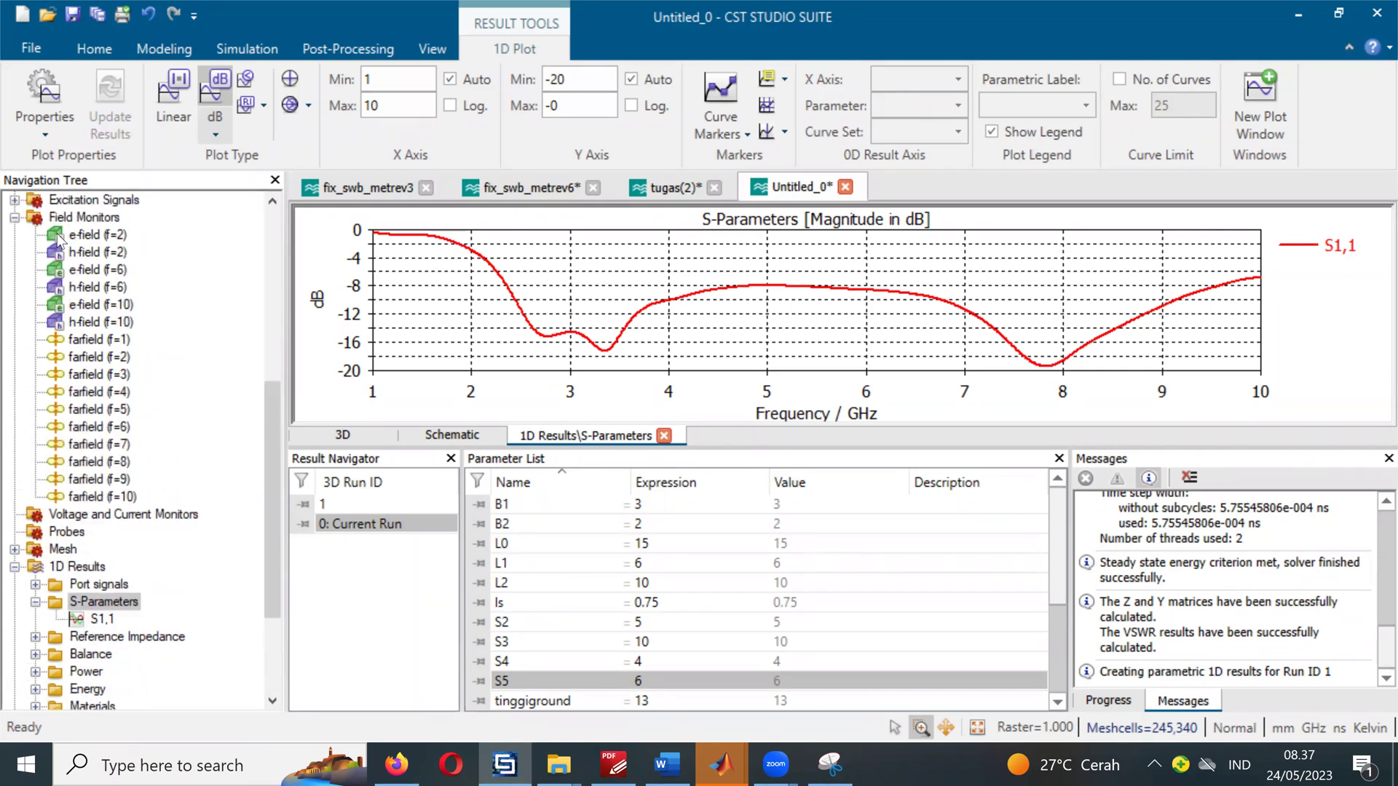
scroll(91, 480, down, 3)
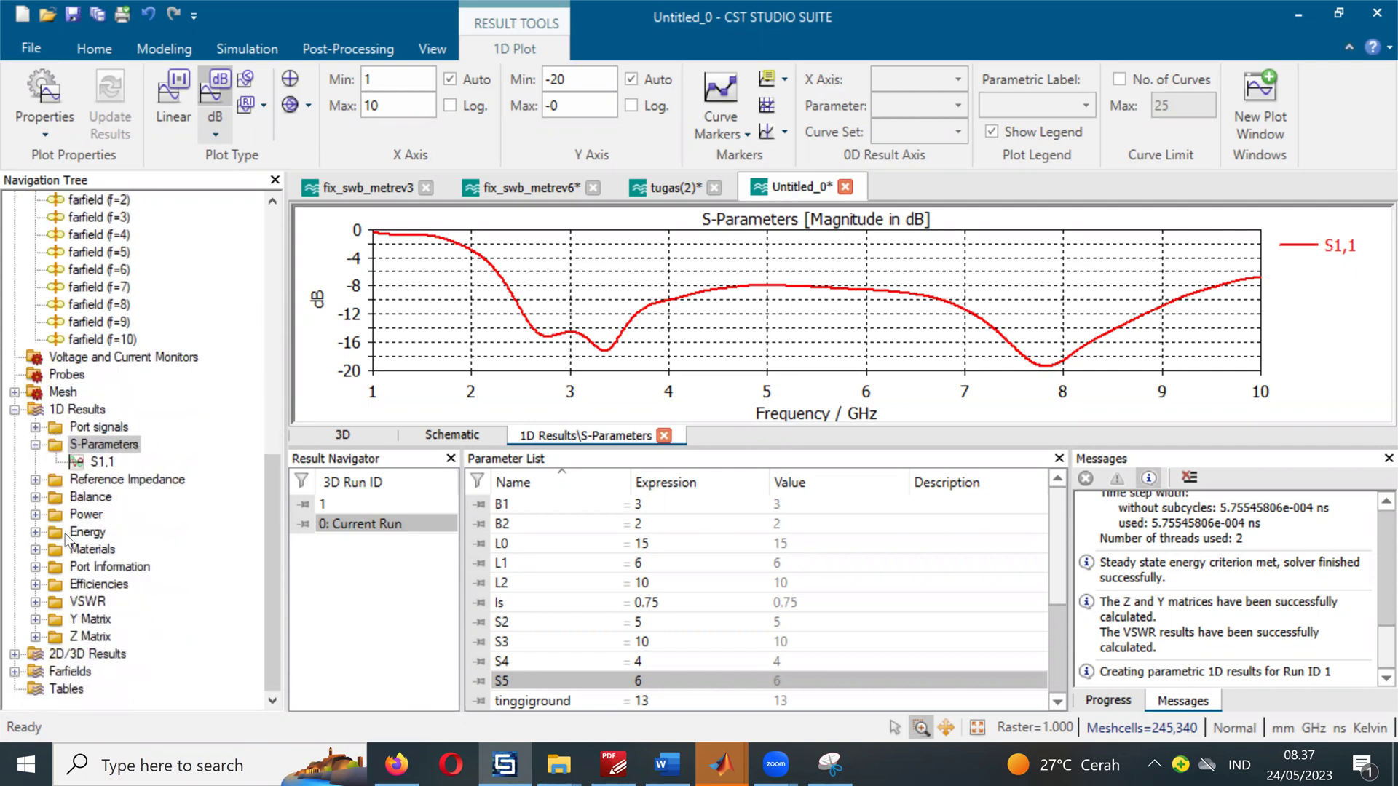
click(15, 671)
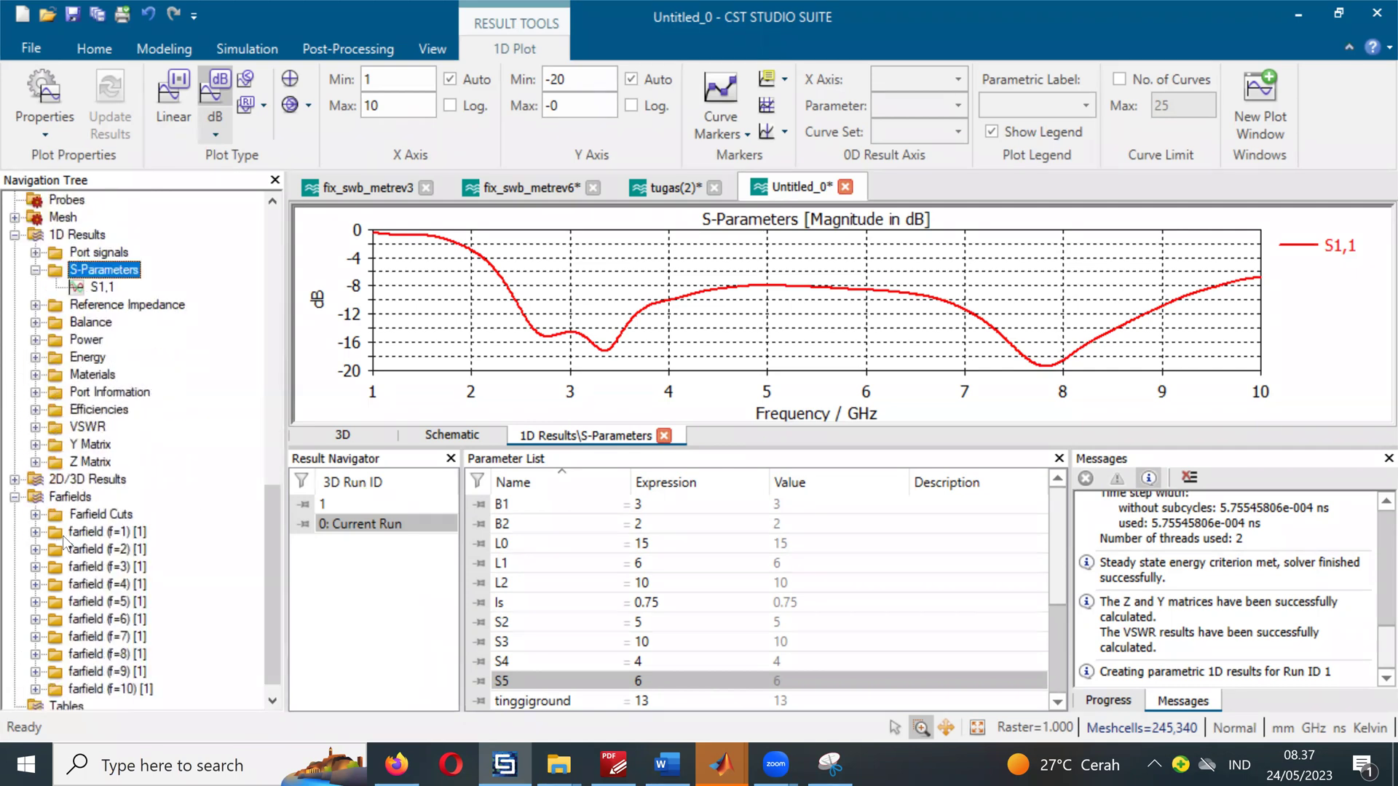
click(35, 532)
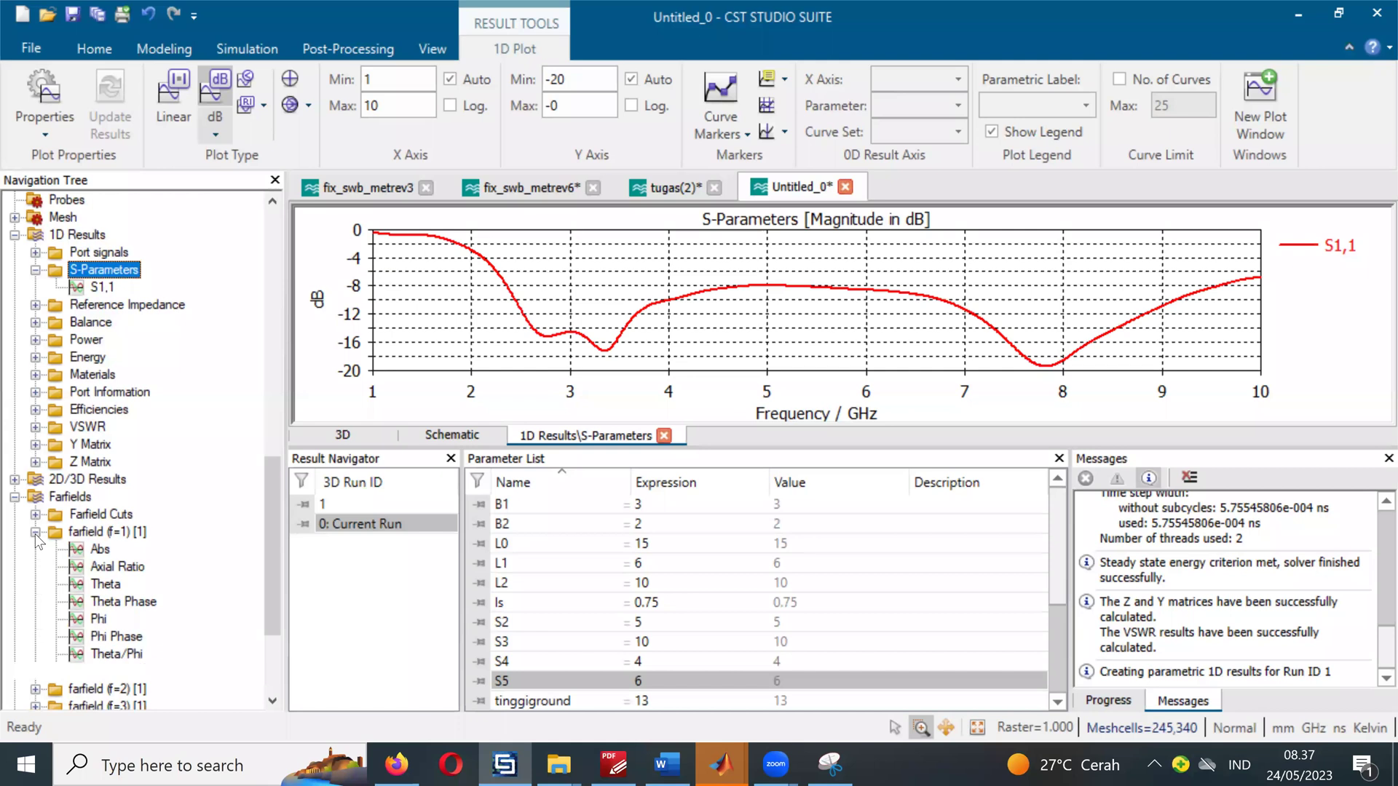
click(99, 532)
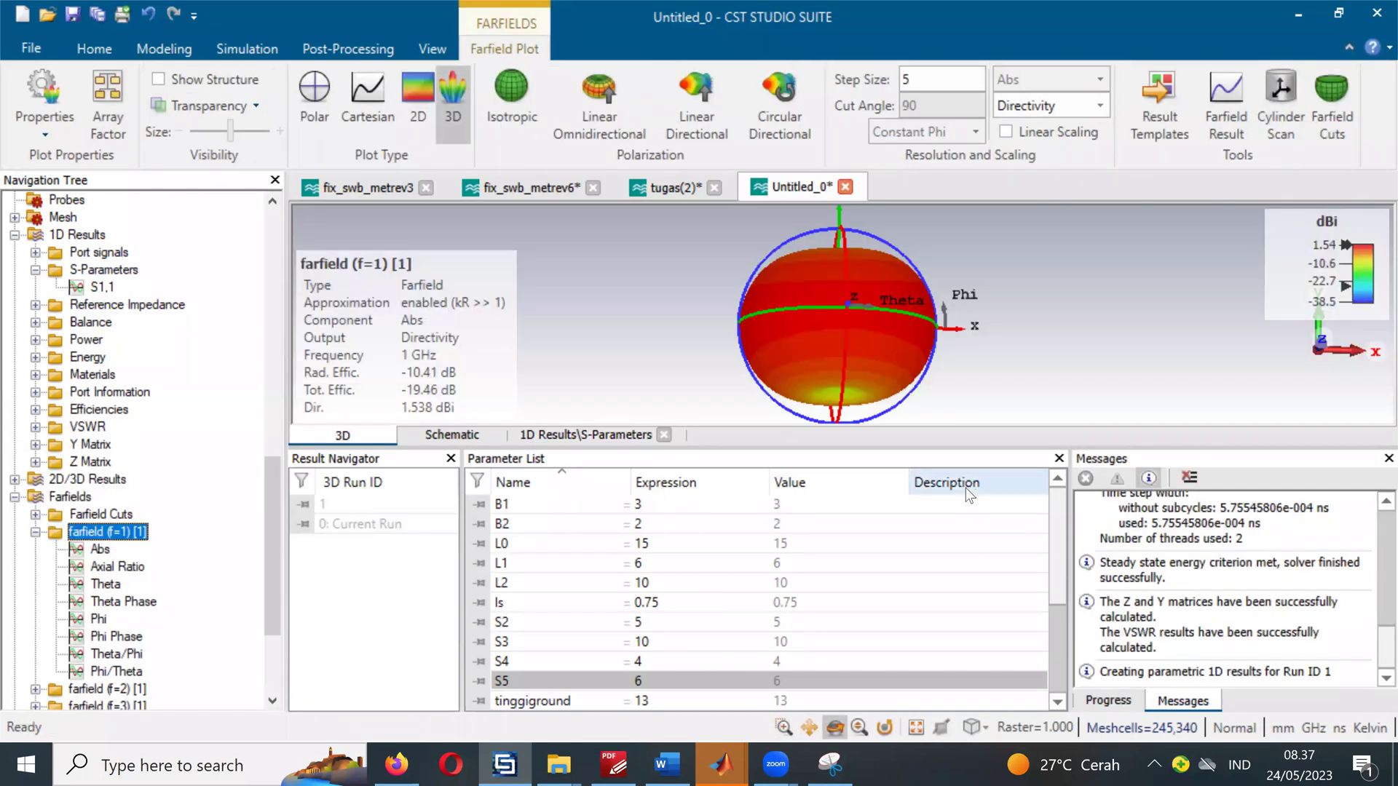
drag(972, 451, 980, 566)
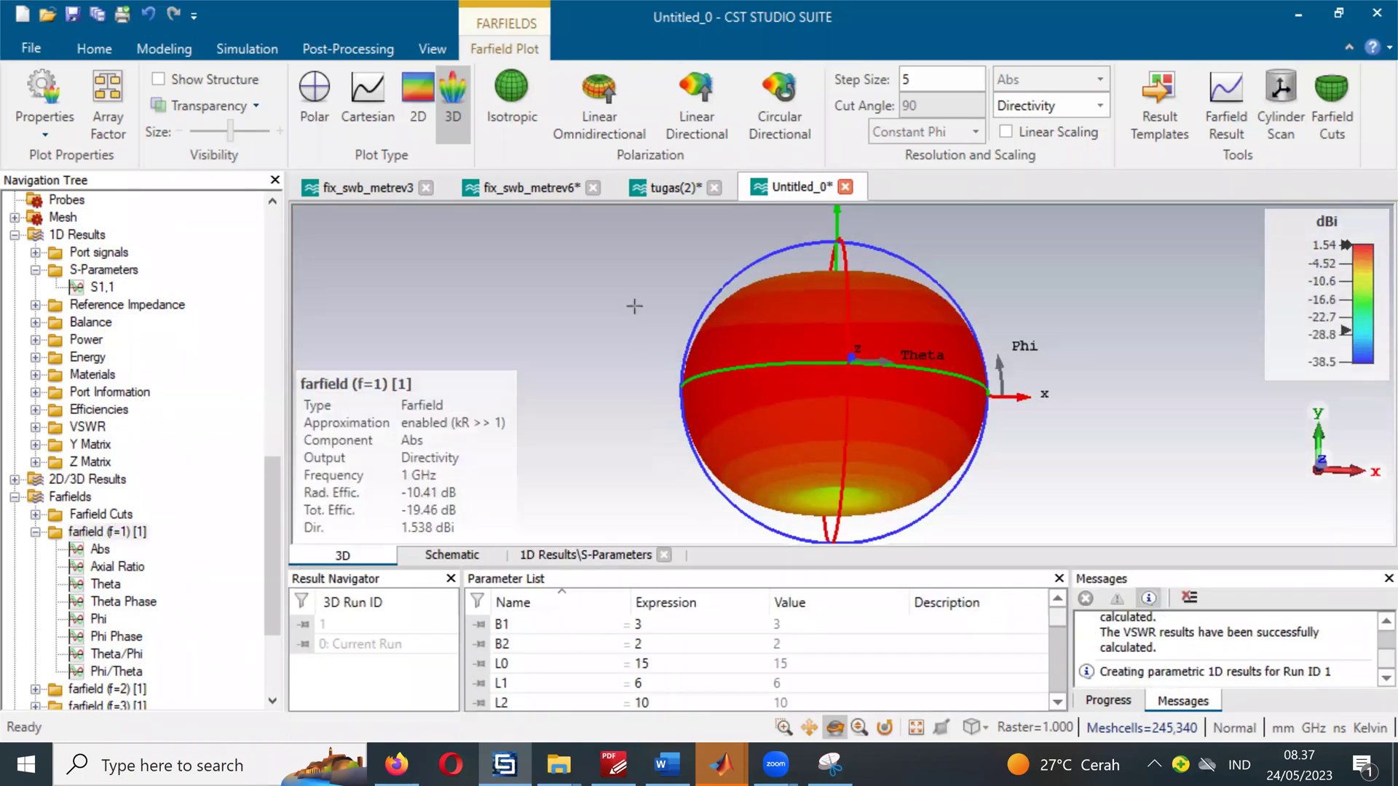
Step: Make the f=1 farfield pattern transparent and show the antenna structure inside it
right_click(637, 306)
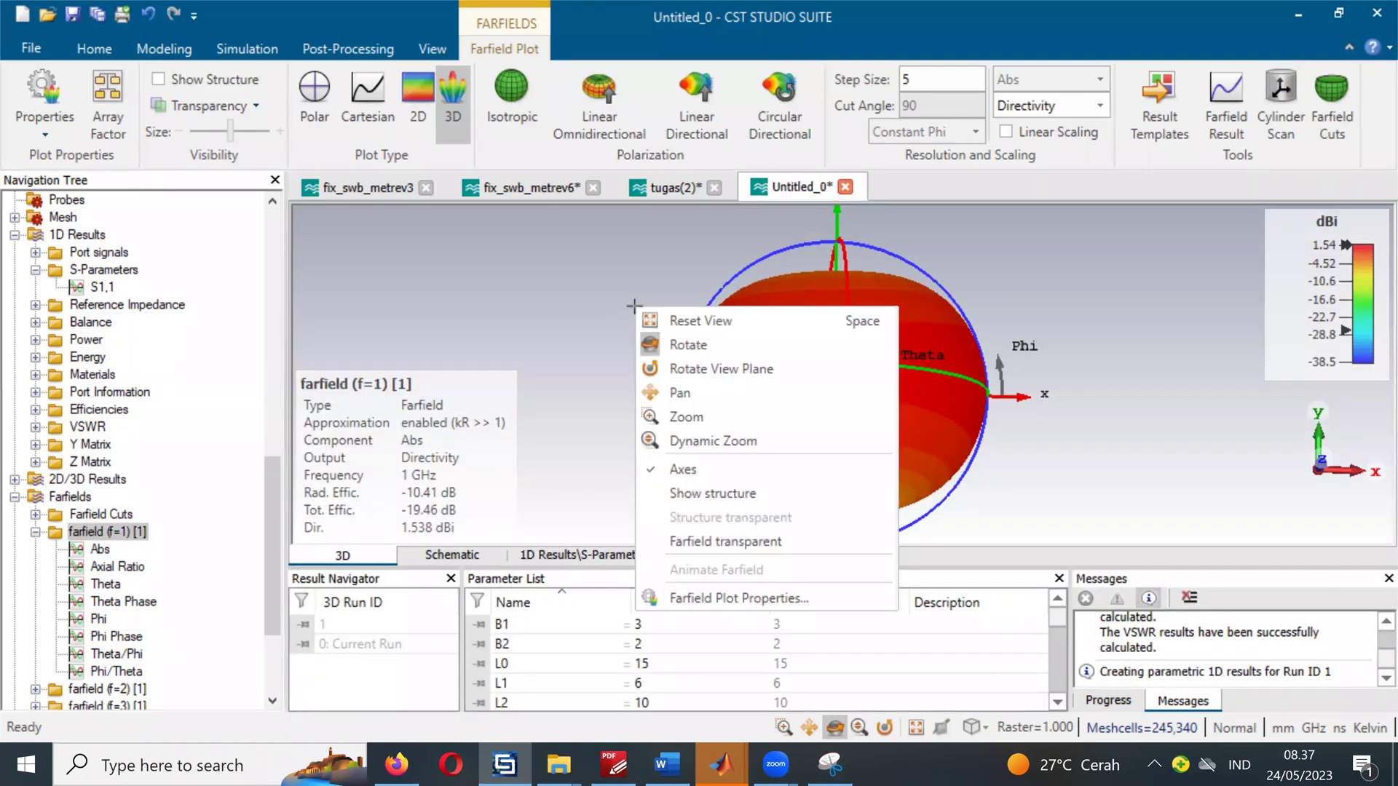
click(711, 538)
right_click(574, 314)
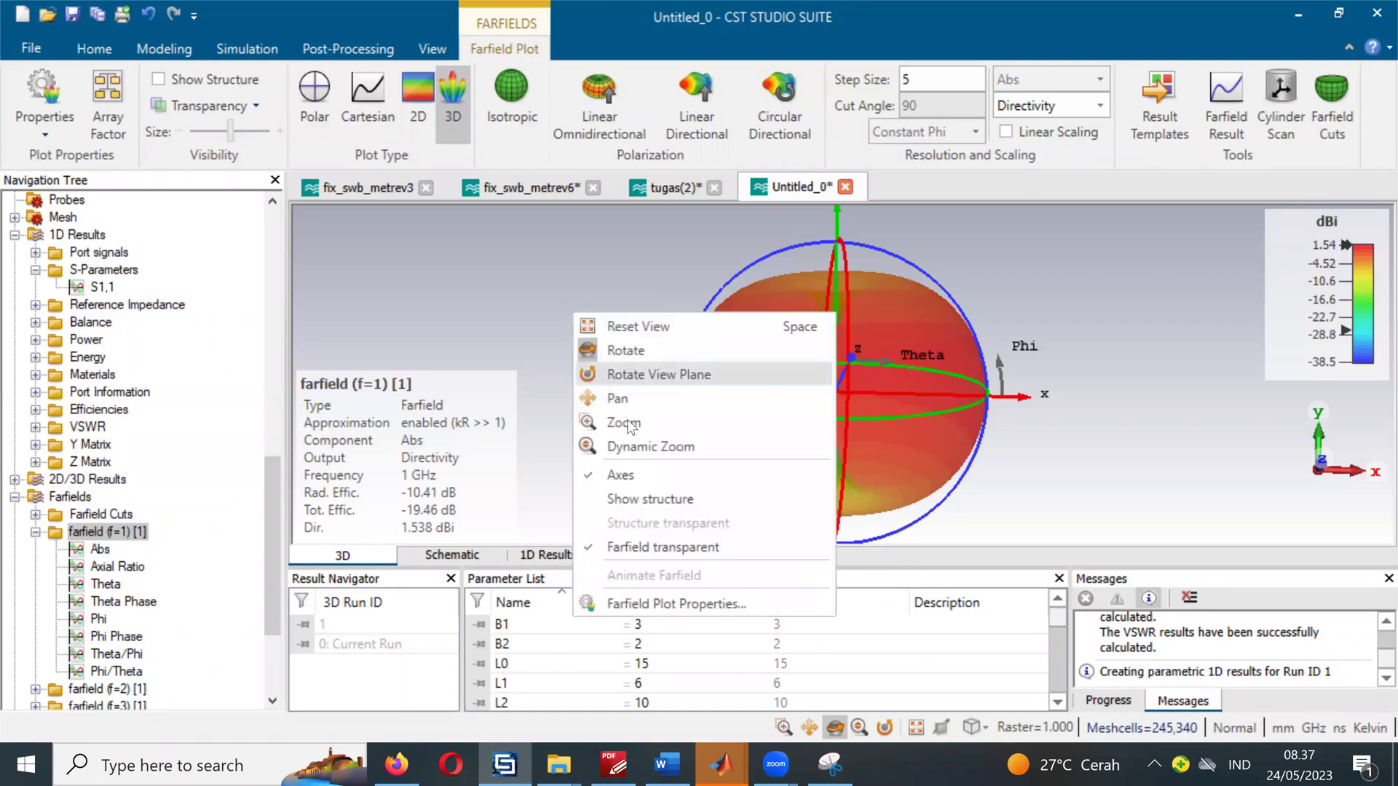
click(657, 498)
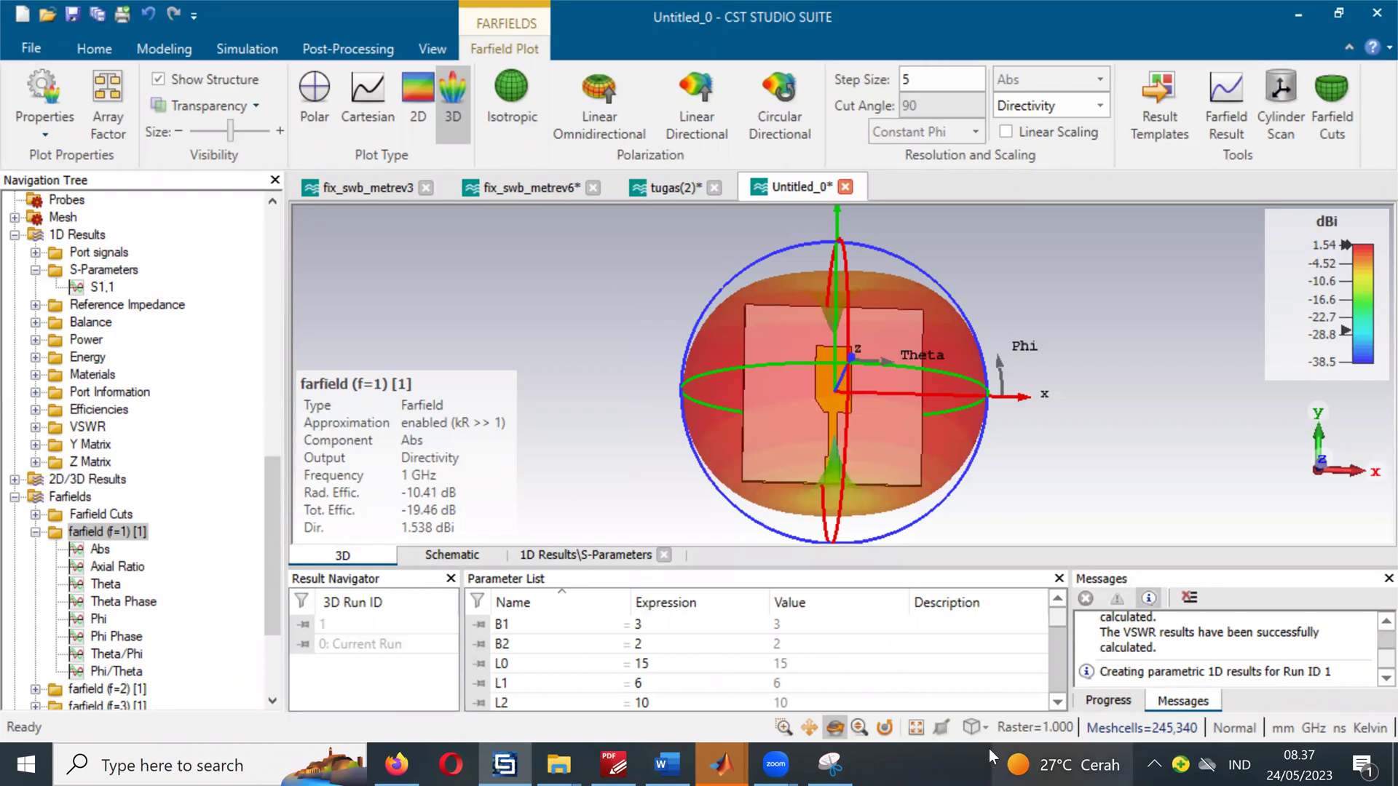
click(834, 727)
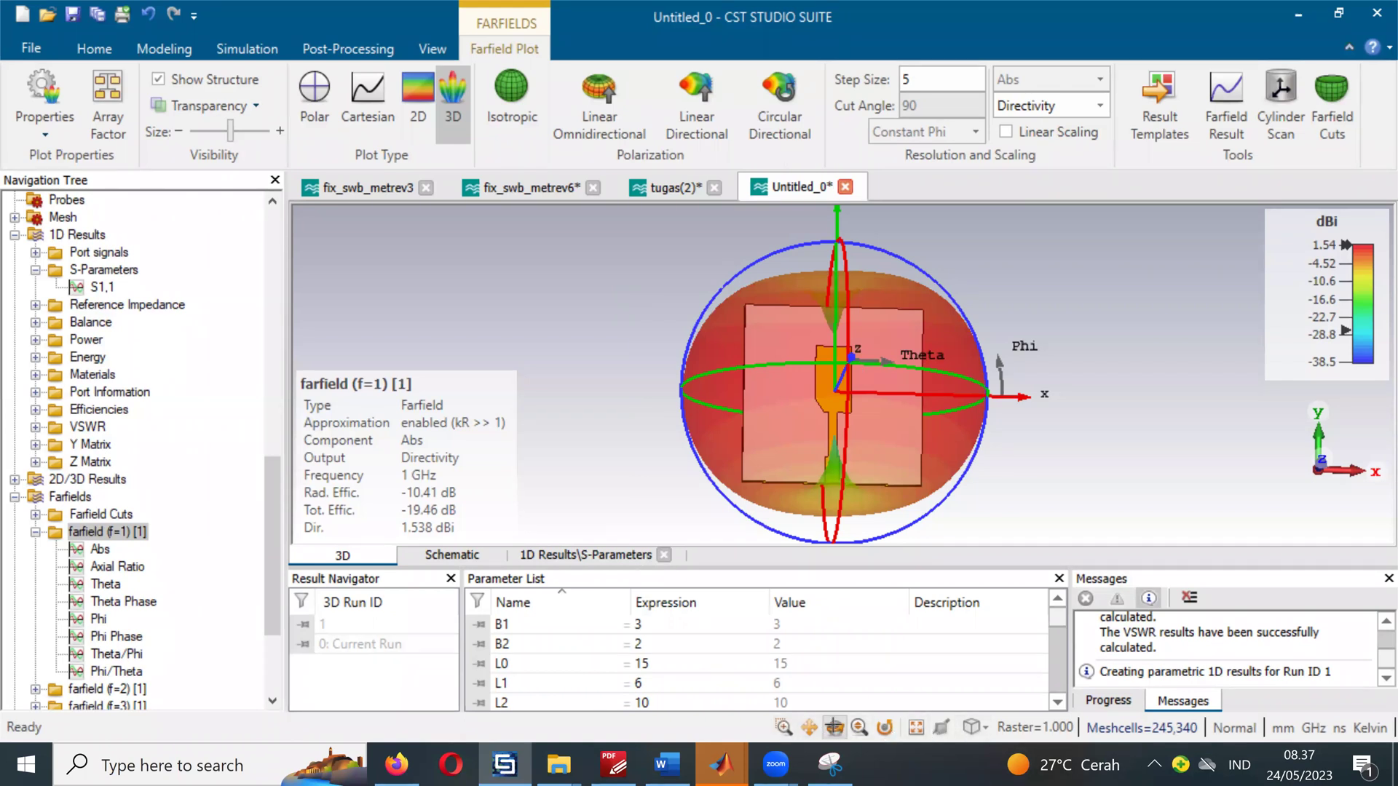
drag(985, 433, 992, 337)
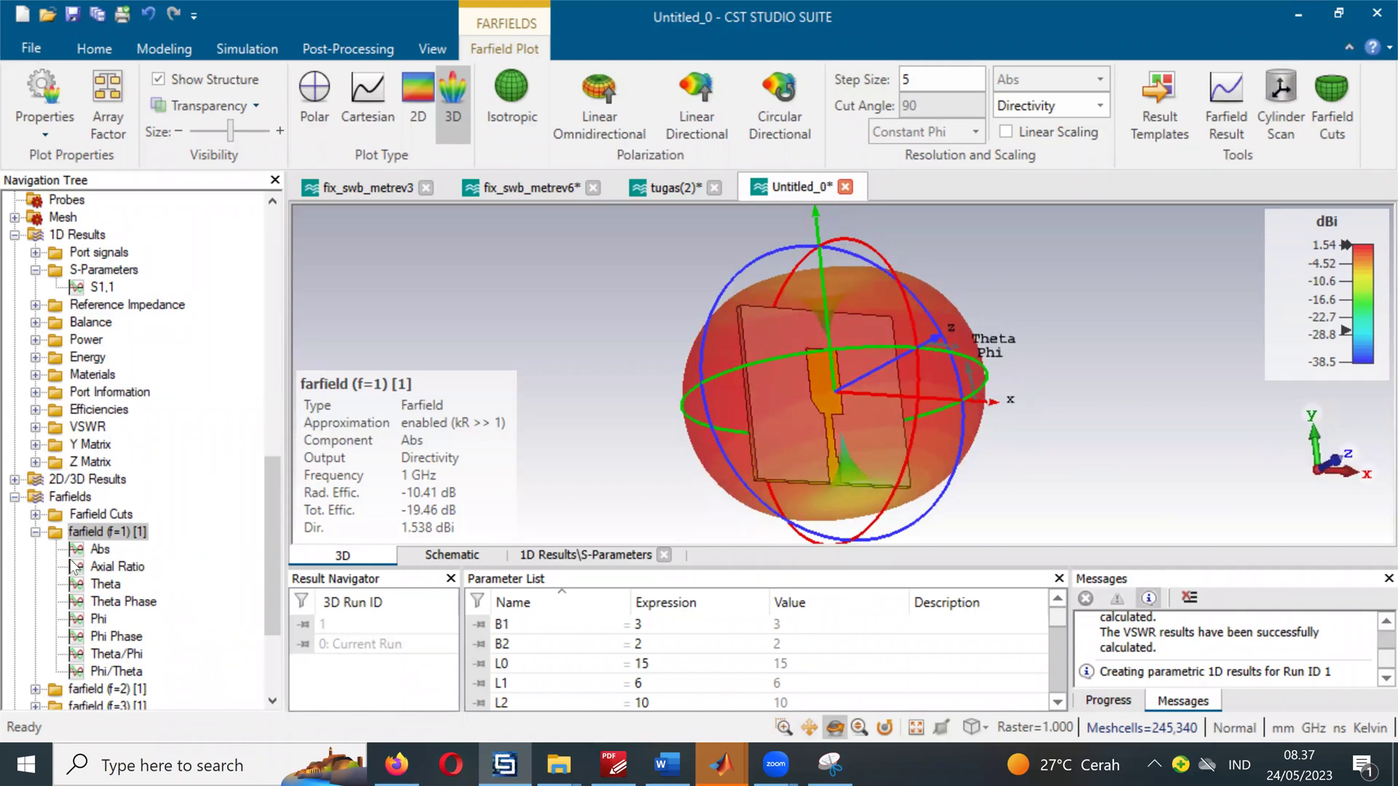
Step: Plot the f=1 farfield as a polar plot varying Theta at Phi 90, with the polar-angle 360 degree and -180..+180 degree ranges enabled
right_click(120, 531)
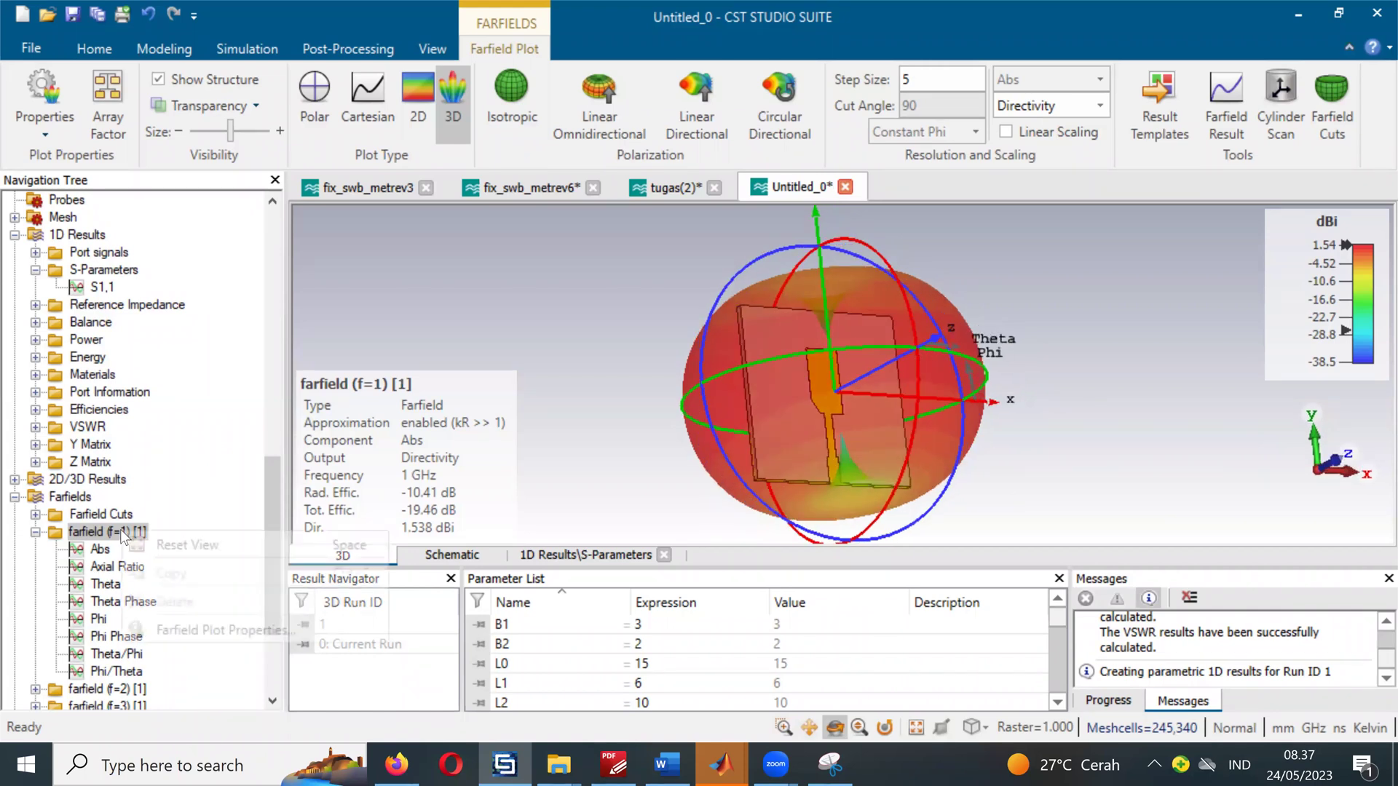
click(232, 630)
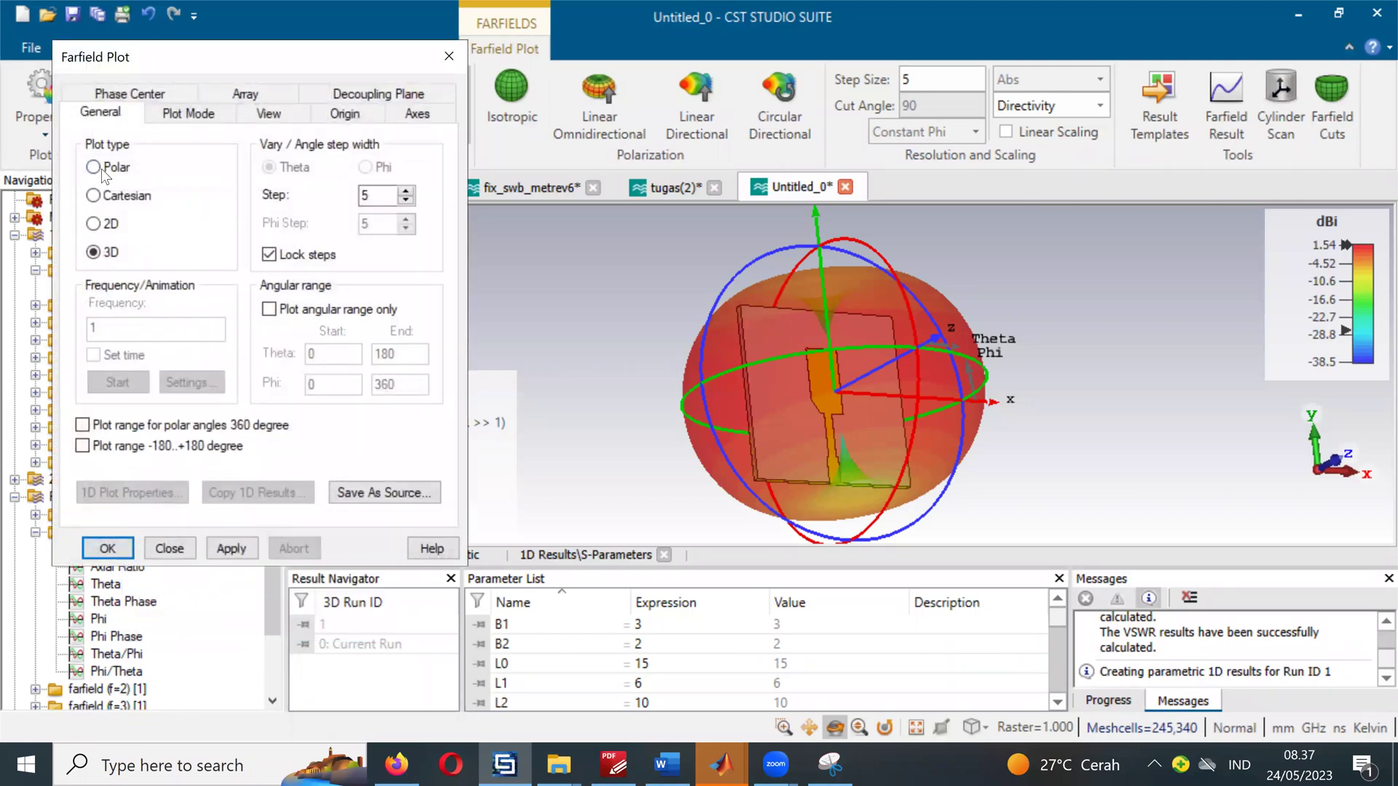
click(105, 172)
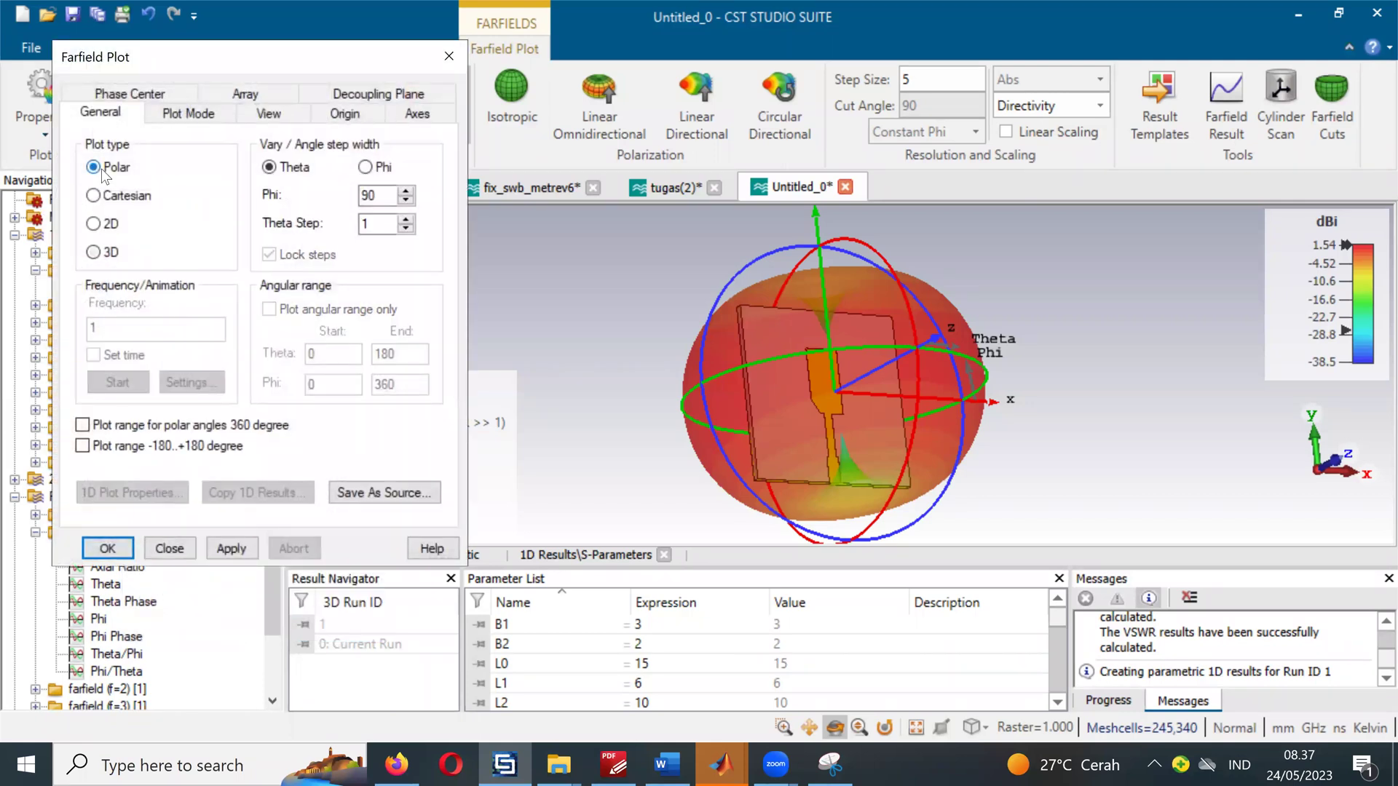
click(376, 170)
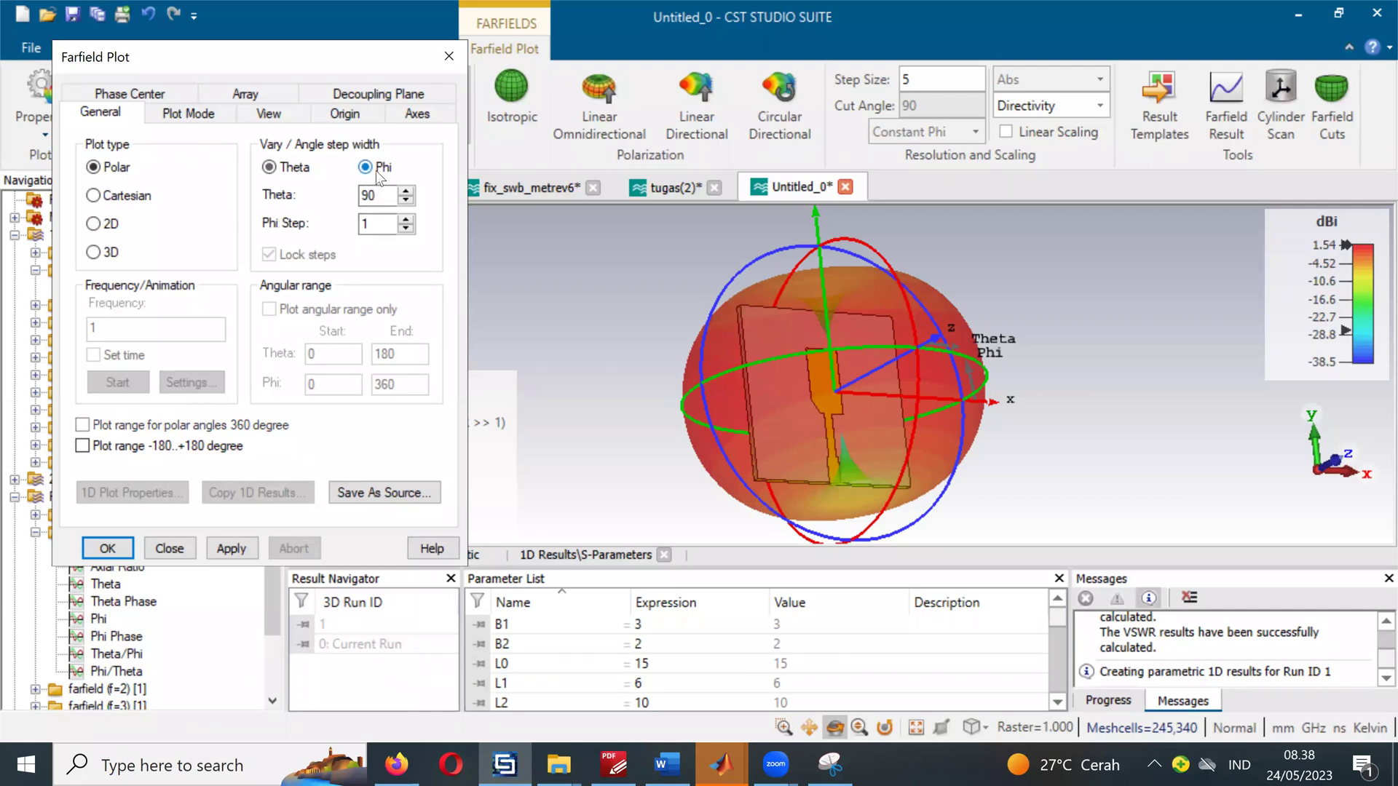
click(272, 168)
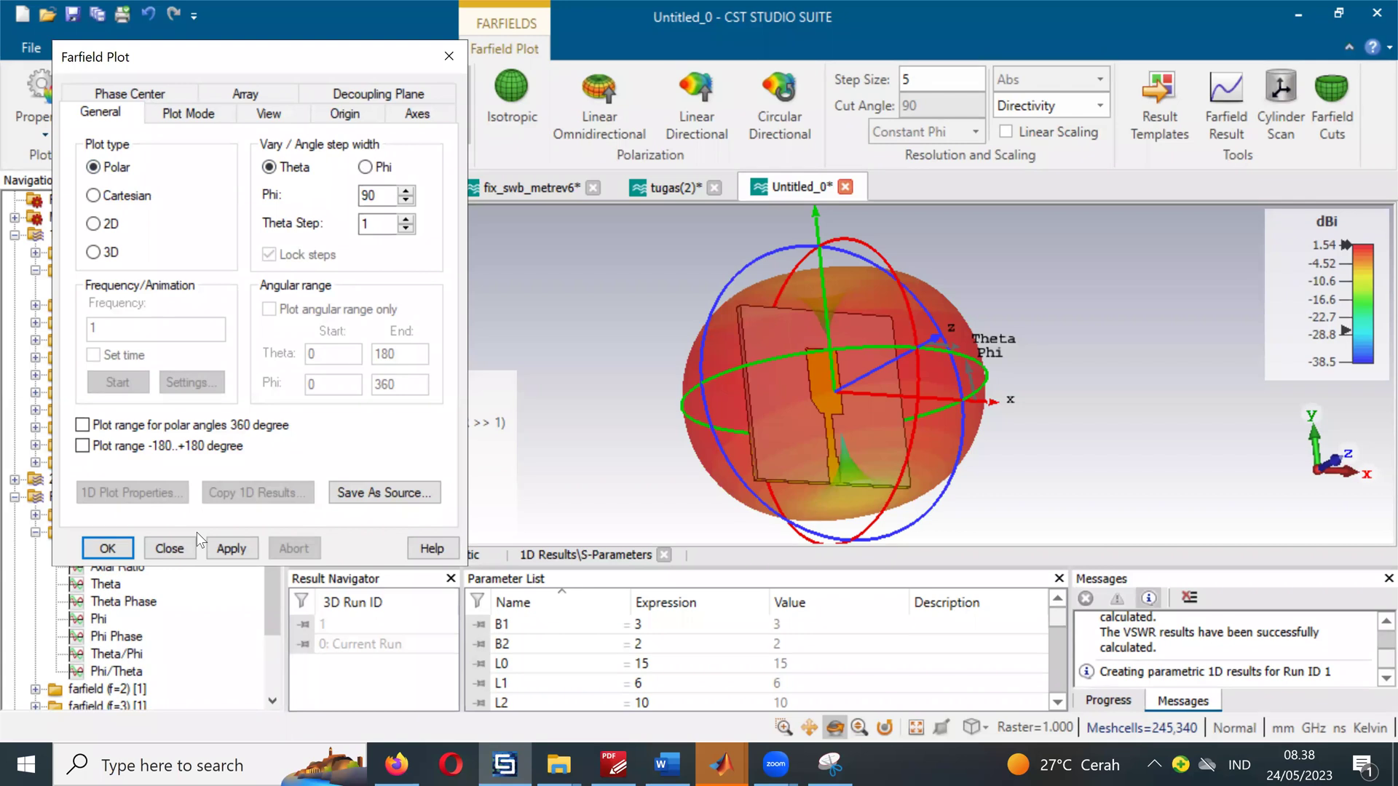
drag(956, 373, 951, 504)
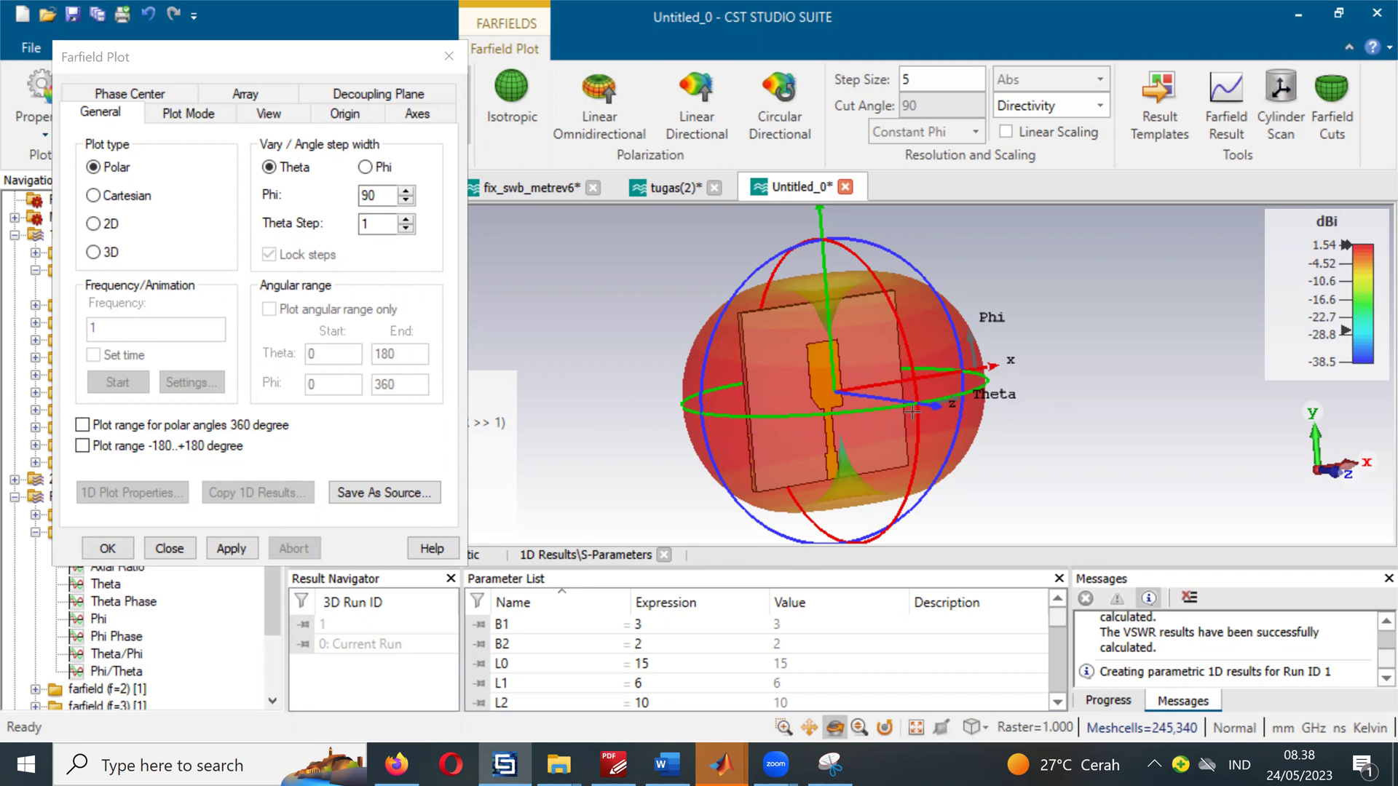
click(82, 425)
click(82, 446)
click(232, 548)
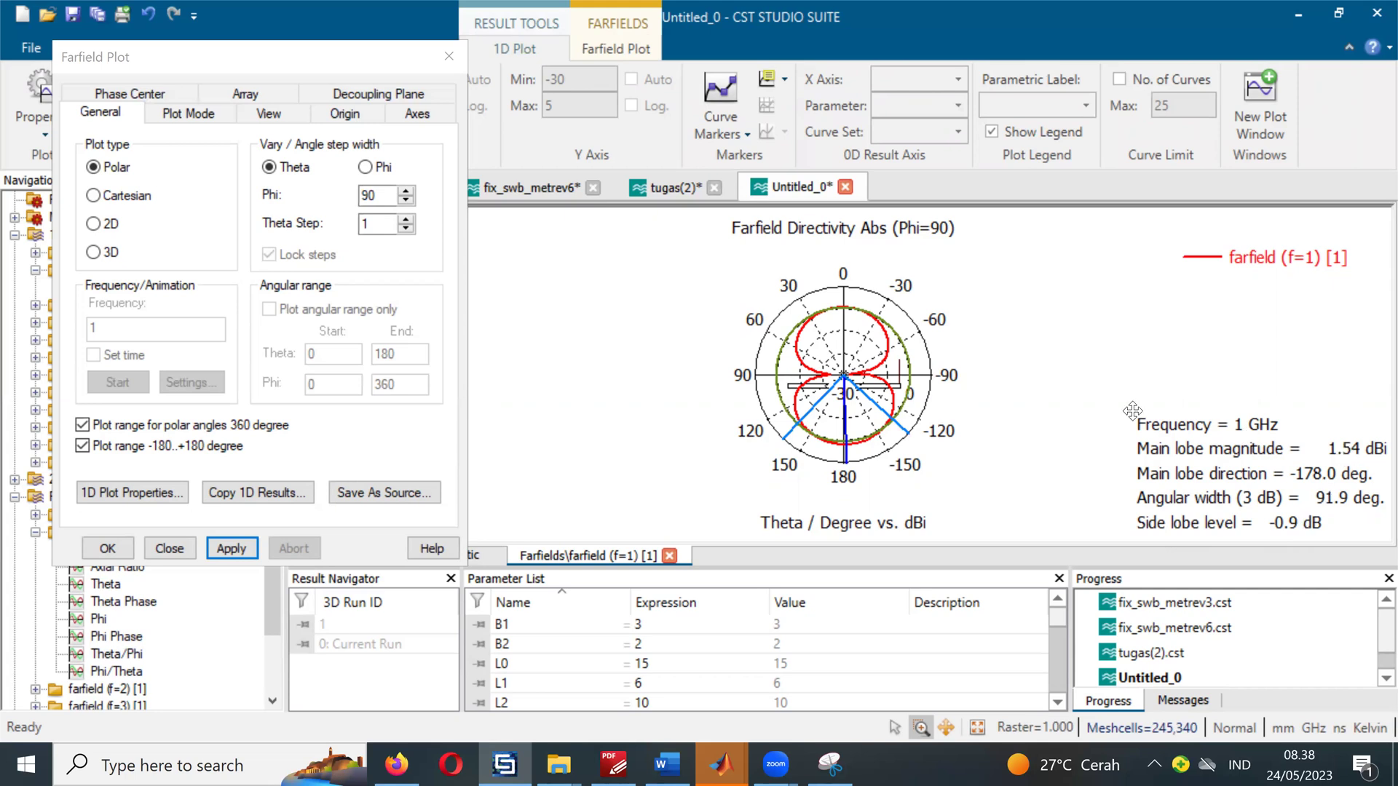
Step: View the f=1 farfield as a Cartesian plot, restore the polar plot, and close the farfield plot settings
click(144, 202)
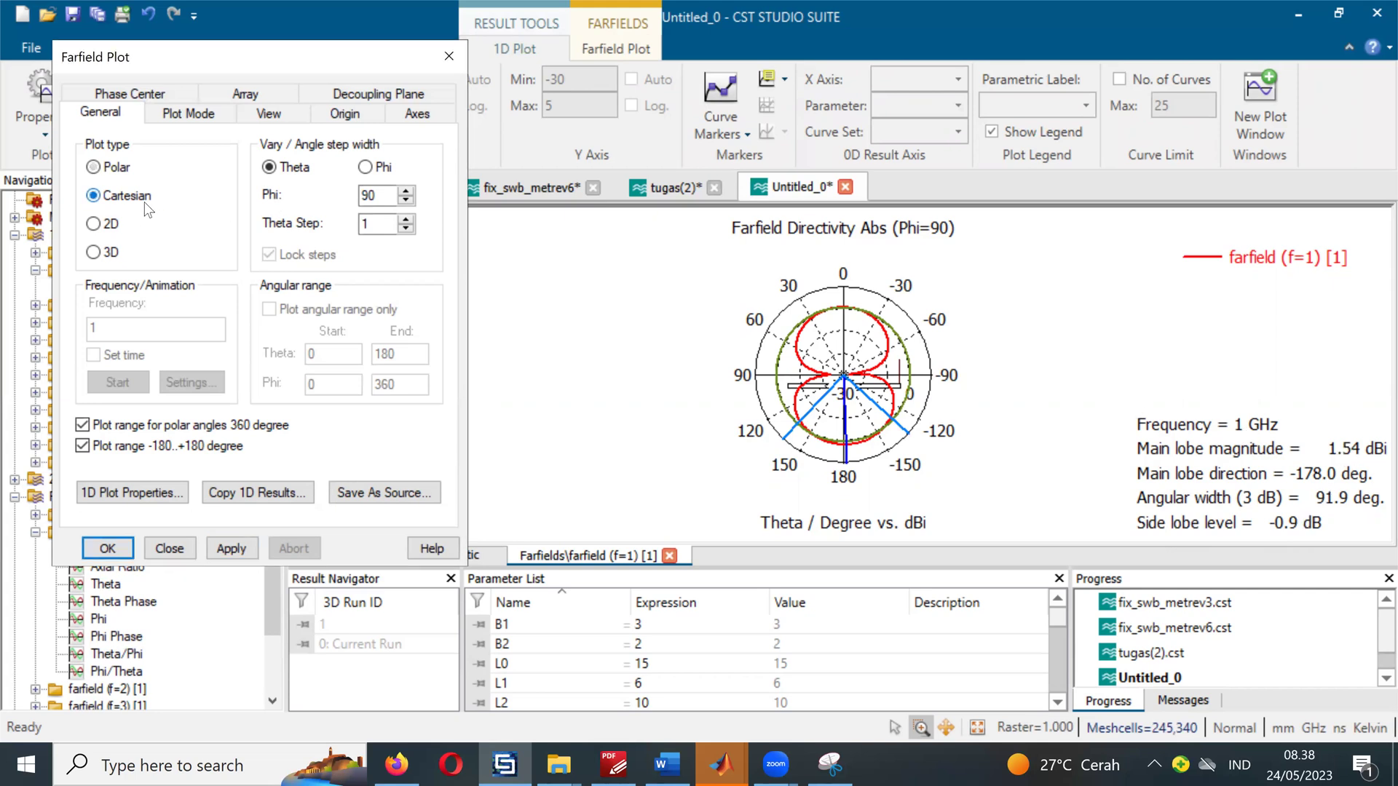
click(226, 548)
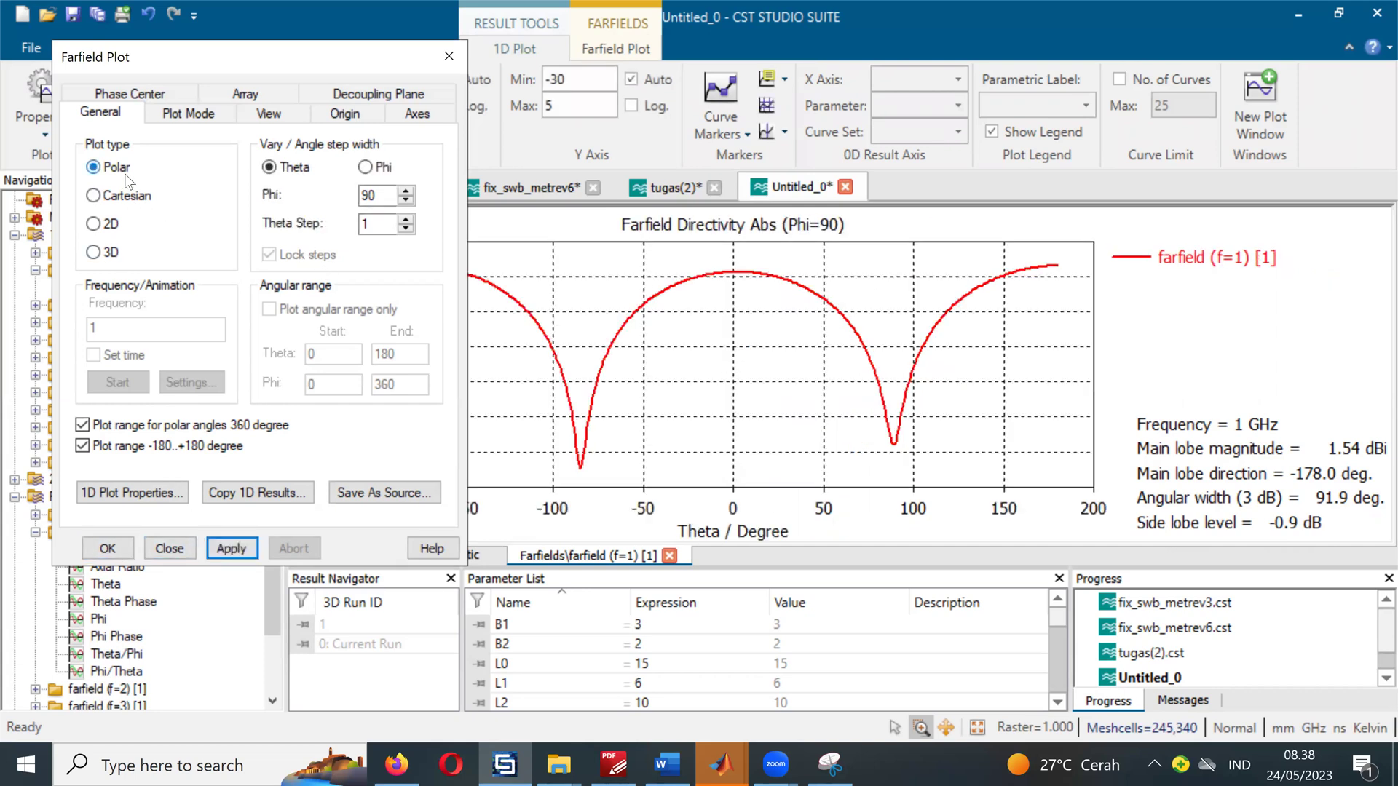
click(241, 548)
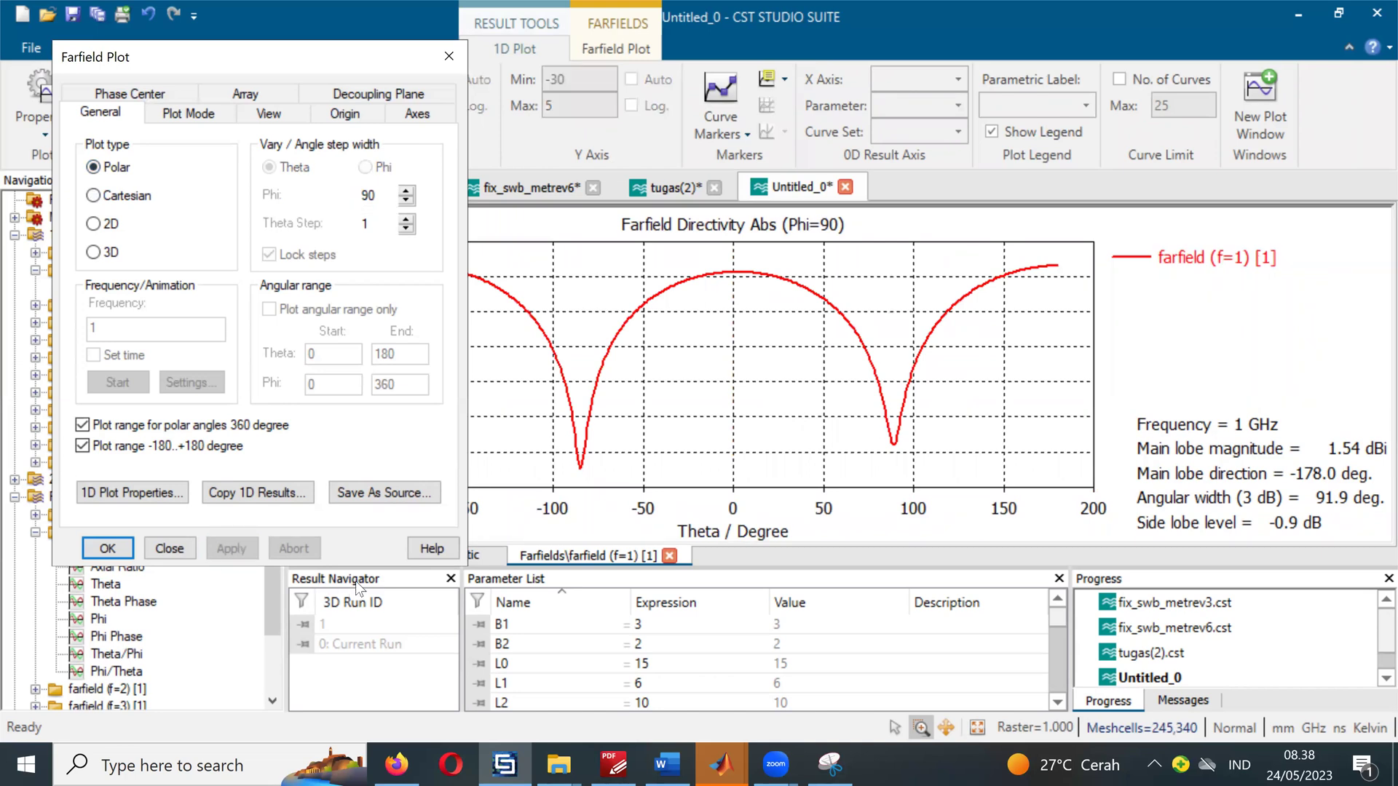
click(169, 548)
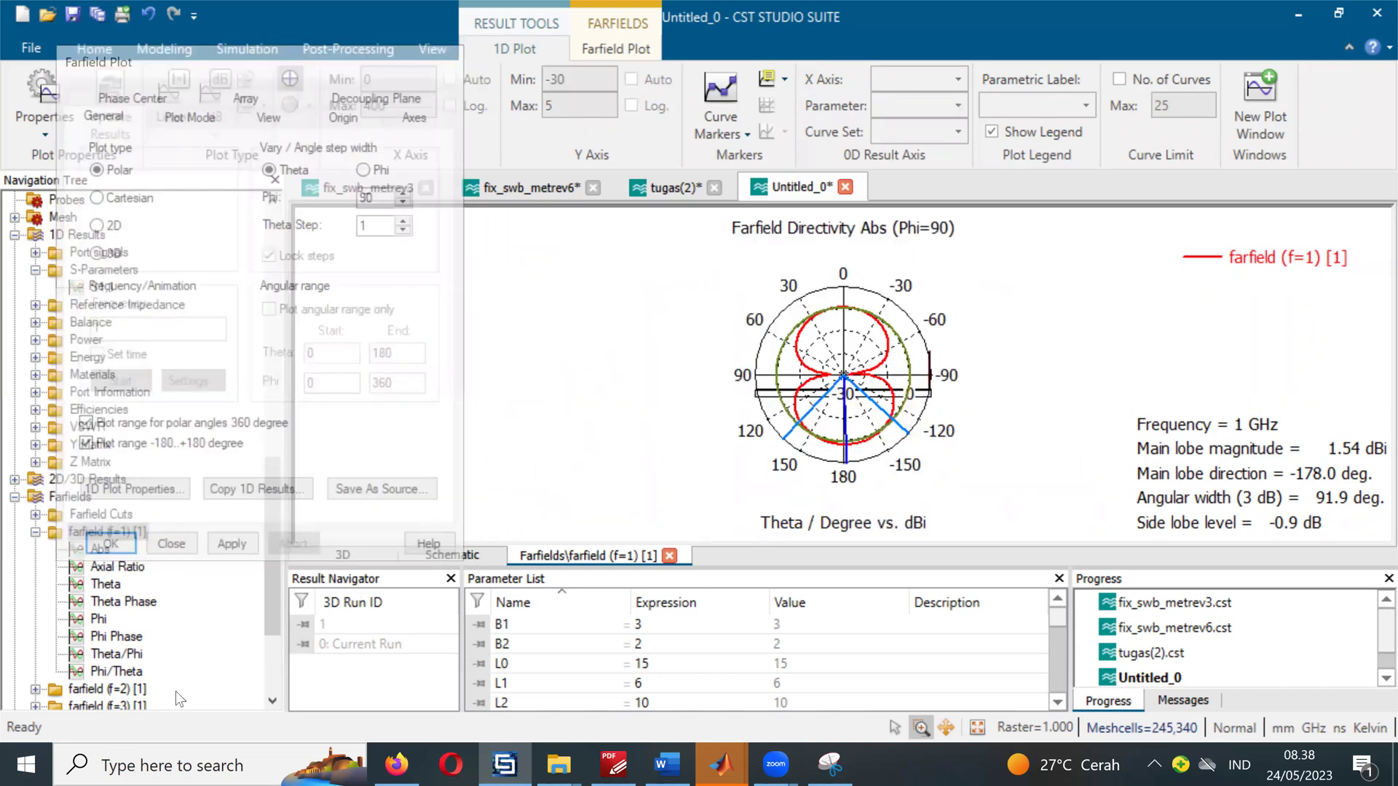
Step: Display the polar farfield plots for f=5 and f=8
scroll(115, 638, down, 3)
click(113, 584)
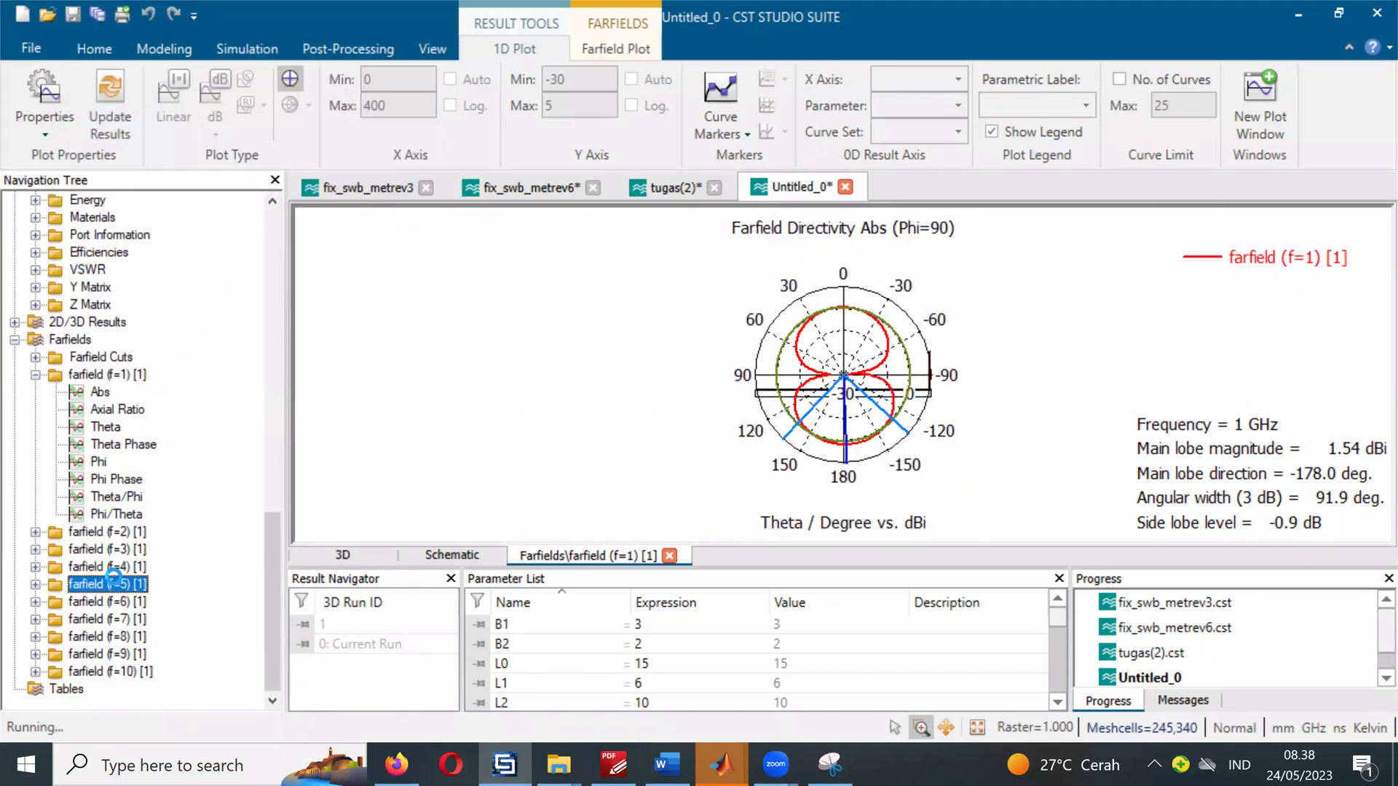
click(102, 635)
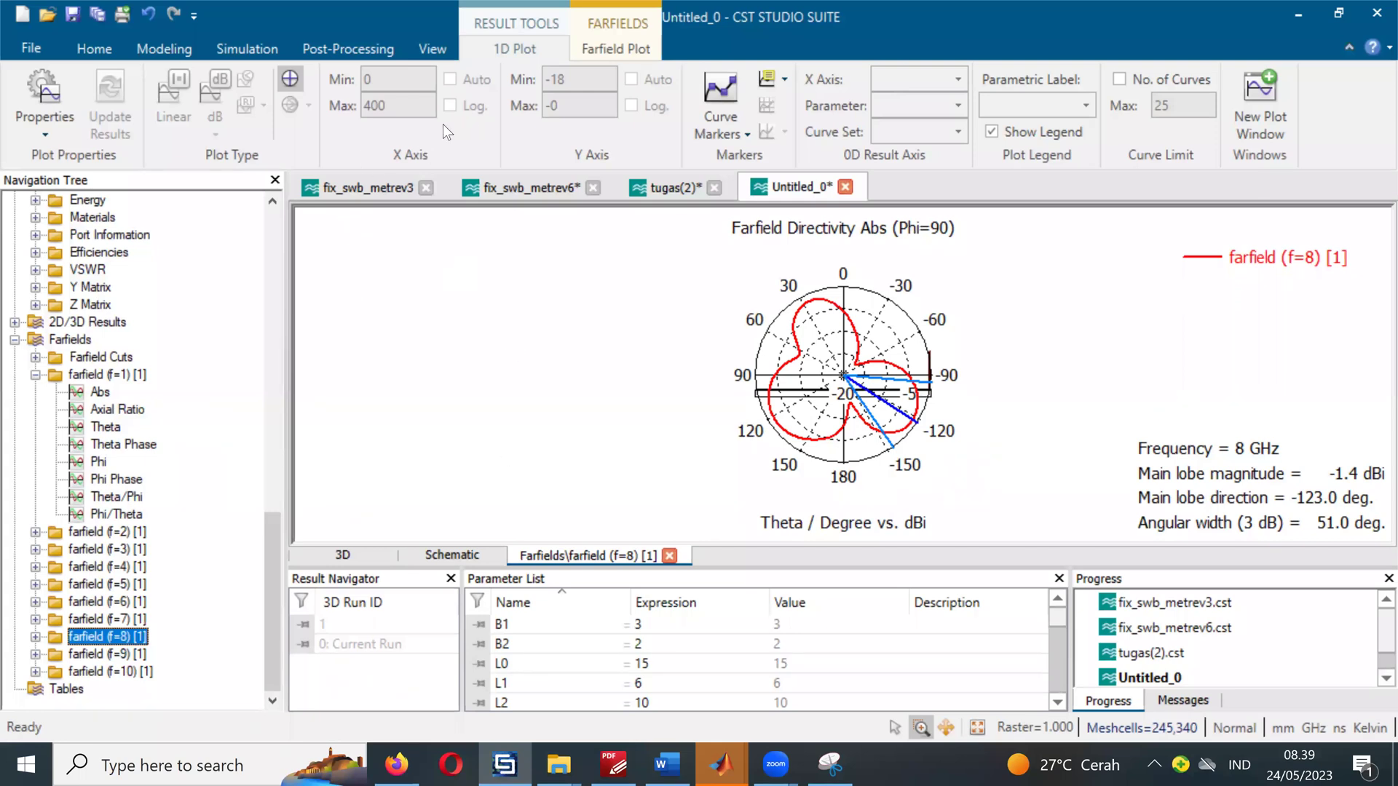
Step: Add a Farfield Result post-processing step using the Directivity, constant Phi=0 configuration, and open its full settings
click(337, 45)
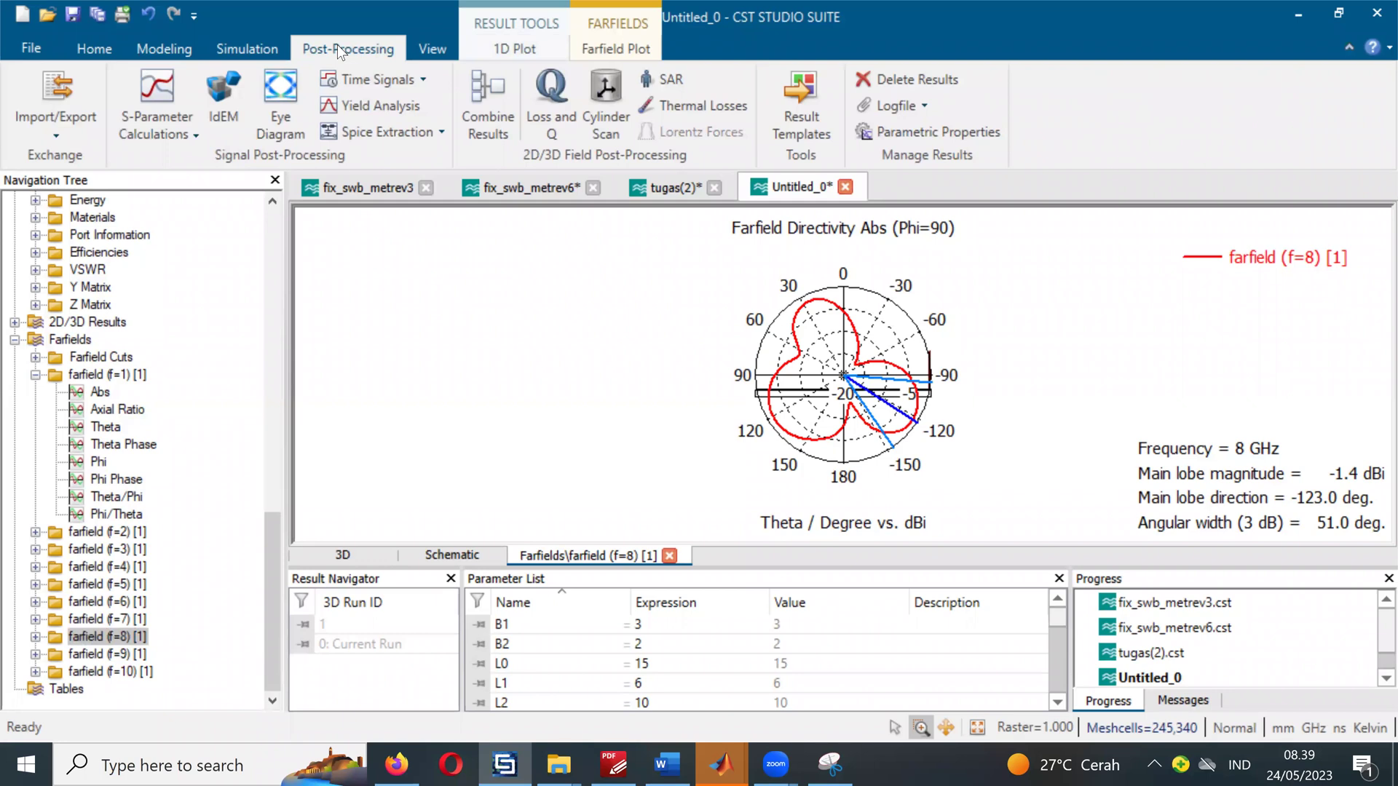
click(804, 121)
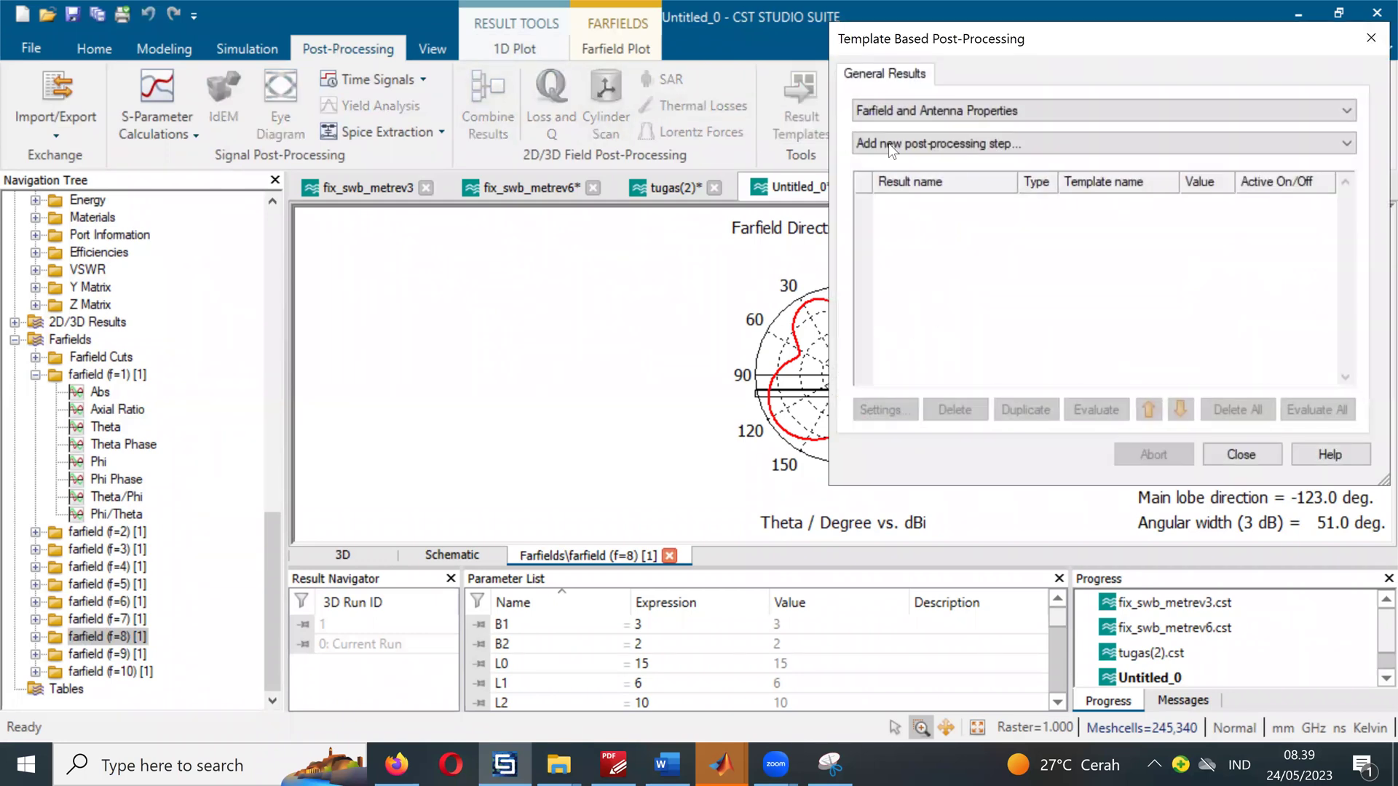
click(955, 141)
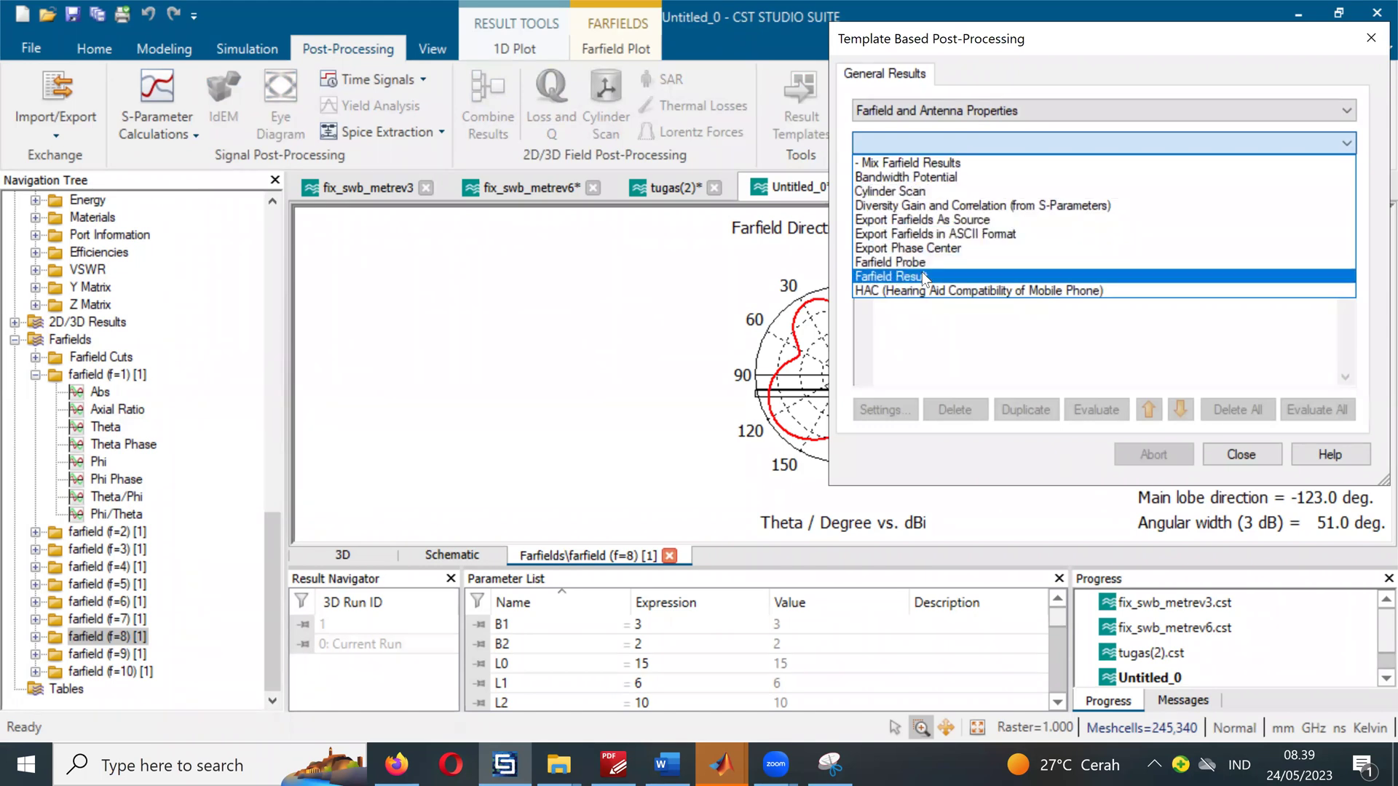
click(923, 277)
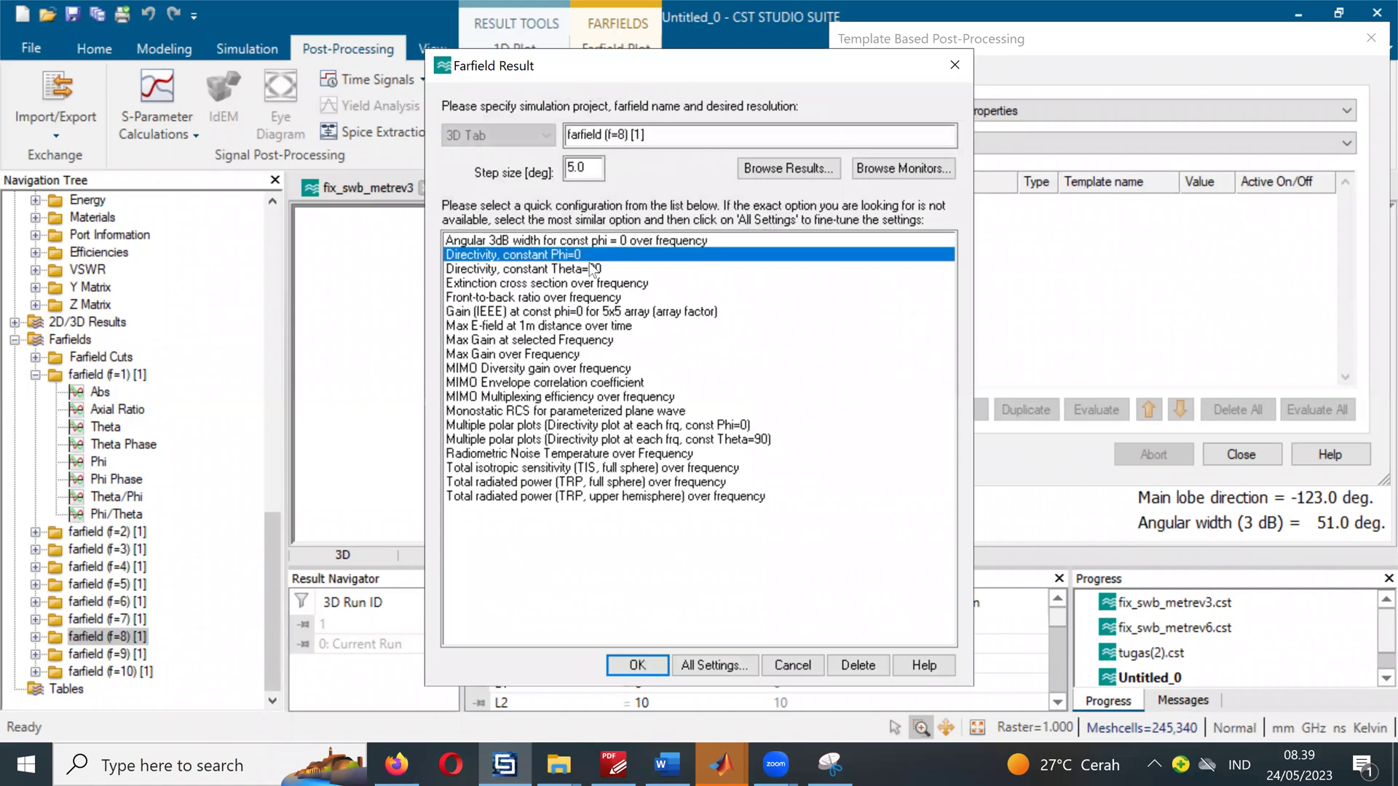
click(732, 668)
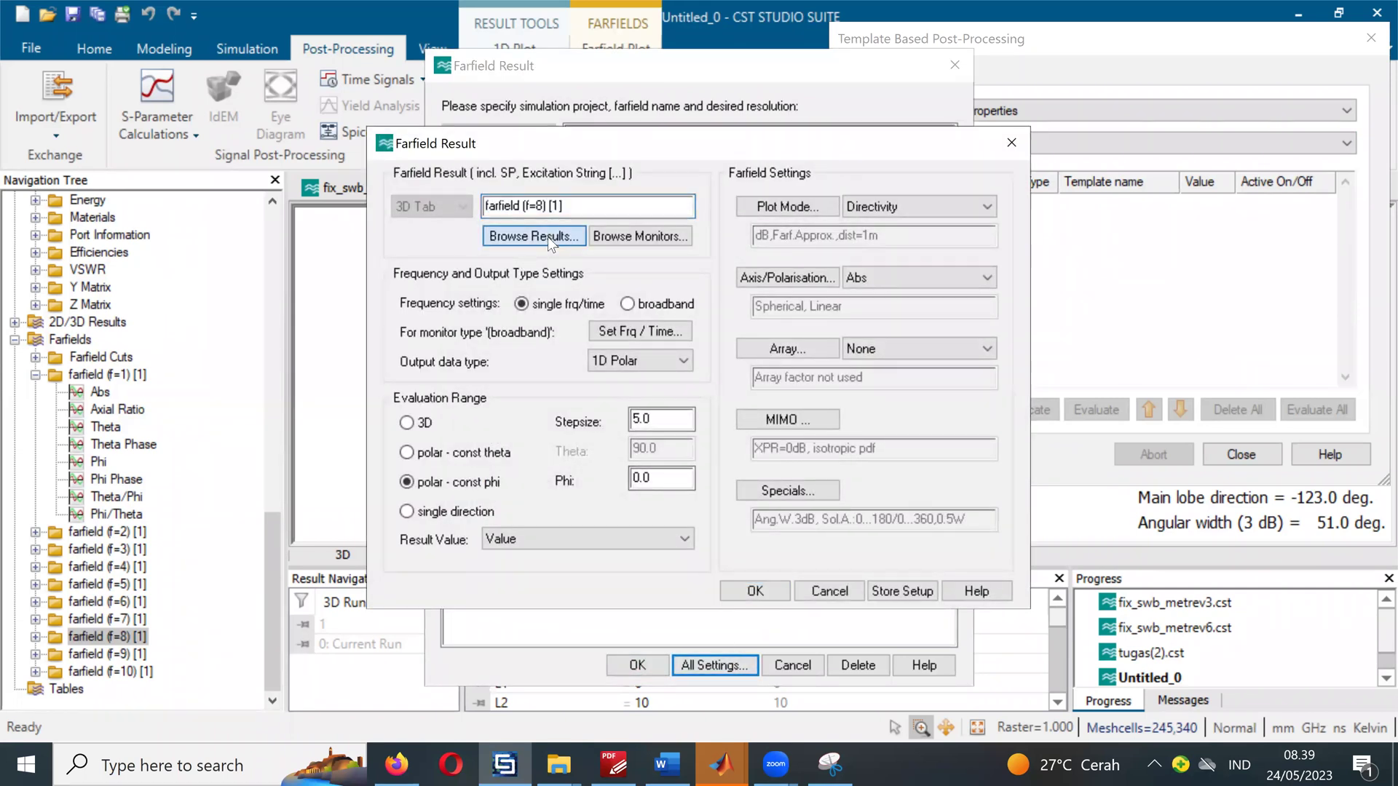
Step: Use farfield (f=1) [1] as the source and set broadband frequency settings with a sweep from 1 to 10 in steps of 0.45
click(547, 238)
click(609, 470)
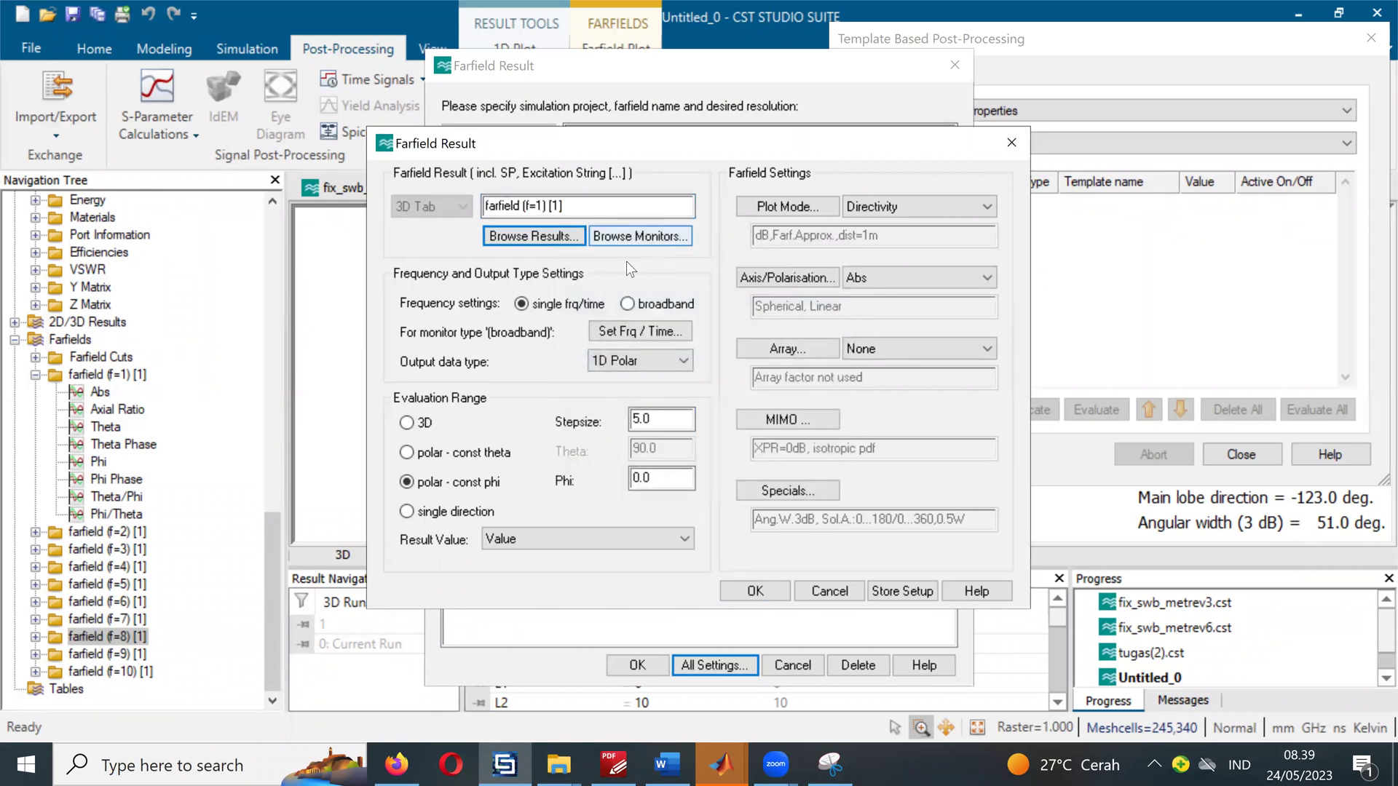
click(627, 304)
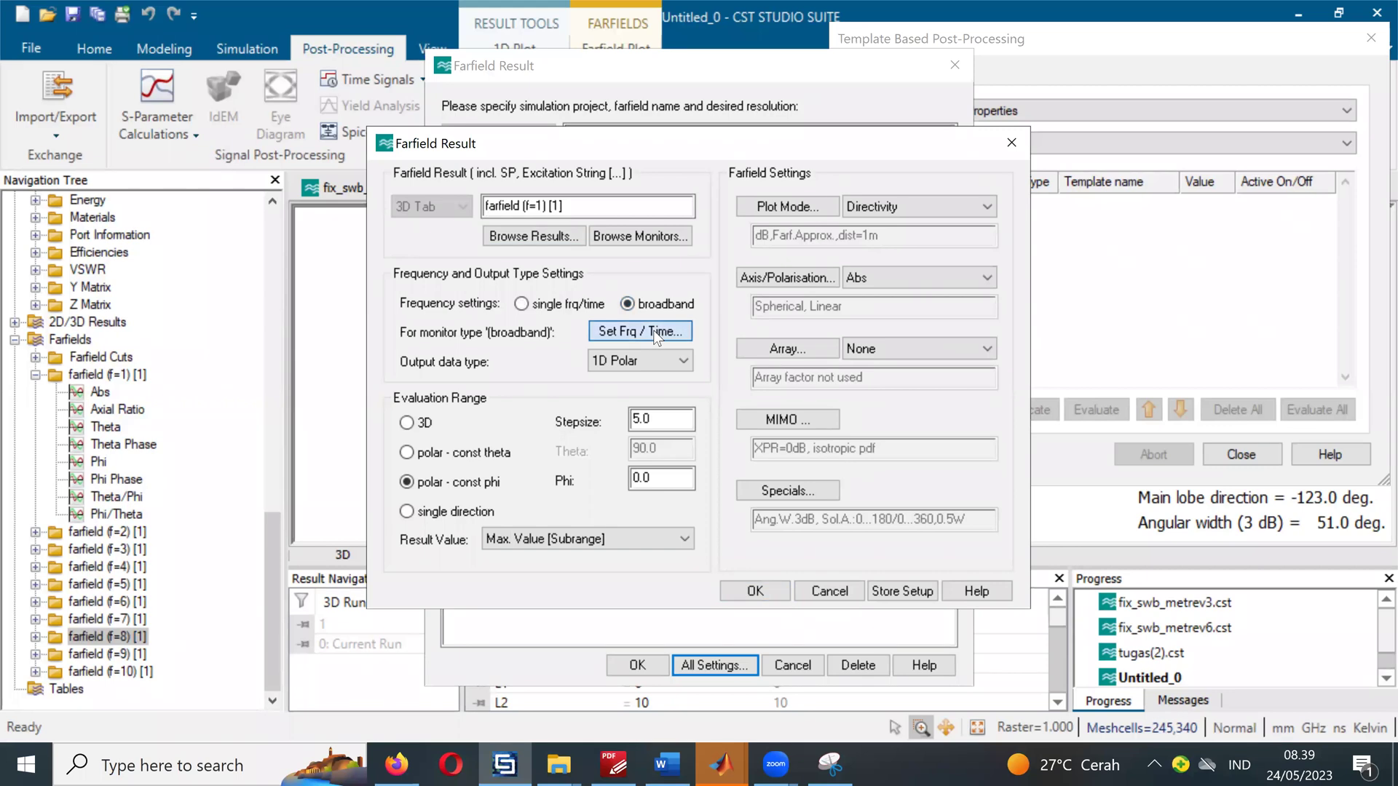
click(645, 334)
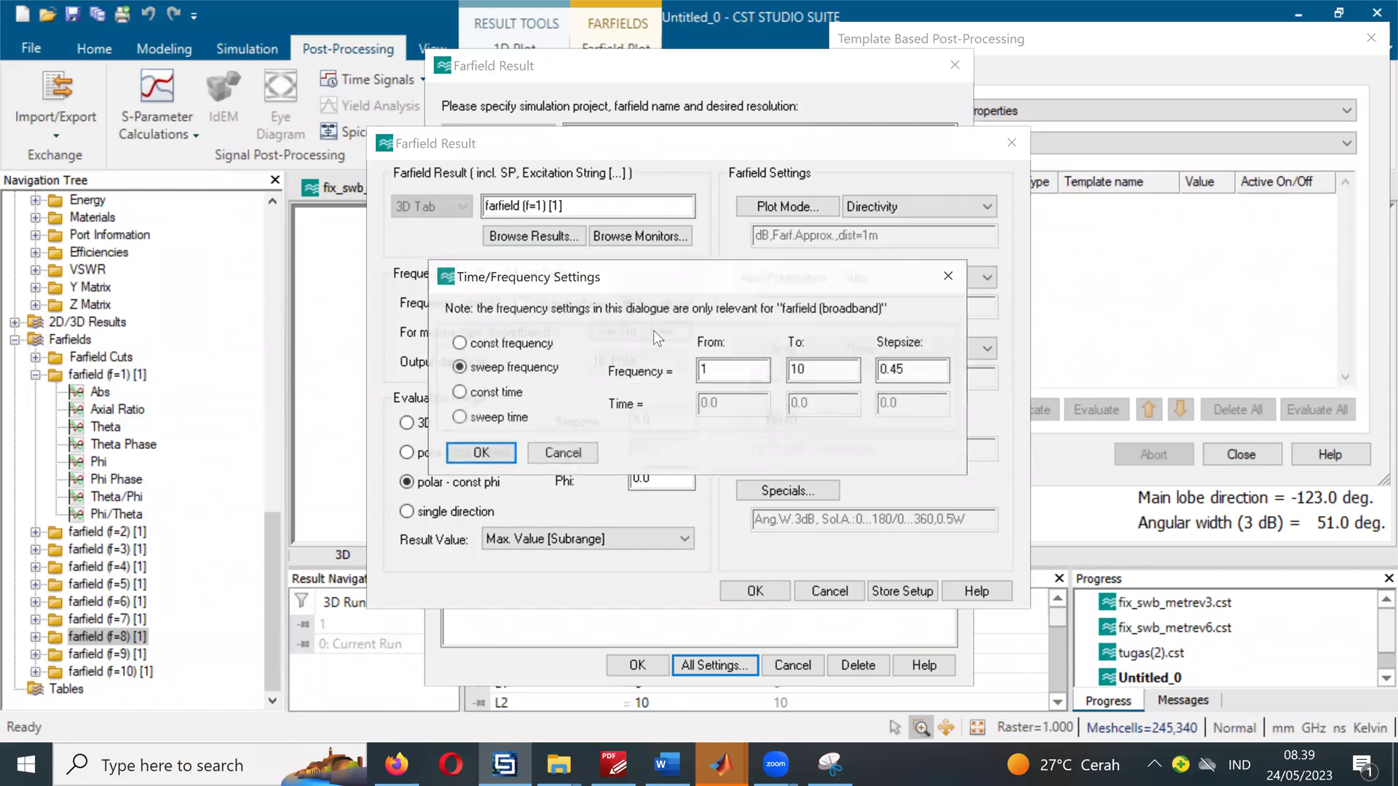
click(491, 459)
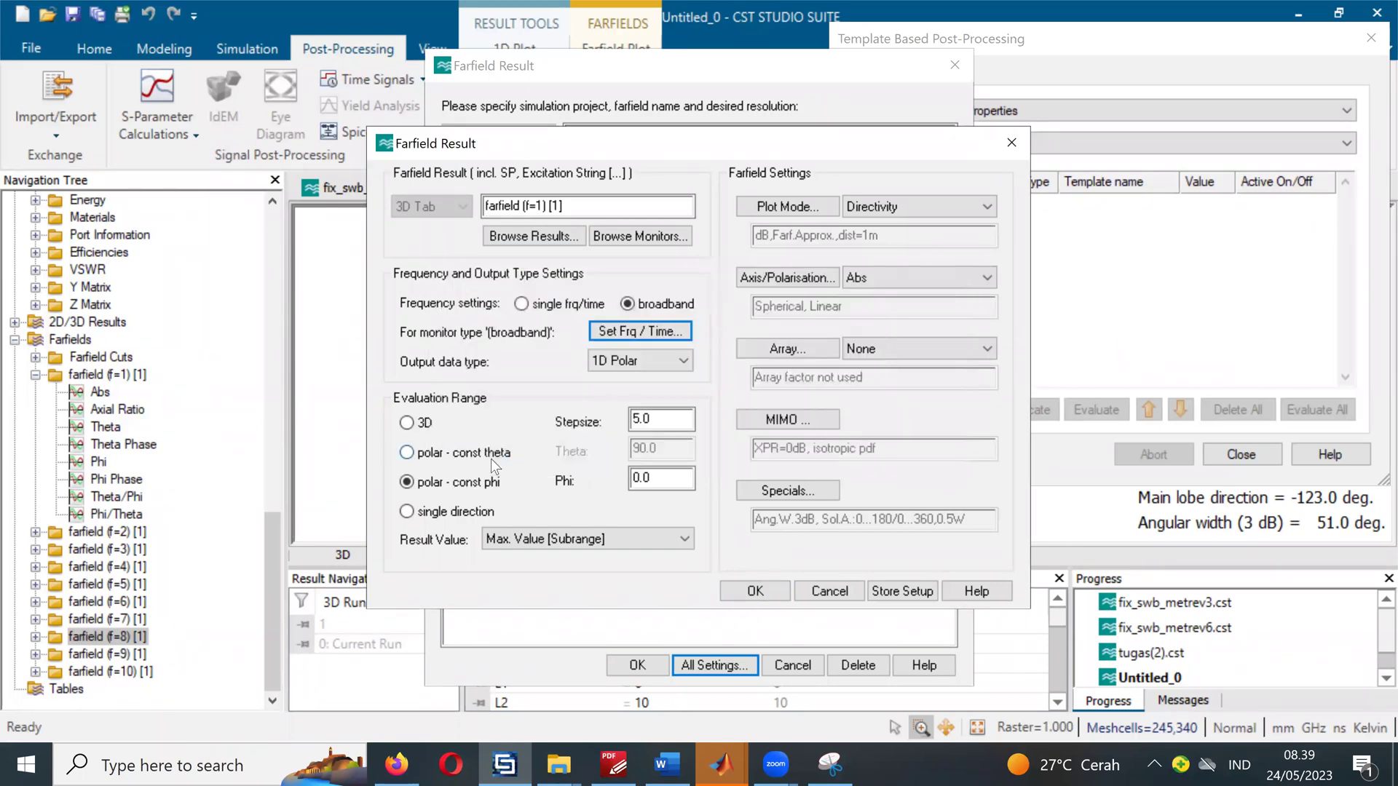
Step: Set the evaluation range to polar, constant theta at 90 with Max. Value [Subrange], and confirm the directivity step
click(429, 455)
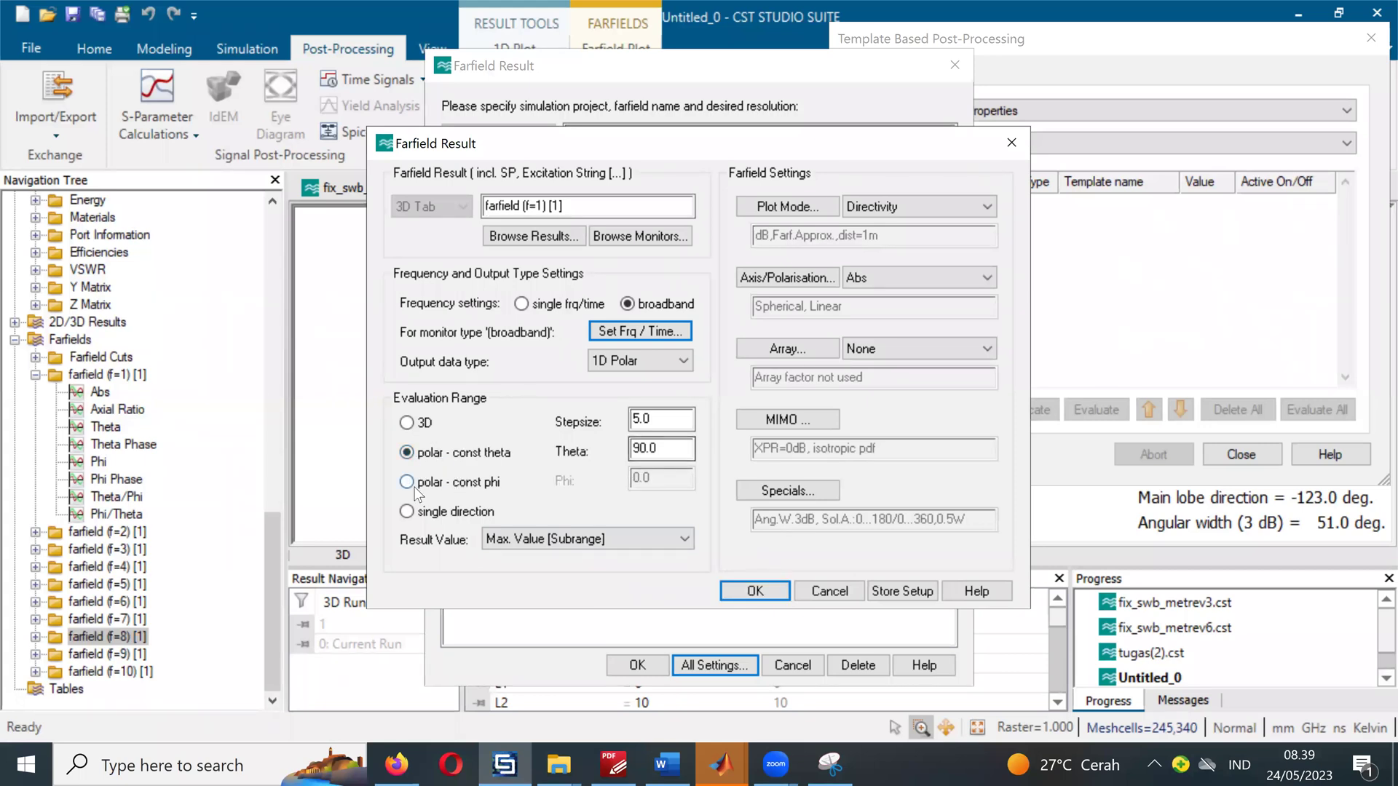
click(418, 483)
click(430, 455)
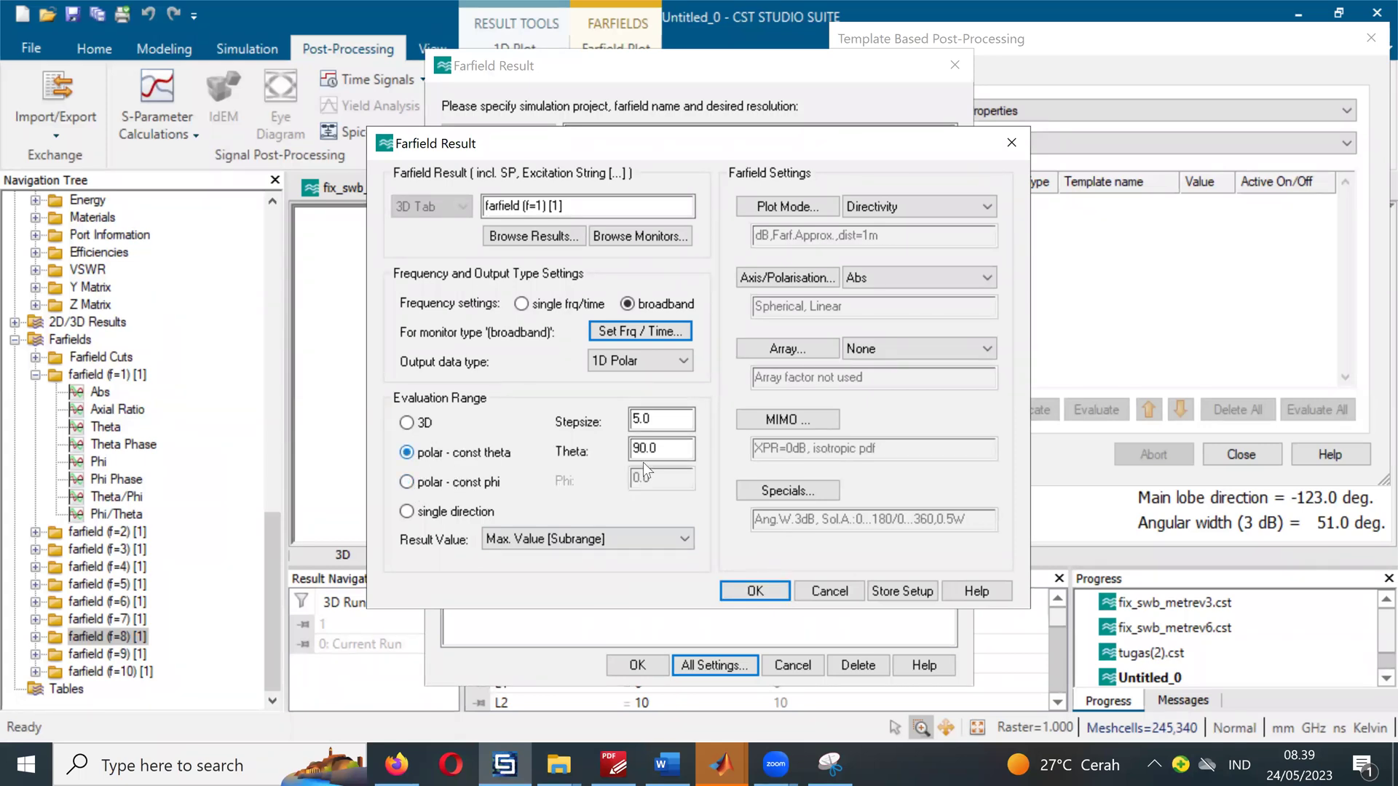
click(618, 540)
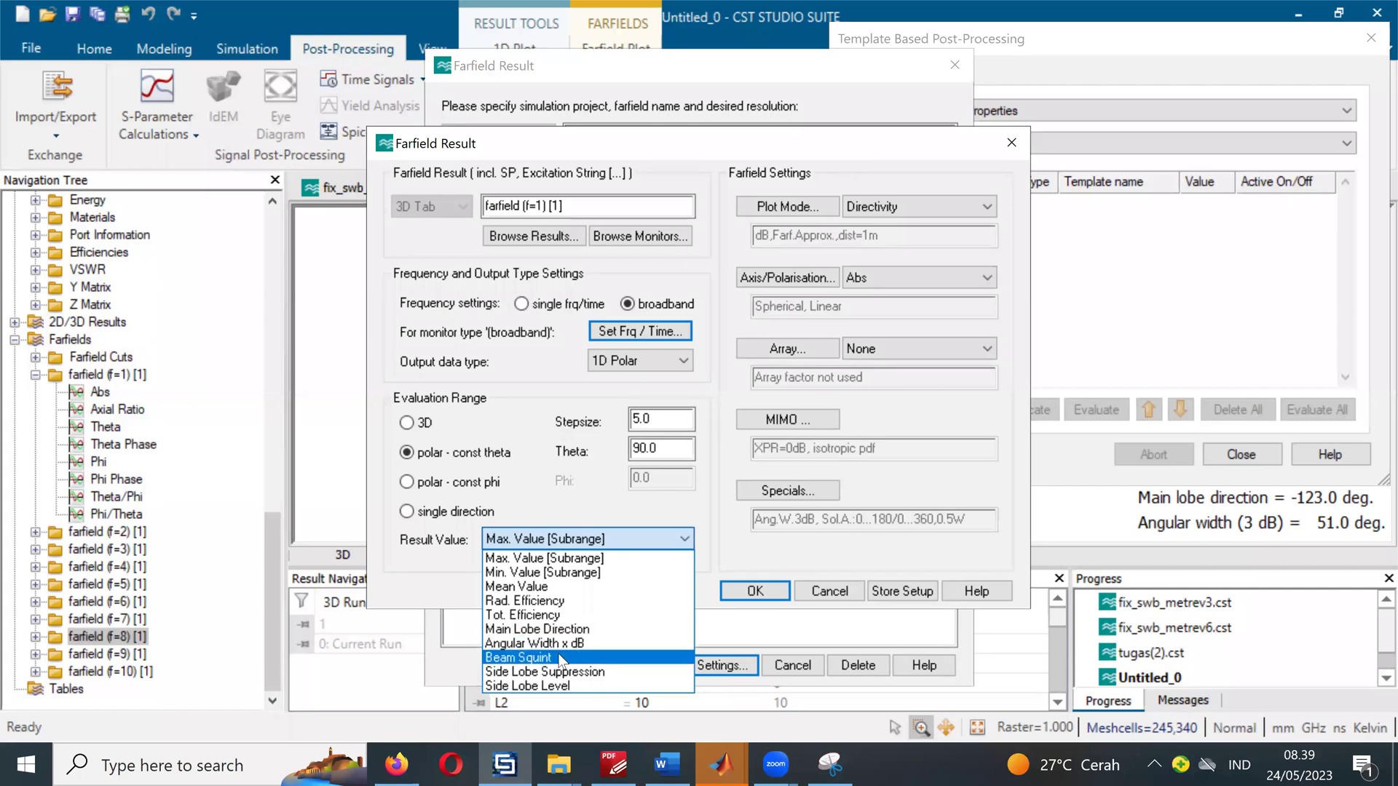
click(628, 544)
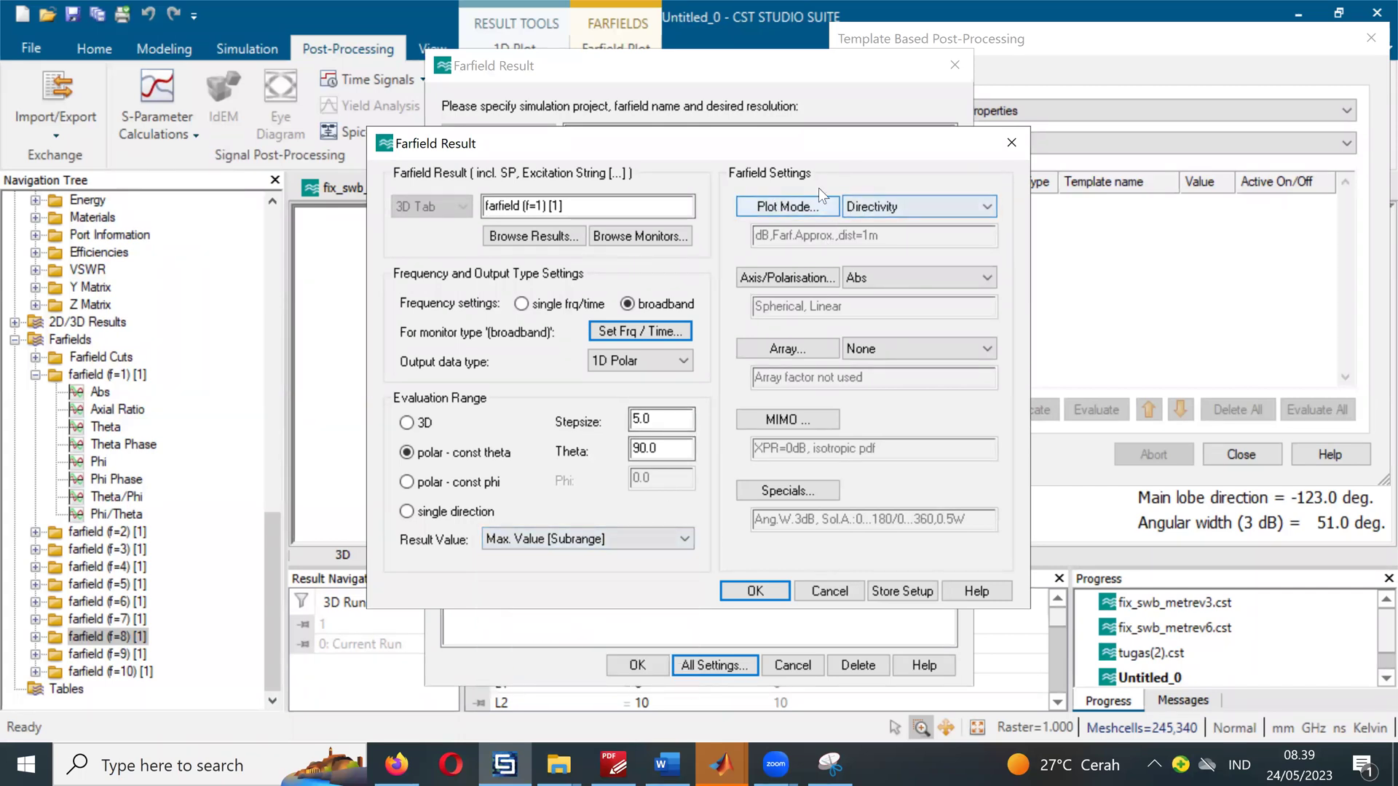
click(762, 586)
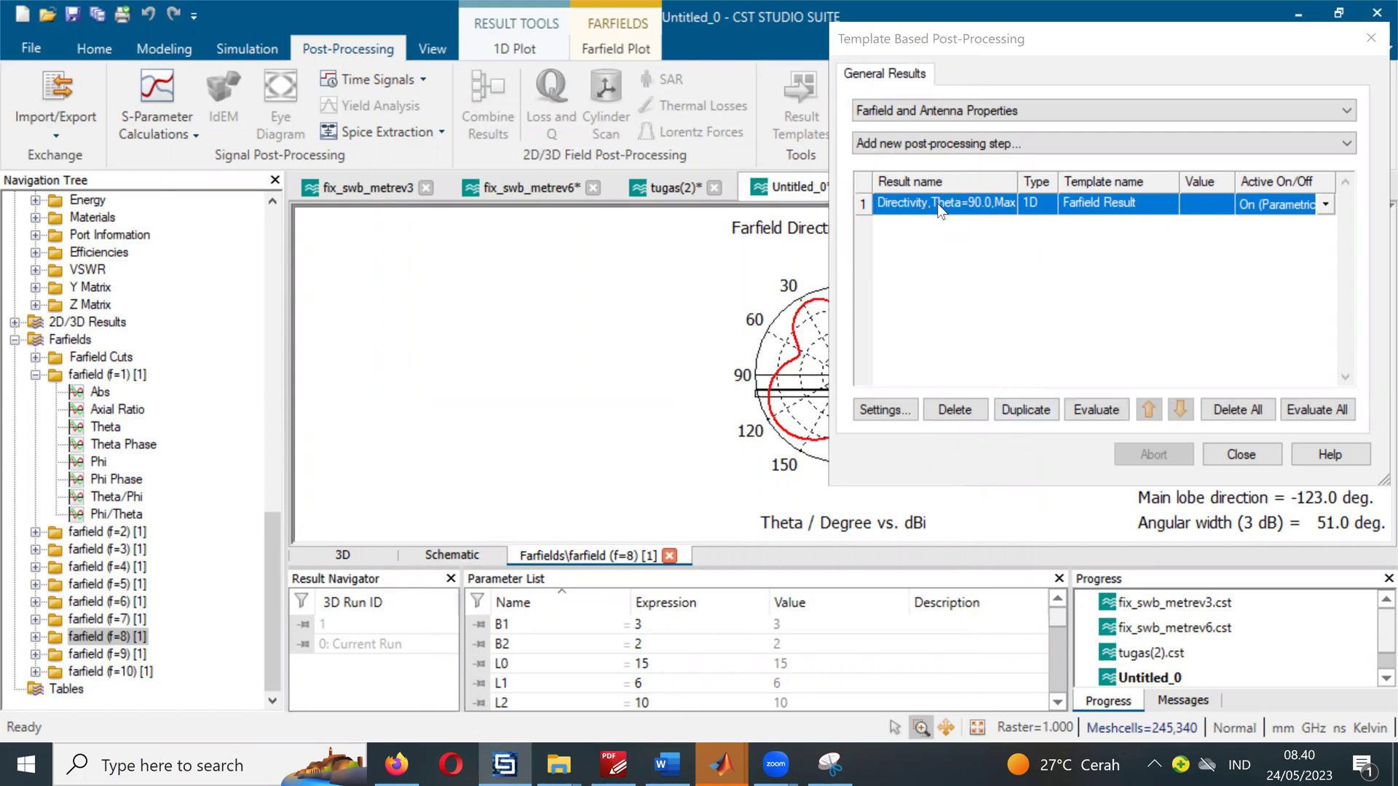
Step: Evaluate the maximum directivity step, close the post-processing template window to view the curve, and reopen it
click(1083, 411)
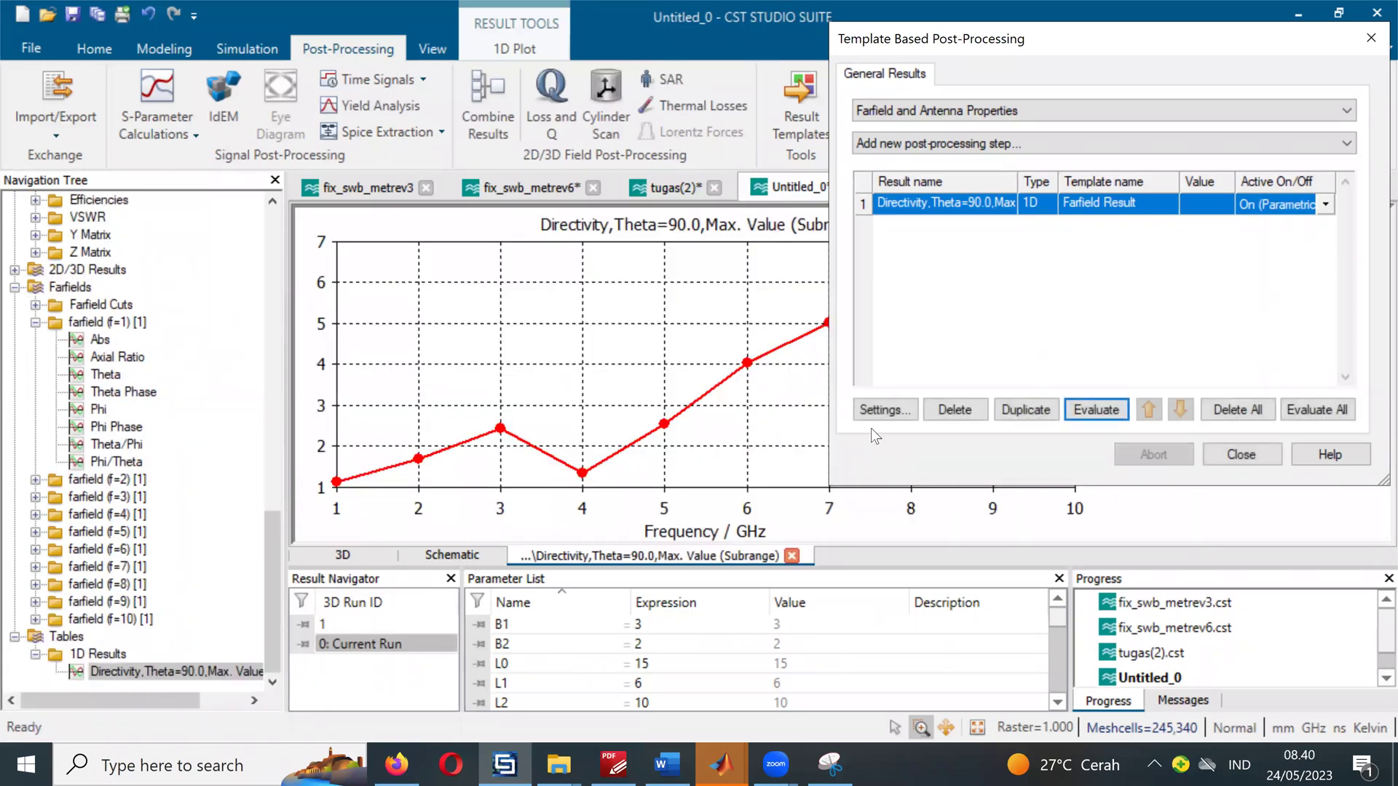
click(1241, 453)
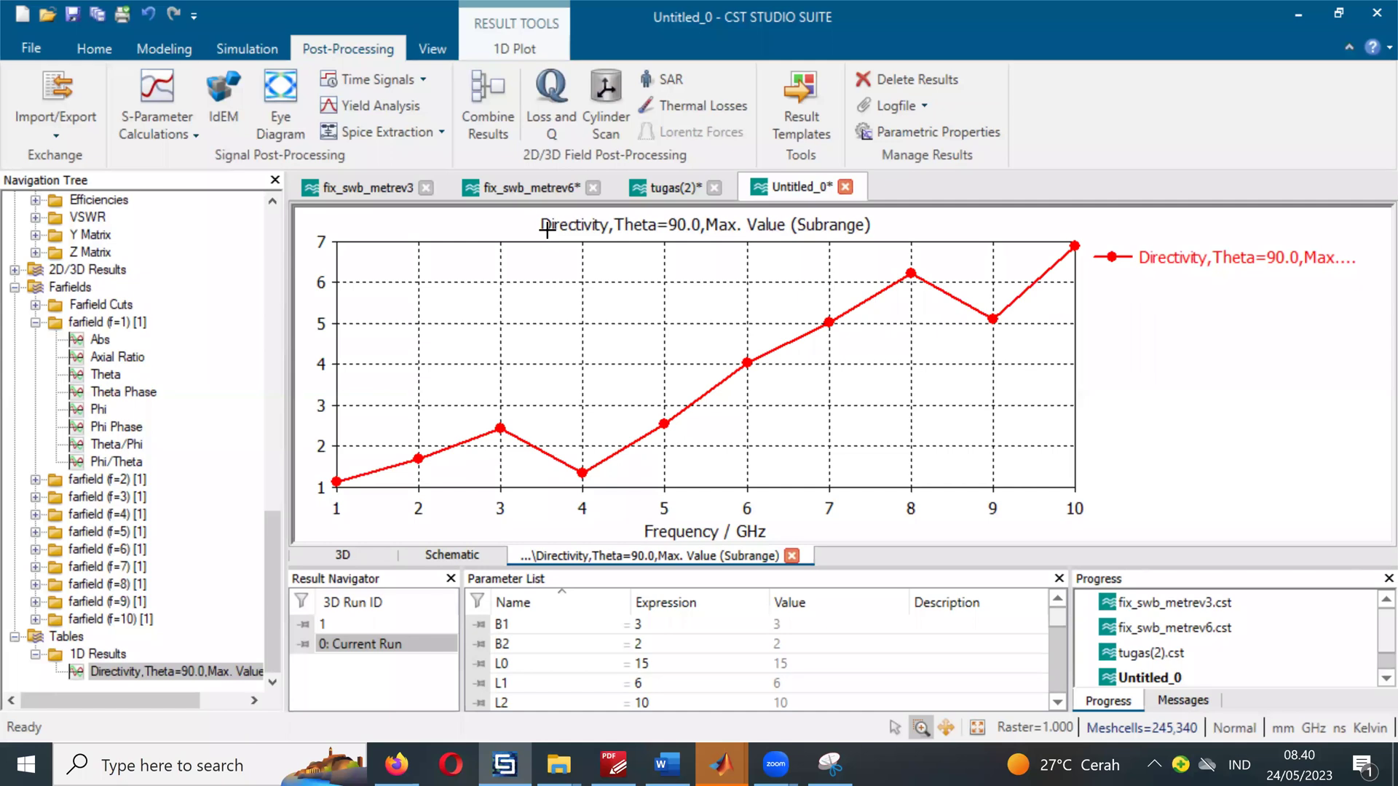
click(801, 86)
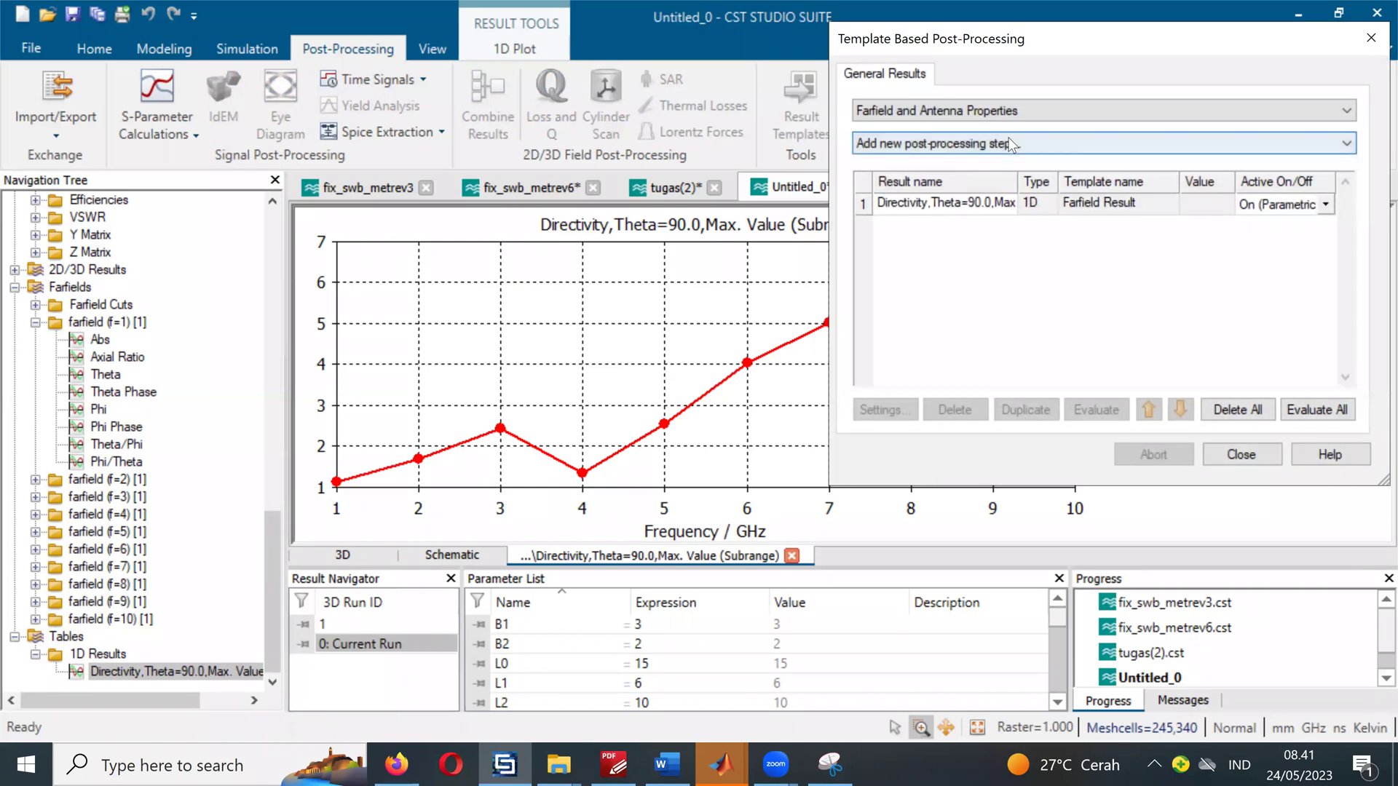
click(1012, 143)
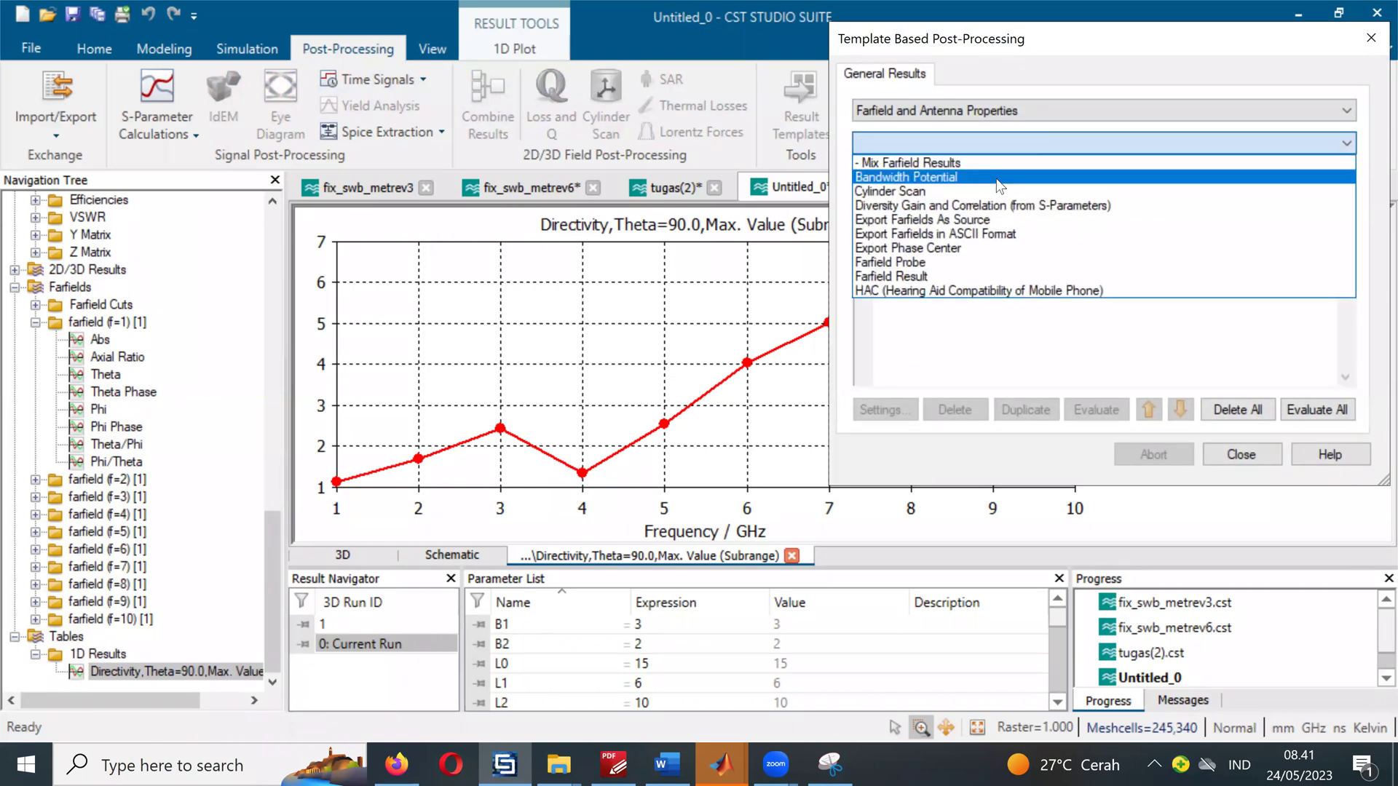
click(967, 275)
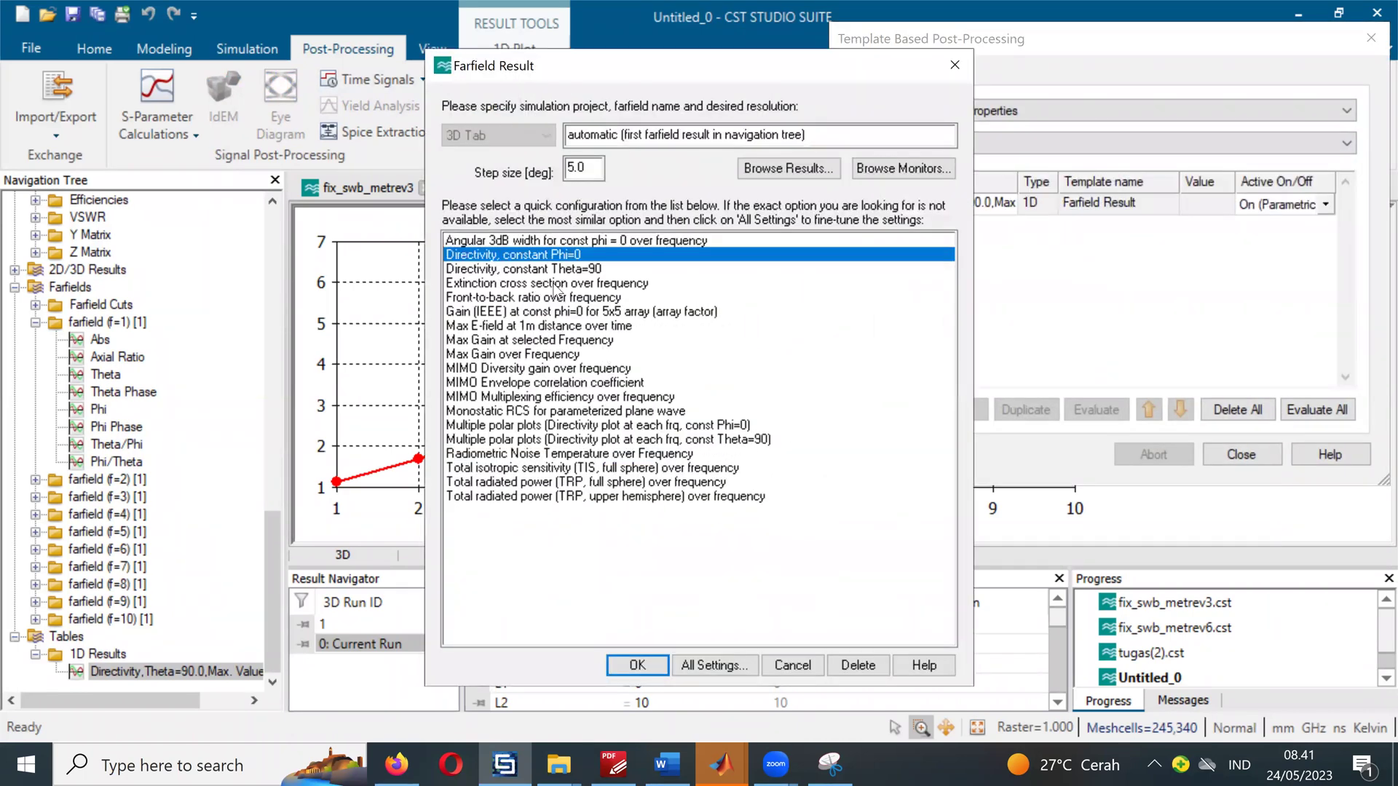
click(704, 665)
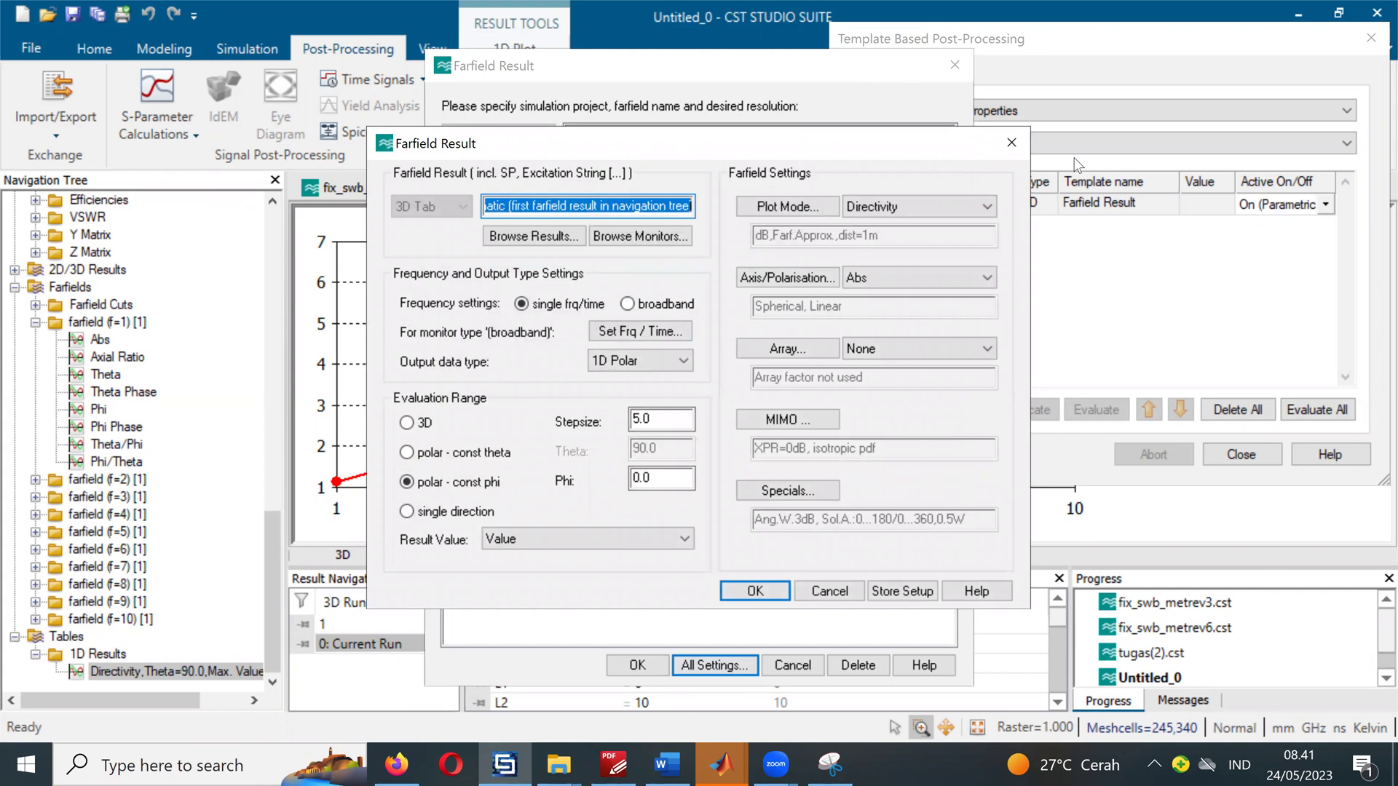
click(1017, 137)
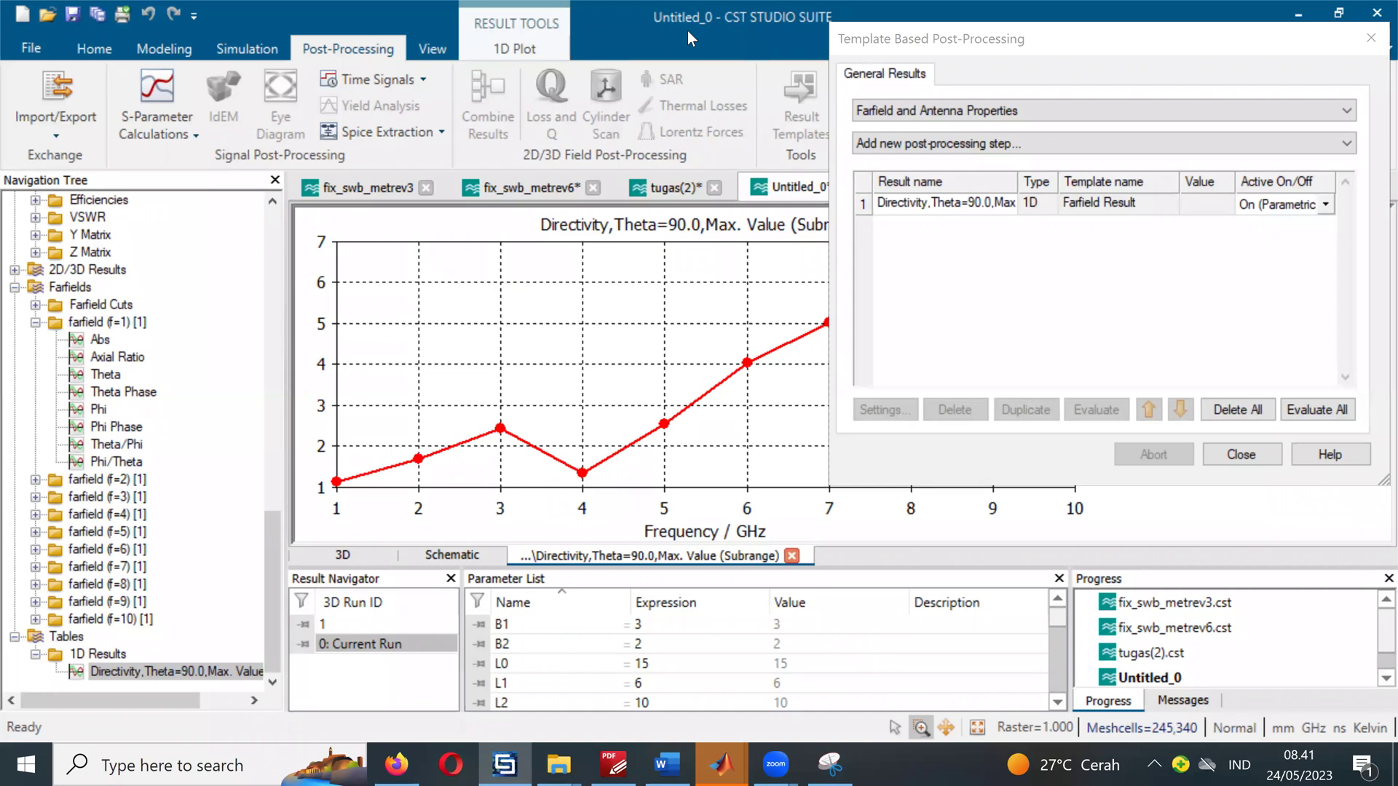
Step: Add a second Farfield Result post-processing step and, in its full settings, choose farfield (f=1) [1] as the source
click(935, 144)
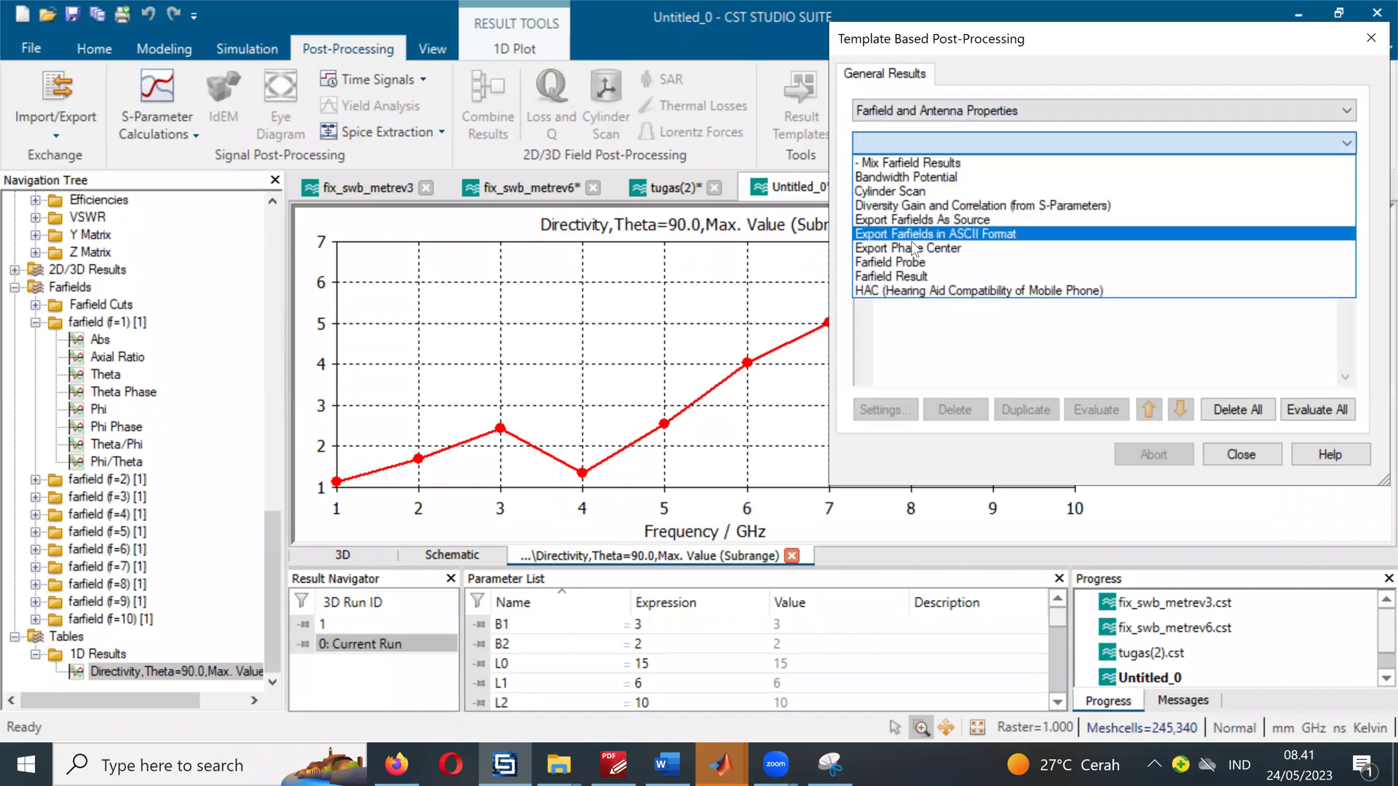
click(903, 276)
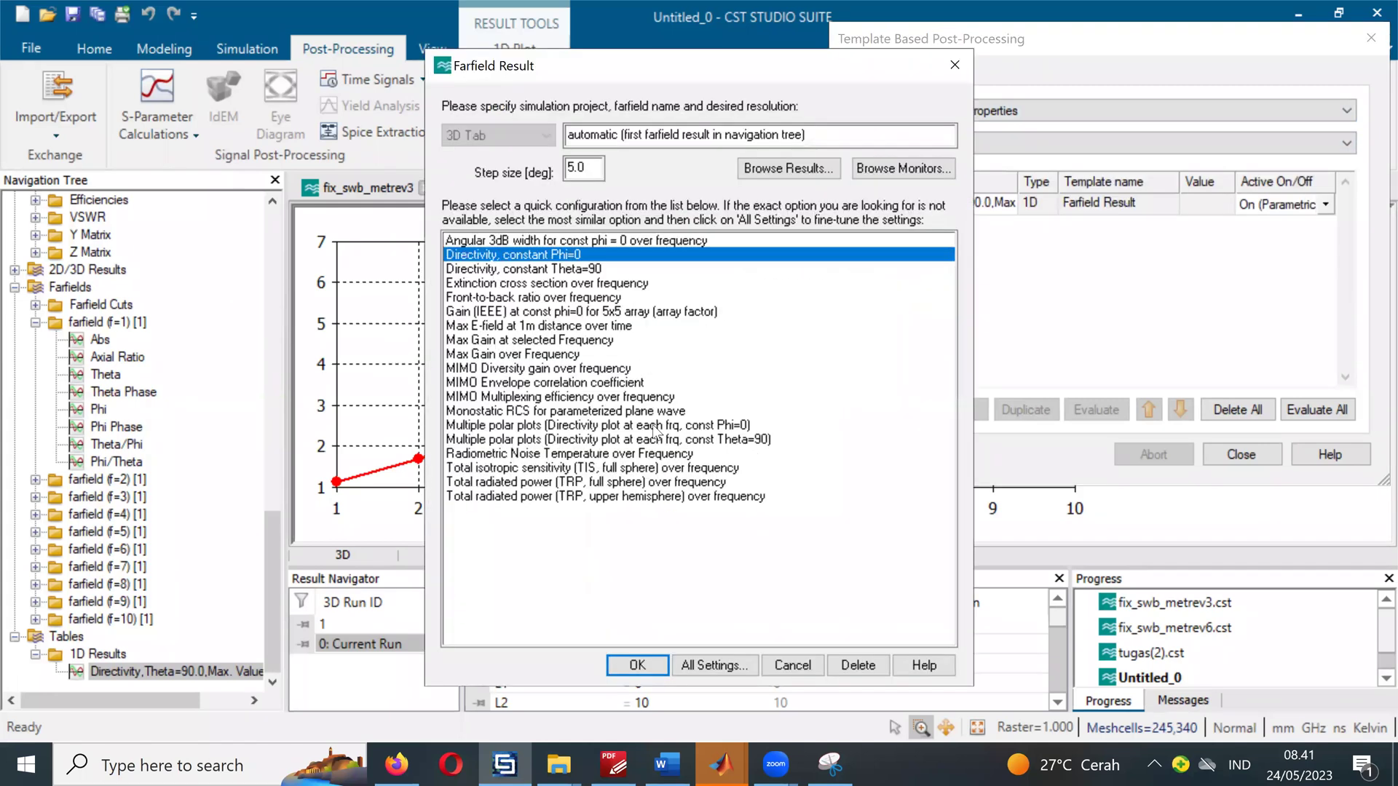
key(Tab)
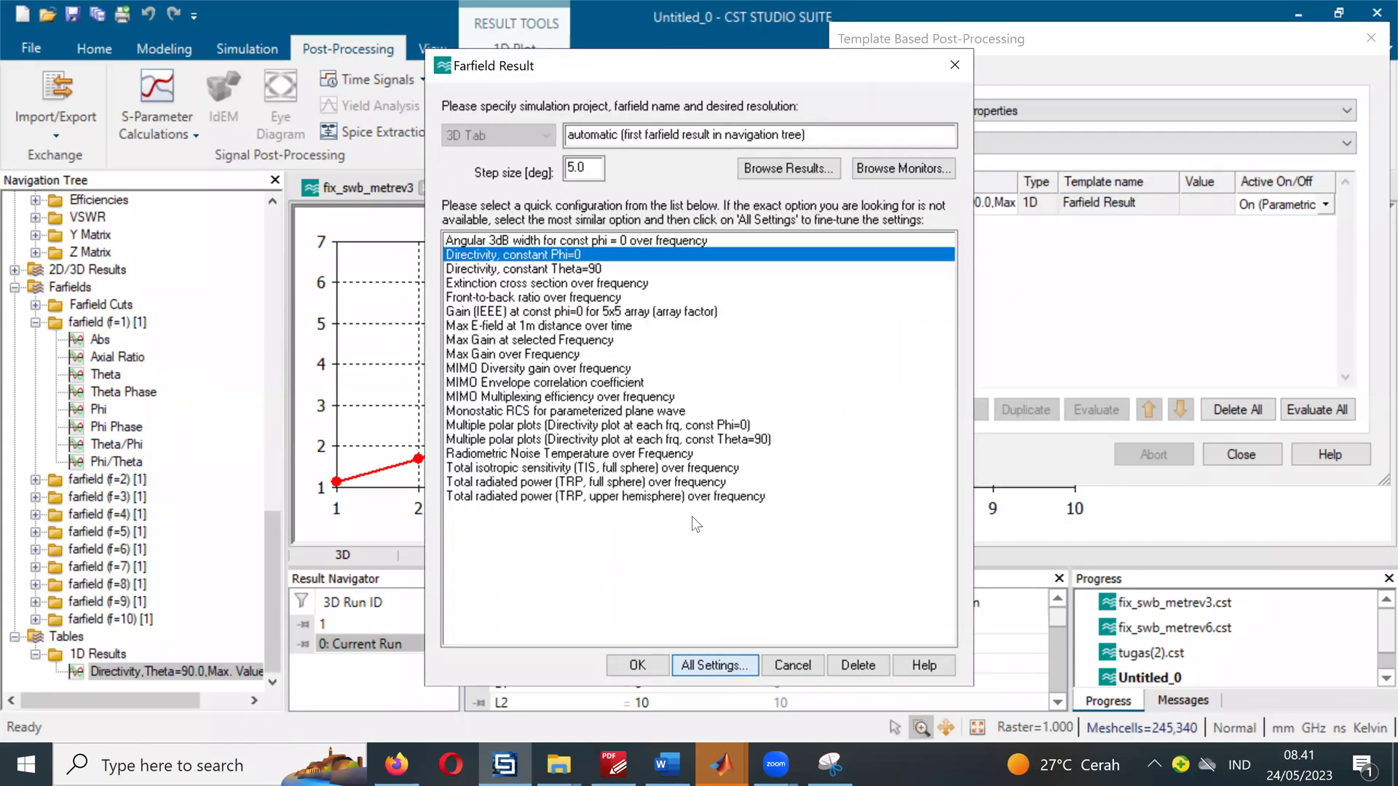
key(Return)
click(548, 234)
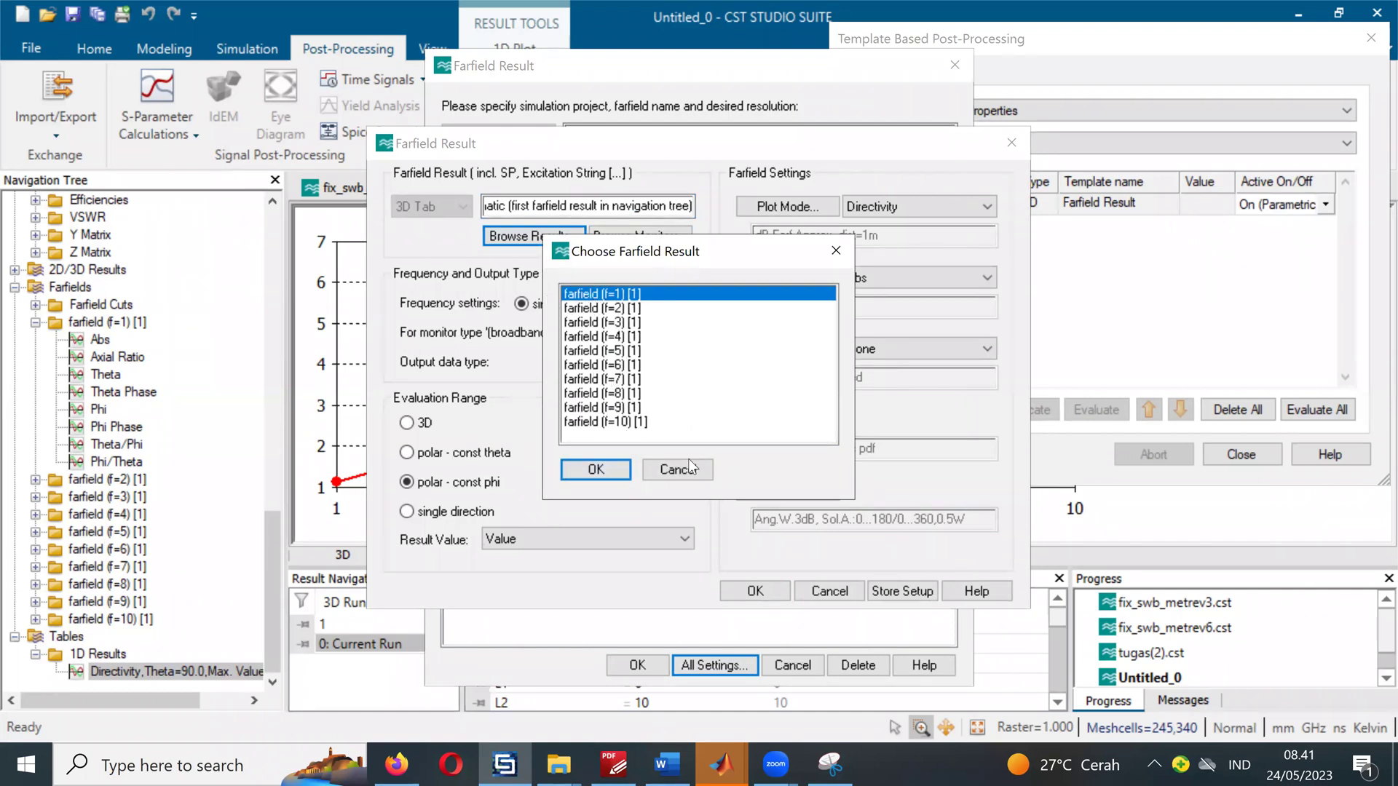
click(599, 472)
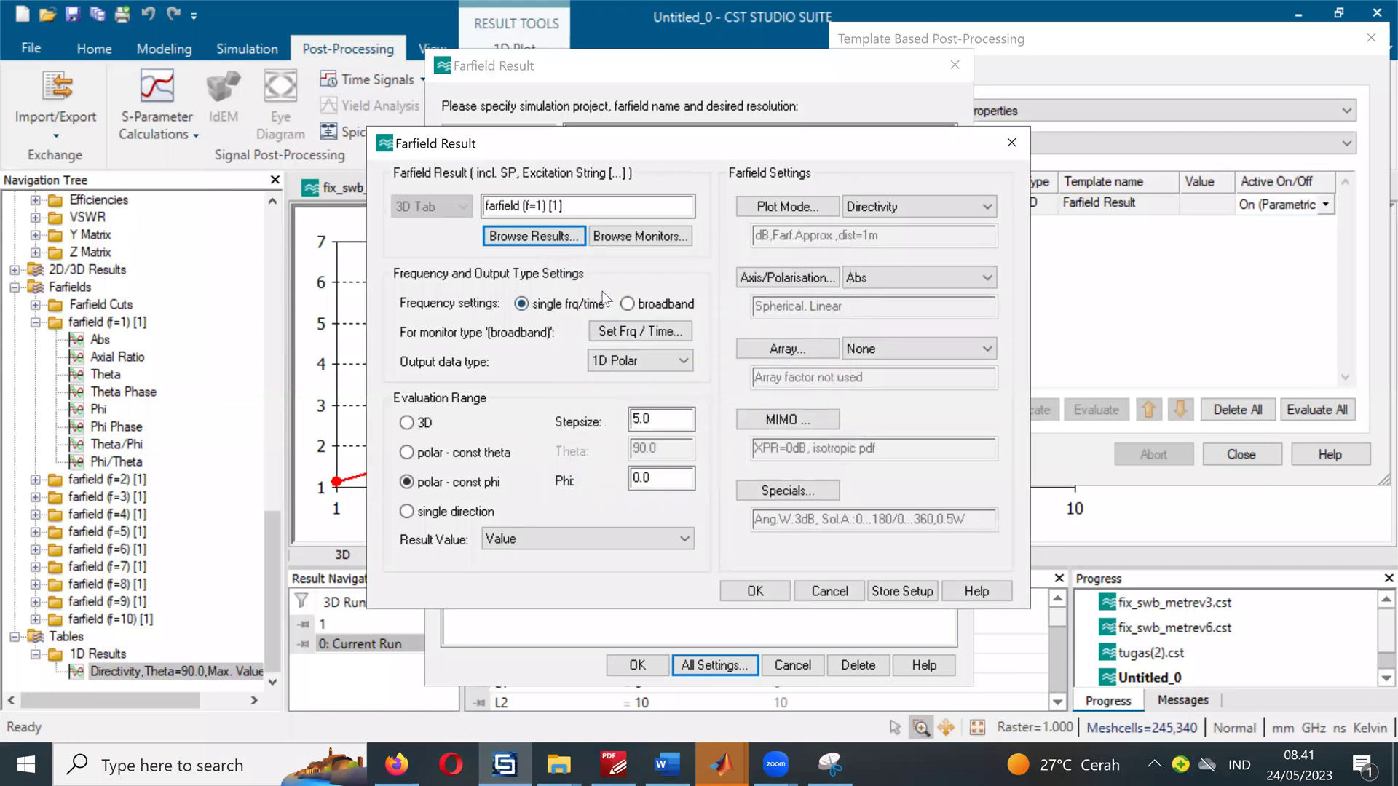
Step: Configure the second step as broadband, polar constant theta at 90, with Side Lobe Level as the result value, and confirm it
click(653, 304)
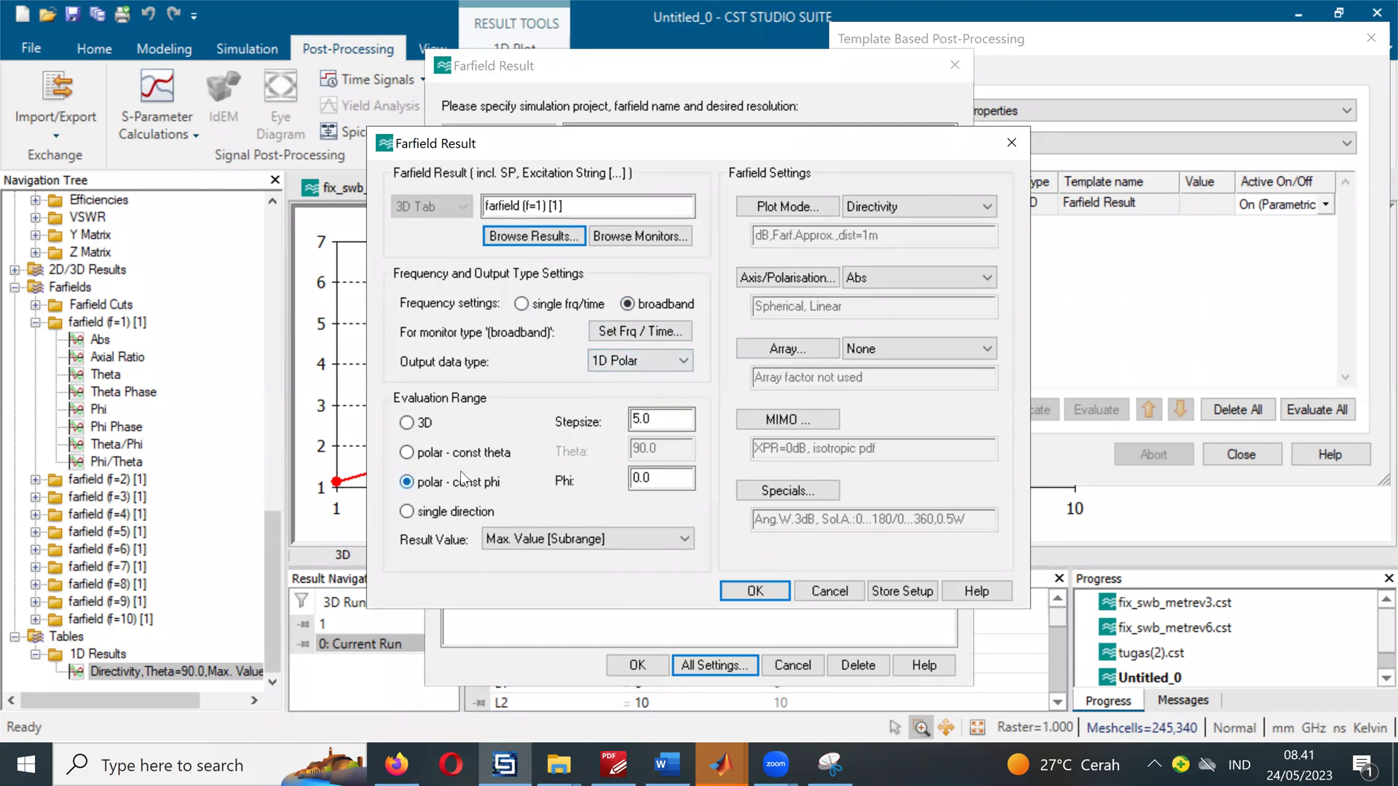
click(437, 453)
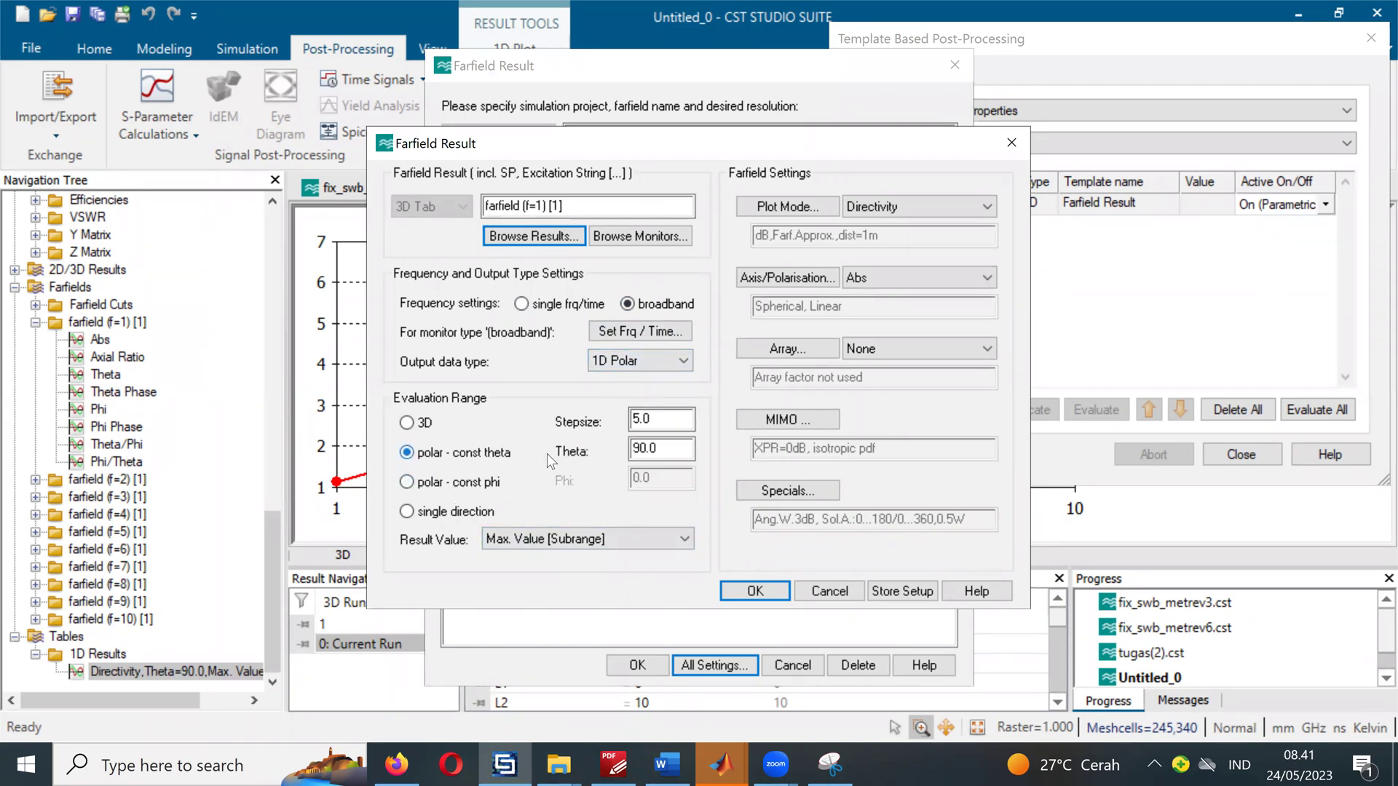
click(644, 539)
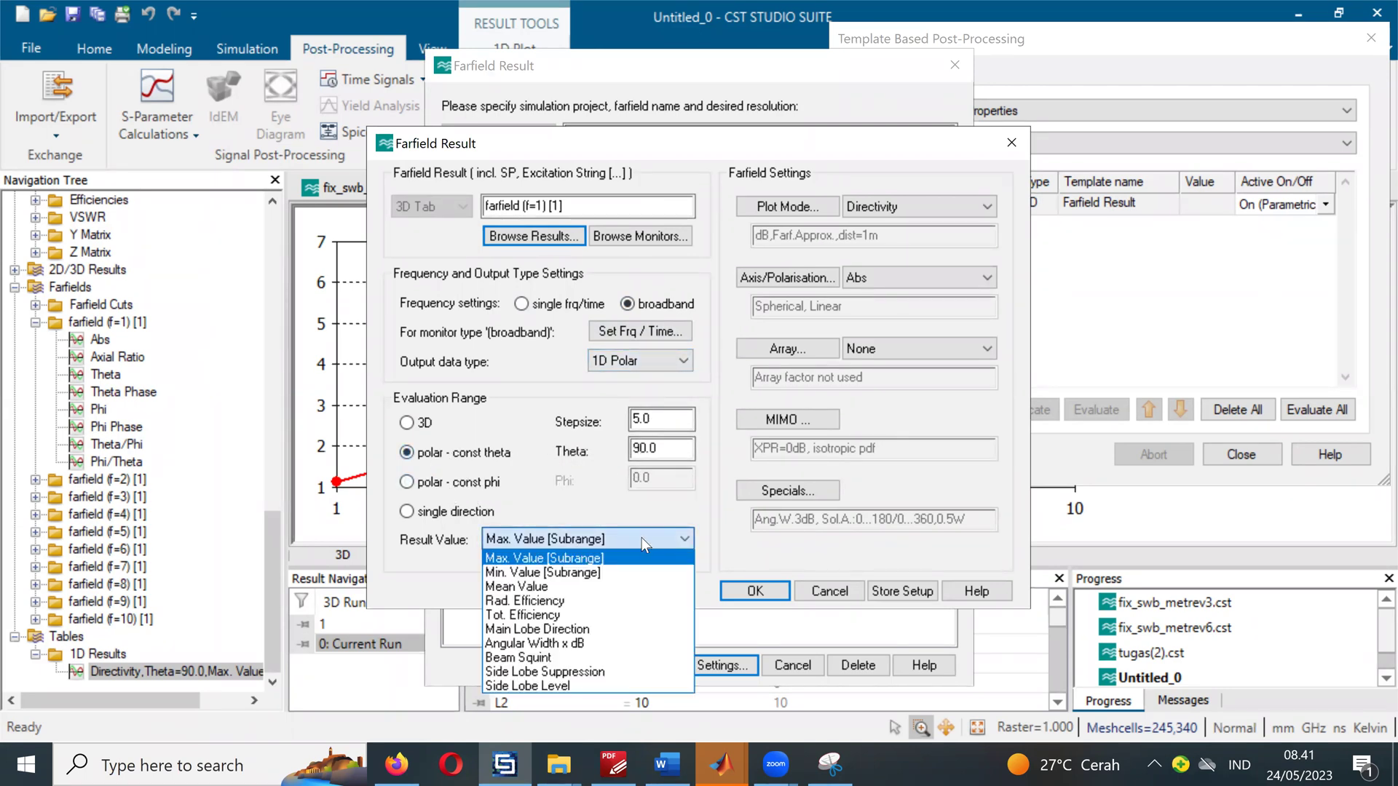
click(617, 686)
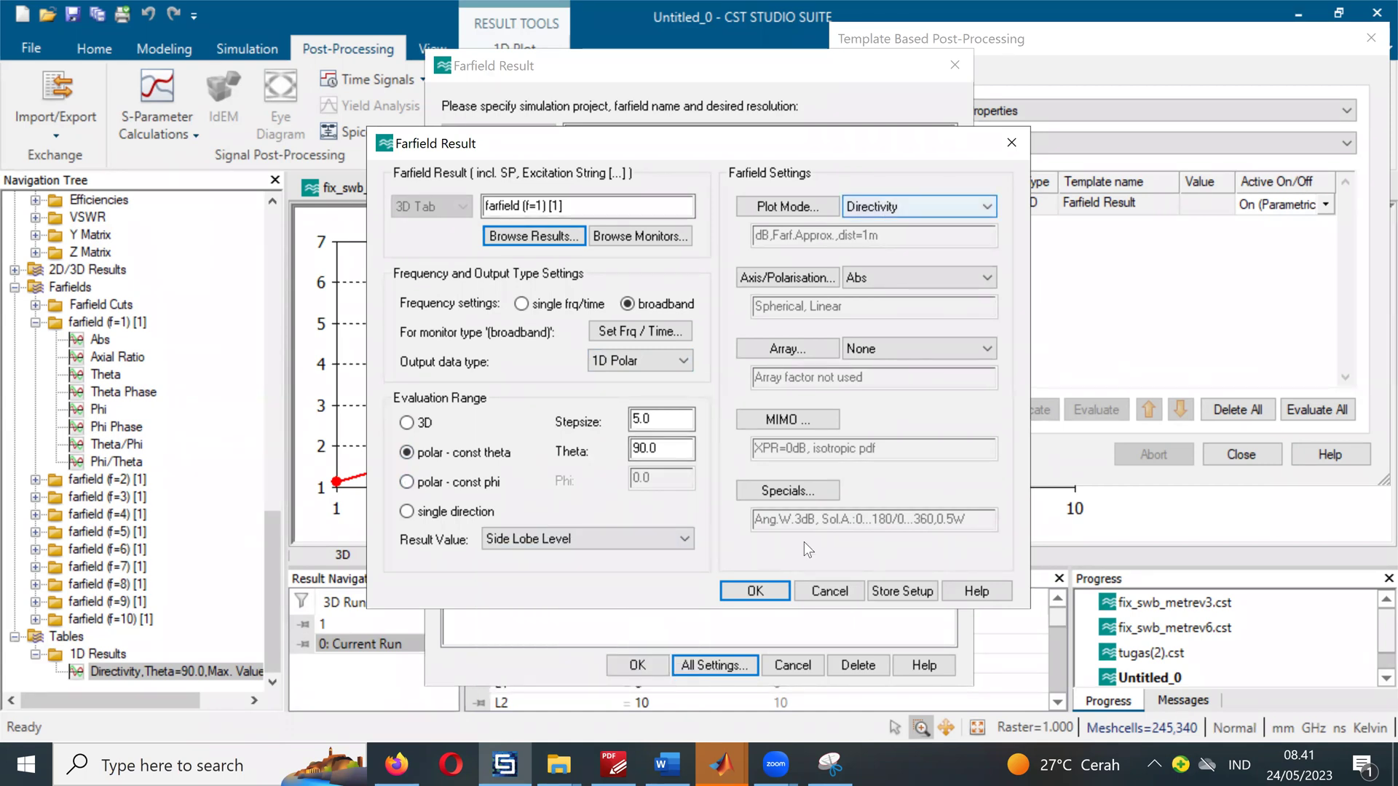
click(755, 590)
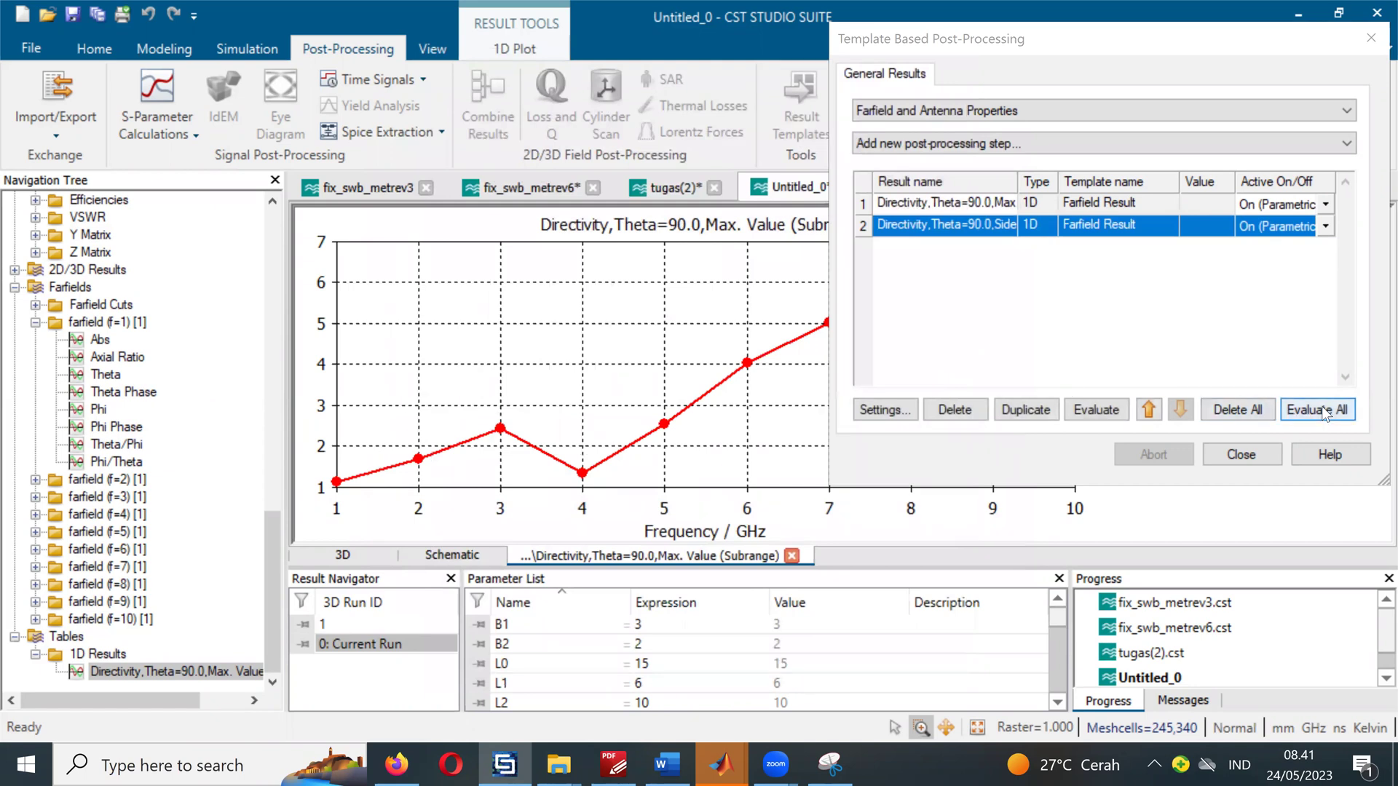
Step: Add a third Farfield Result step using farfield (f=1) [1], with broadband settings and a frequency sweep from 1 to 10 in steps of 0.45
click(980, 141)
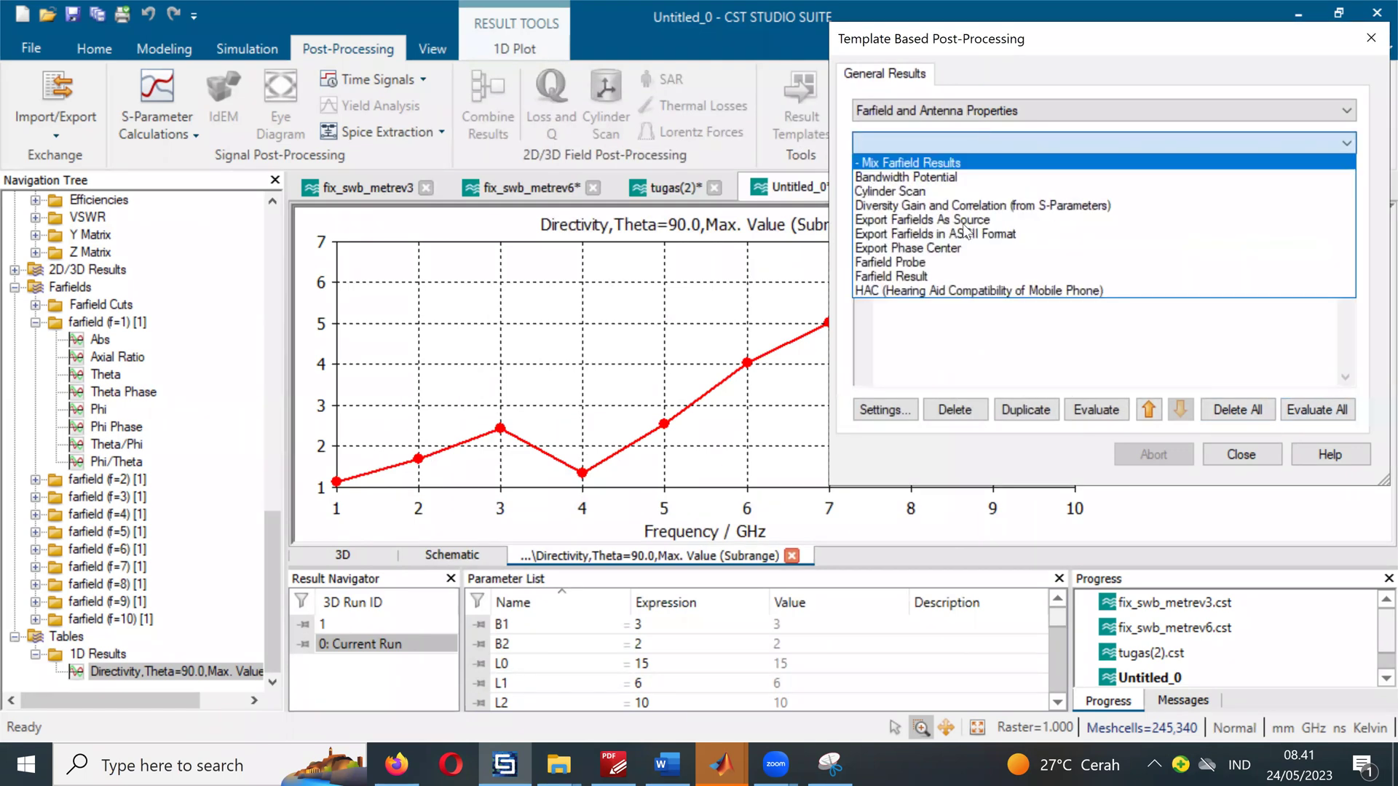
click(944, 273)
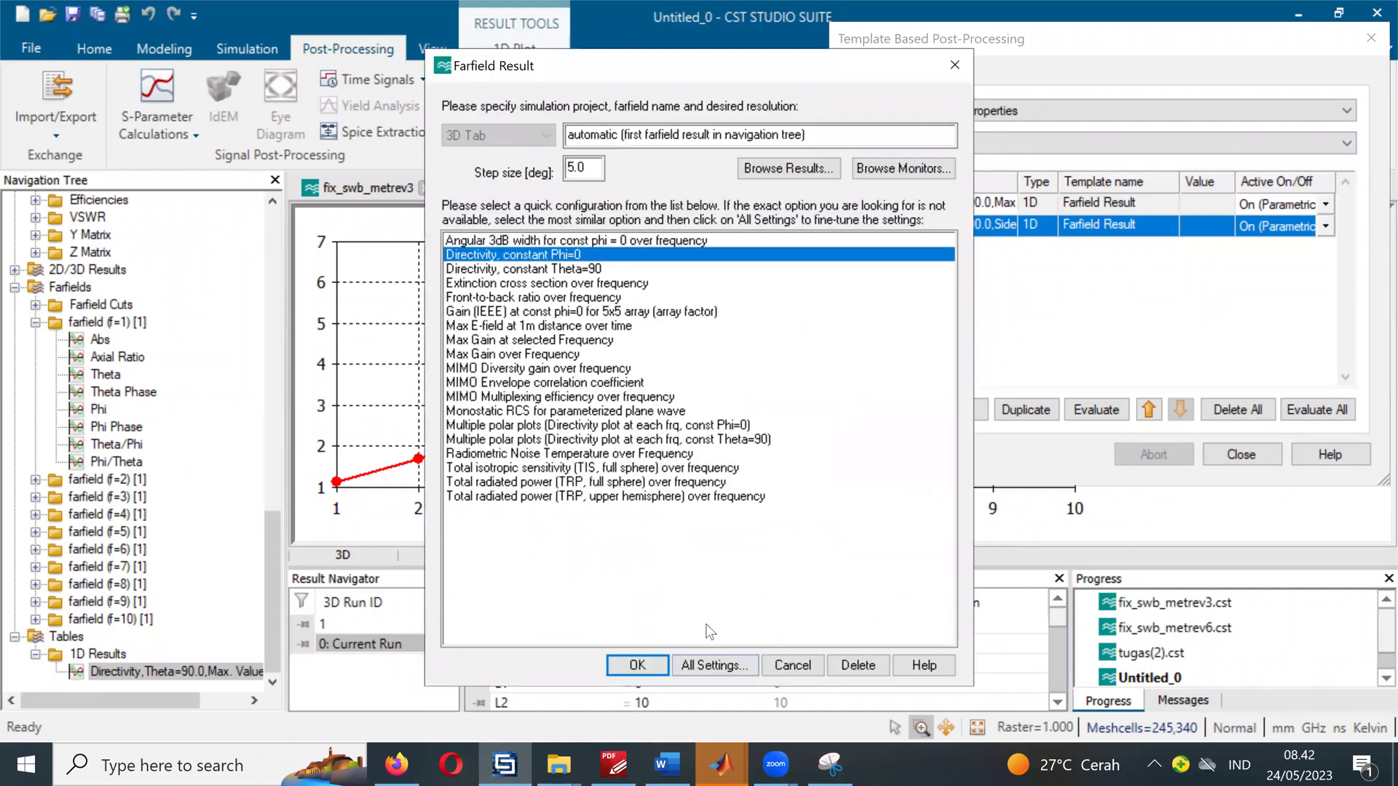
click(713, 665)
click(543, 236)
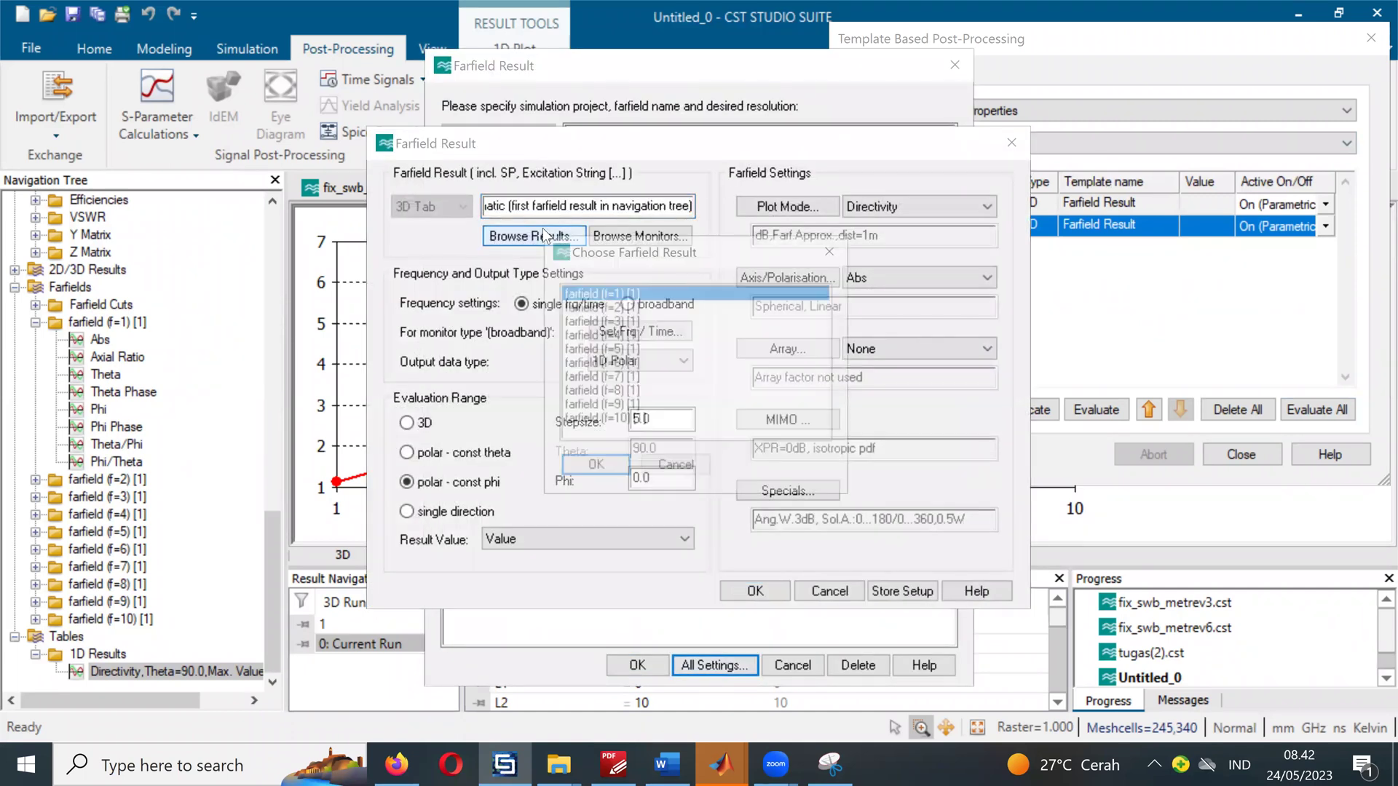
click(596, 464)
click(639, 310)
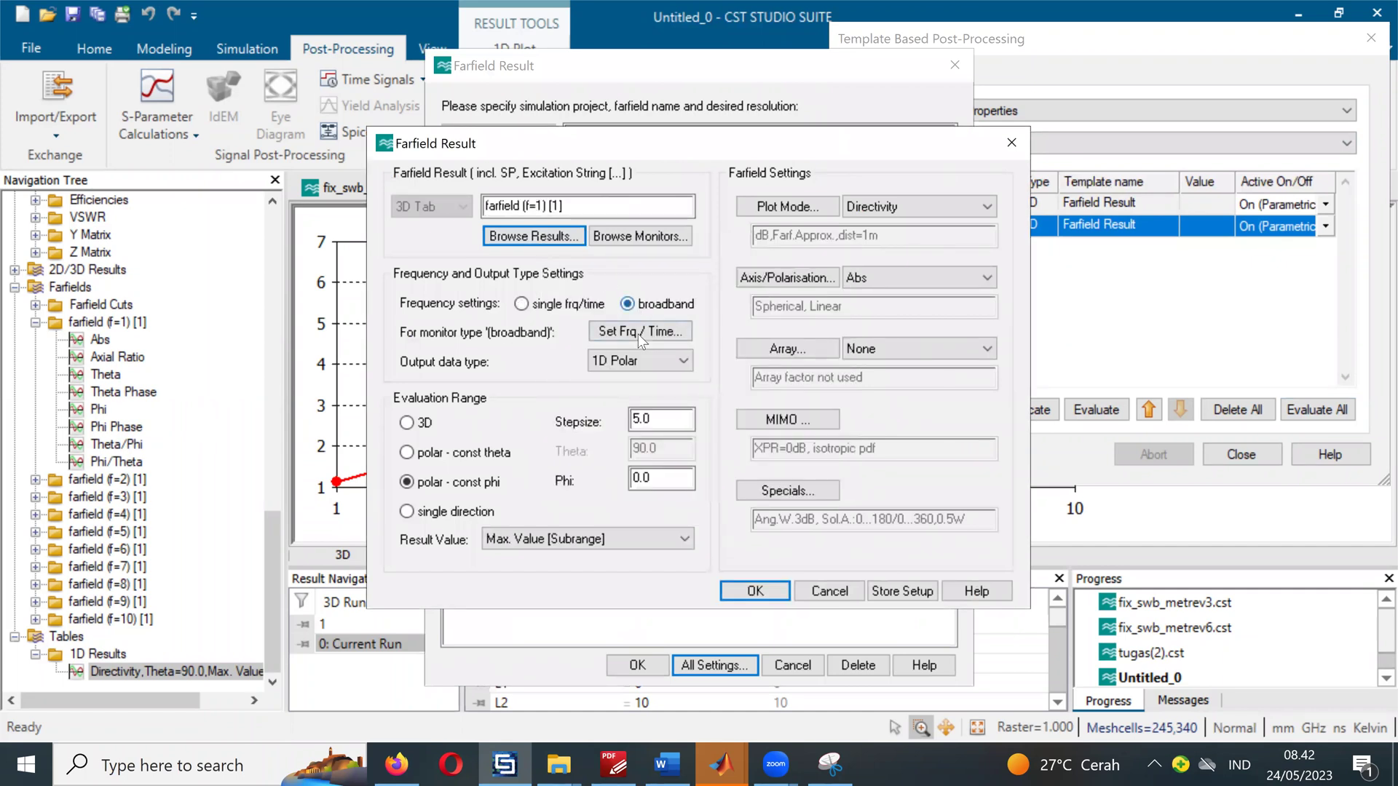
click(638, 334)
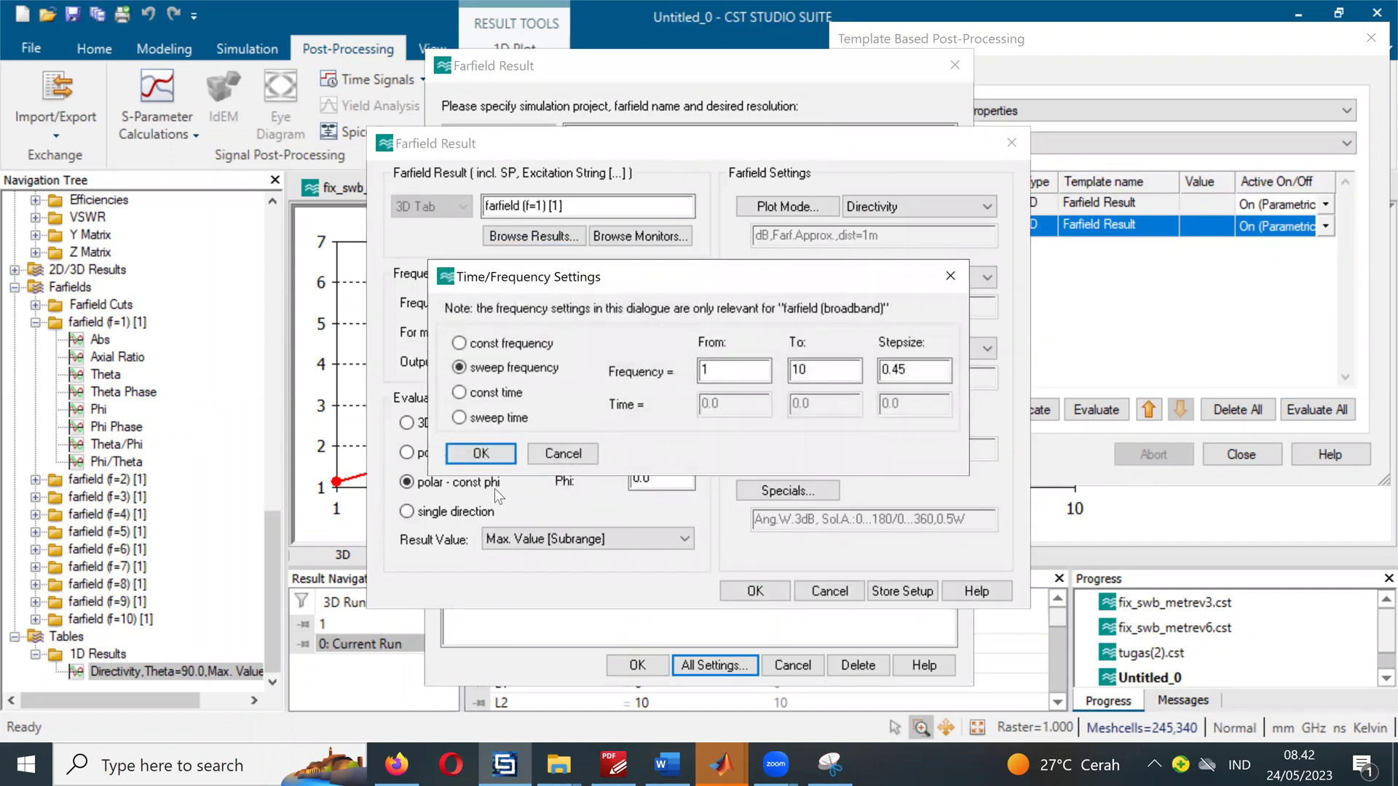
click(481, 453)
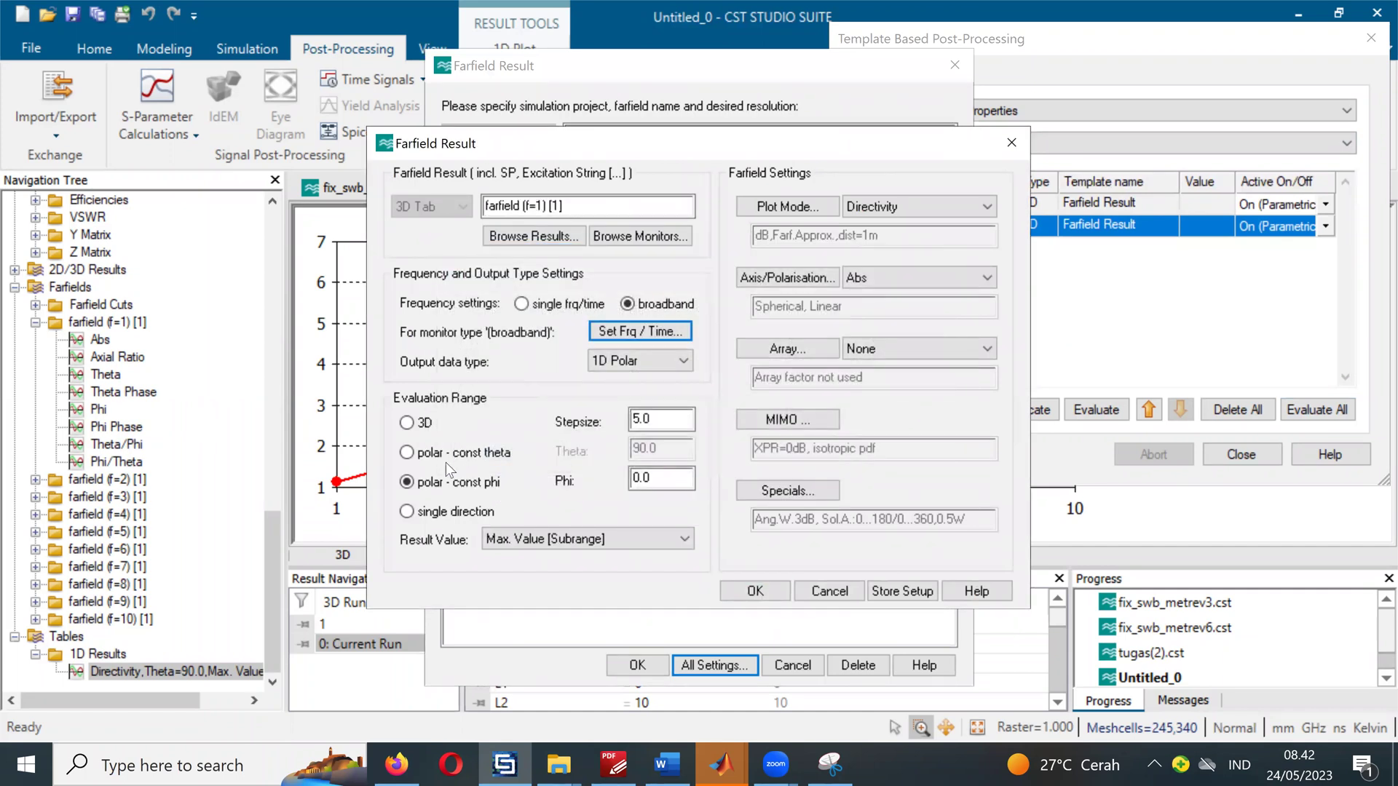
Step: Configure the third step for a single direction at theta 90 and phi 0, with Axial Ratio as the component, and confirm it
click(434, 514)
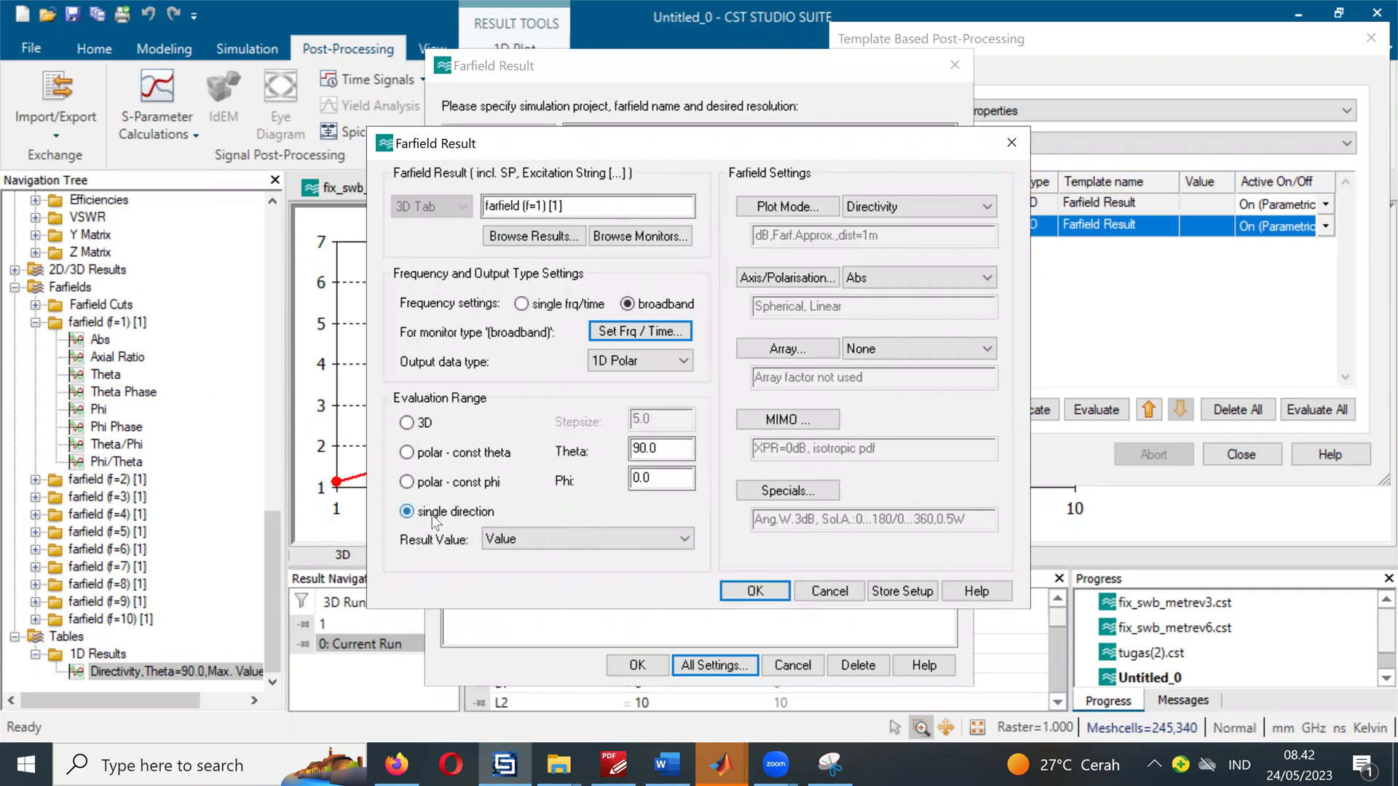
click(541, 536)
click(541, 536)
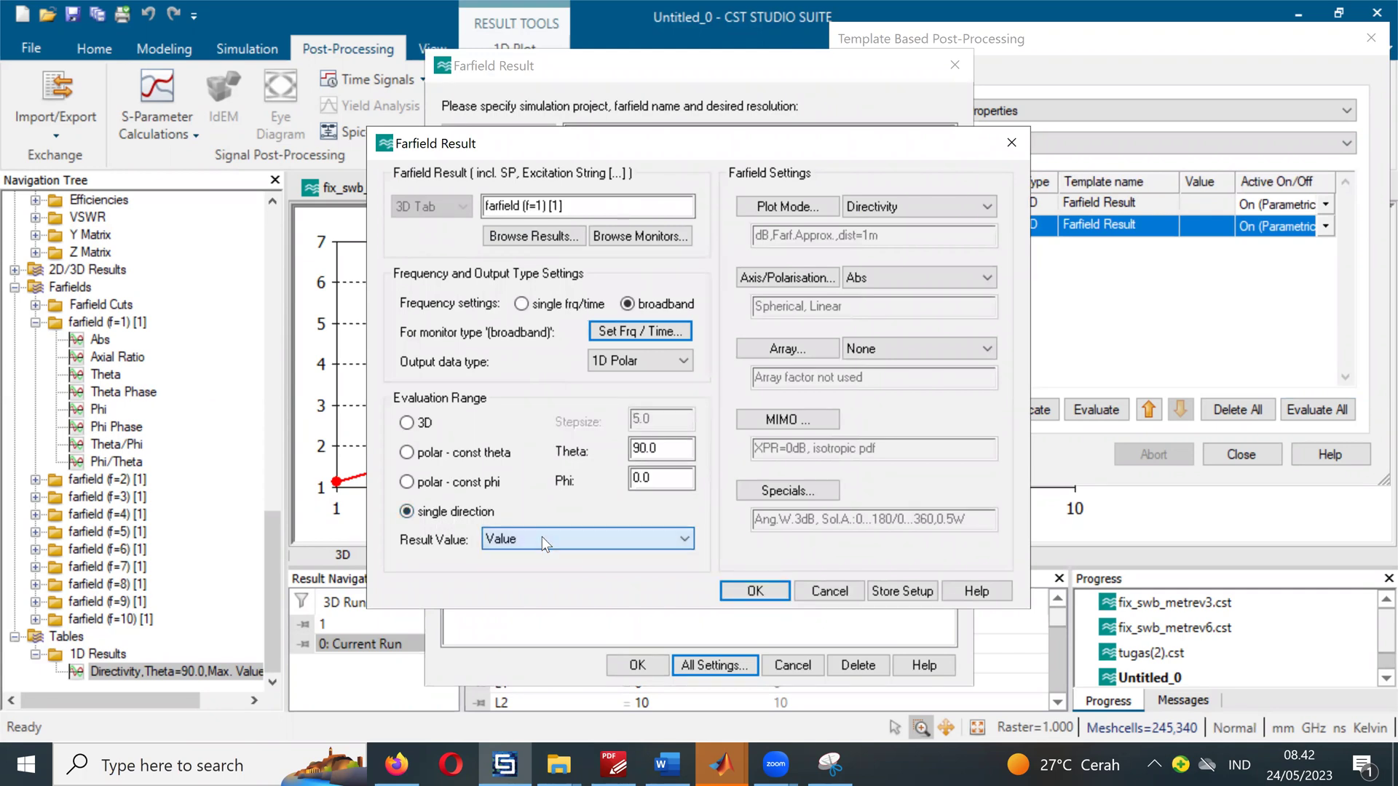
click(928, 204)
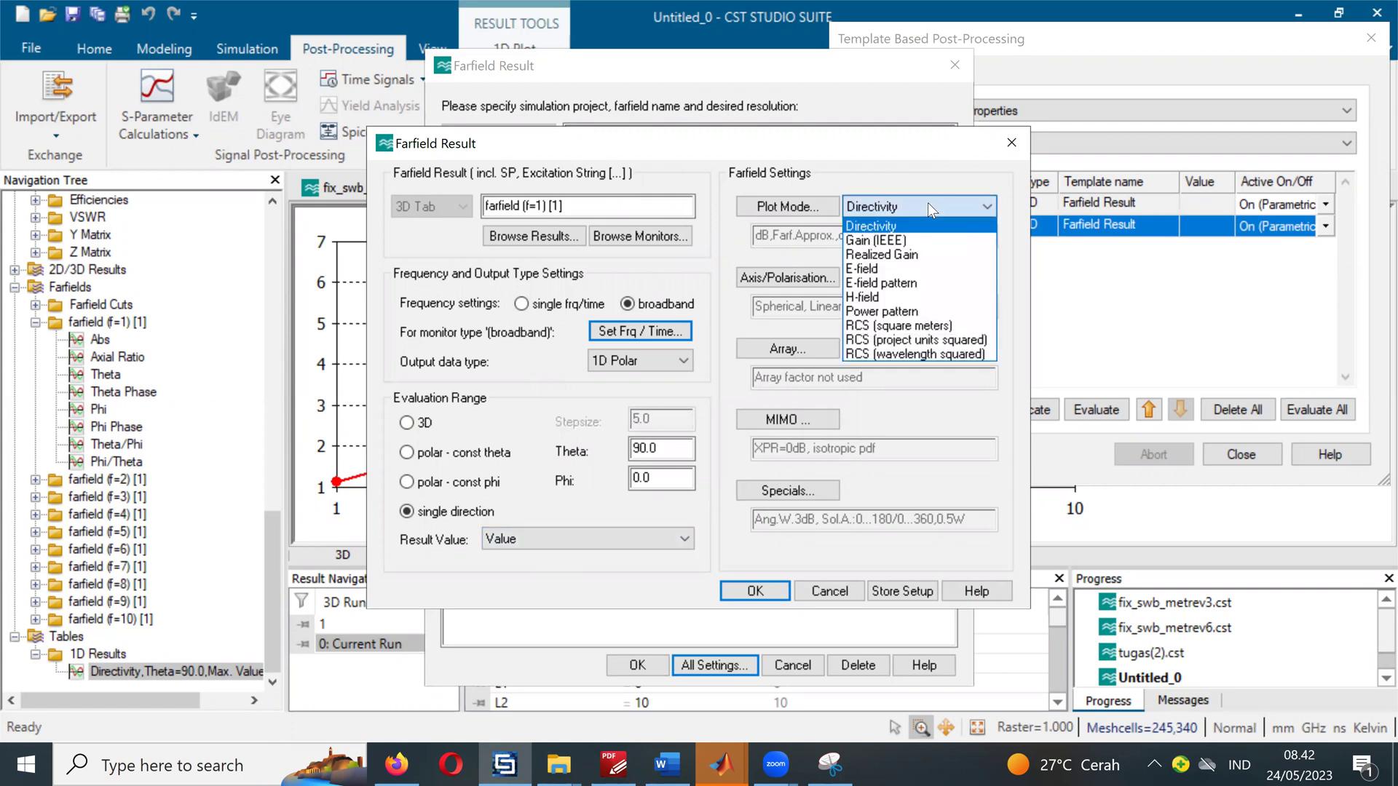
click(928, 202)
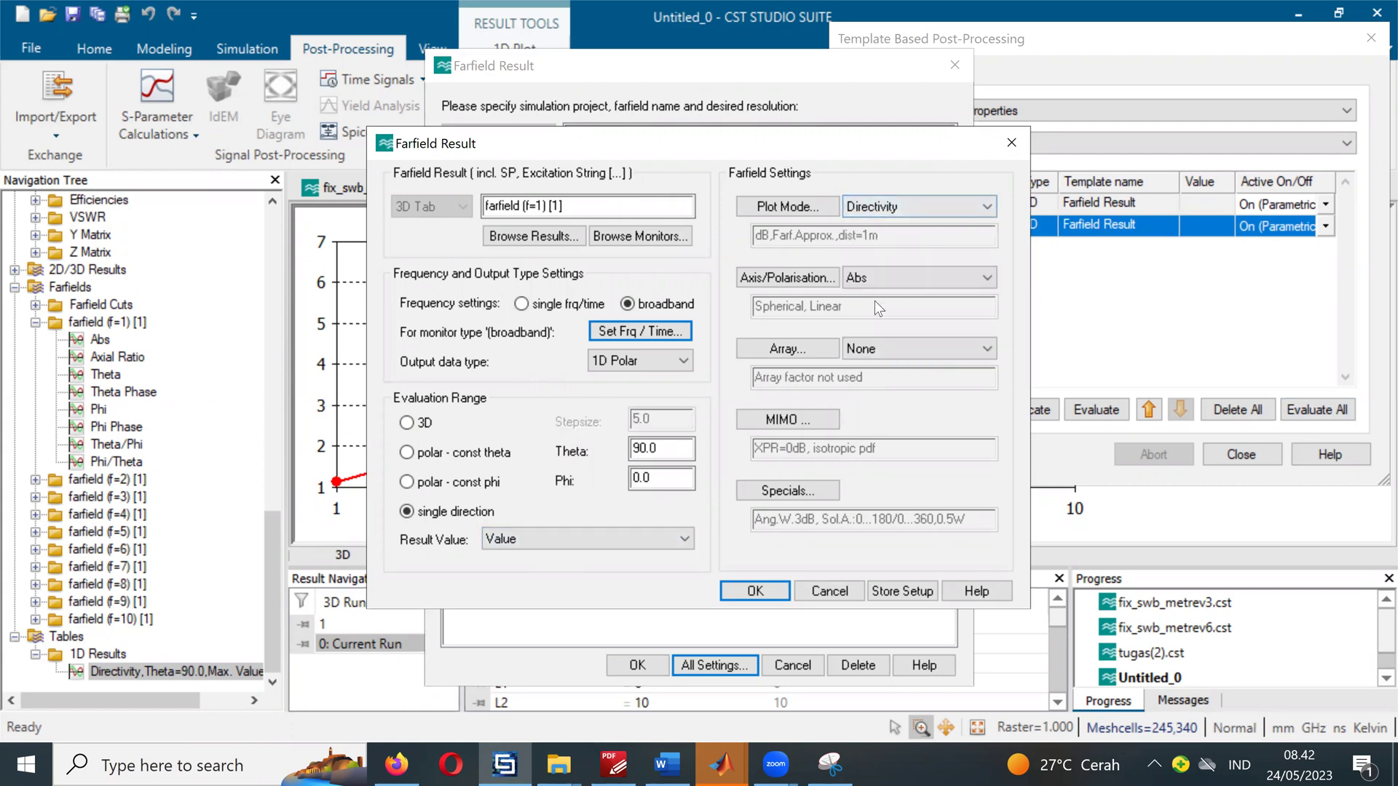
click(906, 277)
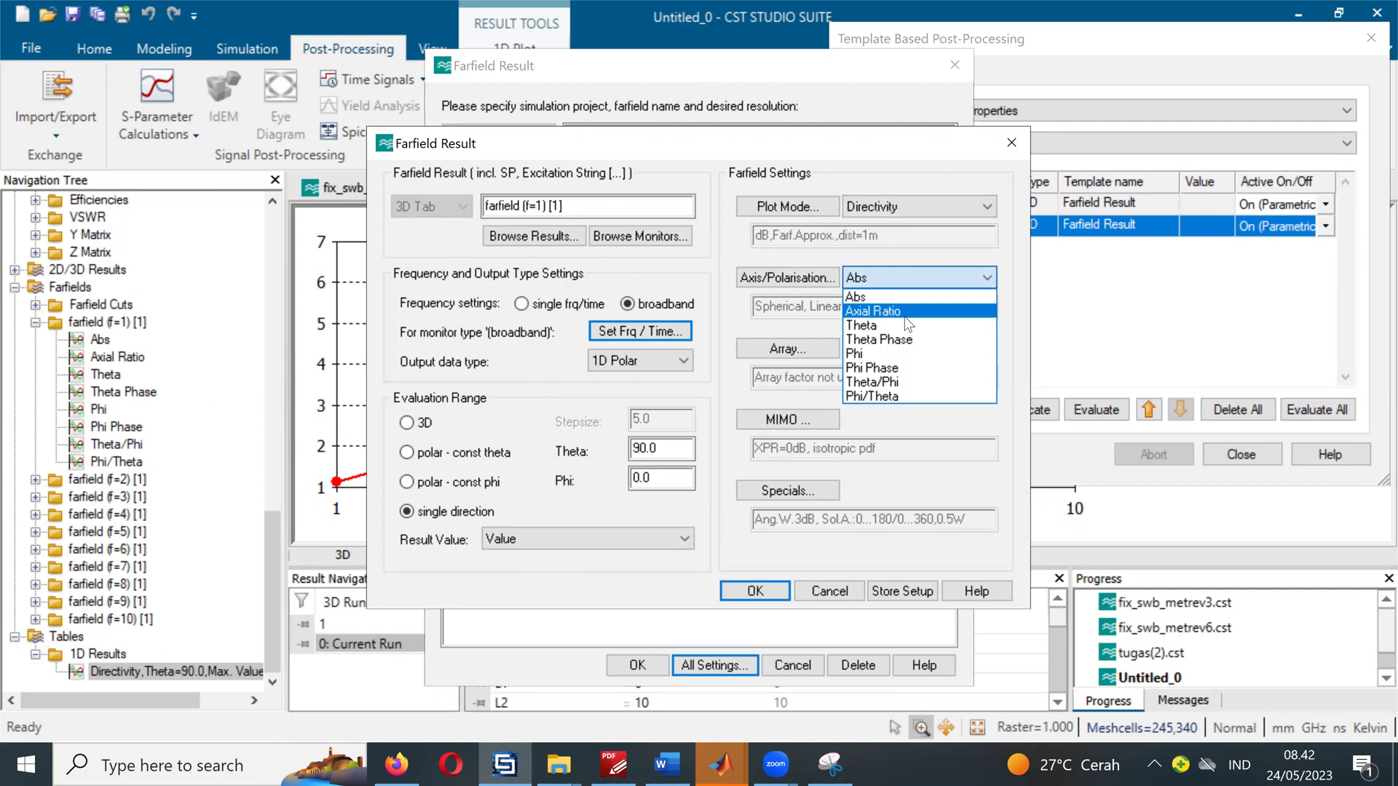
click(906, 310)
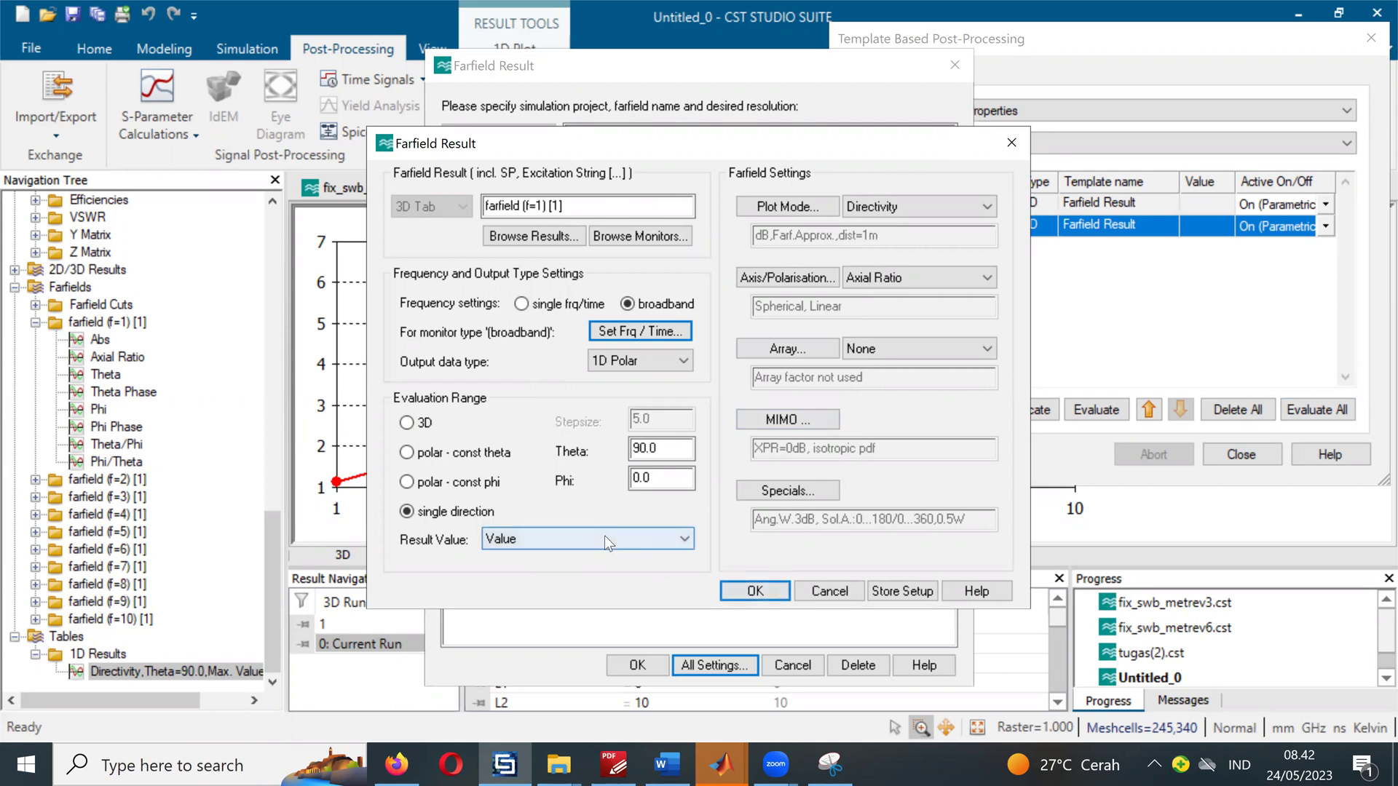
click(769, 591)
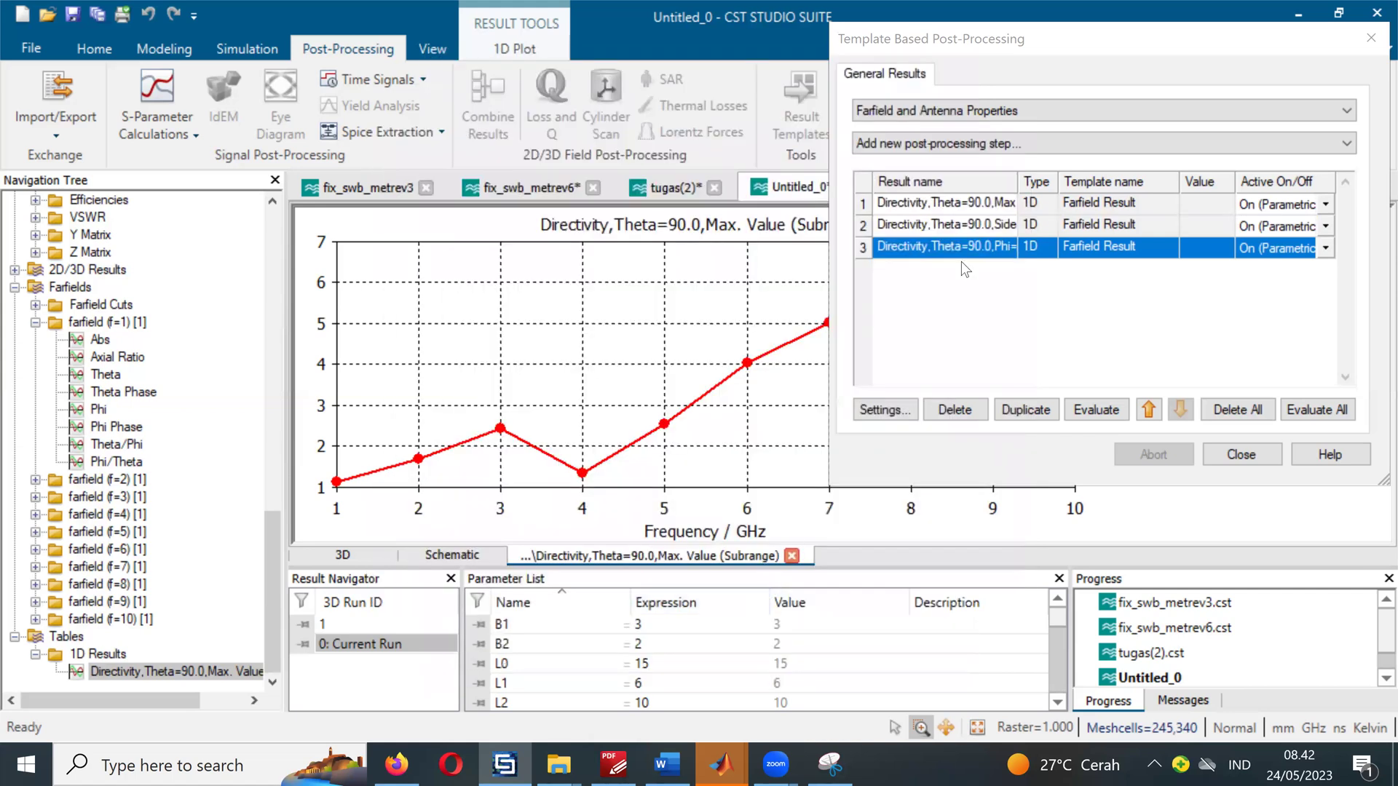
Step: Evaluate all three post-processing steps, close the template window, and view the maximum directivity and side lobe level curves
click(1316, 409)
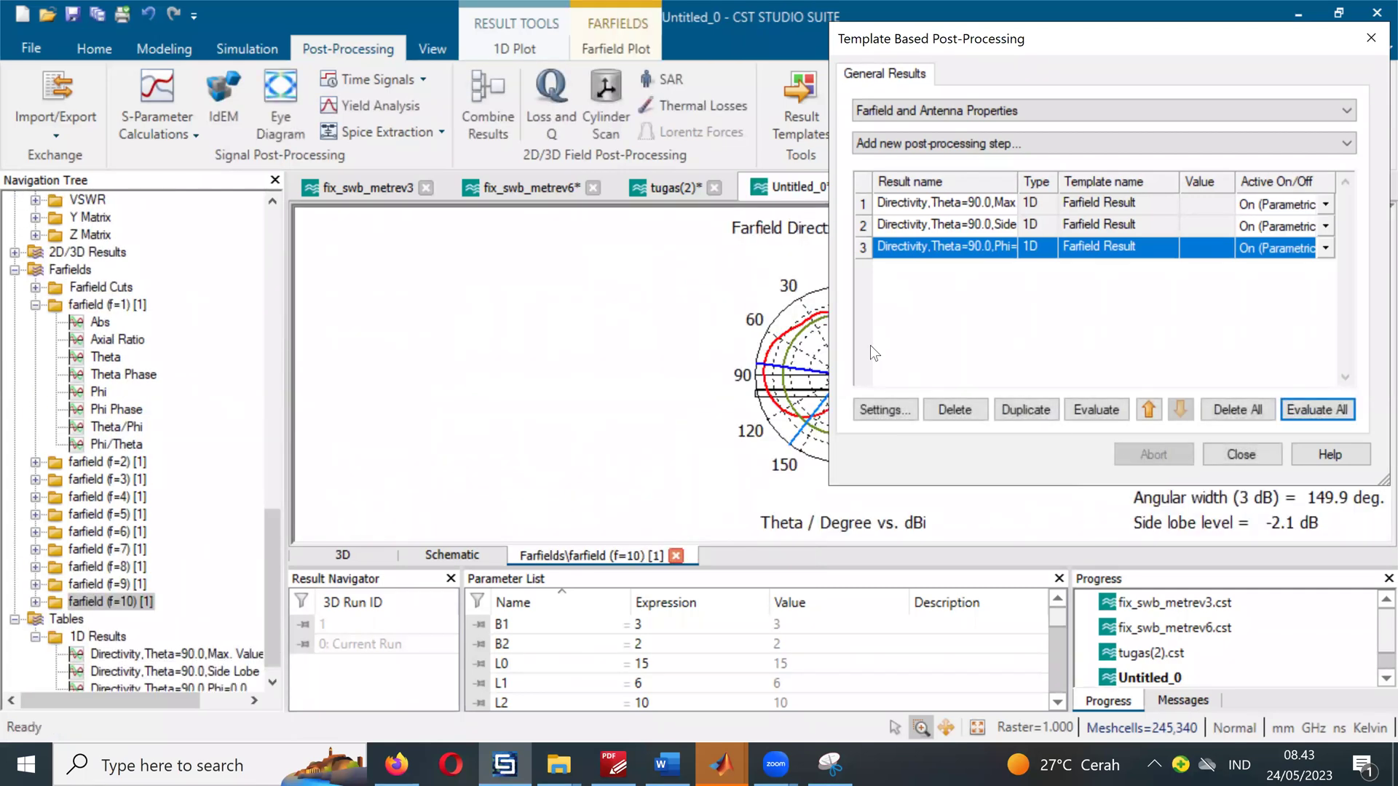
click(1232, 454)
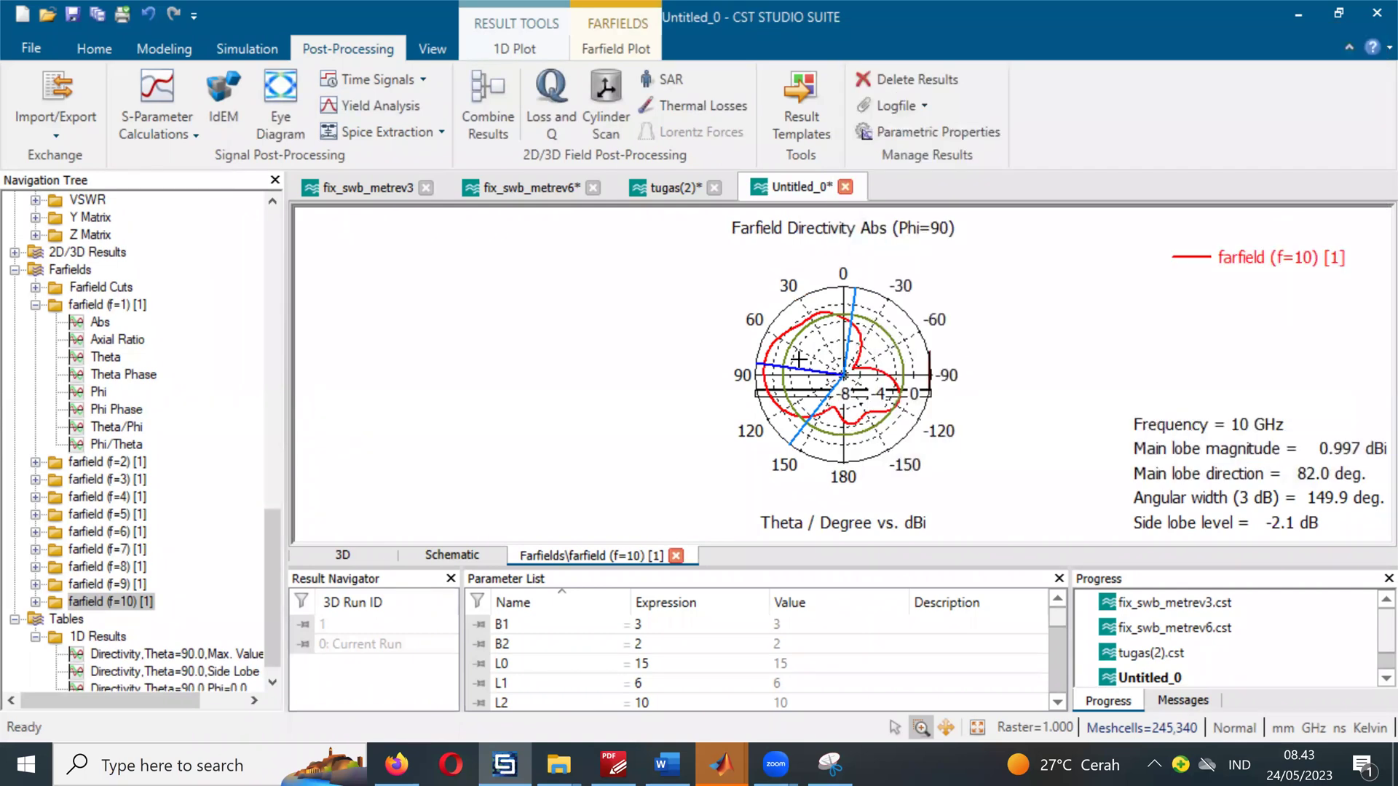
scroll(248, 568, down, 1)
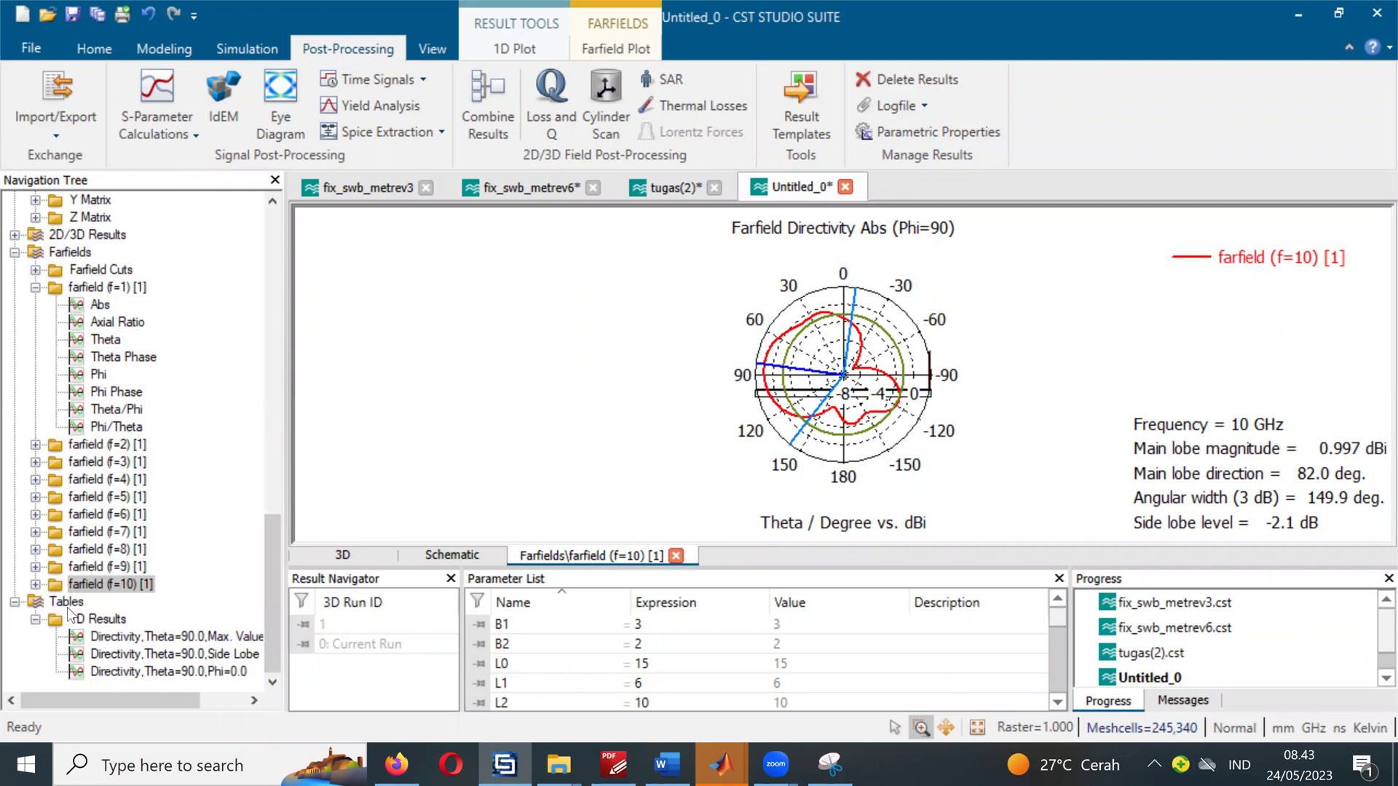
click(115, 635)
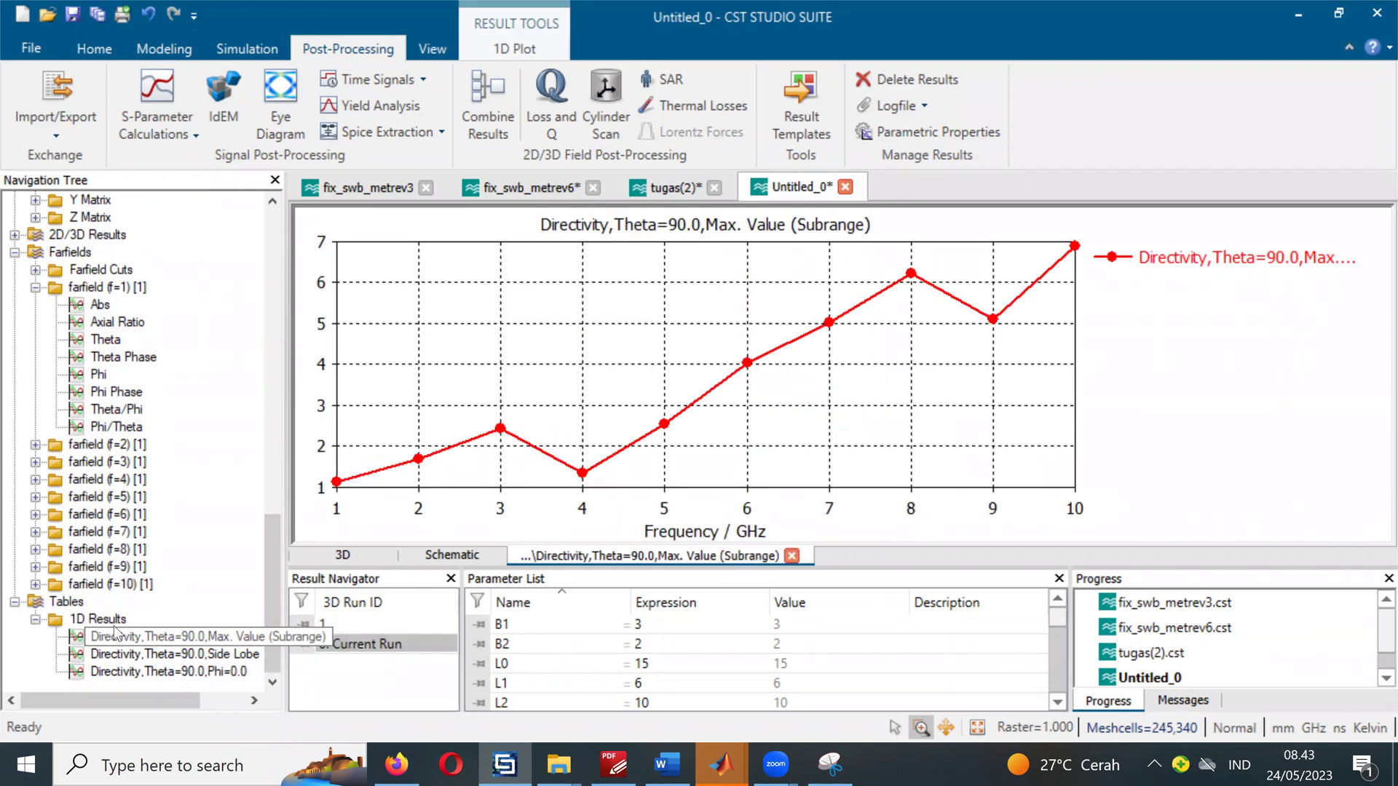
click(250, 646)
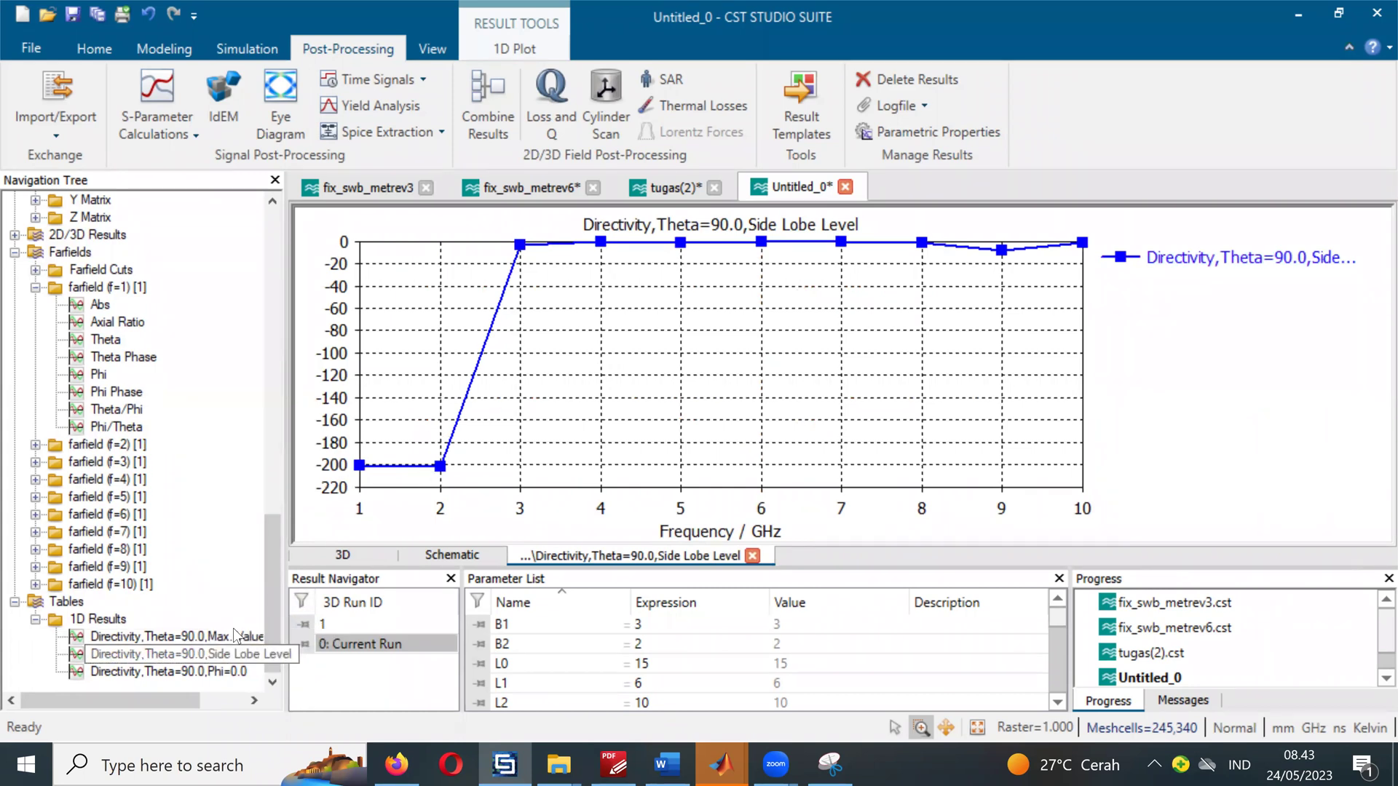
Step: Edit the side lobe level result's template to evaluate a polar cut at constant phi 0, keeping farfield (f=1) [1] as the source
right_click(232, 653)
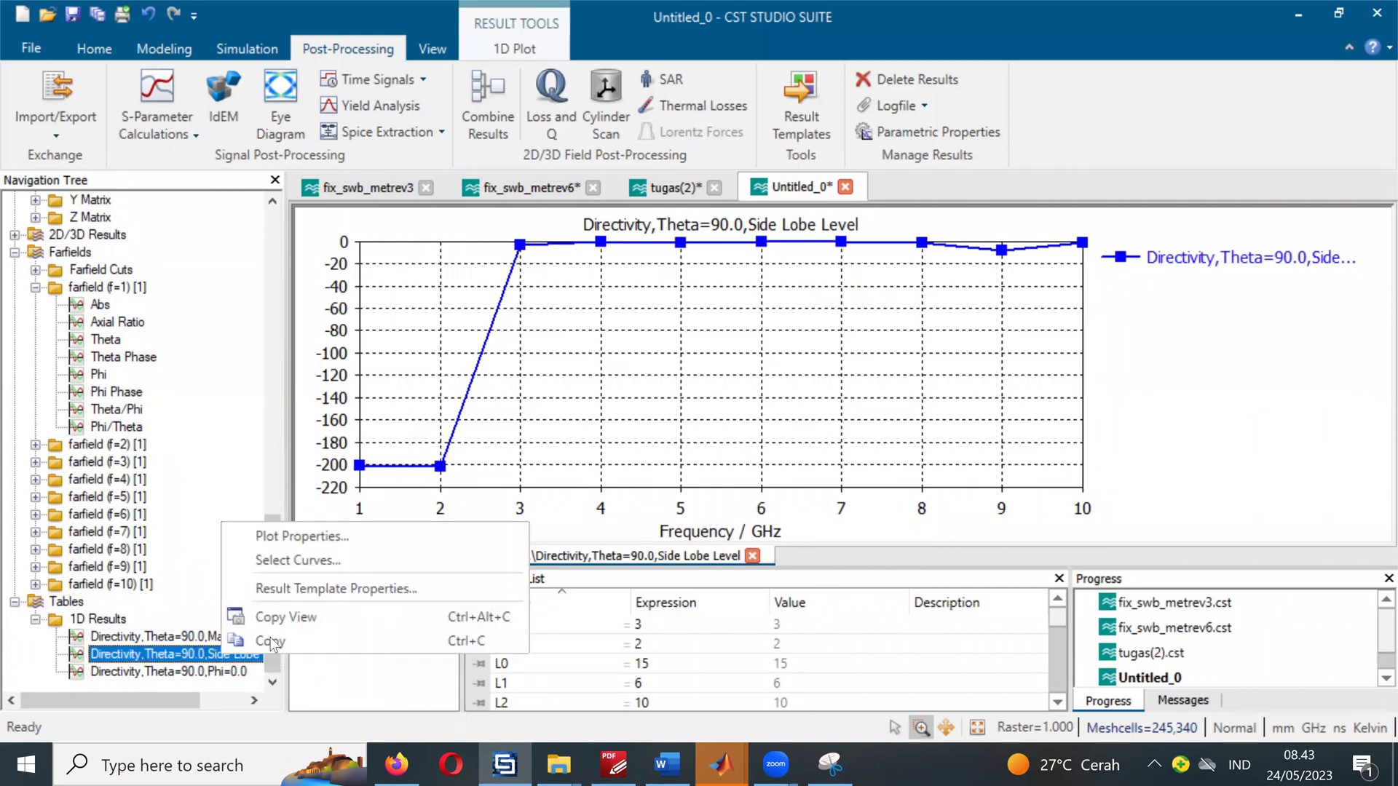
click(390, 588)
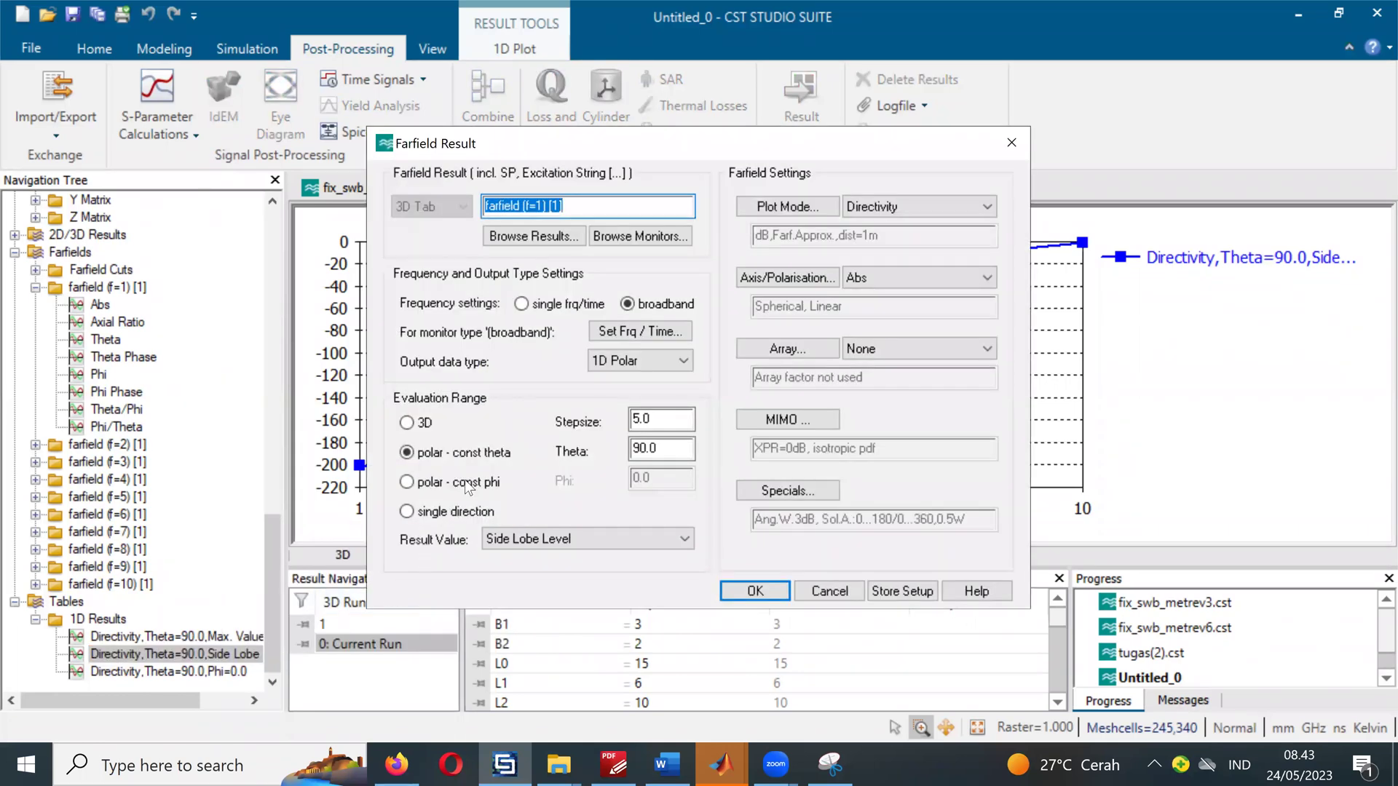
click(468, 487)
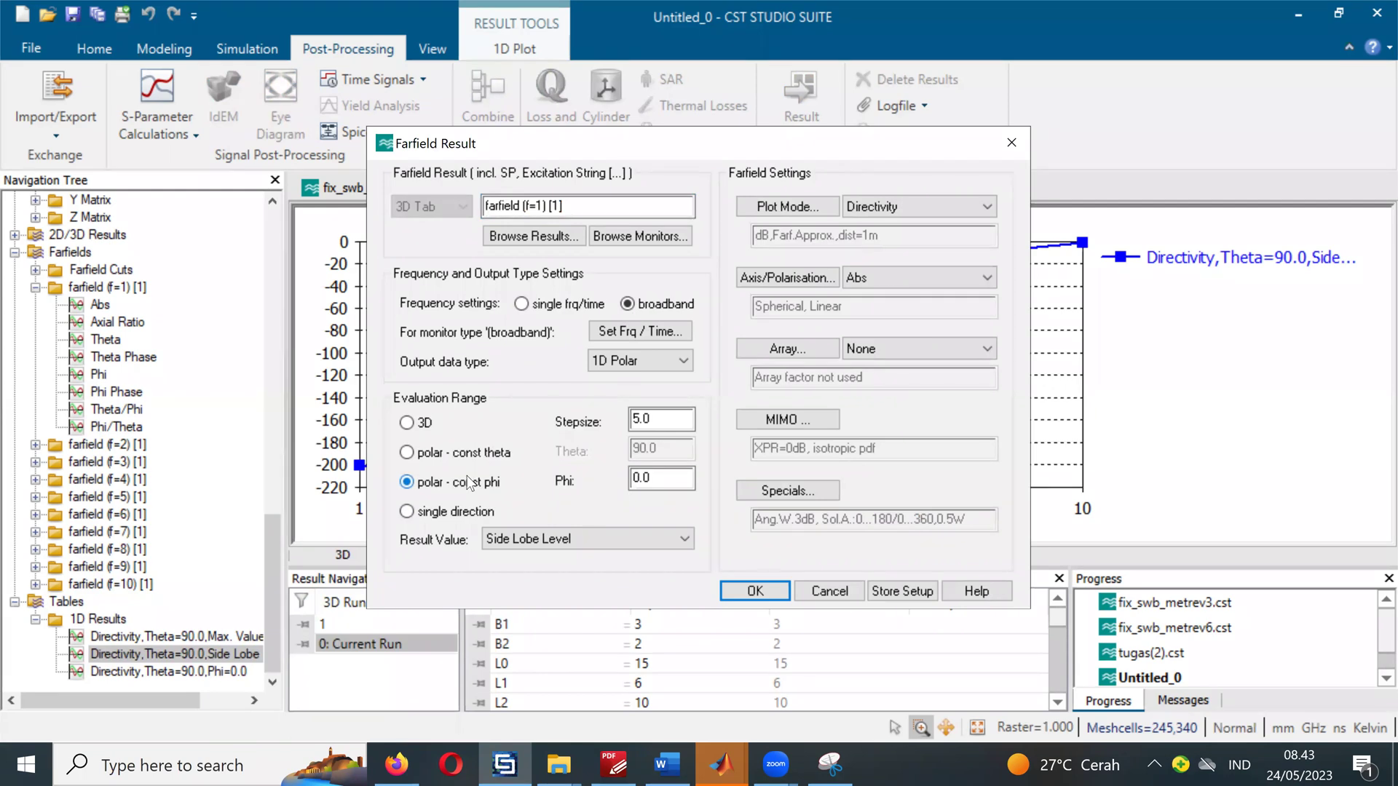
click(553, 236)
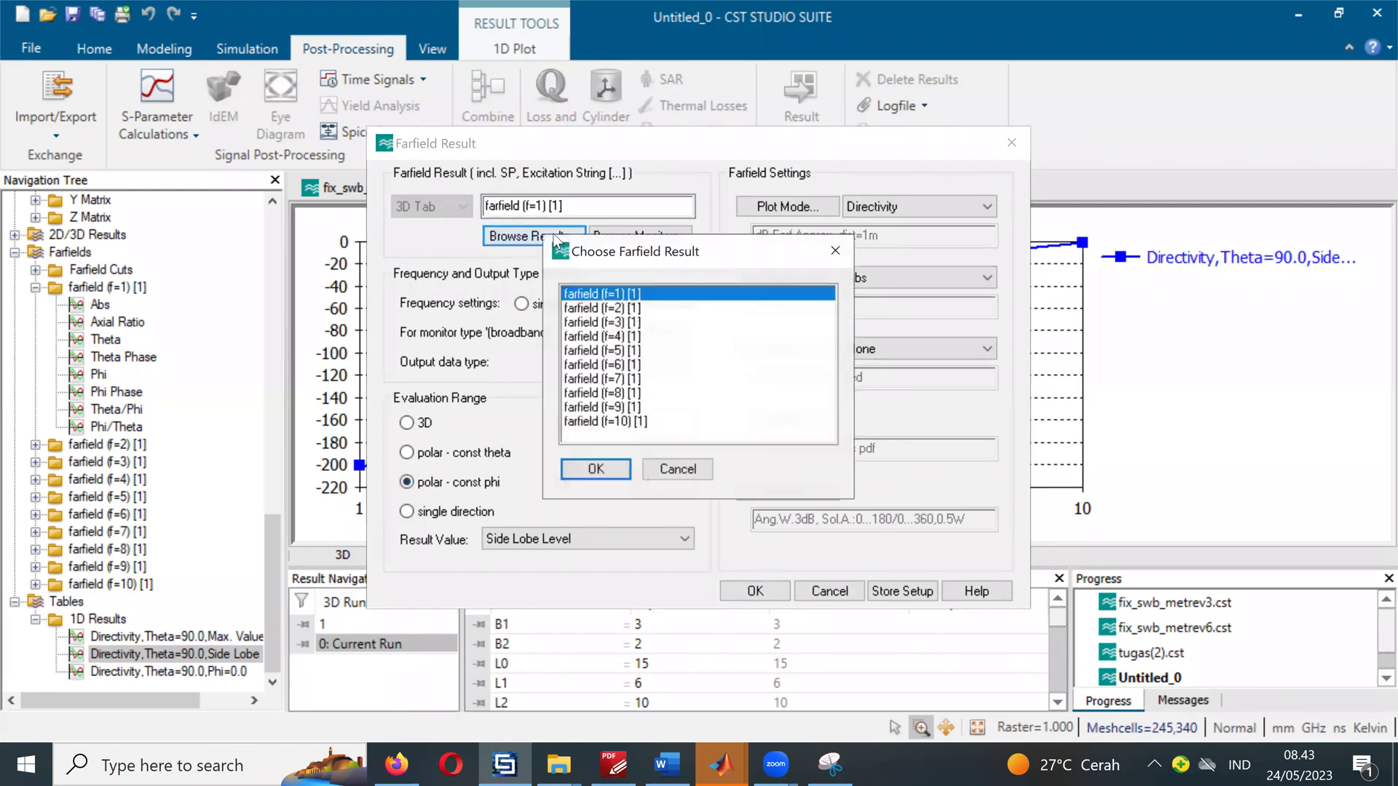
click(613, 474)
click(639, 332)
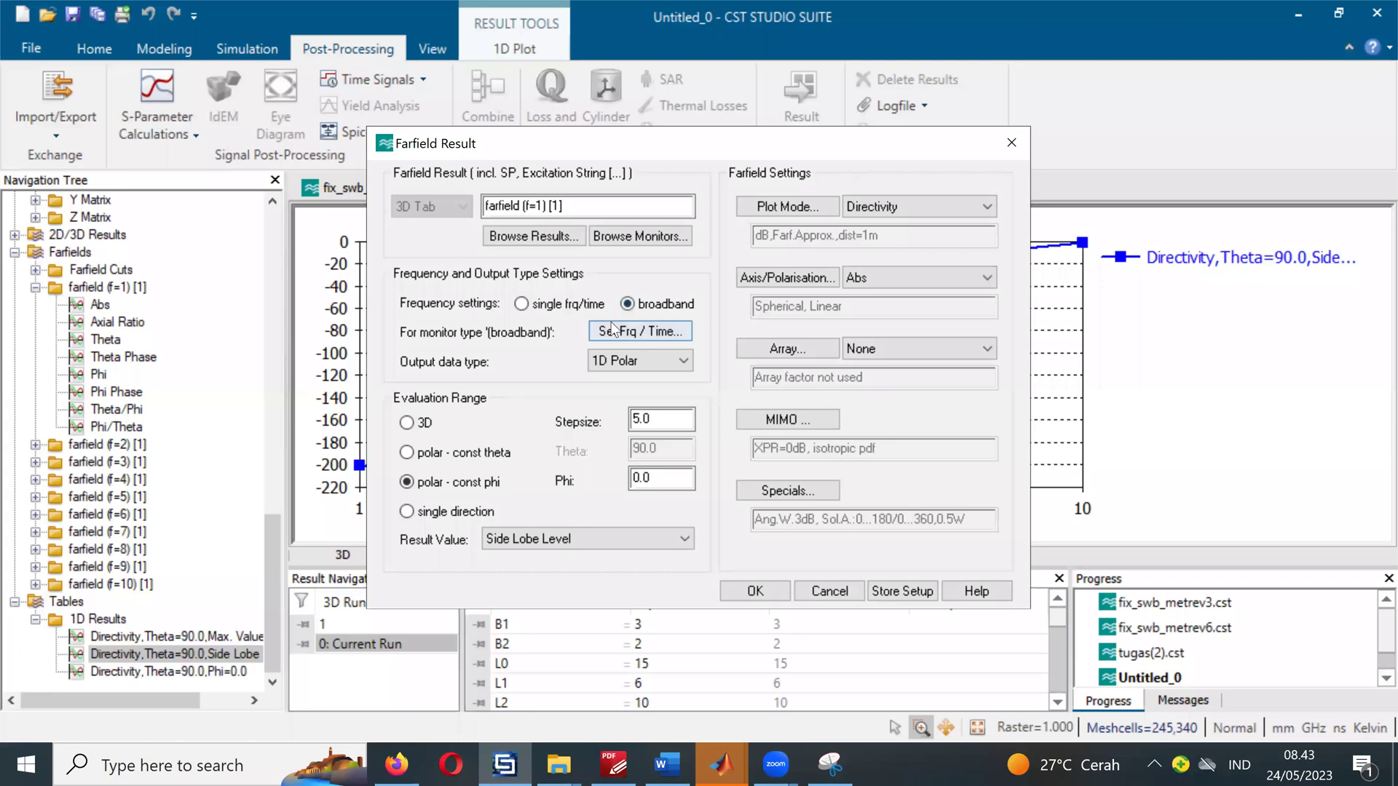
click(645, 479)
click(770, 595)
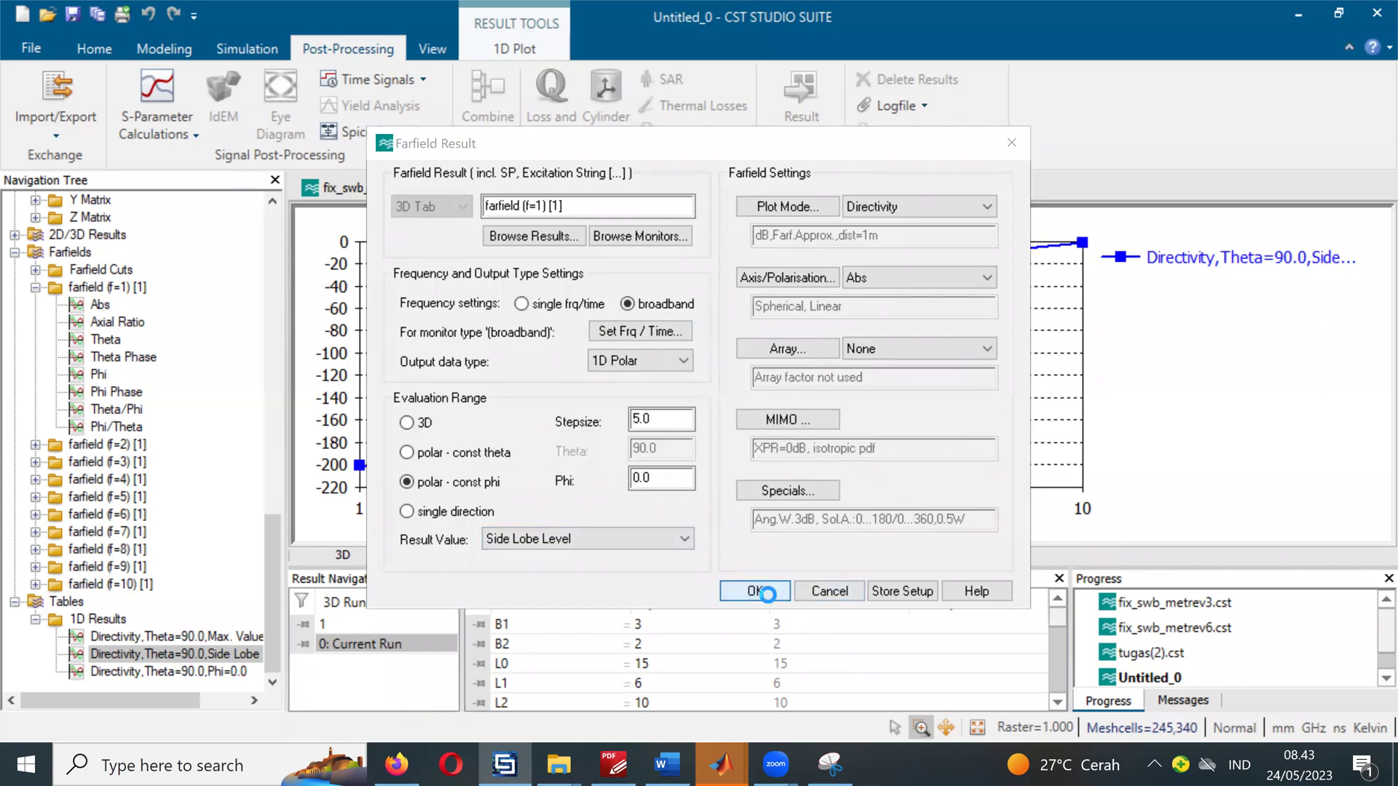
click(678, 453)
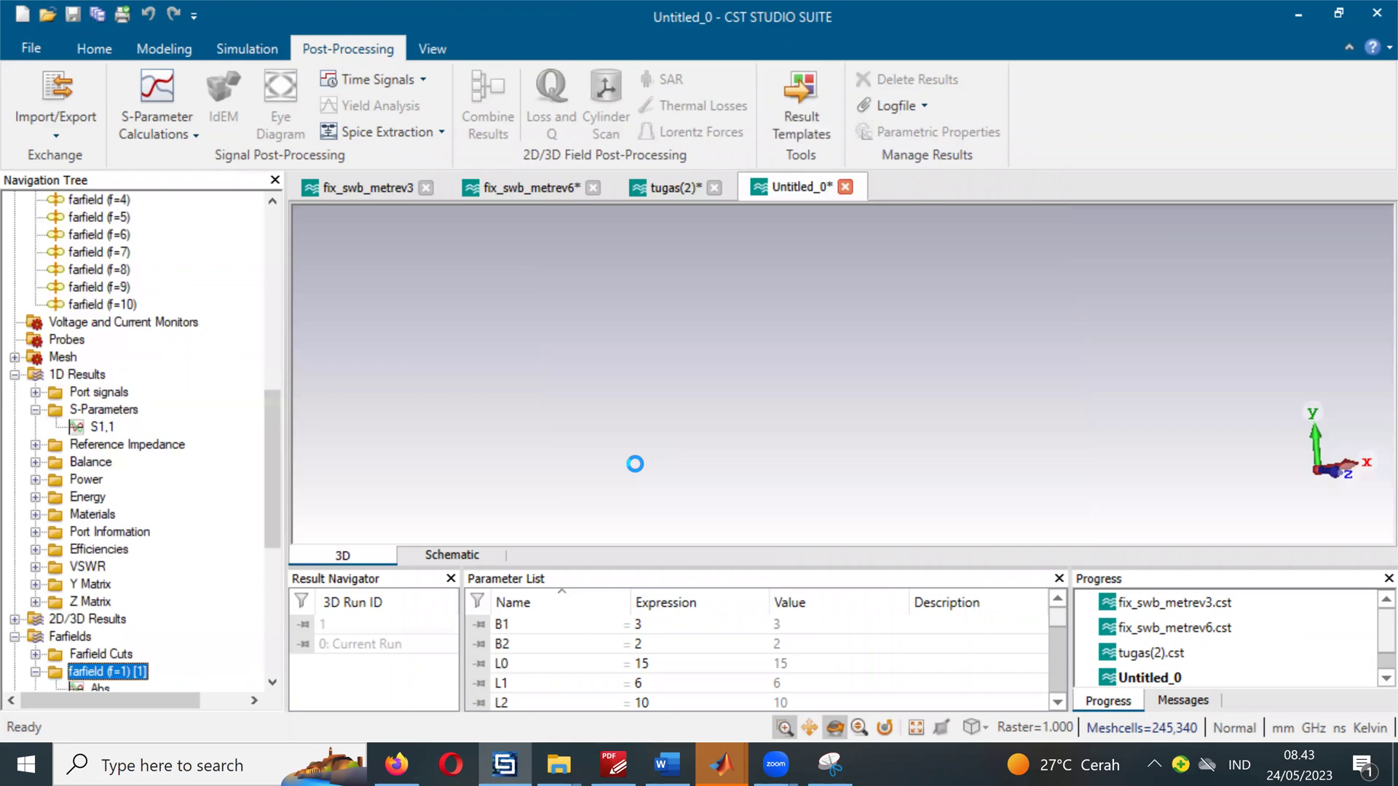
Step: Compare the single-direction and constant-phi side lobe level curves, and review the single-direction result's template settings without changing them
scroll(275, 505, down, 5)
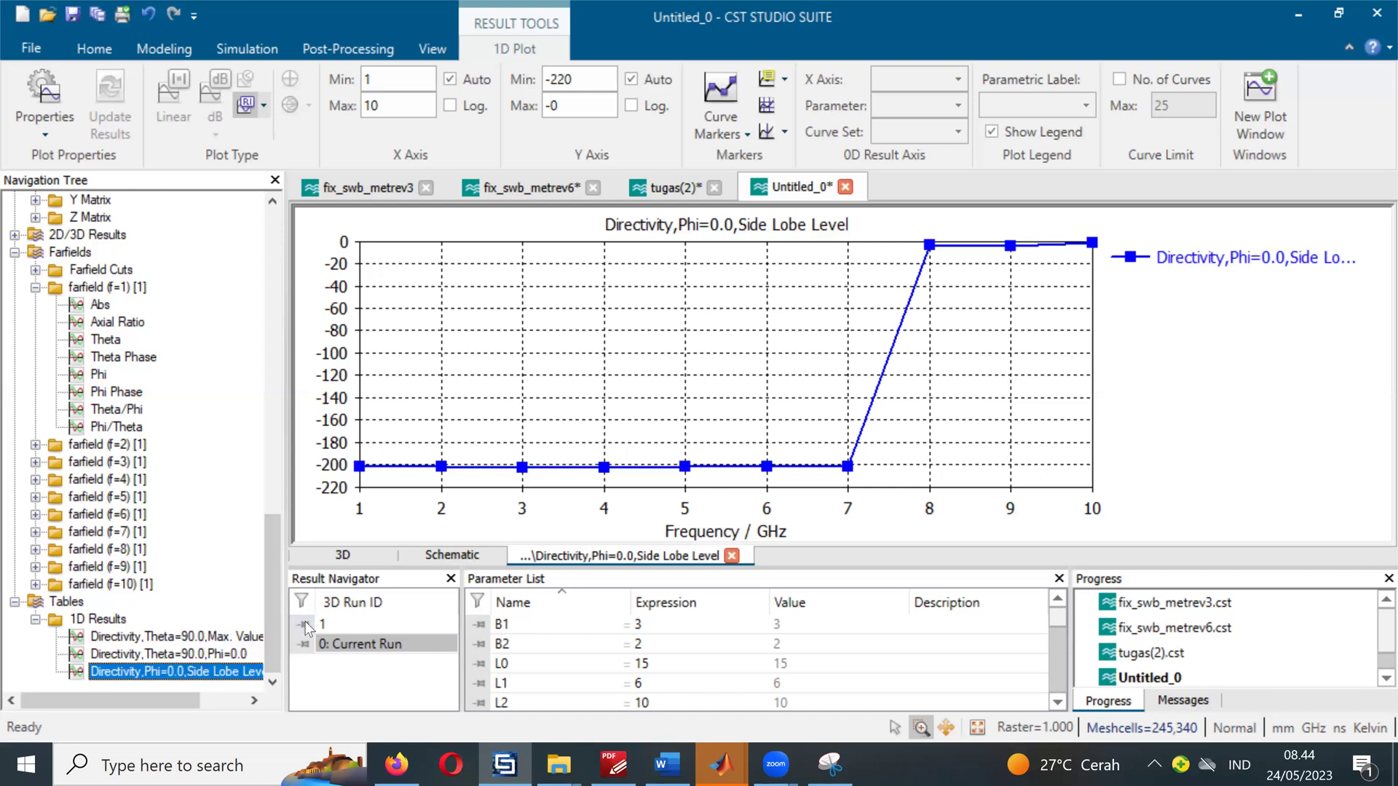
key(Up)
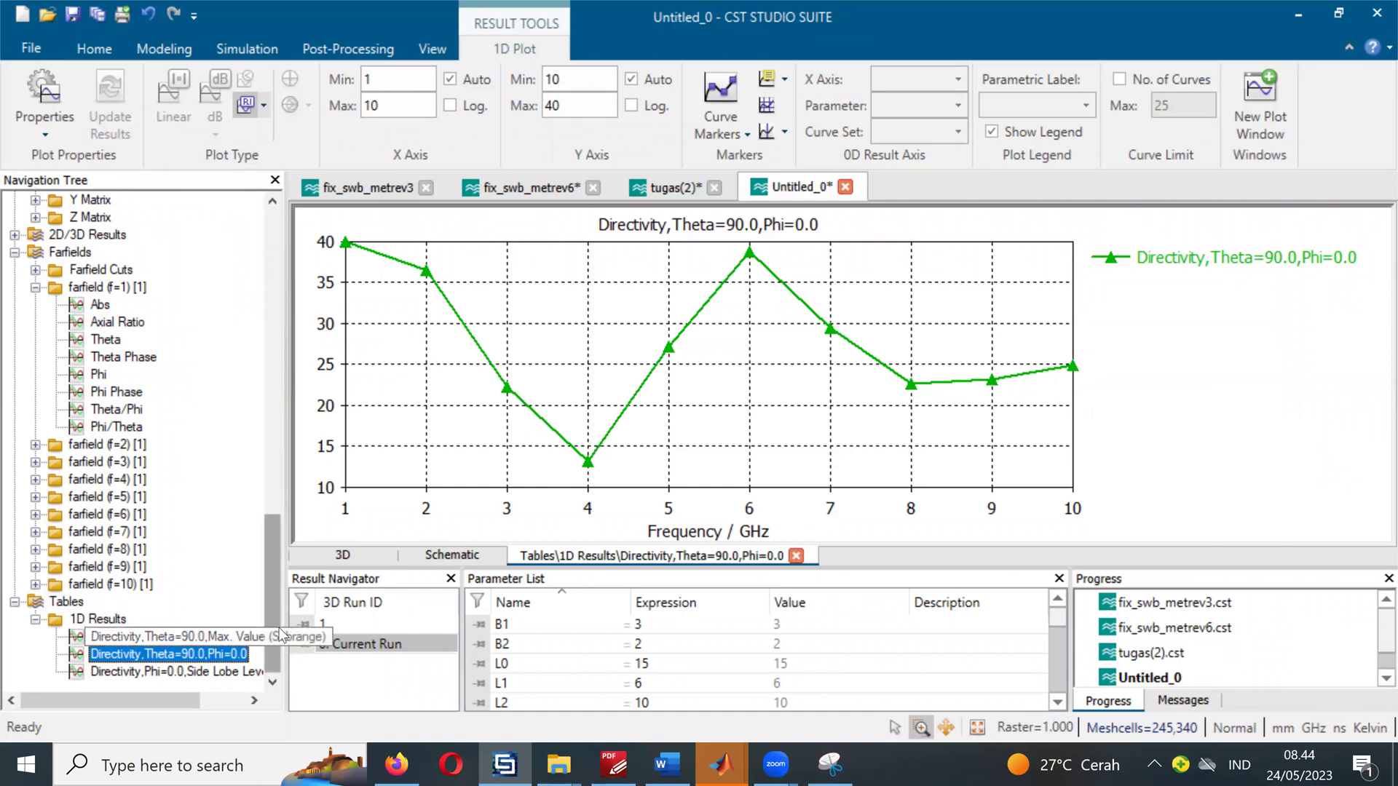
key(Down)
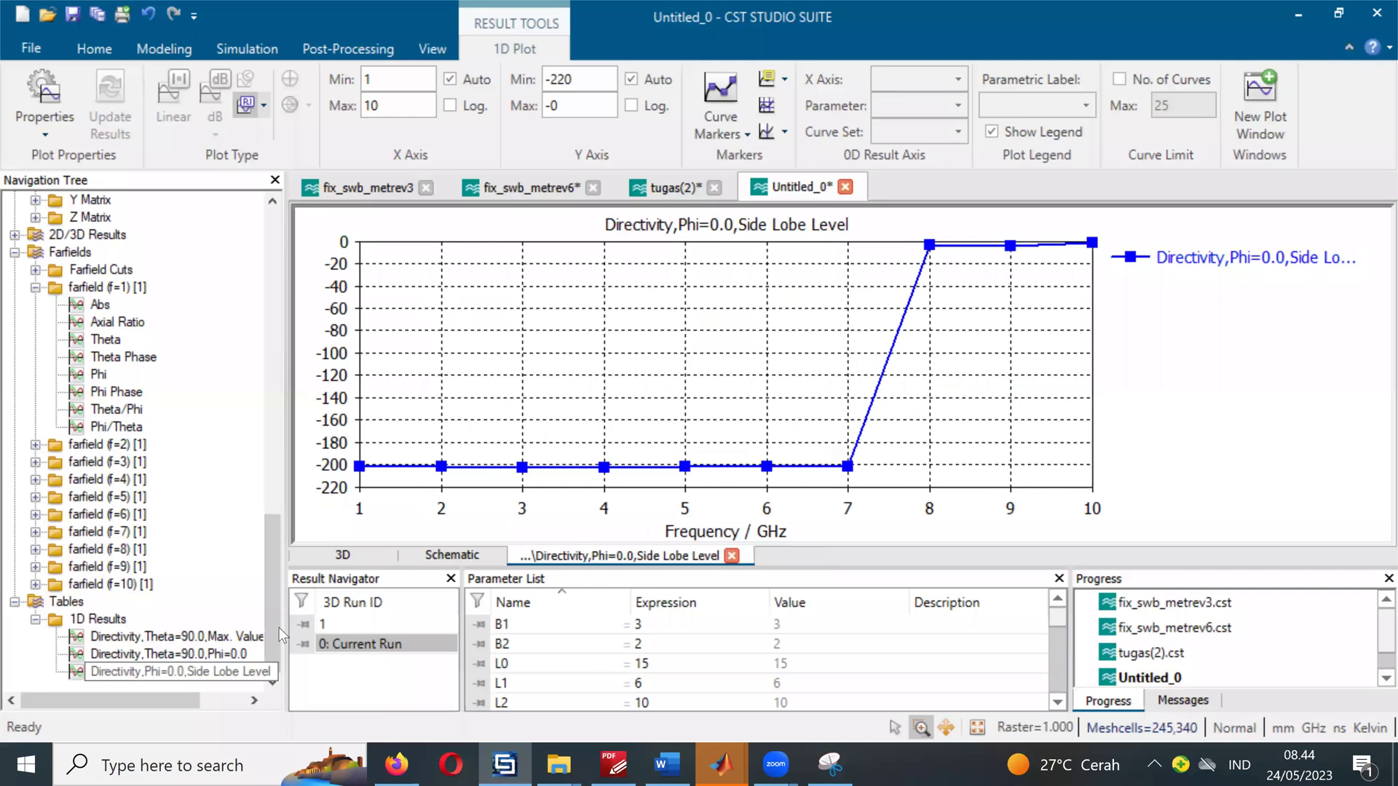
key(Up)
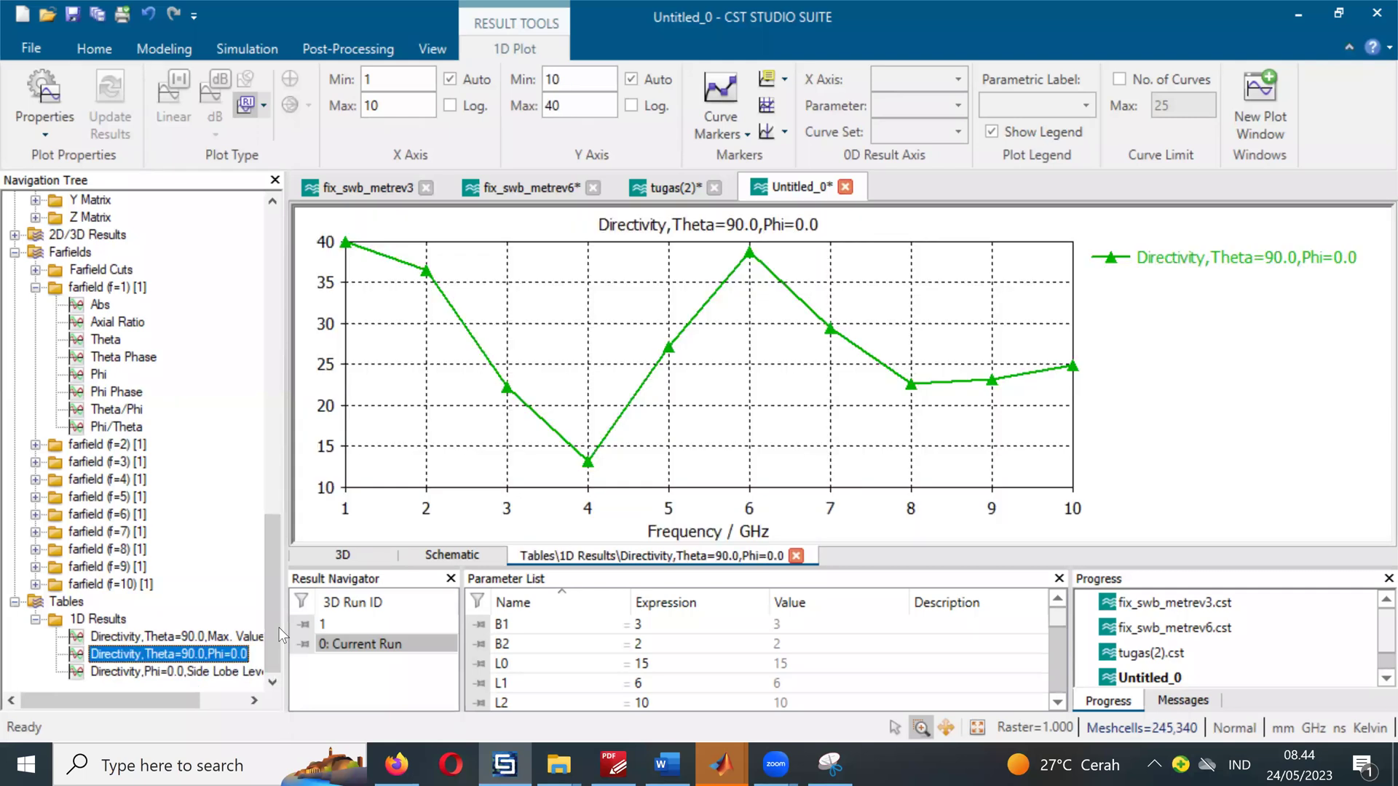
right_click(212, 654)
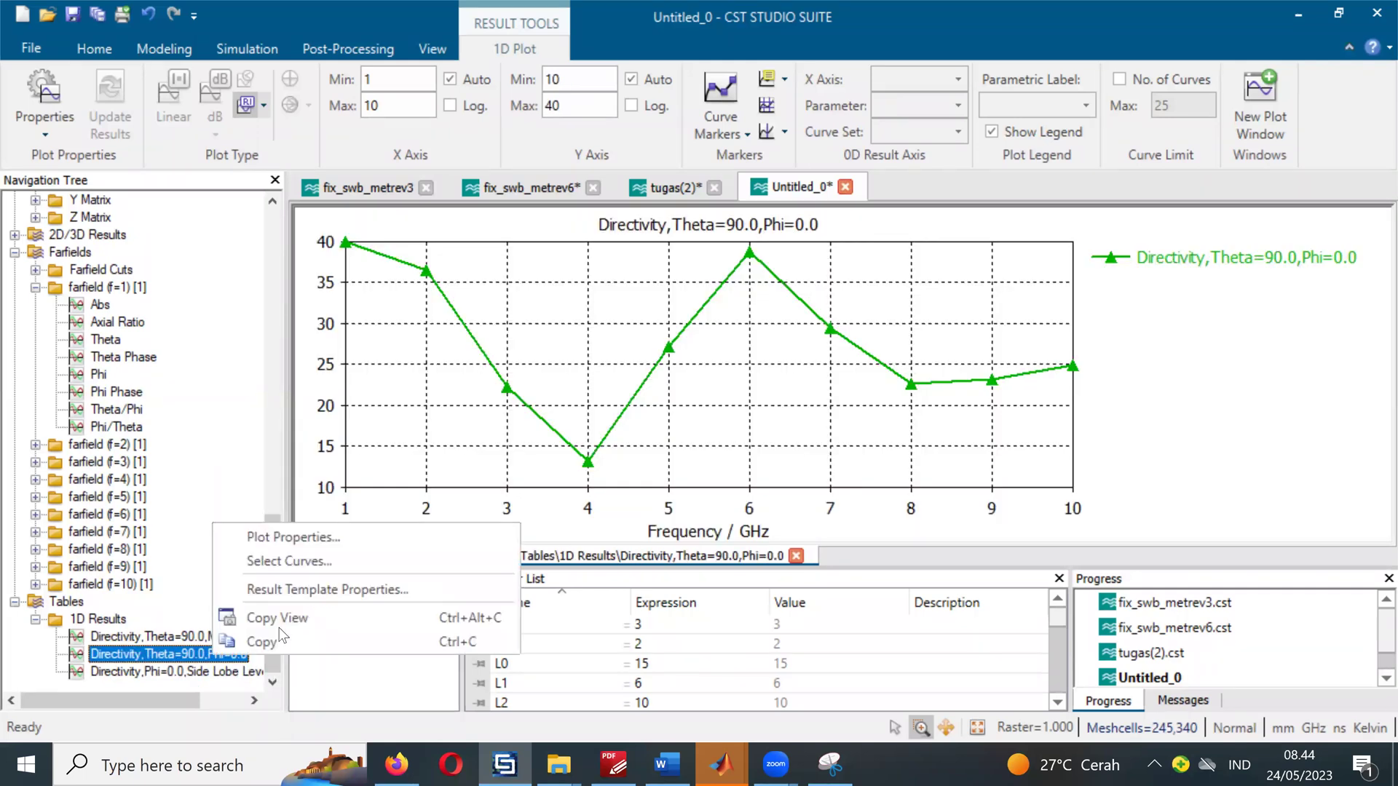
click(356, 590)
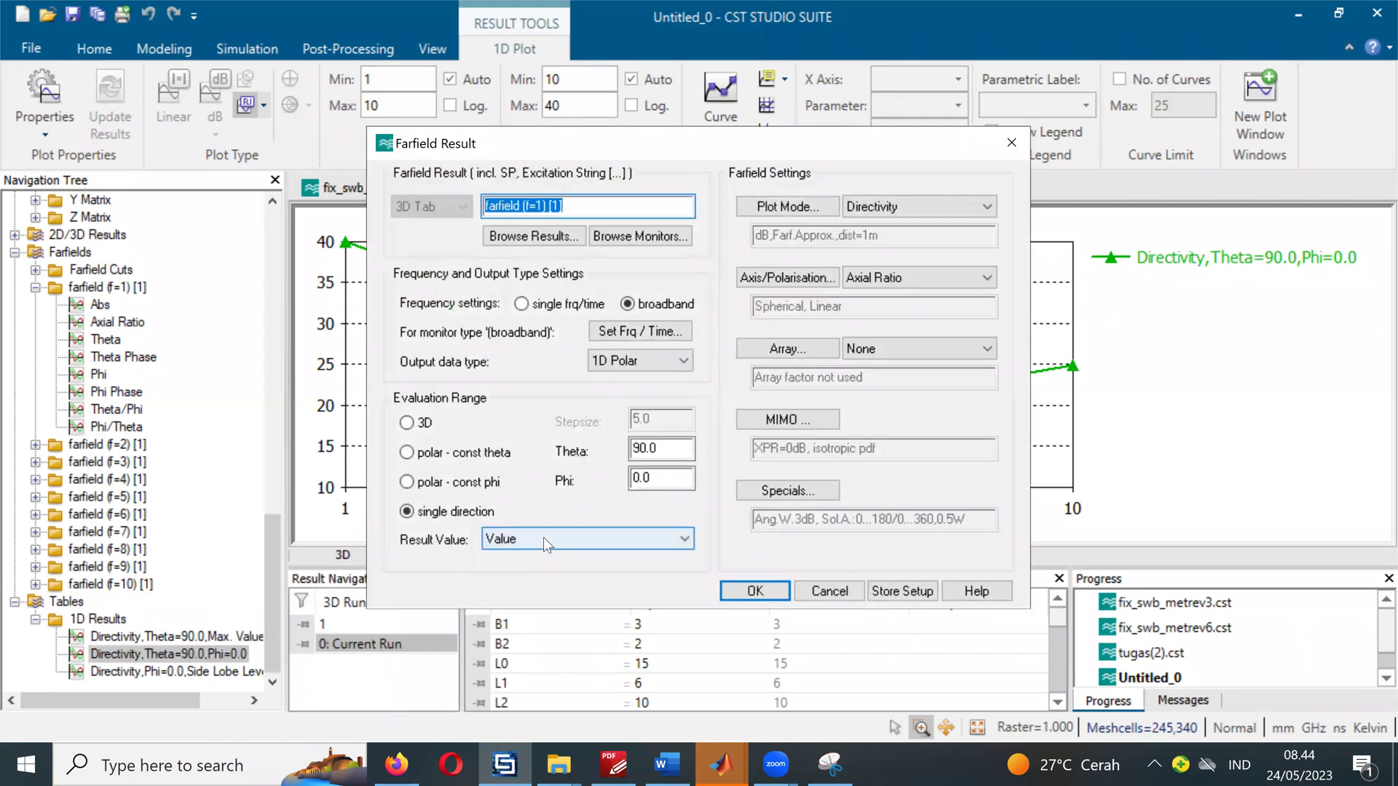
click(831, 591)
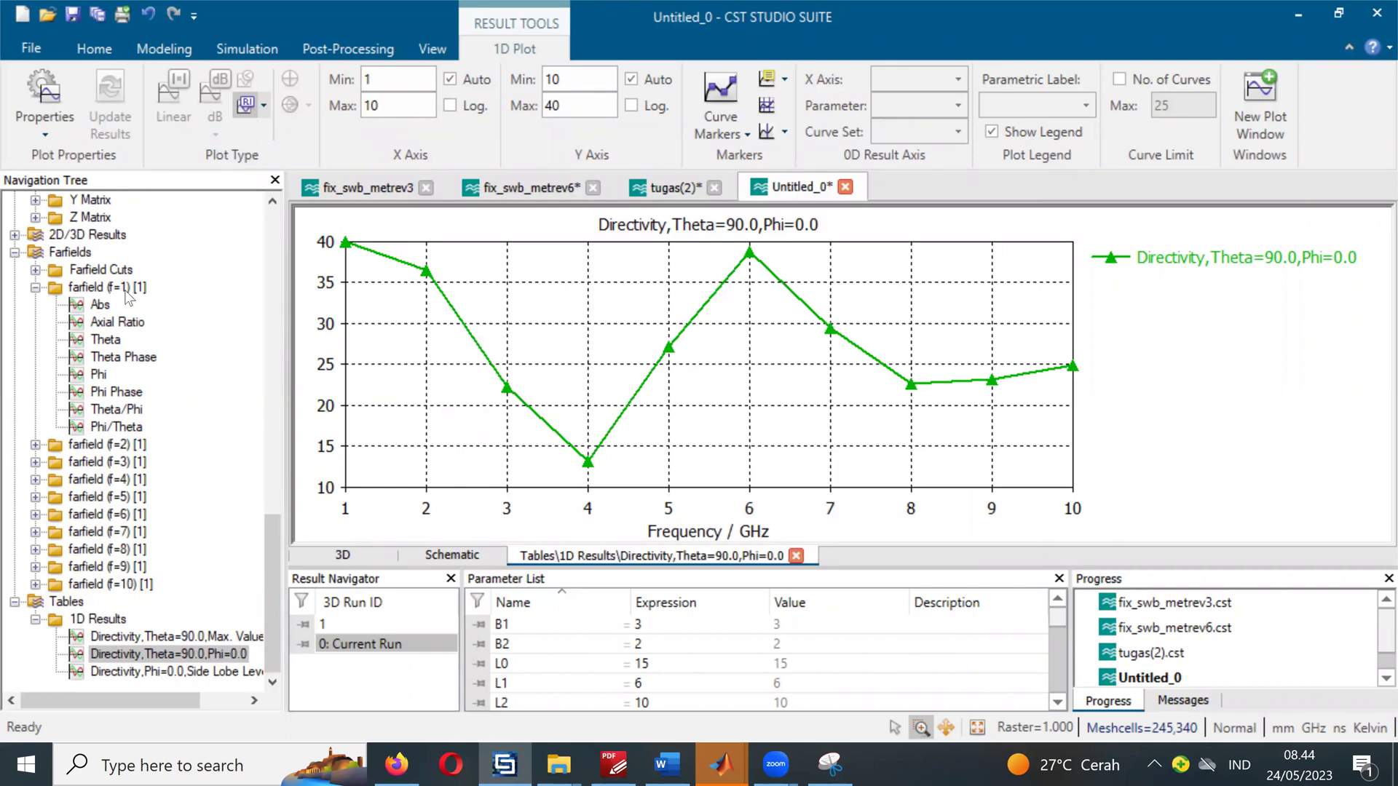
Step: Plot farfield (f=1) [1] and review its plot settings, covering general, plot mode, view, origin, axes, phase center, array and decoupling plane
click(117, 288)
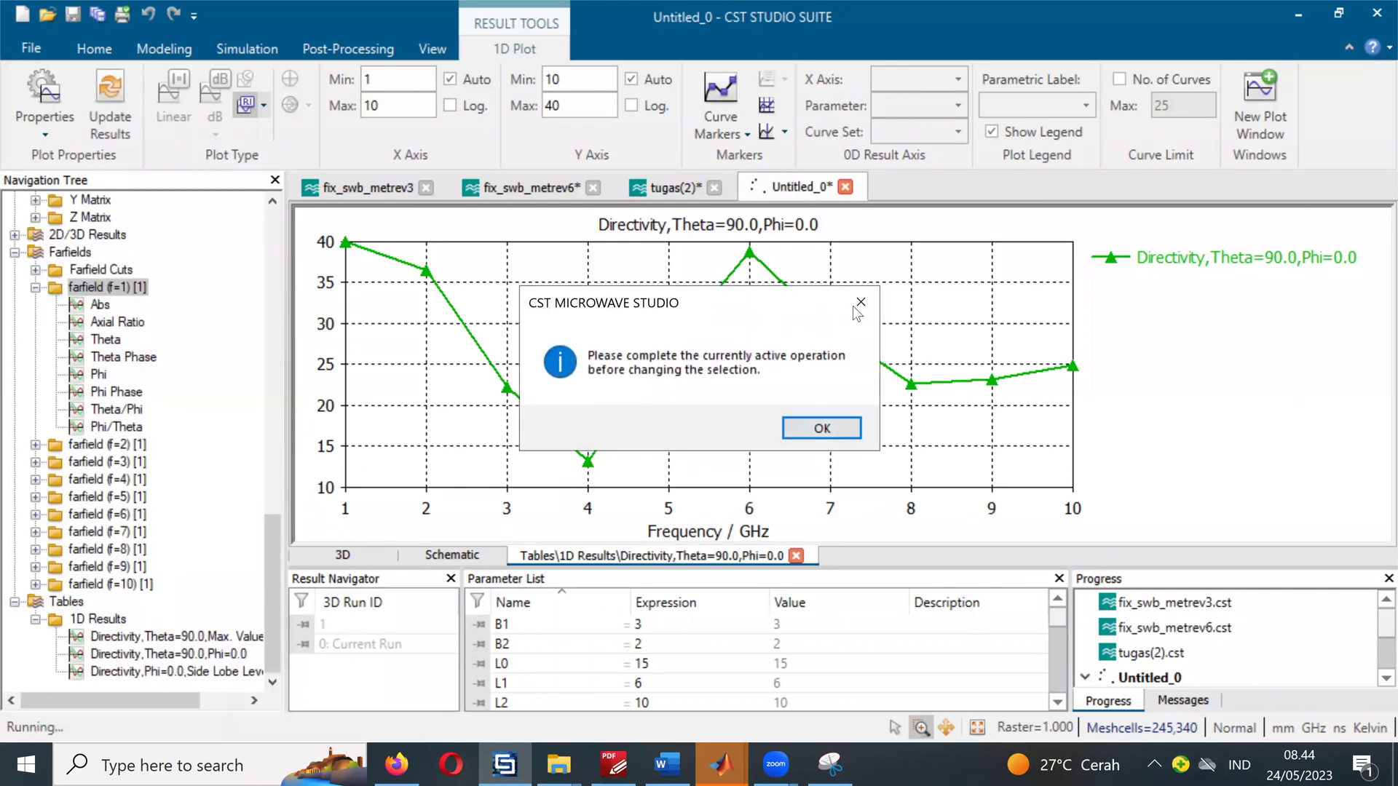
click(855, 303)
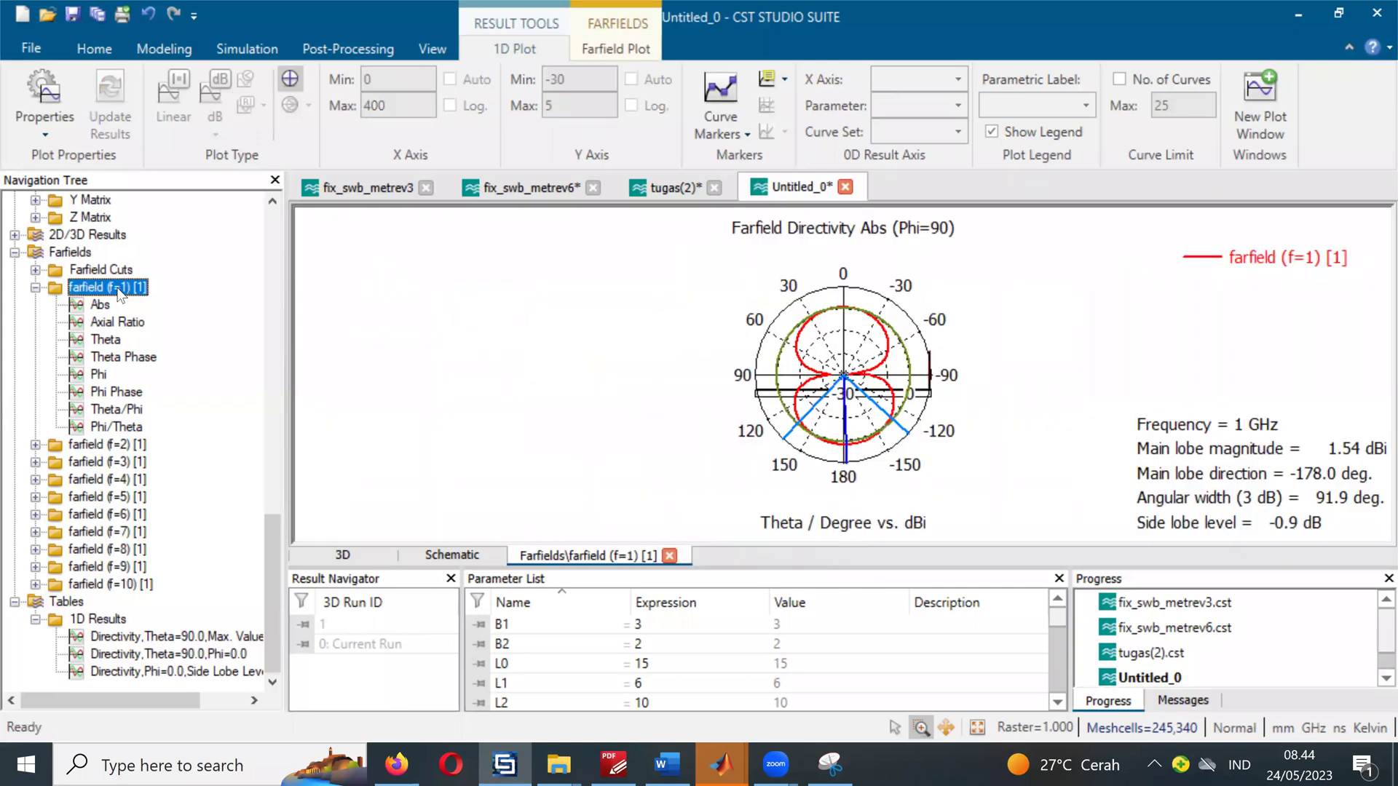
right_click(117, 288)
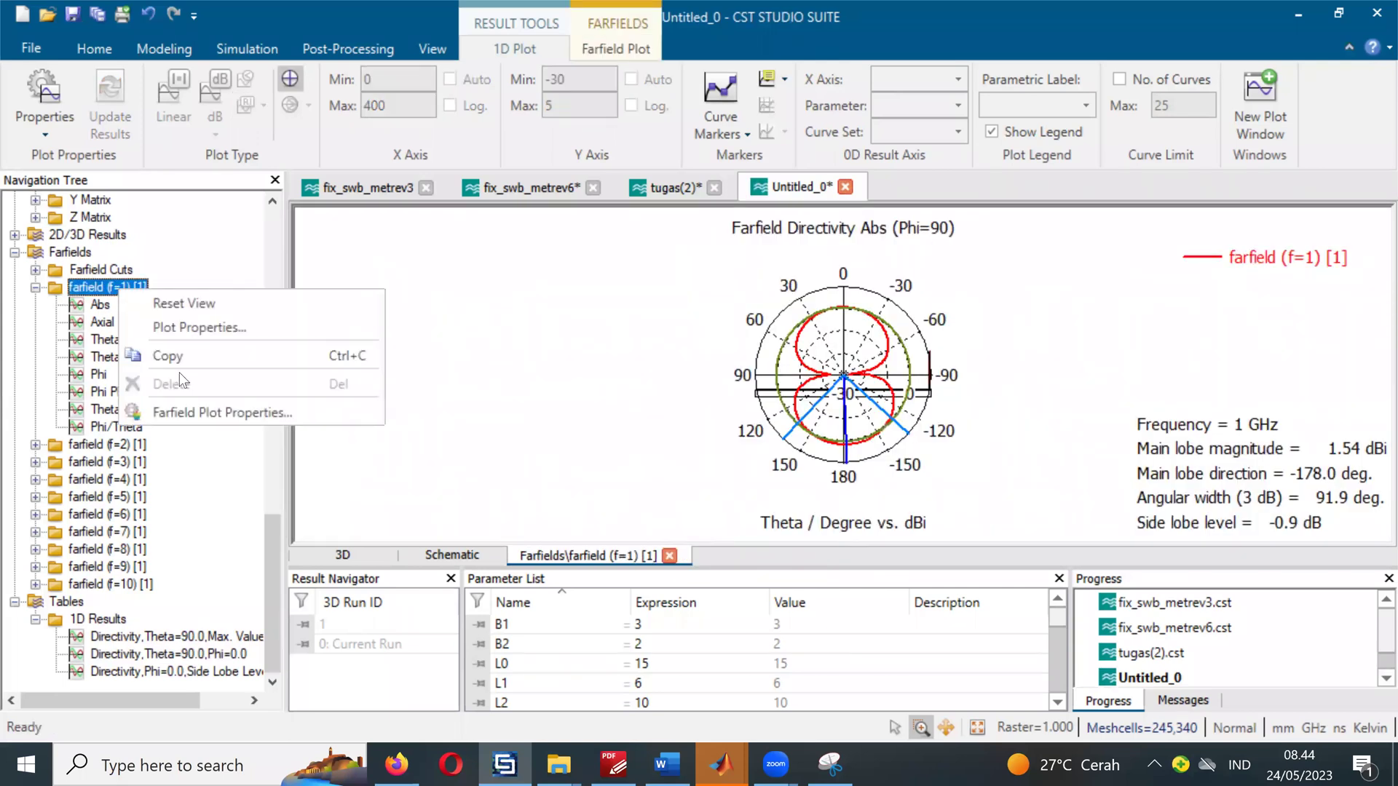
click(243, 417)
click(203, 118)
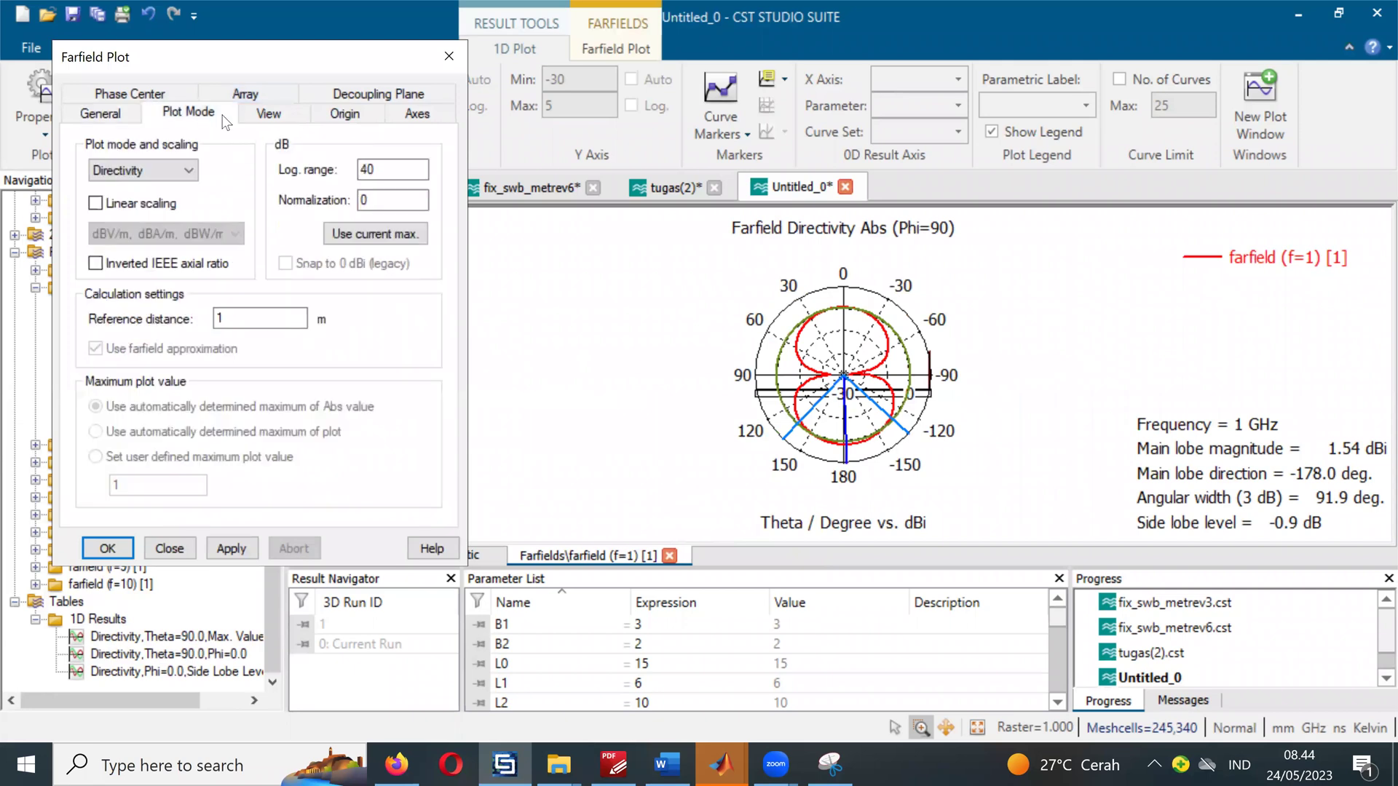
click(412, 113)
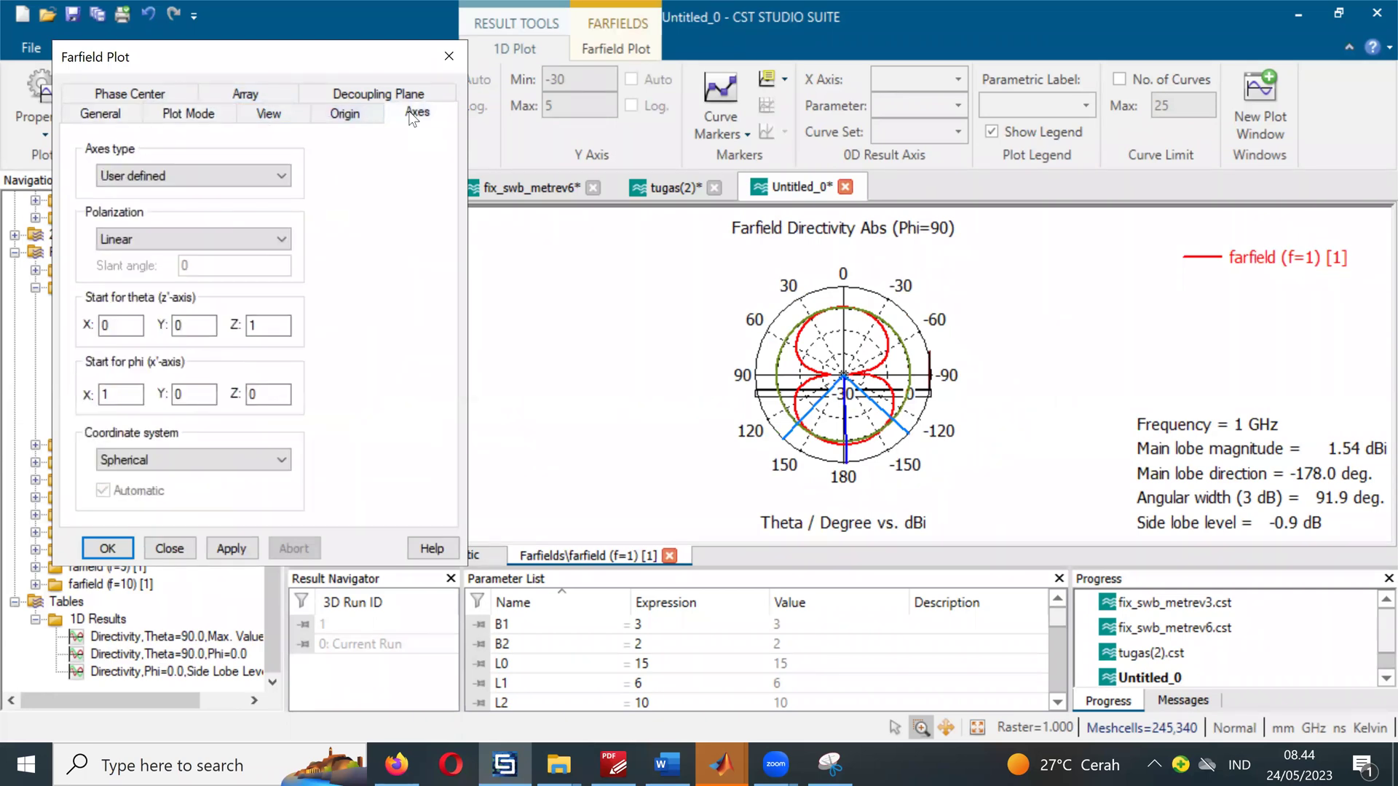
click(348, 115)
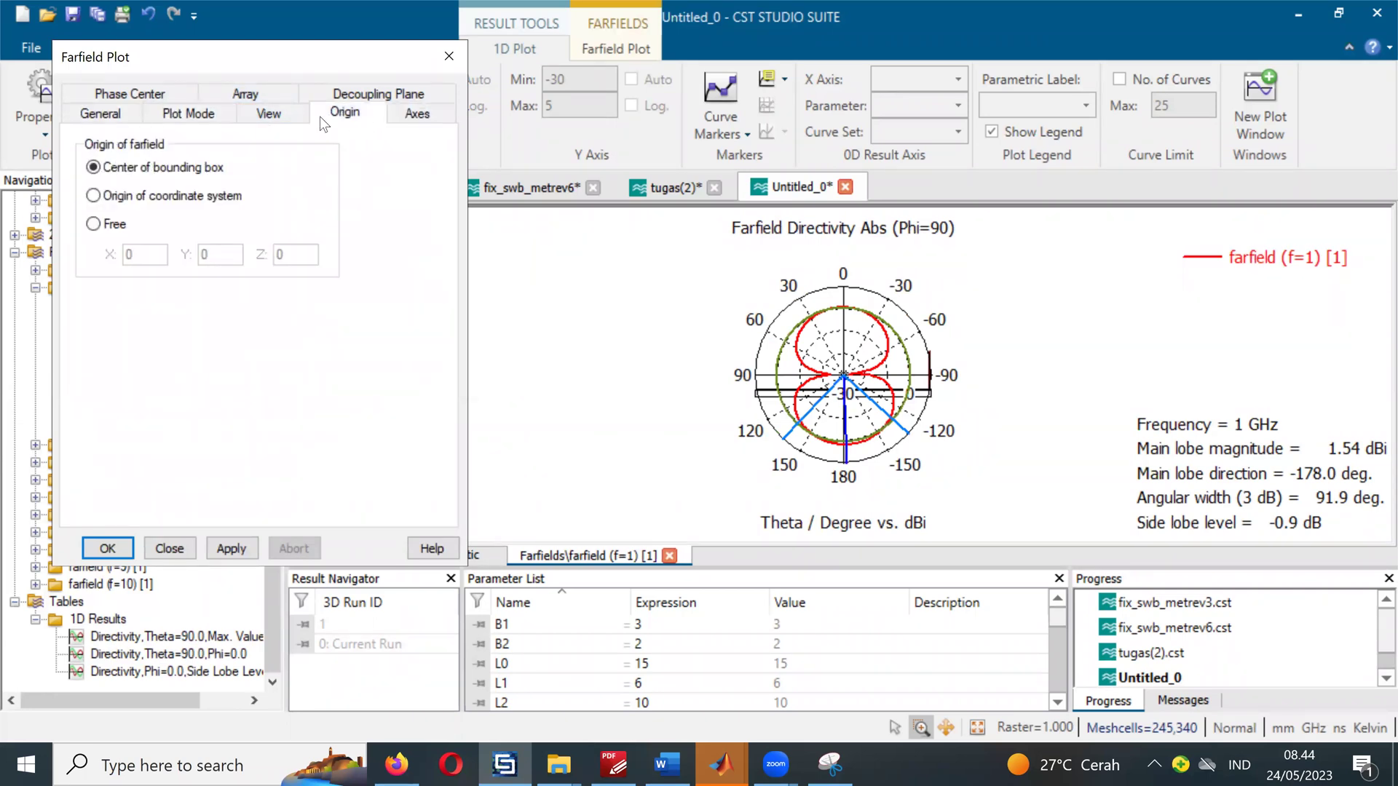
click(281, 115)
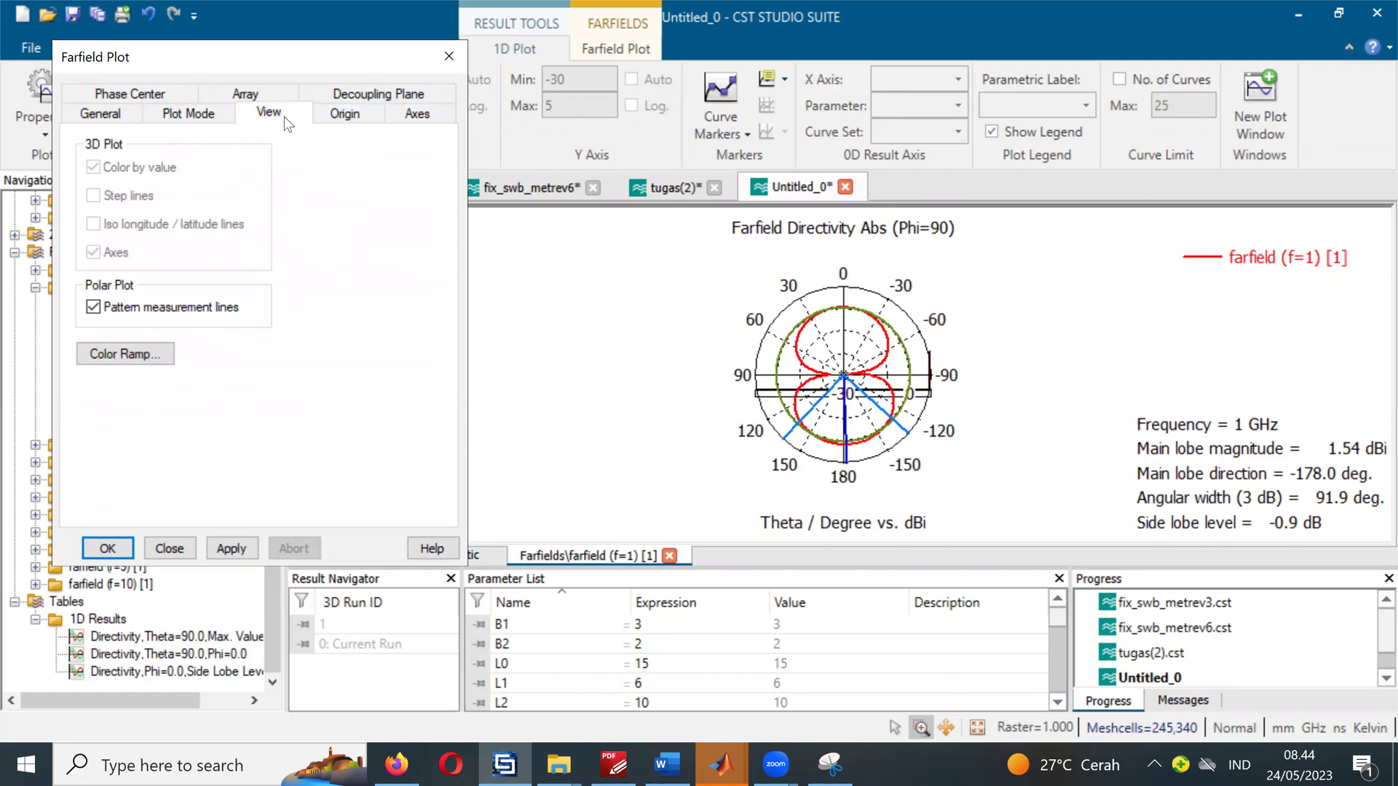
click(165, 94)
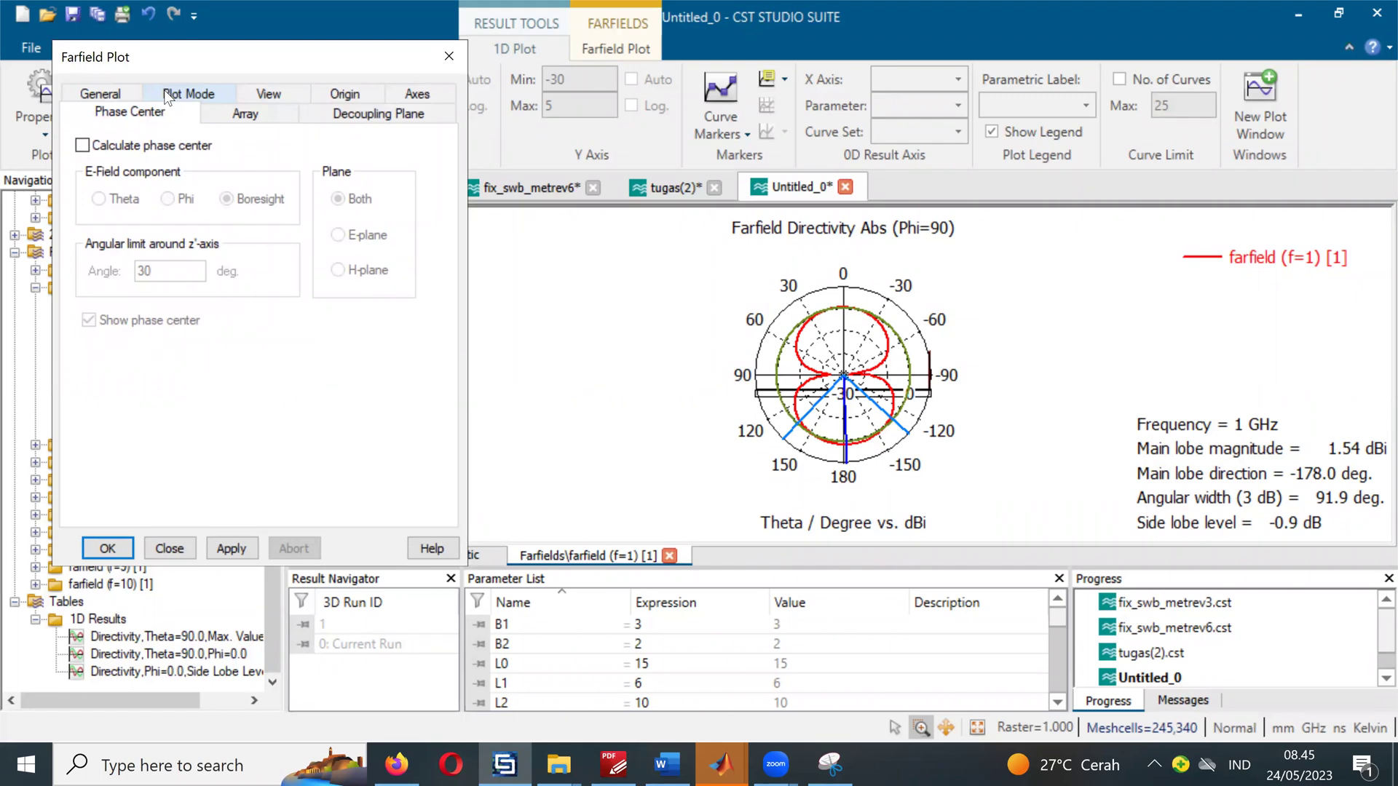
click(214, 112)
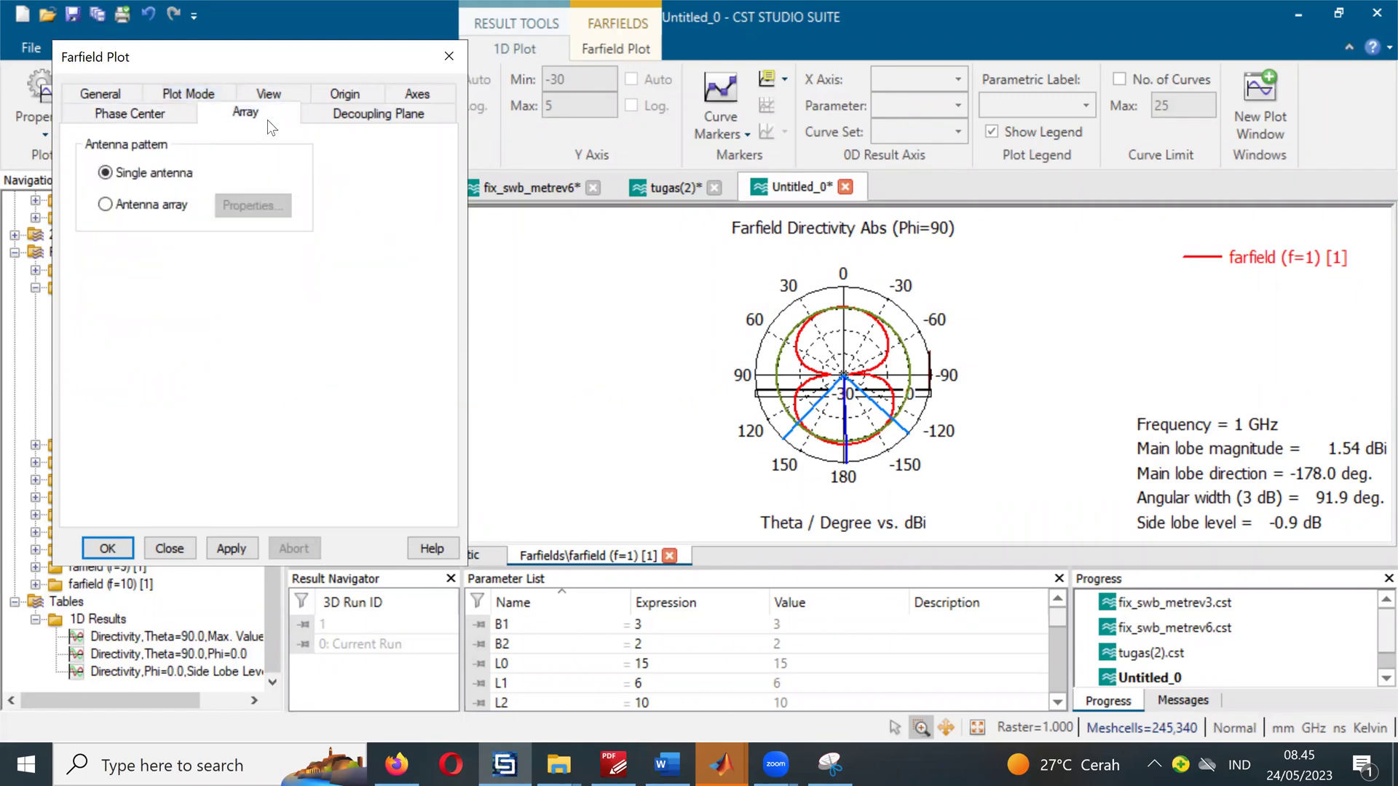
click(364, 116)
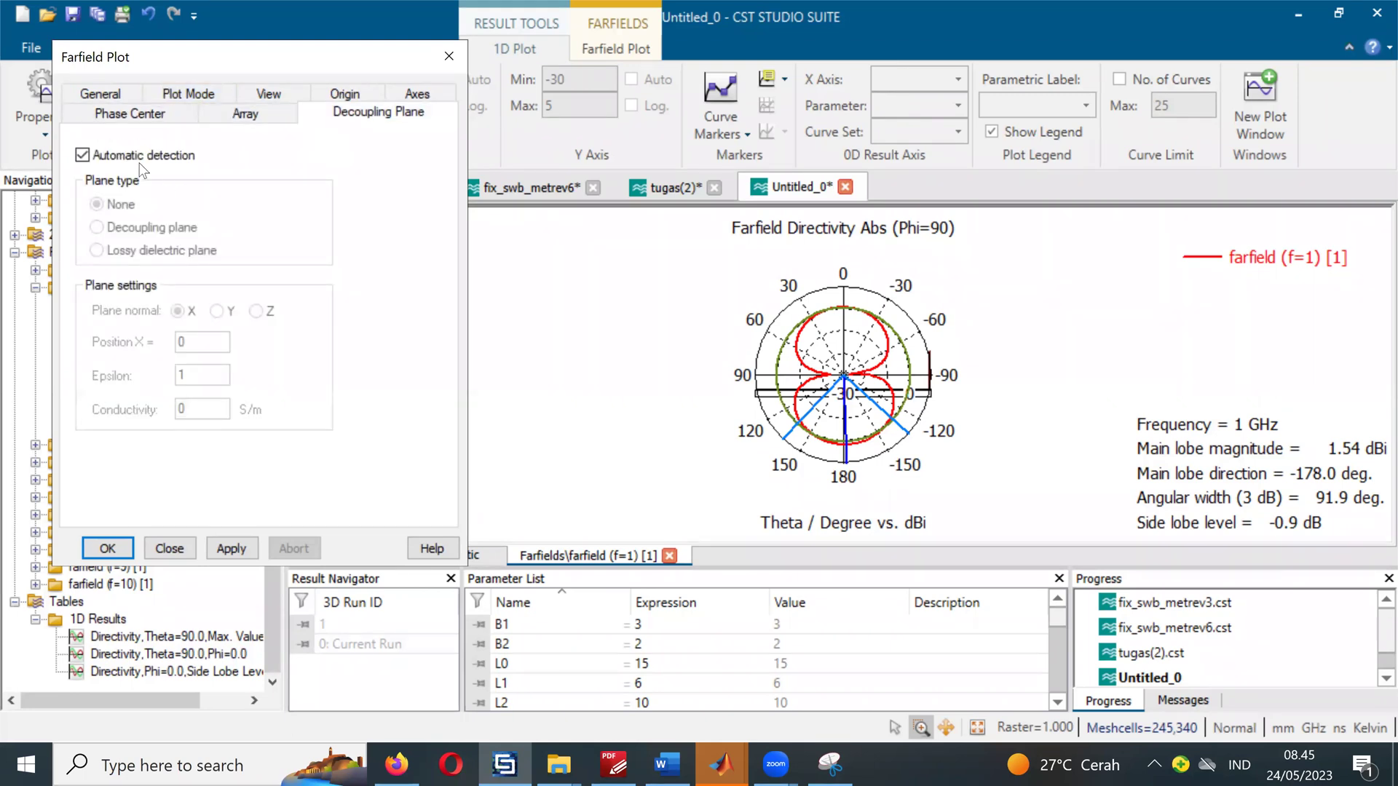
click(251, 119)
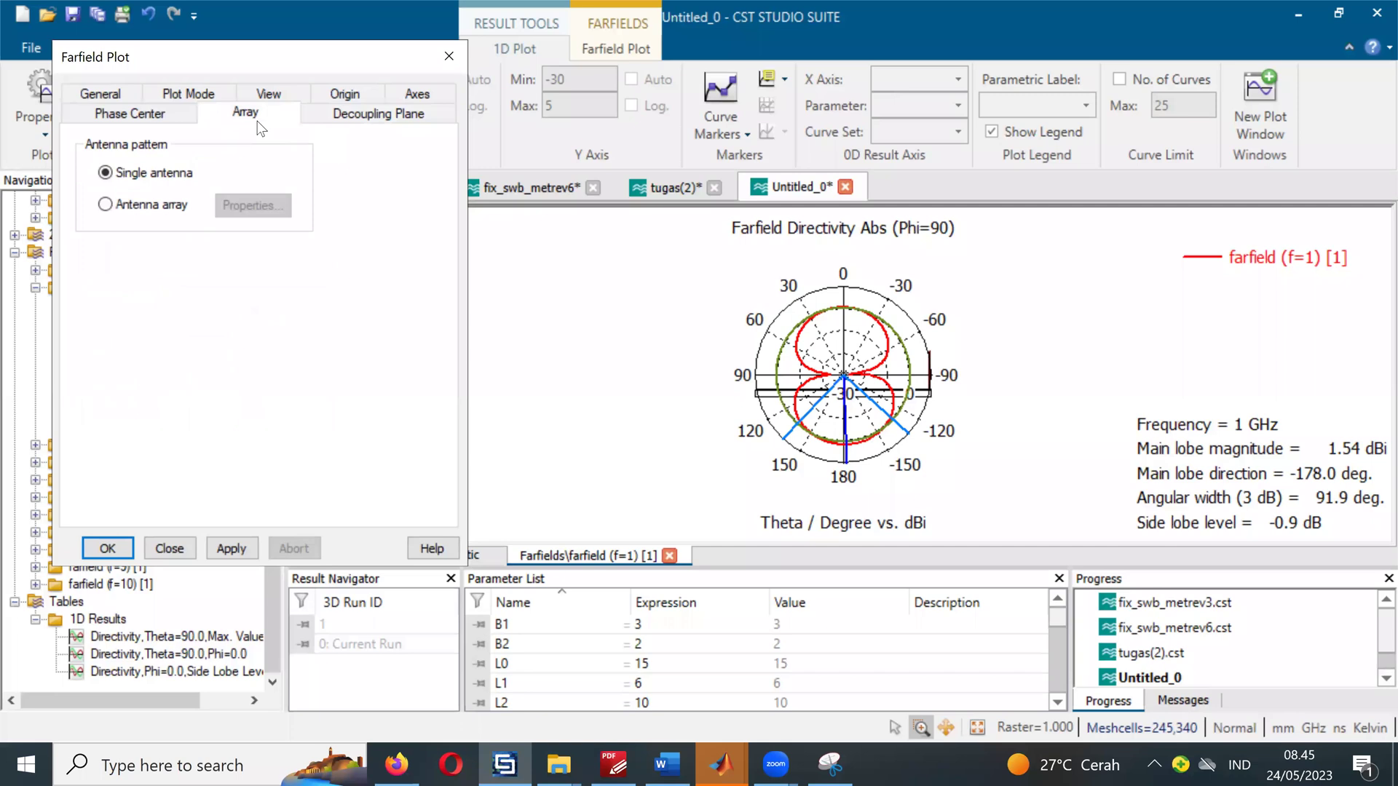
click(155, 119)
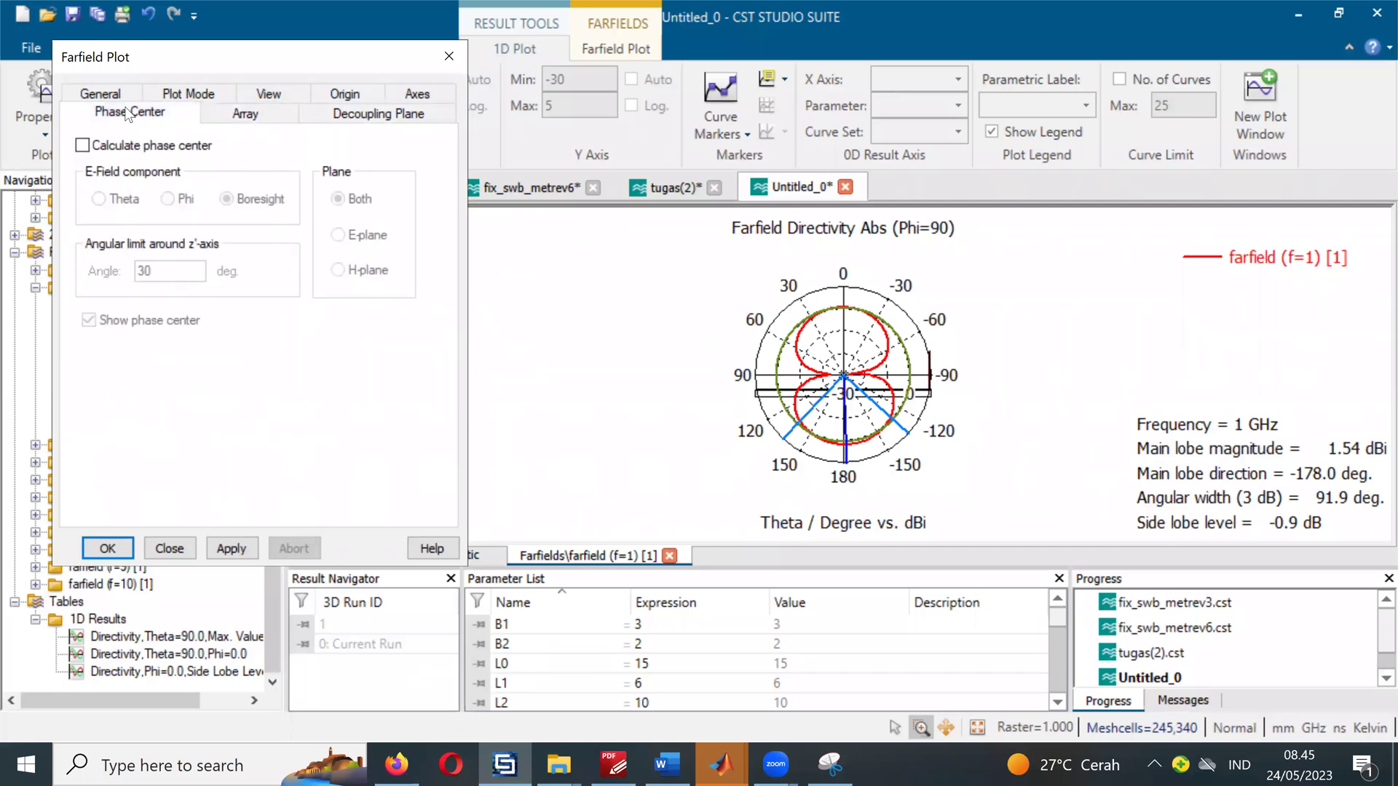
click(106, 94)
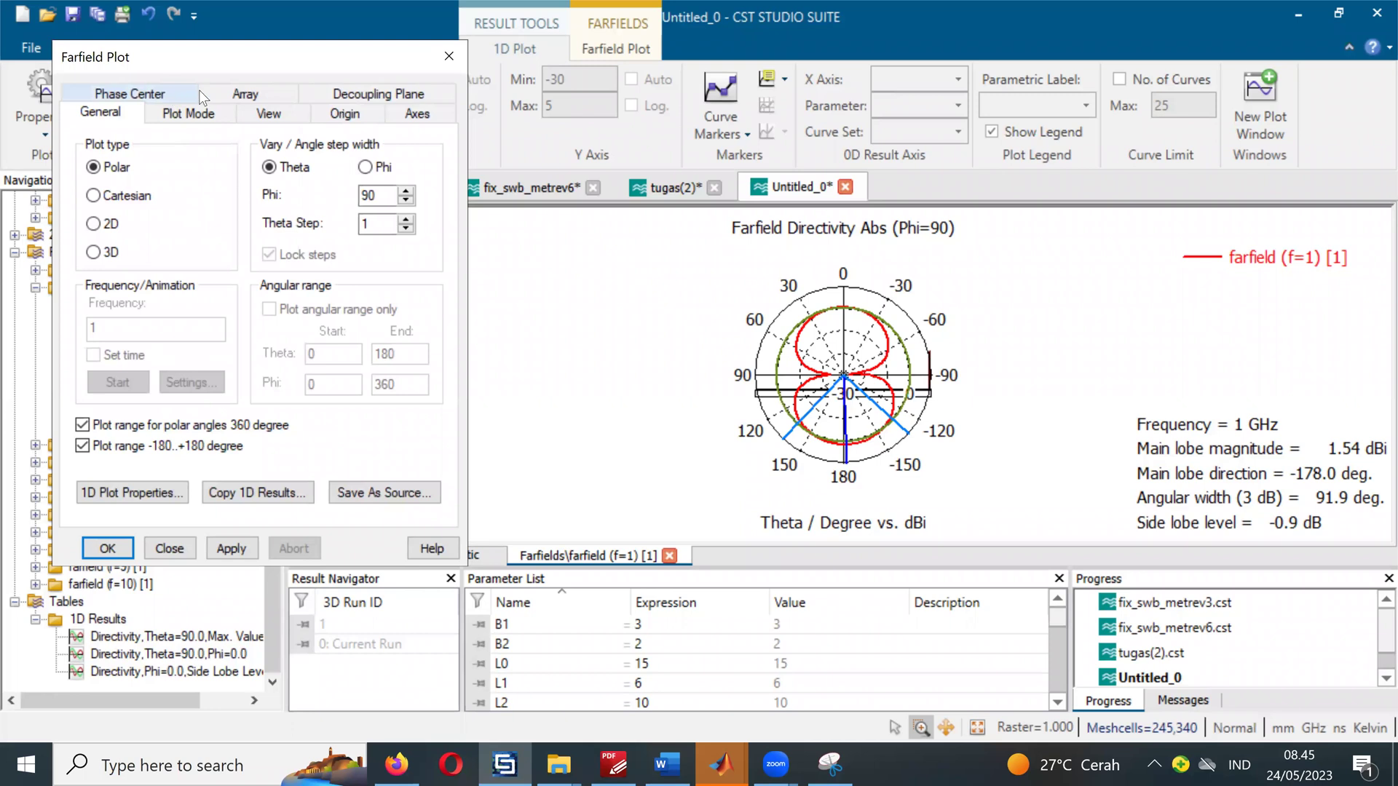
click(256, 93)
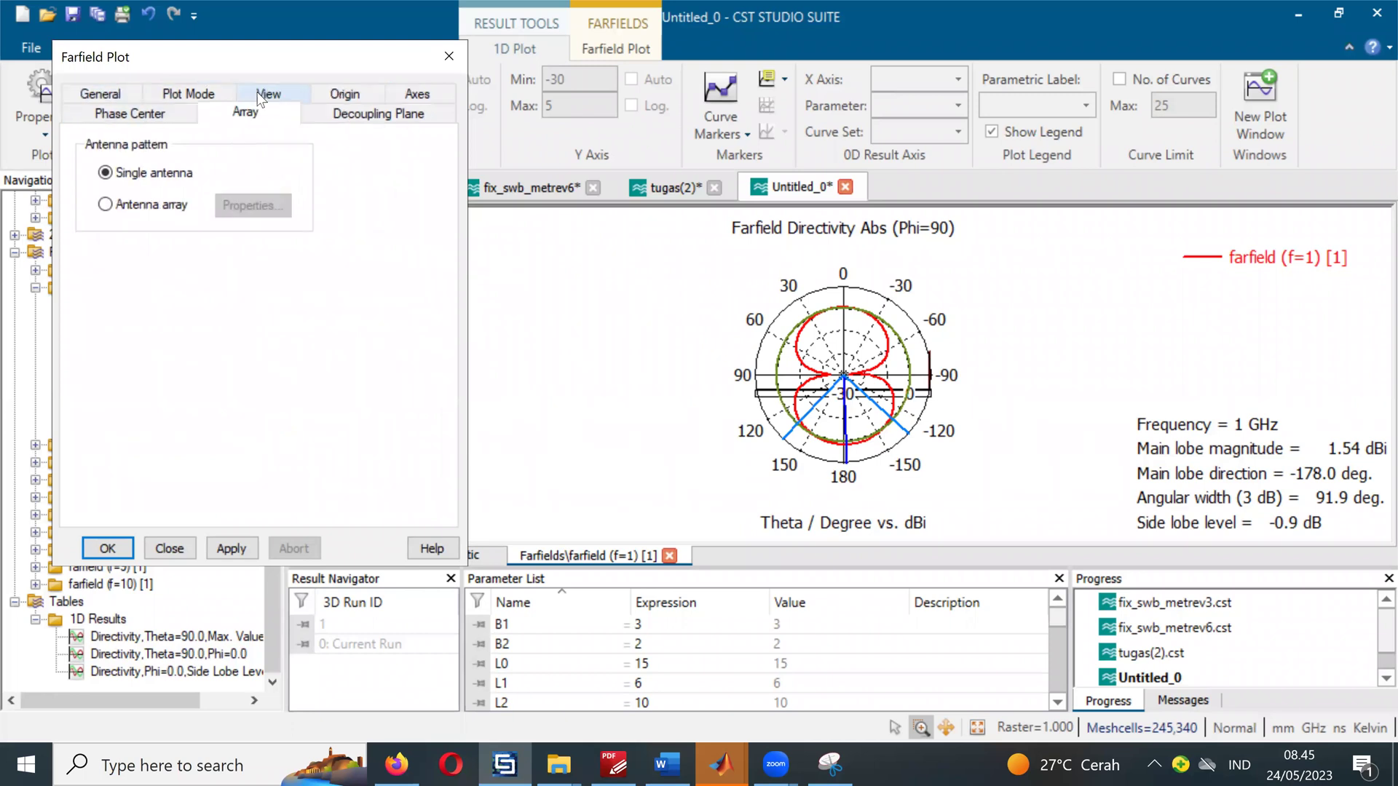
click(341, 95)
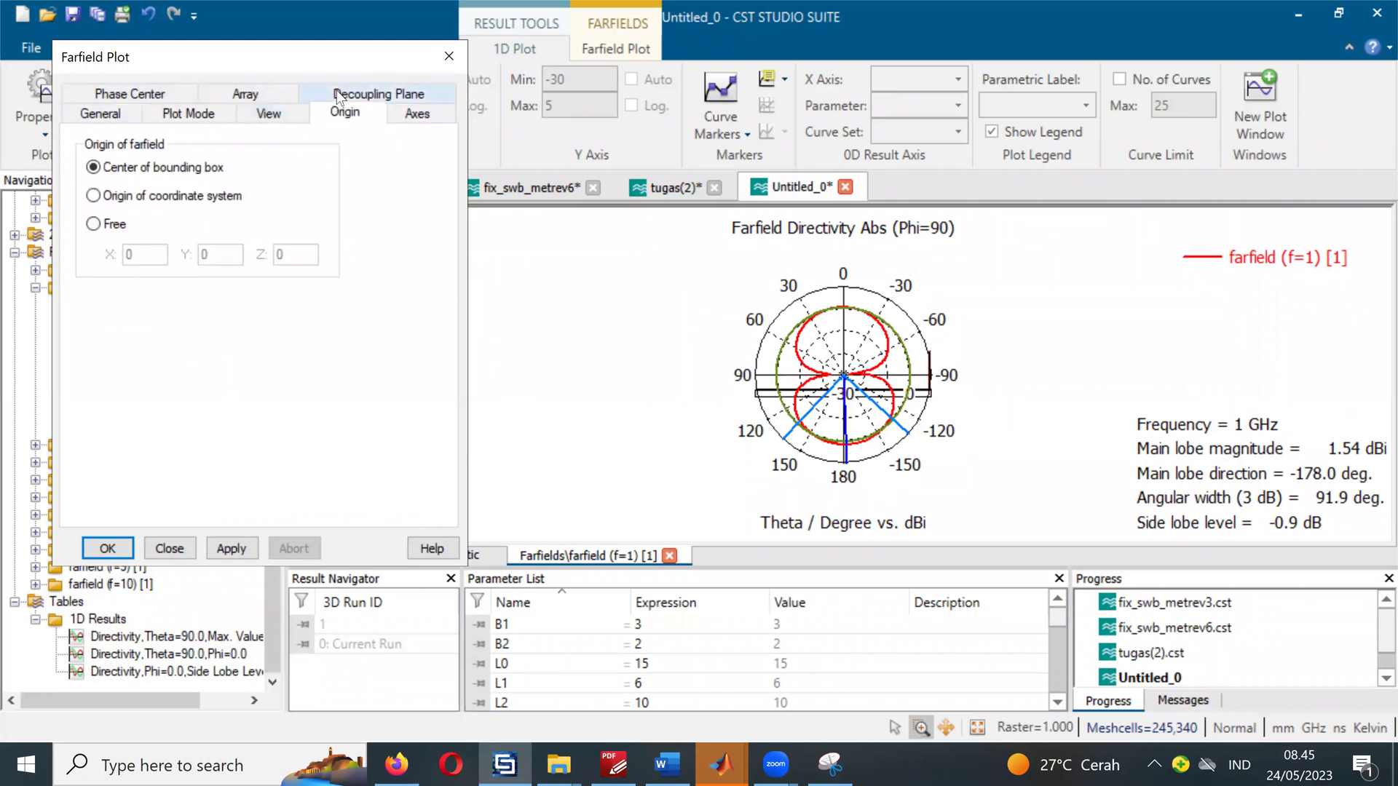
Step: Set the farfield plot's polarization to circular, using left and right components, and confirm the settings
click(434, 120)
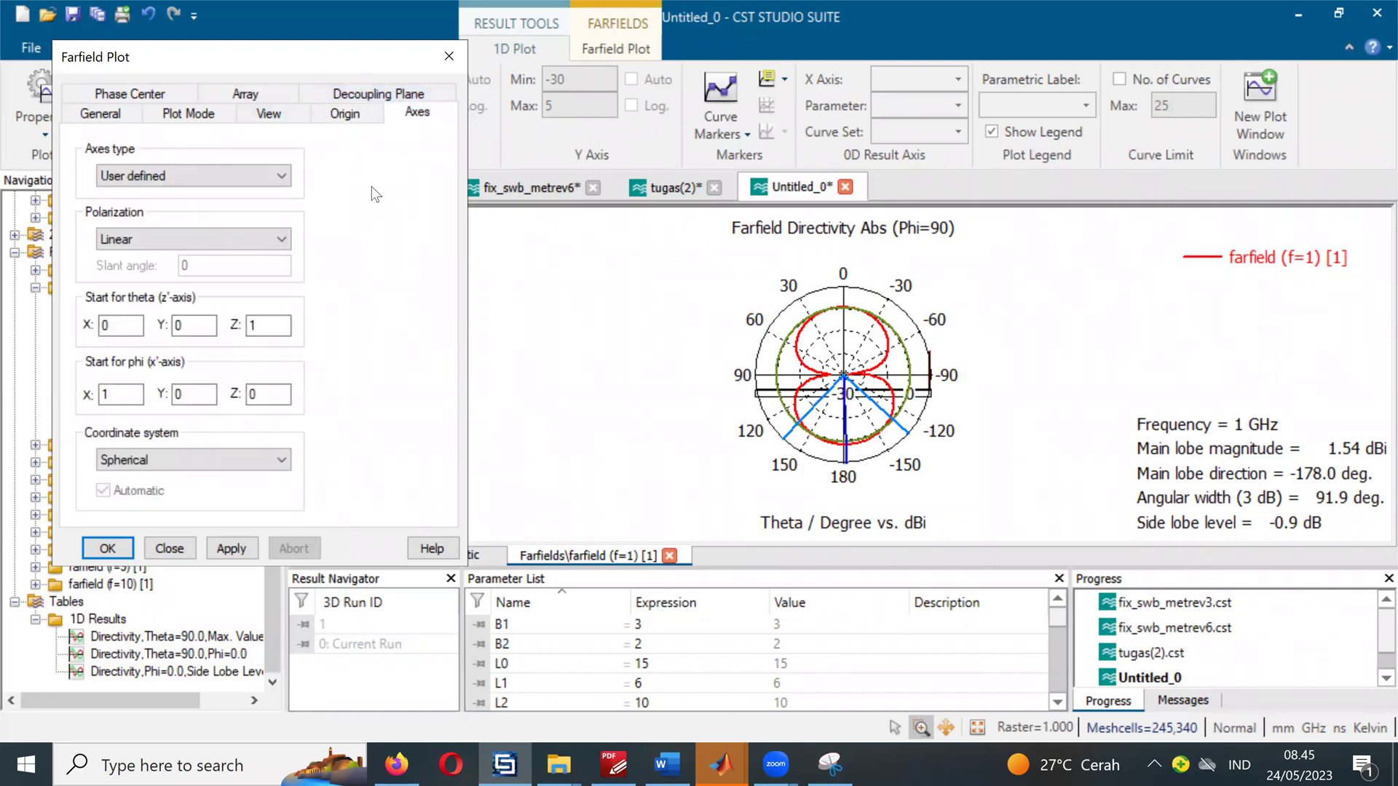
click(277, 240)
click(194, 284)
click(110, 548)
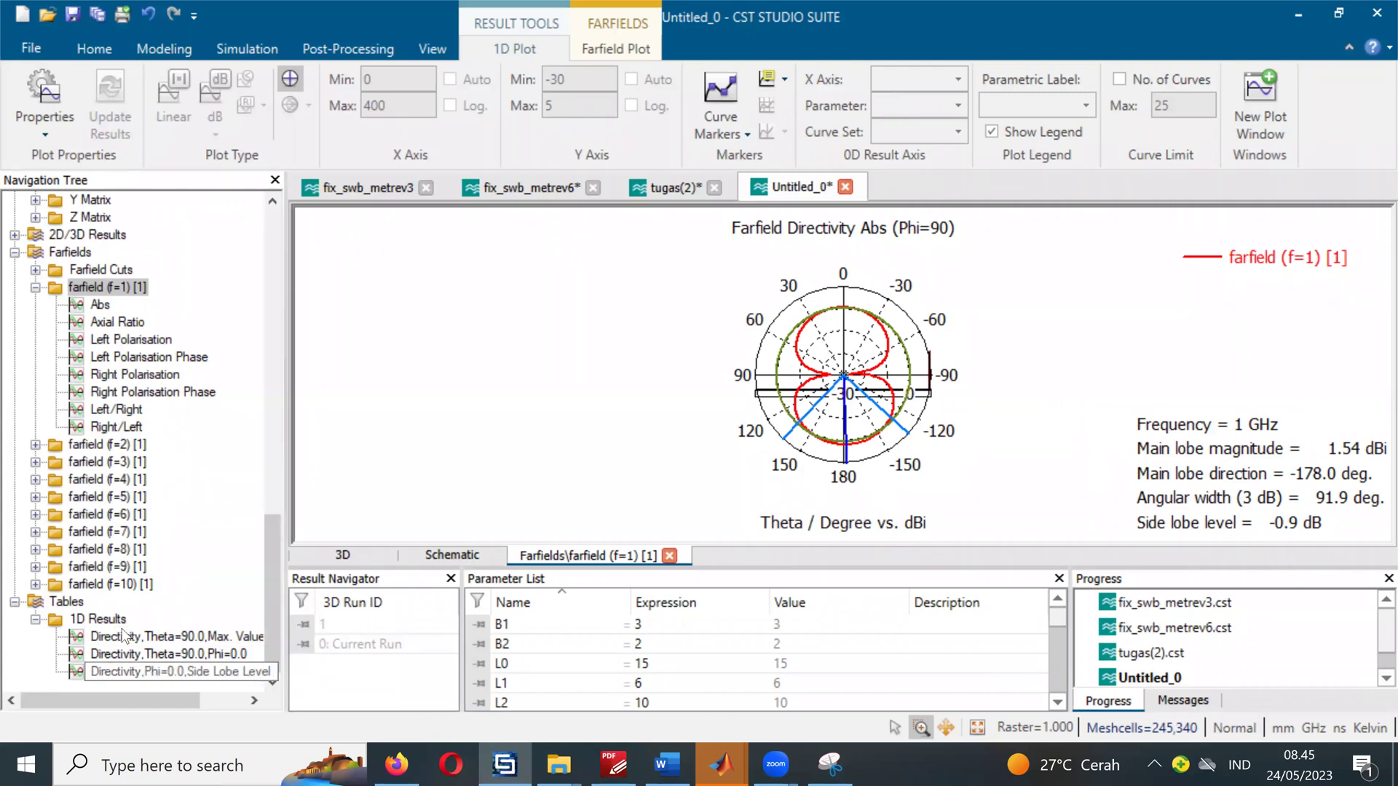
Step: Edit the single-direction axial ratio result's template to evaluate at theta 0 and phi 0, and confirm the re-evaluation
click(160, 653)
right_click(227, 653)
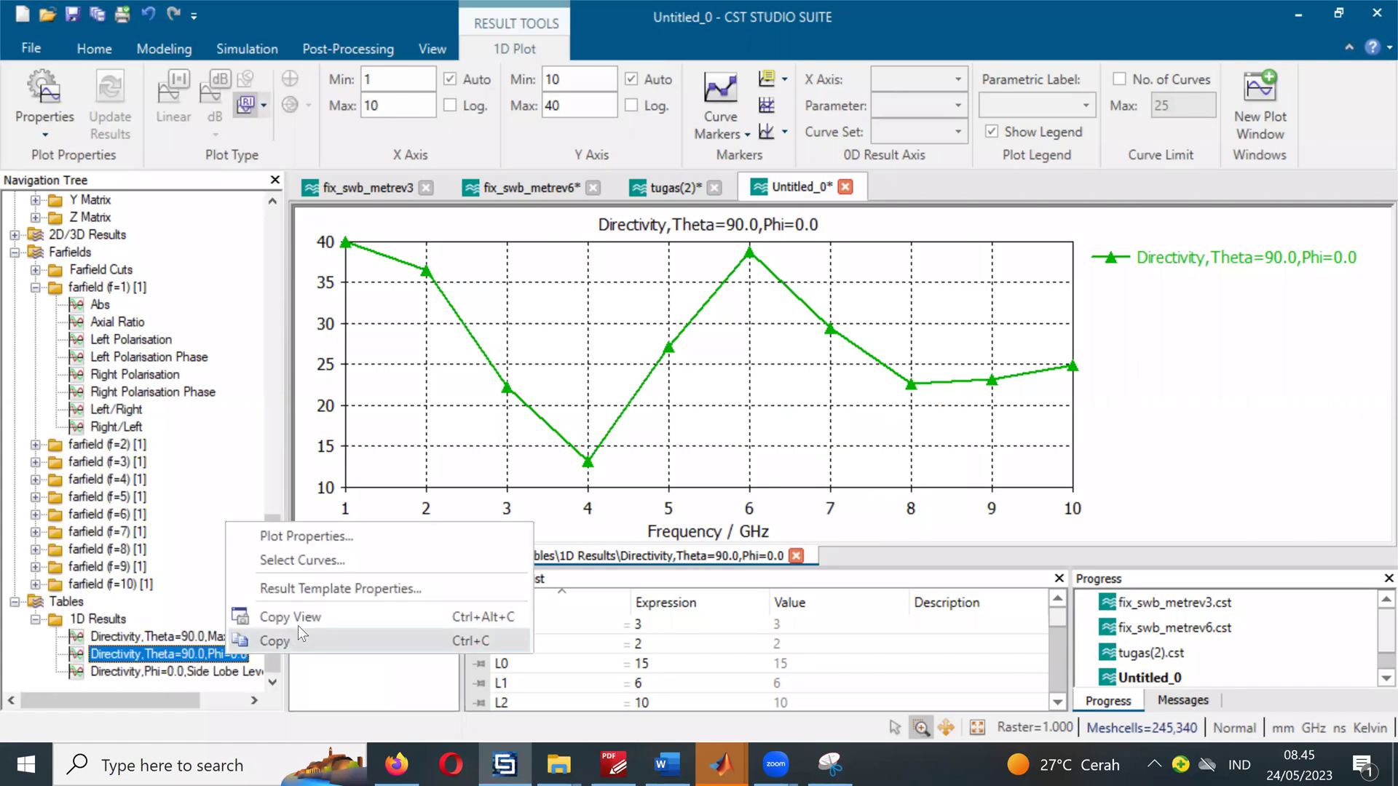
click(346, 590)
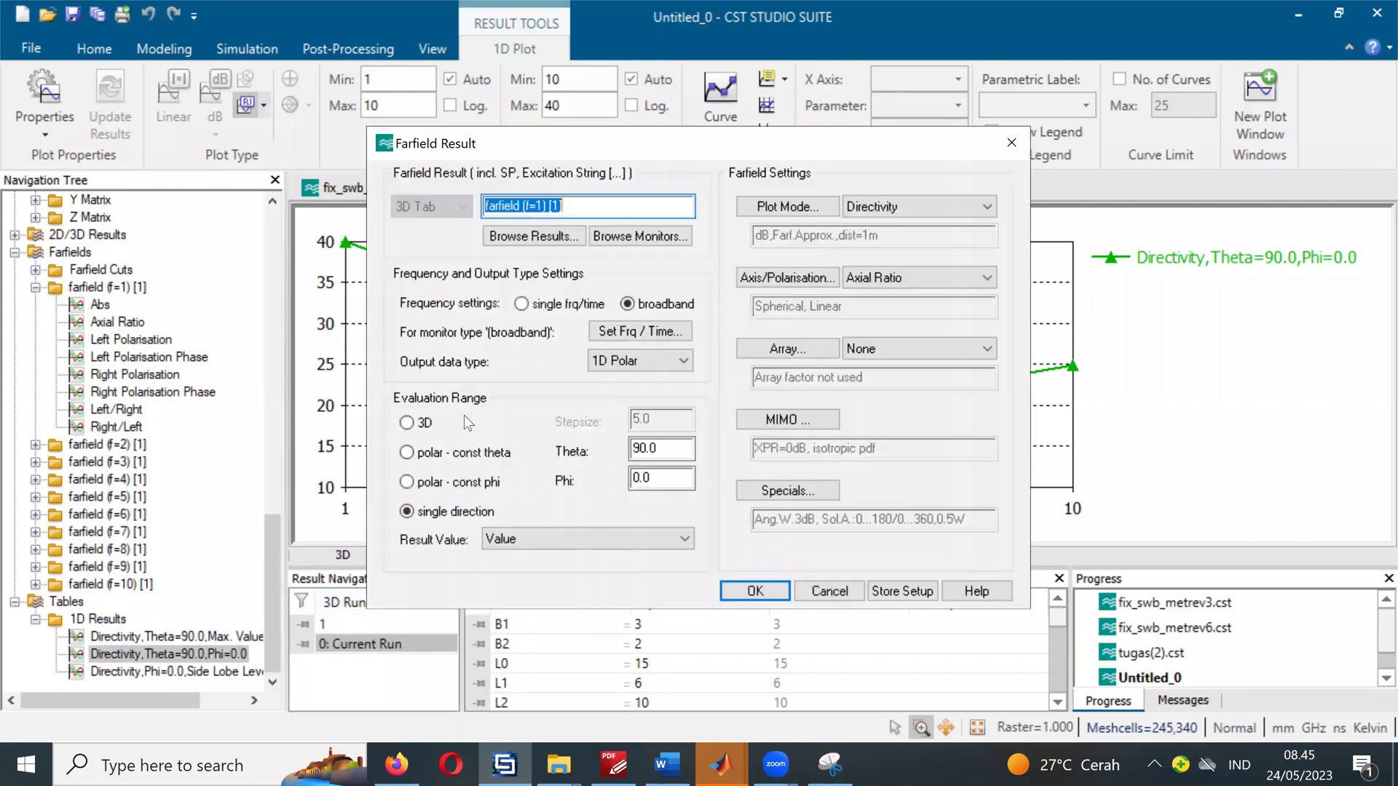
click(641, 449)
key(BackSpace)
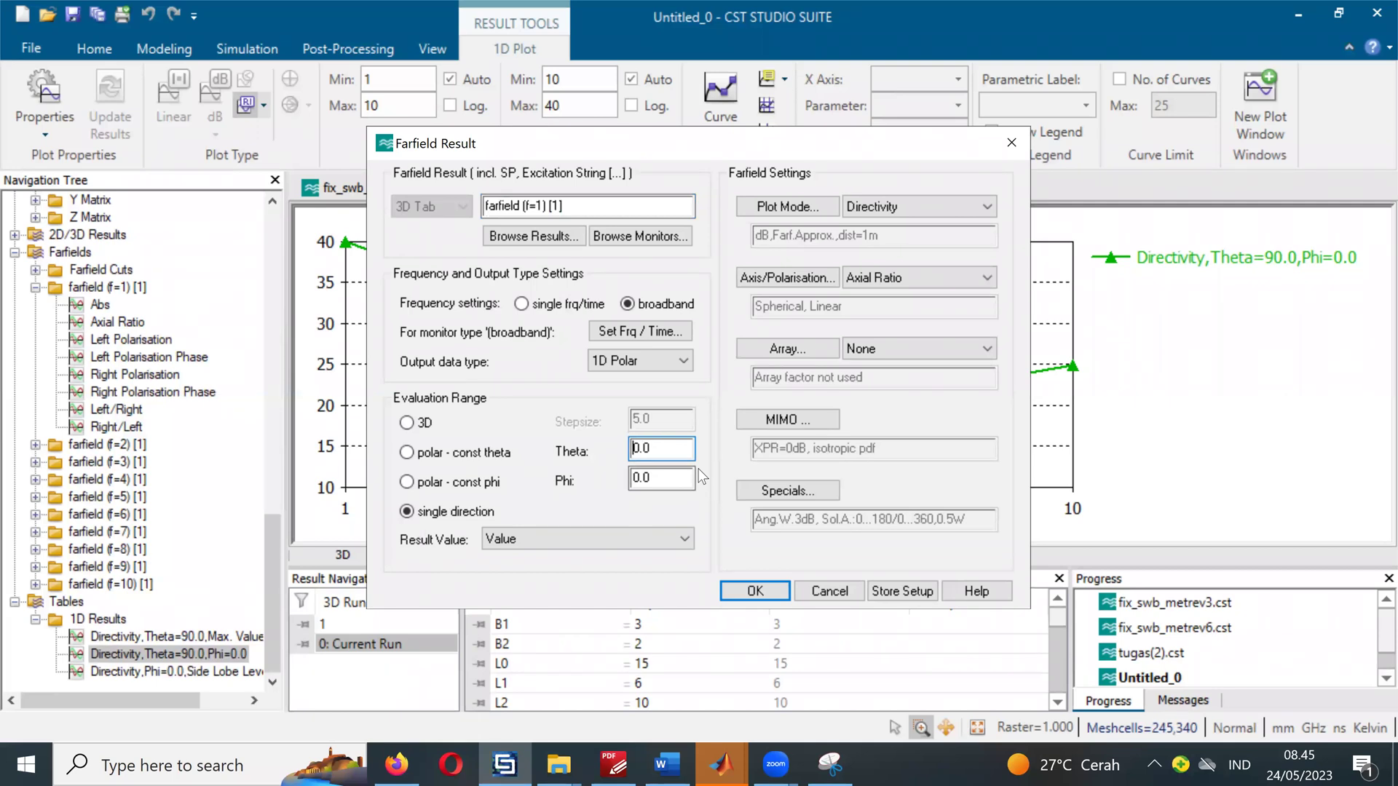
click(749, 591)
click(684, 452)
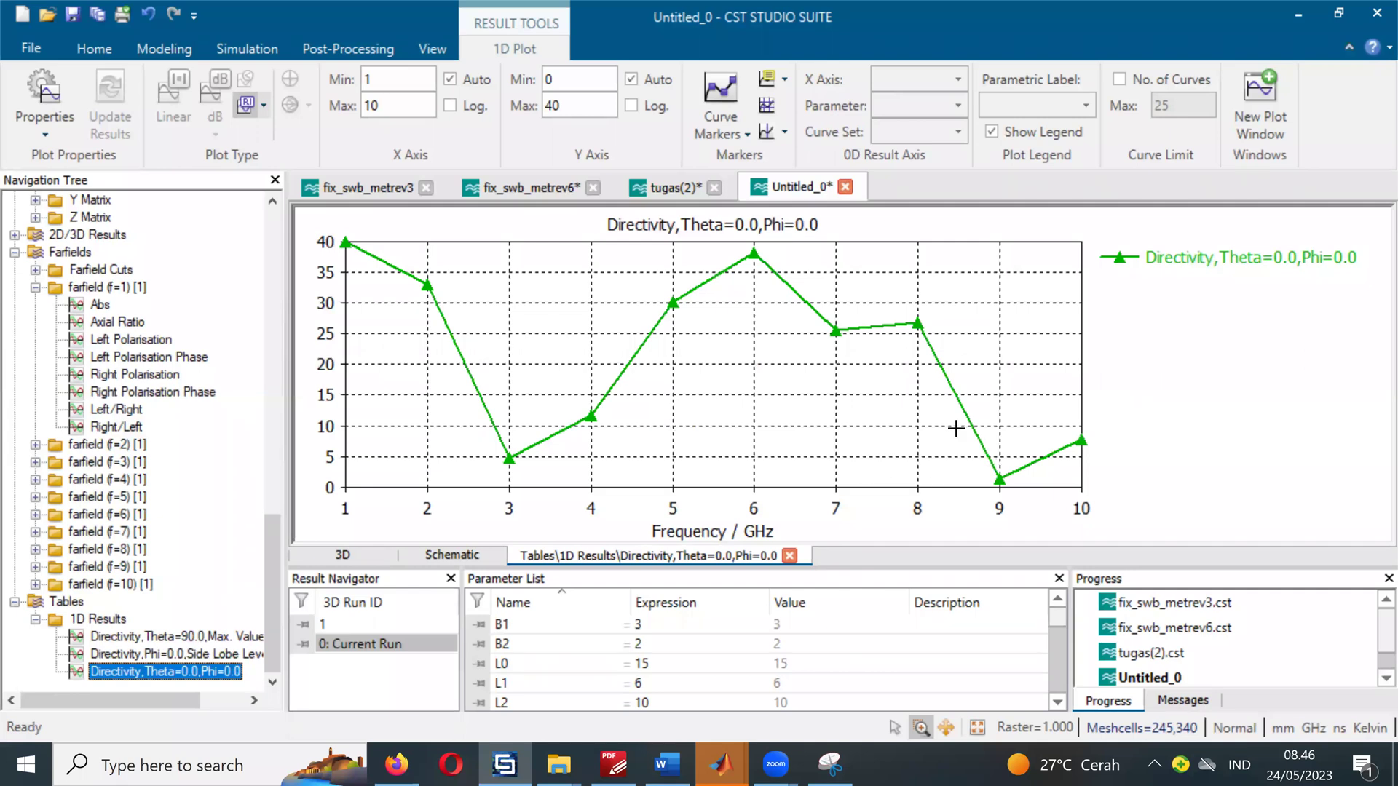
Step: Examine the axial ratio curve closely around 9 GHz, and restore the full frequency range
drag(956, 429, 1074, 532)
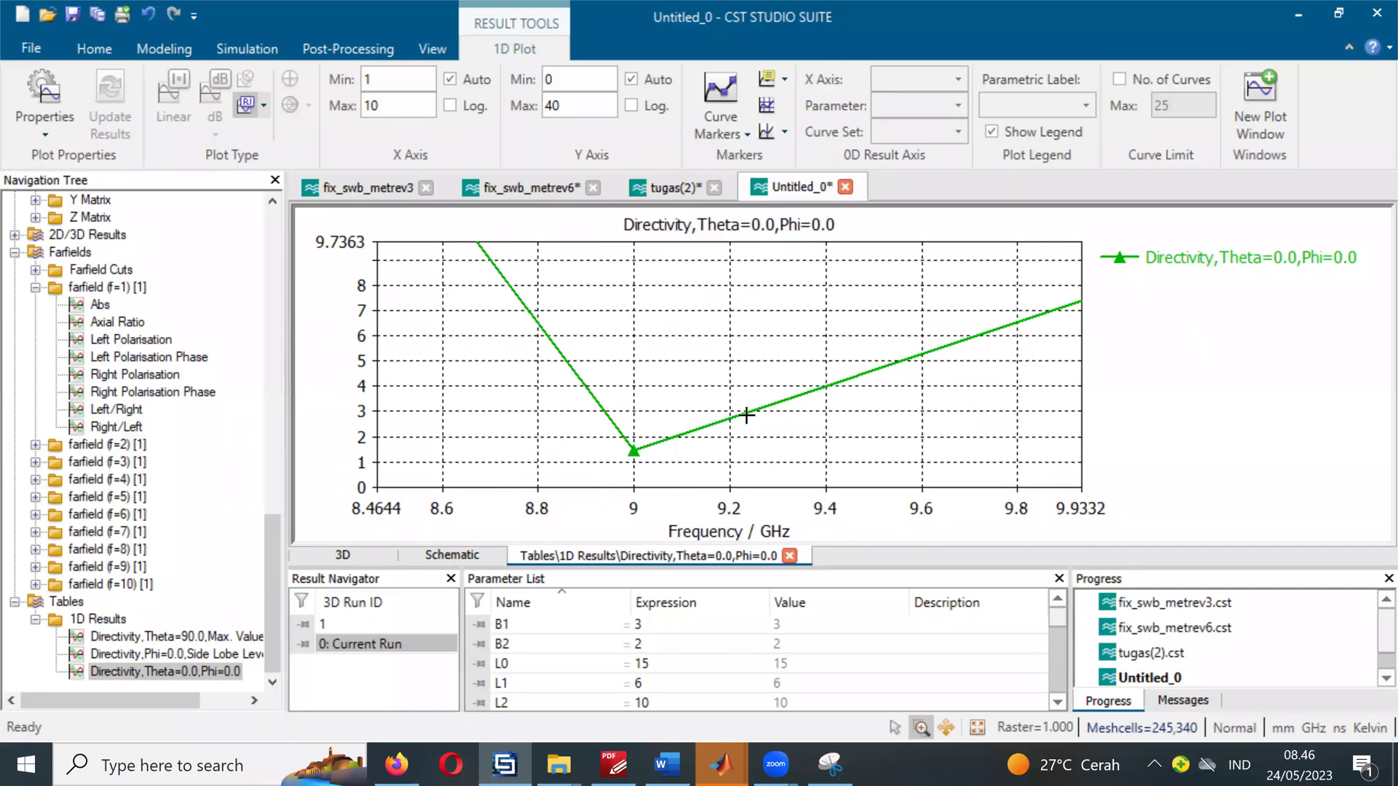
double_click(674, 391)
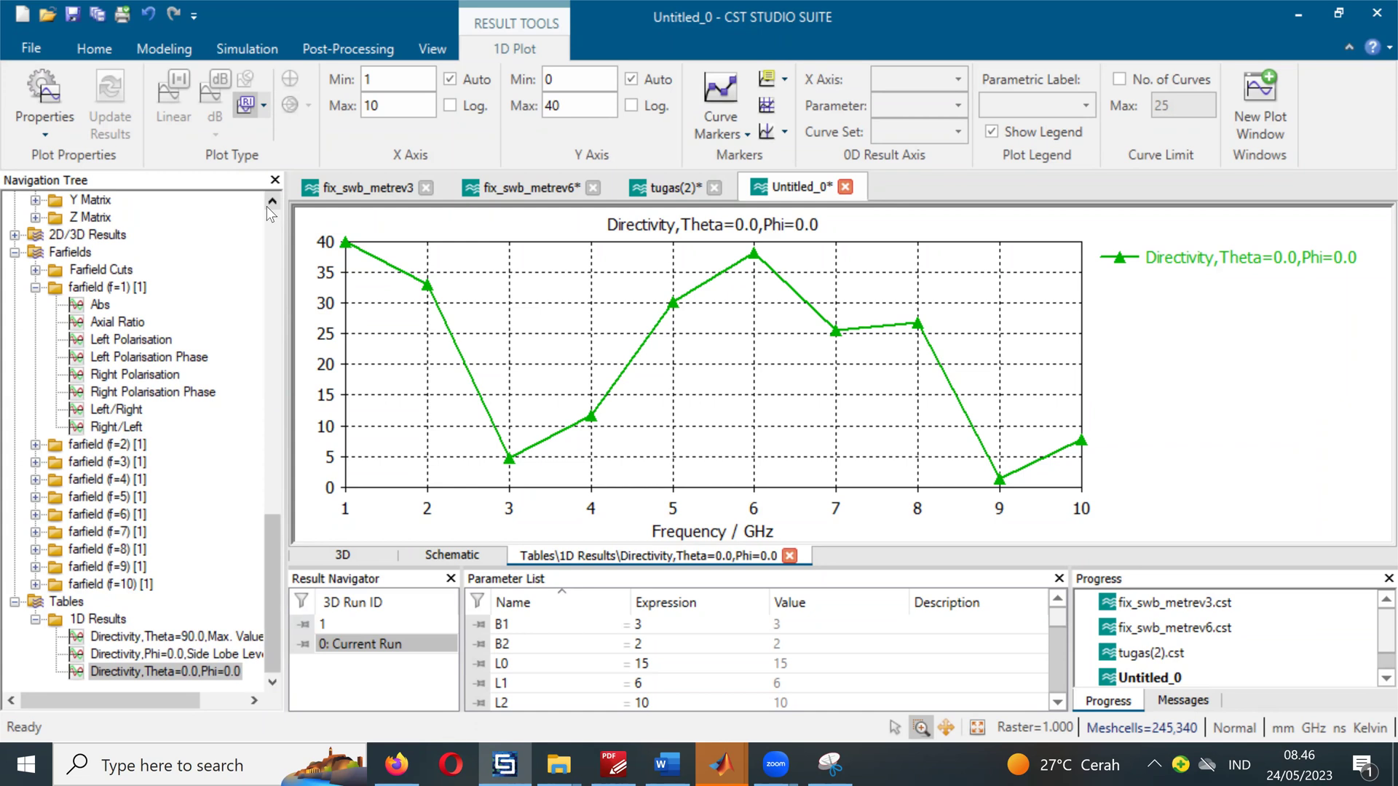
click(272, 224)
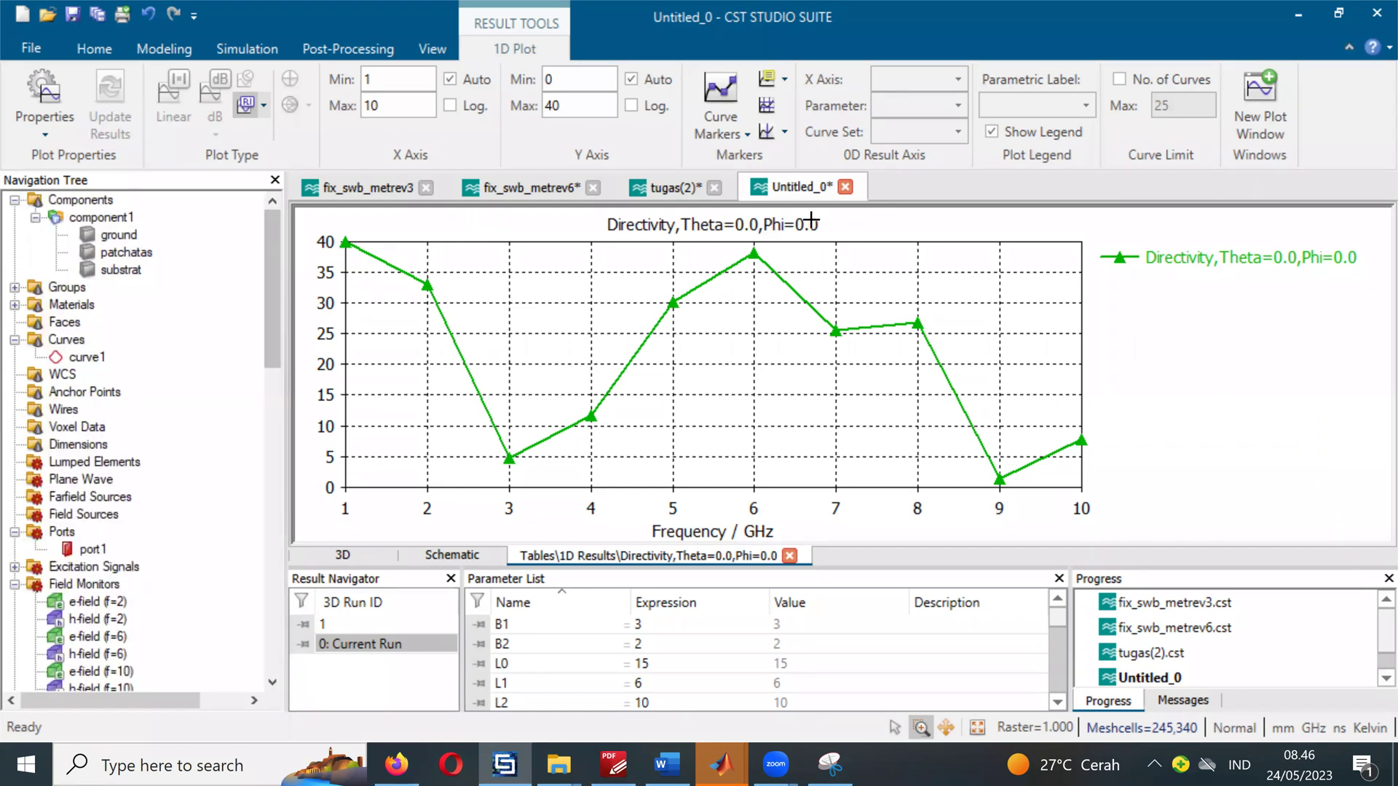
Step: Save the untitled project with its results as izzah1 in the Downloads folder
click(29, 48)
click(84, 127)
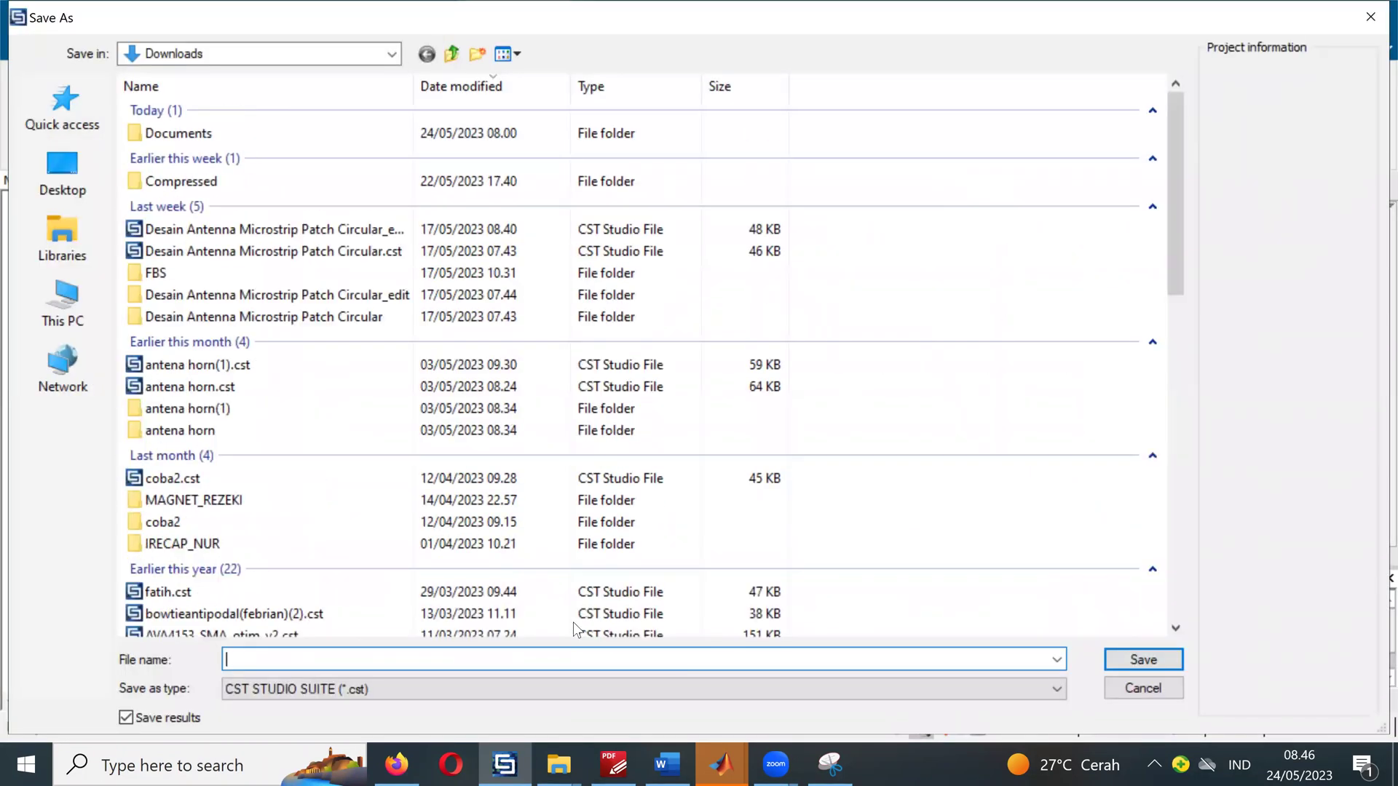
text(izza)
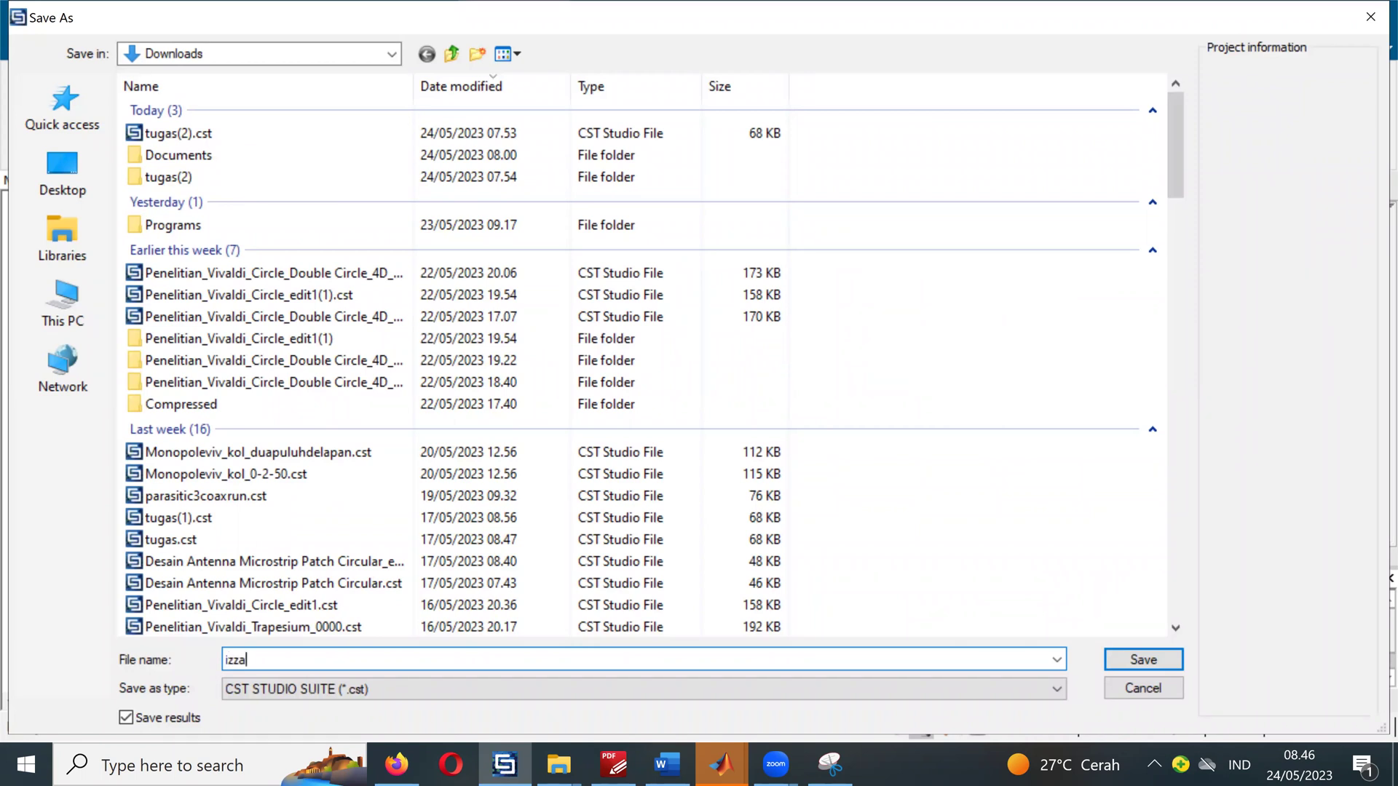
text(h1)
click(1175, 671)
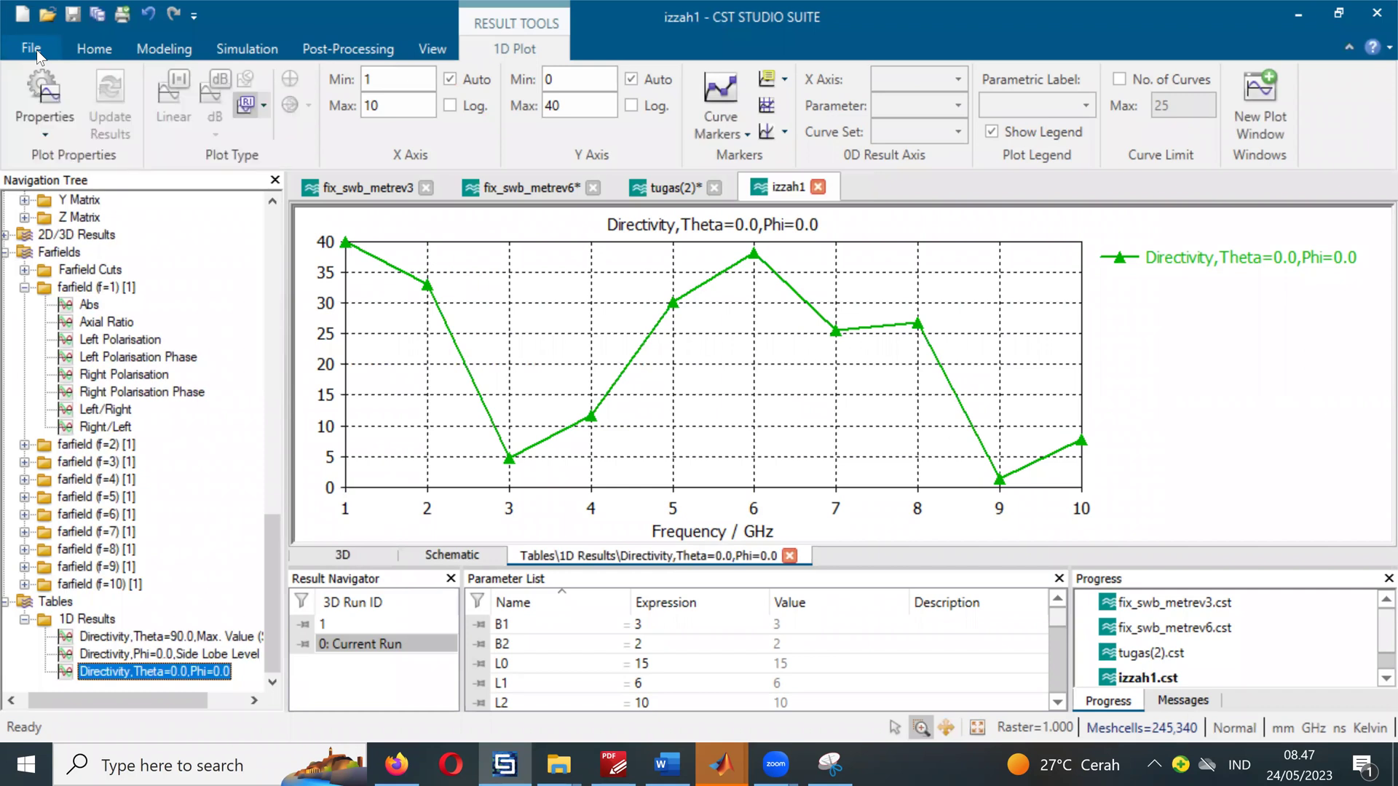
Step: Save another copy of the project with its results as izzah2 in the same folder
click(41, 57)
key(Escape)
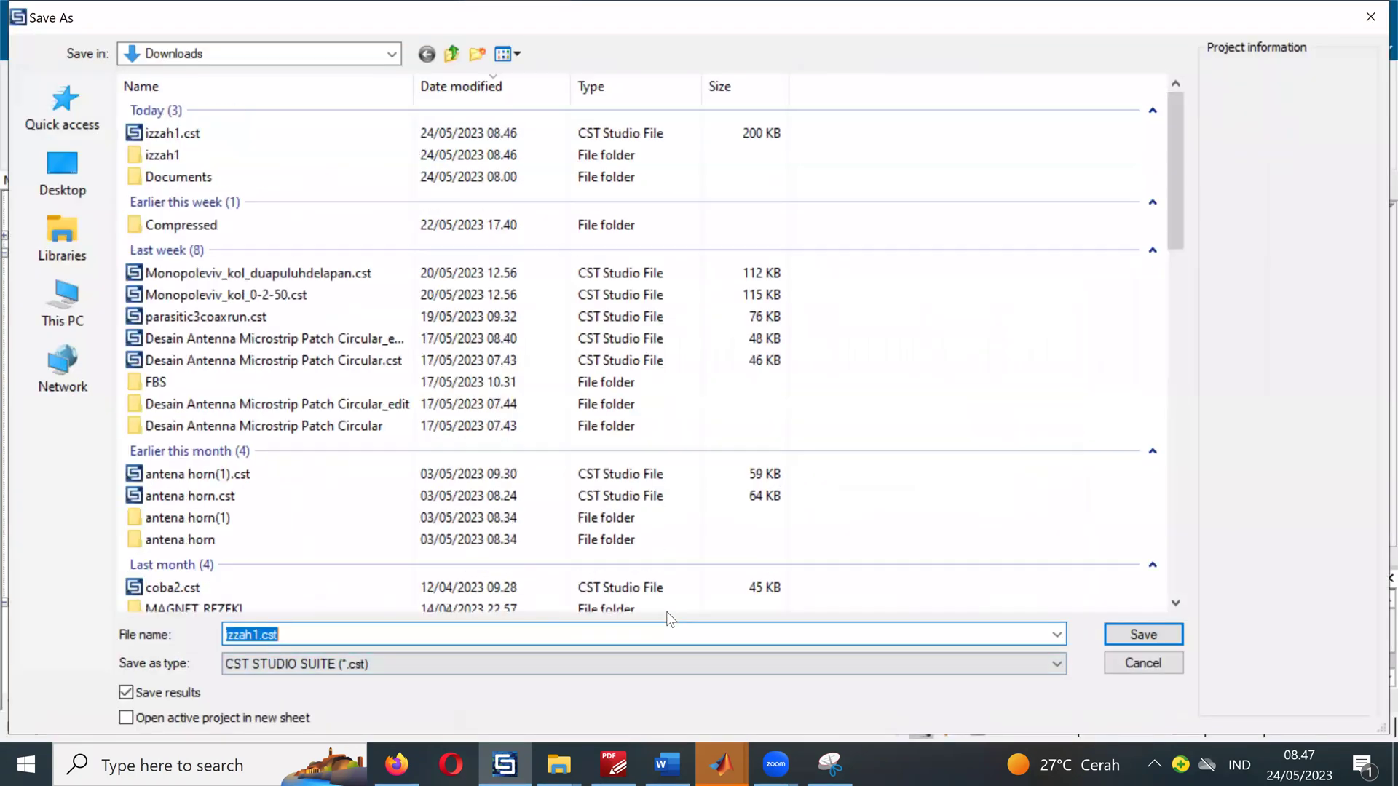
key(BackSpace)
text(2)
key(Return)
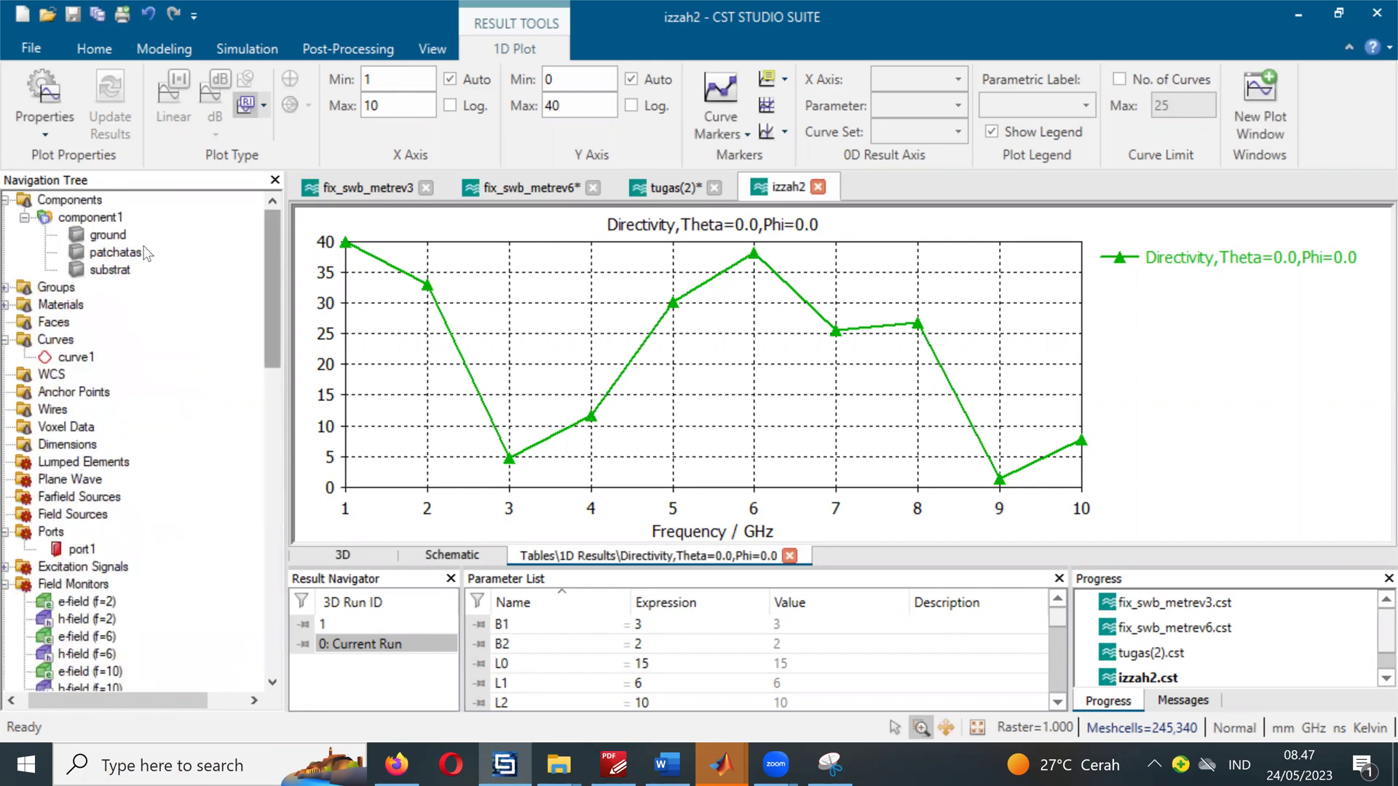
Step: Show component1 in the 3D model from the front view and highlight its ground part
click(96, 217)
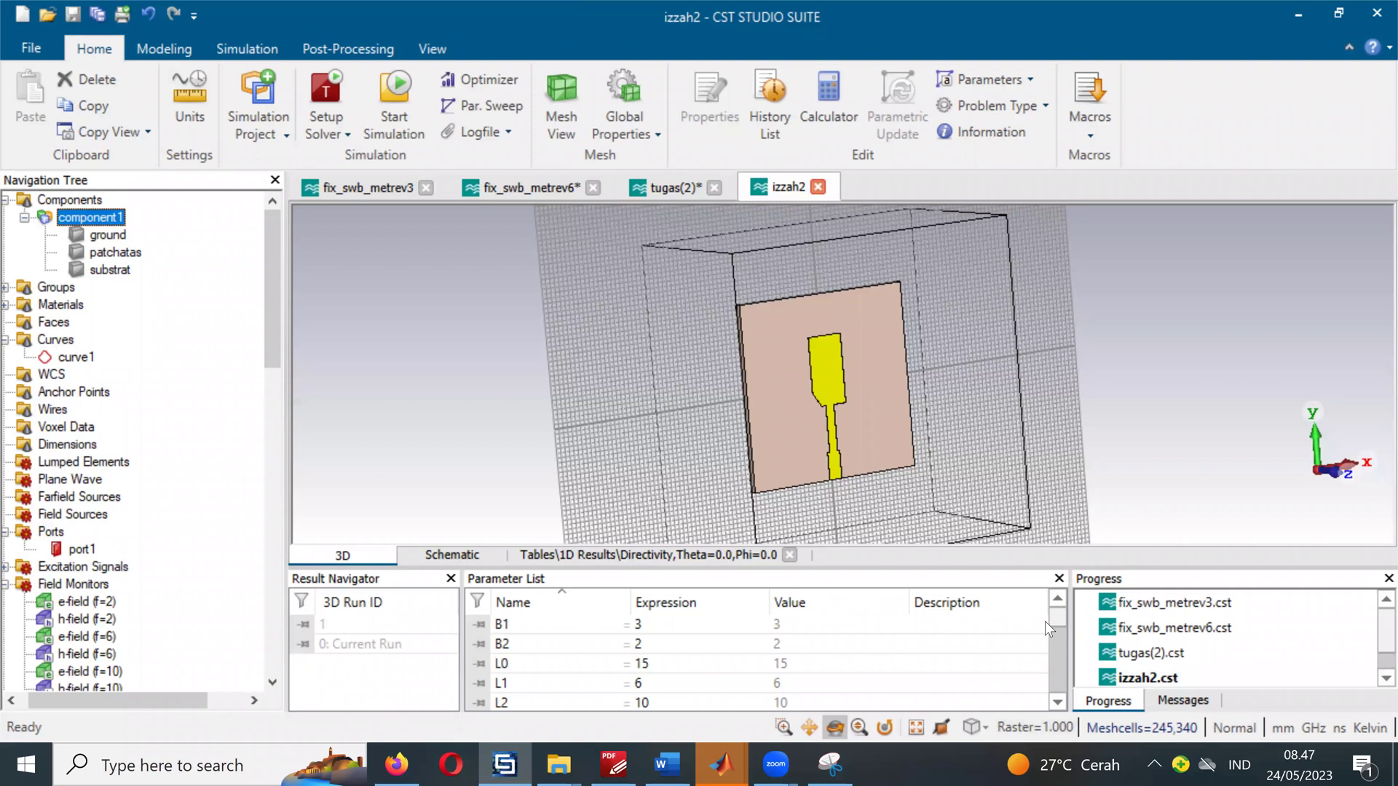
mouse_move(123, 259)
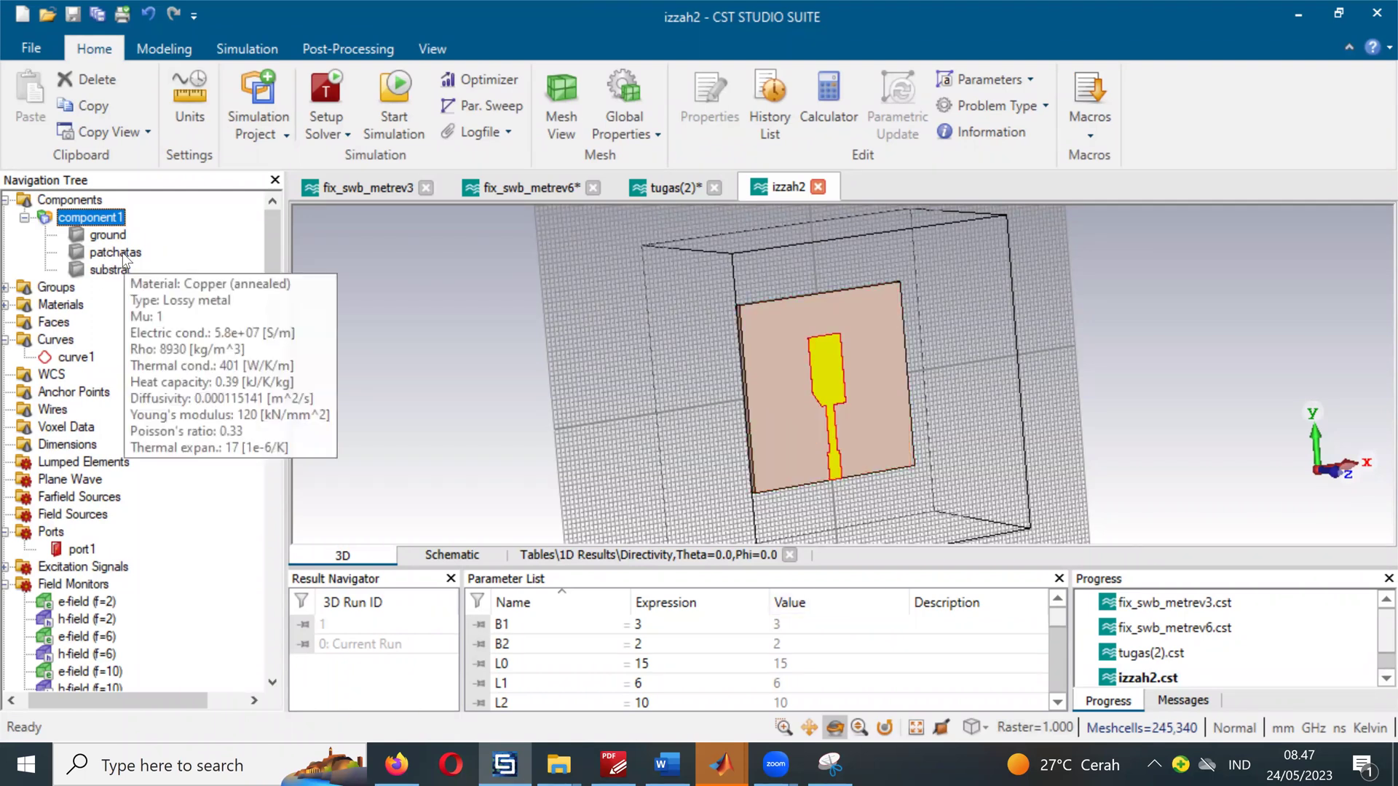
click(975, 728)
click(975, 418)
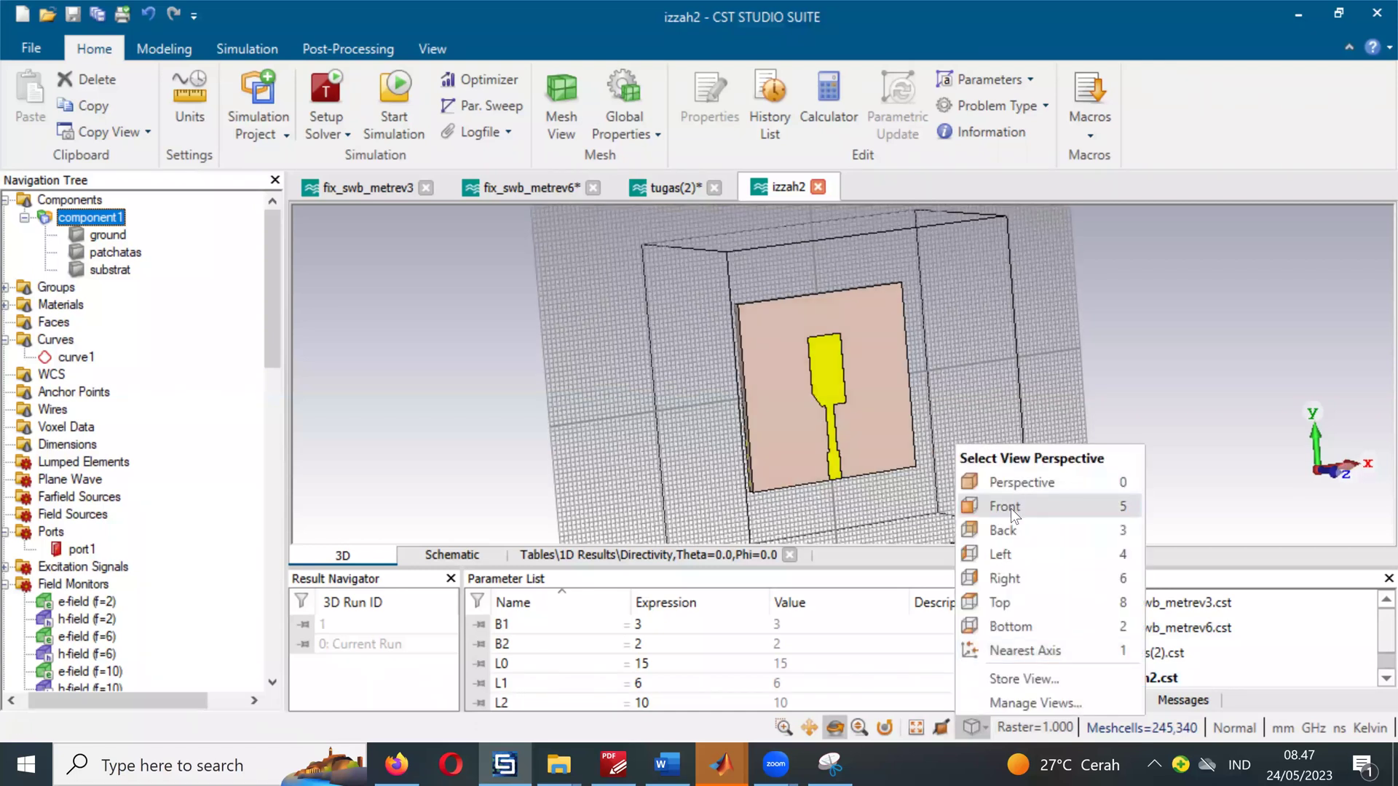
mouse_move(115, 240)
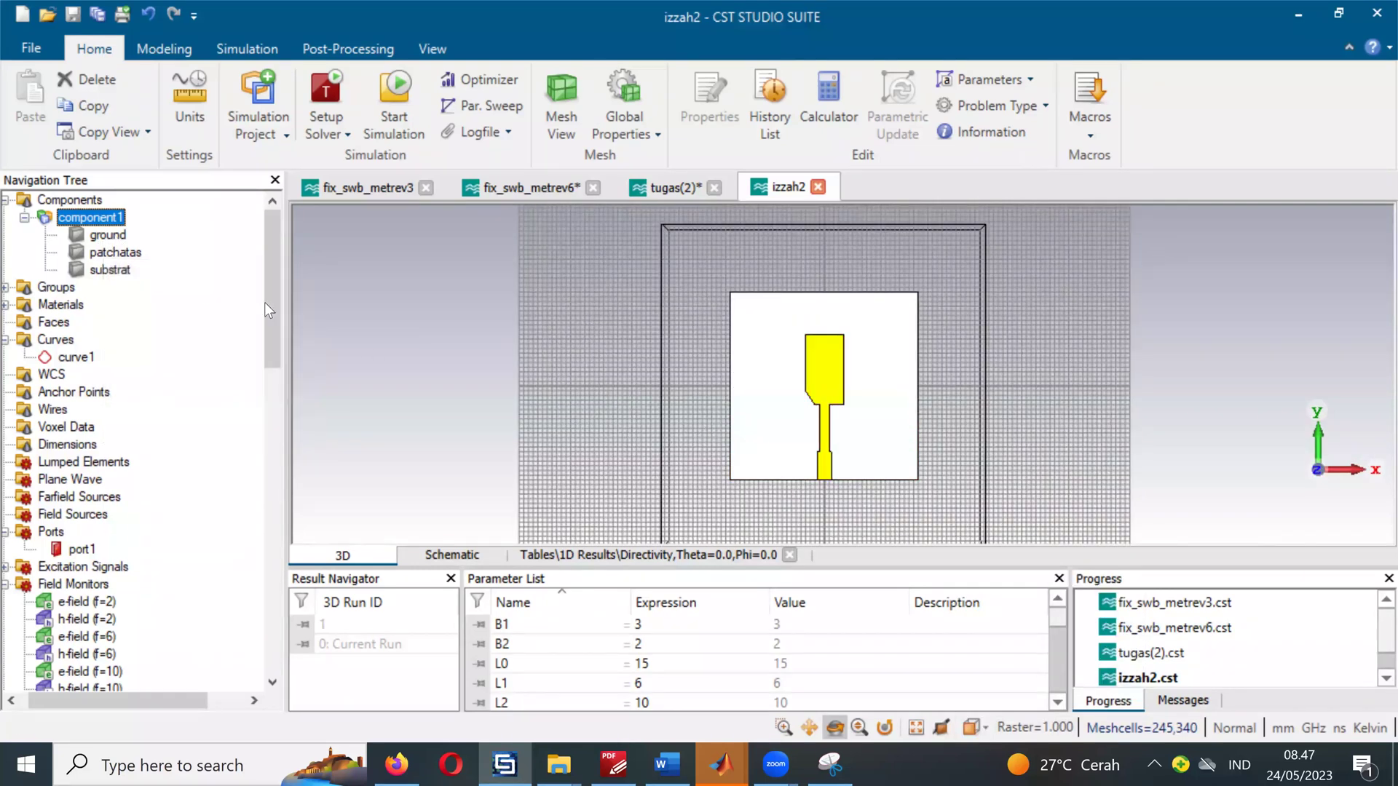
click(118, 242)
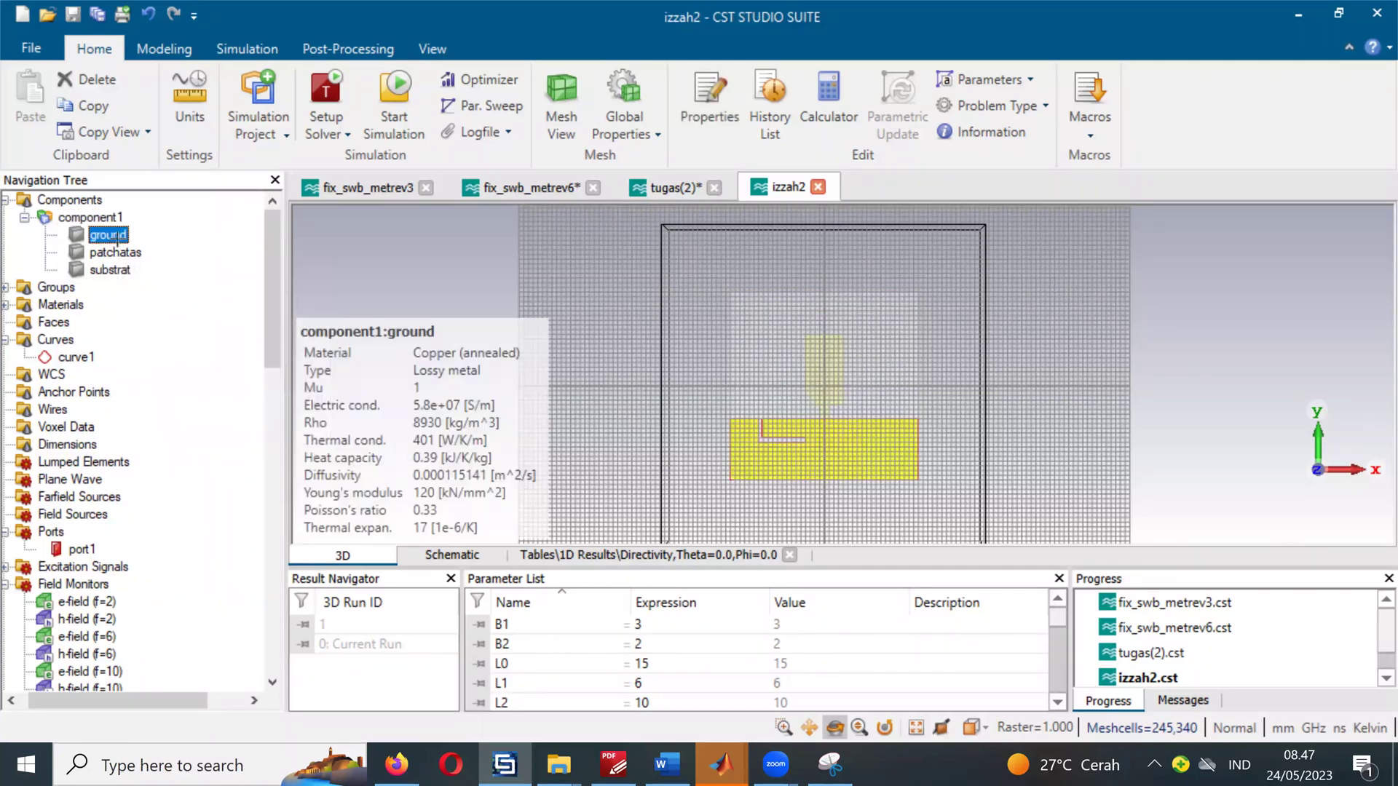
Step: Enlarge the parameter list, set the patch width W0 to 15, and accept deleting the current results
scroll(594, 638, down, 5)
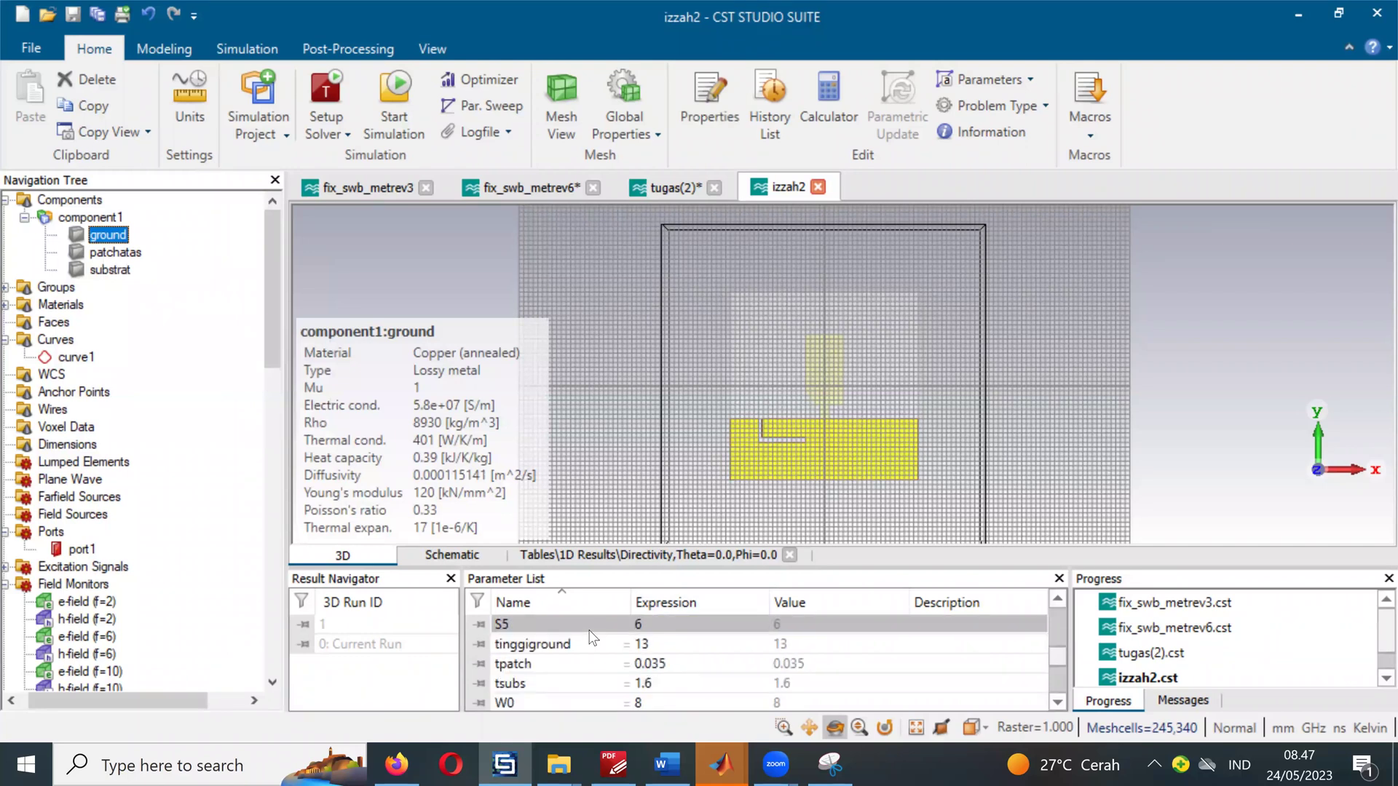
scroll(592, 637, up, 5)
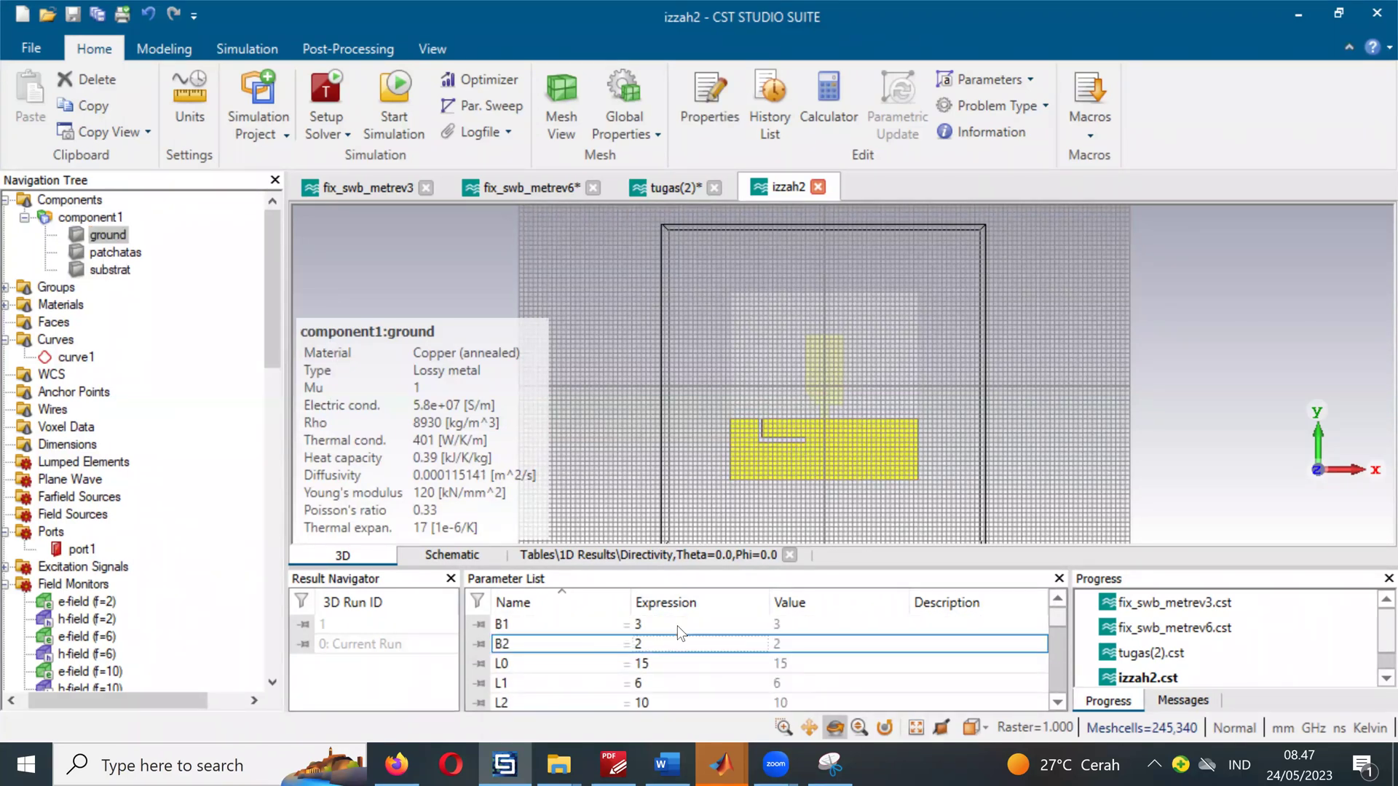
scroll(677, 626, down, 10)
scroll(677, 626, up, 1)
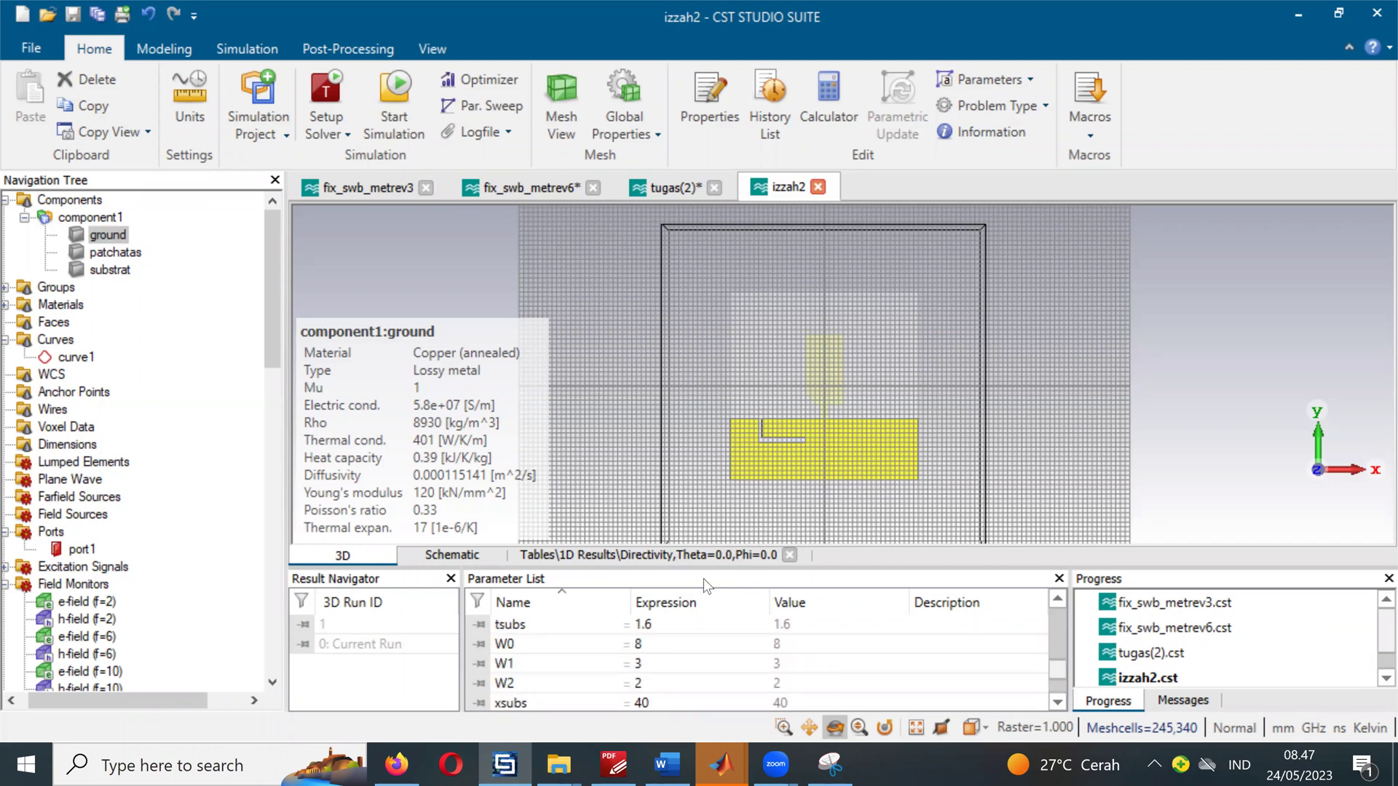
drag(720, 570, 717, 385)
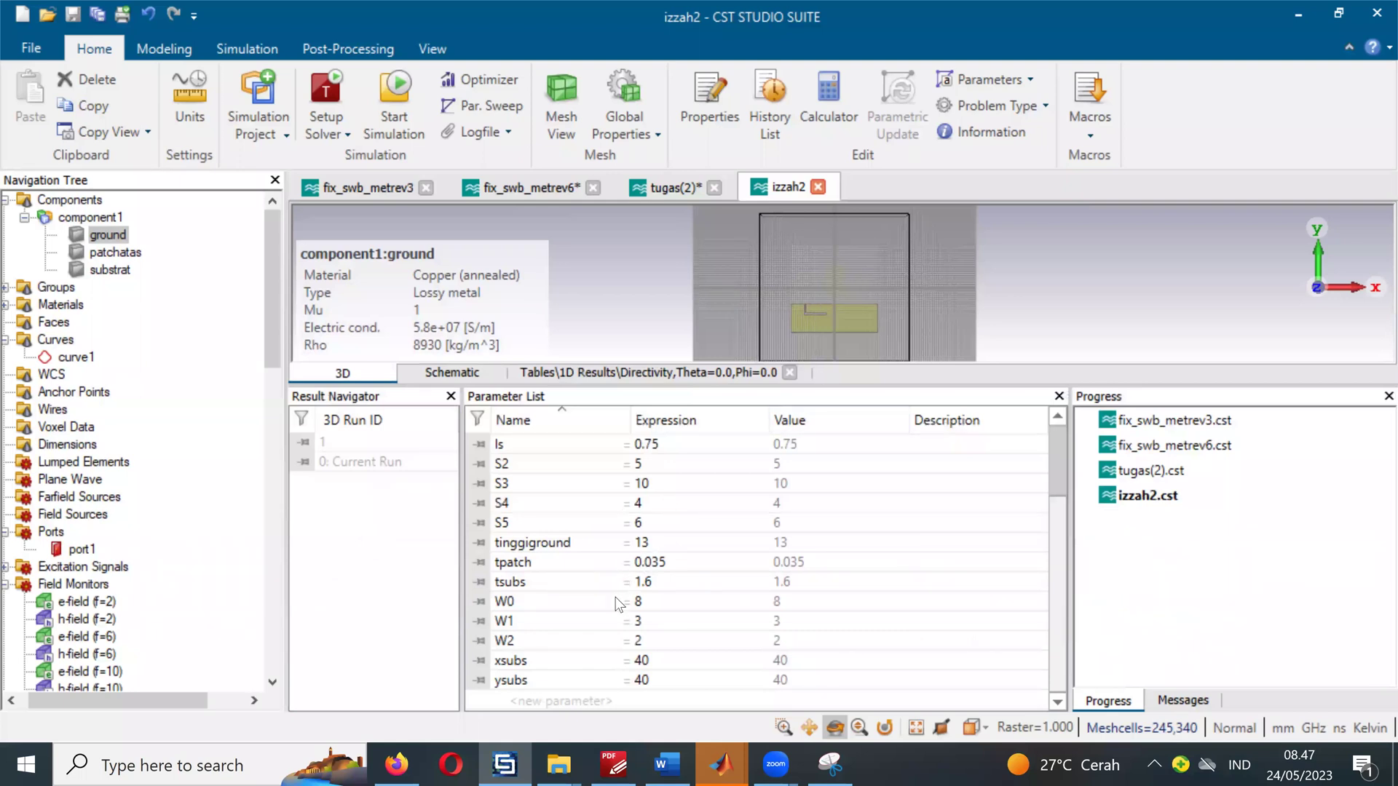
double_click(638, 607)
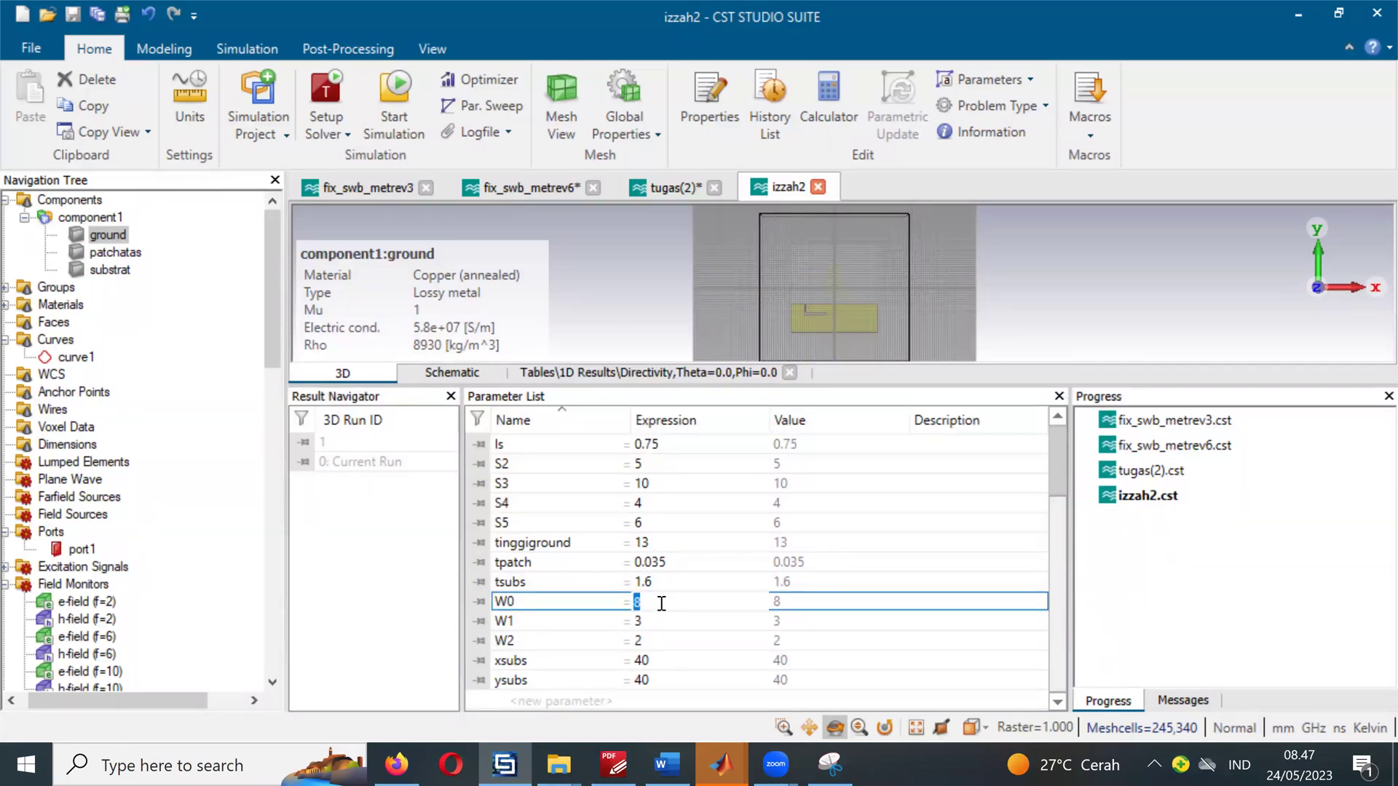
text(15)
click(718, 565)
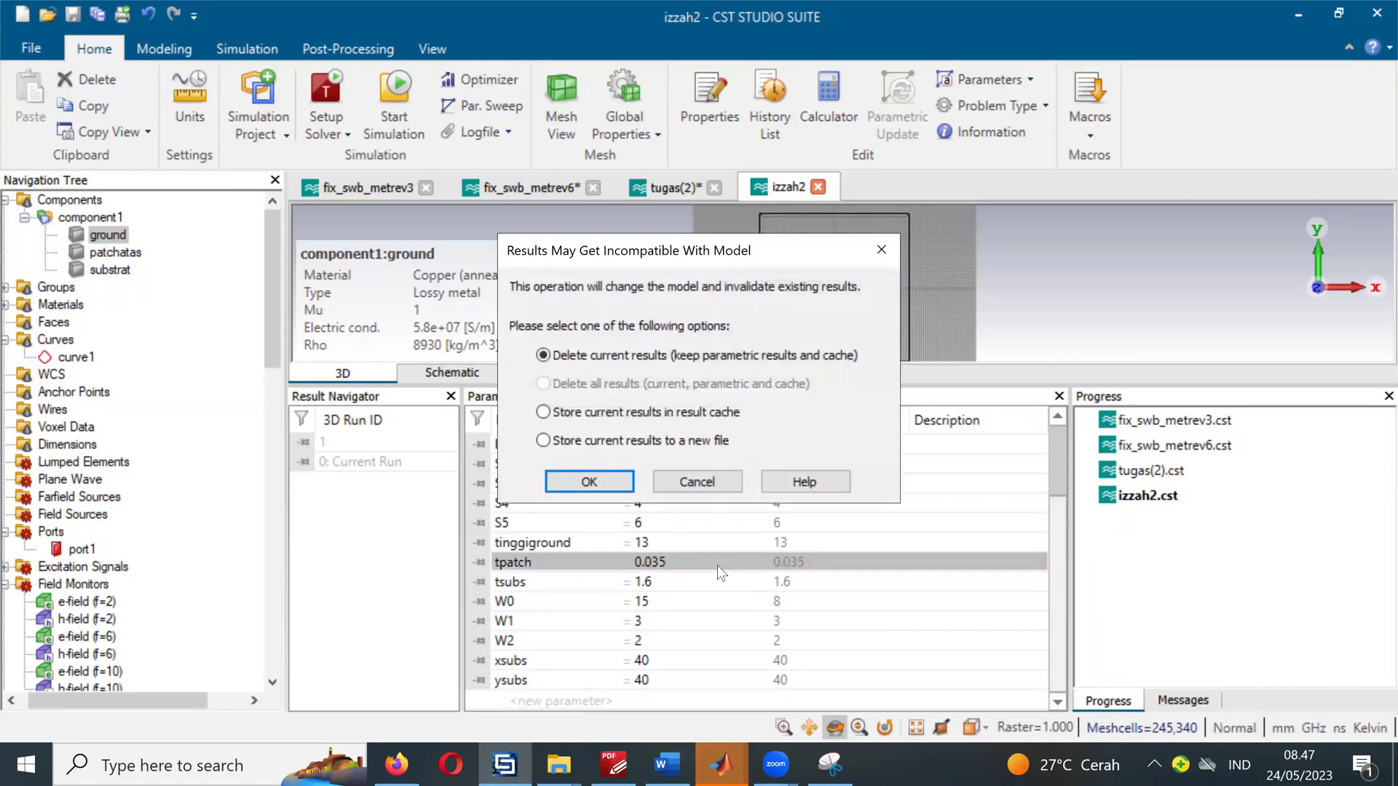
click(610, 485)
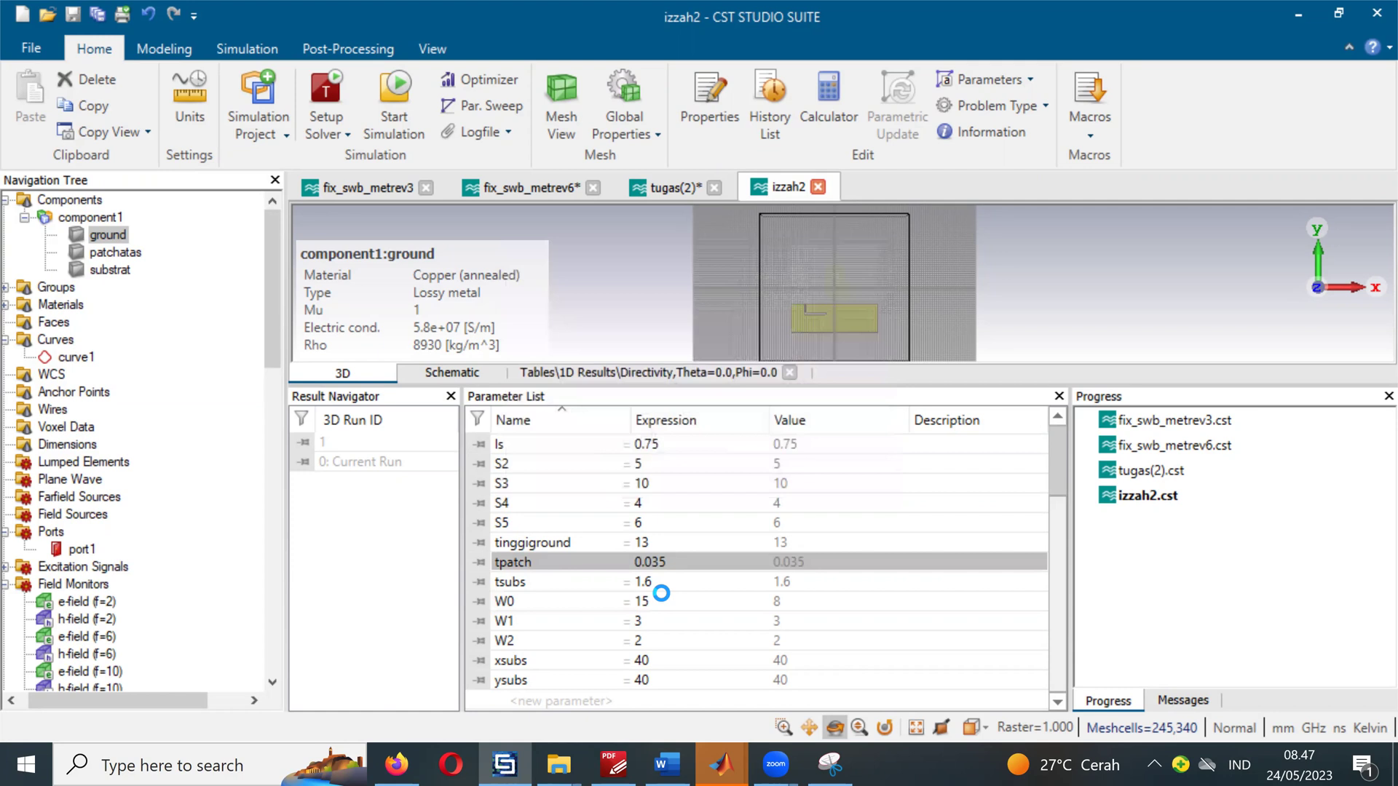
Step: Set the patch length L0 to 17.5 and run a parametric update of the model
click(669, 484)
click(668, 483)
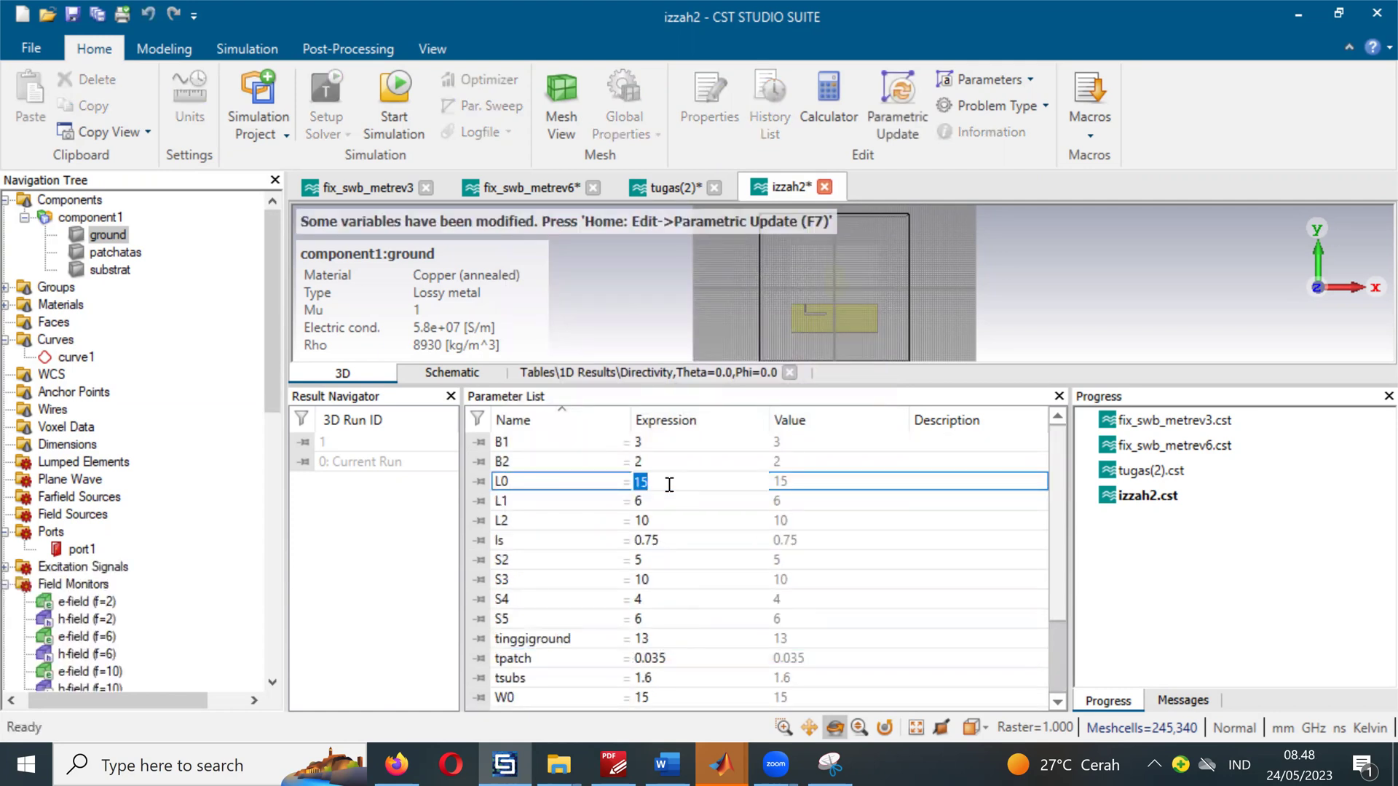
text(17)
click(678, 537)
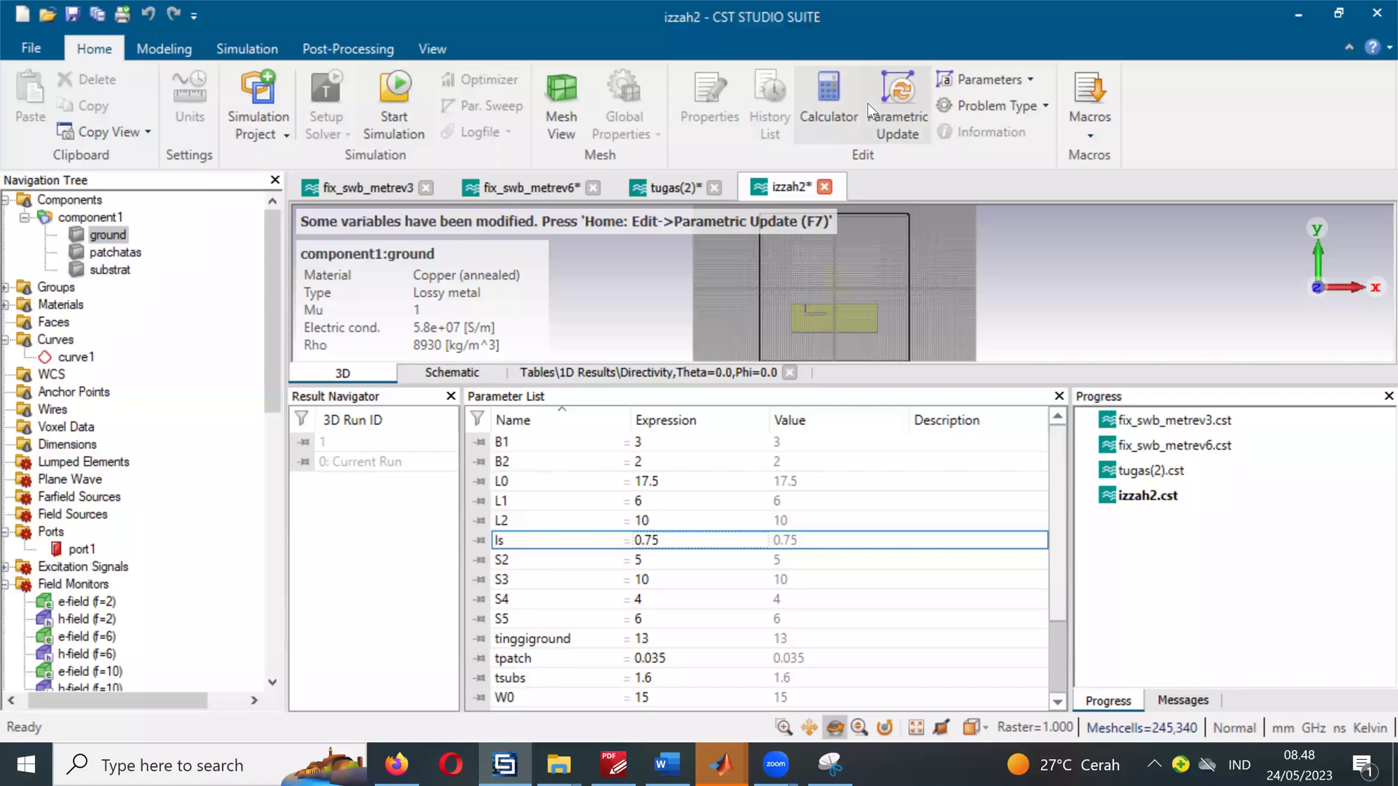
click(897, 105)
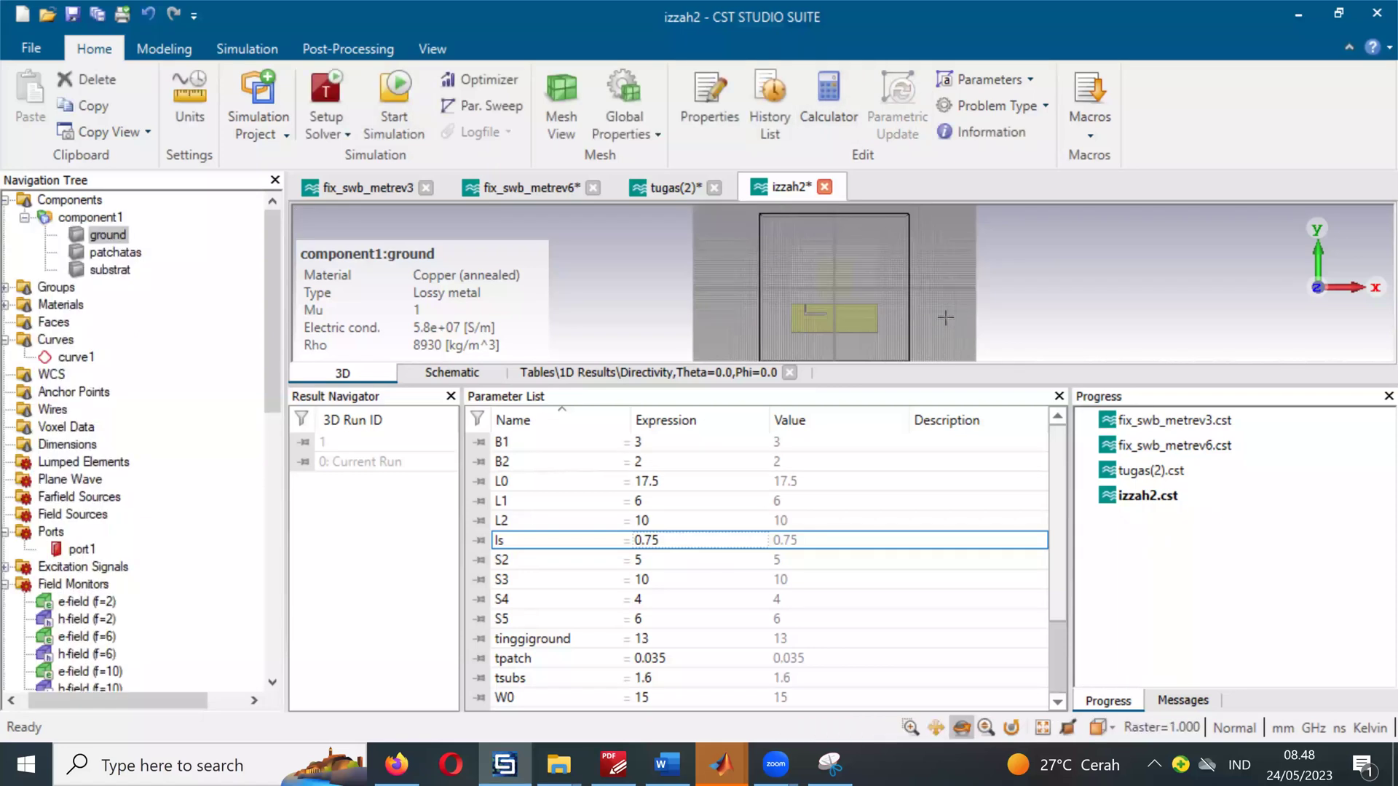
Step: Examine the updated patch up close, and compare it with the Antenna 1 geometry figure in the PDF paper, including its bevel dimensions
click(79, 214)
drag(795, 247, 798, 277)
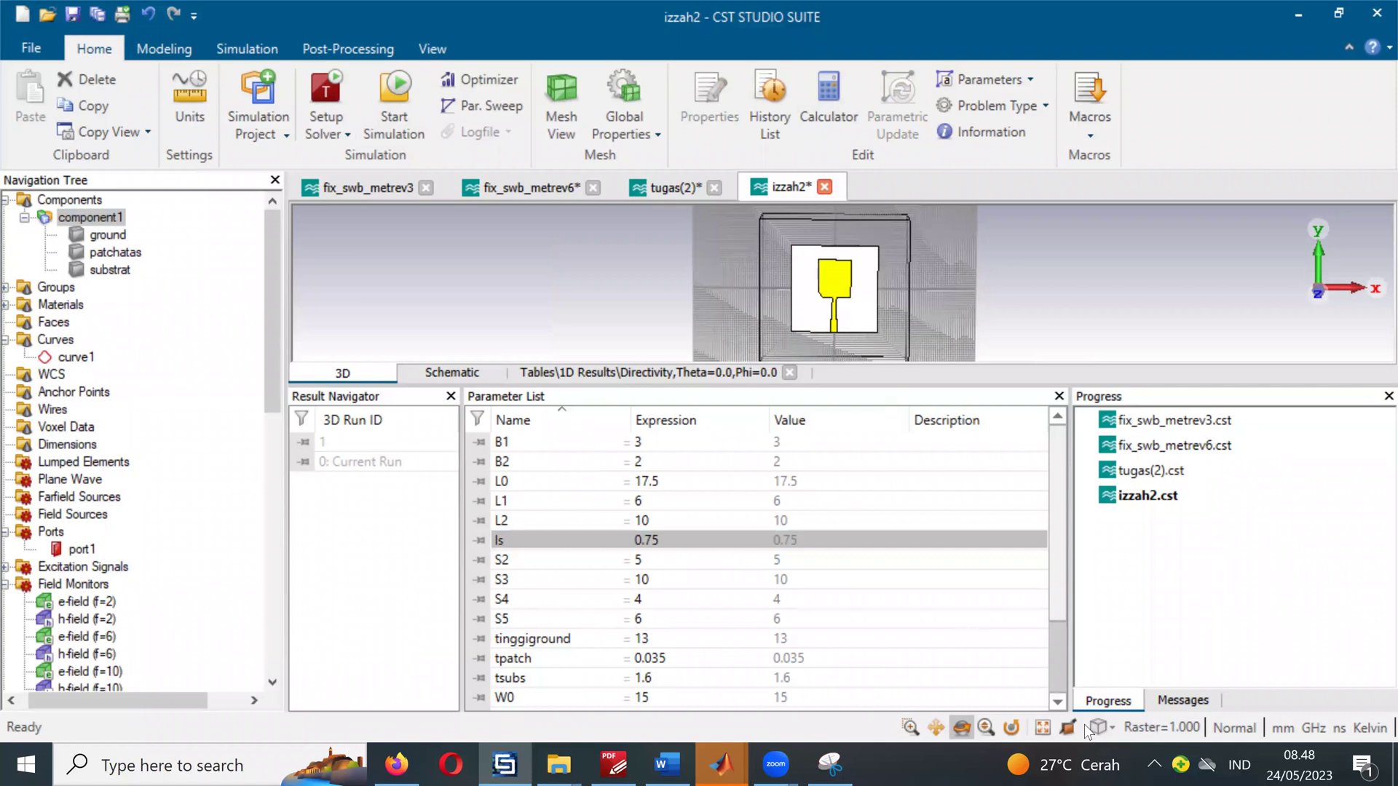
click(919, 719)
drag(771, 248, 888, 321)
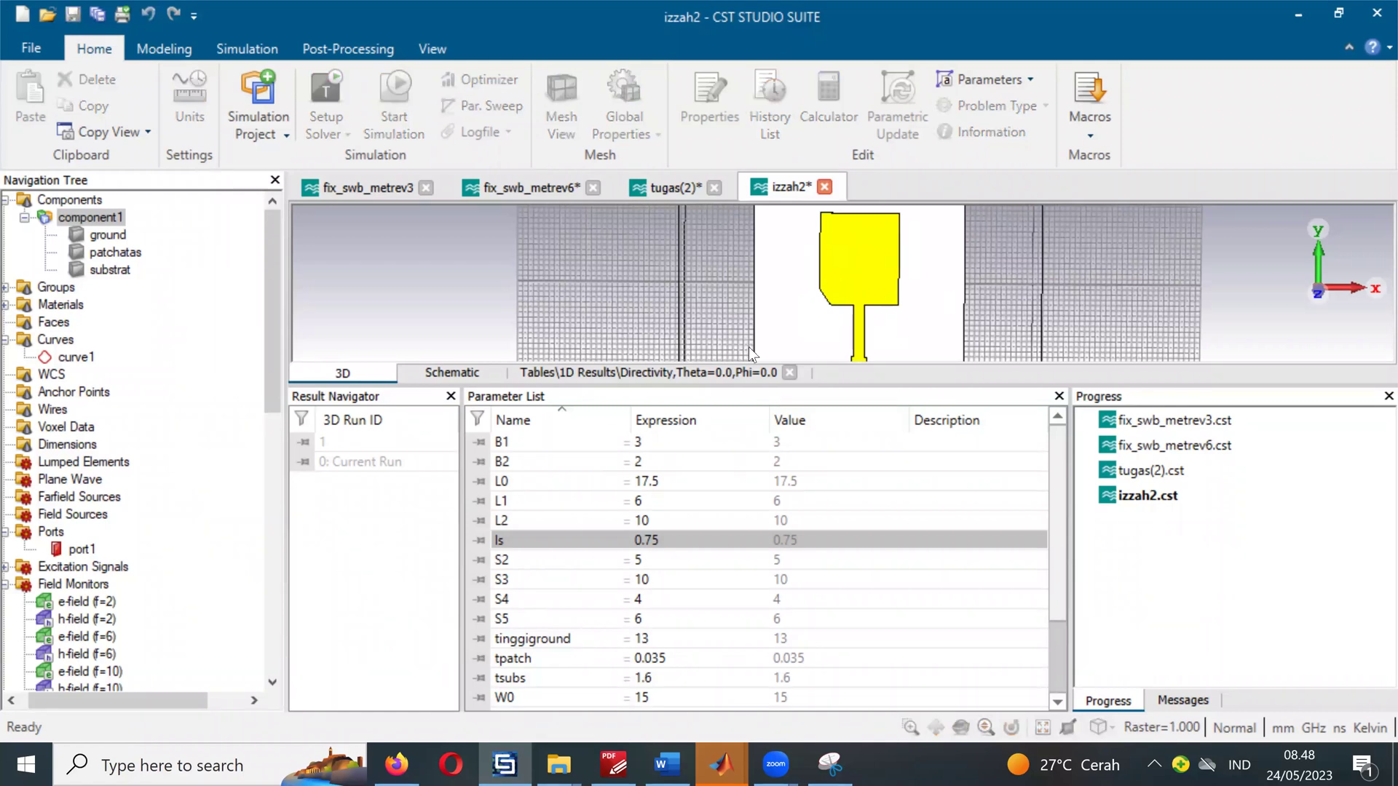
scroll(645, 604, down, 2)
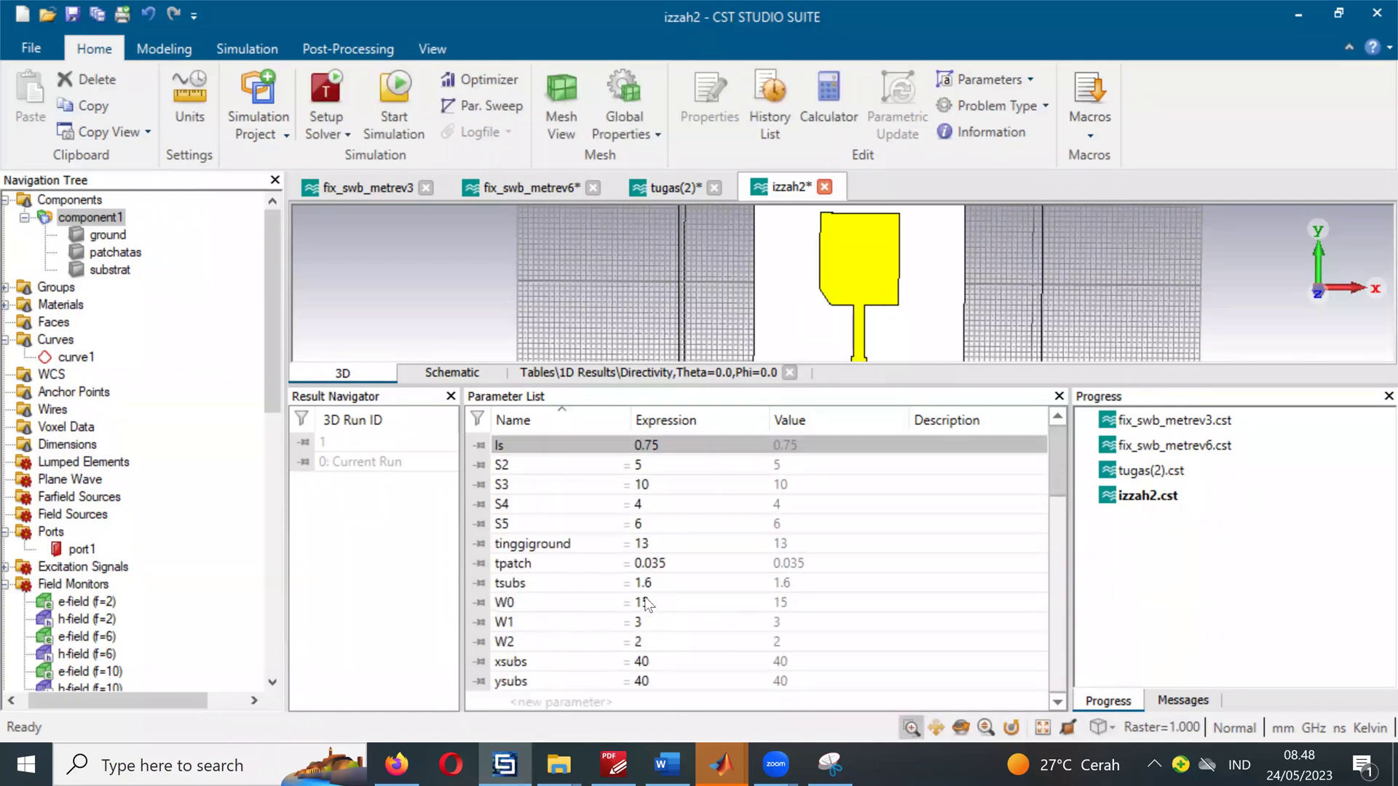
click(614, 765)
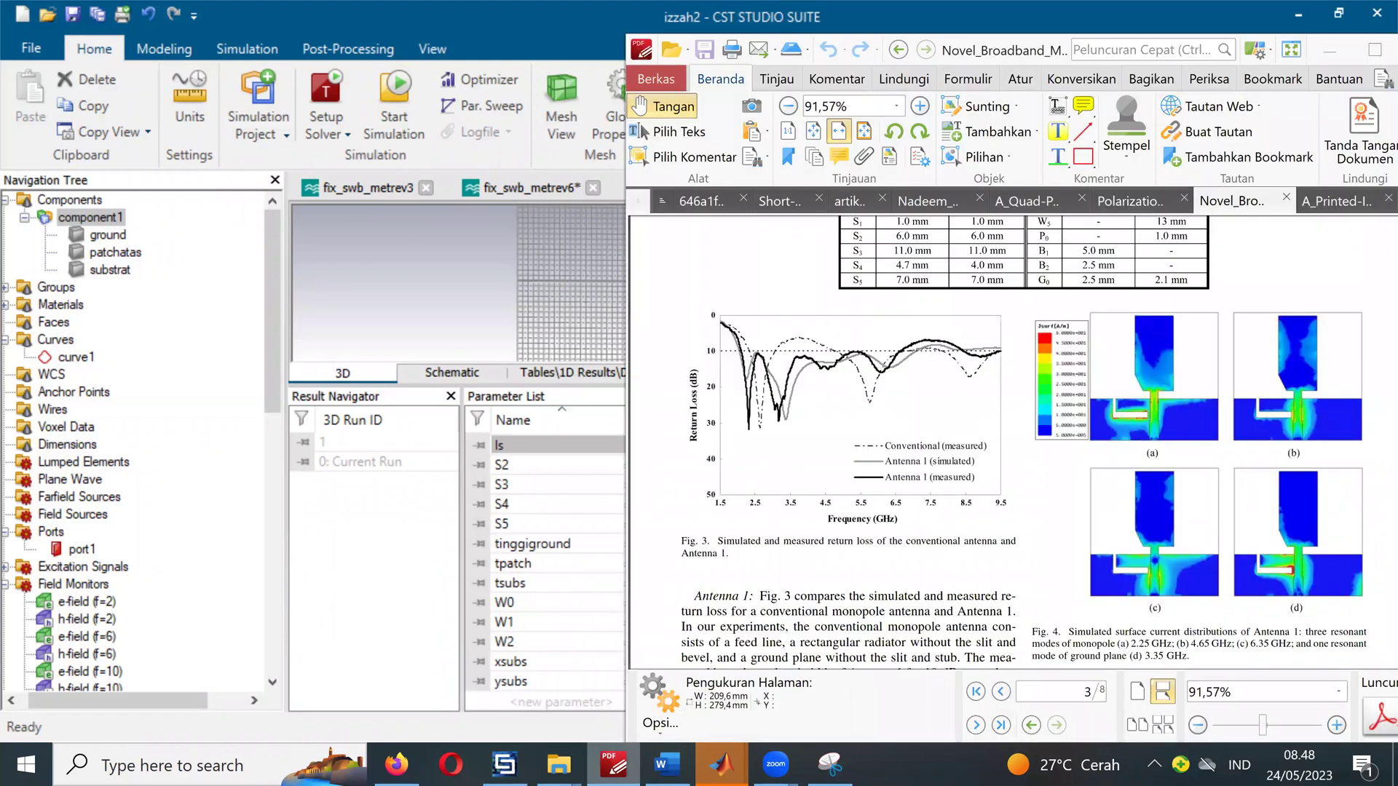
scroll(922, 576, up, 10)
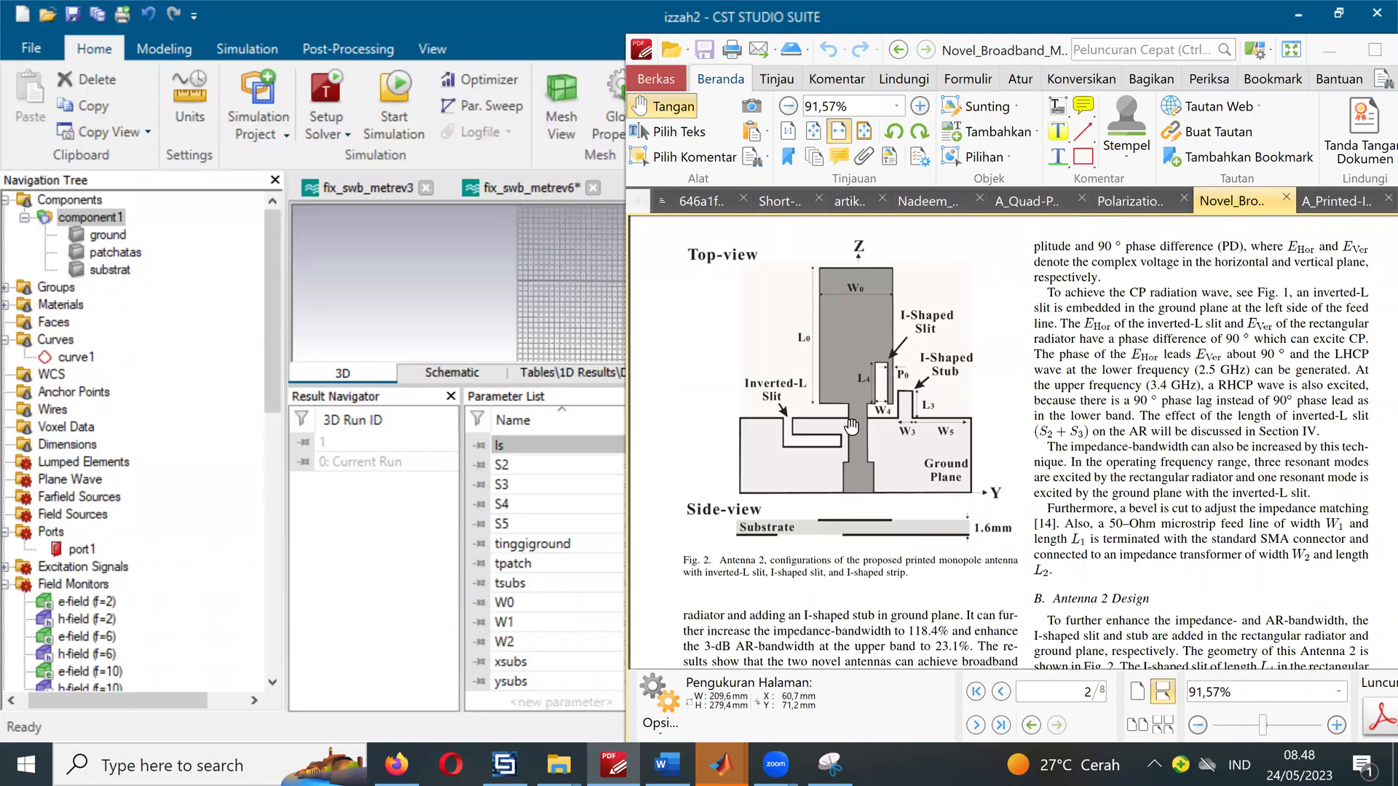
scroll(831, 432, up, 3)
scroll(831, 432, up, 10)
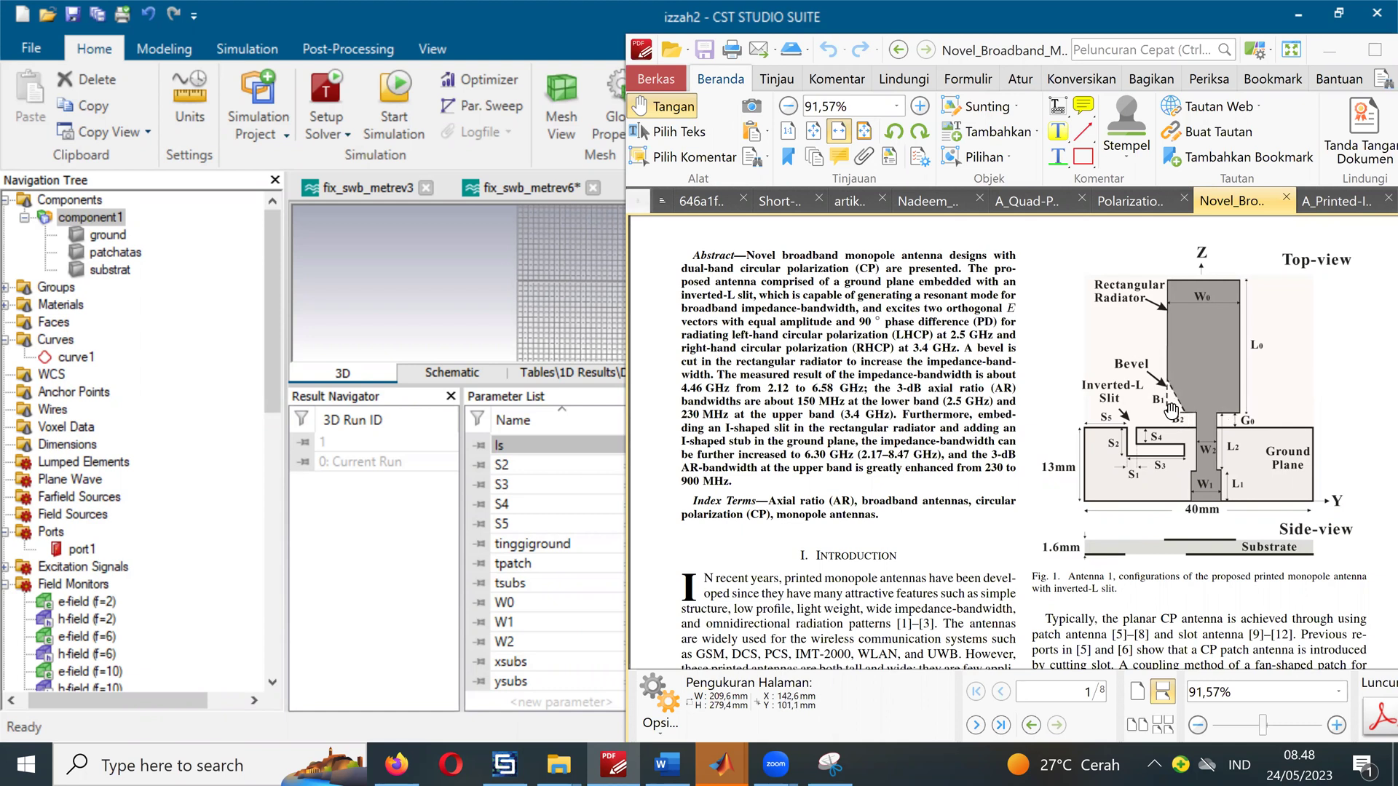
Step: Back in CST Studio Suite, set the bevel parameter B2 to 4 and update the model
click(539, 484)
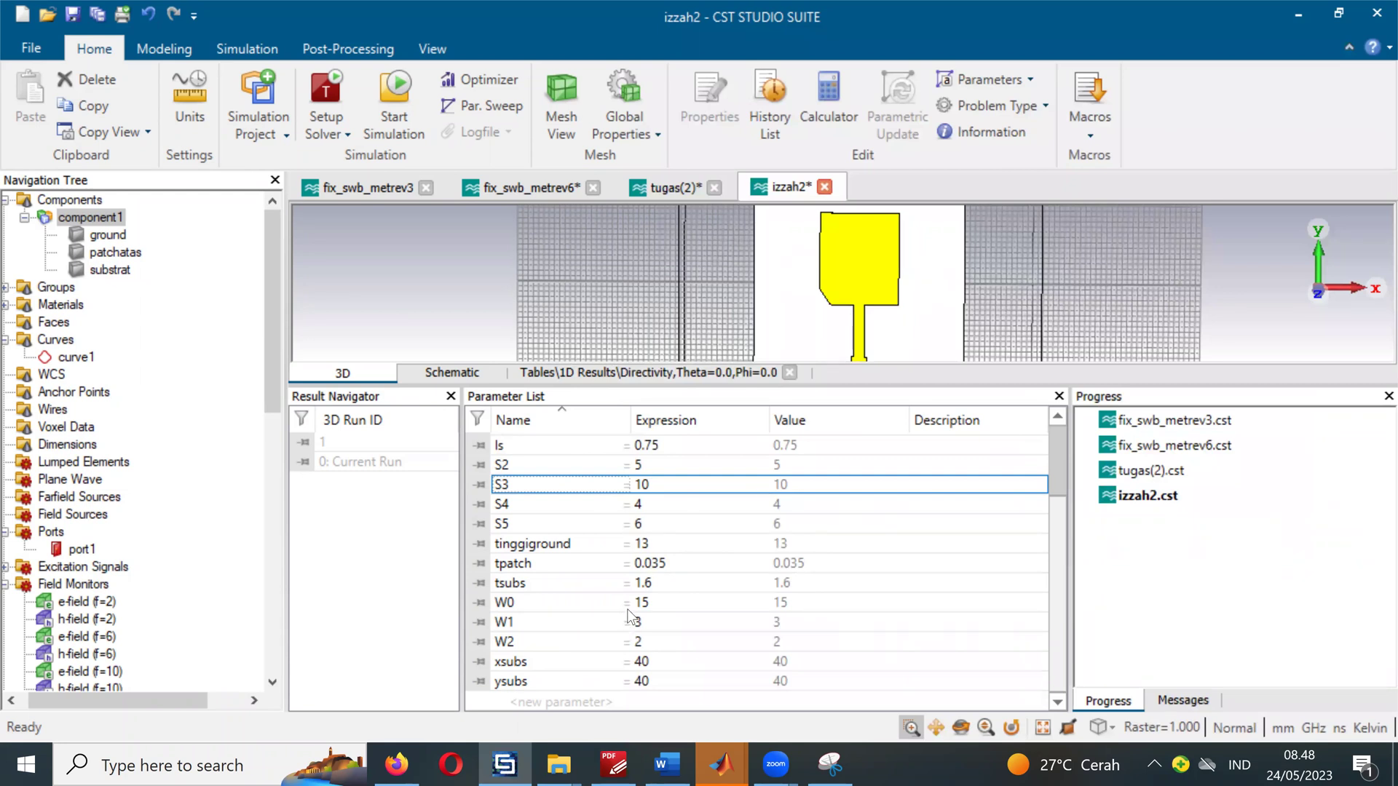
scroll(626, 611, up, 2)
click(677, 442)
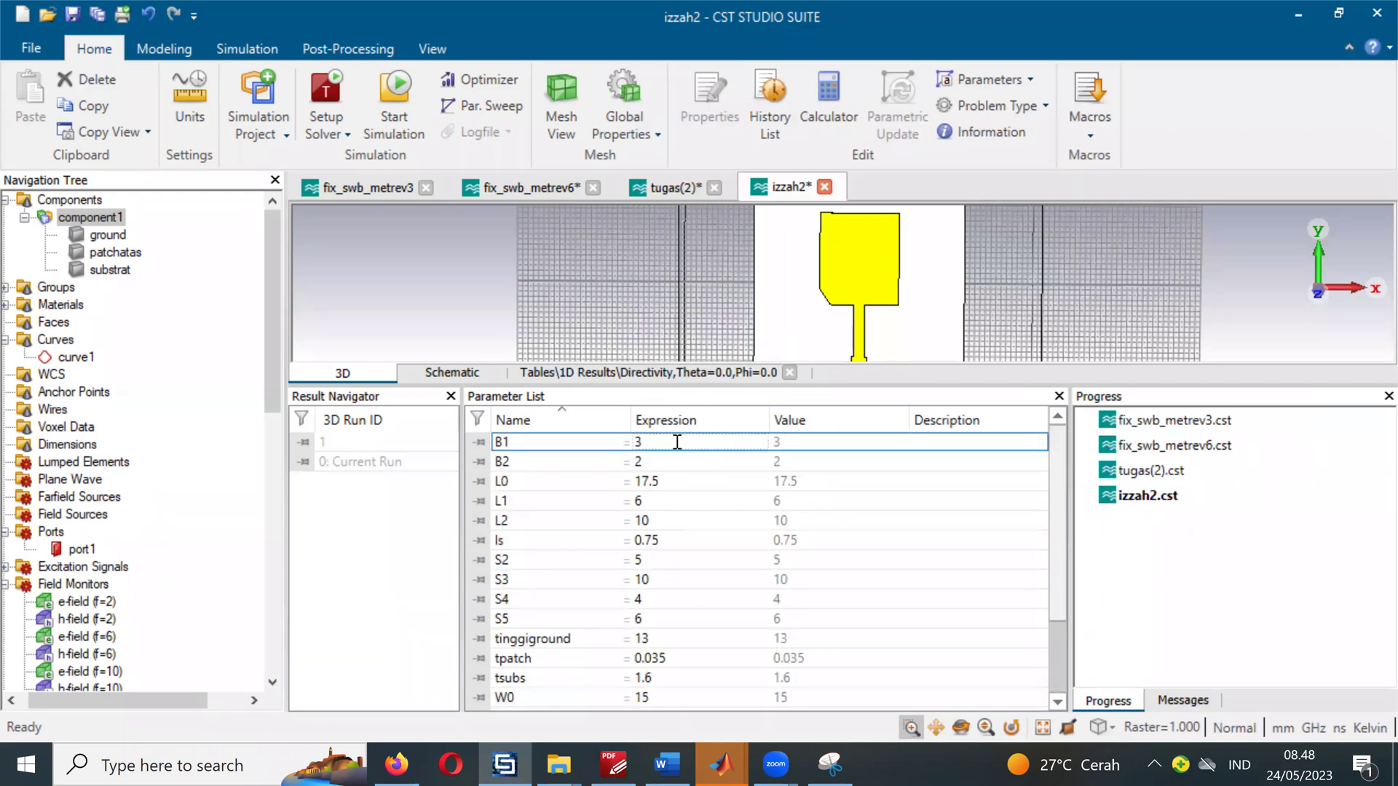
double_click(652, 457)
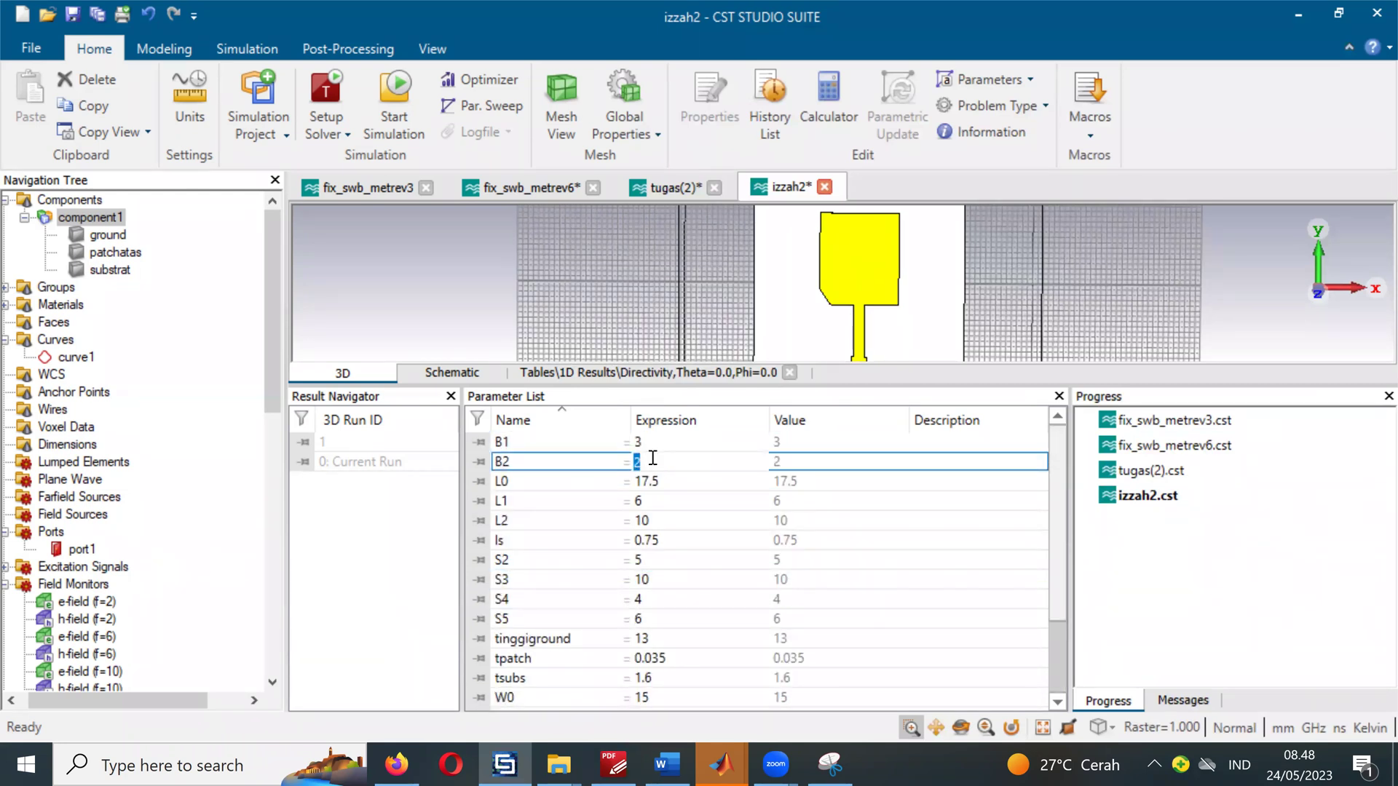
text(4)
click(664, 543)
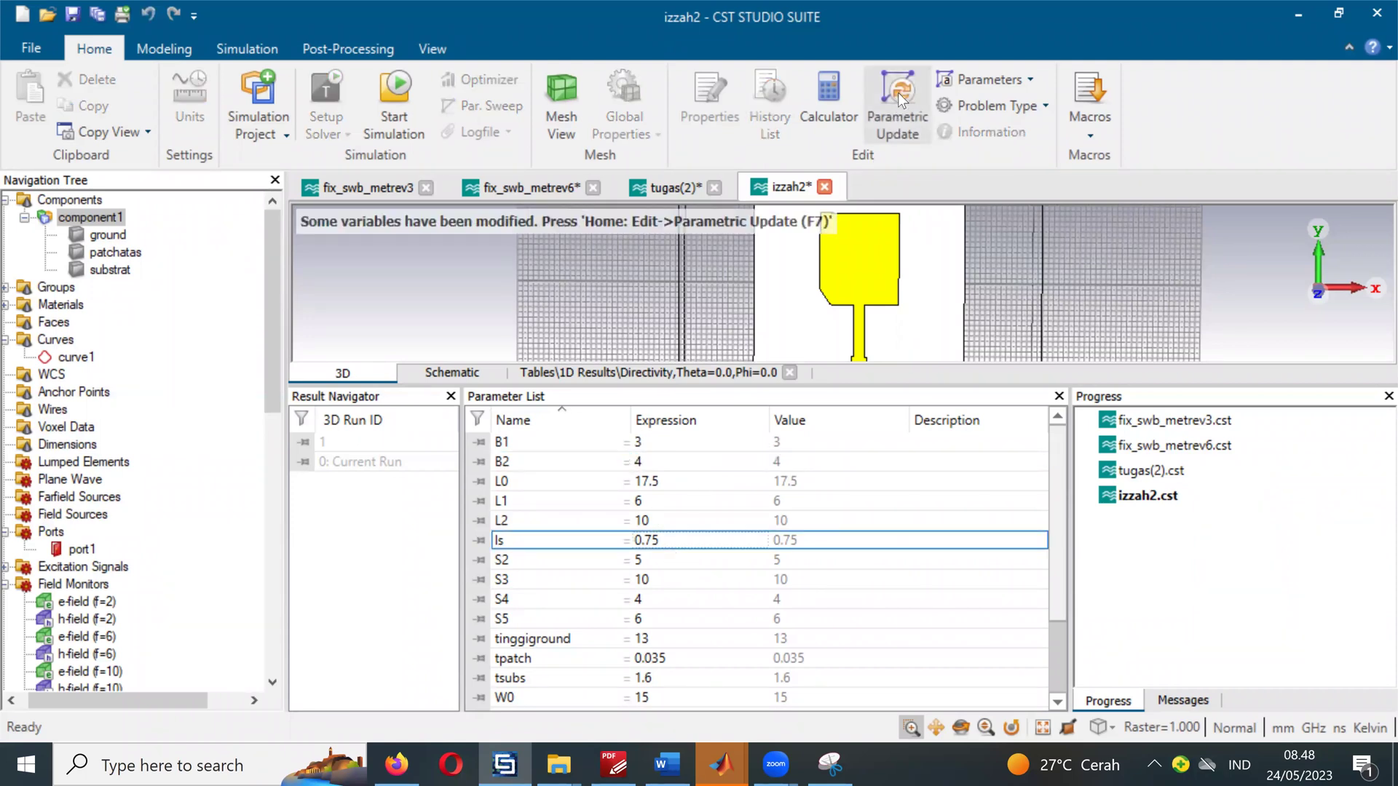
key(F7)
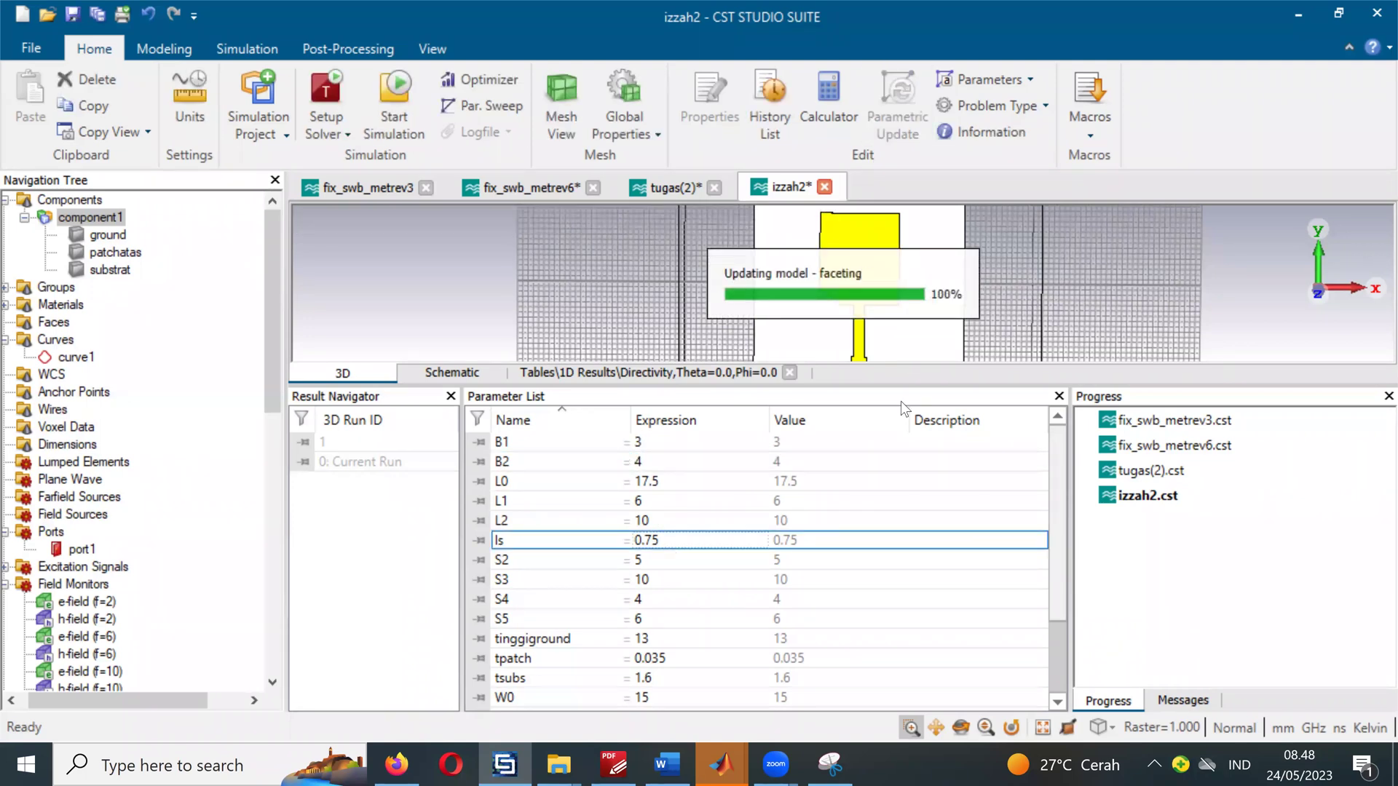
Step: Set the bevel parameter B1 to 8 and update the model
click(661, 438)
click(661, 438)
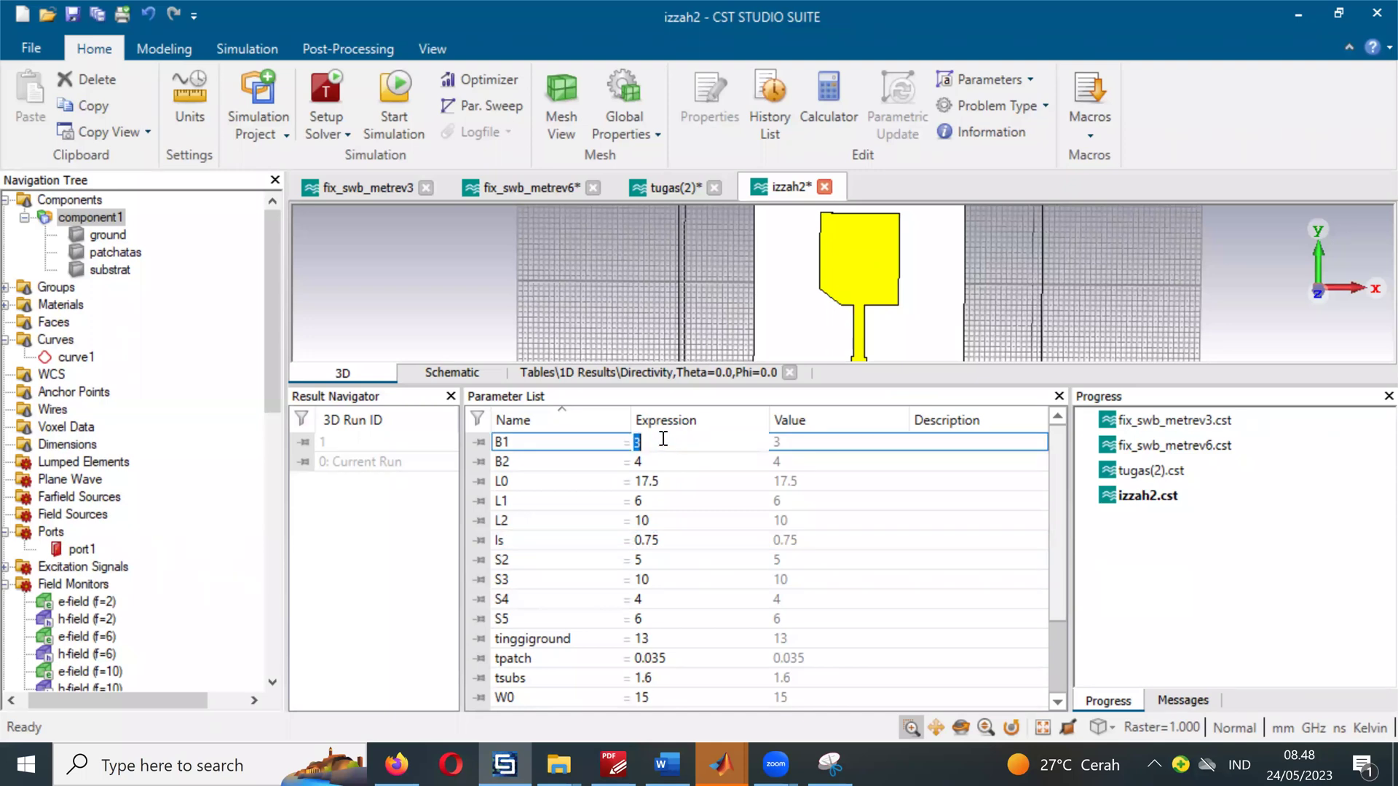
text(8)
click(661, 478)
click(897, 109)
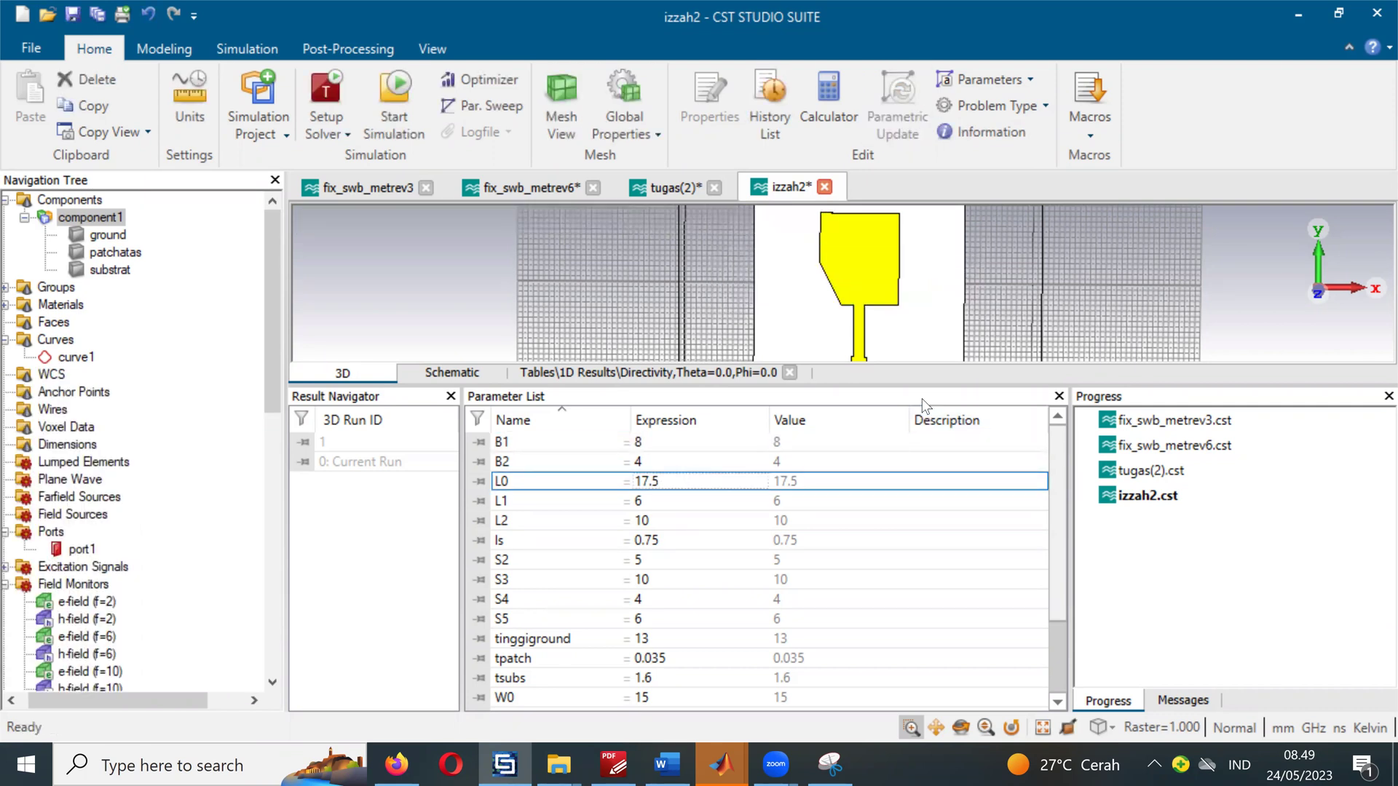
Step: Change the bevel parameter B1 to 7 and update the model again
double_click(678, 437)
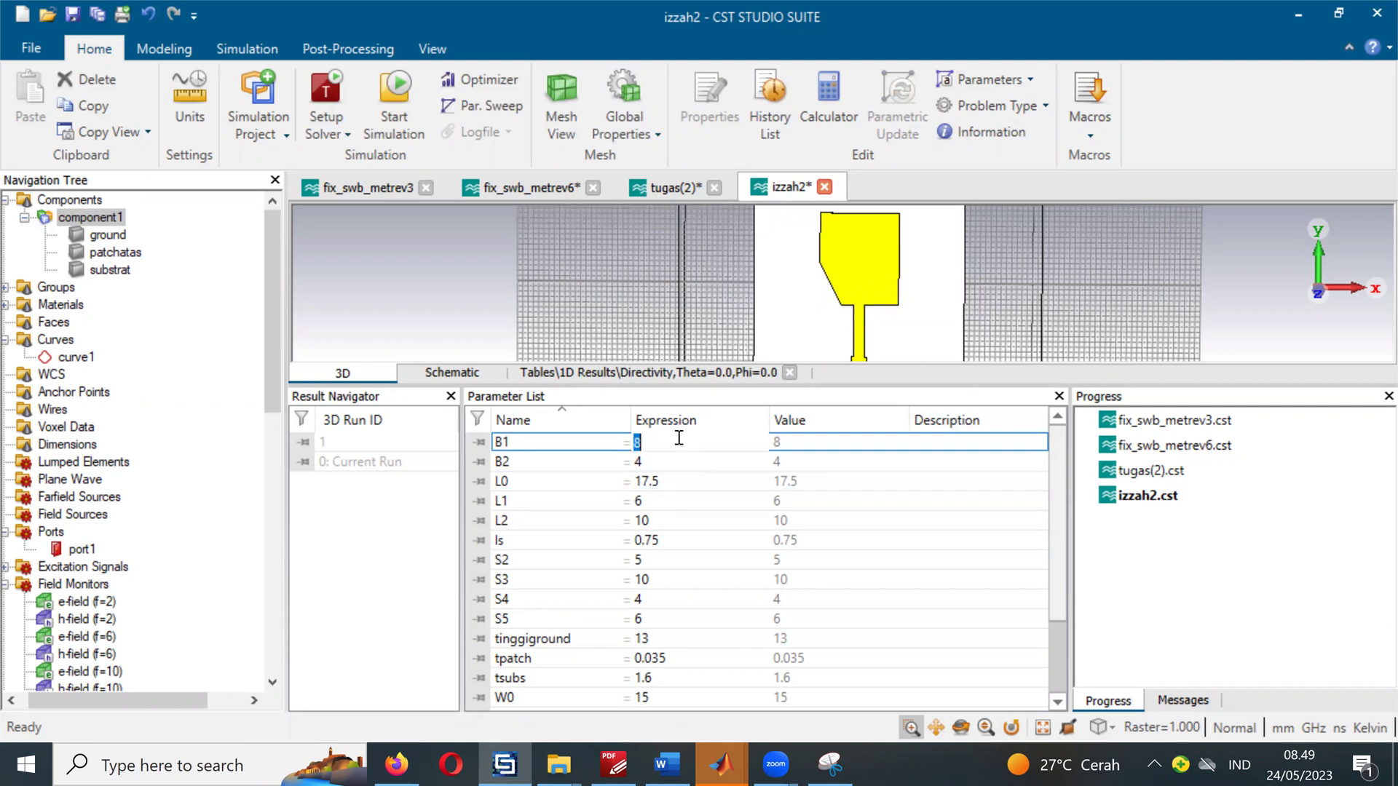
click(670, 521)
click(905, 93)
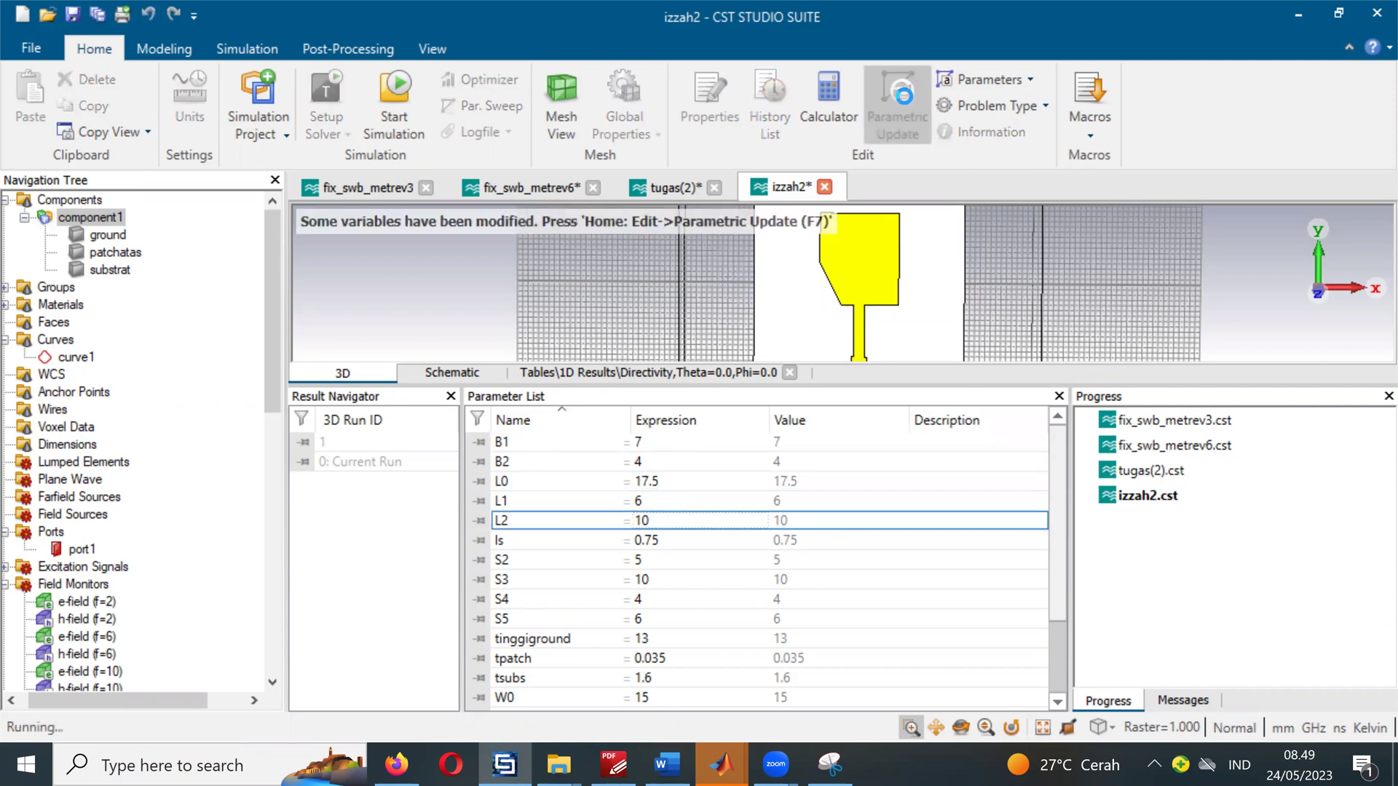
Step: Start the time domain solver for the modified antenna with a hexahedral mesh, -40 dB accuracy and all ports excited
click(328, 102)
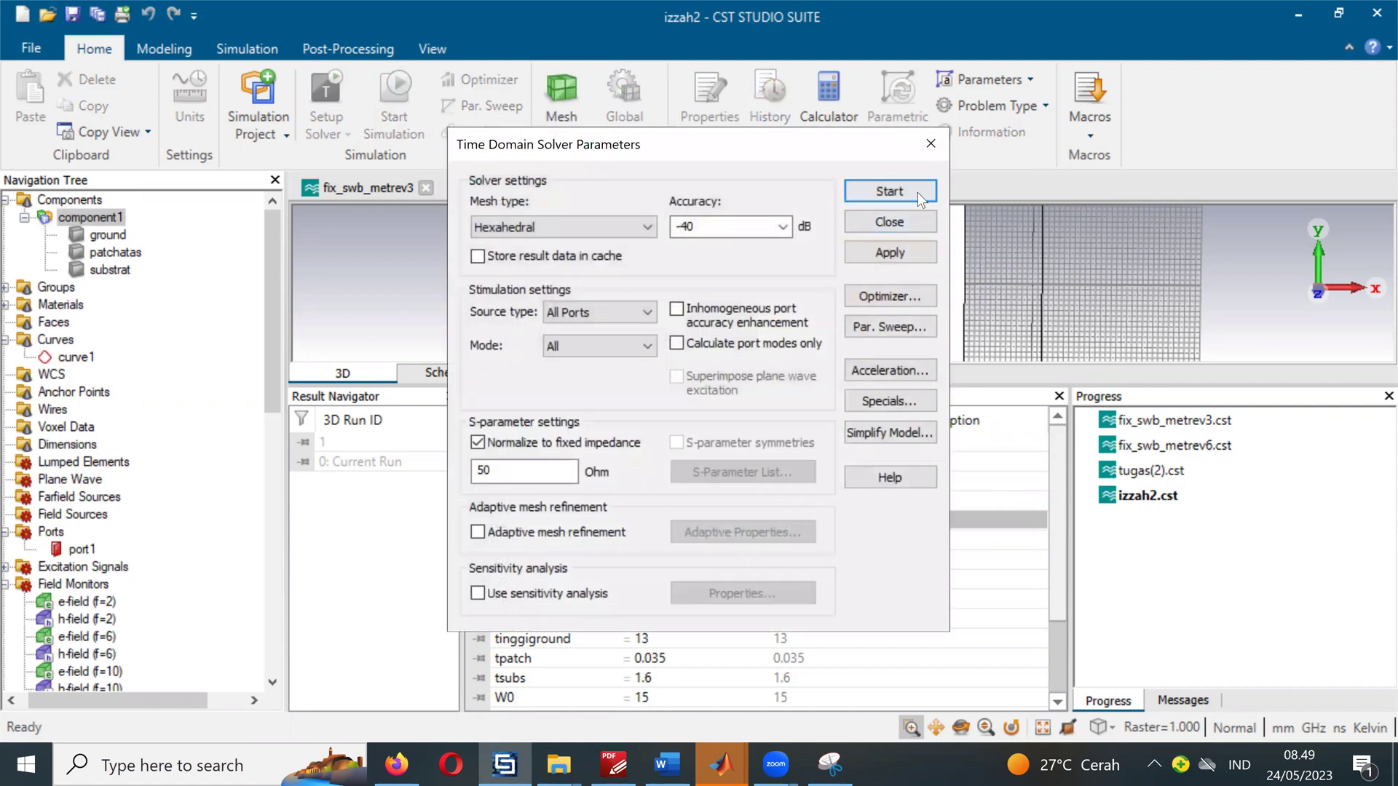
click(926, 143)
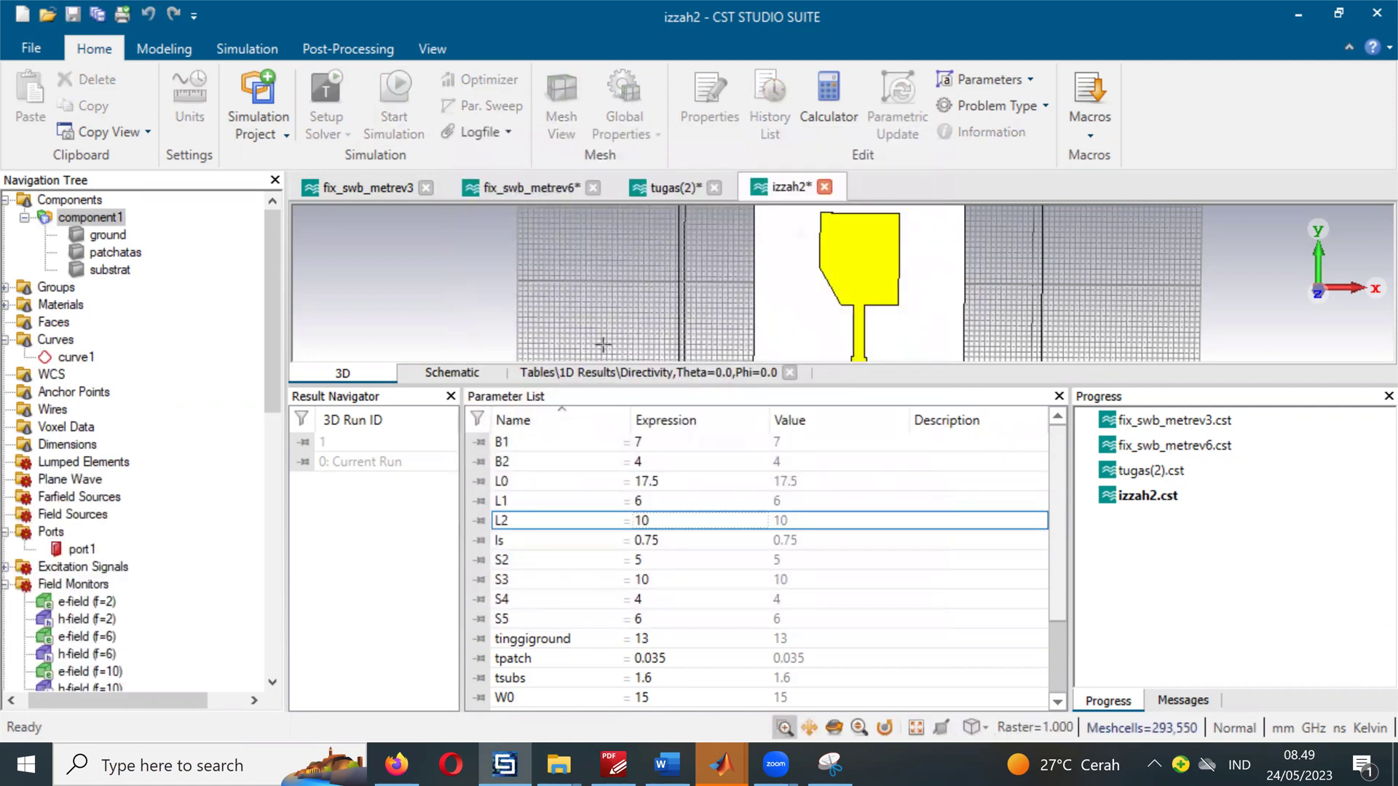
mouse_move(109, 250)
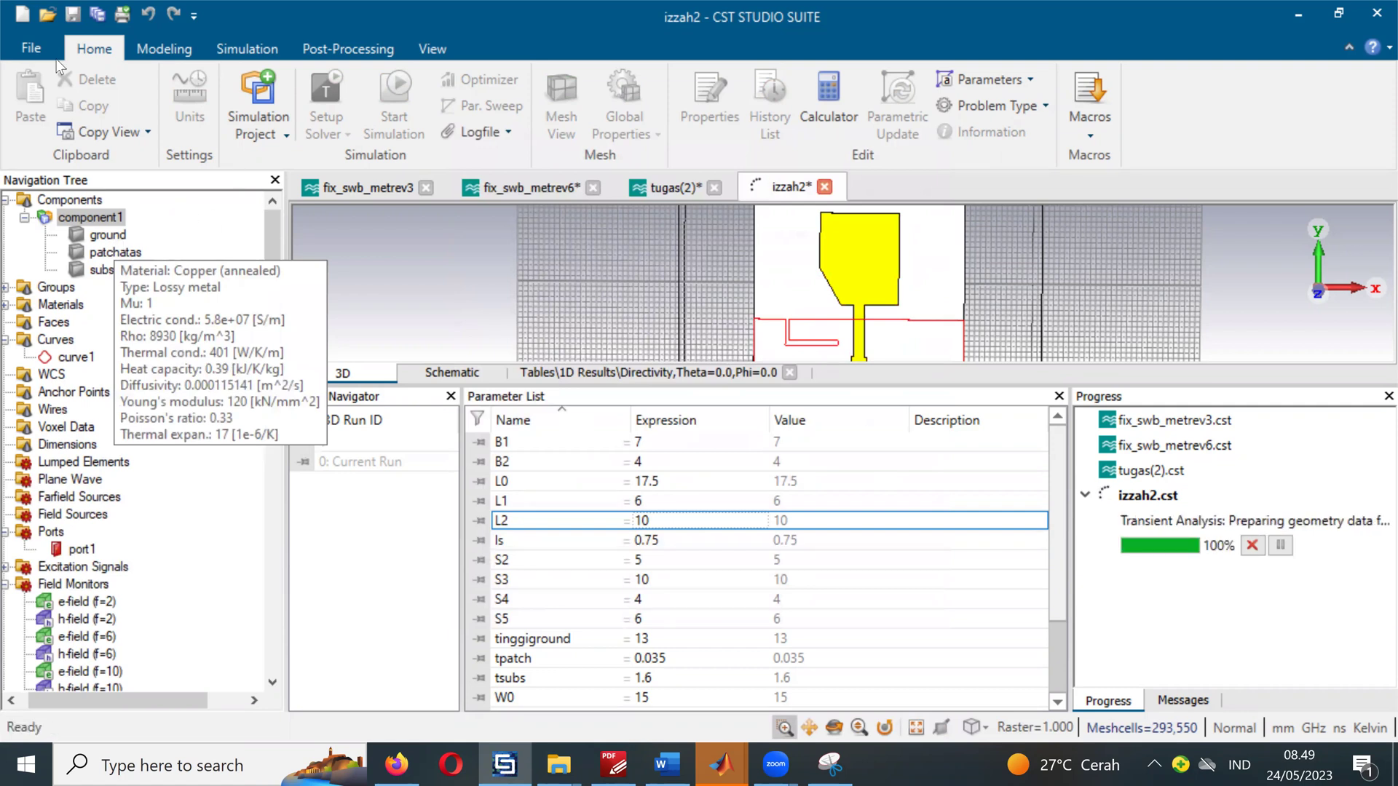
Step: Open the project izzah1.cst from the Downloads folder in a new sheet
click(46, 16)
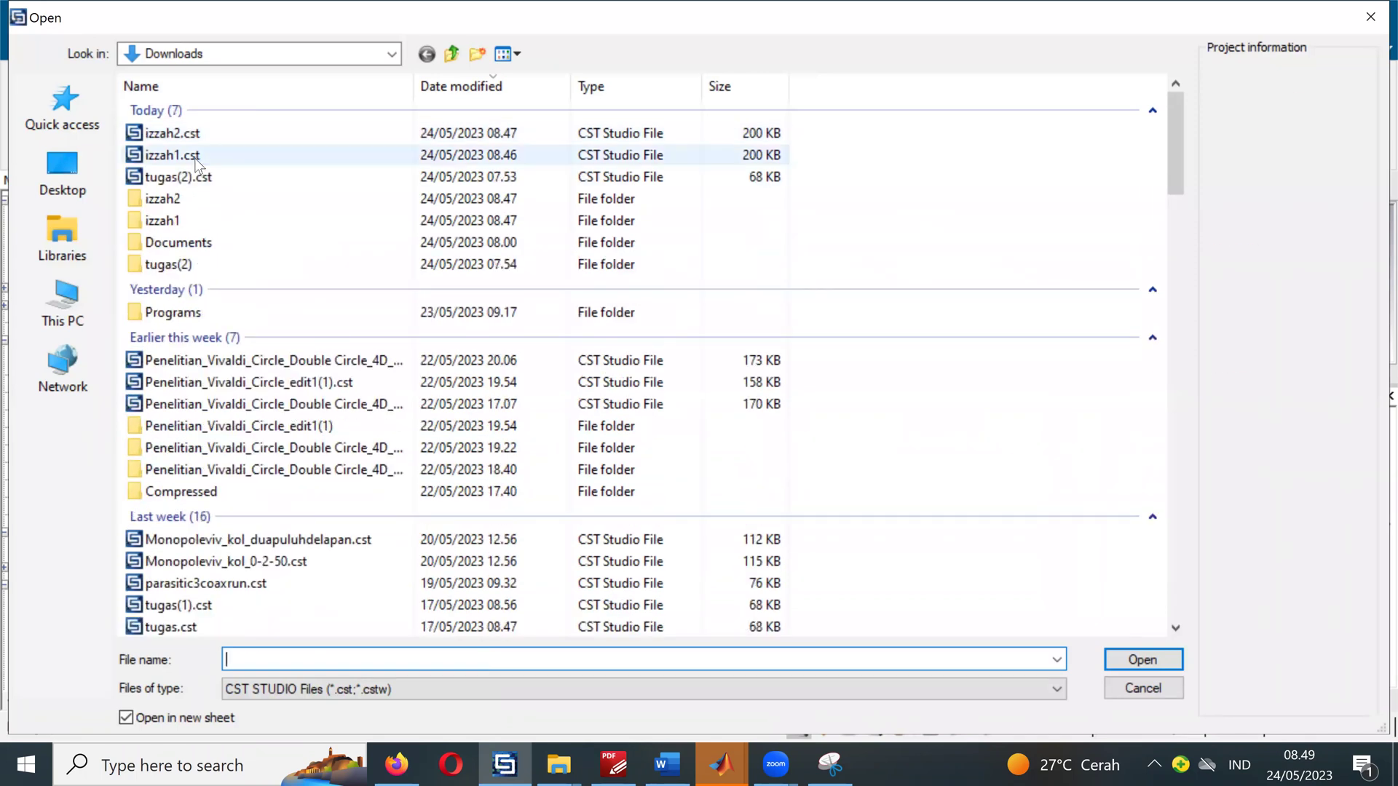
click(182, 155)
key(Return)
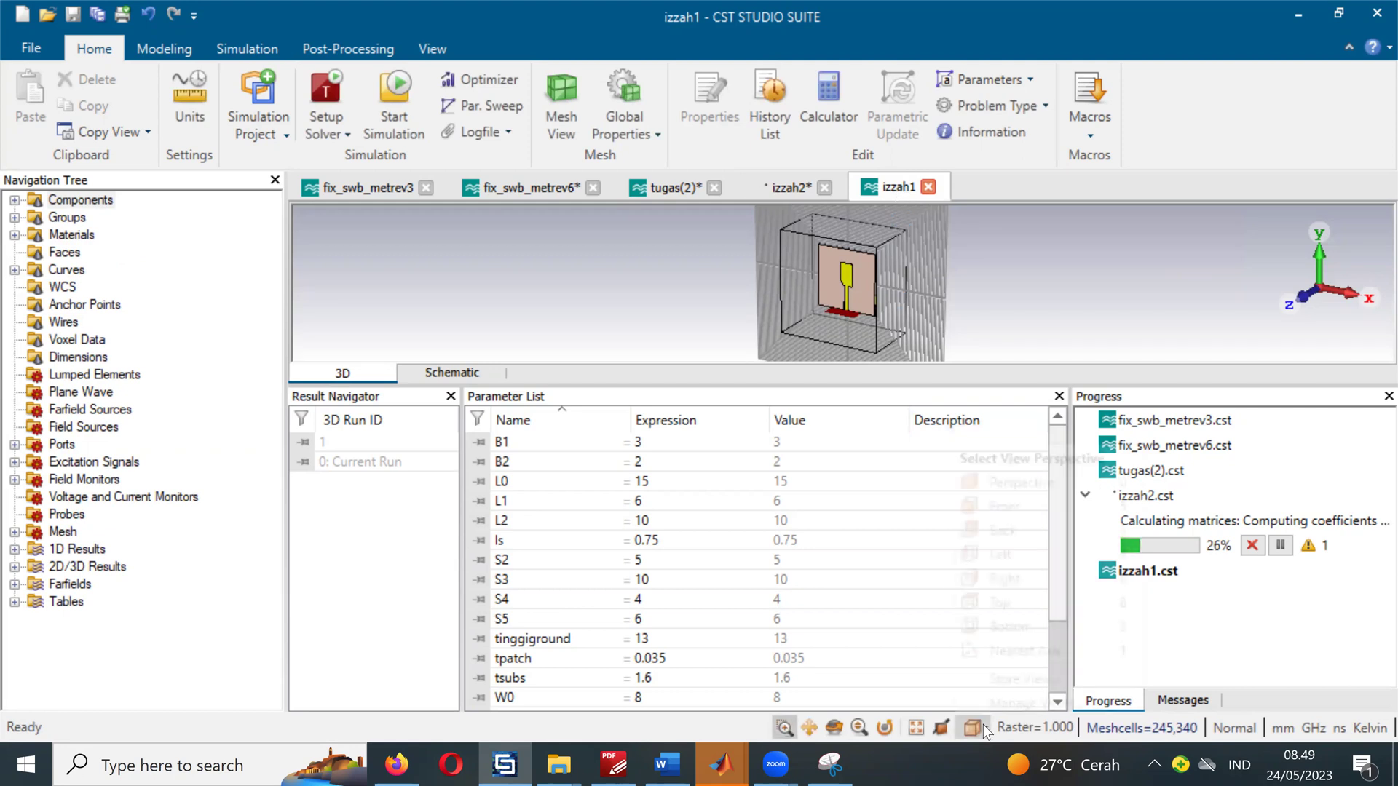
Step: Show the izzah1 antenna model in the Front view, enlarged around the patch and feed line
click(979, 726)
click(1004, 506)
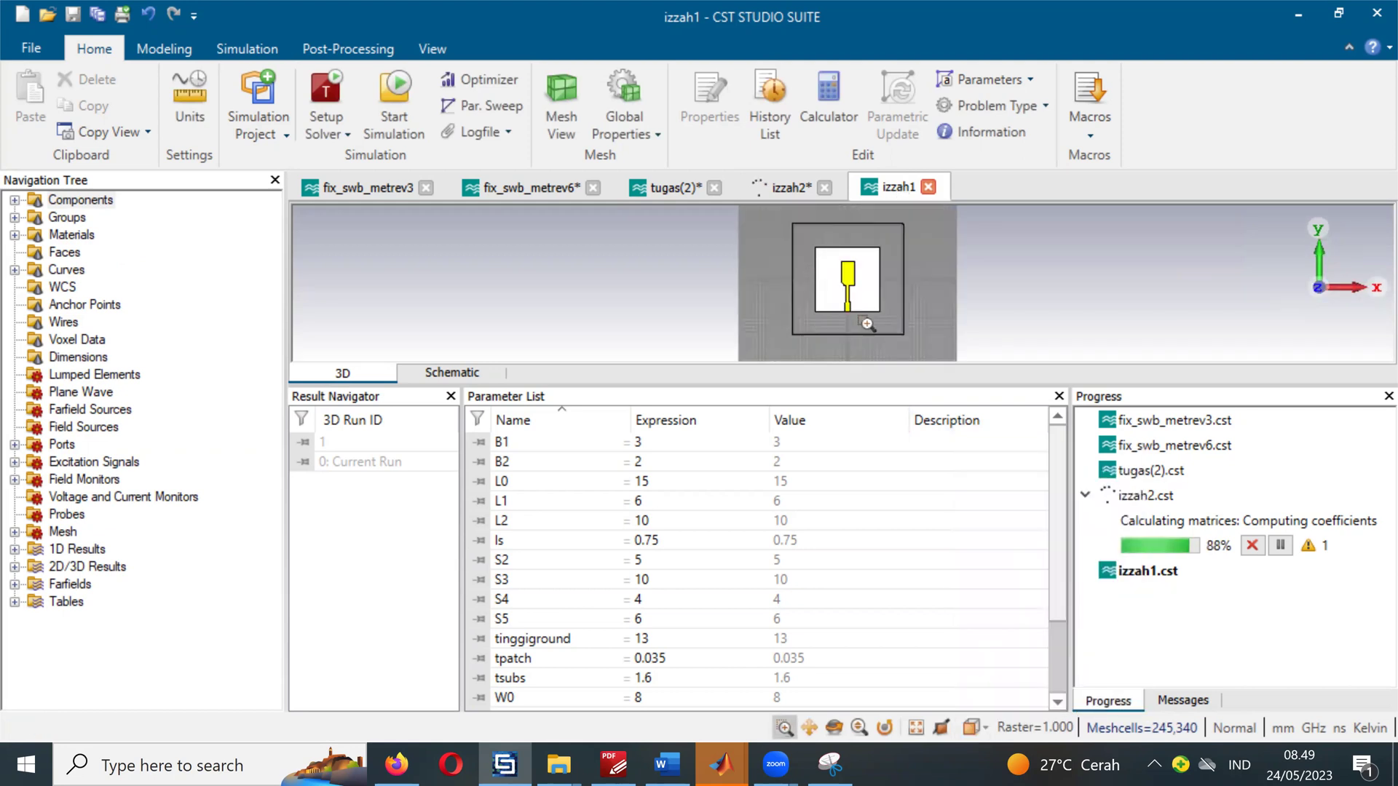
scroll(850, 357, up, 5)
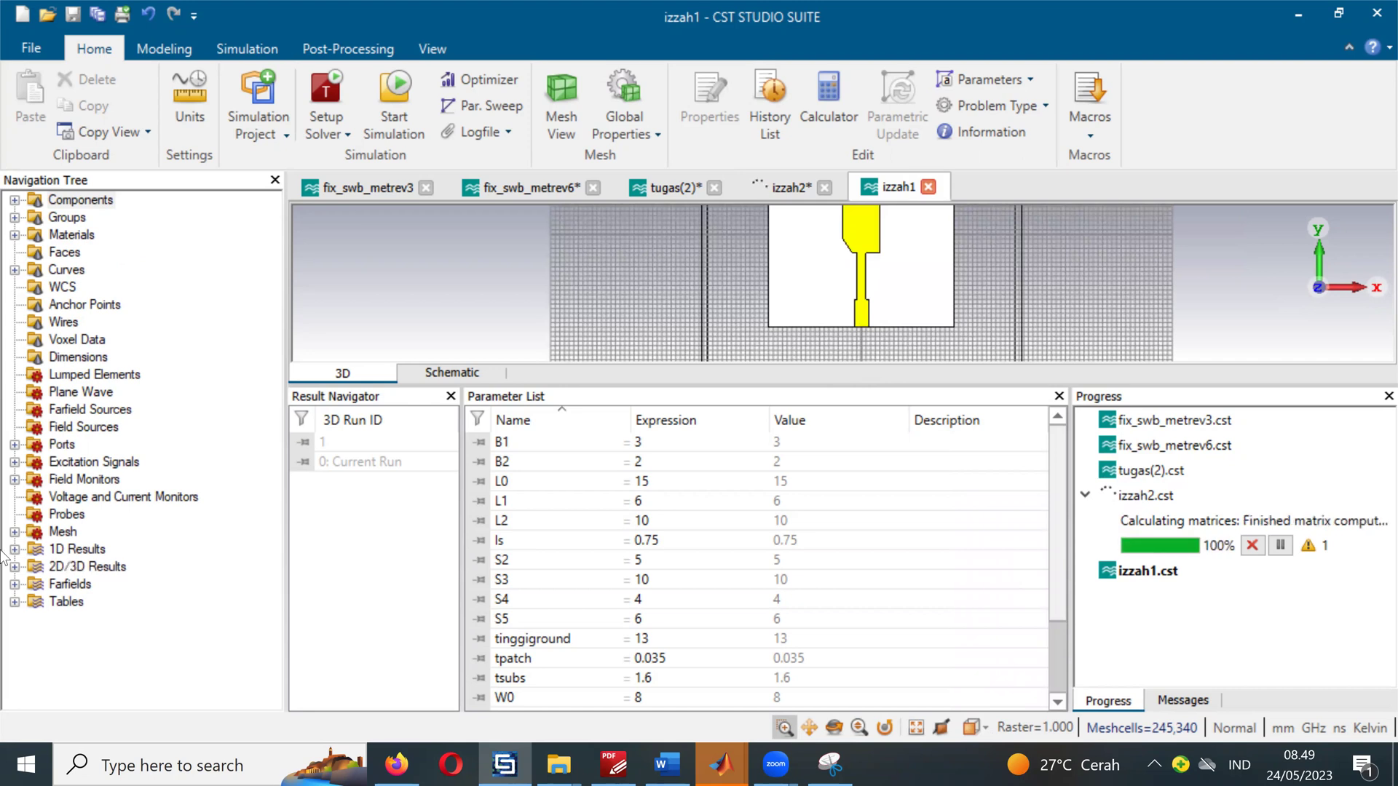
Step: Display the S-Parameters plot from the 1D results of izzah1 in an enlarged plot area
click(18, 564)
double_click(111, 515)
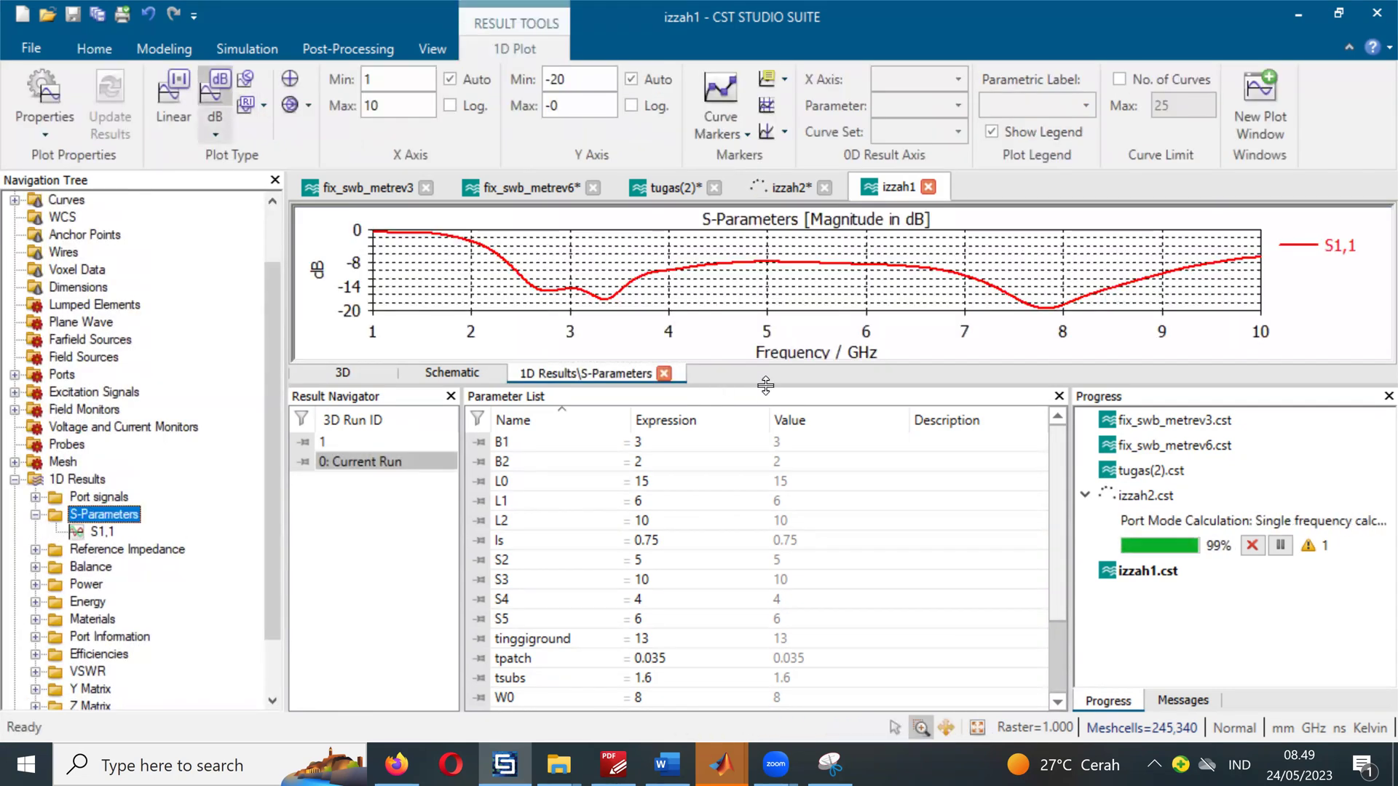
right_click(571, 325)
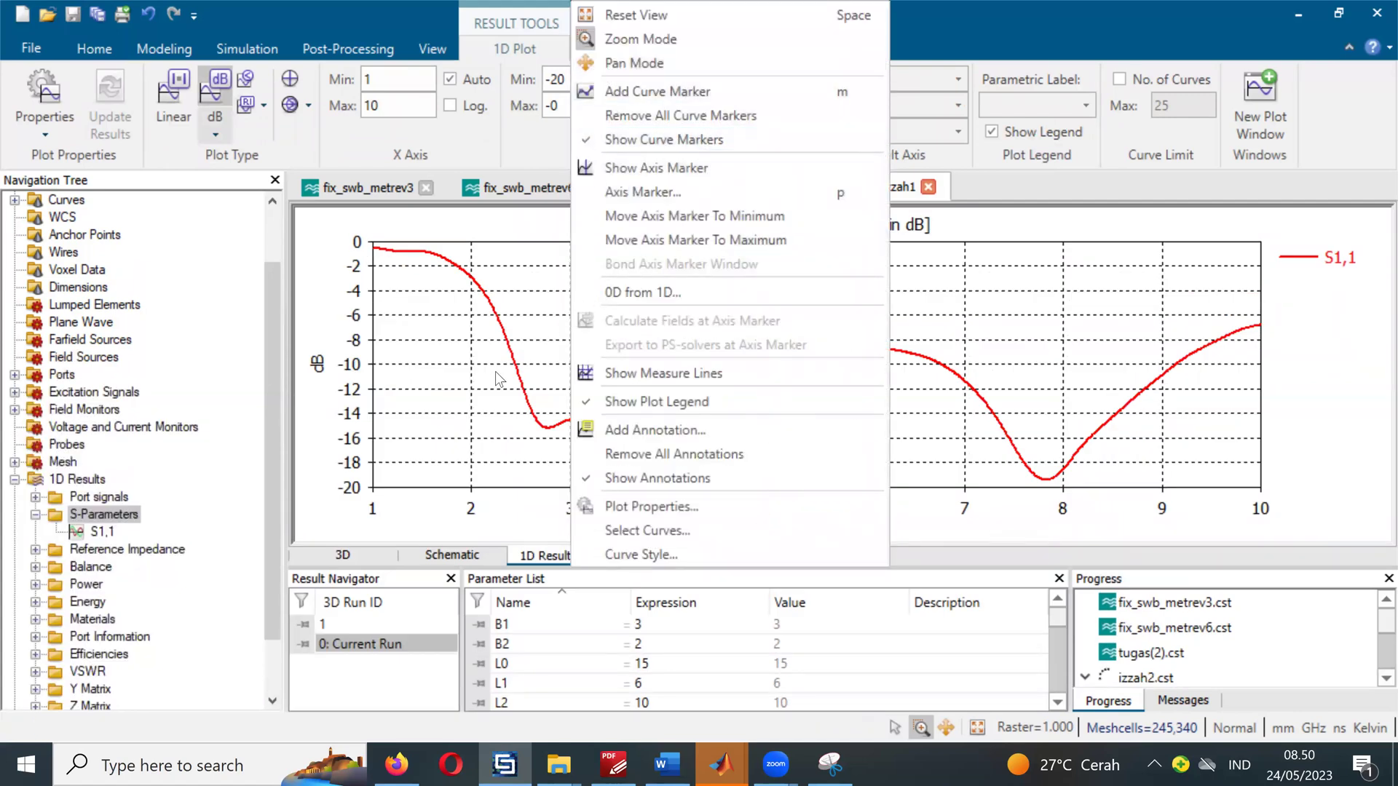
click(430, 348)
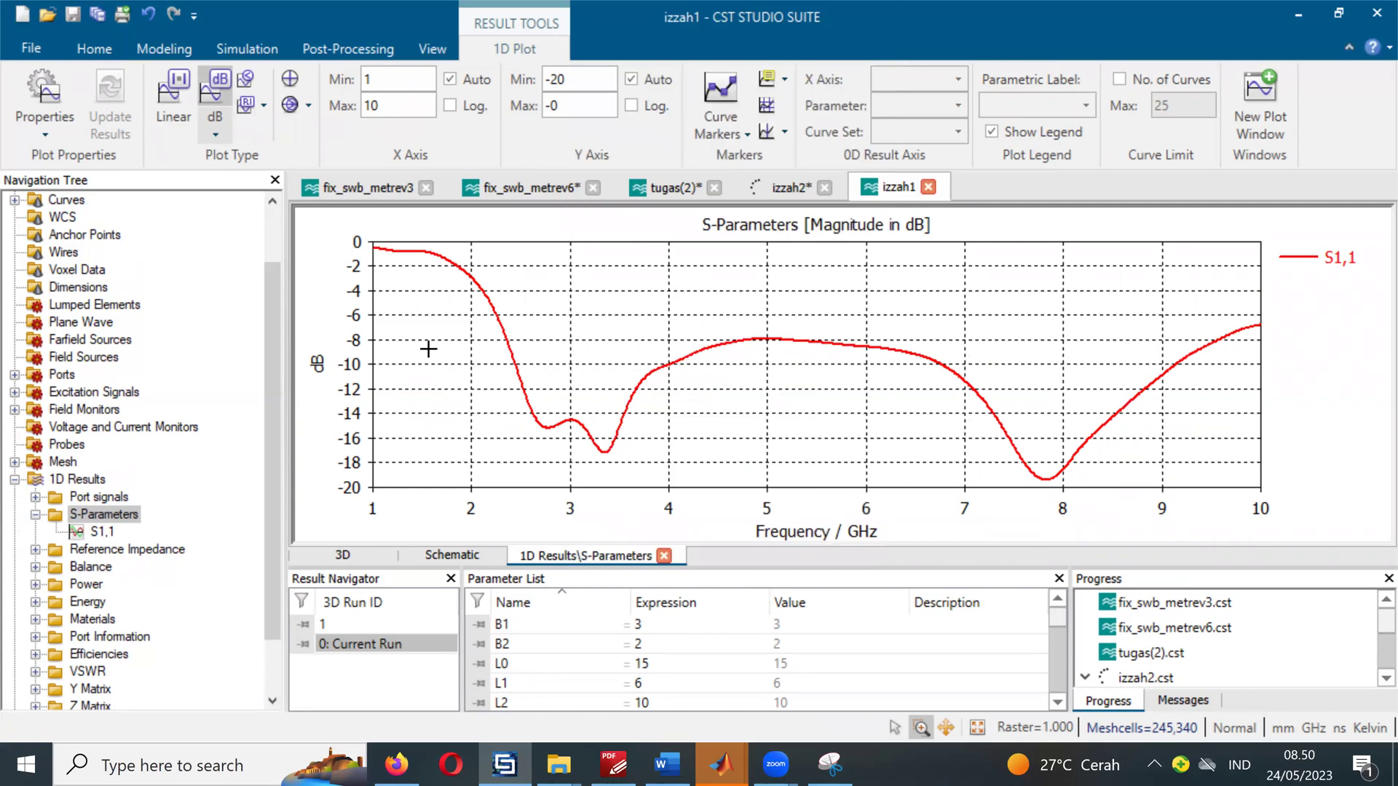
right_click(430, 352)
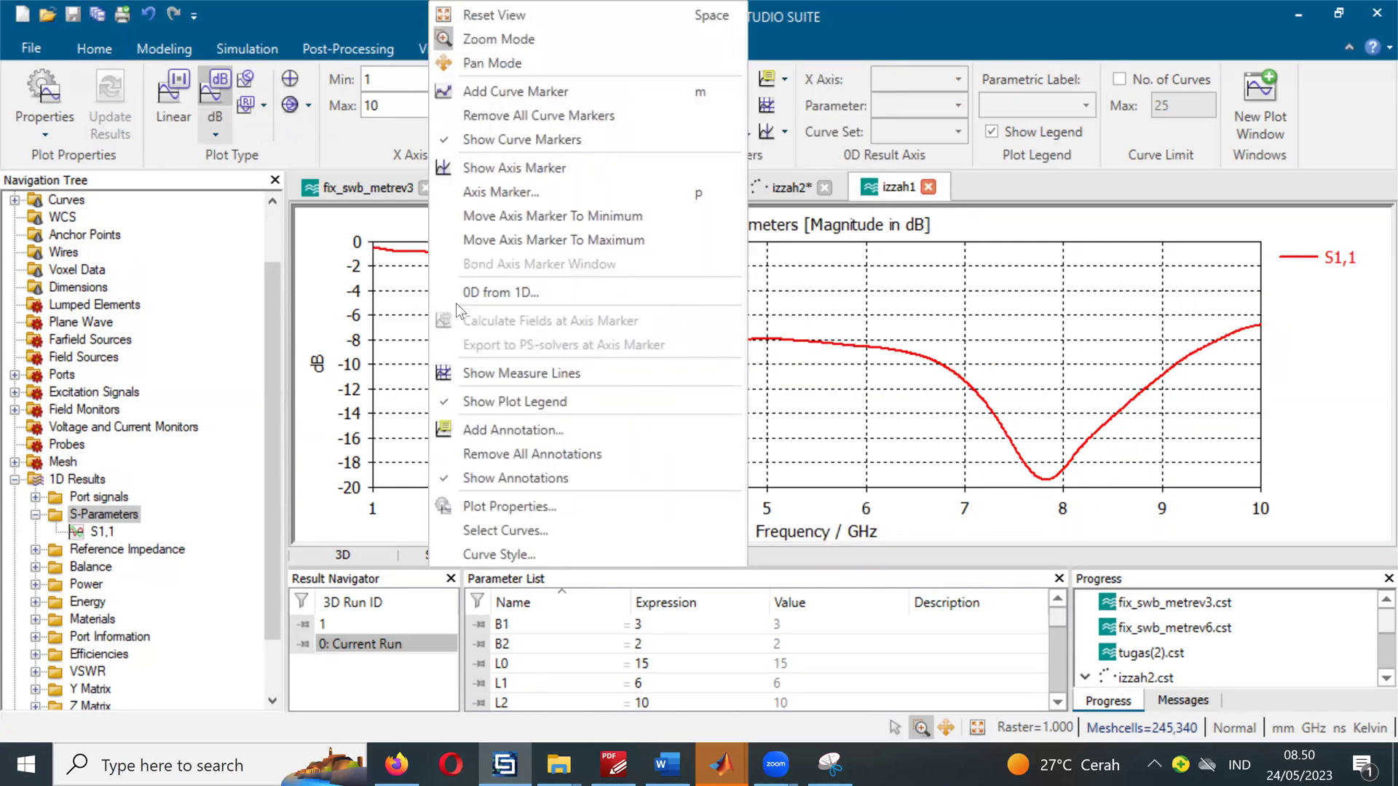
Step: Copy the S1,1 curve data from the S-Parameters results to the clipboard
click(102, 532)
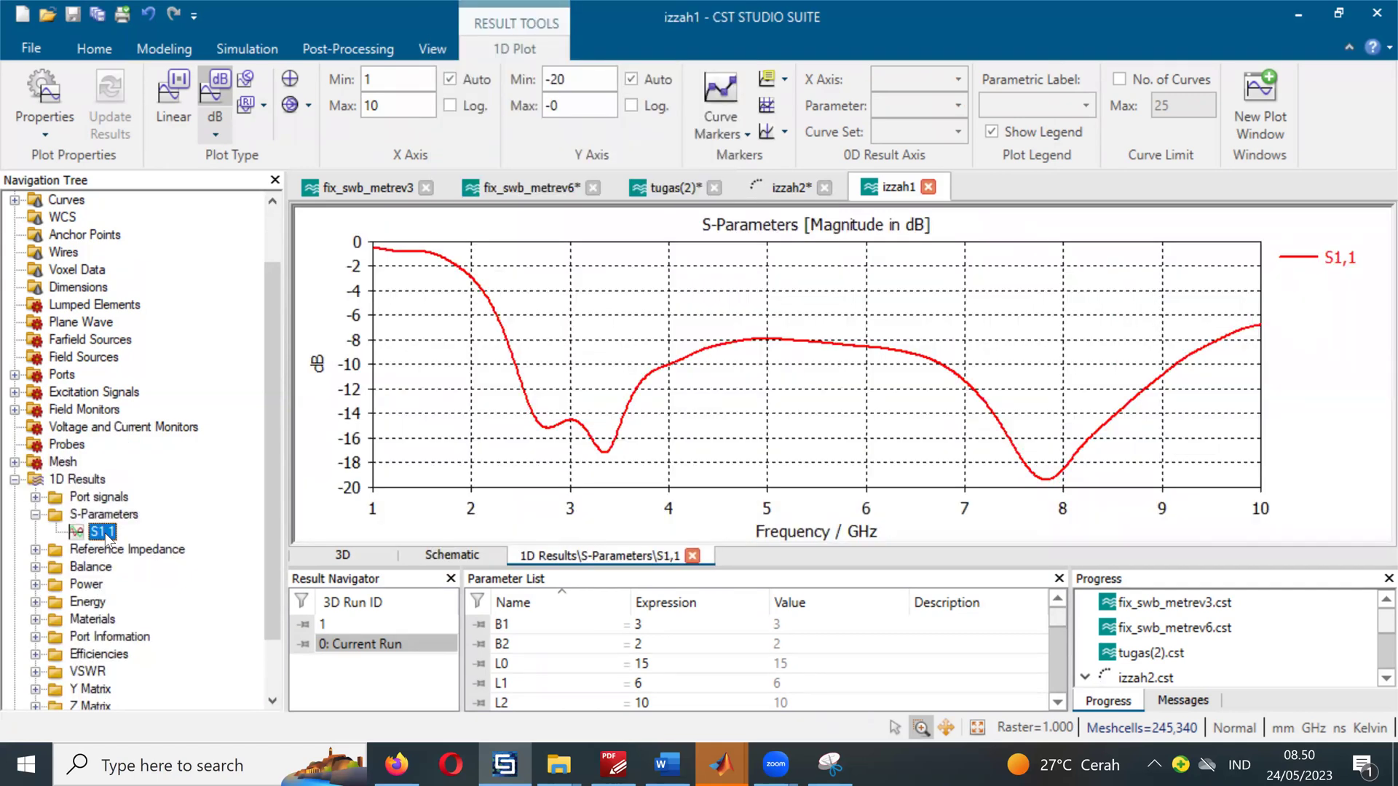
right_click(107, 539)
click(165, 631)
Step: Search Windows for Excel and launch it
click(172, 766)
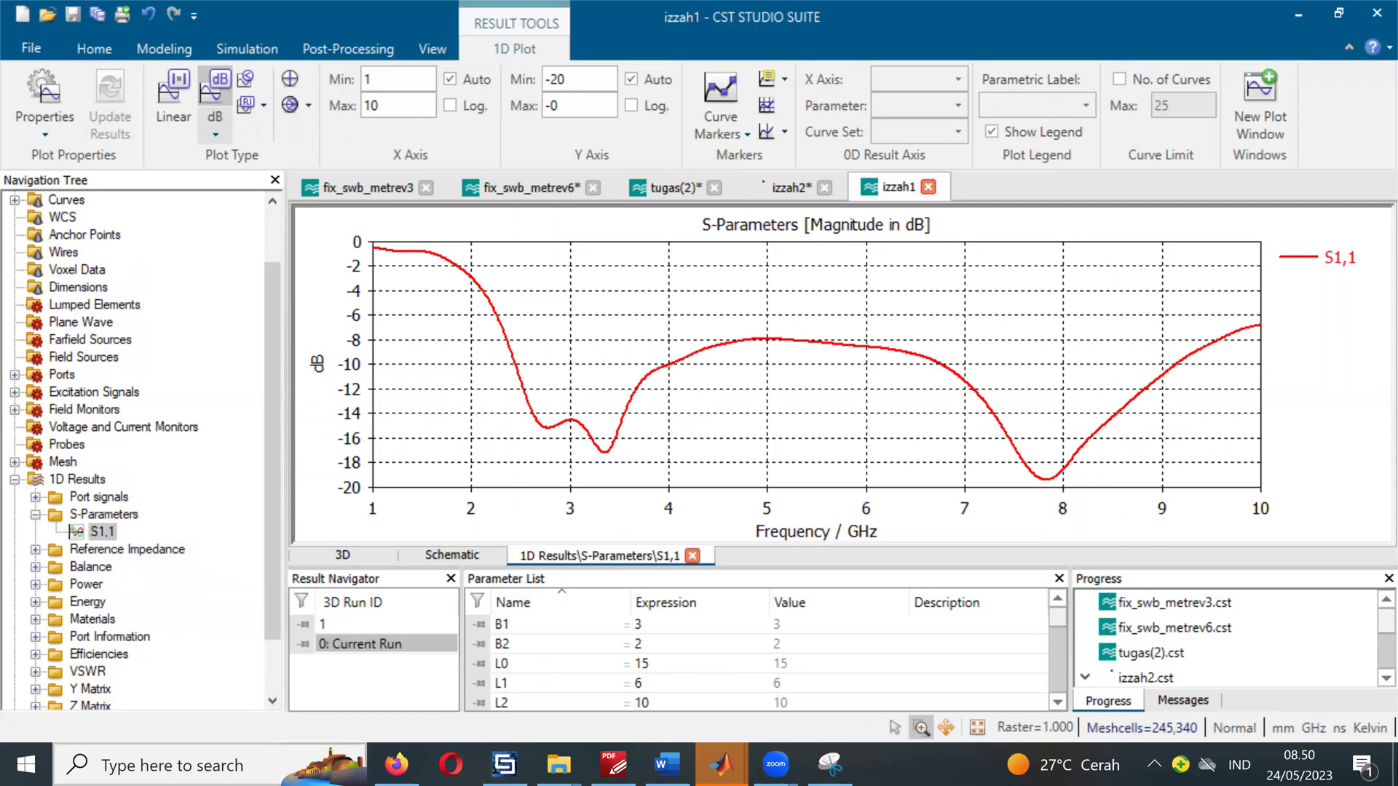
text(w)
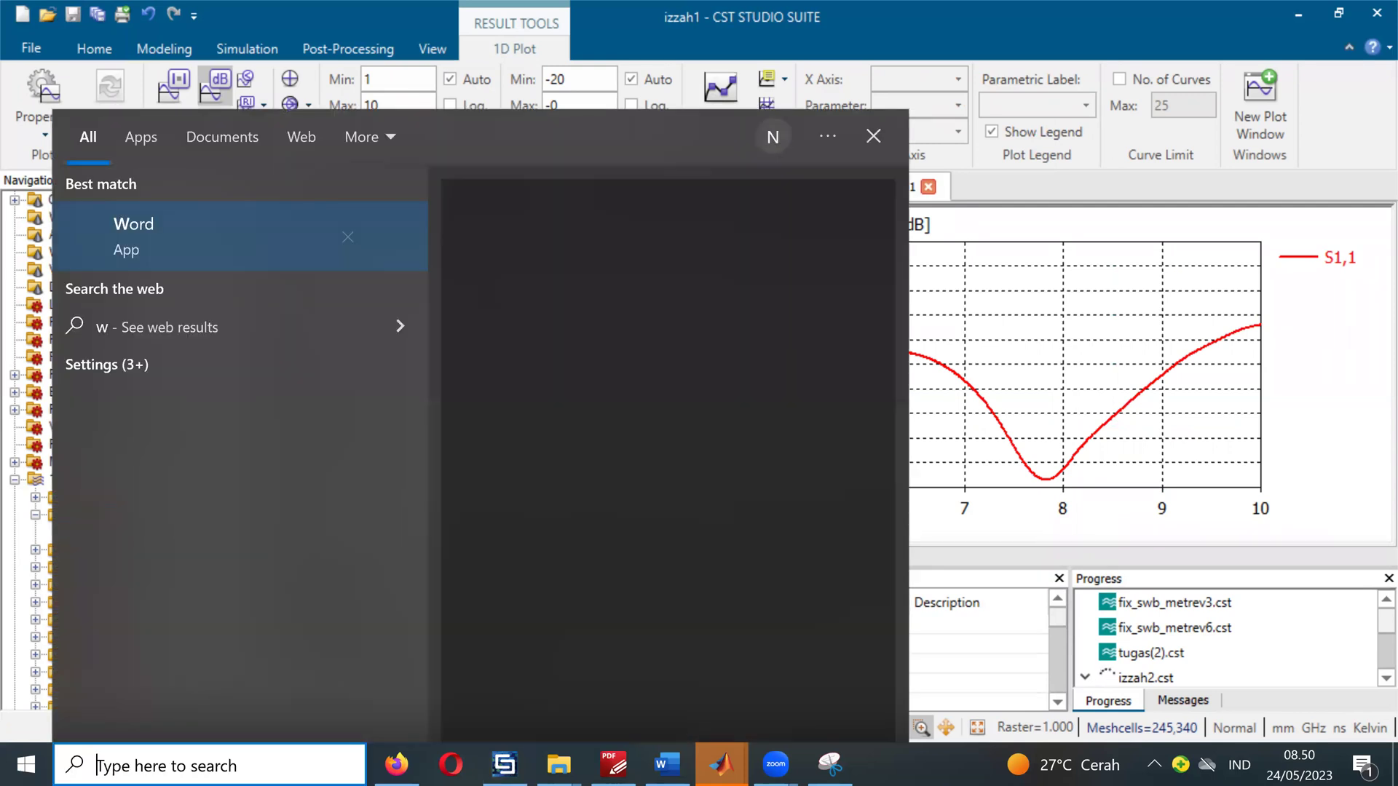
text(e)
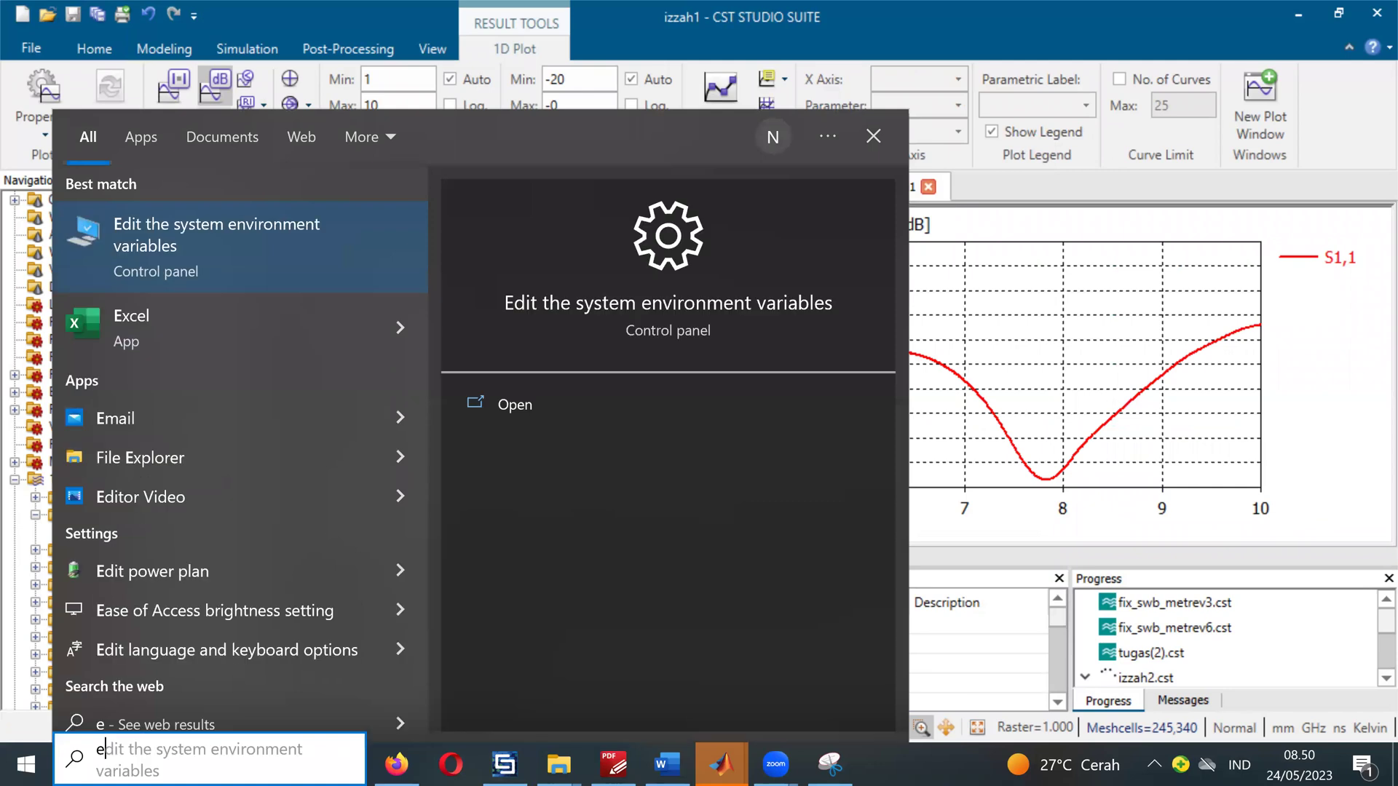
text(xce)
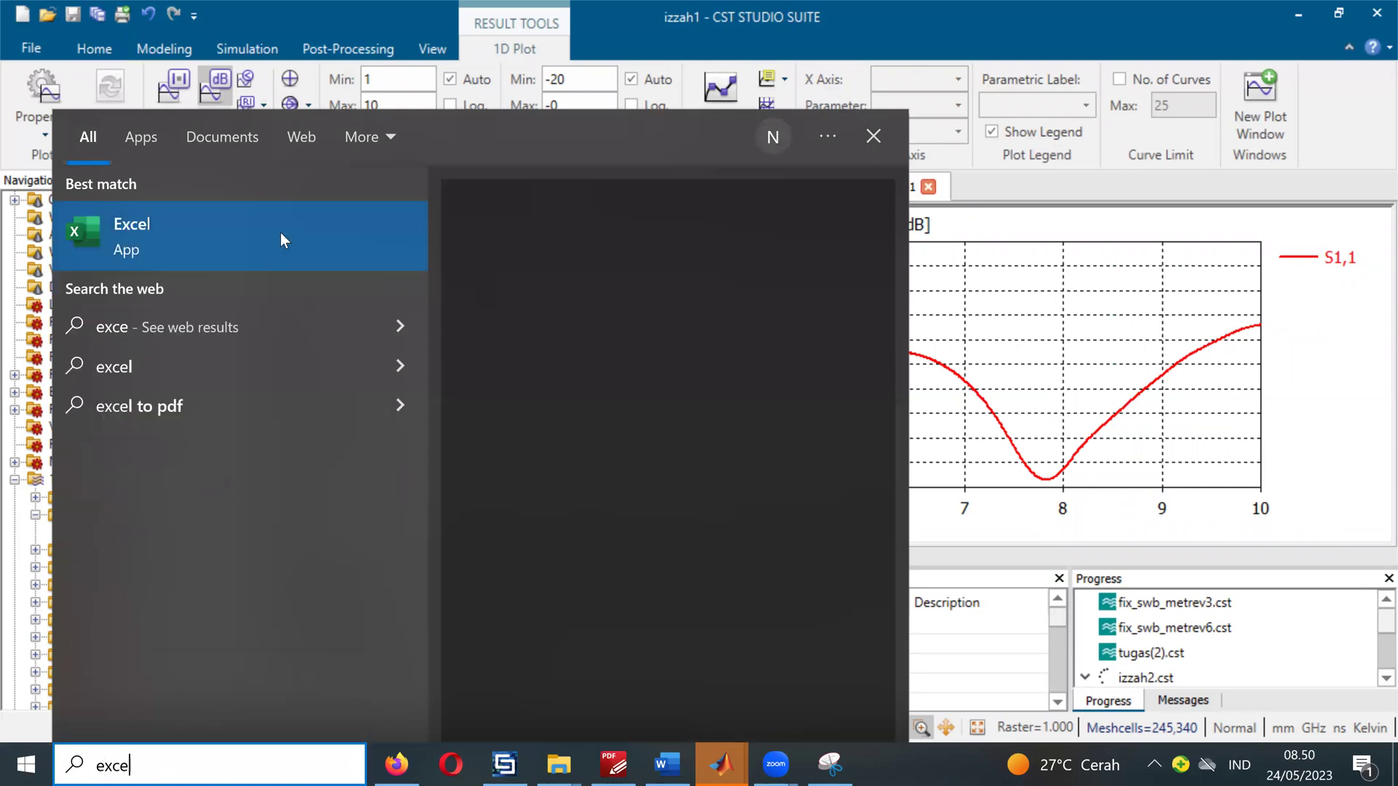
text(l)
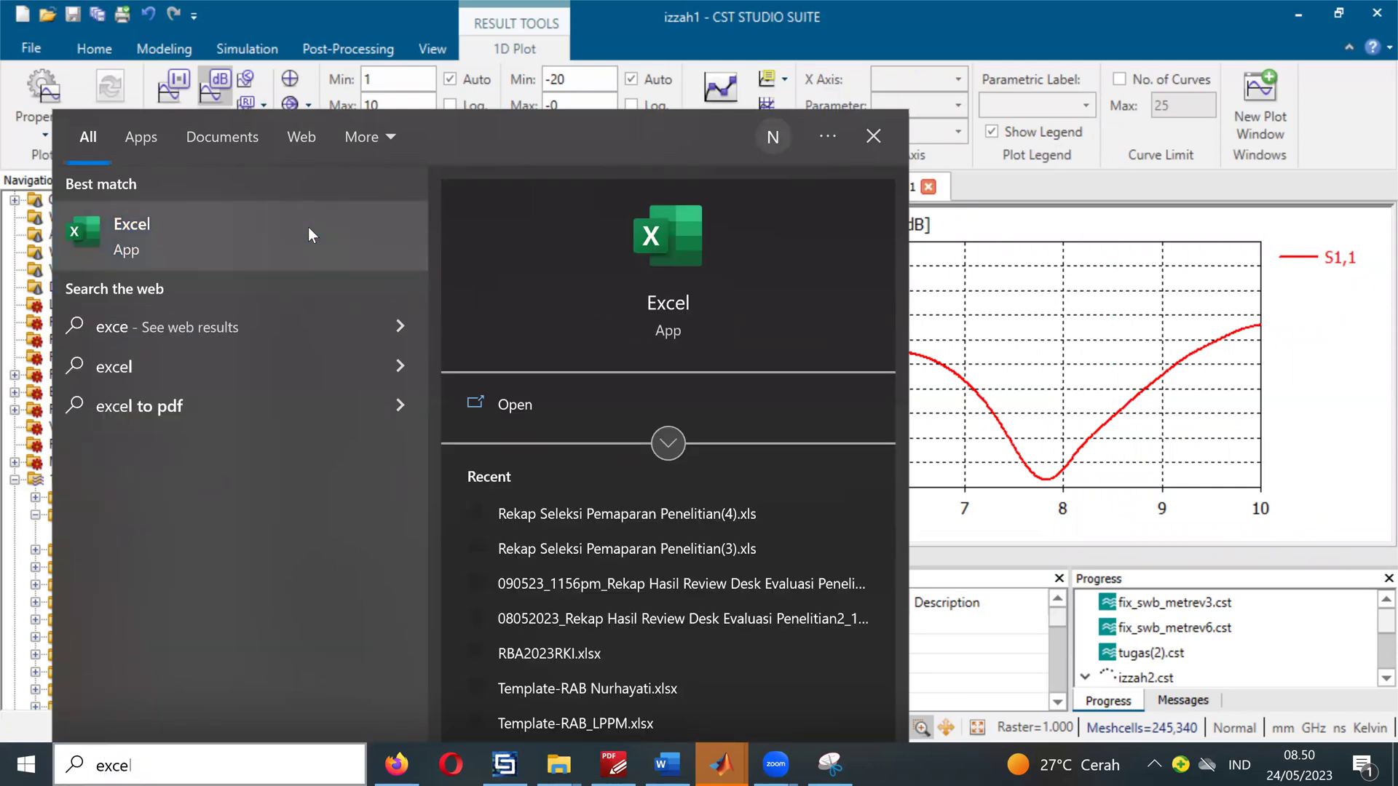
click(607, 286)
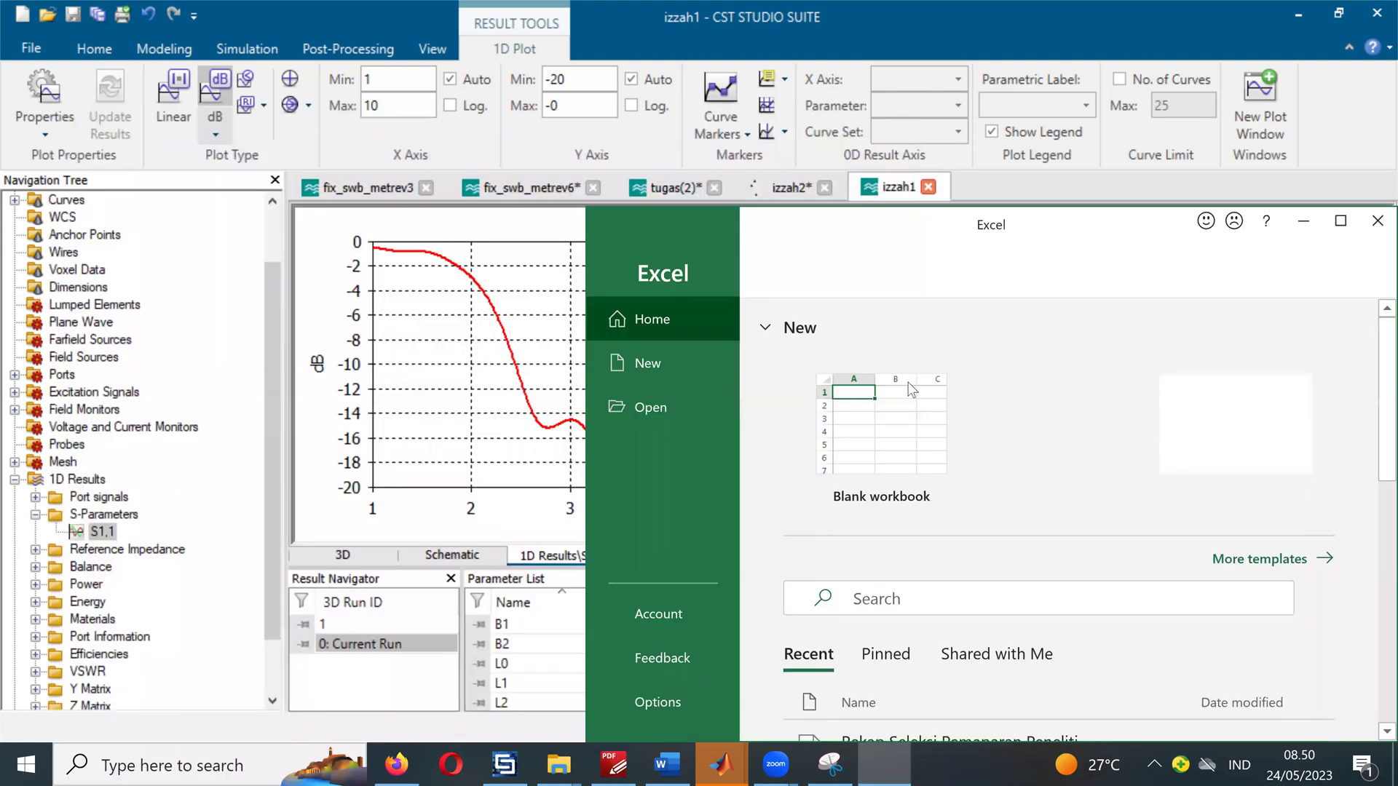
Step: Create a blank workbook in a maximized Excel window
click(895, 426)
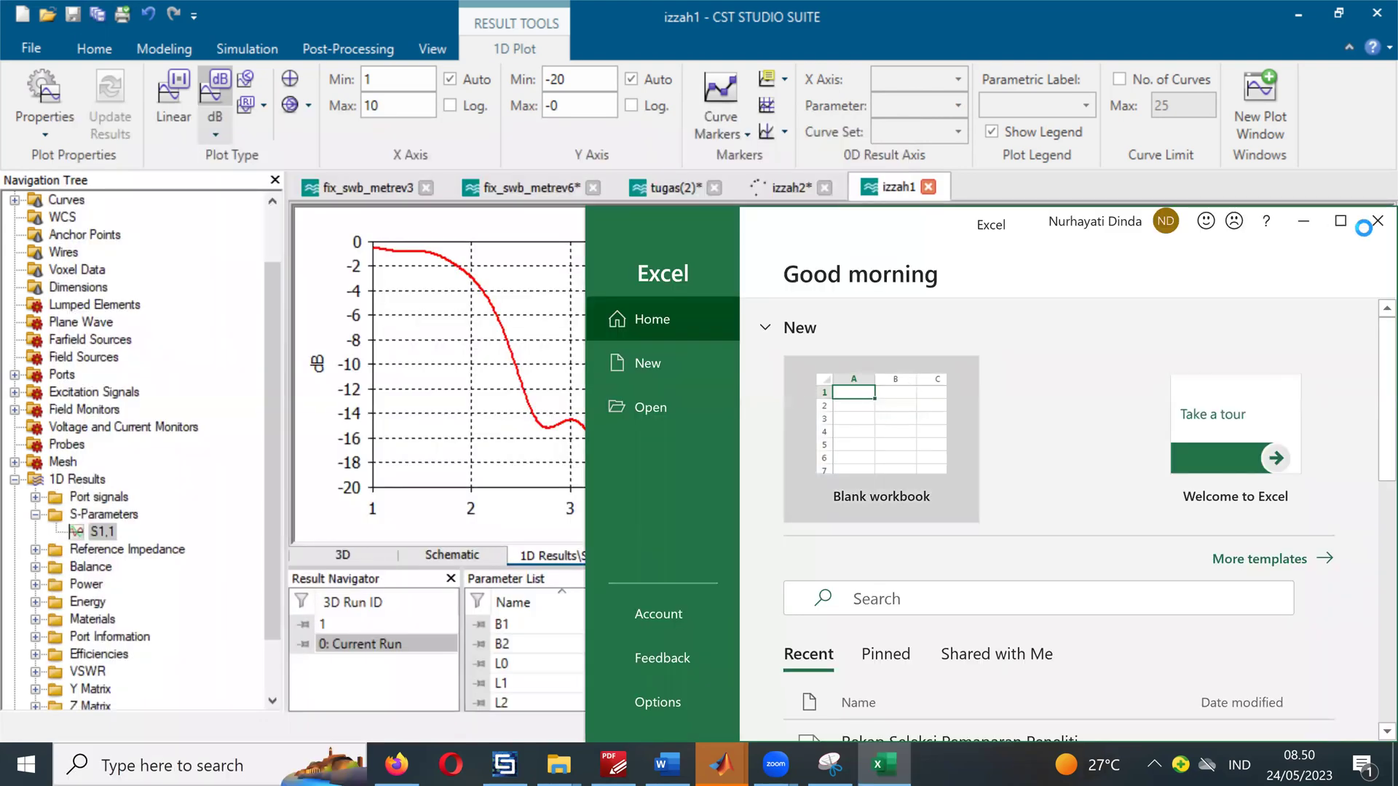
click(1345, 232)
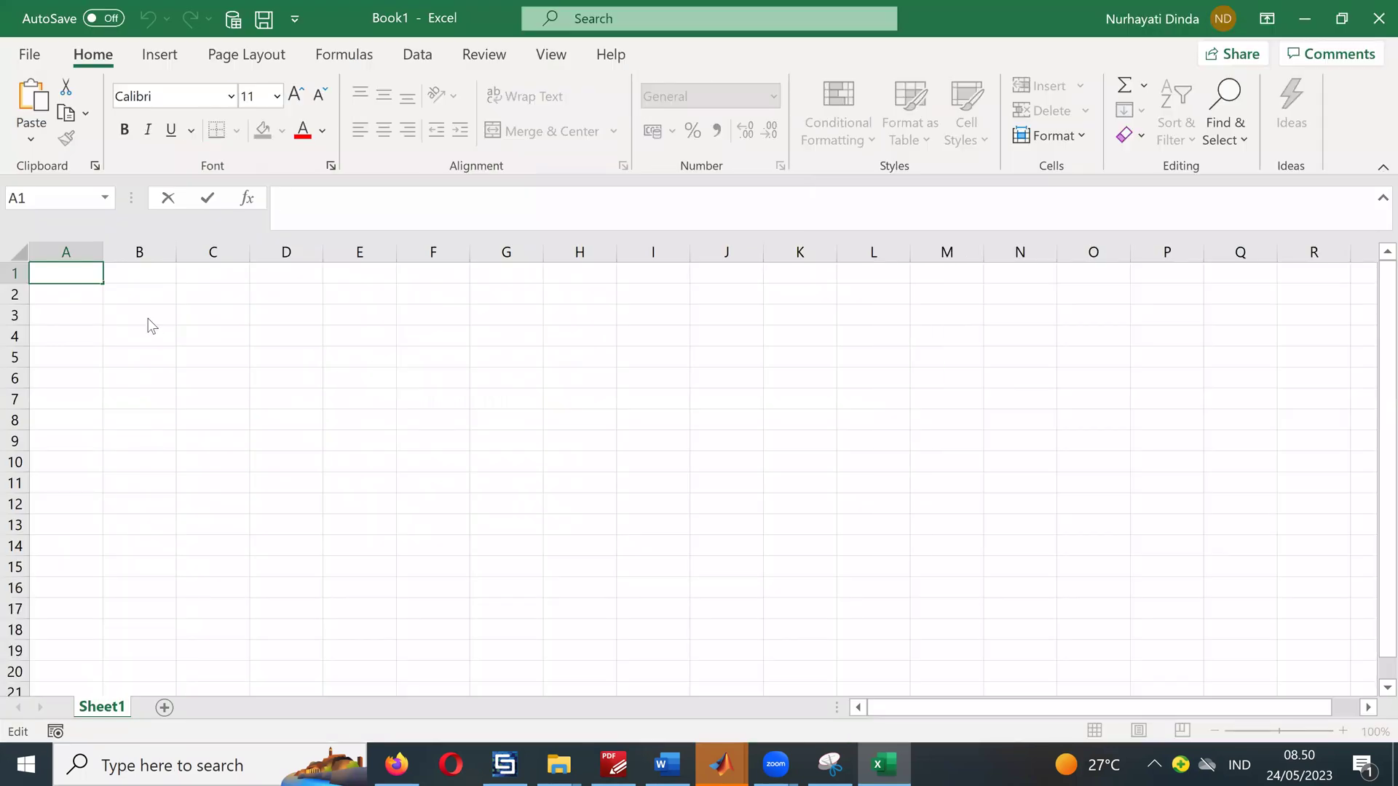
click(149, 319)
key(alt+Tab)
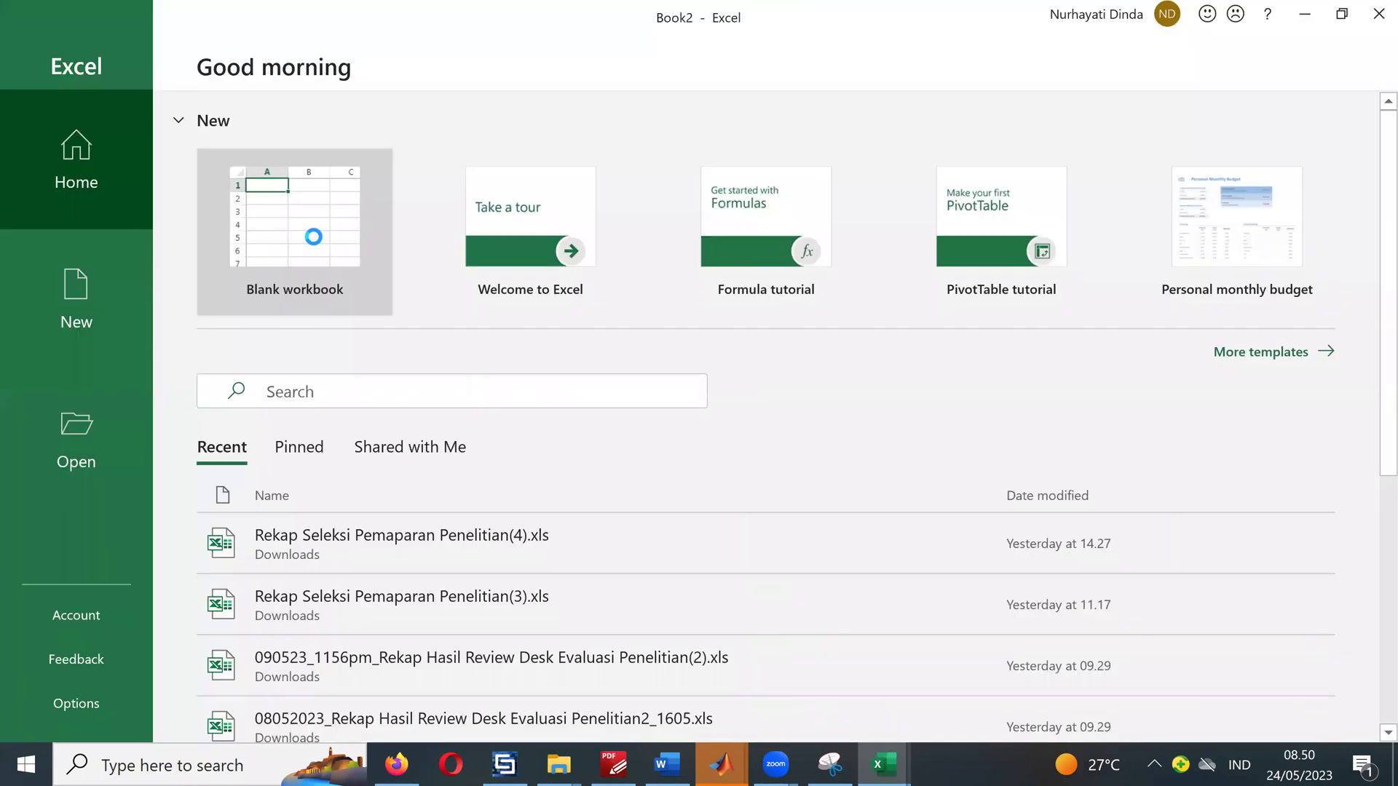
click(312, 234)
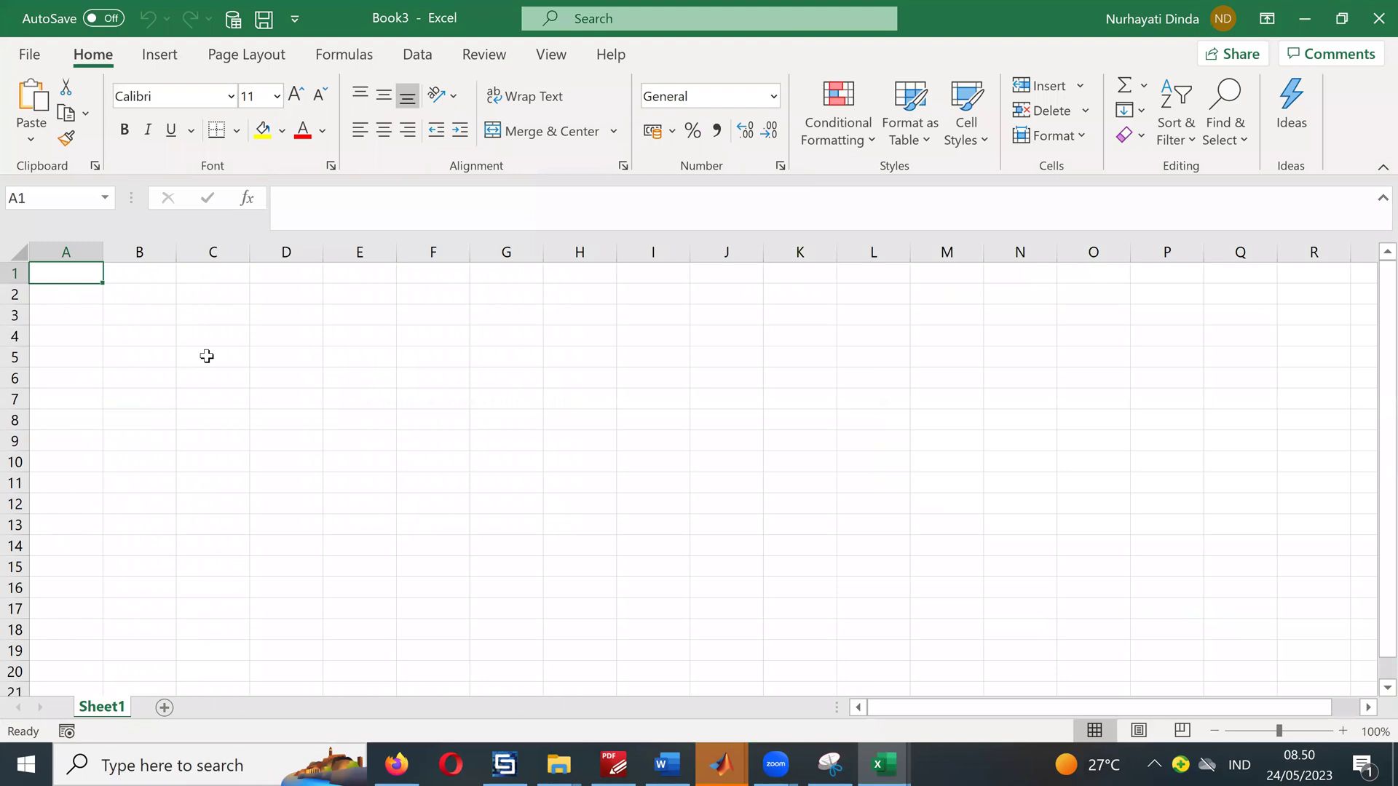
Step: Paste the copied S1,1 curve data into the sheet starting at cell C5
click(207, 356)
right_click(211, 357)
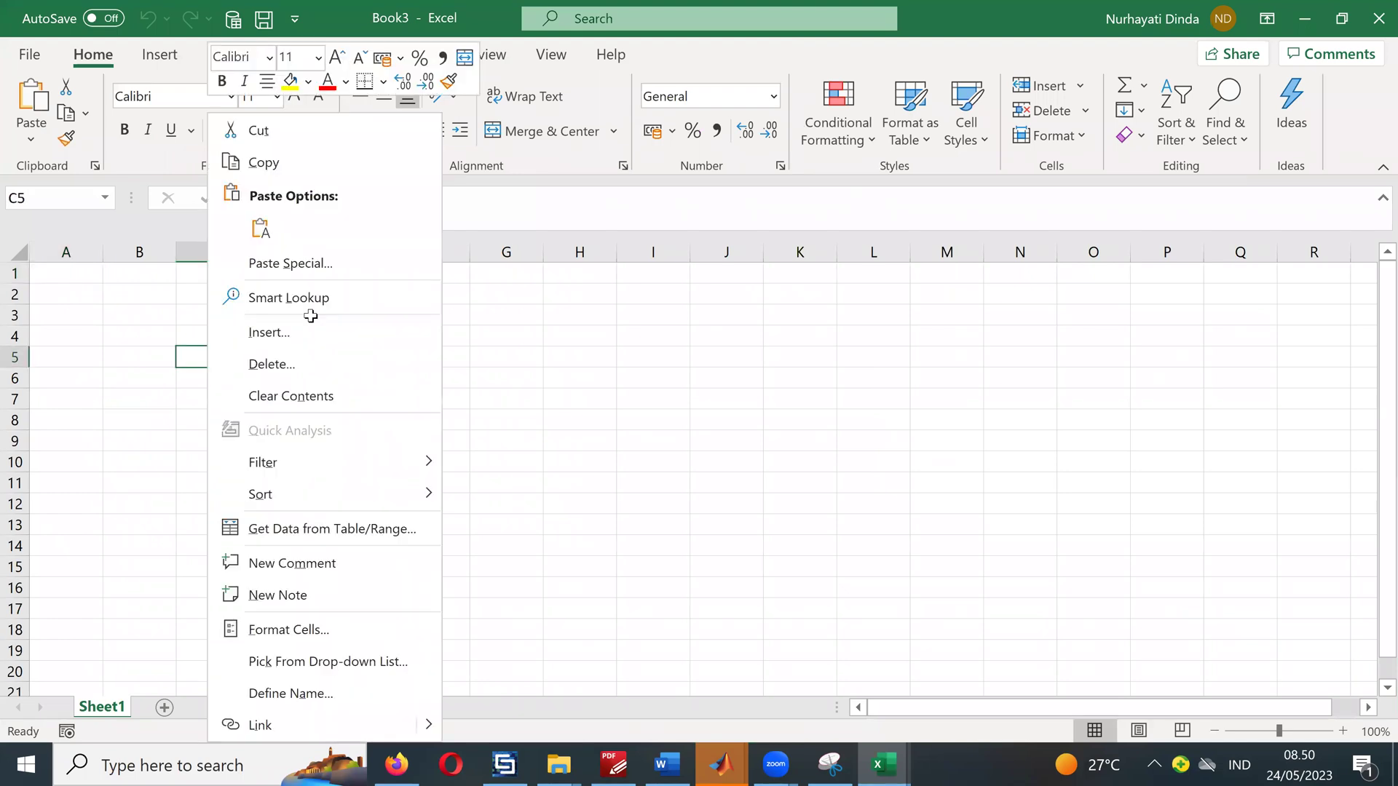
key(ctrl+v)
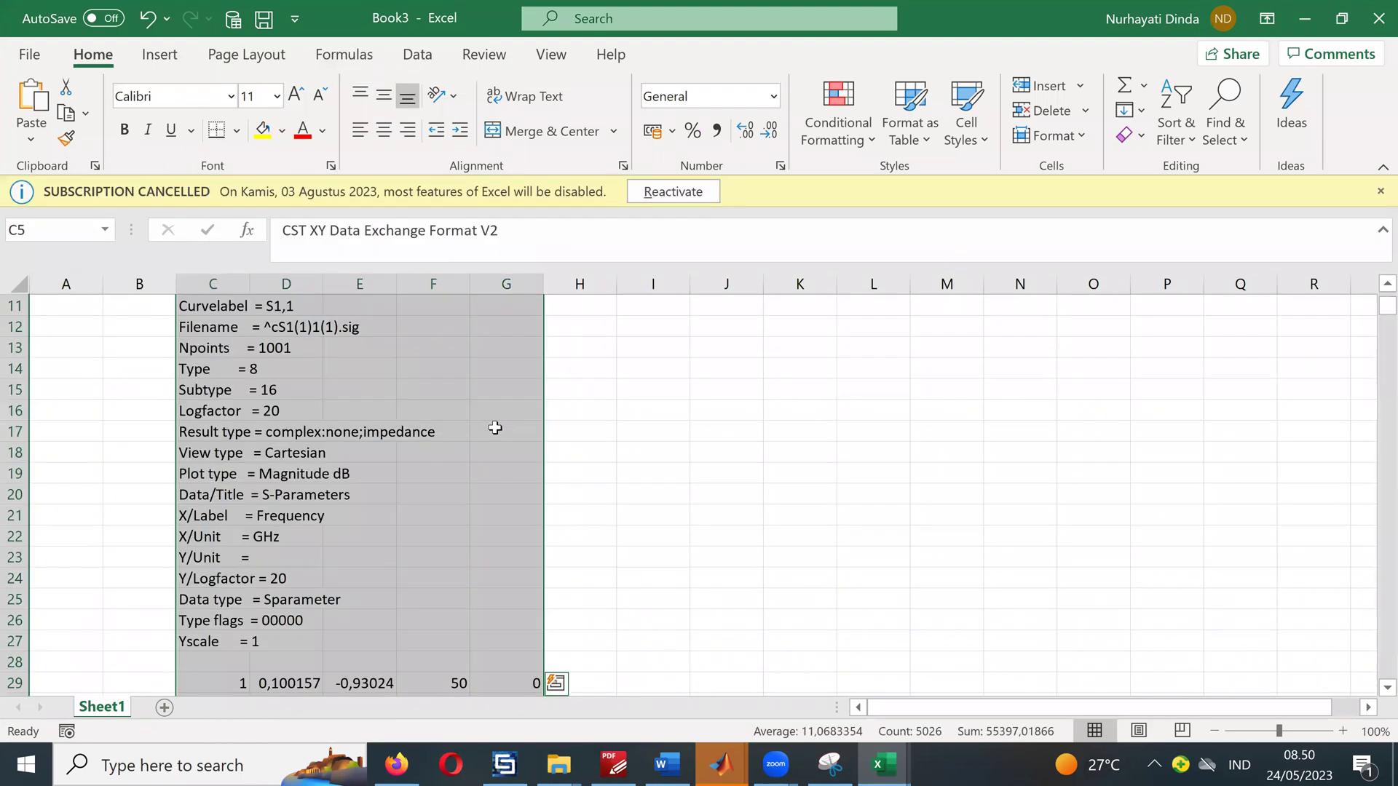
scroll(495, 427, down, 6)
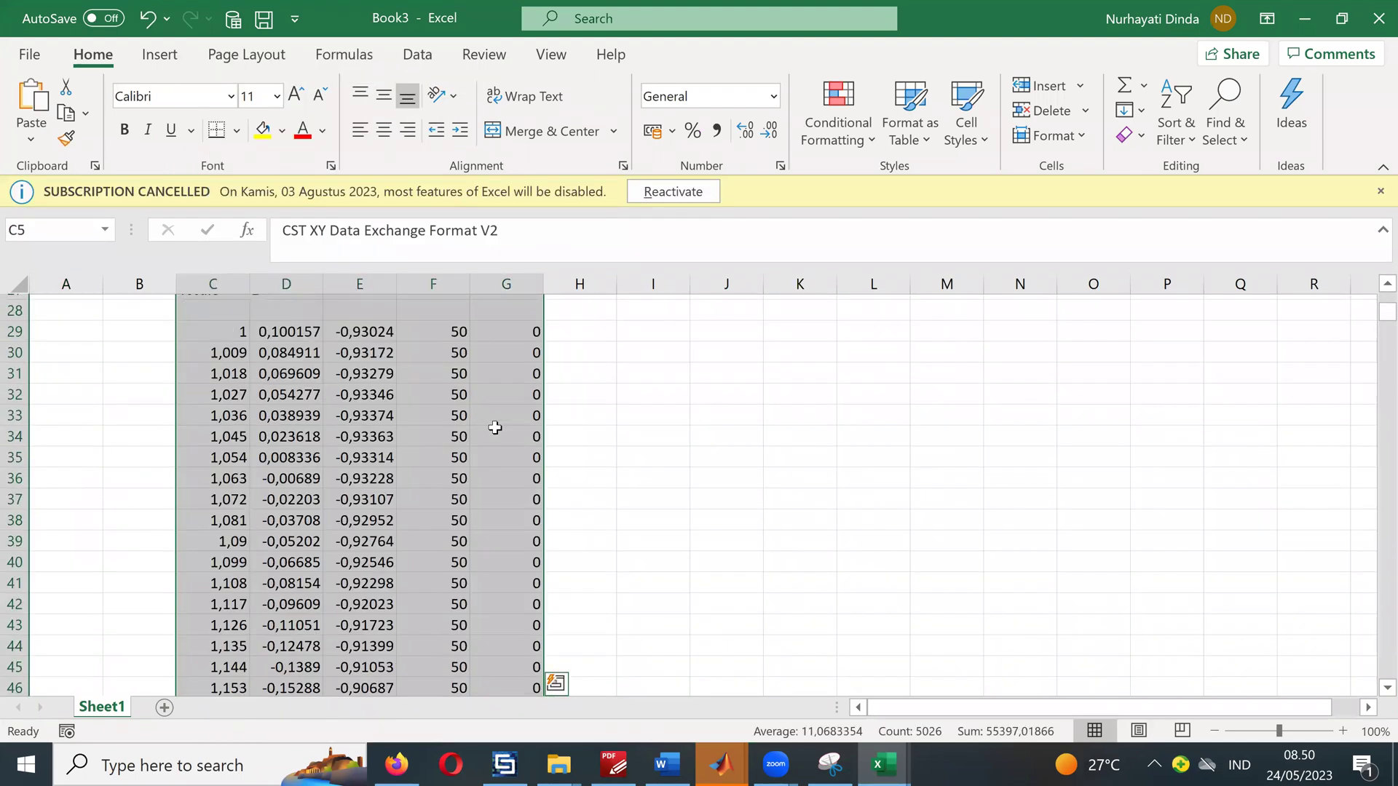
Step: Calculate the S1,1 magnitude of the first data row by entering =SQRT(D29^2+E29^2) in cell F29
click(356, 329)
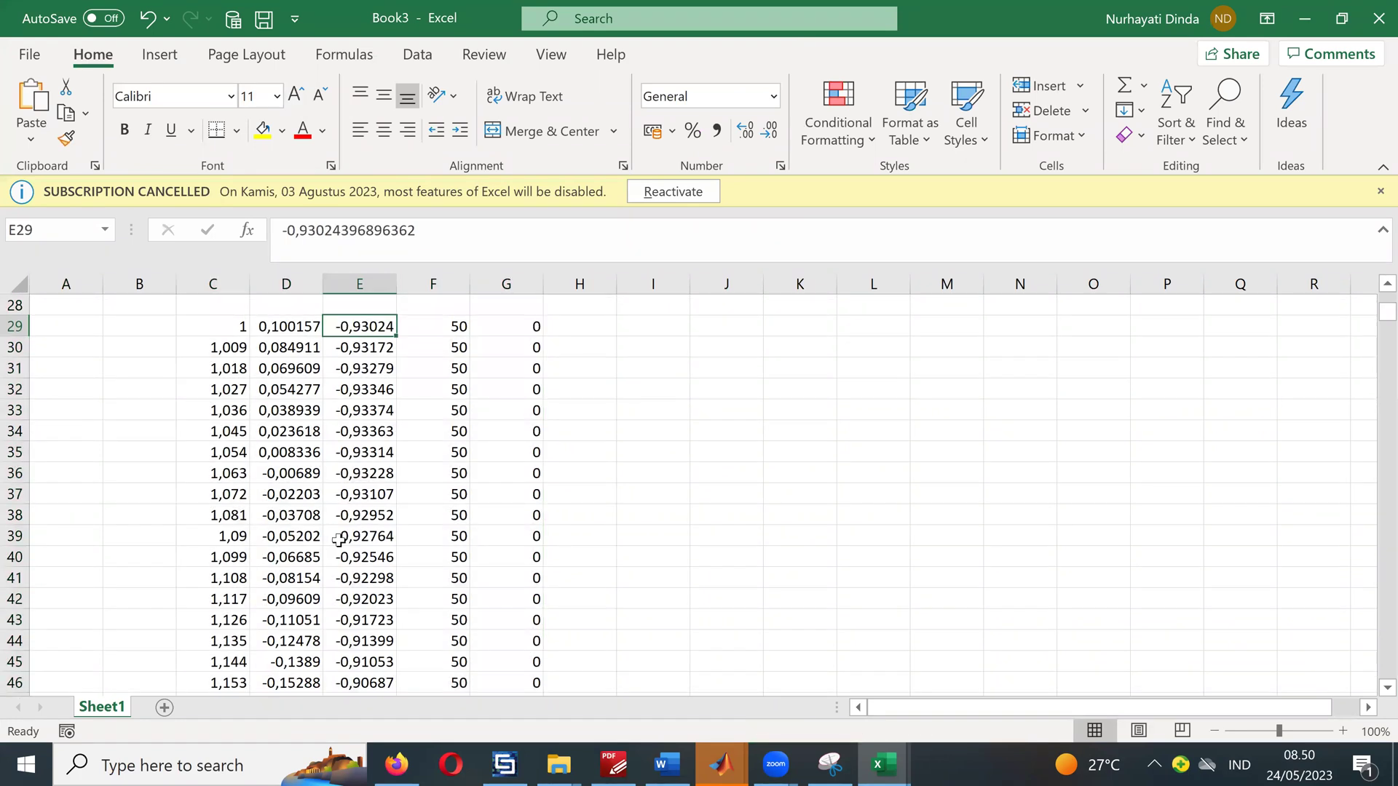
click(458, 327)
click(272, 325)
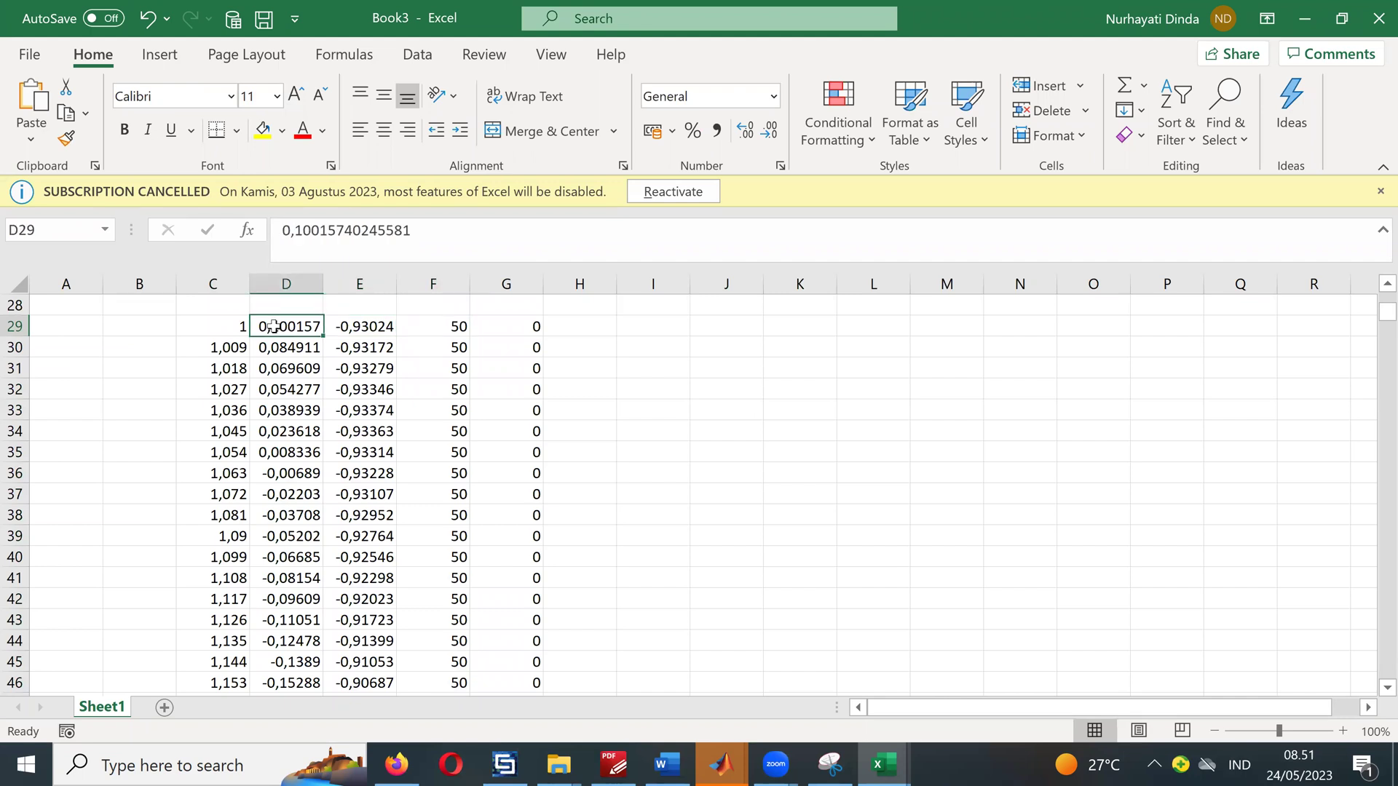
click(386, 326)
click(464, 329)
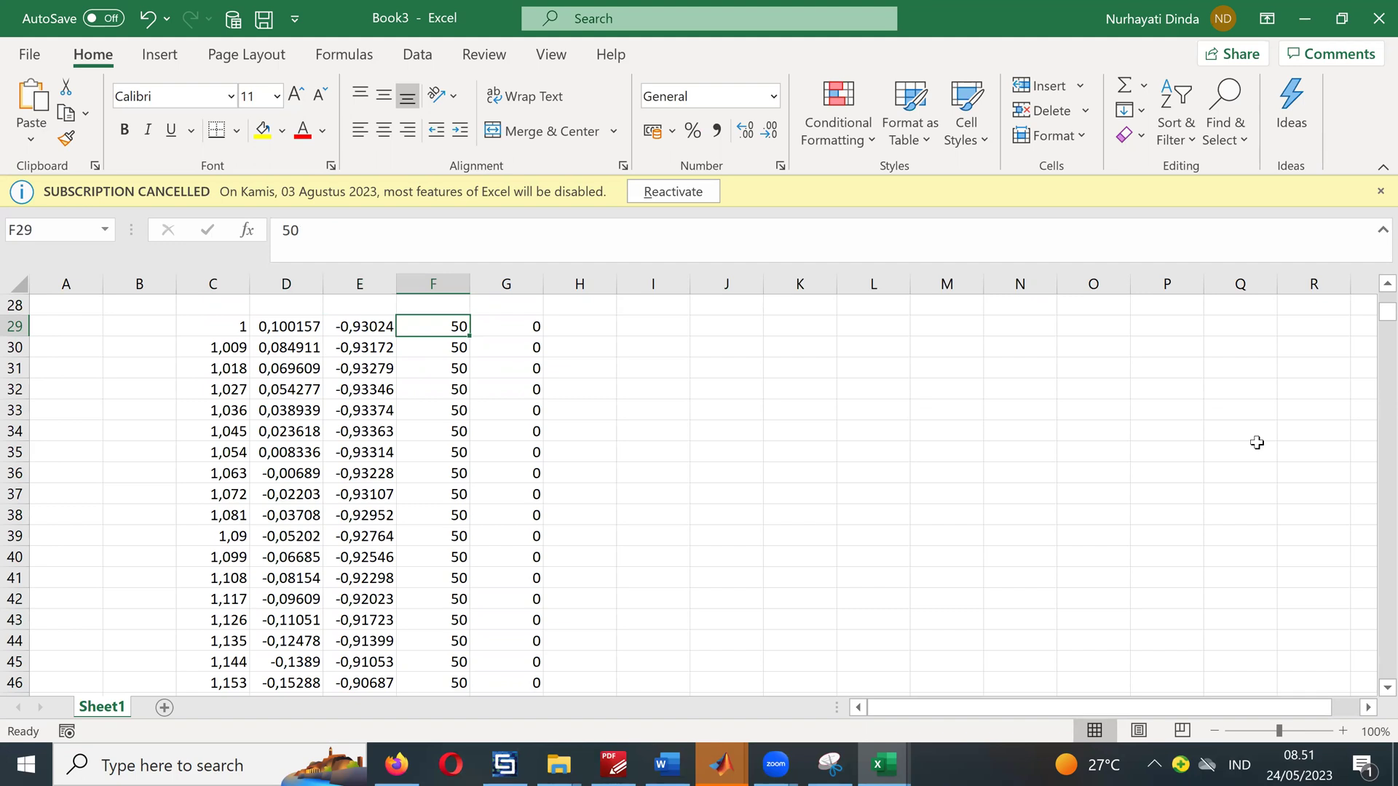
text(=)
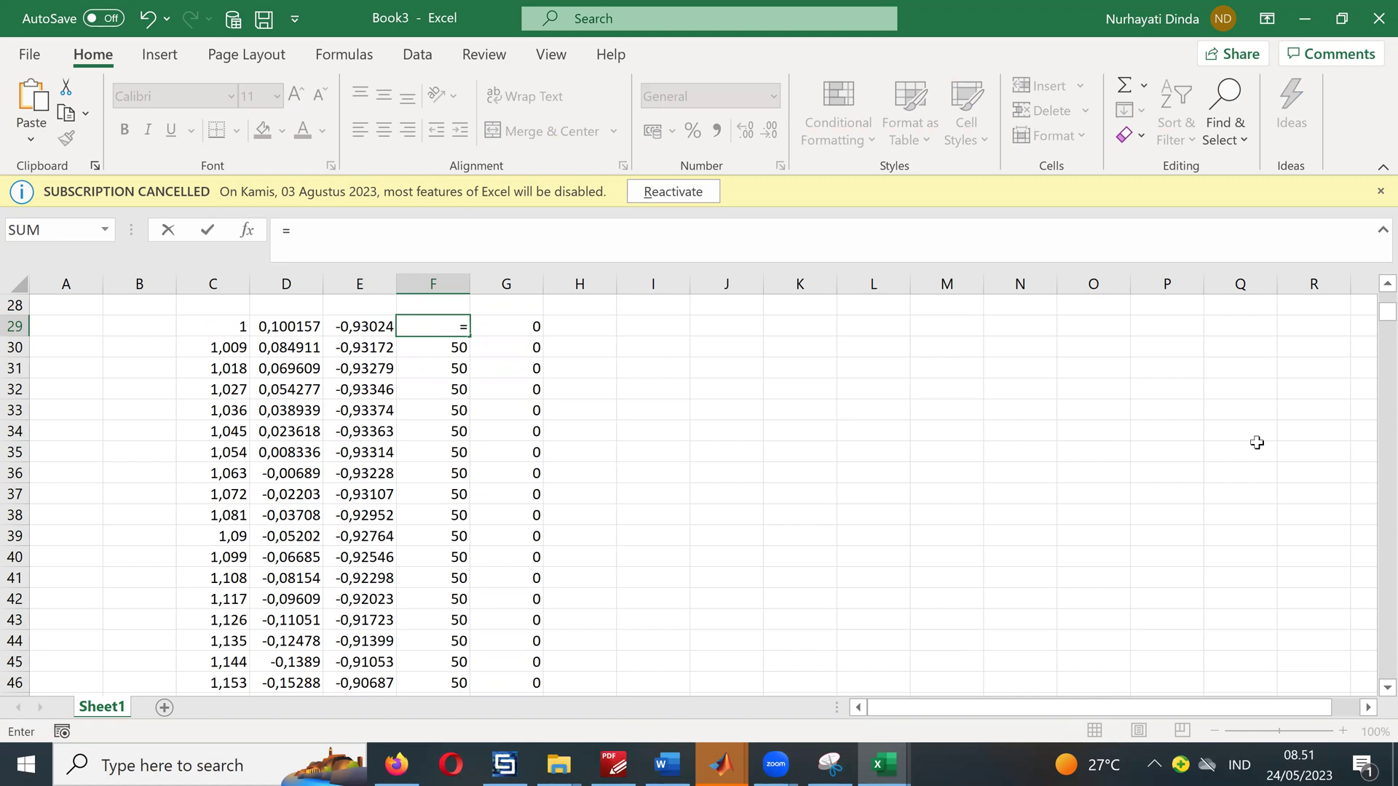
text(sqr)
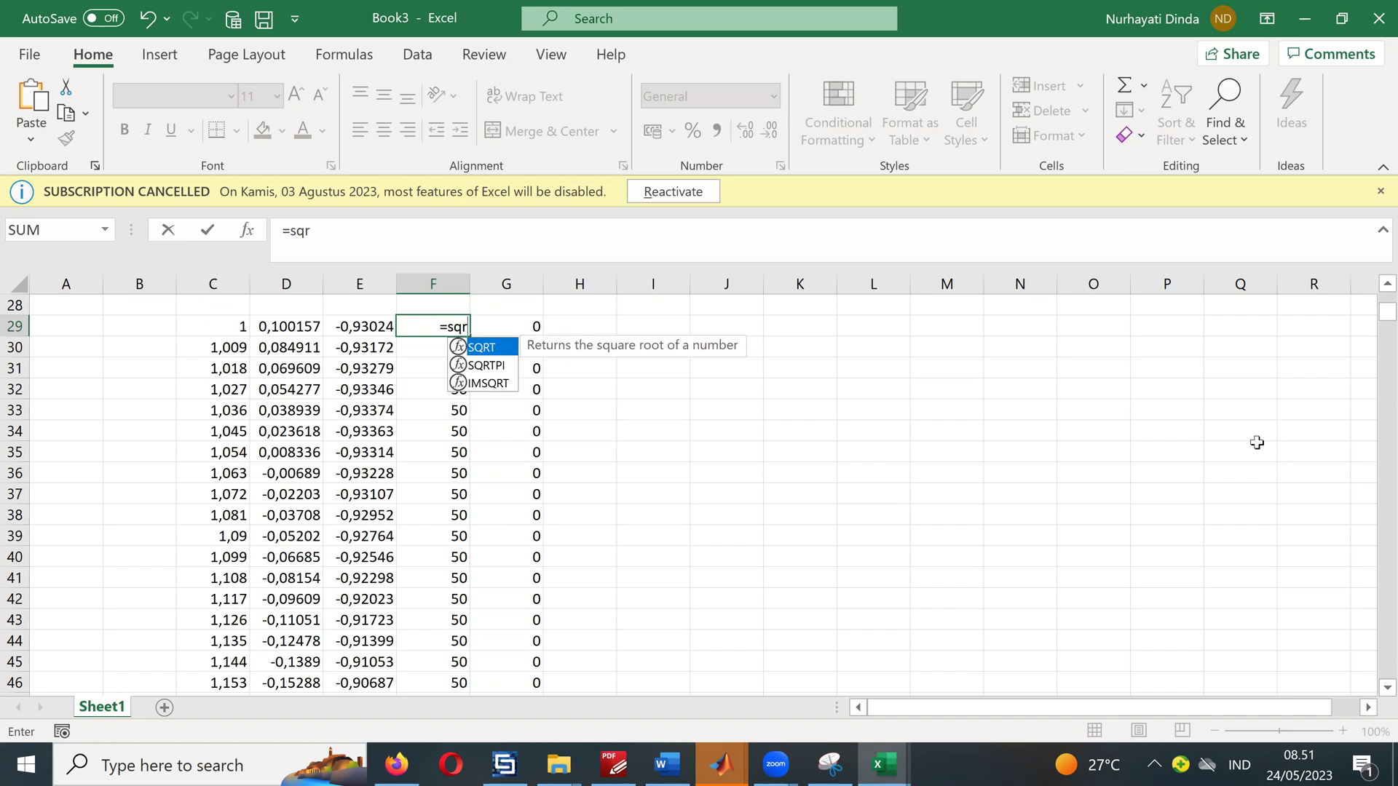
double_click(505, 346)
click(294, 334)
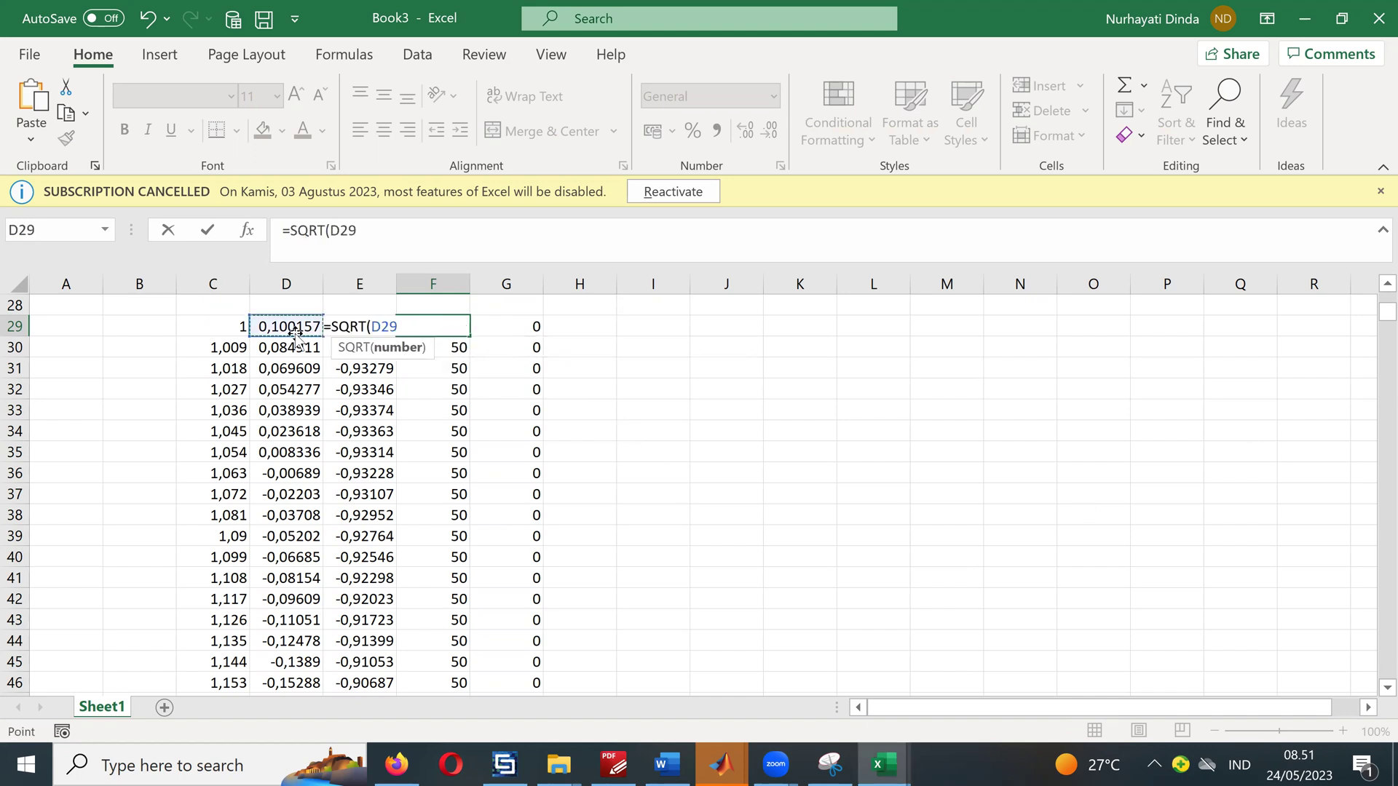
text(^2+)
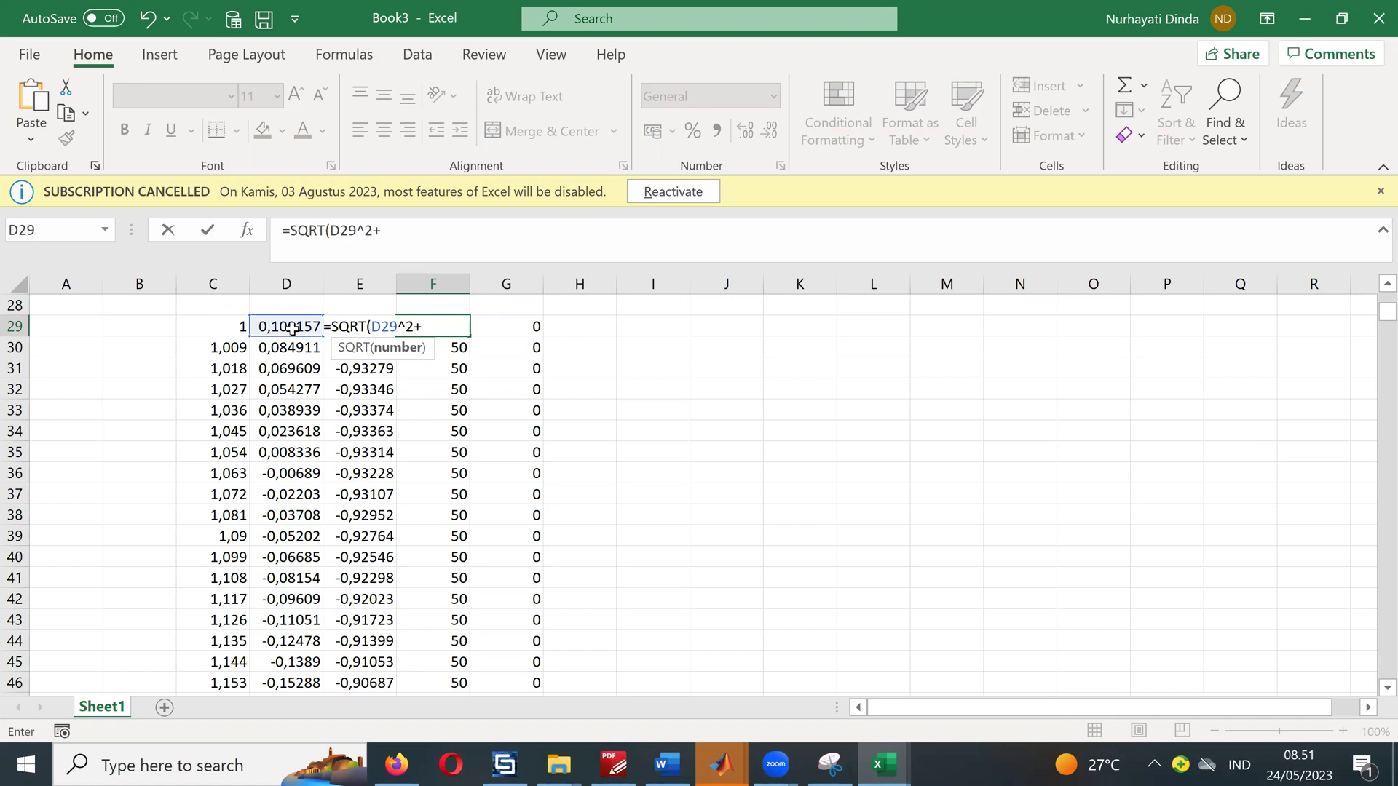
text(E29^2))
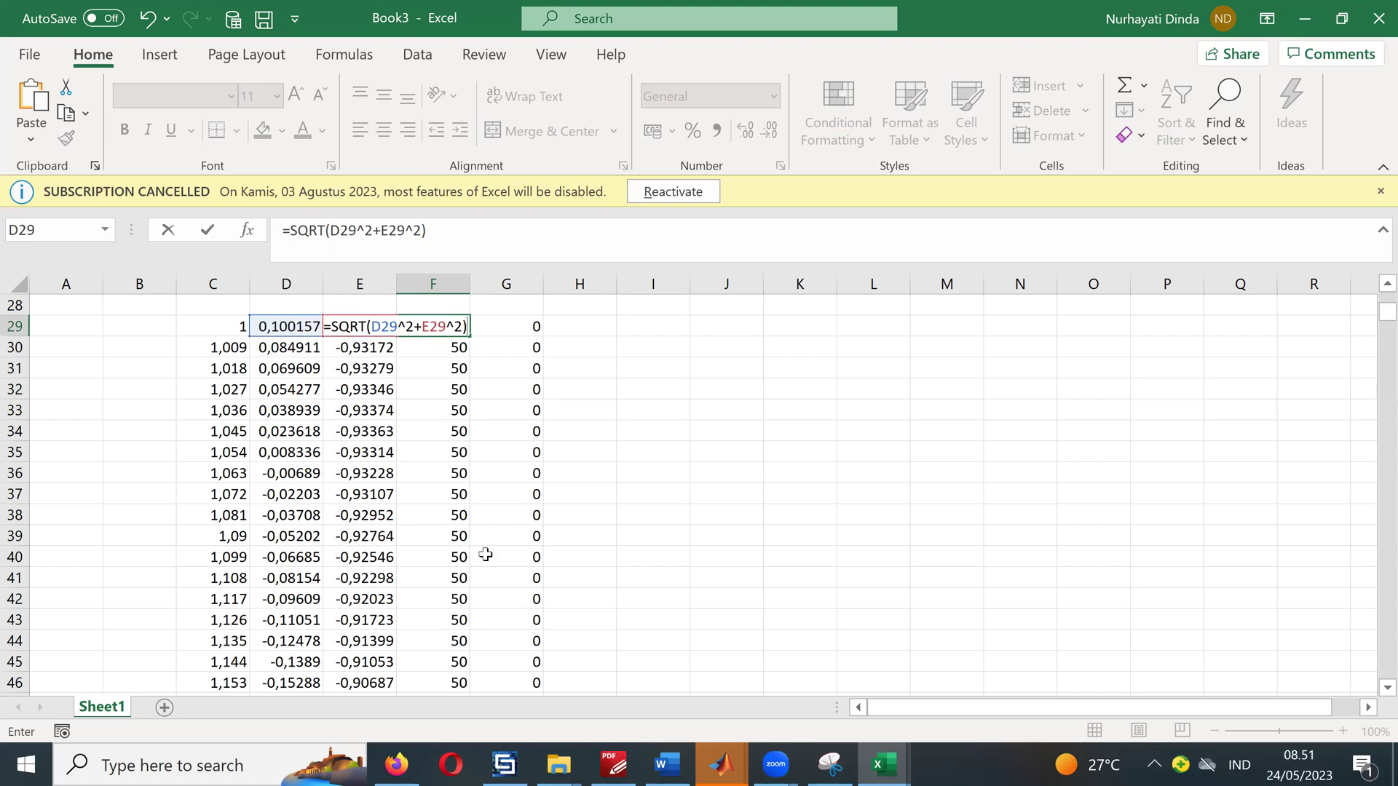
key(Return)
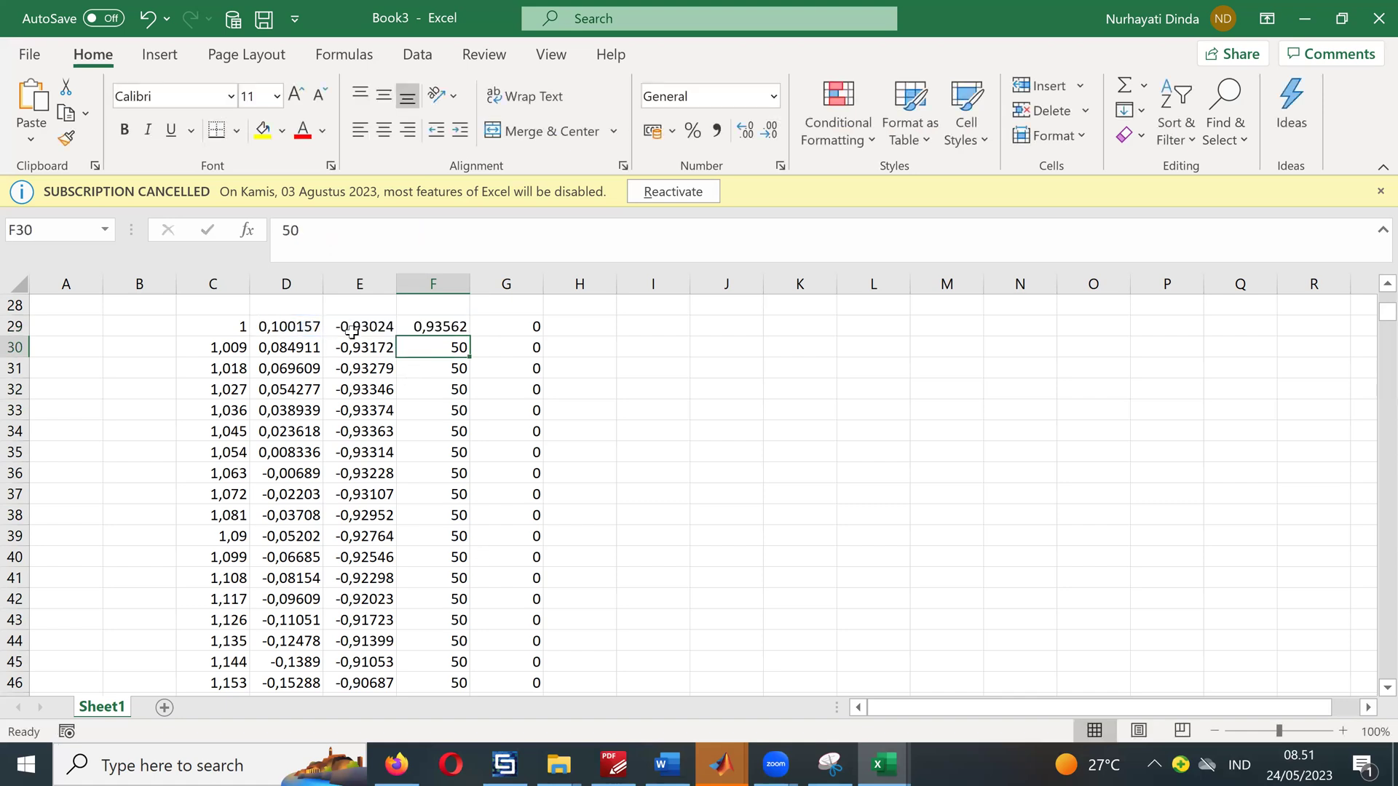
Step: Convert the first row's magnitude to decibels by entering =20*LOG10(F29) in cell G29
click(512, 320)
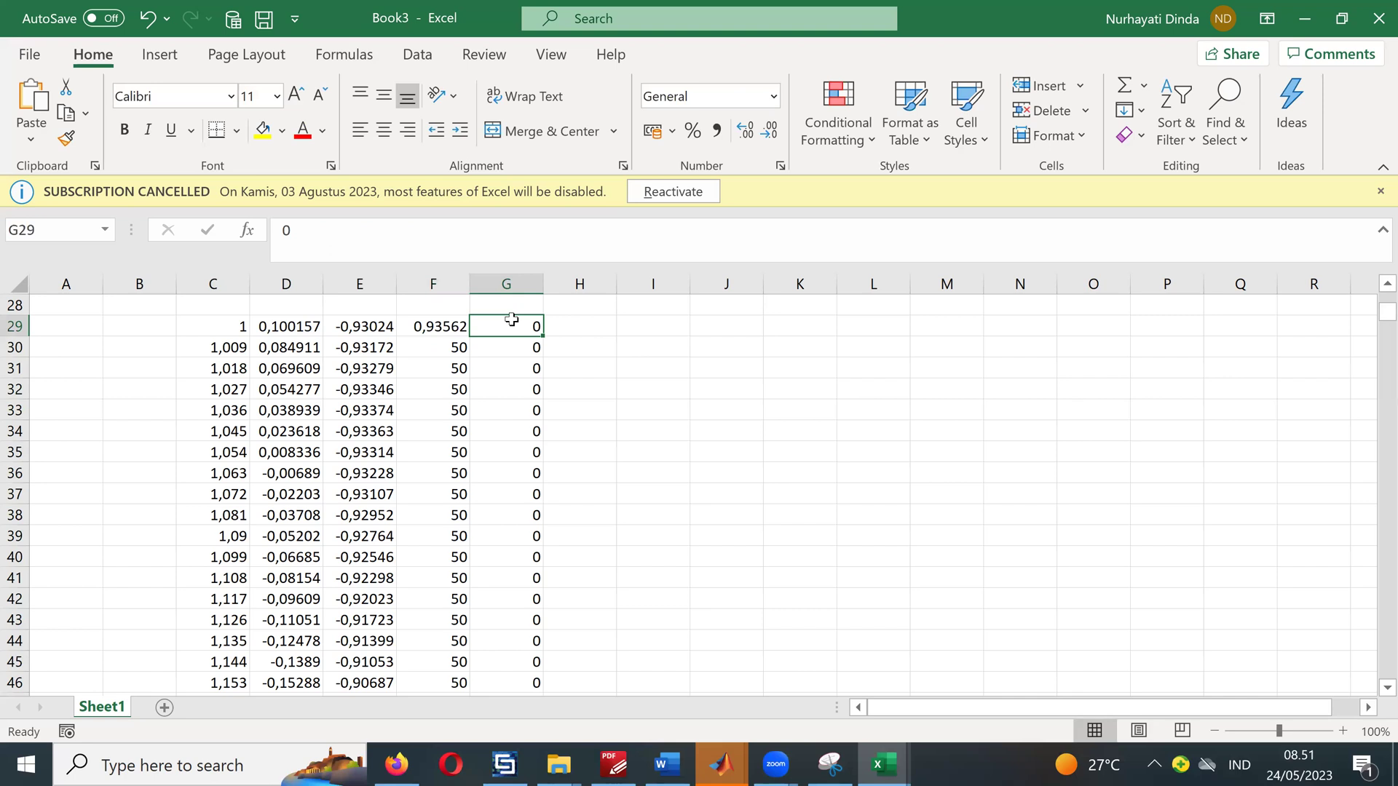
text(=20)
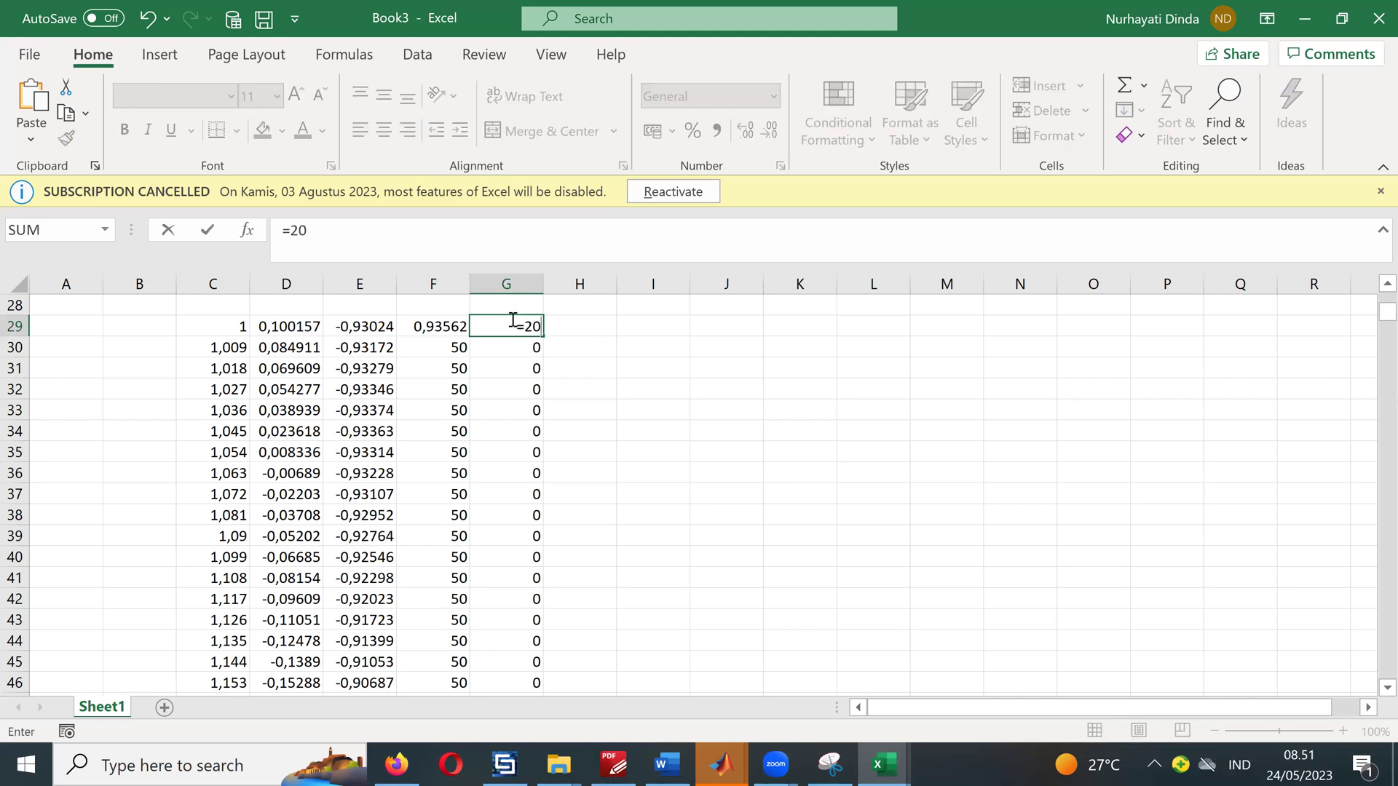
text(*l)
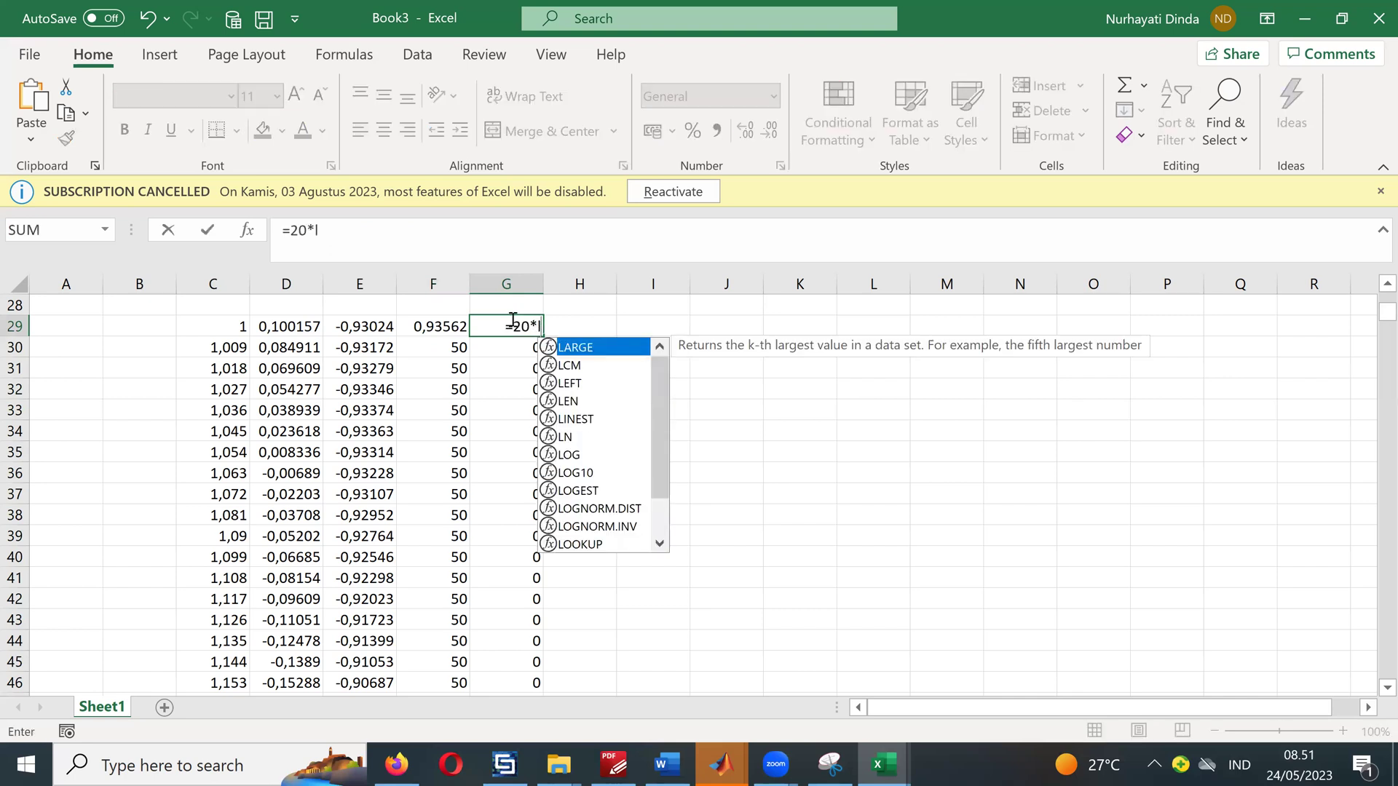
text(o)
key(Down)
key(Tab)
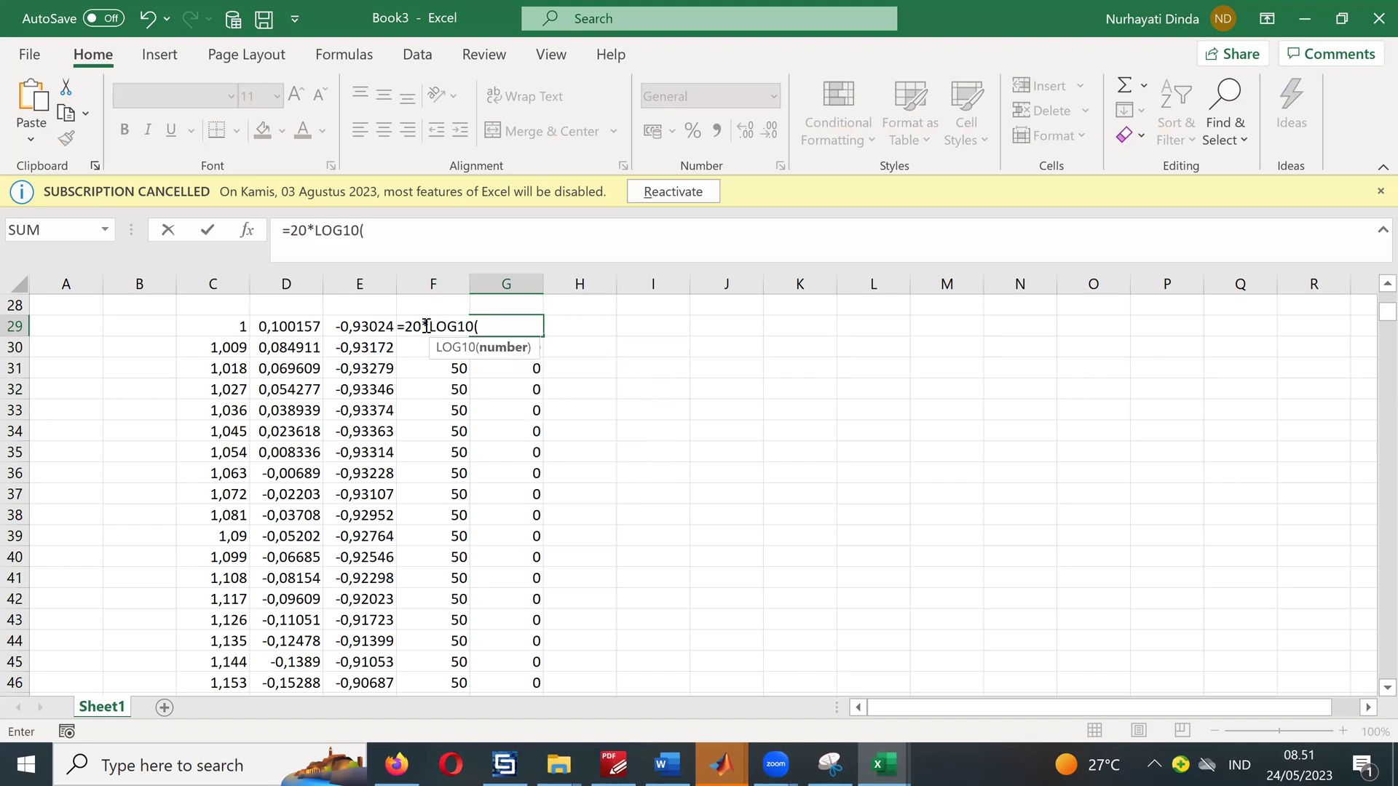
text(F29)
key(Return)
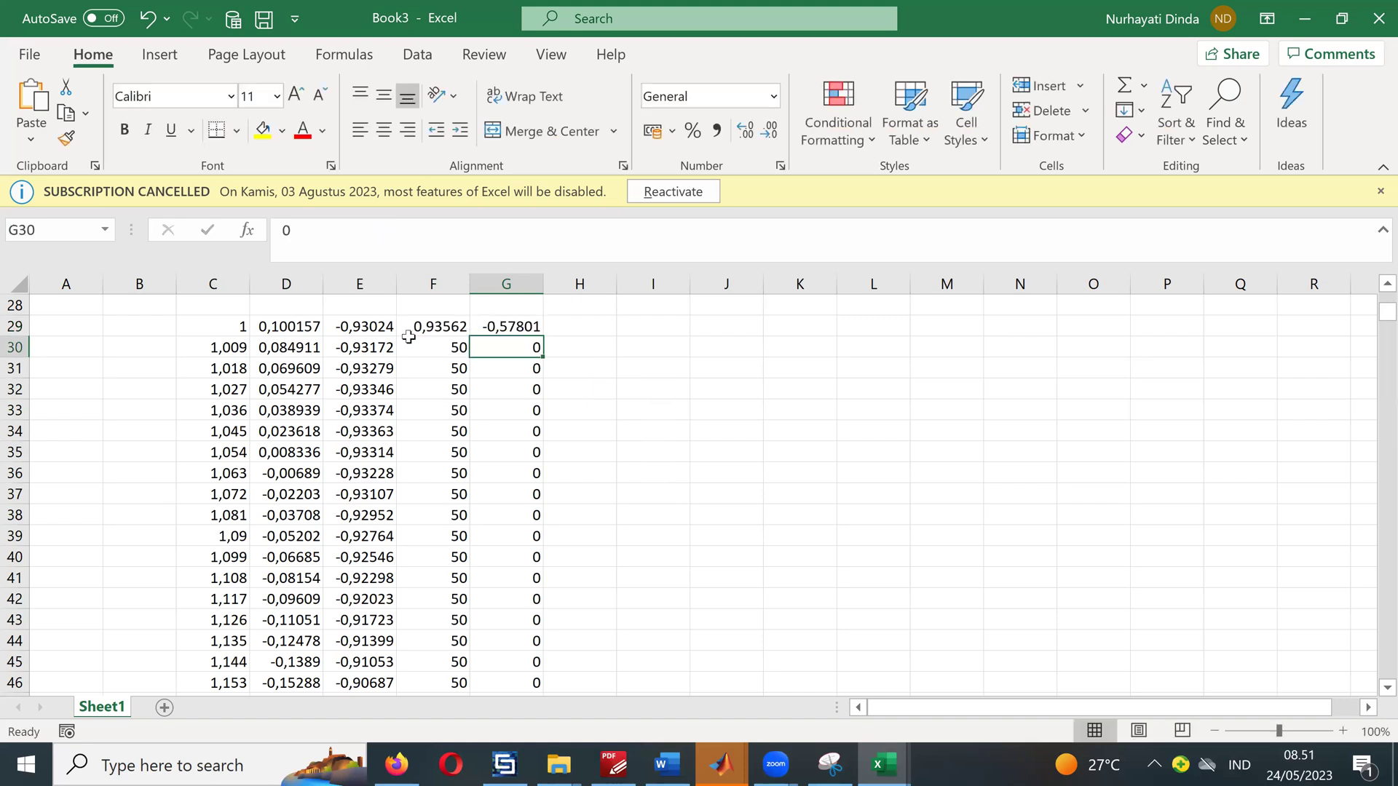
click(468, 336)
drag(470, 336, 448, 495)
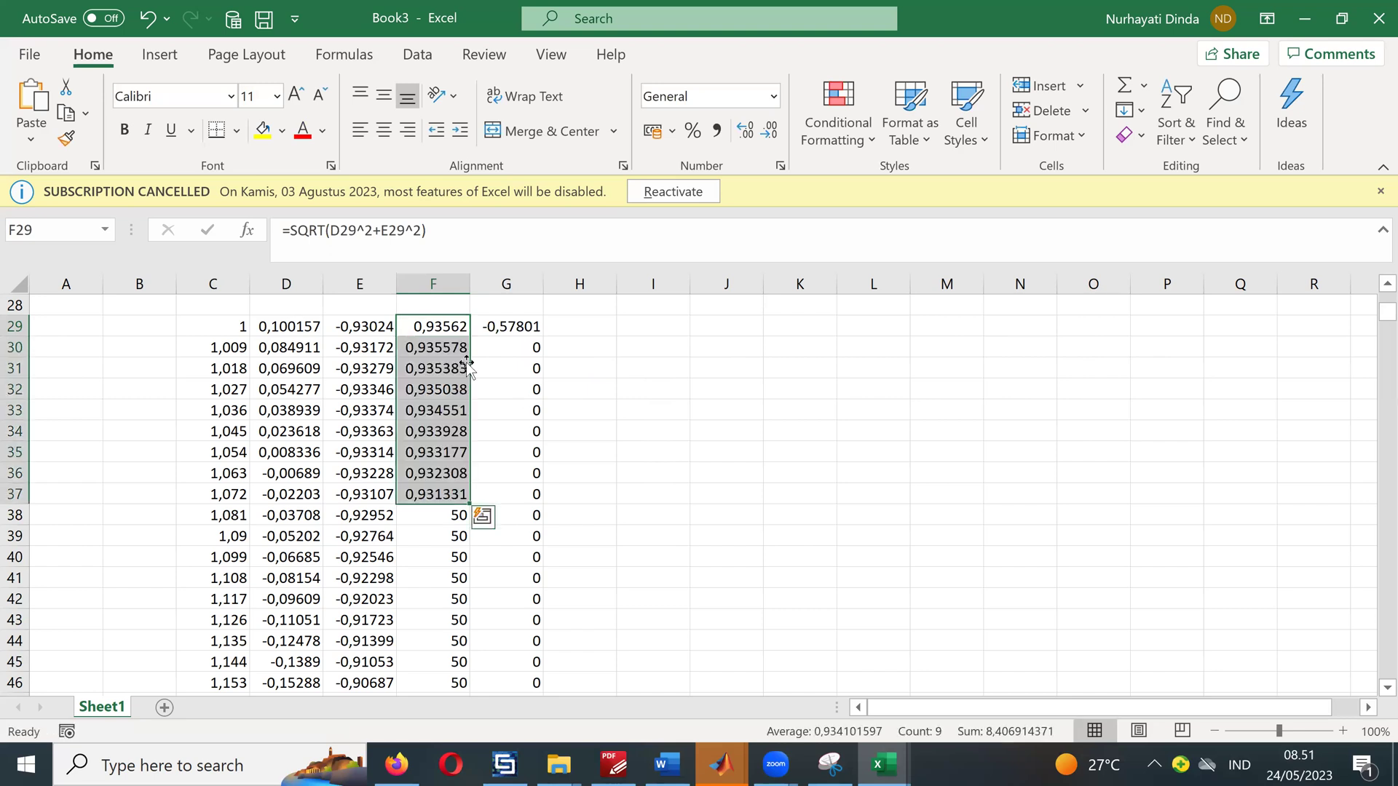
click(150, 18)
Step: Fill the magnitude and decibel formulas from F29:G29 down through row 1029
mouse_move(436, 326)
mouse_down()
mouse_move(545, 337)
mouse_move(516, 594)
mouse_move(536, 414)
mouse_move(537, 761)
mouse_move(556, 725)
mouse_move(555, 739)
mouse_up()
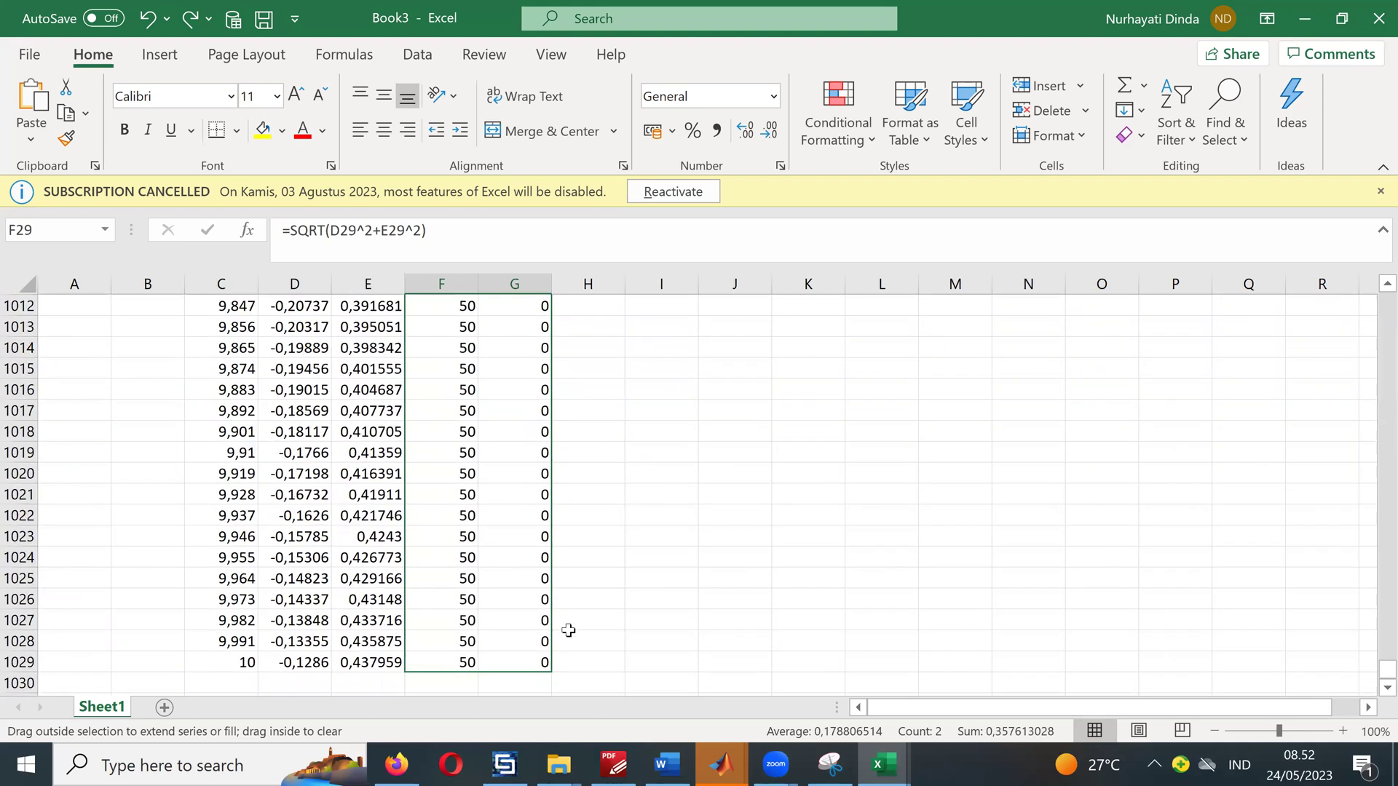
scroll(628, 561, up, 6)
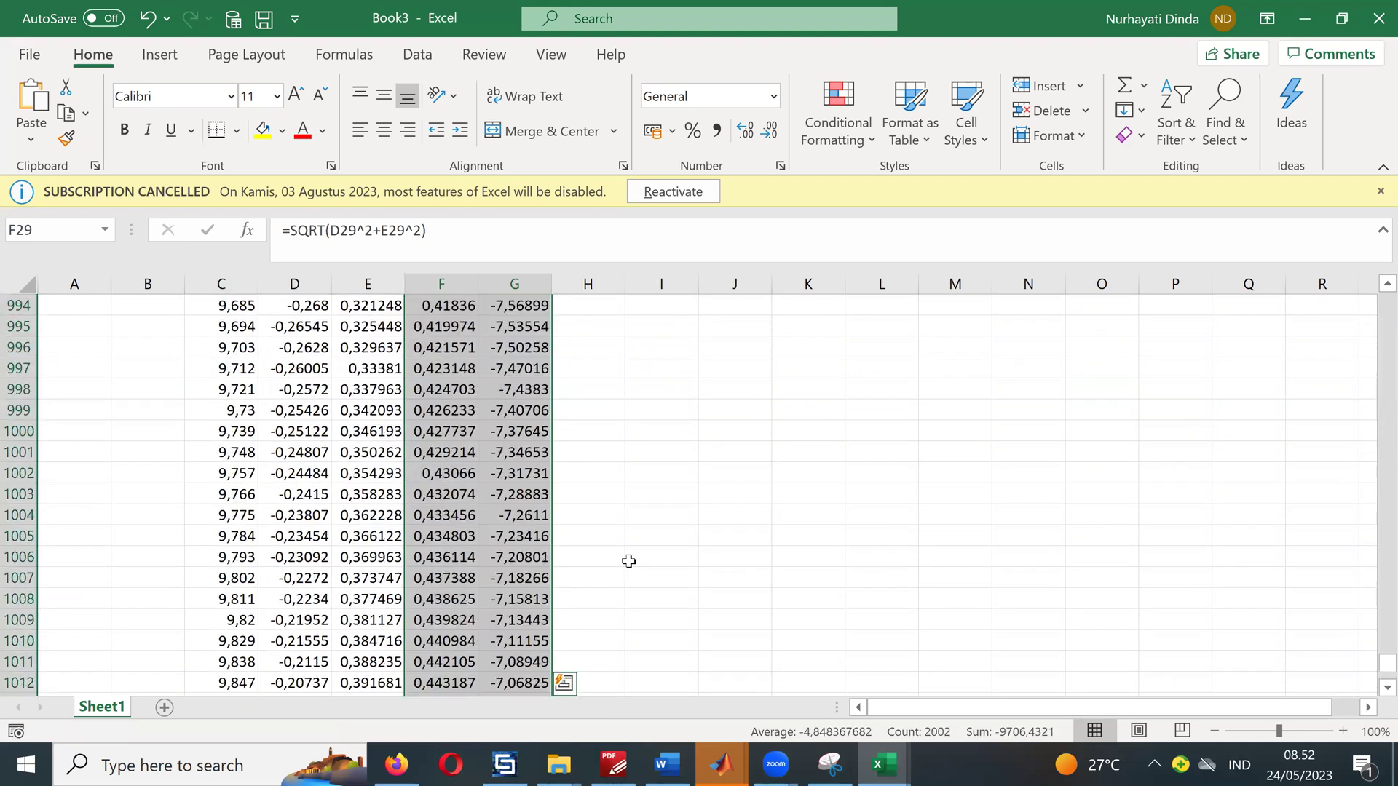
scroll(628, 561, up, 20)
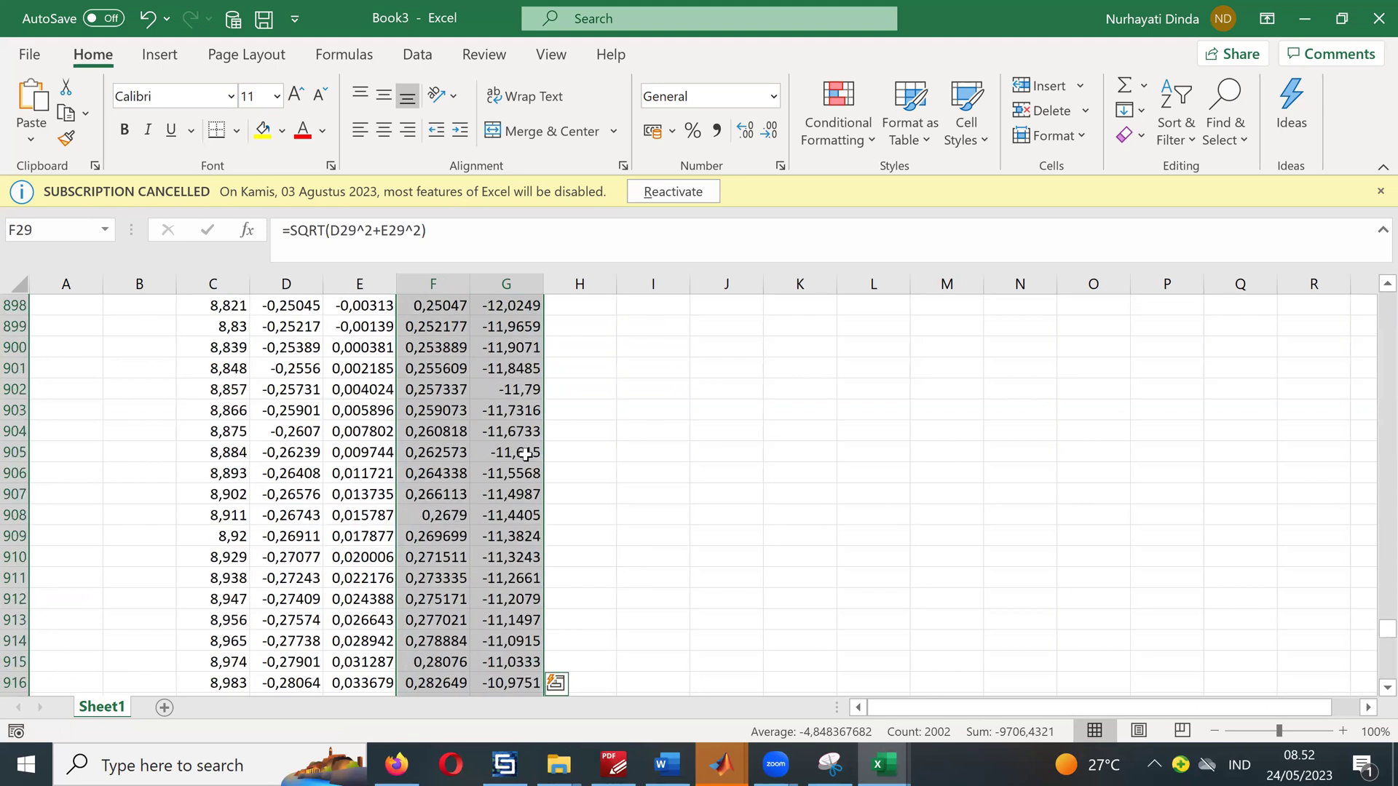
Step: Review the calculated magnitude and decibel columns back up to the first data row and check the cells in row 29
click(526, 453)
scroll(526, 453, up, 5)
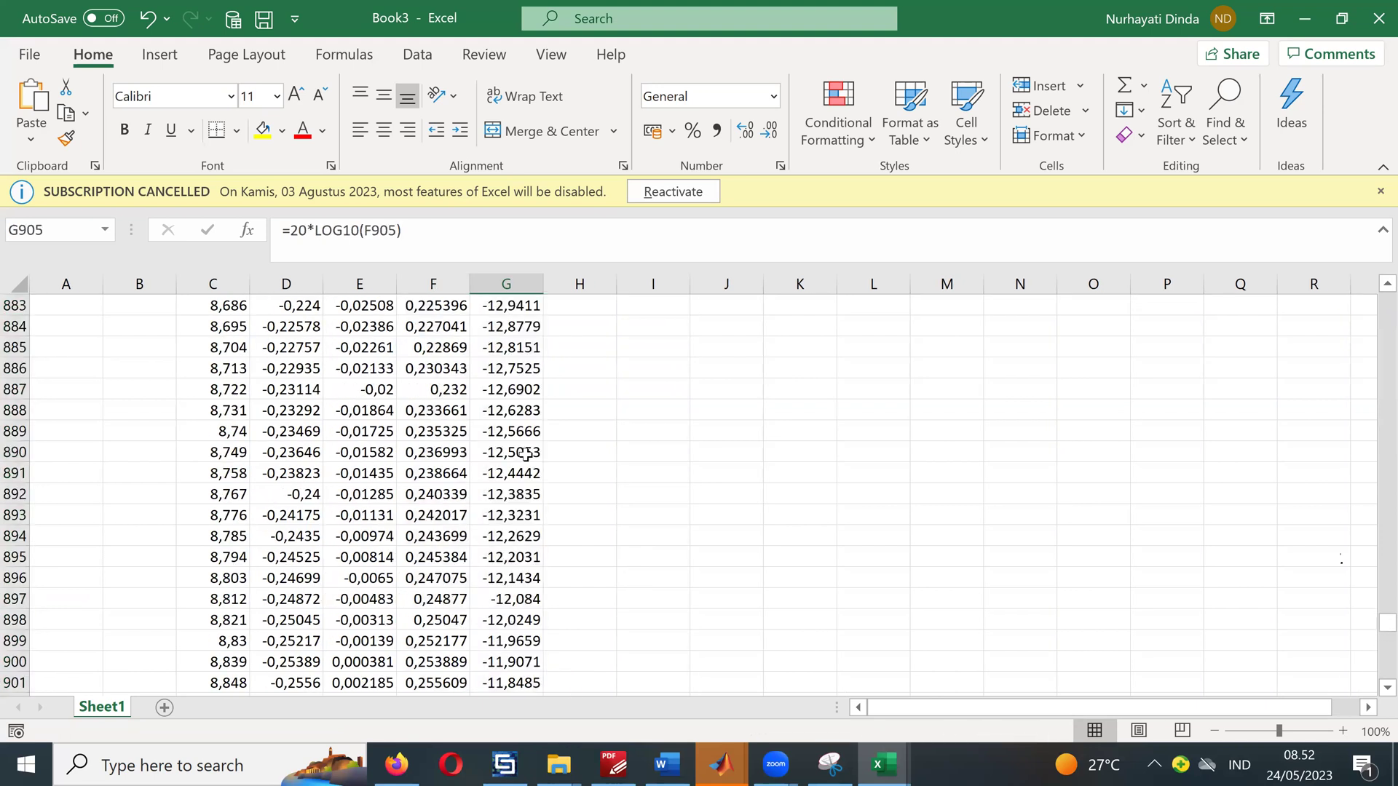
scroll(526, 454, up, 10)
scroll(526, 453, up, 20)
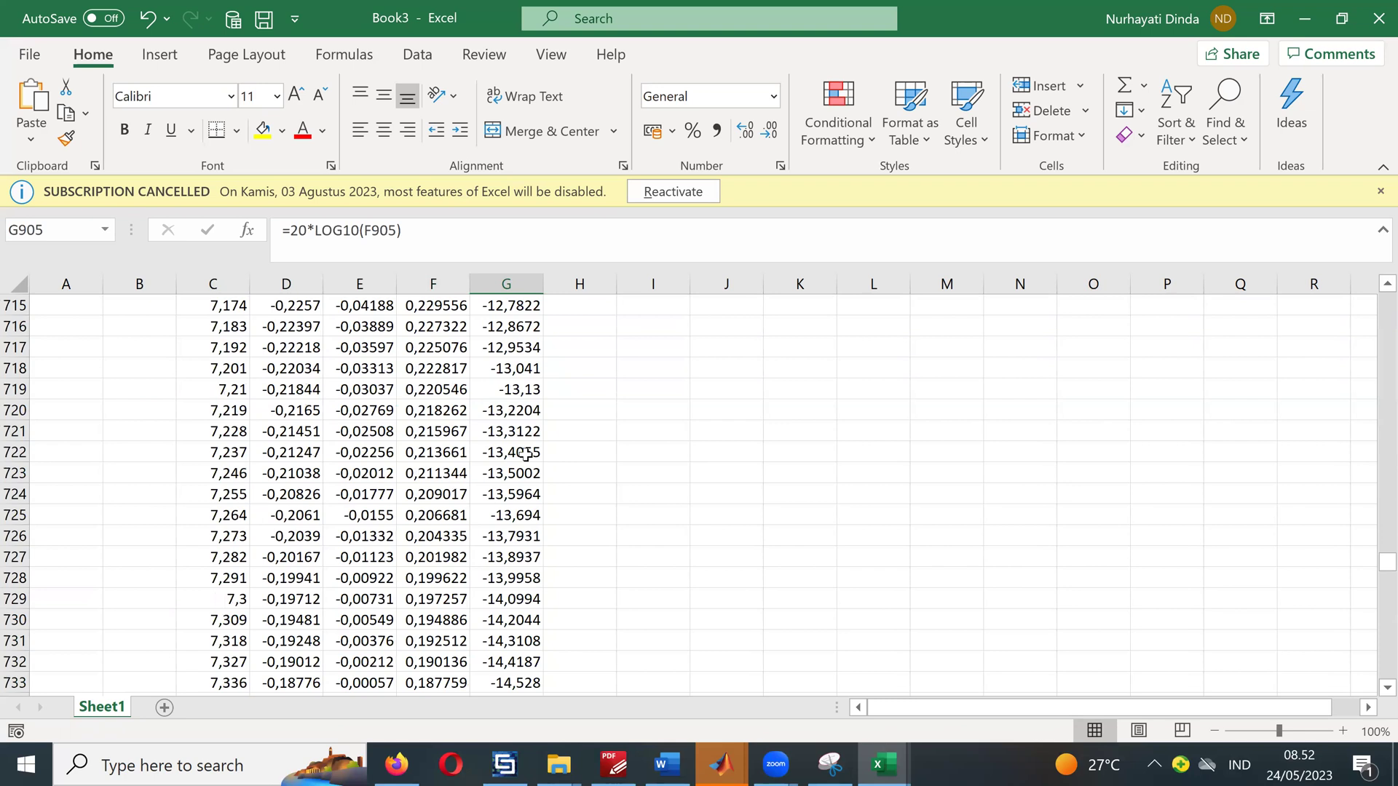
scroll(526, 453, up, 20)
scroll(526, 454, up, 20)
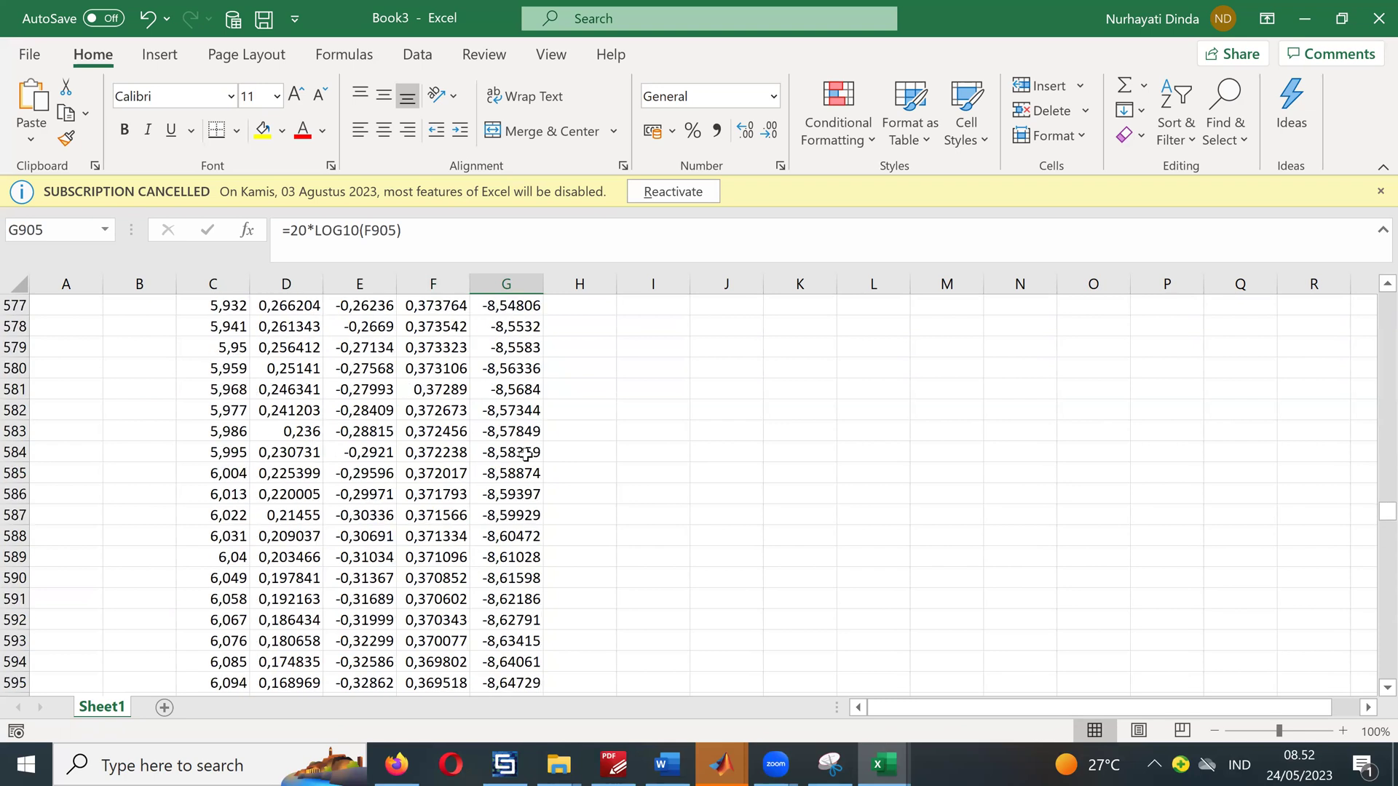
scroll(526, 453, up, 16)
scroll(1376, 488, up, 10)
drag(1370, 347, 1360, 282)
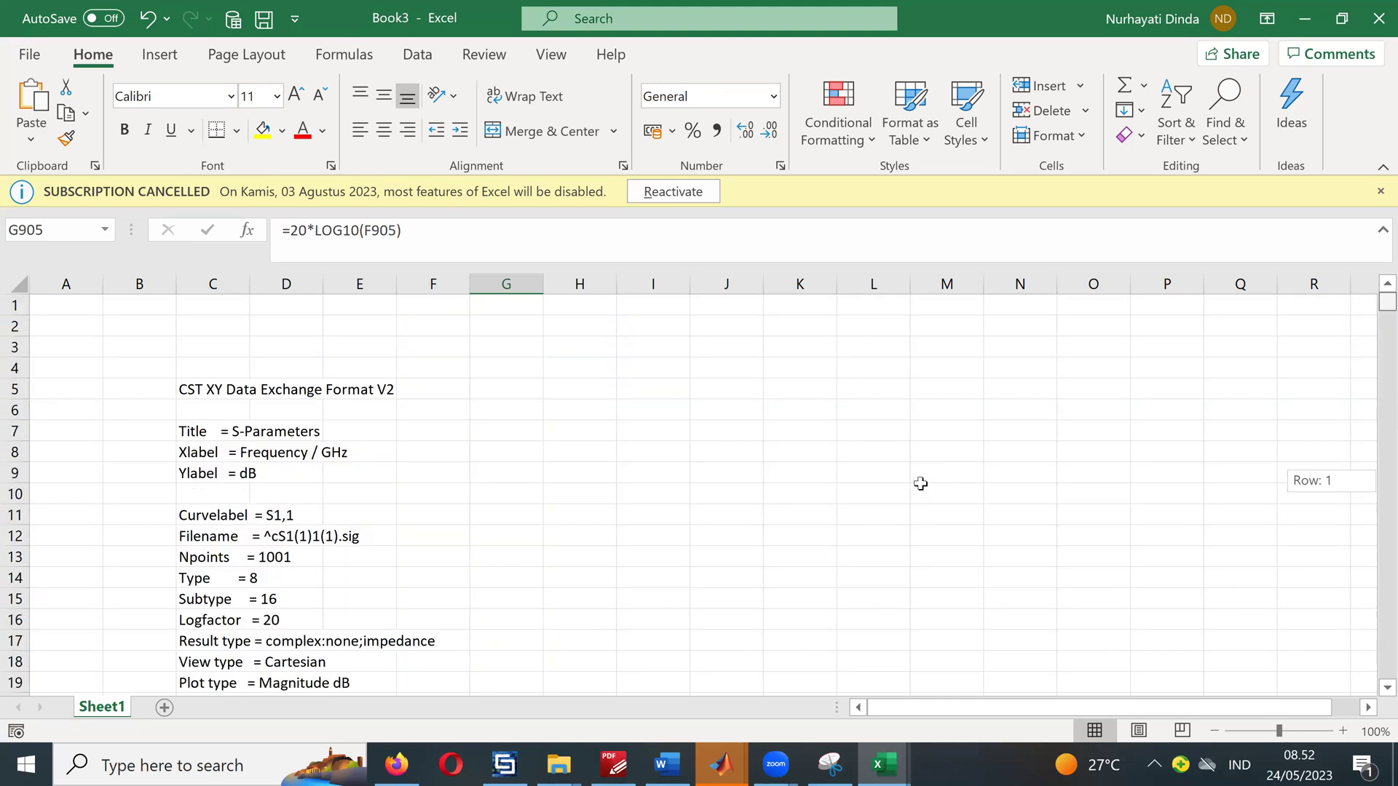
scroll(920, 483, down, 10)
scroll(920, 483, up, 7)
scroll(365, 384, down, 5)
click(287, 389)
key(Right)
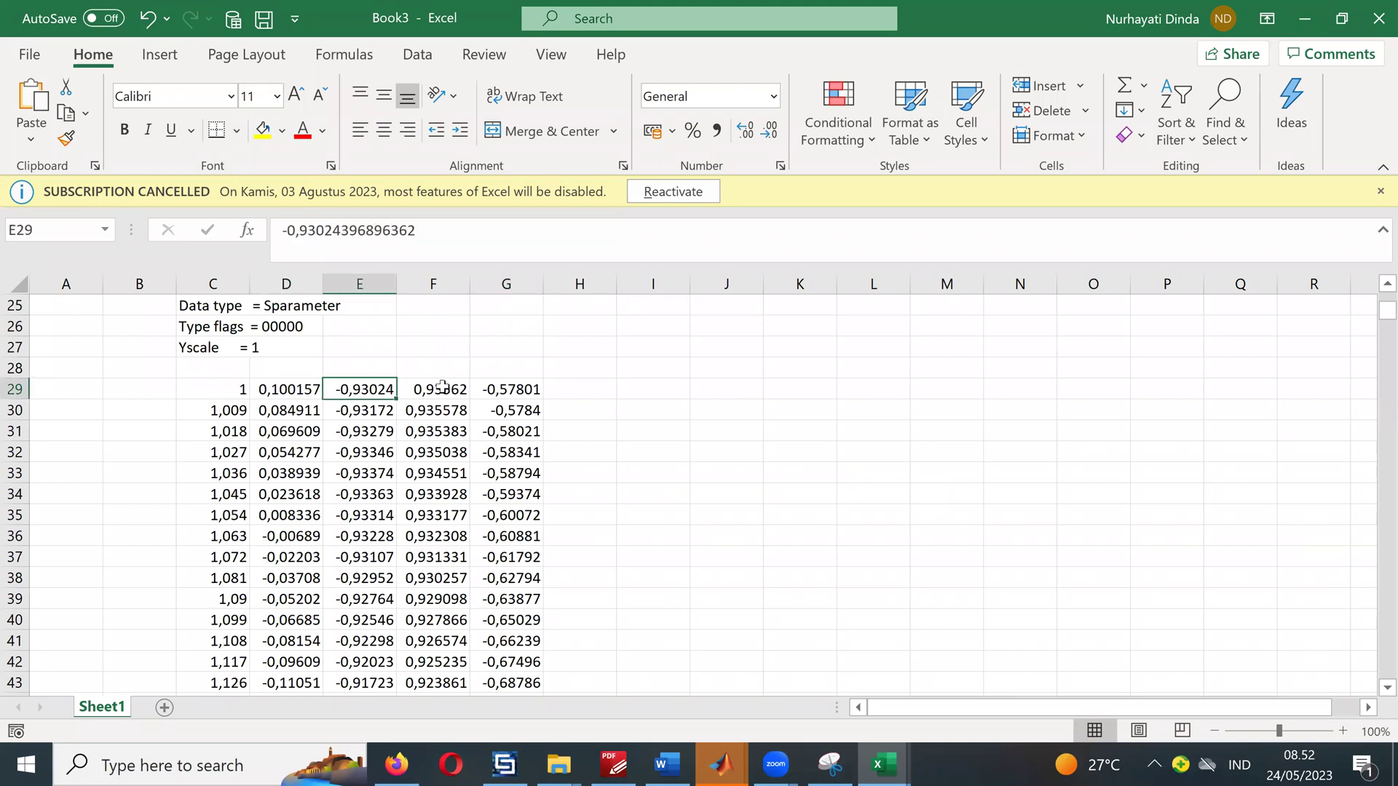
key(Right)
key(Right)
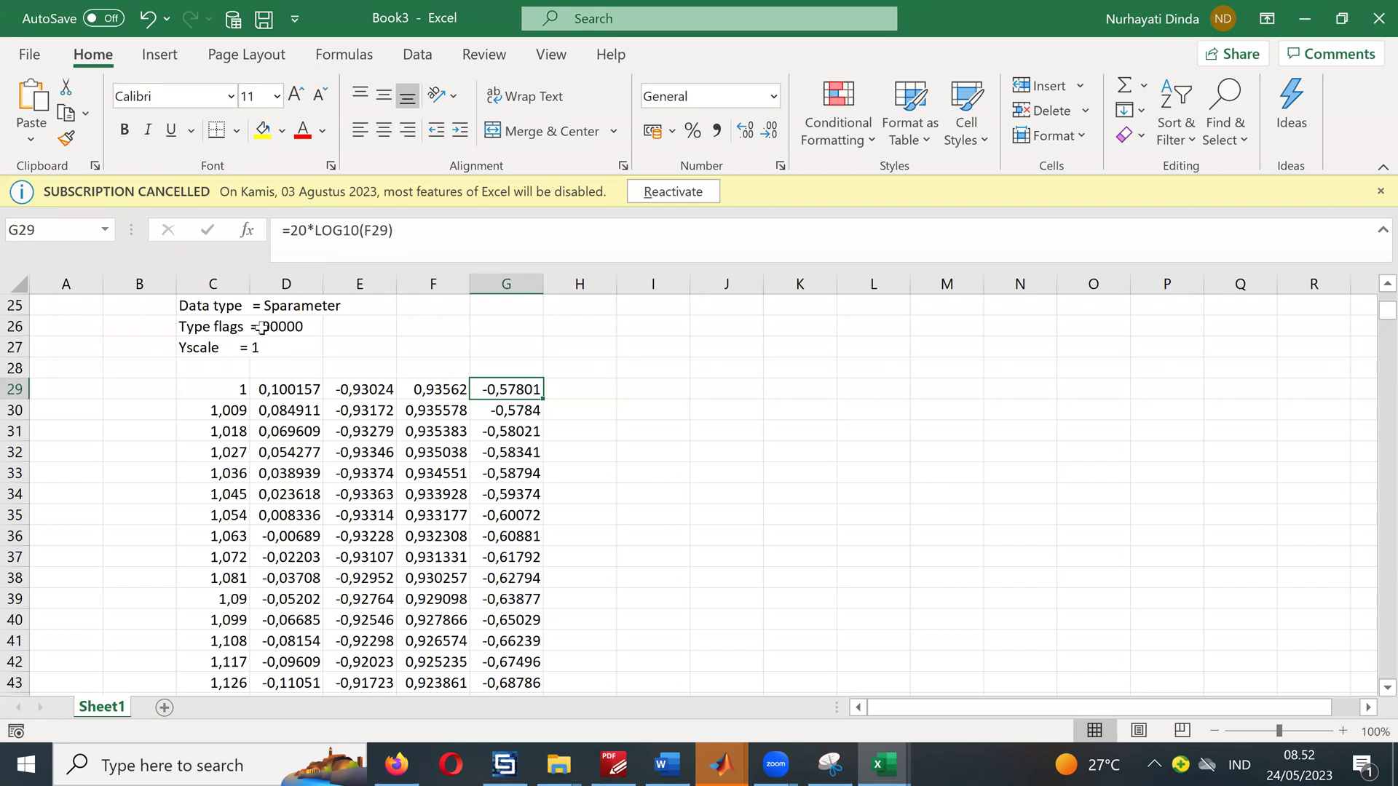
Step: Copy the frequency data in column C and paste it as values into column J
click(230, 279)
right_click(232, 284)
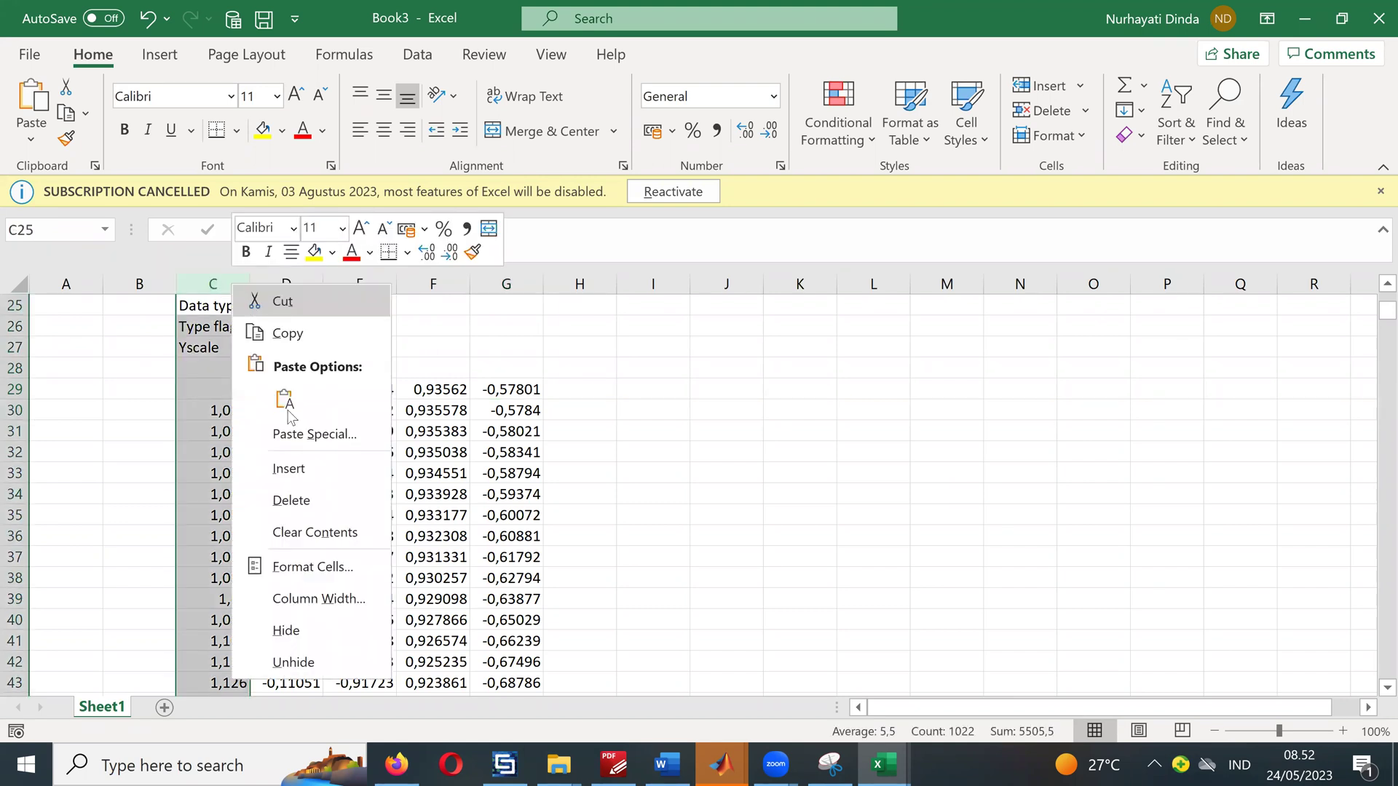
click(286, 334)
right_click(753, 292)
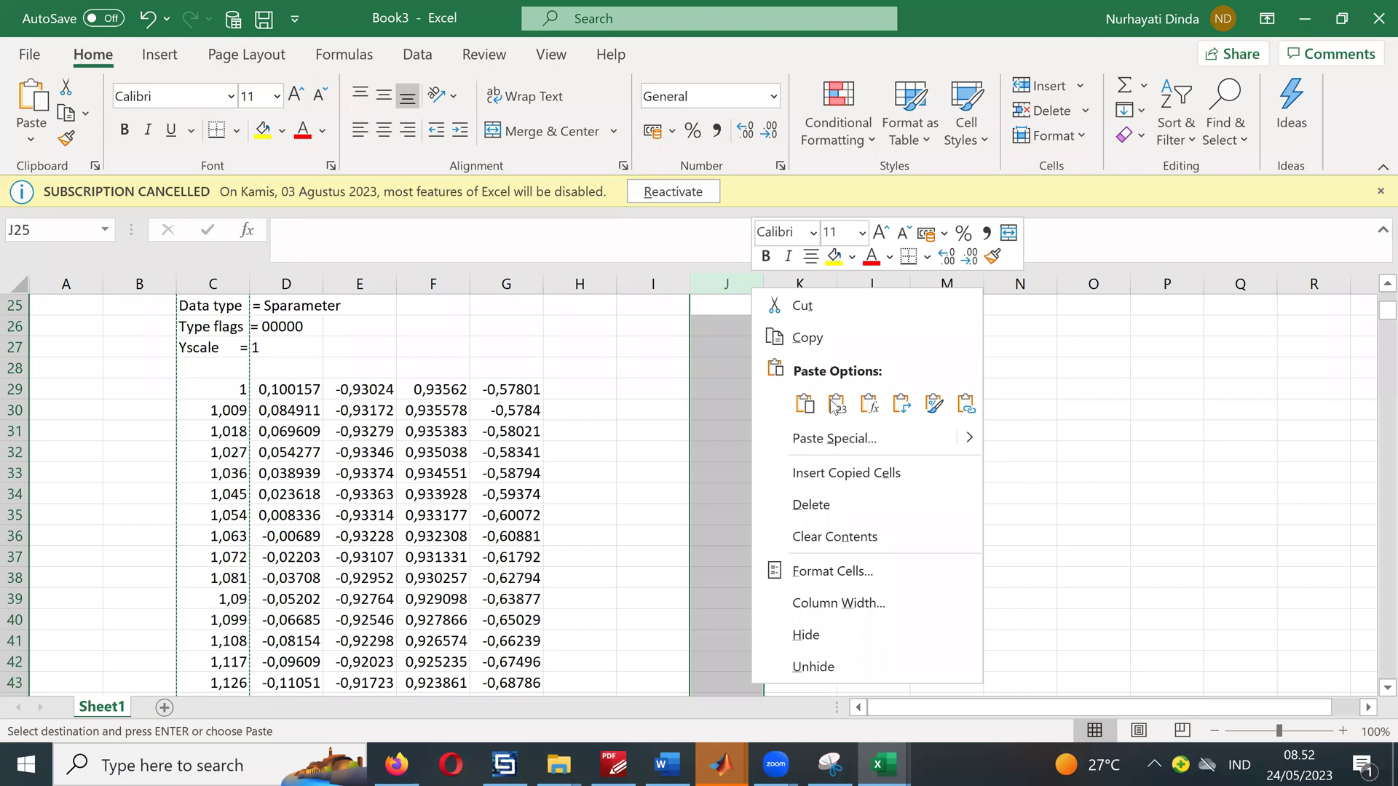
click(836, 404)
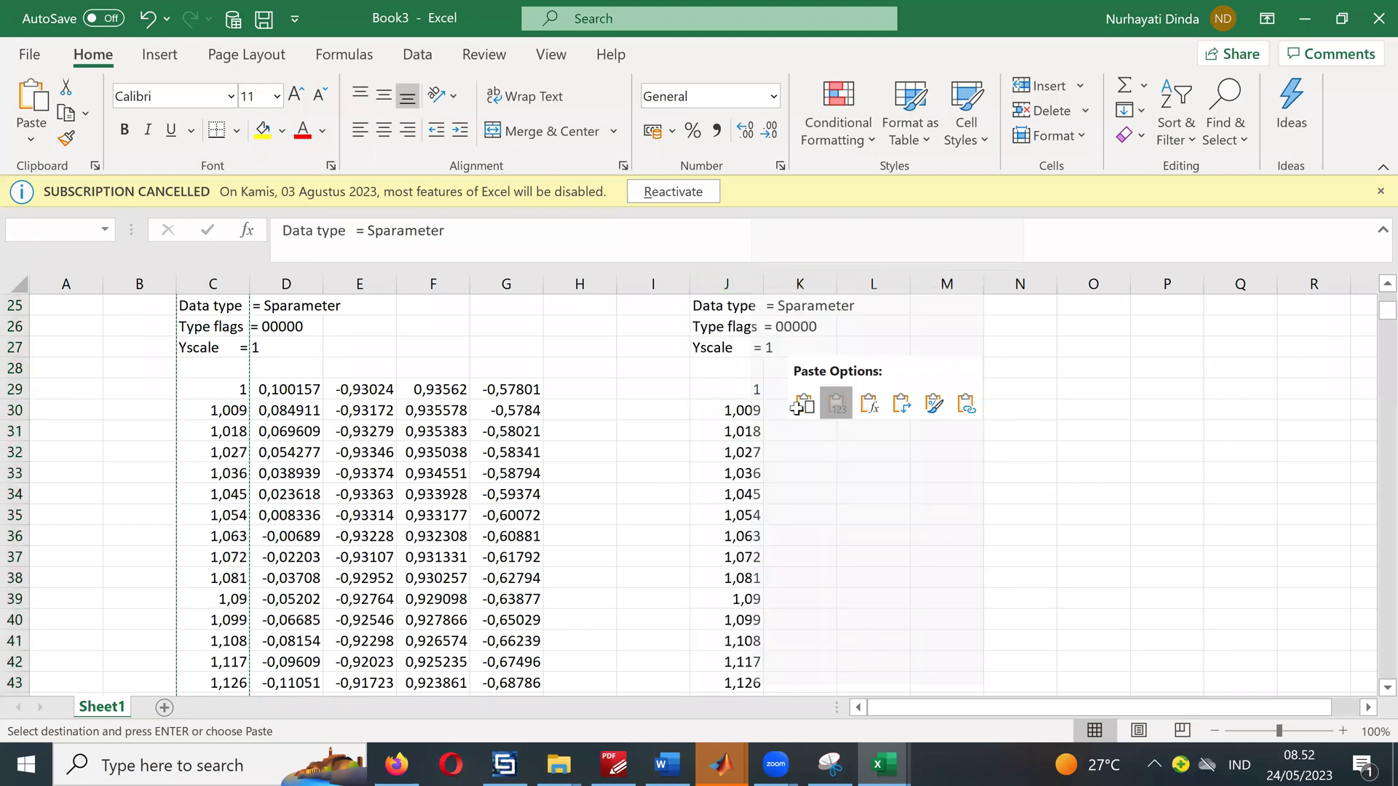
Step: Copy the decibel results in column G and paste them as values into column K
right_click(513, 285)
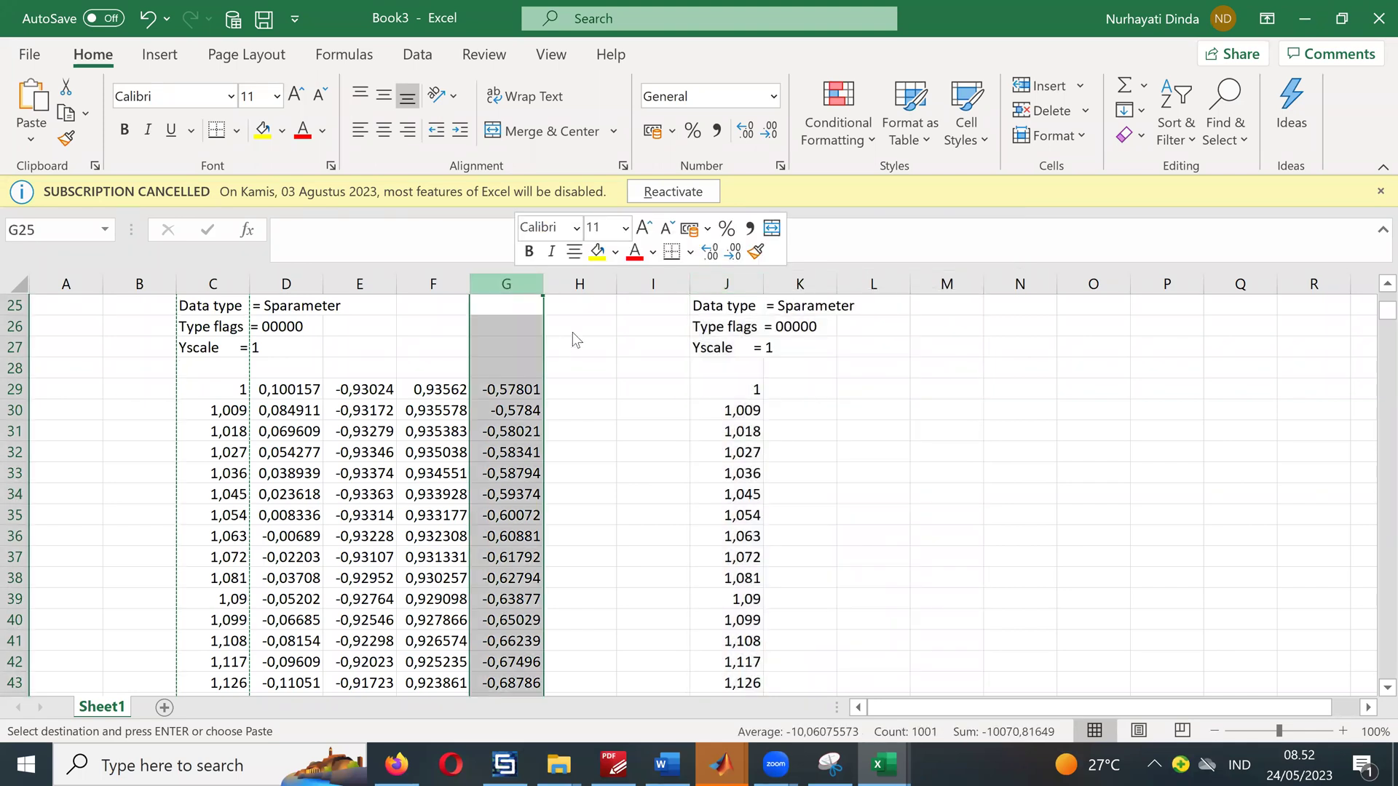
click(573, 332)
right_click(821, 286)
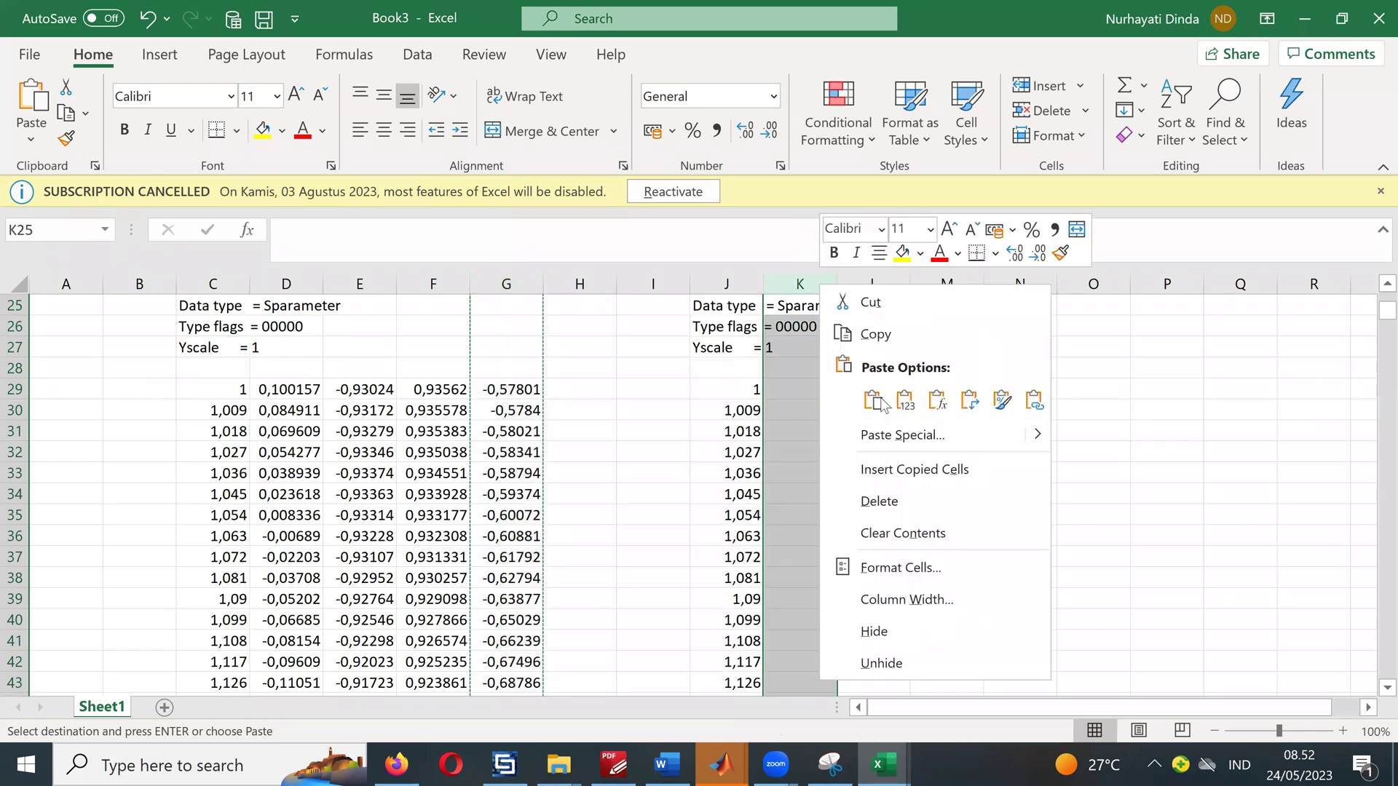
click(943, 443)
Step: Plot J29:K1029 as a scatter chart with smooth lines and markers, and place the chart beside column K
drag(725, 388, 801, 673)
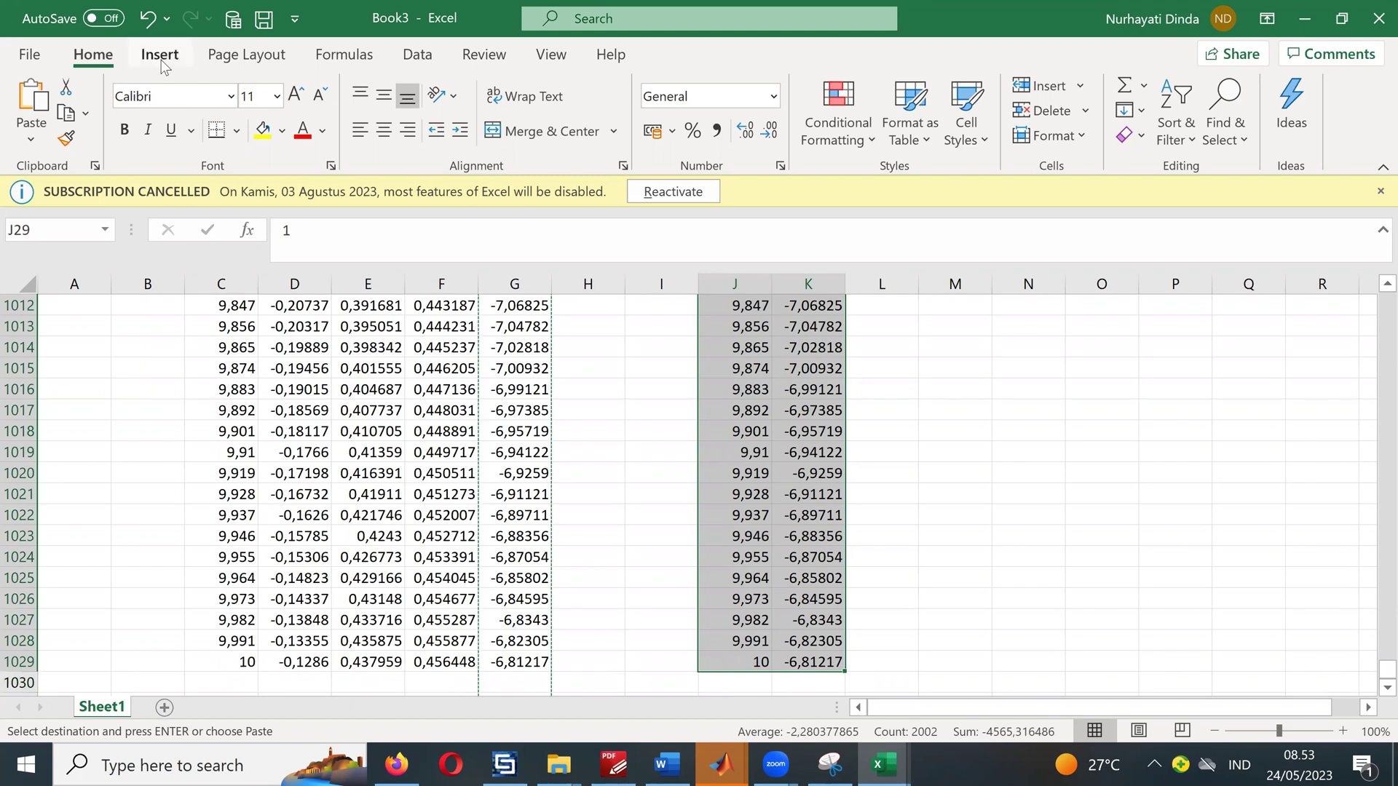
click(195, 54)
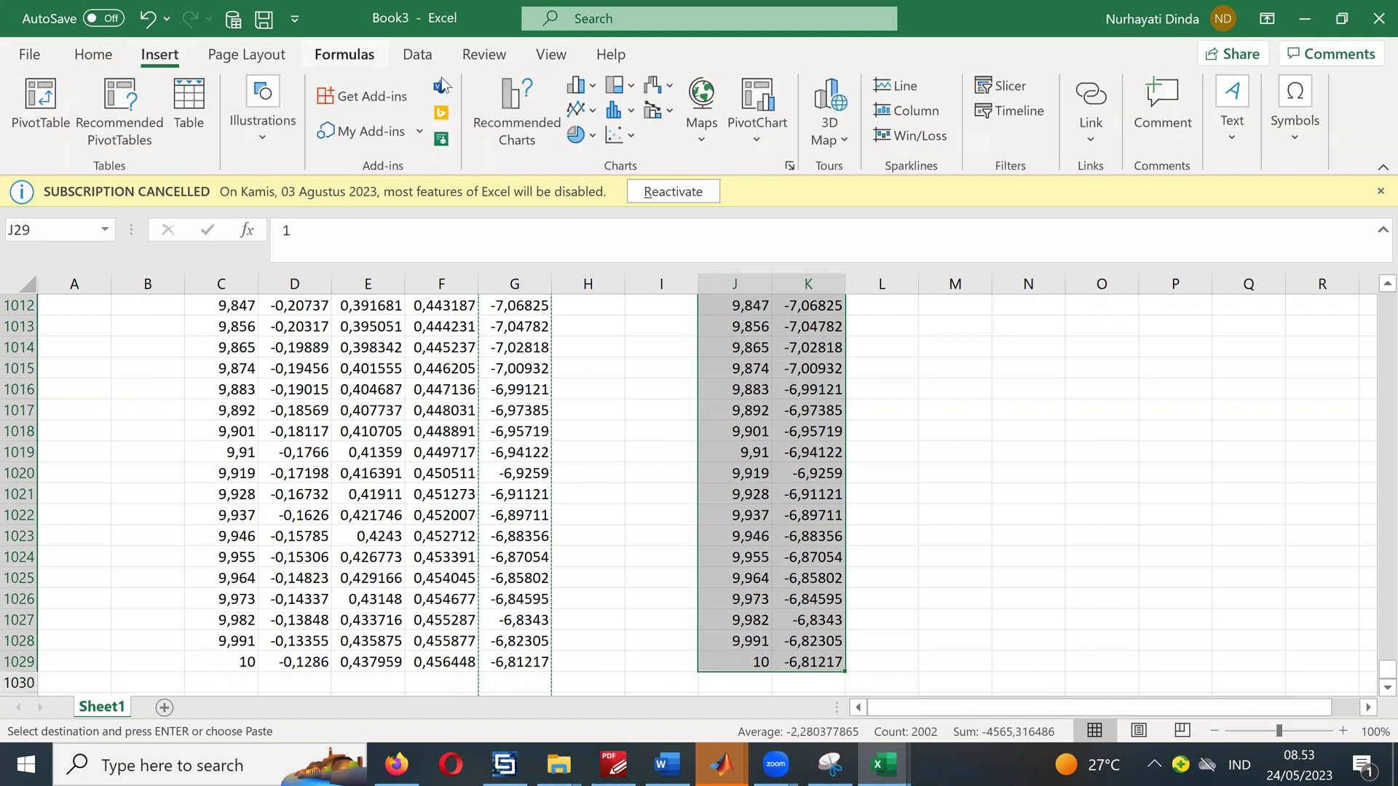
click(692, 192)
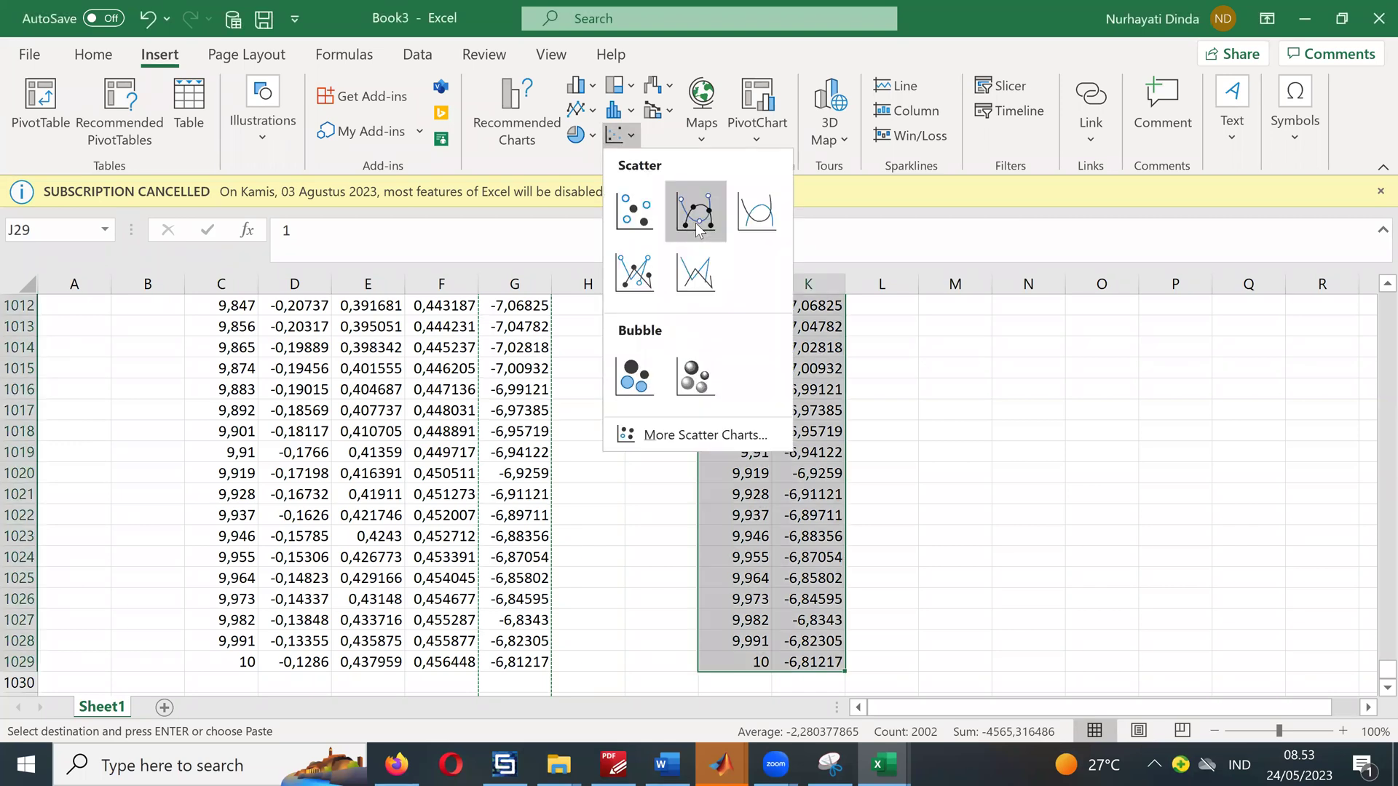
key(Escape)
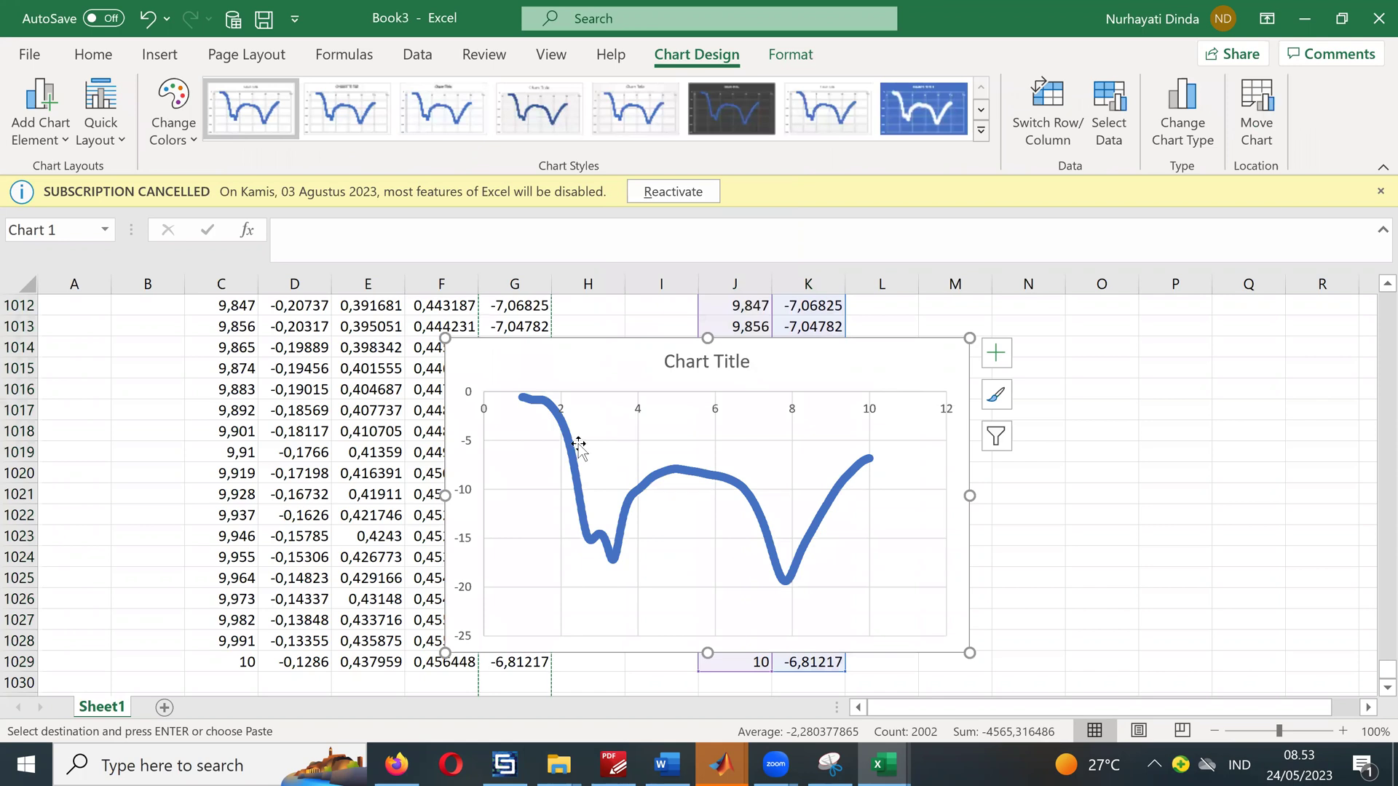
click(647, 482)
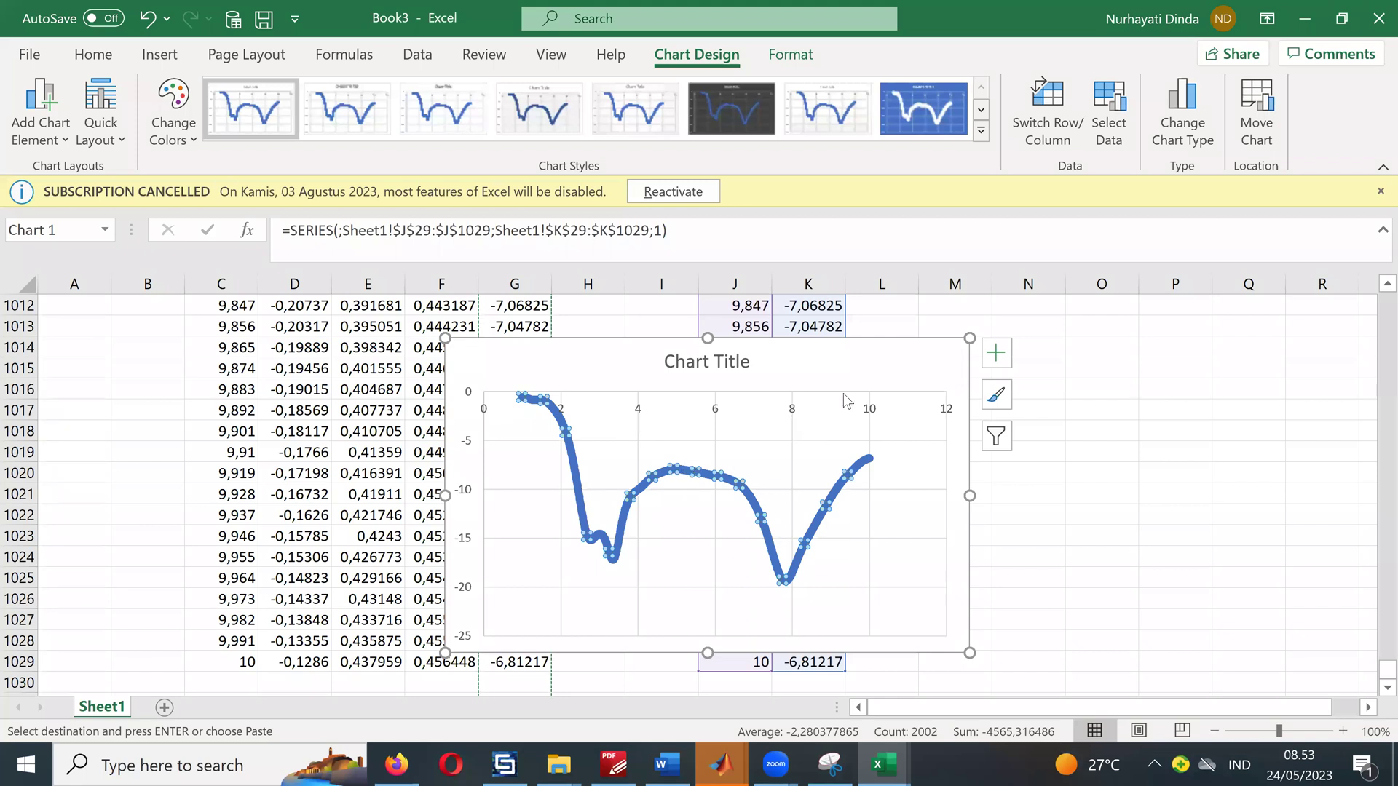
drag(951, 359, 1052, 373)
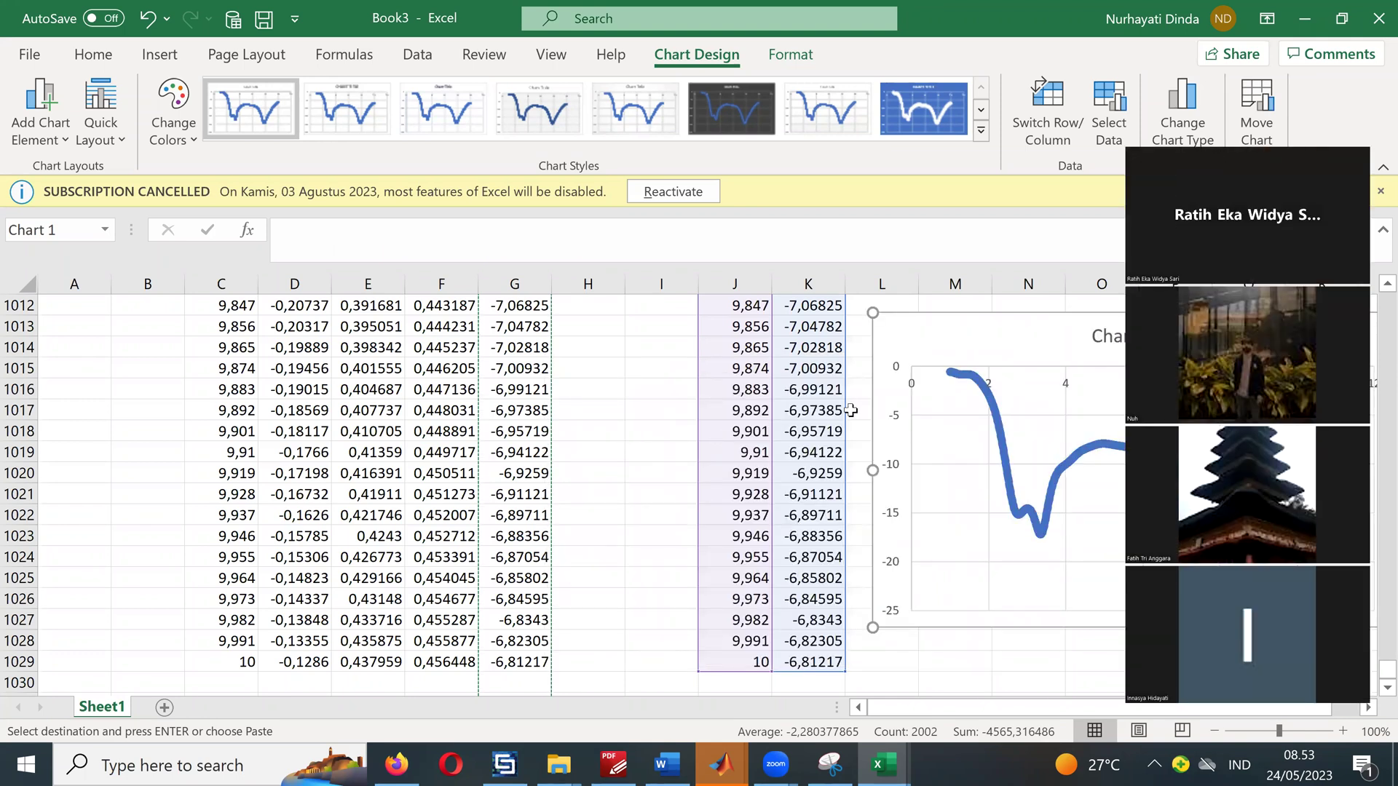
key(Escape)
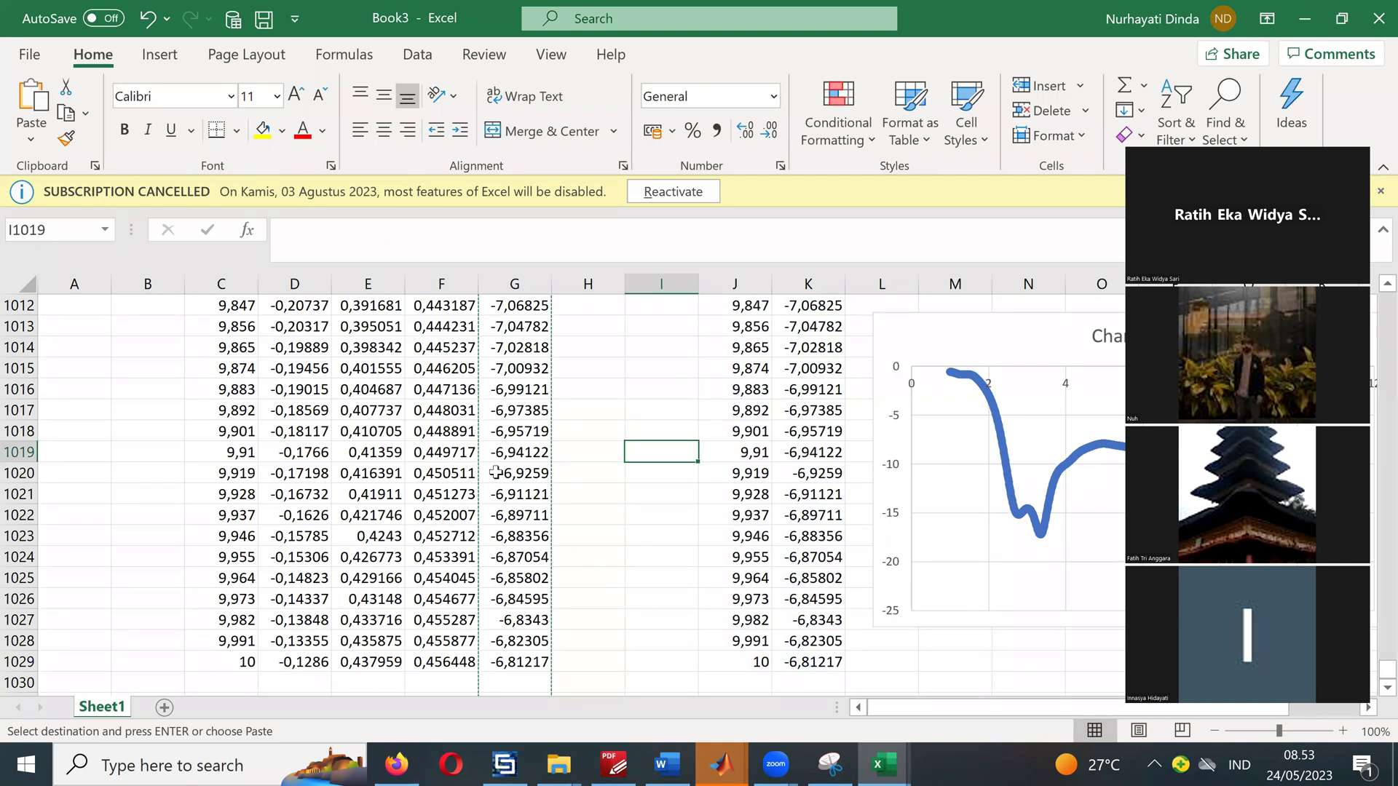
Step: Add a new worksheet and rename the original data sheet Shee3
scroll(496, 472, up, 4)
key(shift+F11)
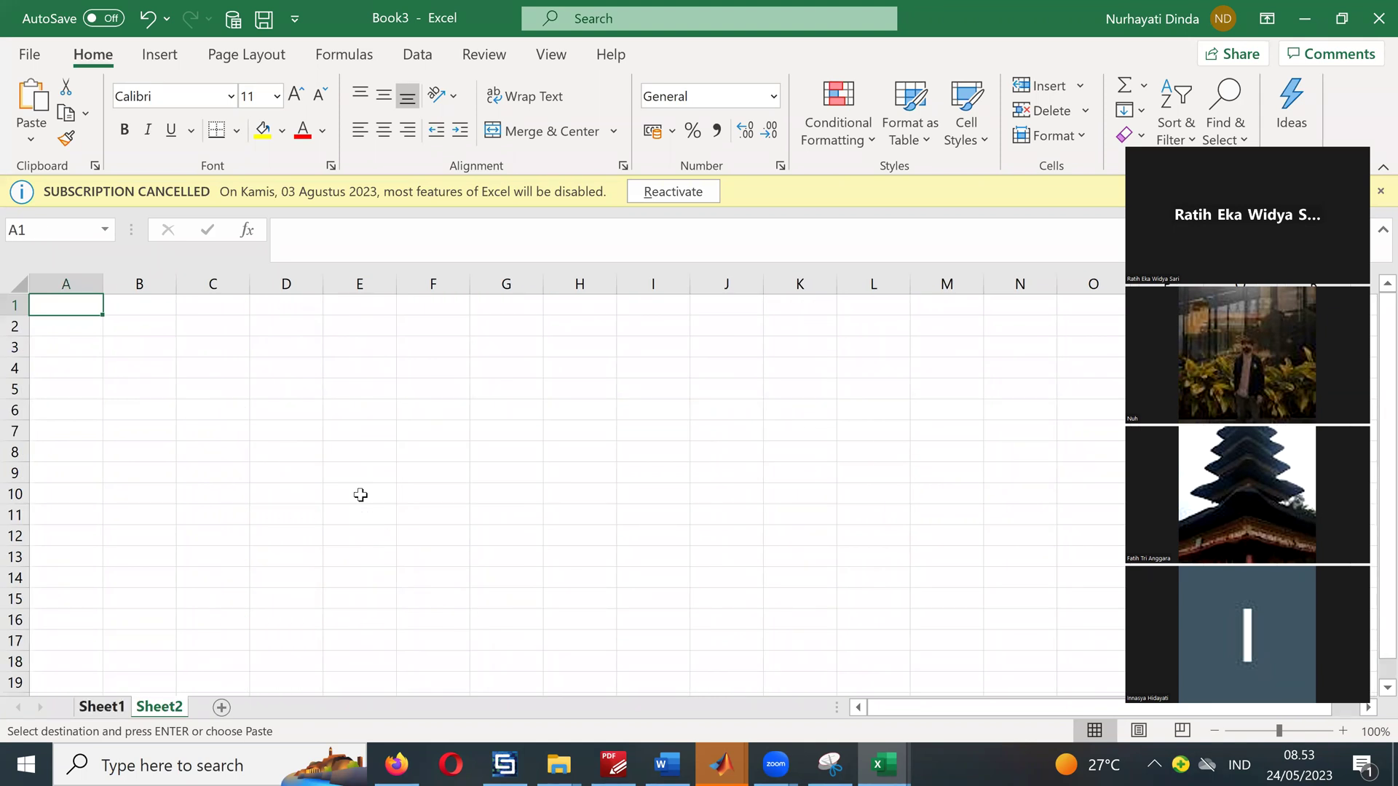
right_click(115, 707)
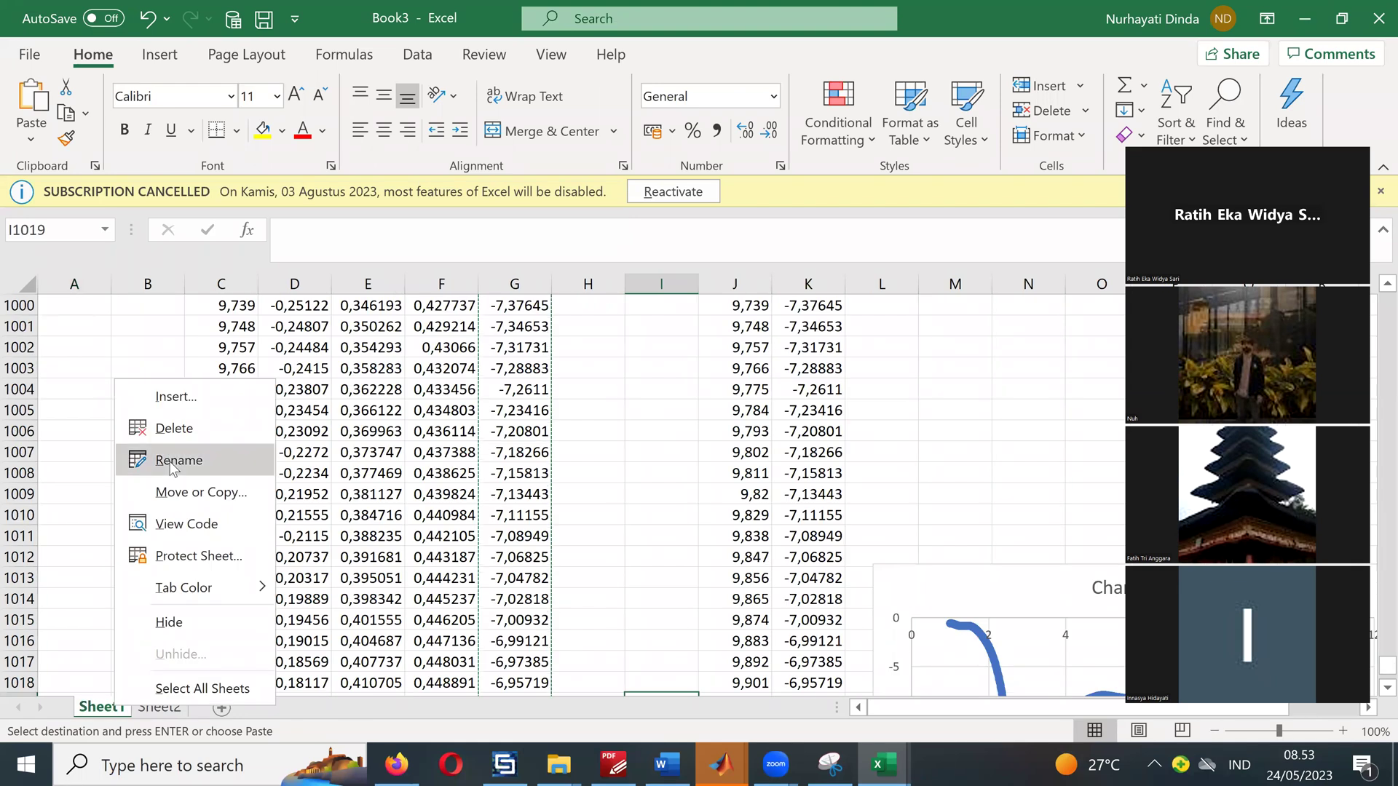
key(Return)
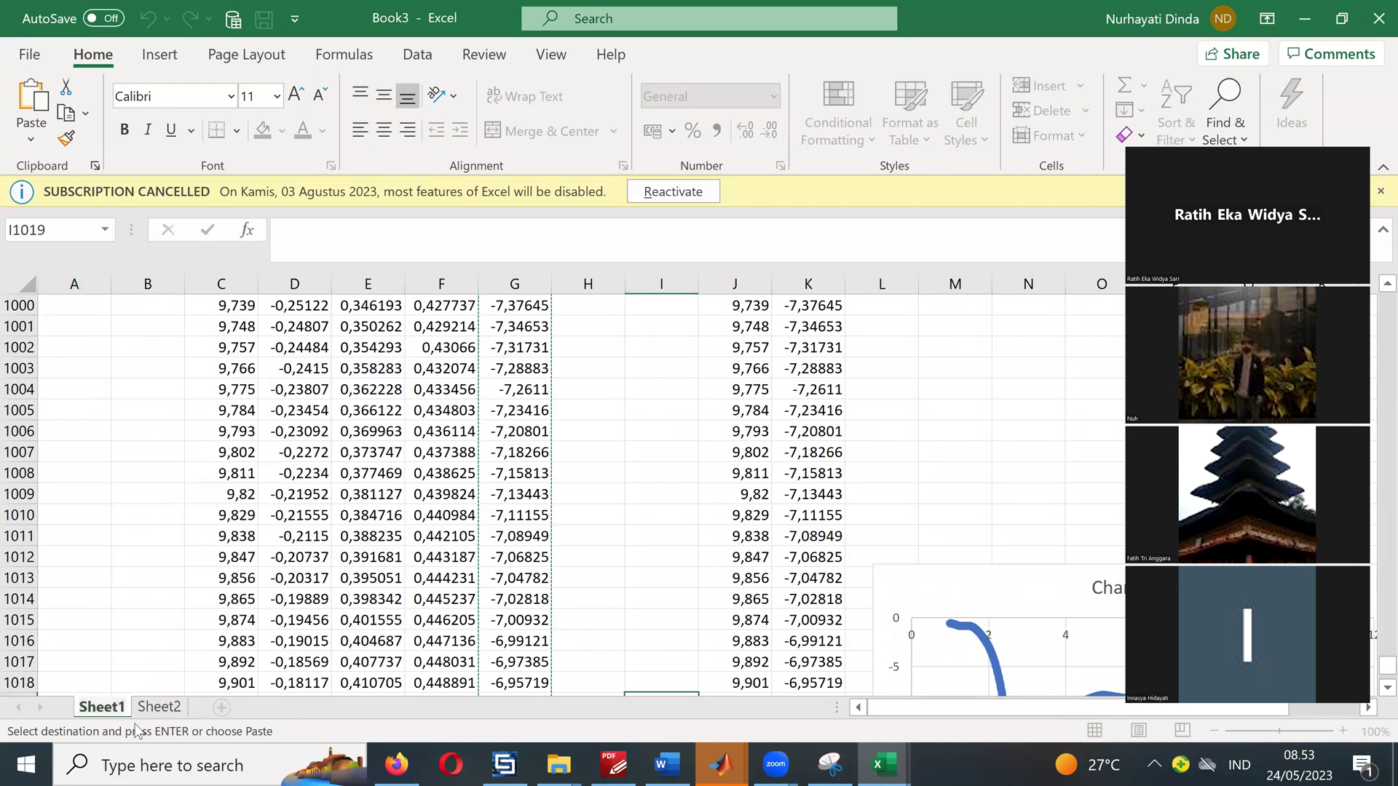
key(BackSpace)
key(BackSpace)
text(3)
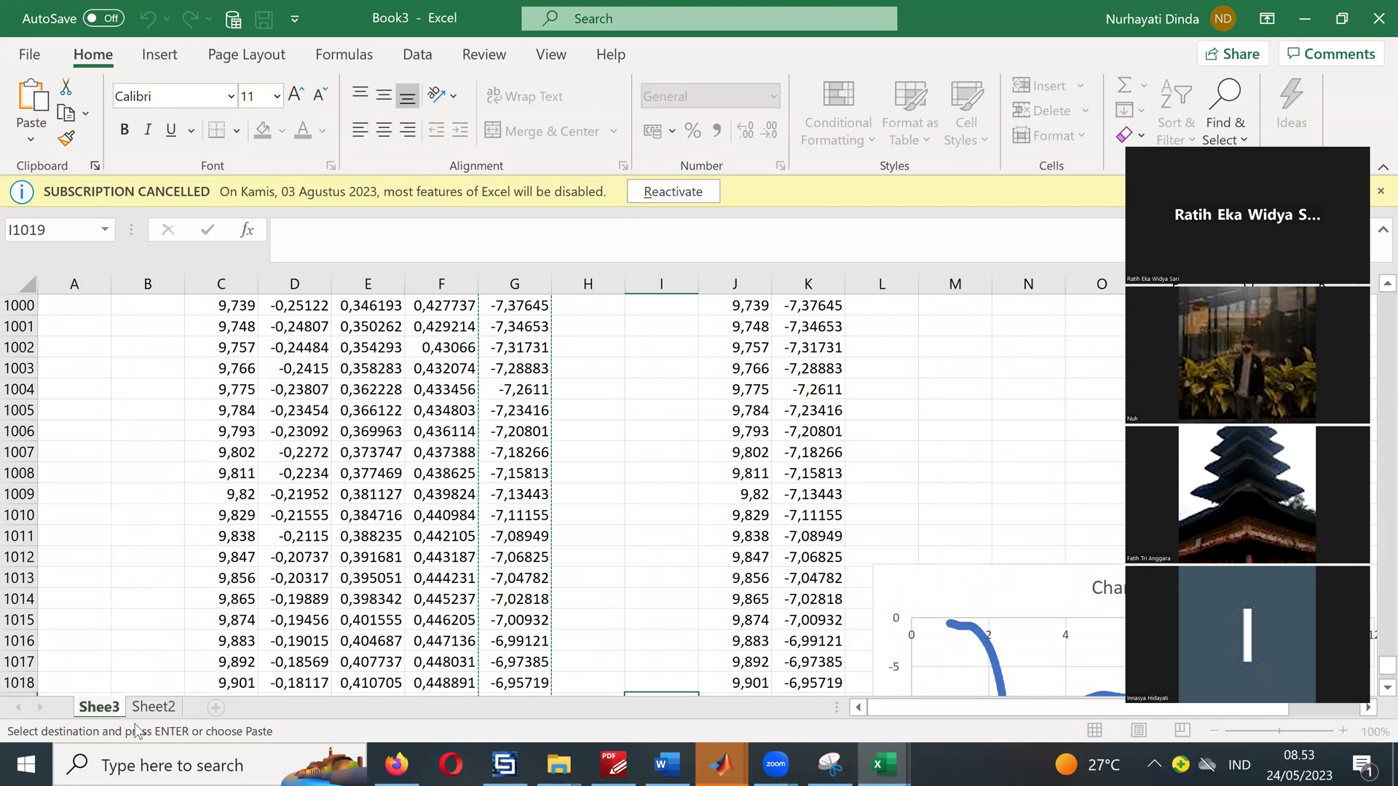
click(148, 661)
Step: Move the blank worksheet in front of Shee3 and rename it Sheet1
drag(152, 708, 112, 709)
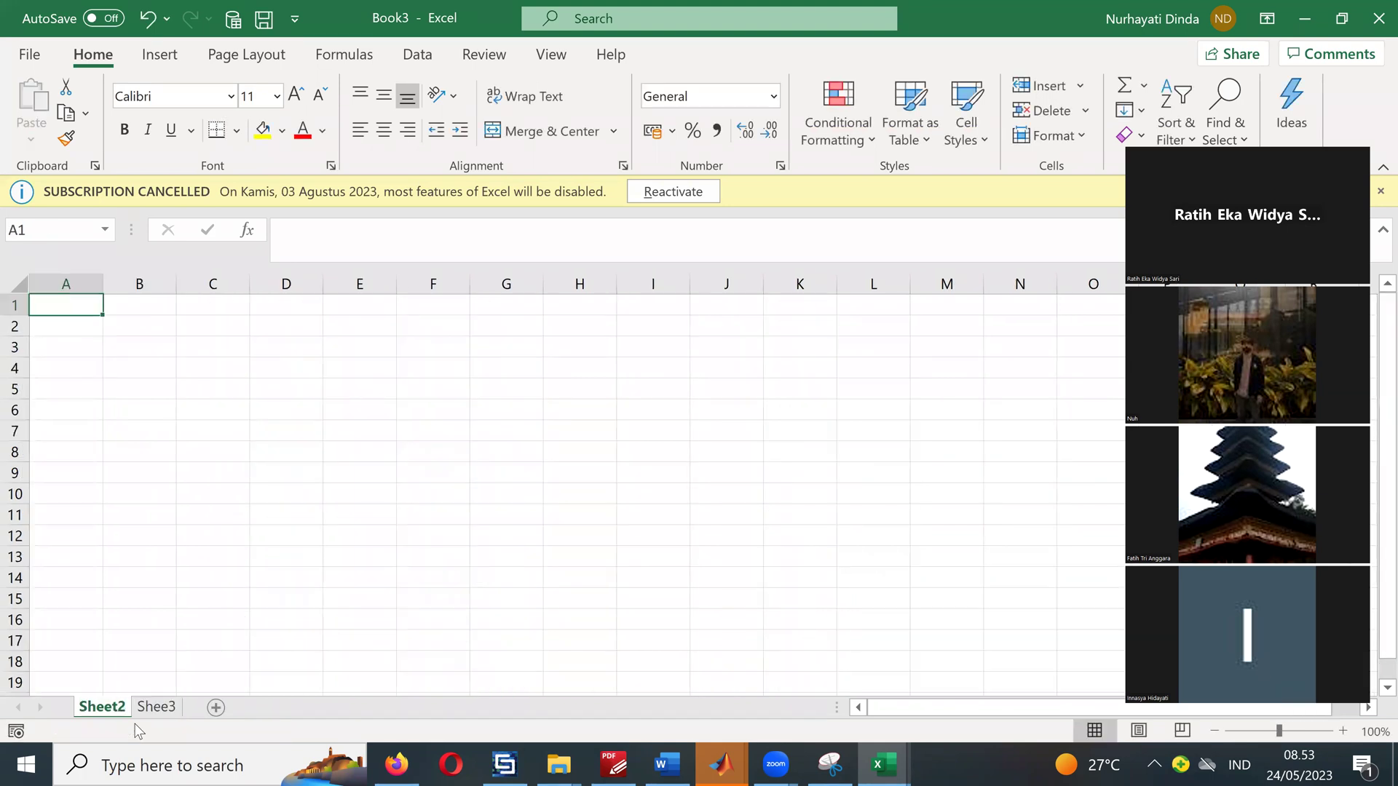
right_click(117, 705)
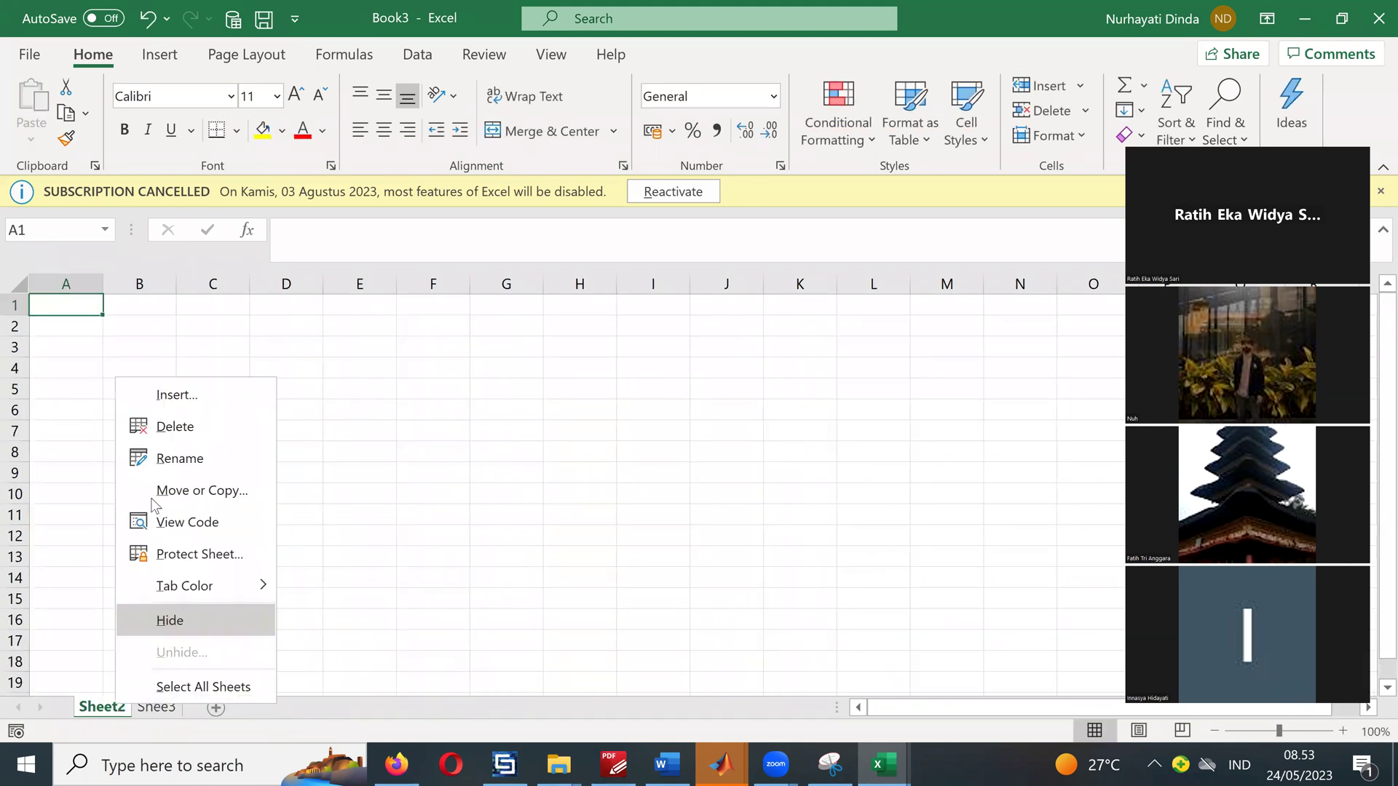
click(165, 458)
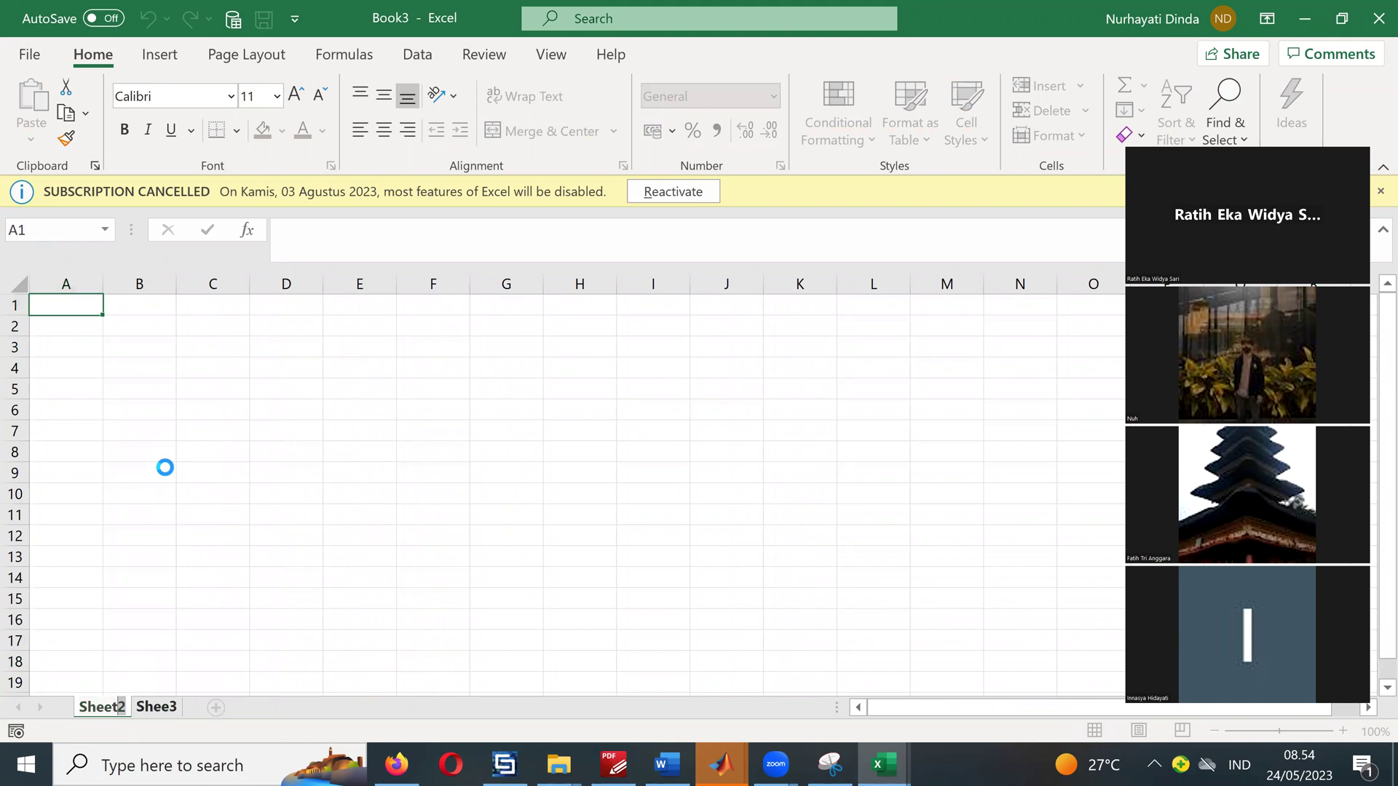
text(1)
click(212, 661)
Step: Copy the frequency and decibel data in J29:K1029 of Shee3 and paste it into Sheet1 starting at cell C4
click(156, 707)
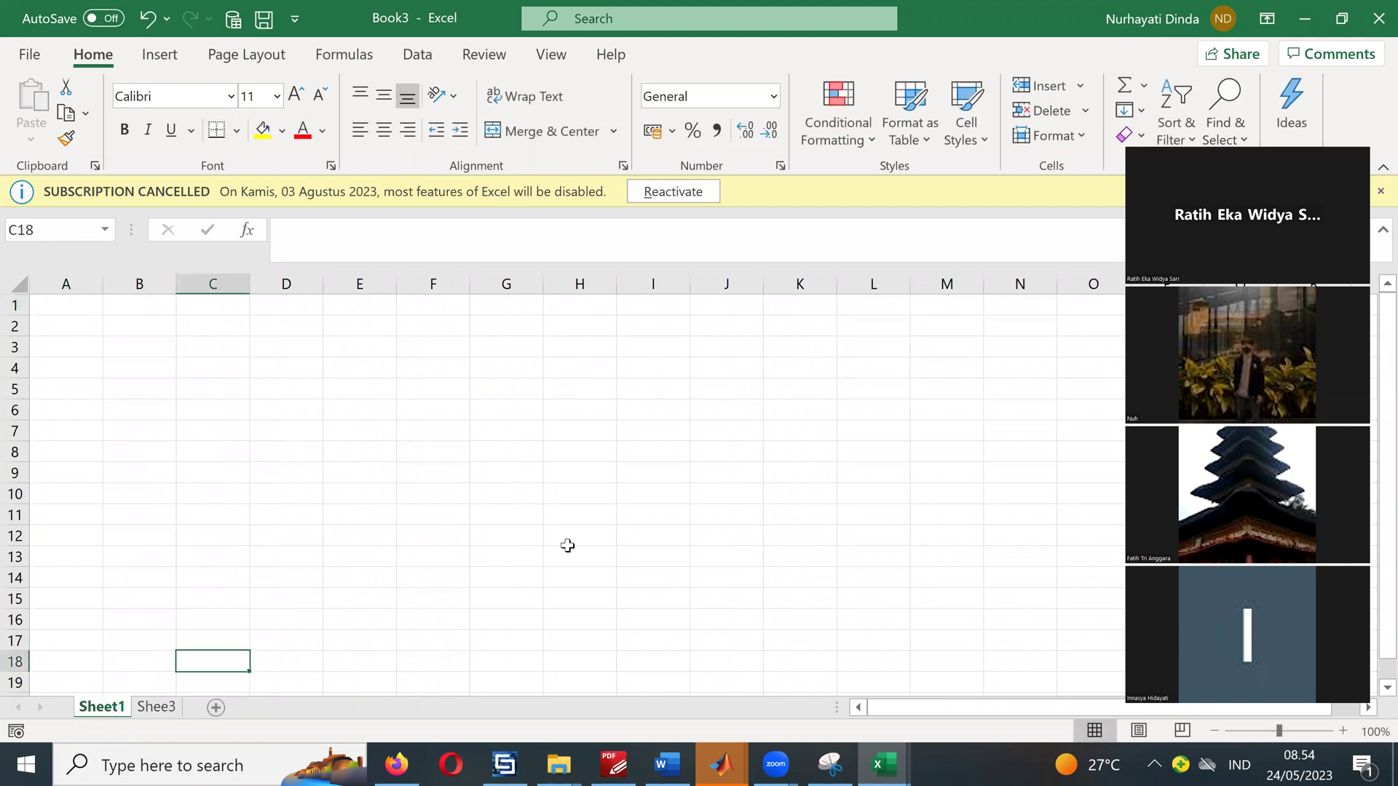
scroll(602, 496, up, 5)
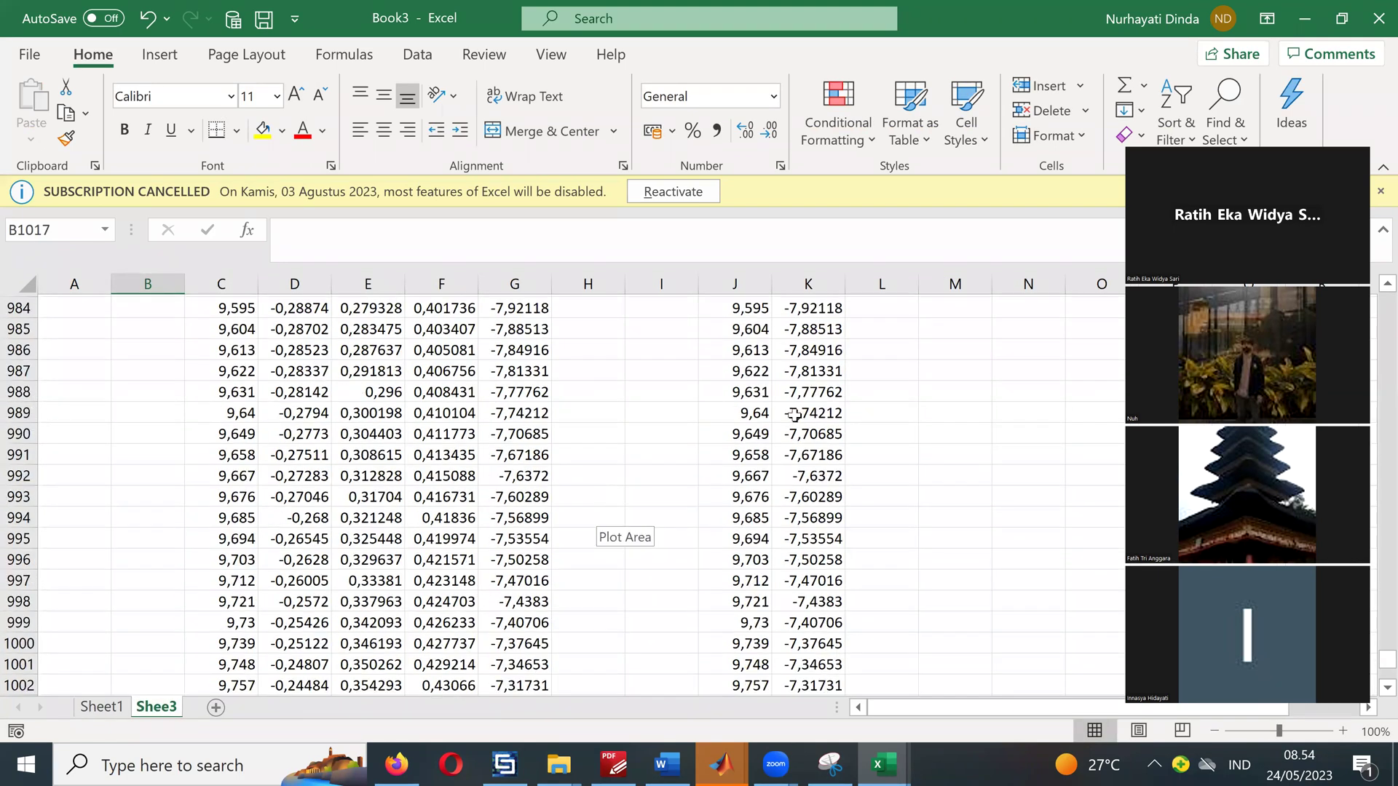
scroll(794, 414, up, 15)
drag(1378, 632, 943, 421)
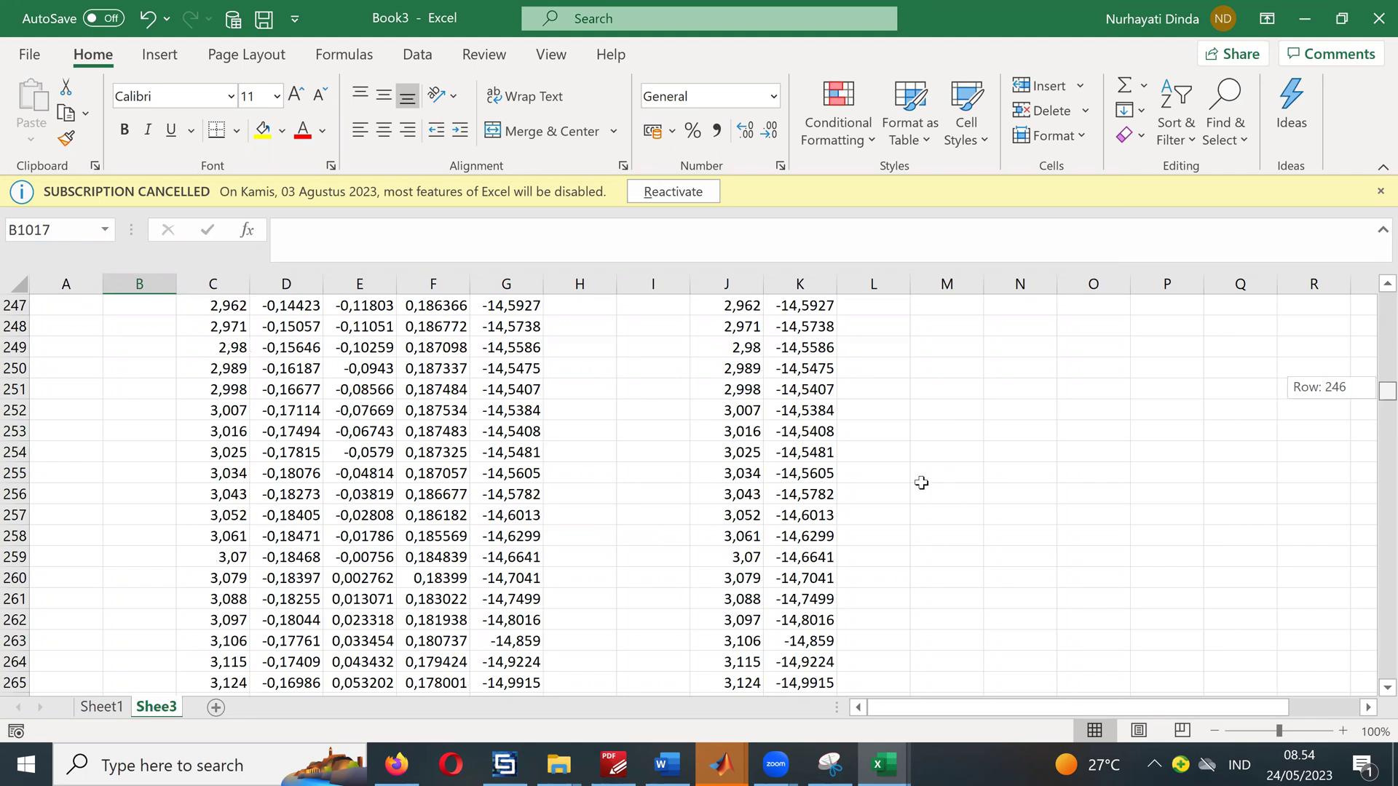
scroll(733, 416, down, 3)
drag(734, 414, 825, 641)
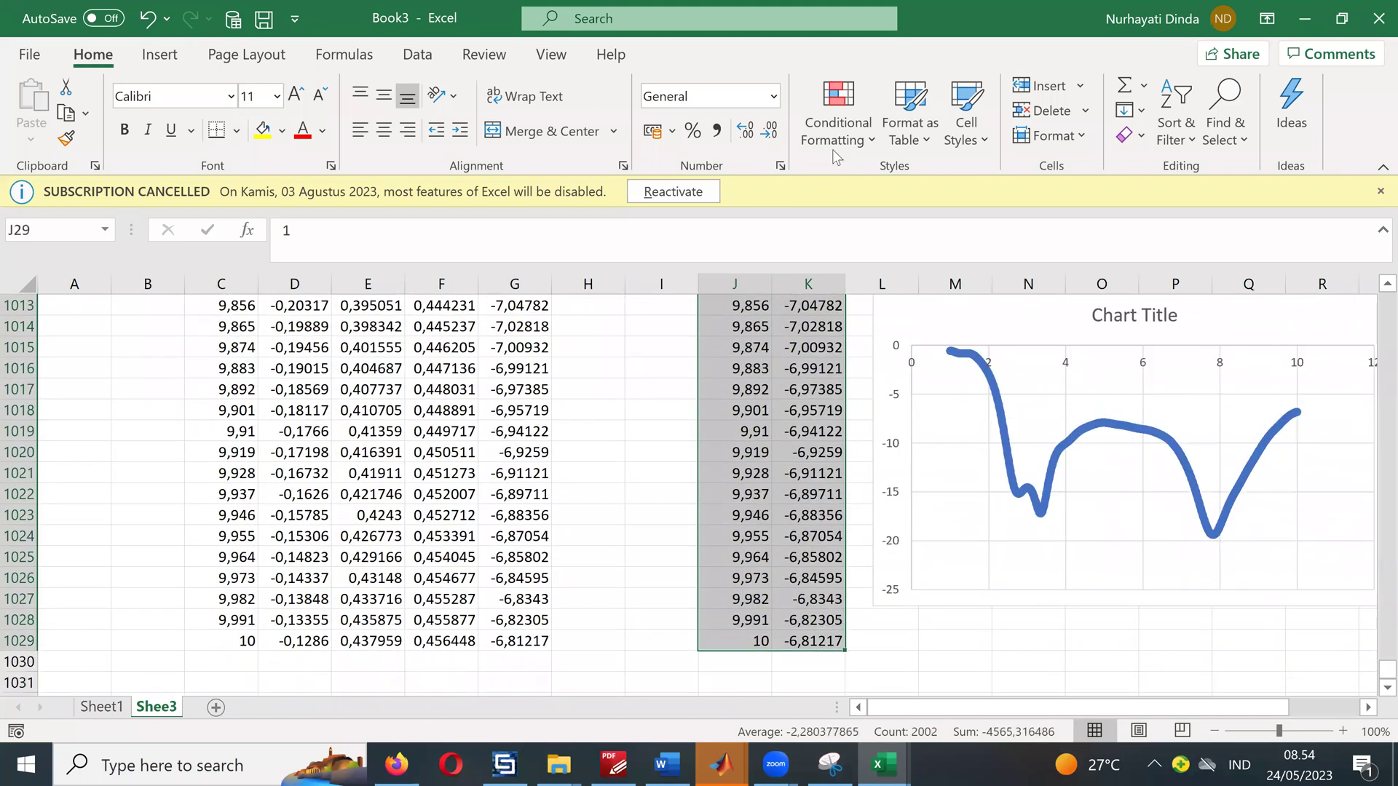
right_click(796, 577)
click(835, 155)
key(ctrl+Page_Up)
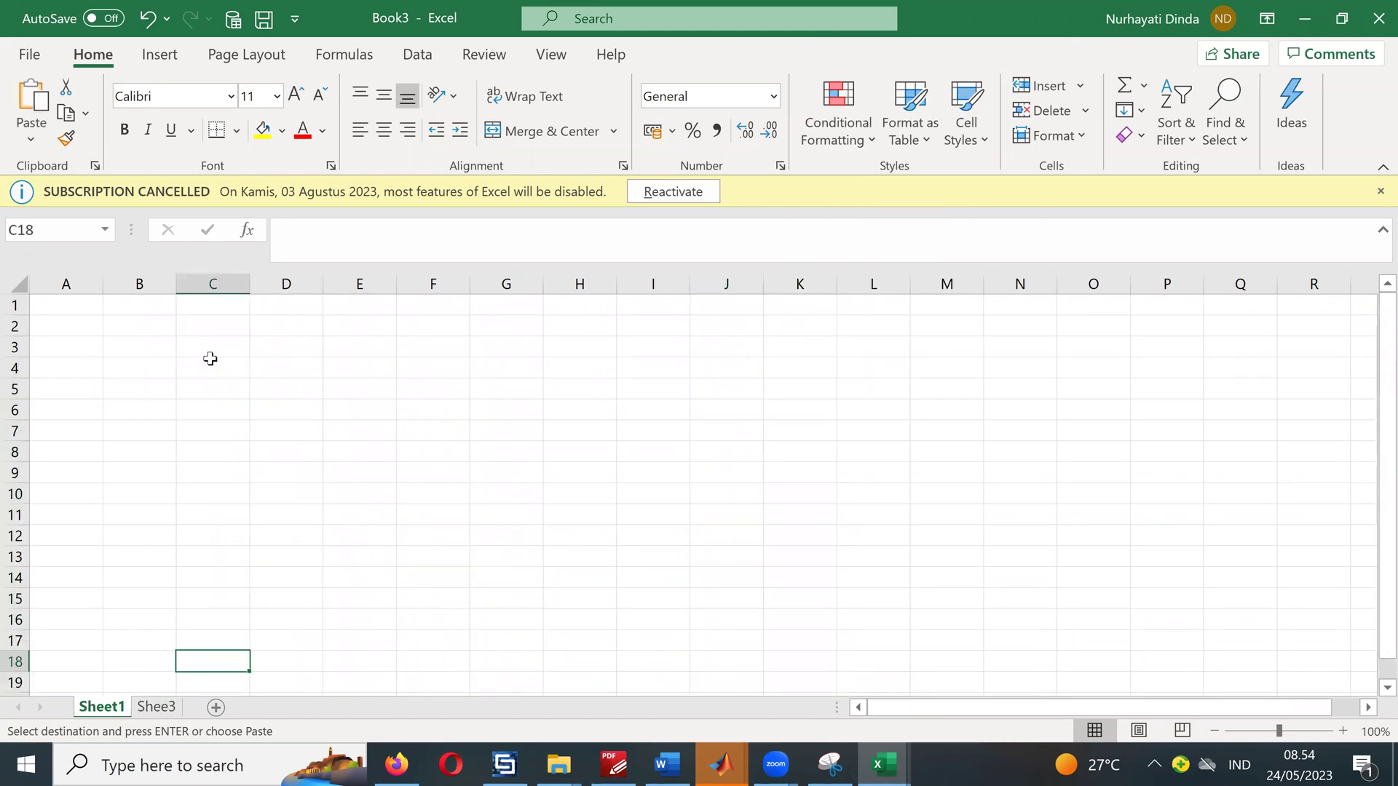
click(208, 362)
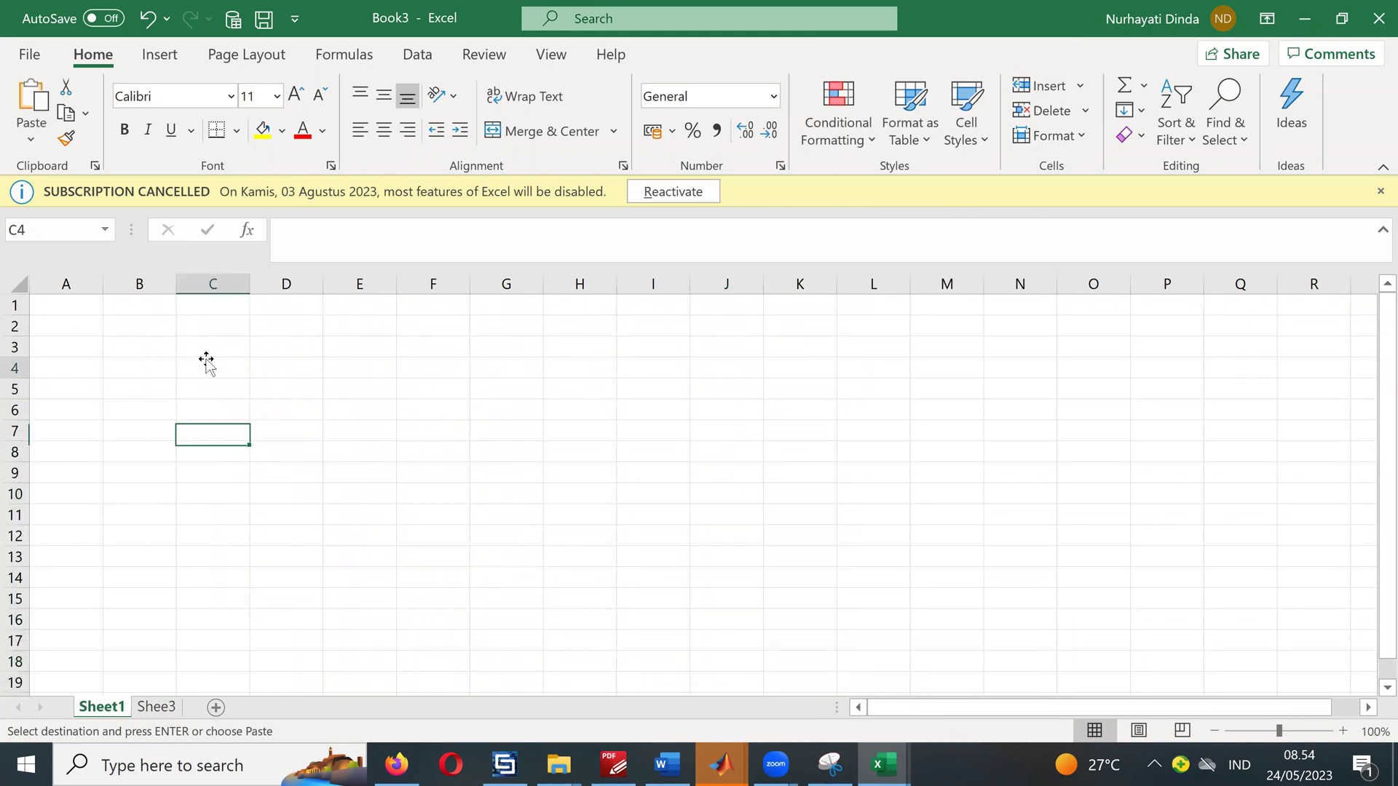
right_click(208, 368)
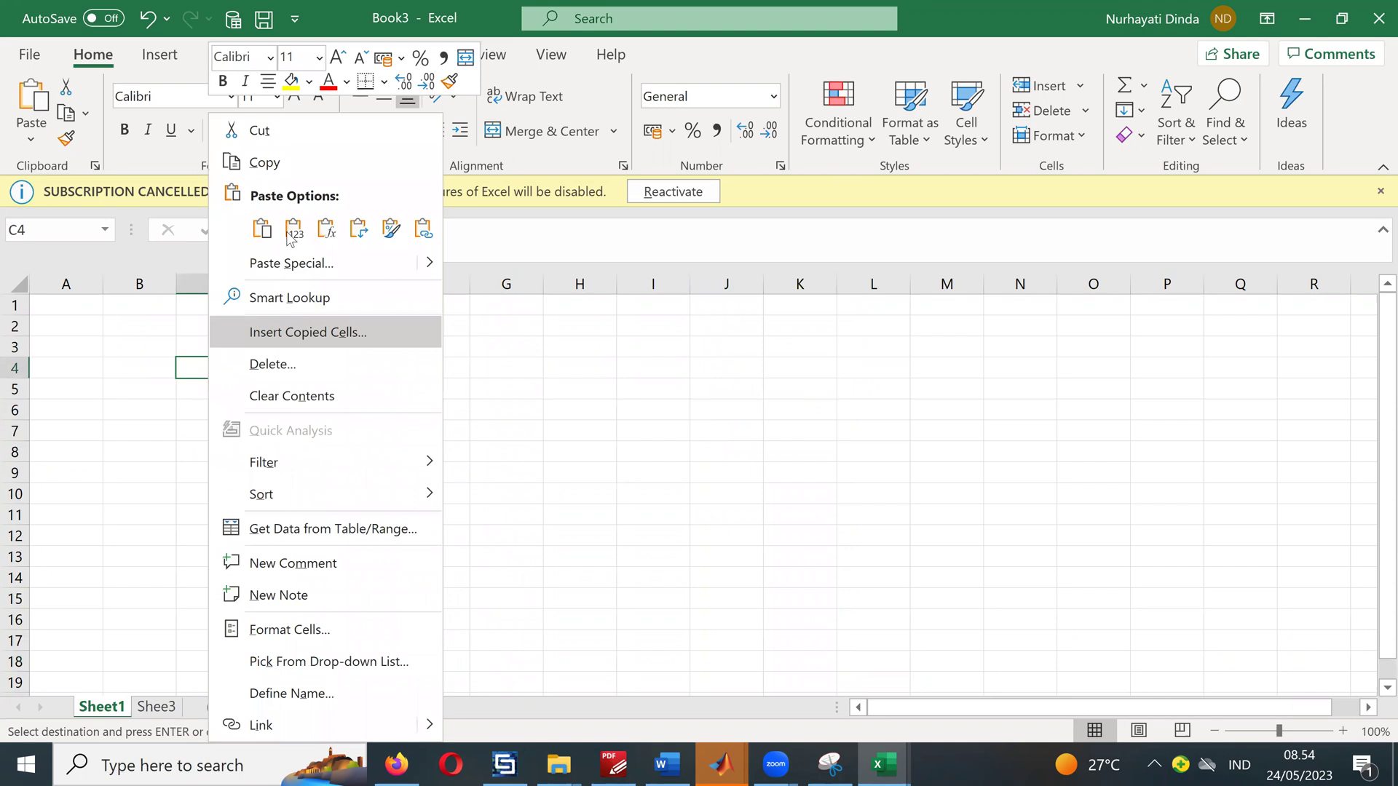
click(251, 324)
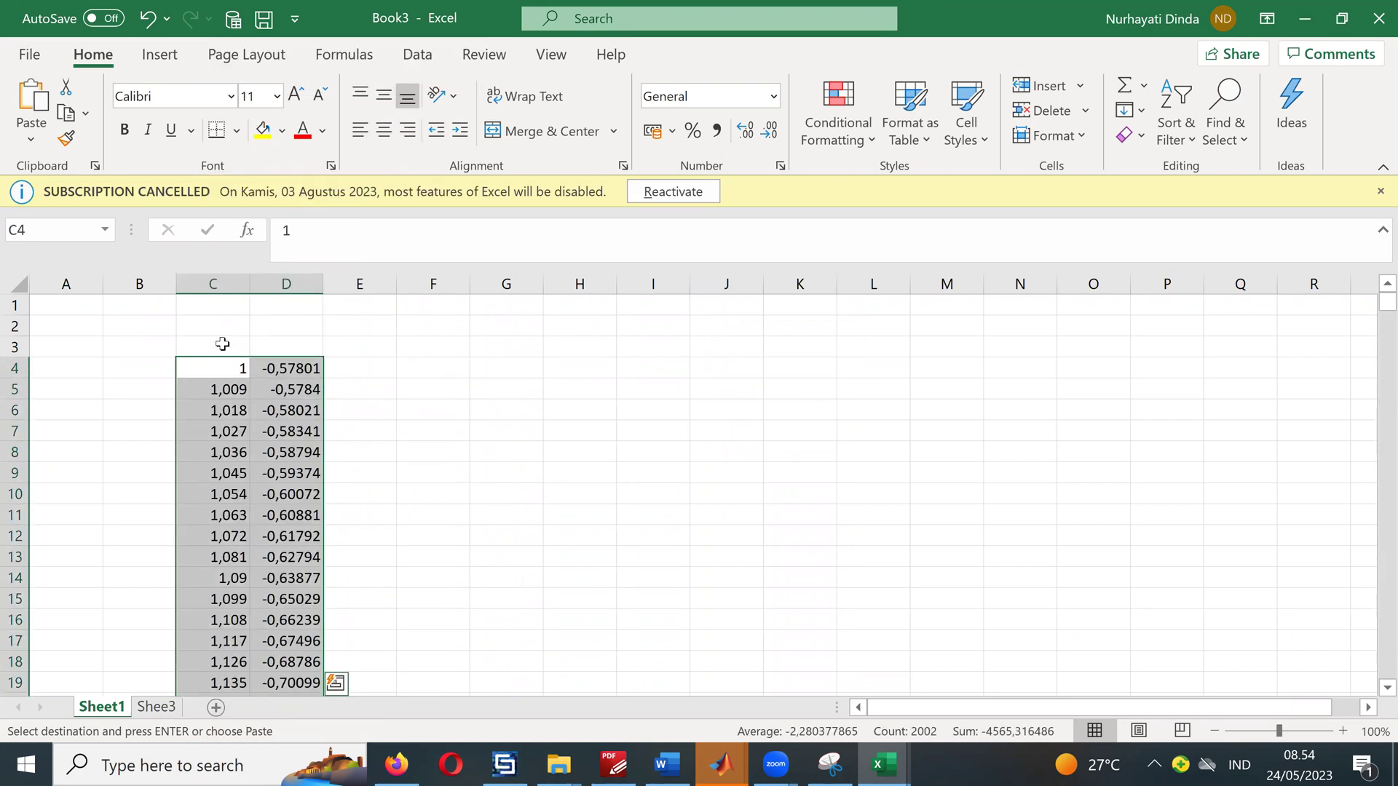
Step: Label the pasted columns f in C3 and S11m1 in D3
click(223, 344)
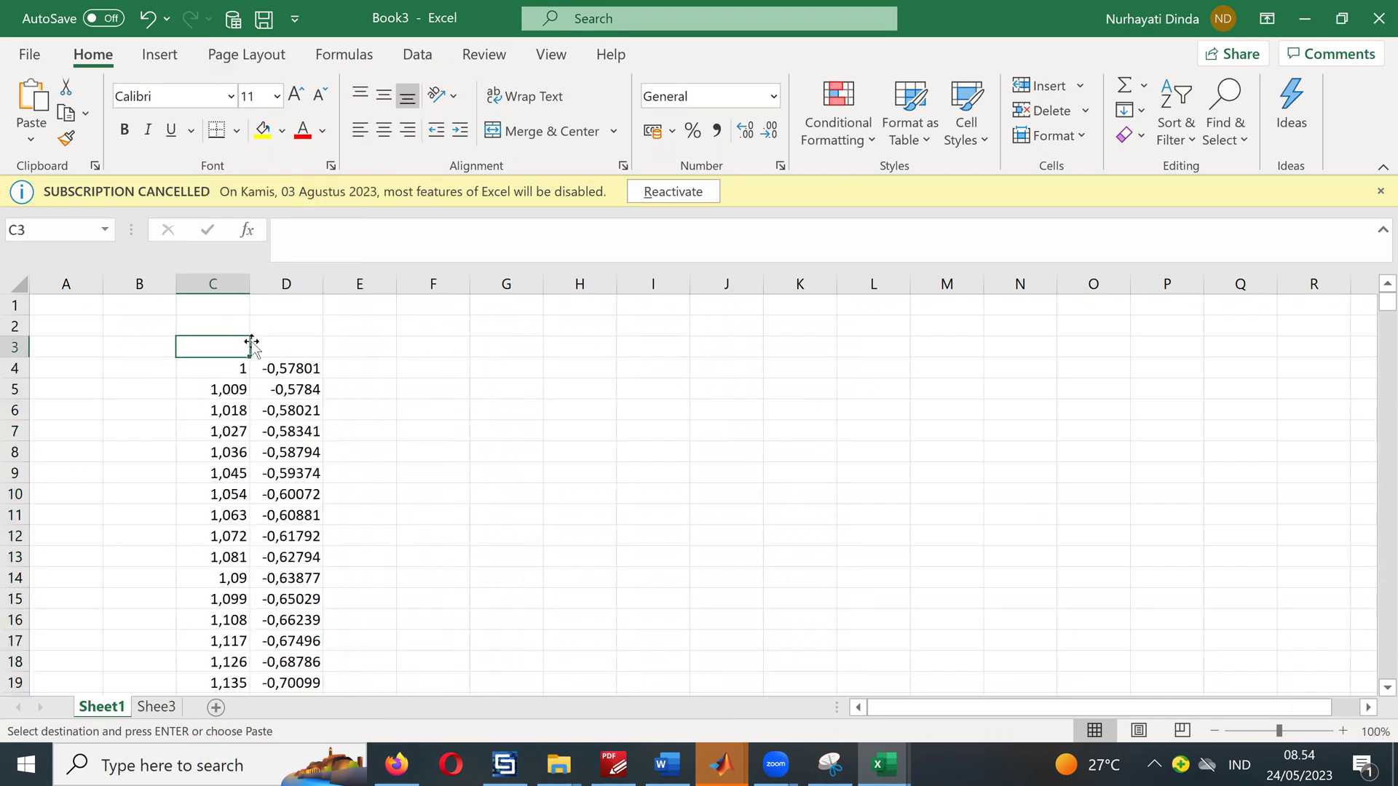
text(f)
click(277, 352)
text(S11)
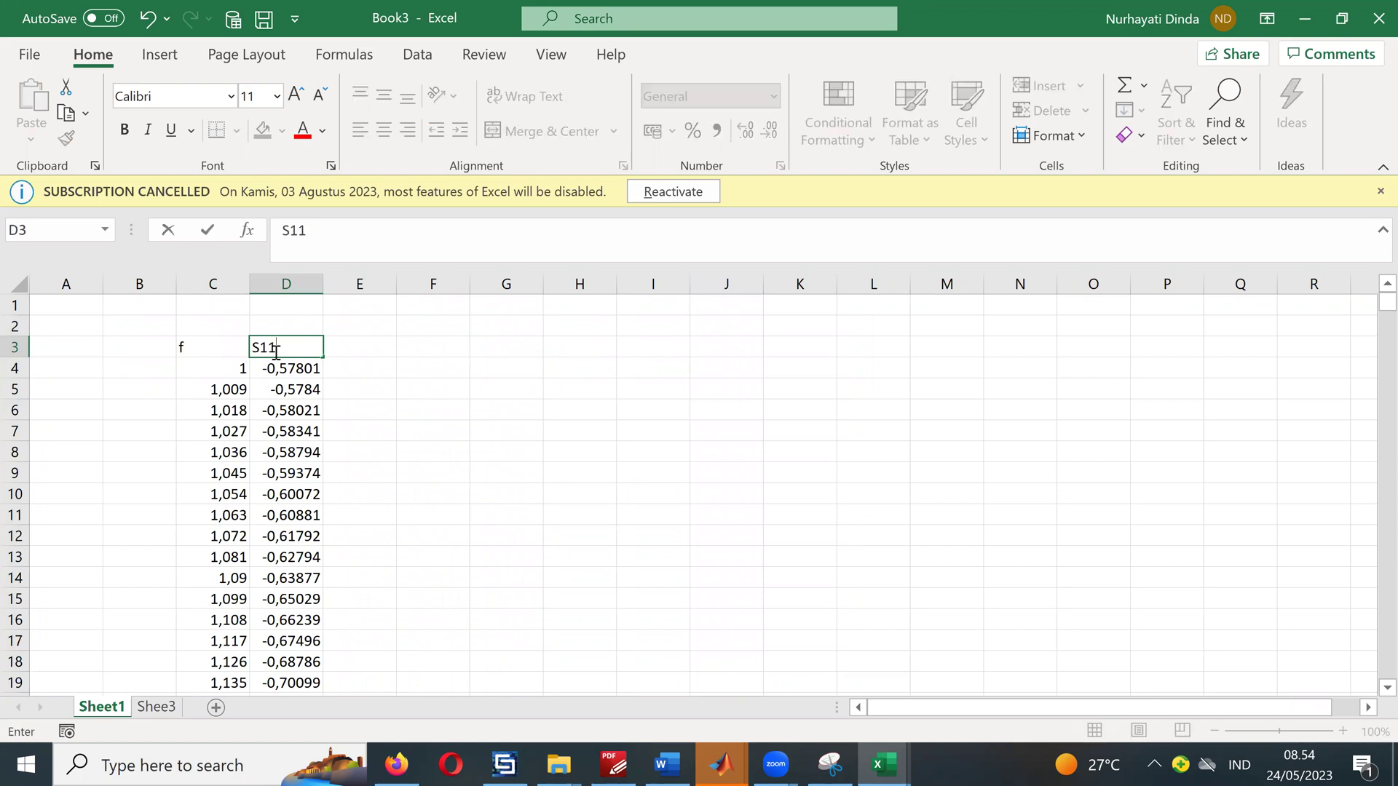
text(m1)
key(Right)
key(Right)
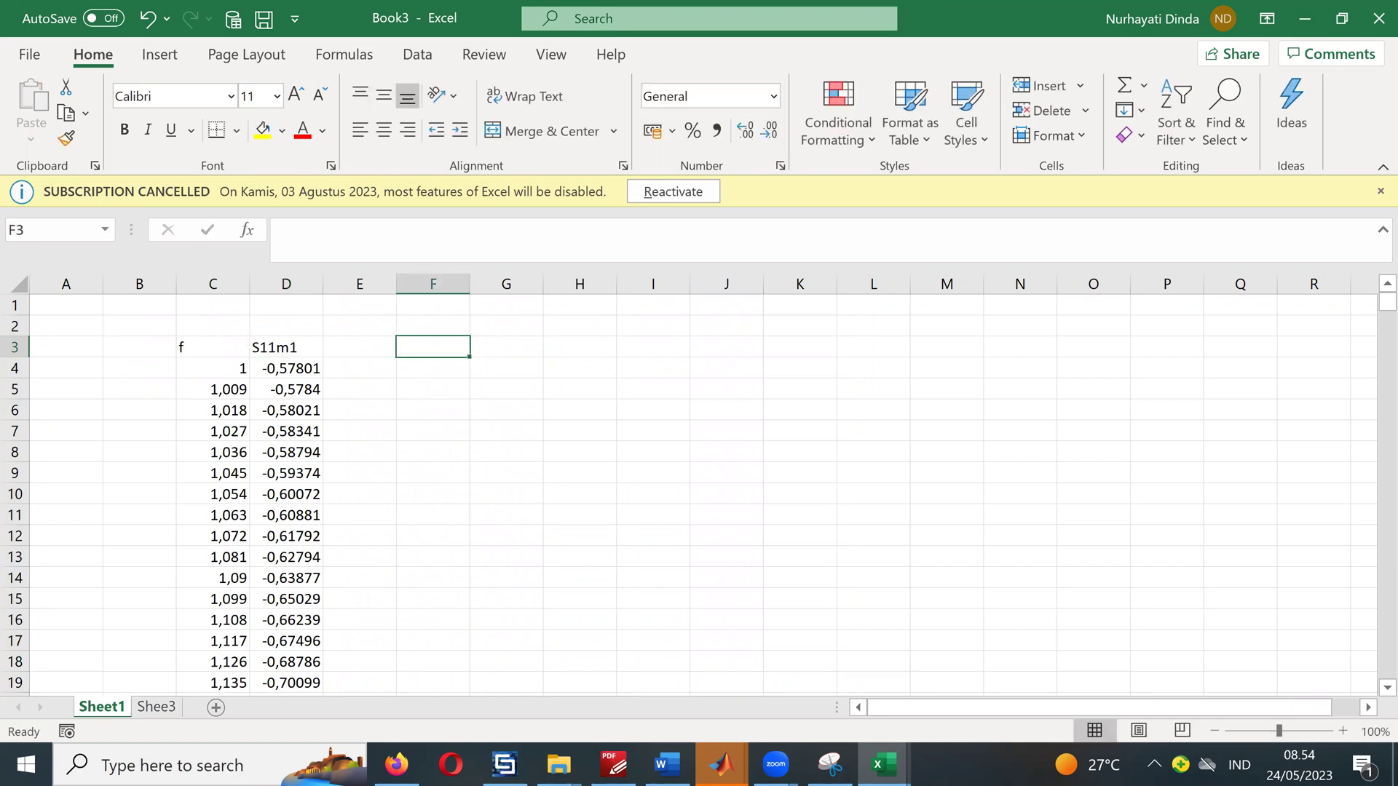
Step: Switch to CST Studio Suite and check the simulation progress of the izzah2 project, enlarging the progress area
mouse_move(397, 765)
mouse_move(775, 765)
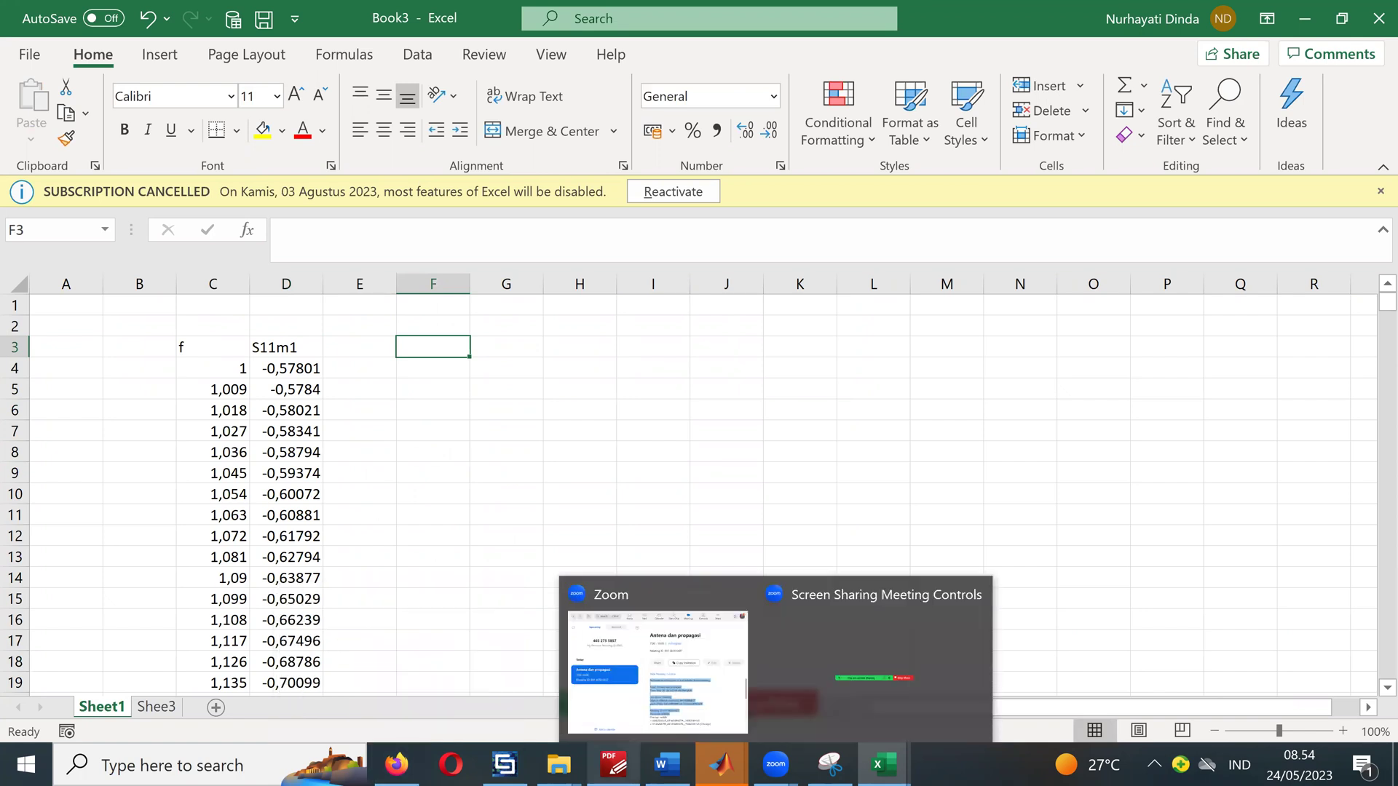
click(505, 765)
click(787, 190)
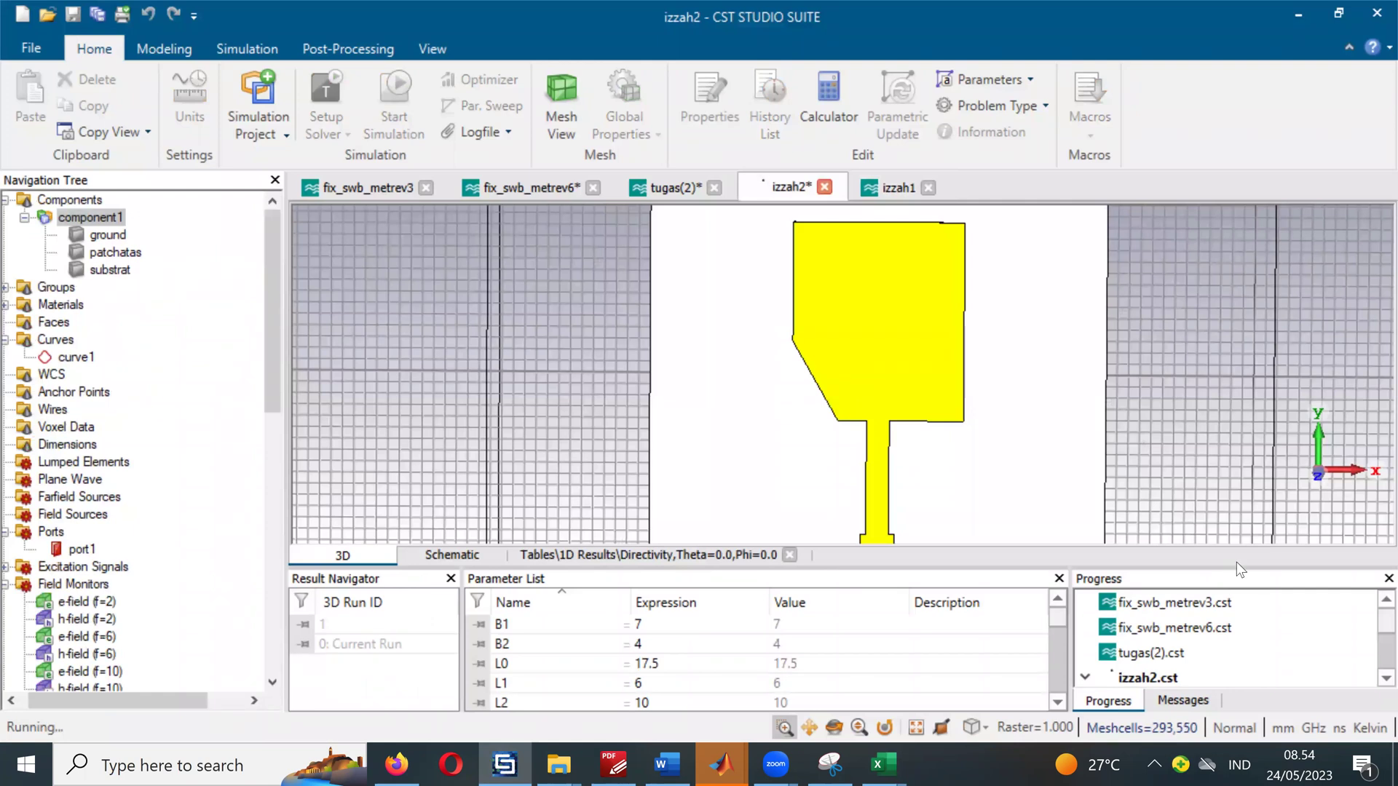
drag(1238, 568, 1201, 463)
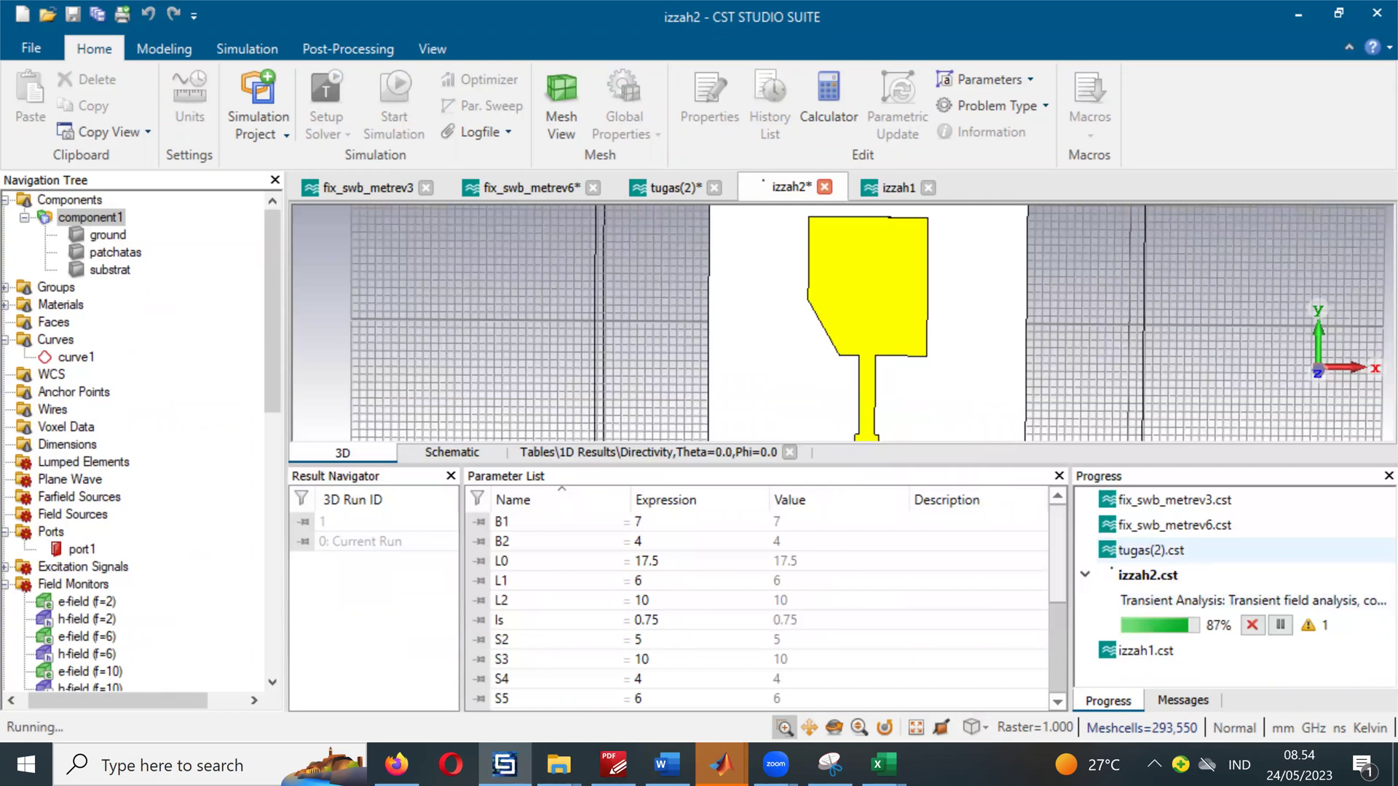
Step: Switch to MATLAB and copy lines 1 to 15 of access1.m into a new script
click(720, 764)
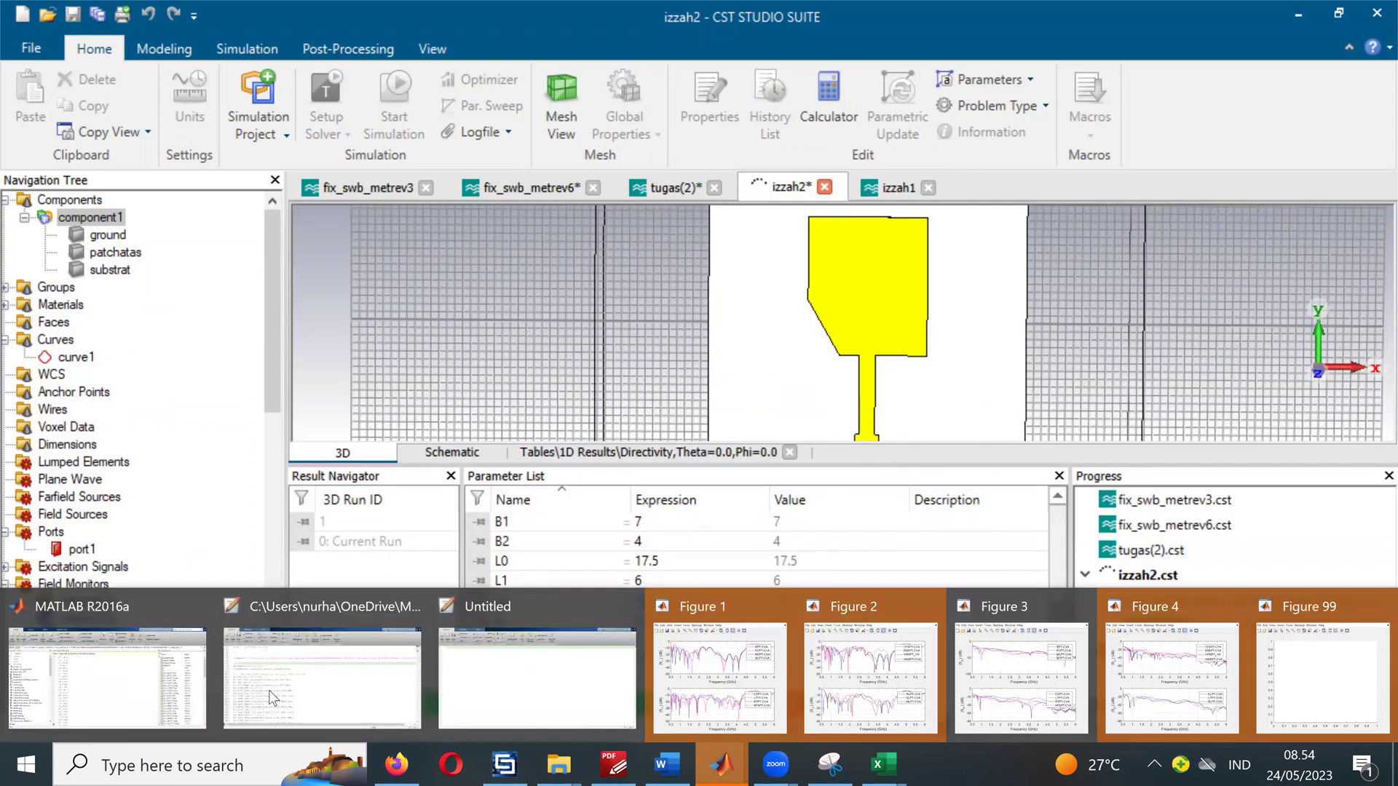
click(273, 699)
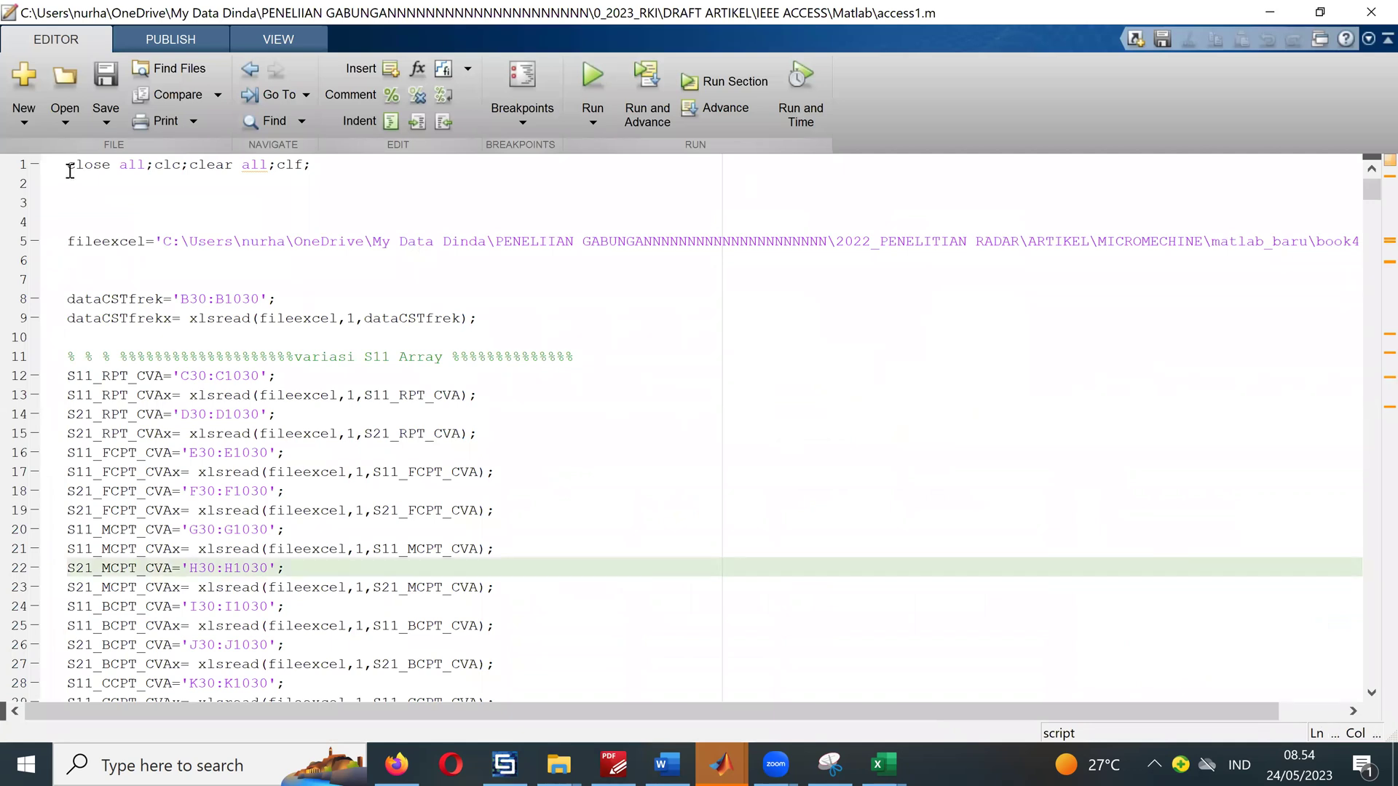
drag(69, 175, 120, 241)
drag(259, 303, 529, 436)
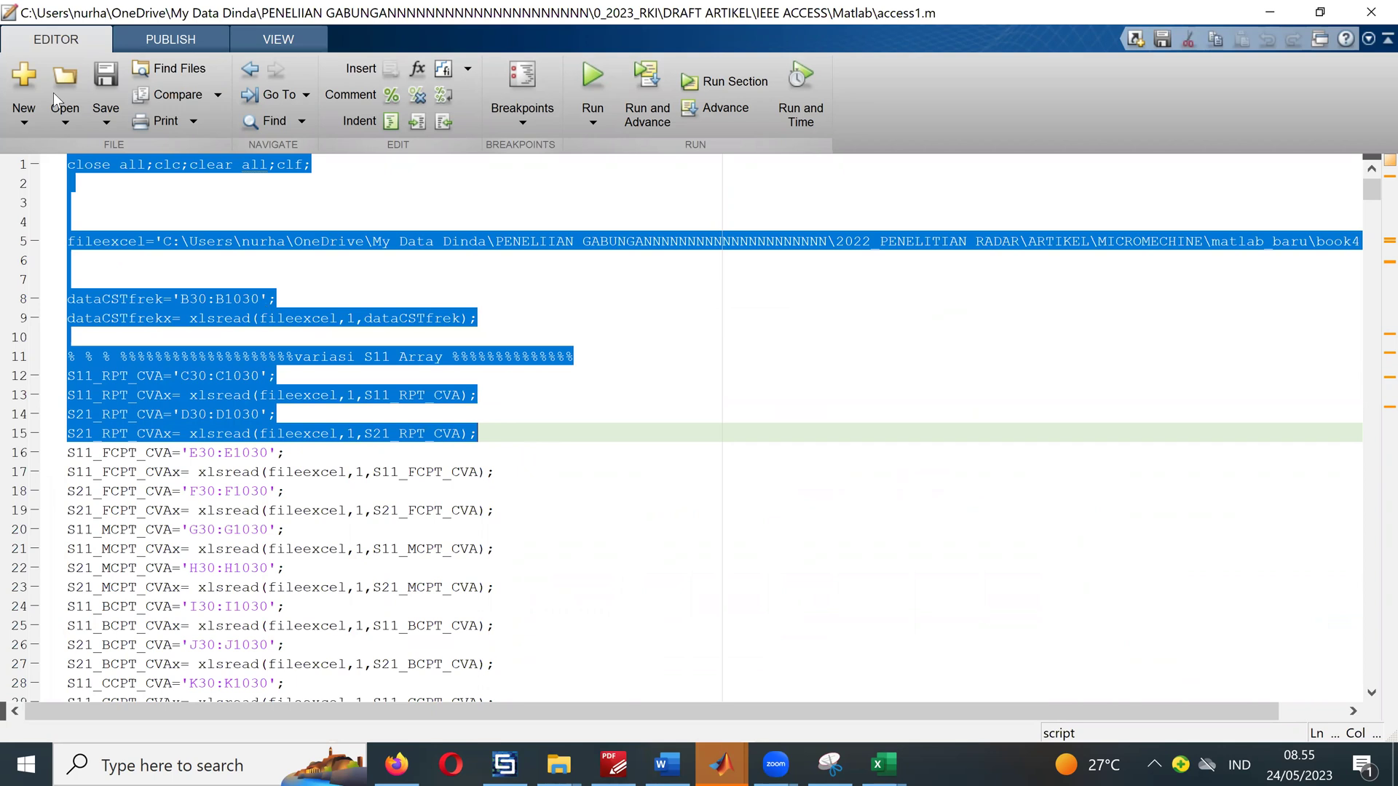
click(28, 124)
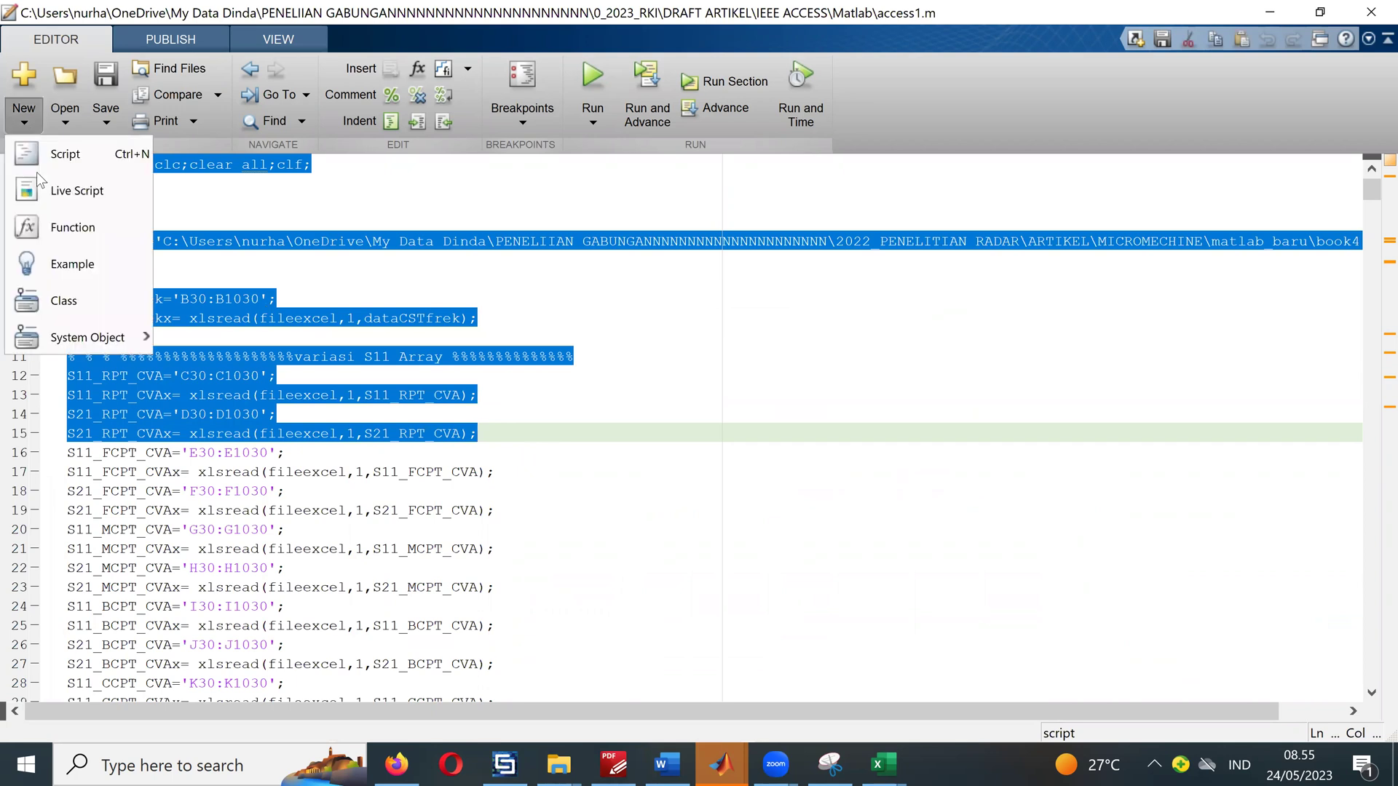
click(79, 160)
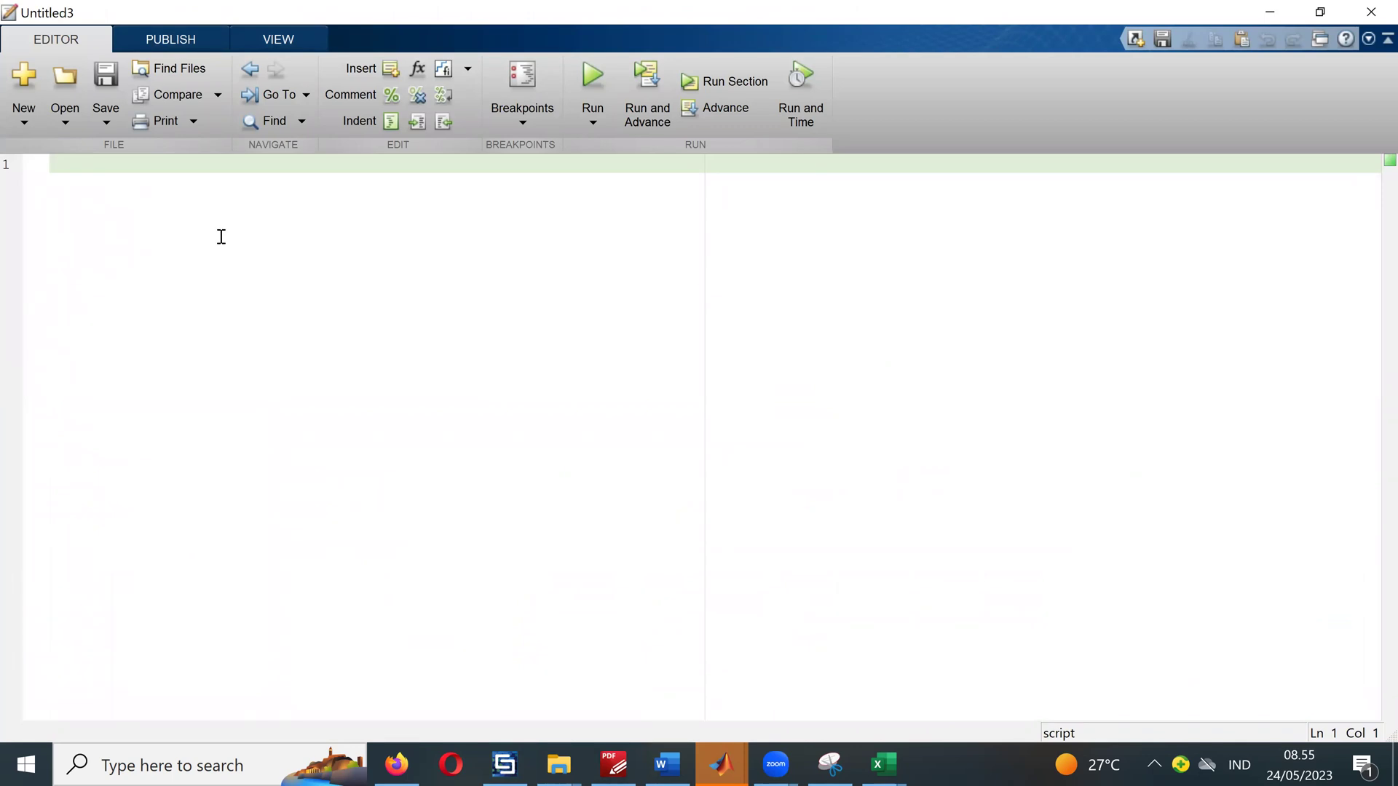
key(ctrl+v)
drag(163, 241, 400, 221)
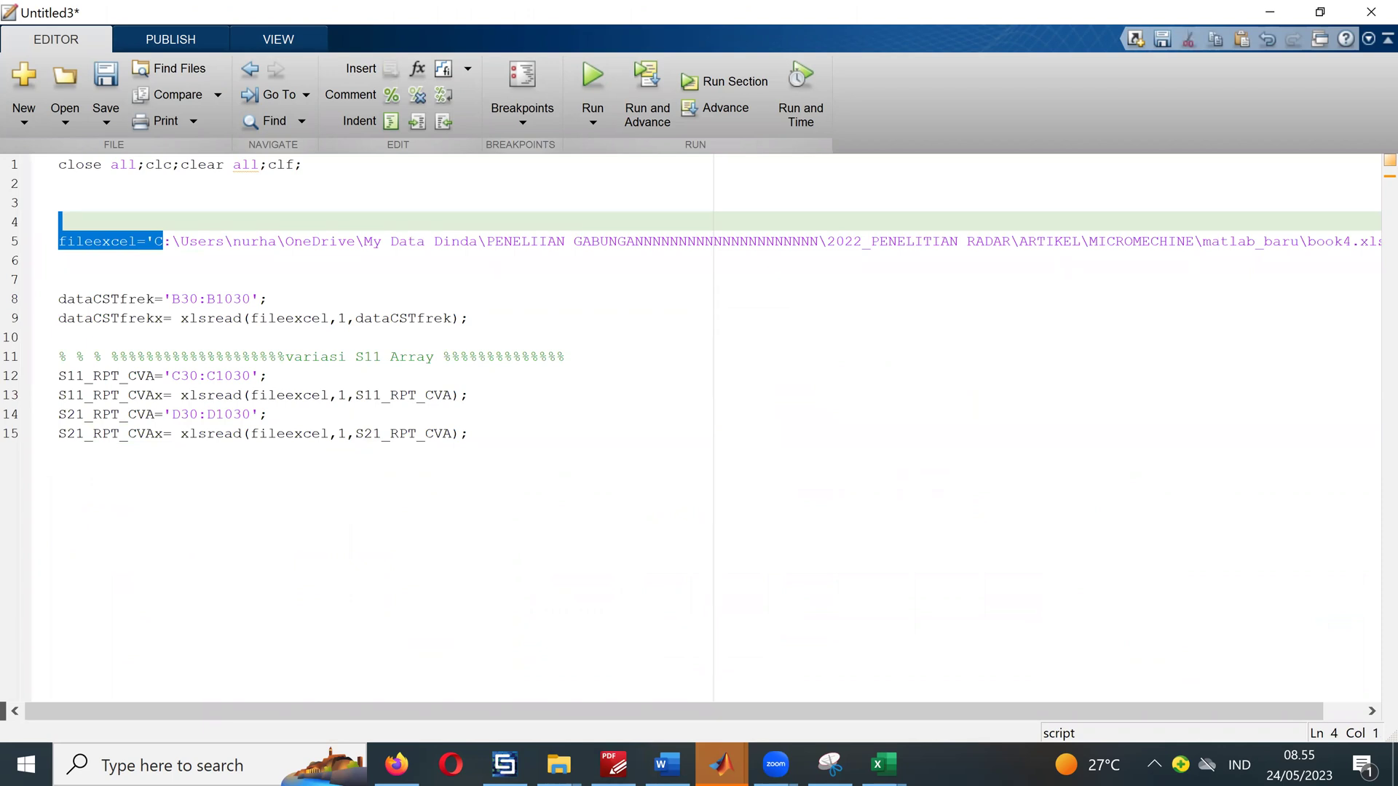
Step: Return to Excel's Book3 and save the workbook as izzah1.xlsx in the Downloads folder
click(883, 765)
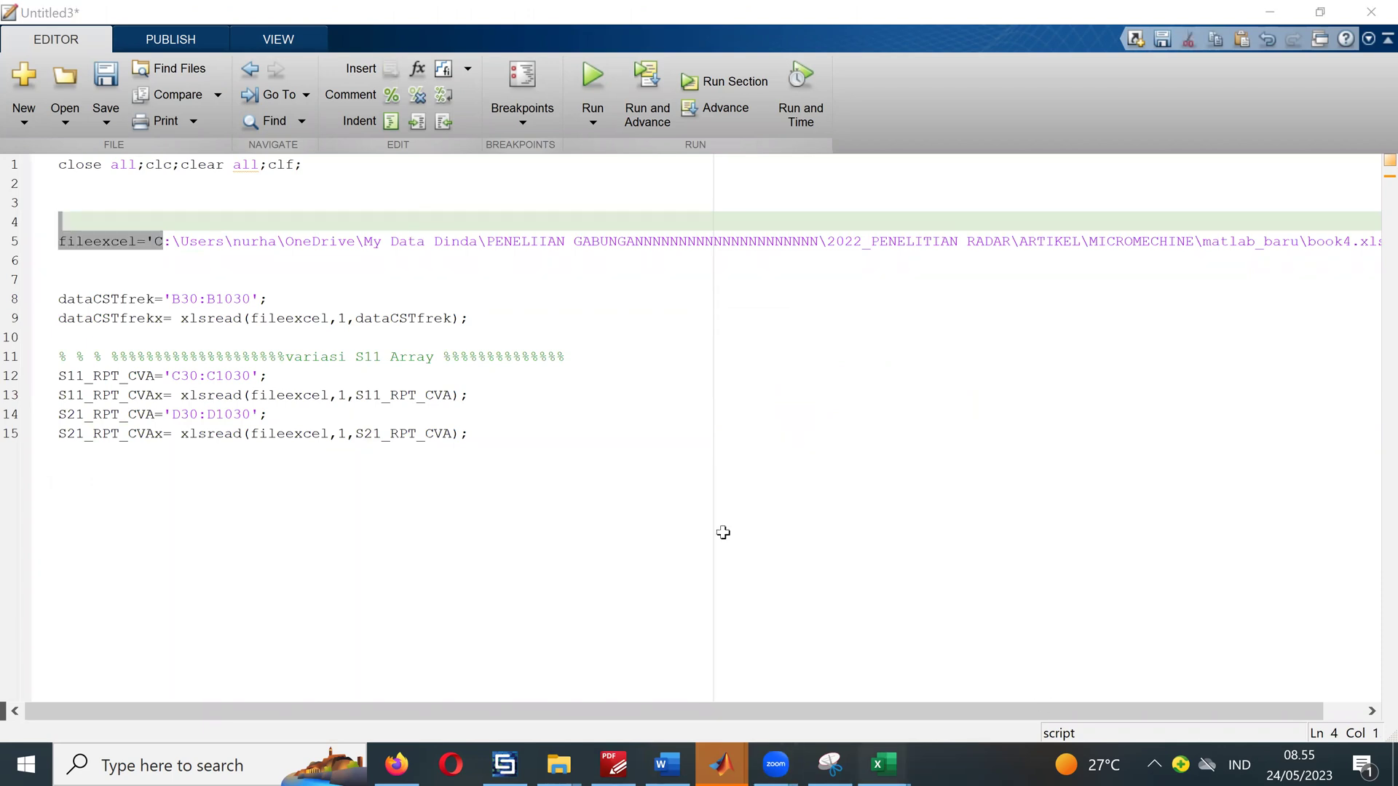
click(1120, 674)
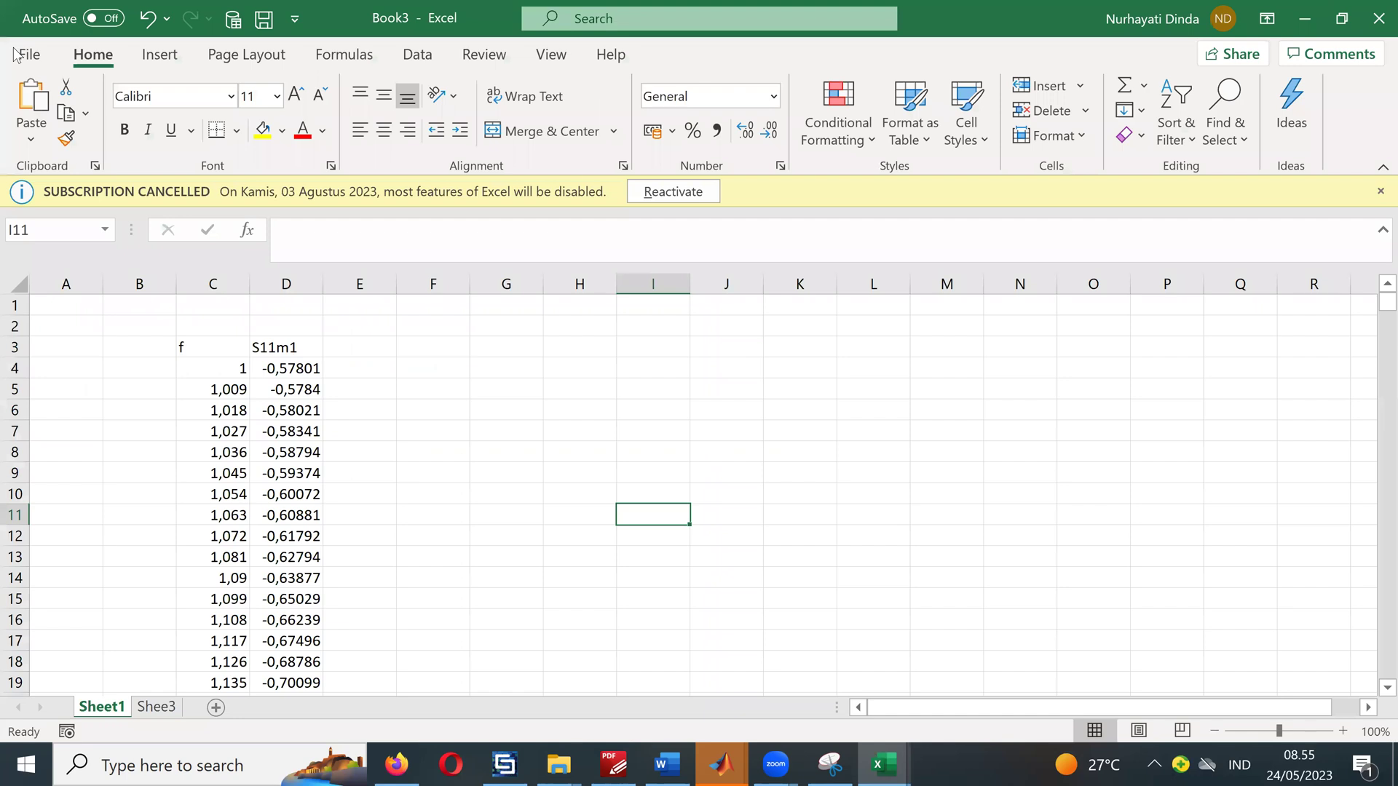
click(18, 55)
click(111, 352)
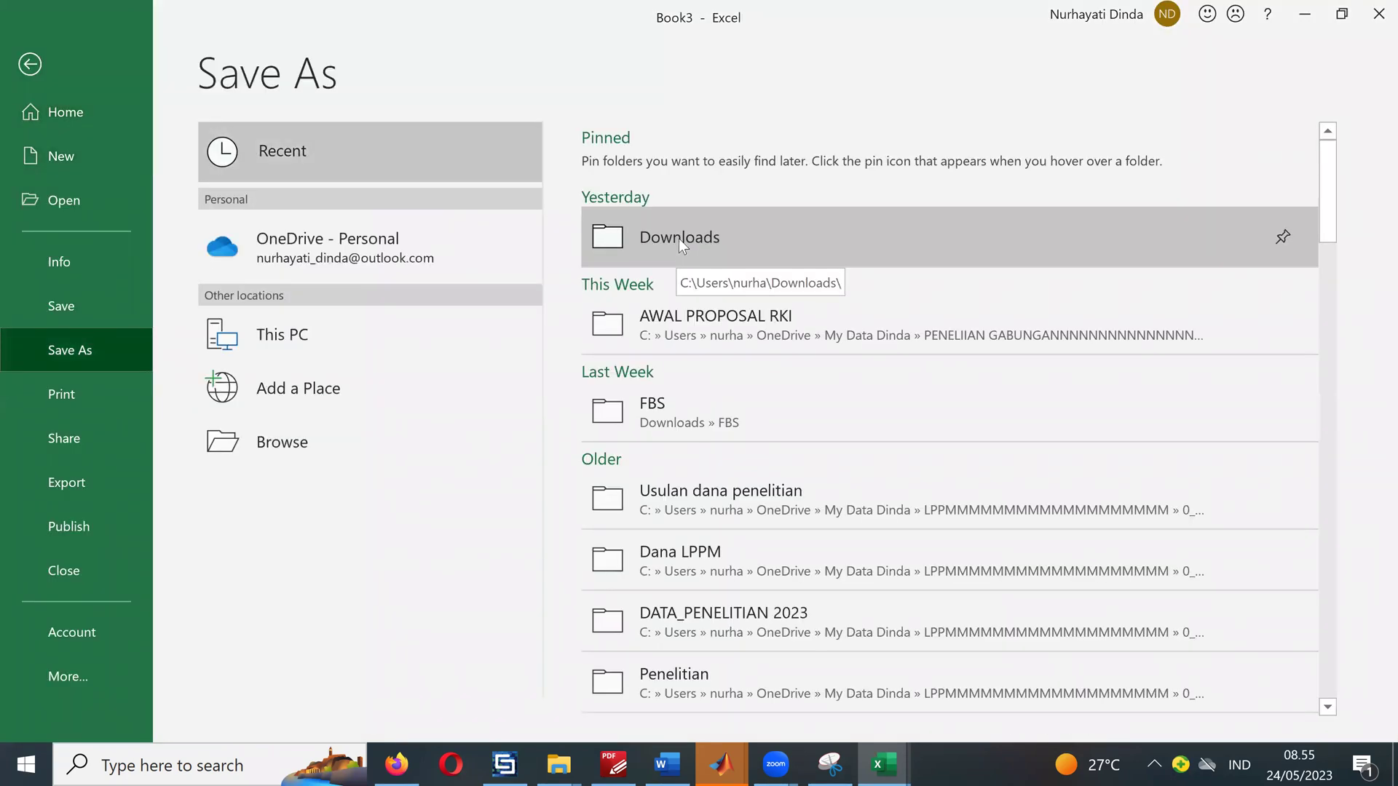
click(678, 238)
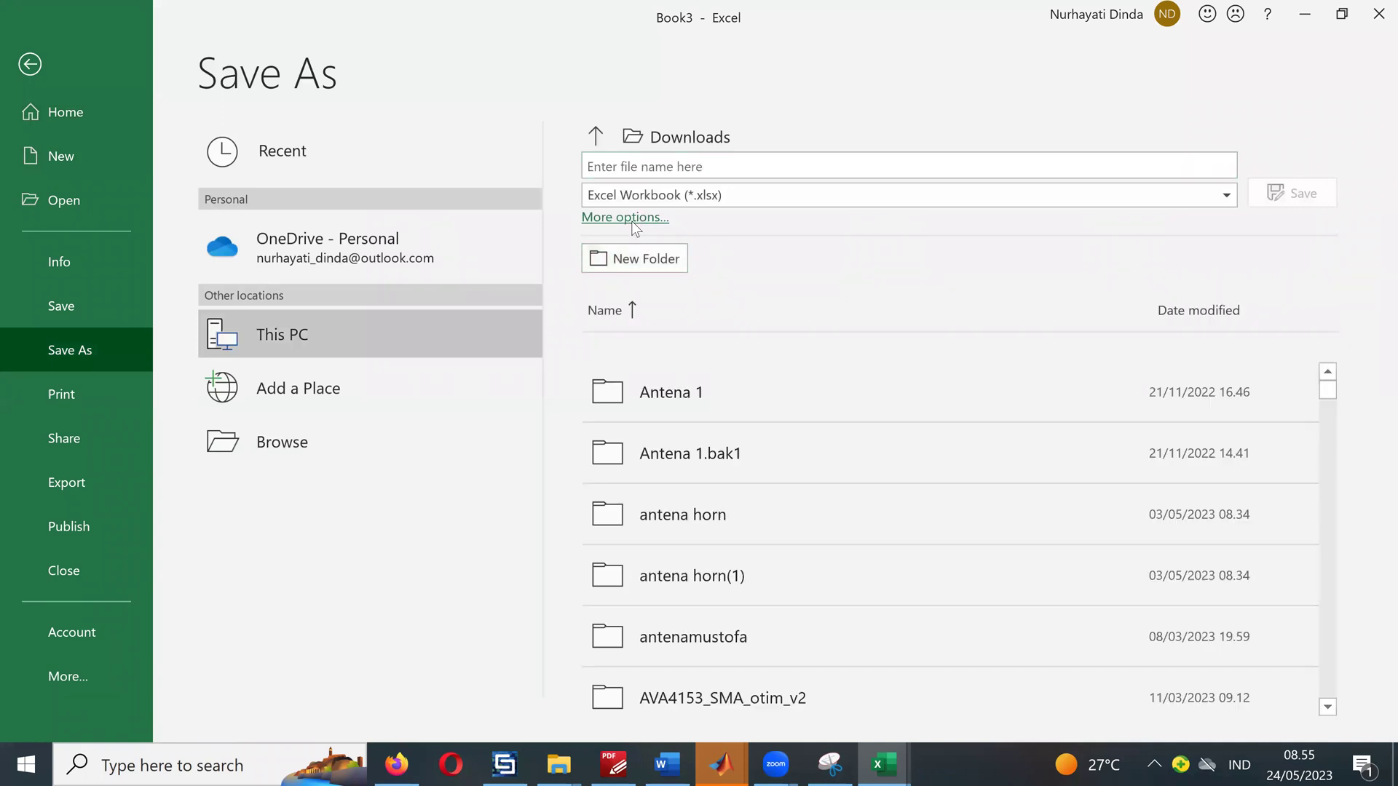
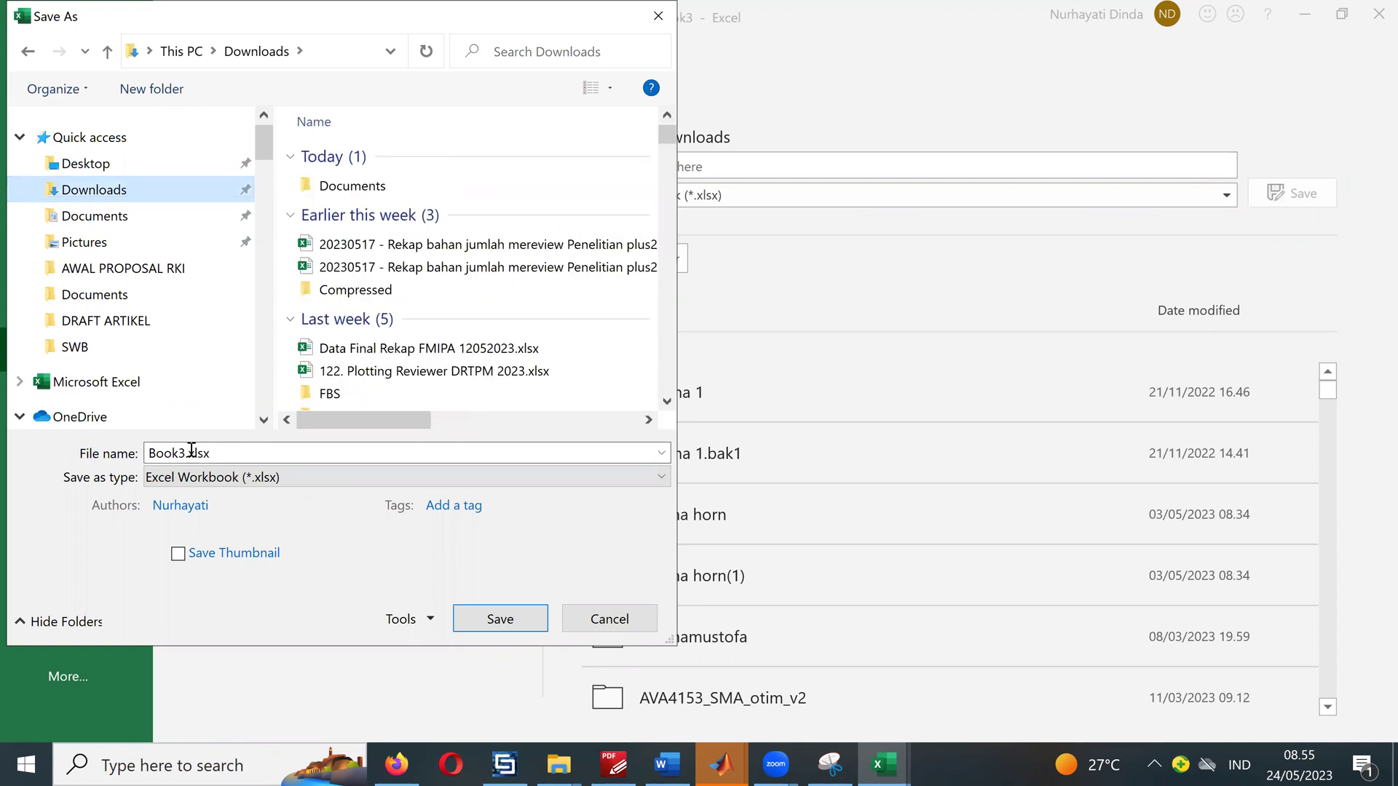
drag(185, 452, 136, 438)
text(izza)
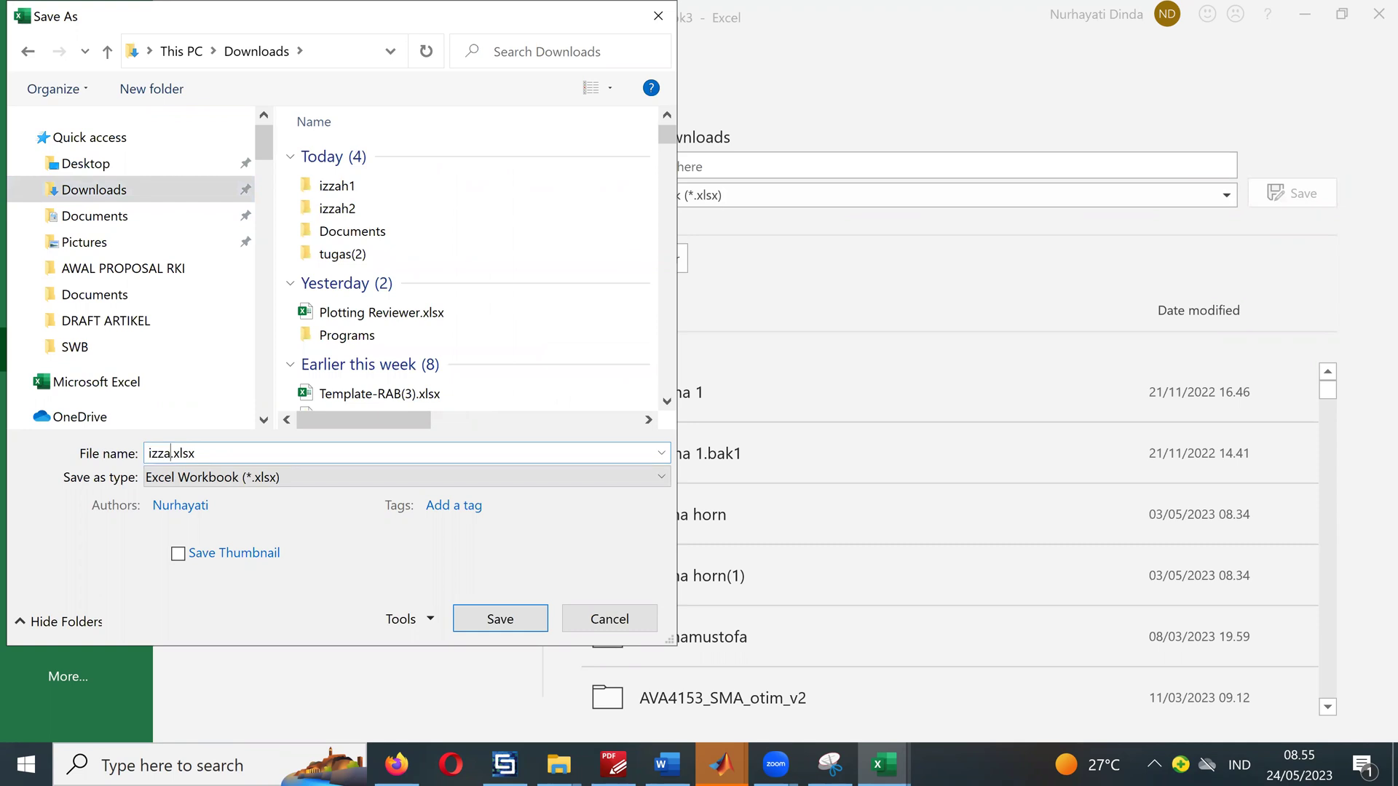
text(h1)
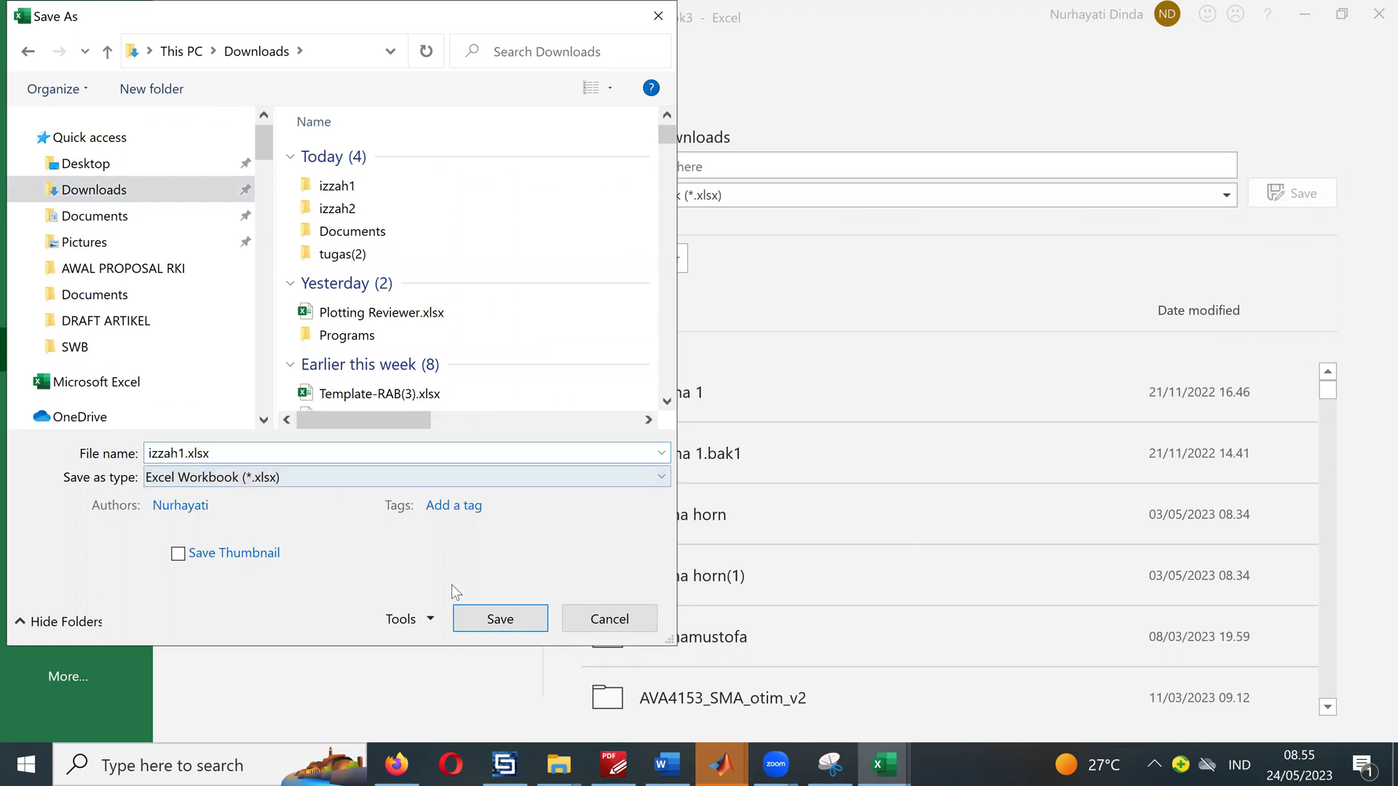
click(480, 620)
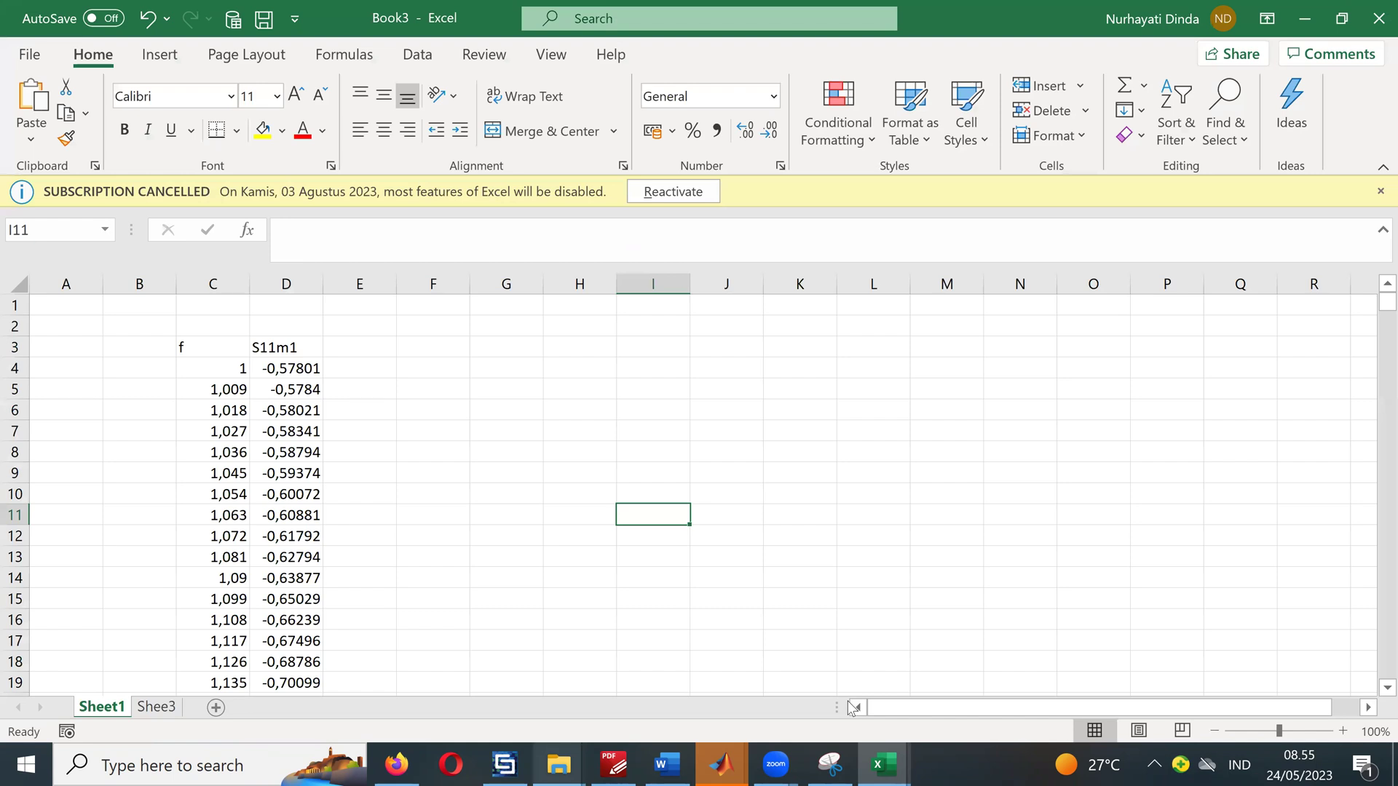
Step: Switch to File Explorer and create a new folder named izzah in Downloads
key(super+4)
key(super+4)
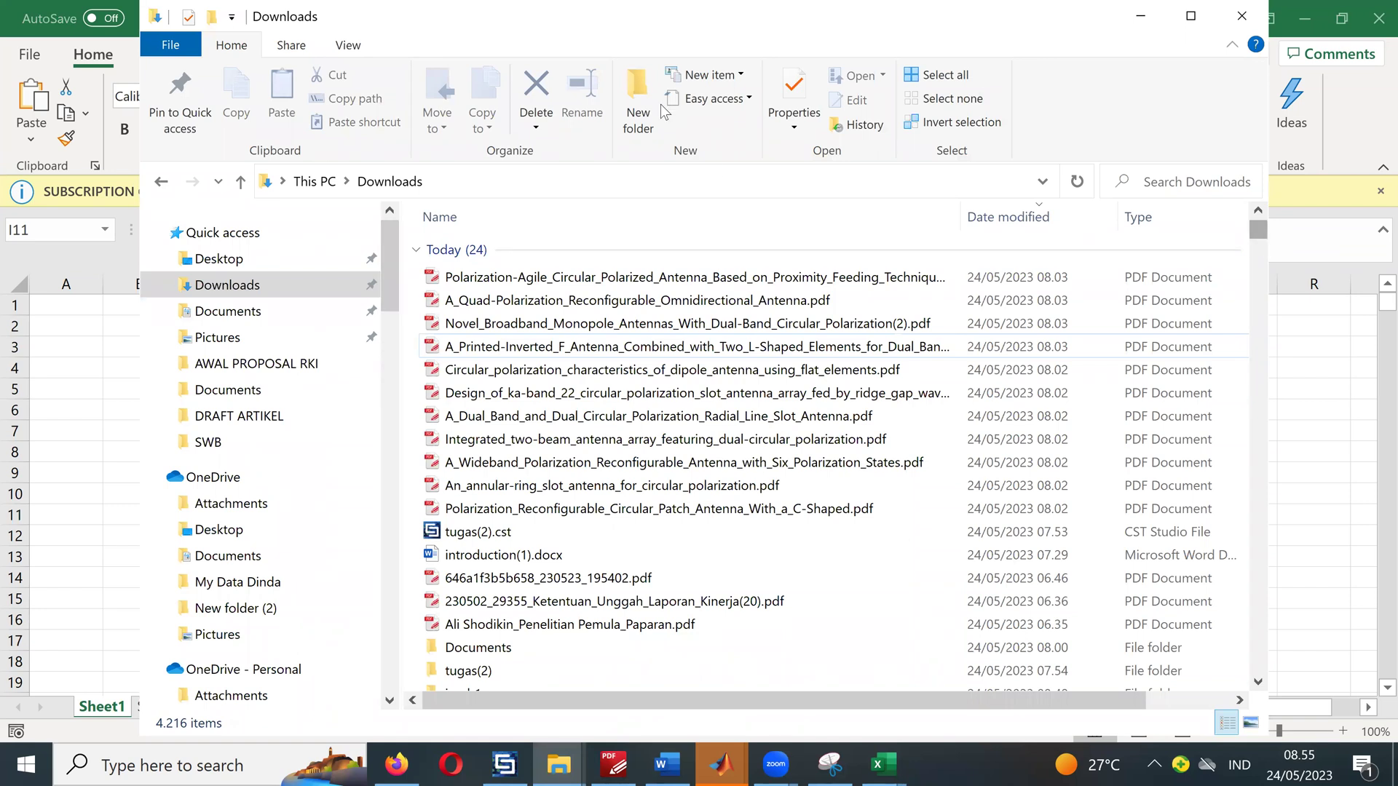
click(639, 98)
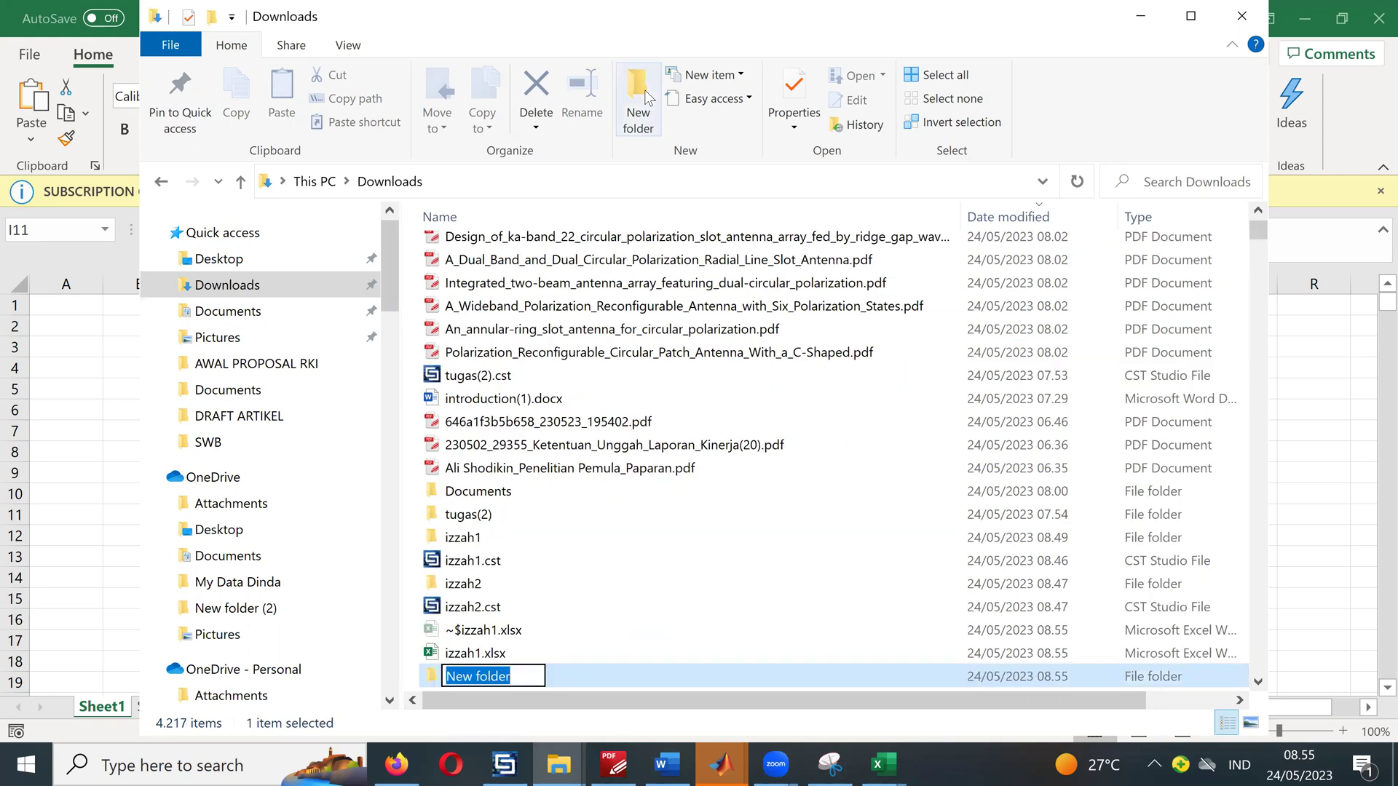
text(iz)
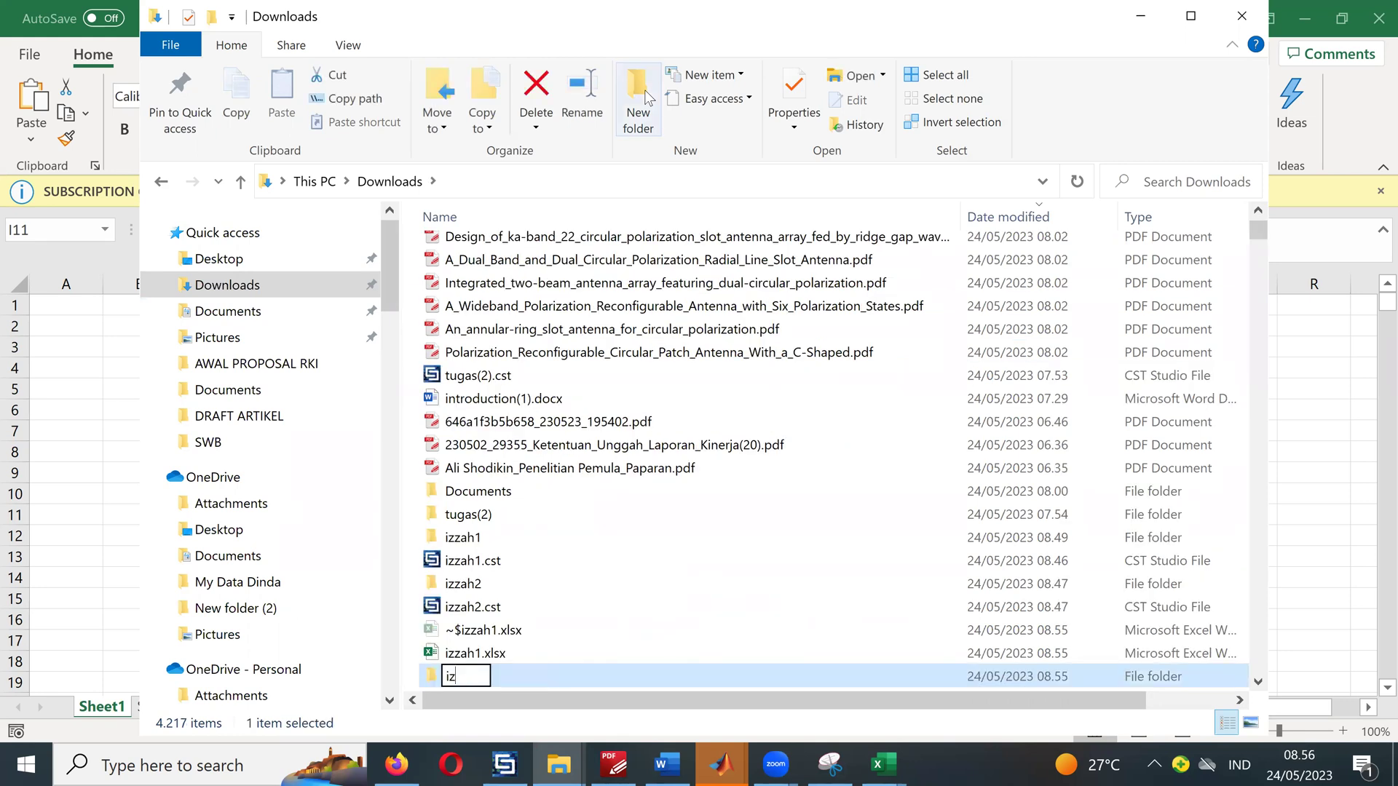
text(zah1)
key(BackSpace)
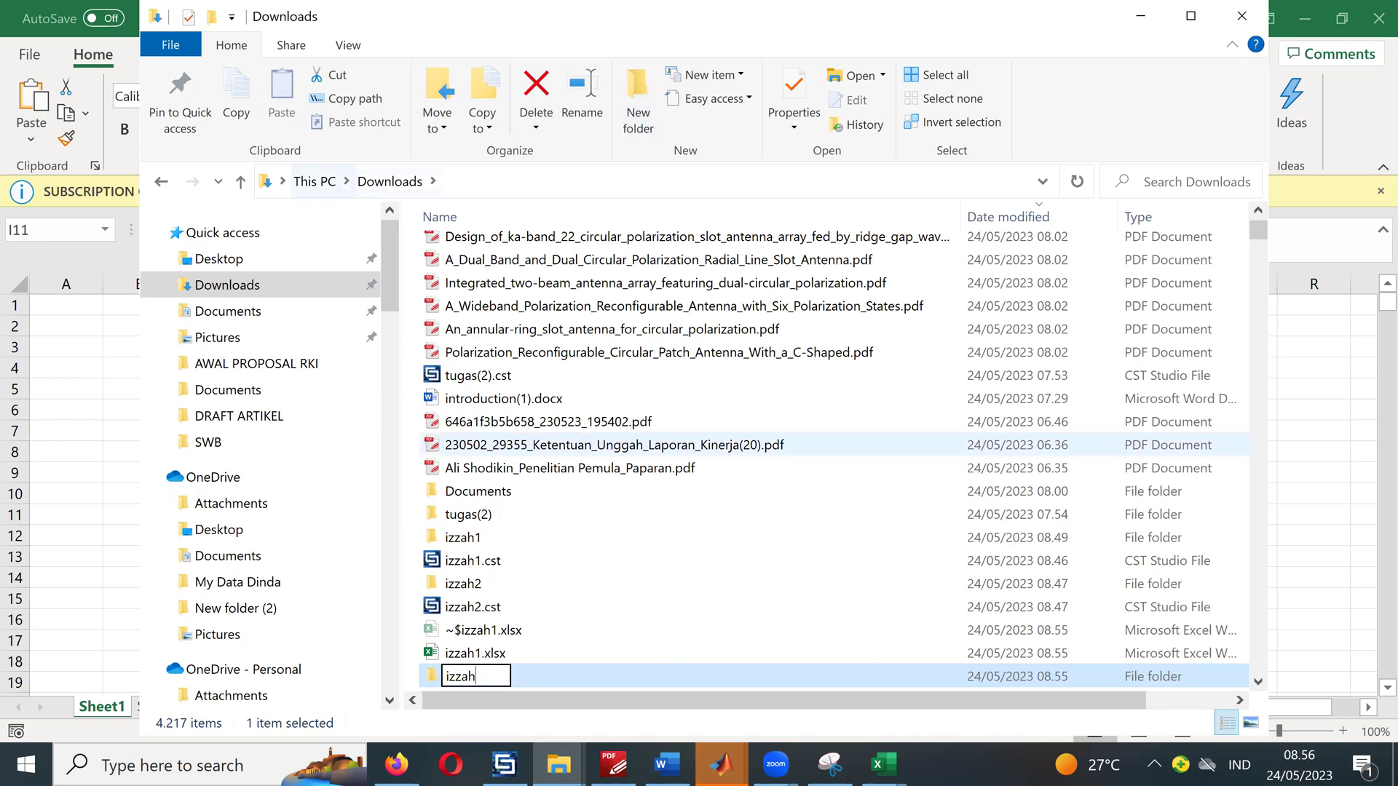
click(2, 141)
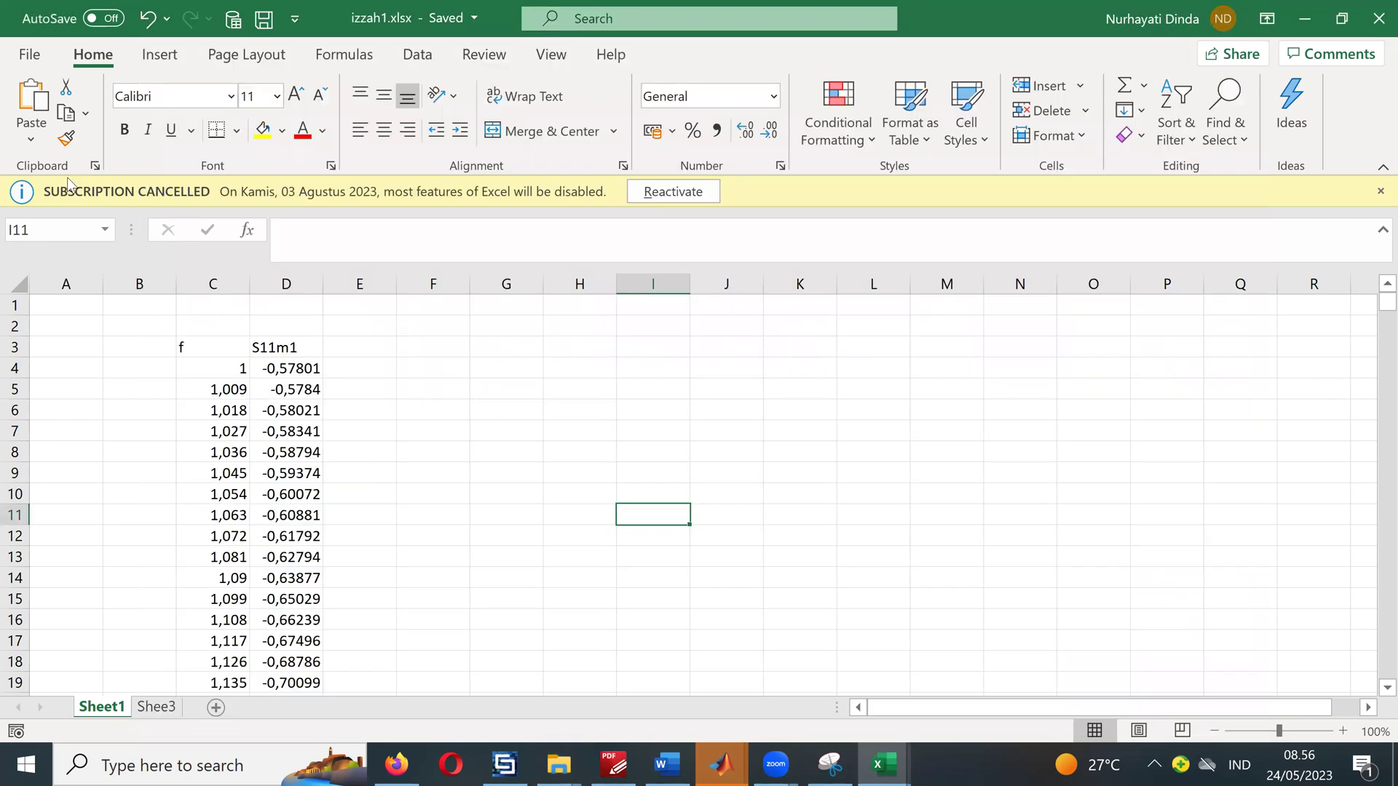
Step: Save a copy of the workbook as izzah1.xlsx inside the izzah folder in Downloads
click(30, 54)
click(115, 339)
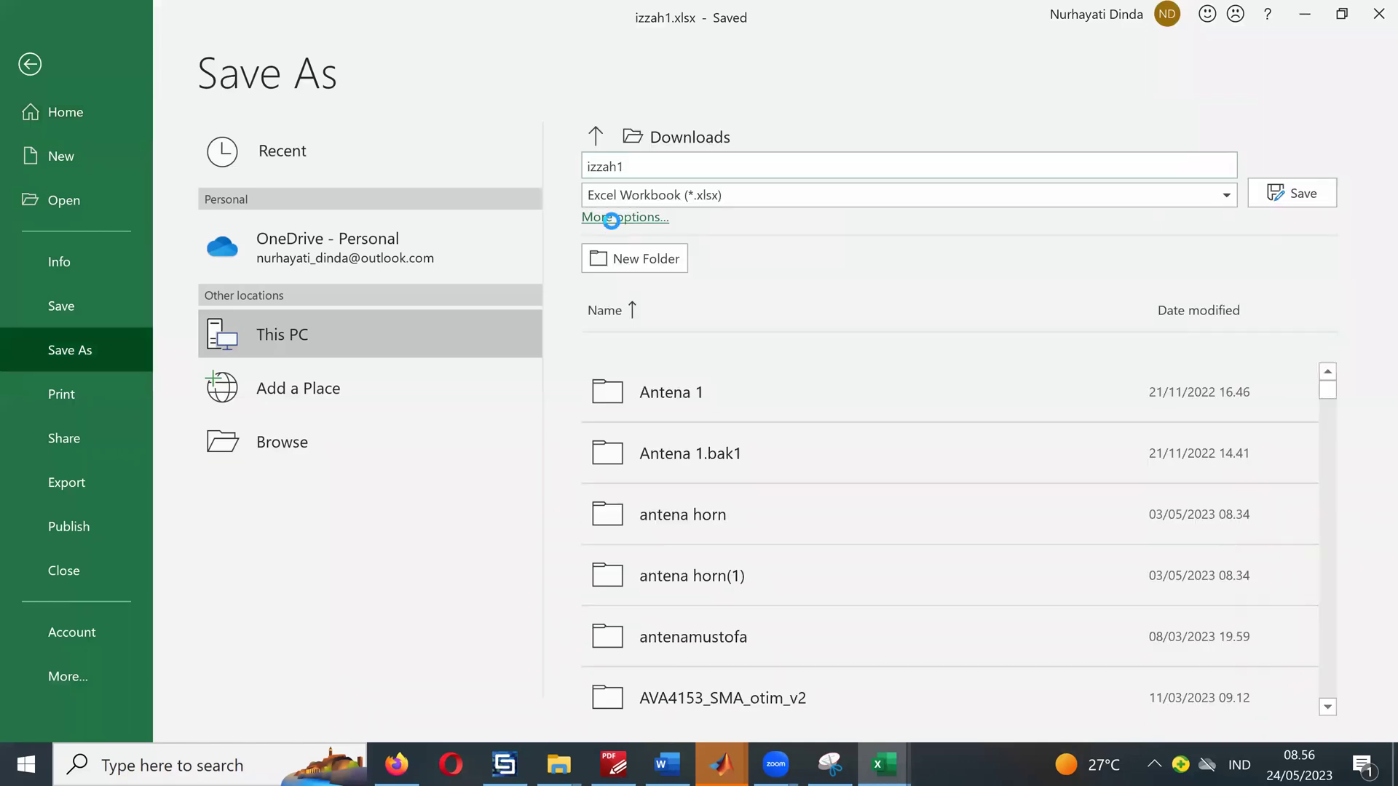
click(611, 222)
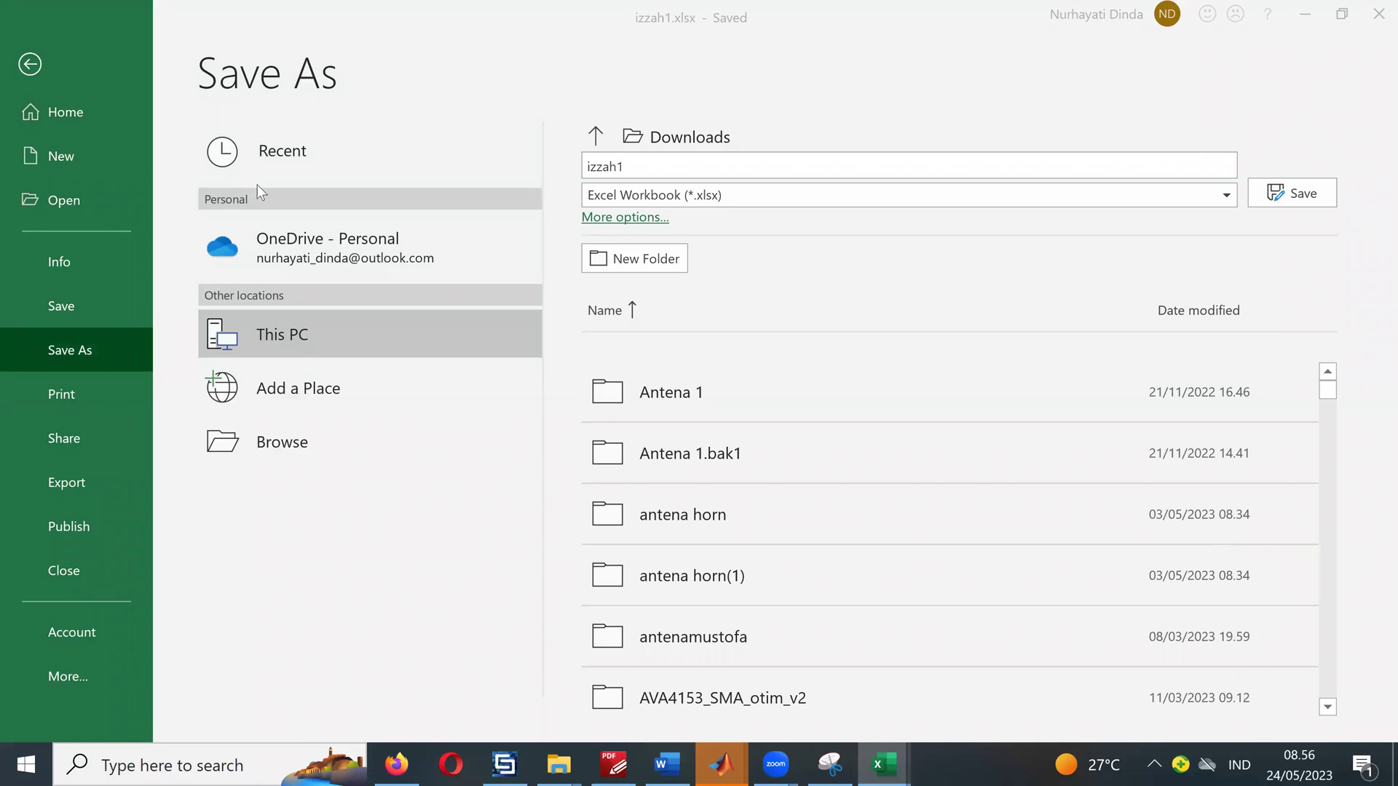
drag(259, 204, 264, 120)
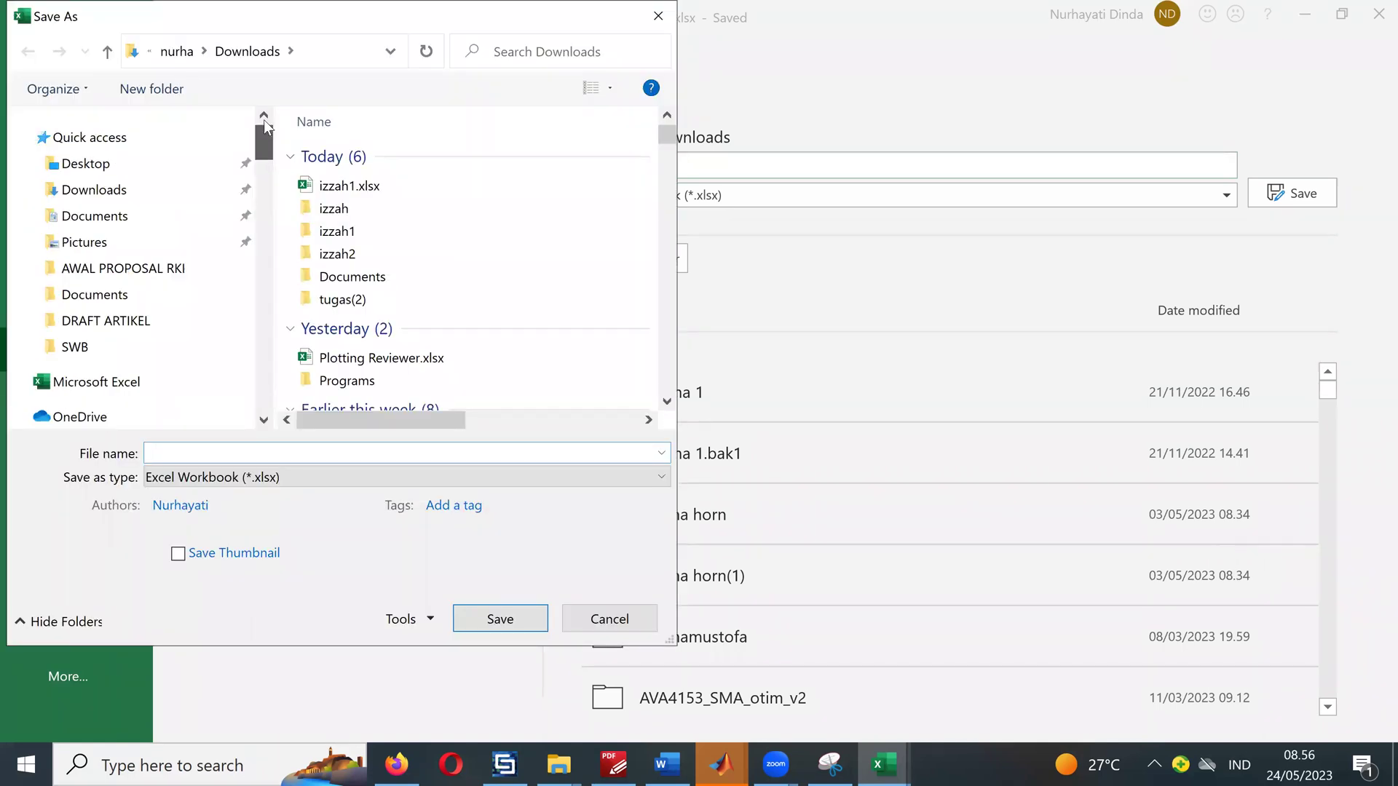
click(148, 194)
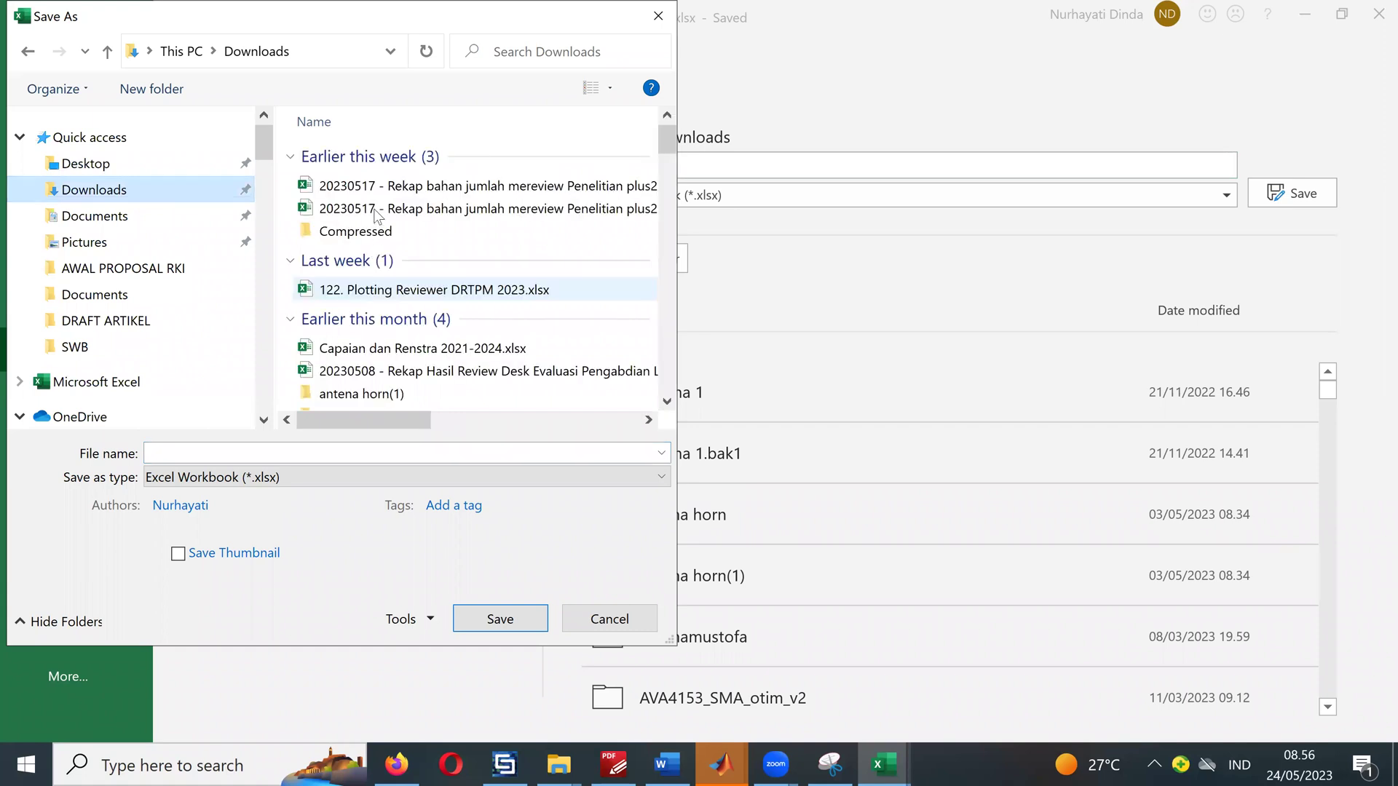
double_click(377, 211)
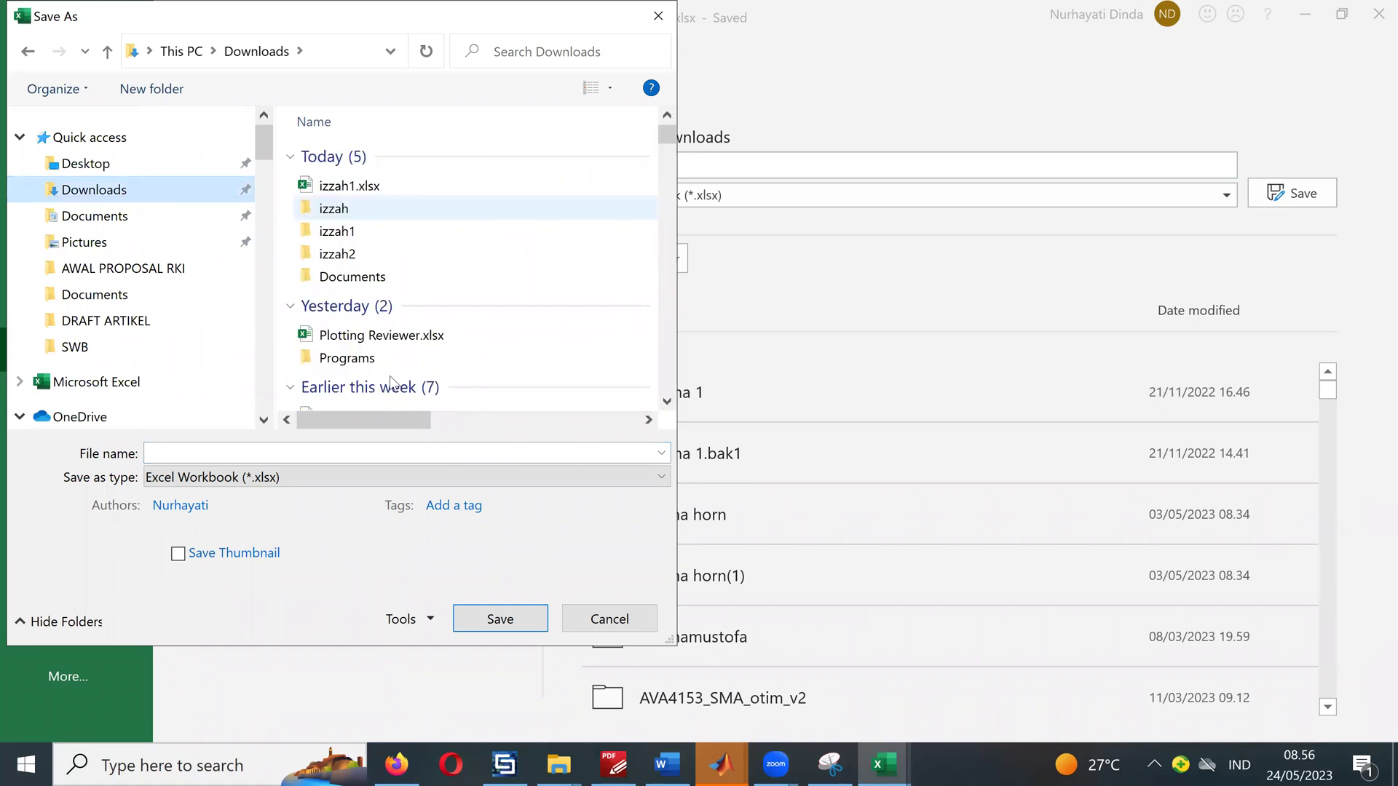
text(i)
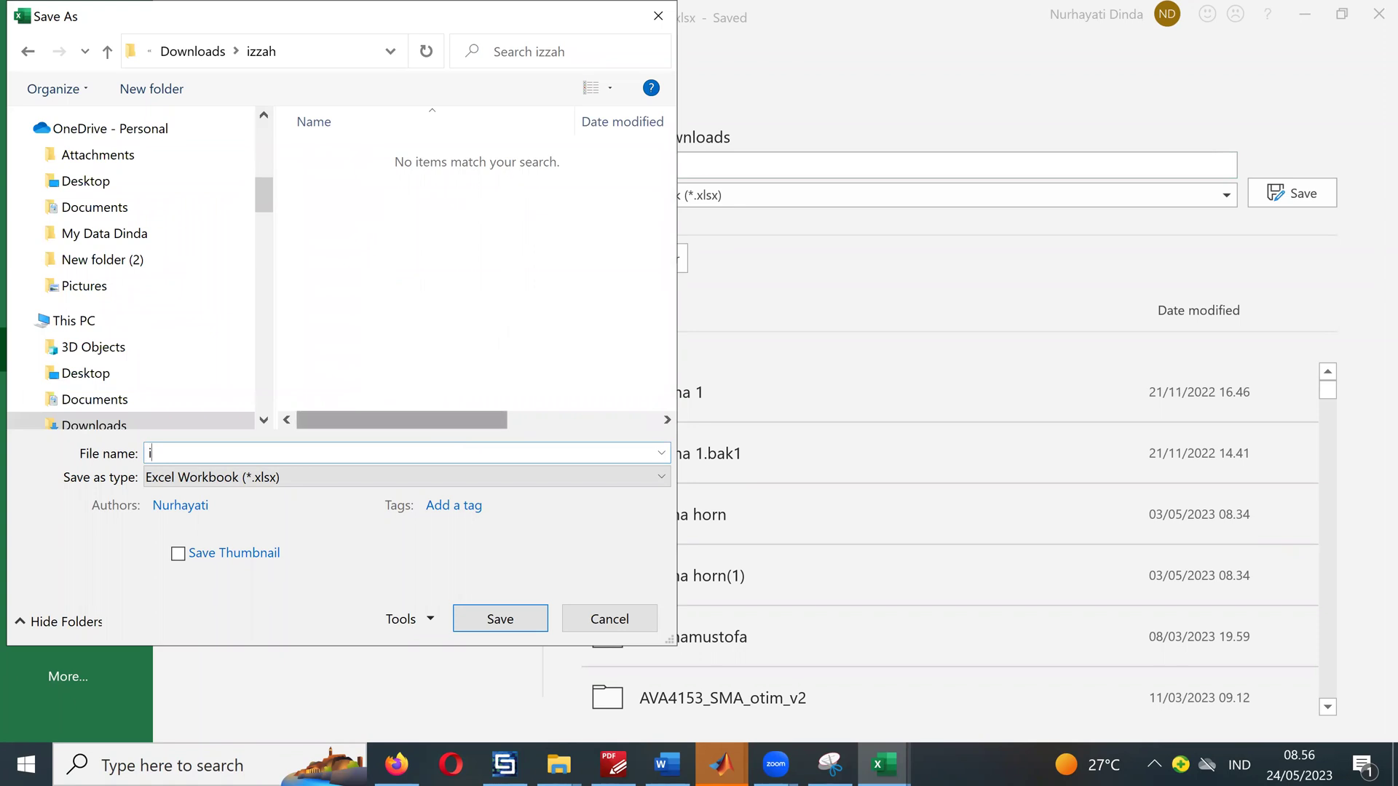
text(zzah1)
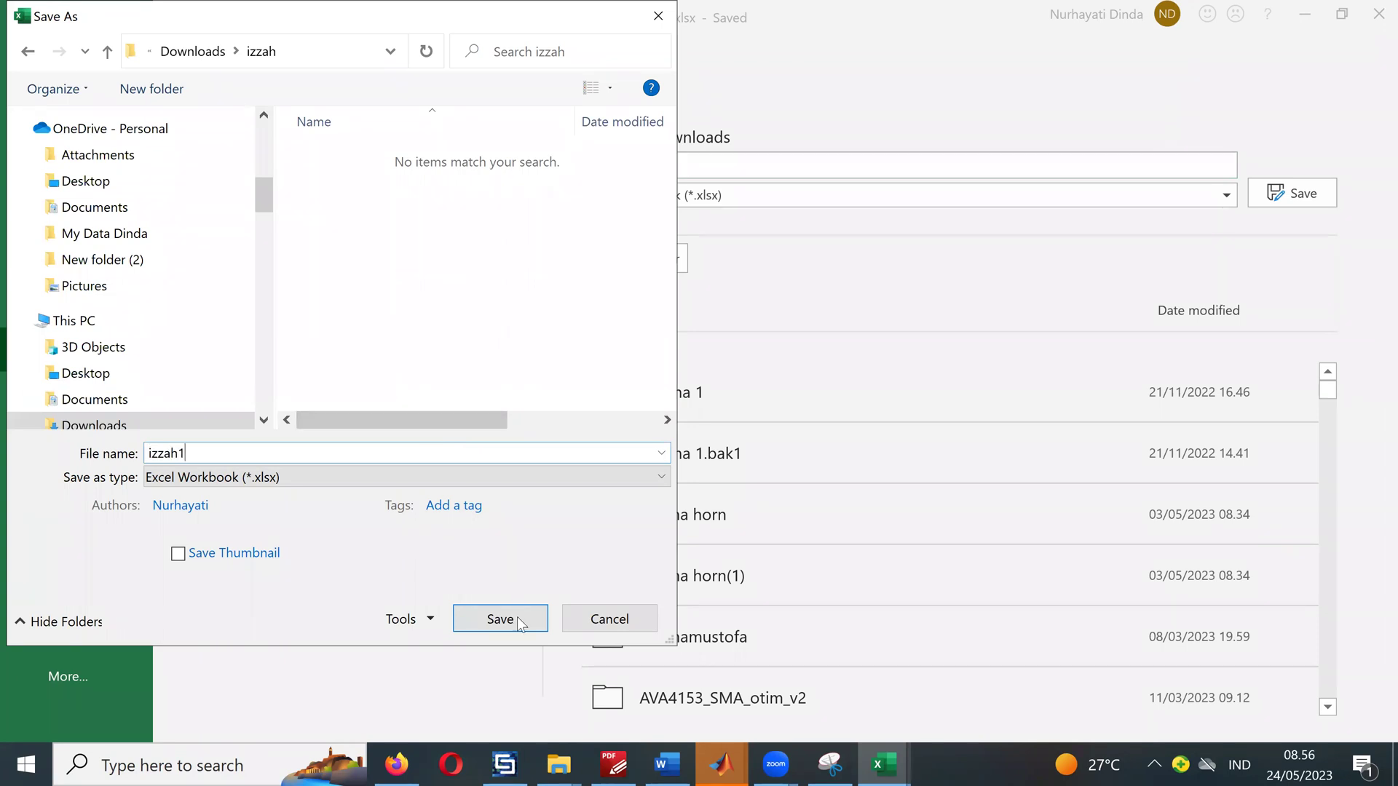
click(520, 621)
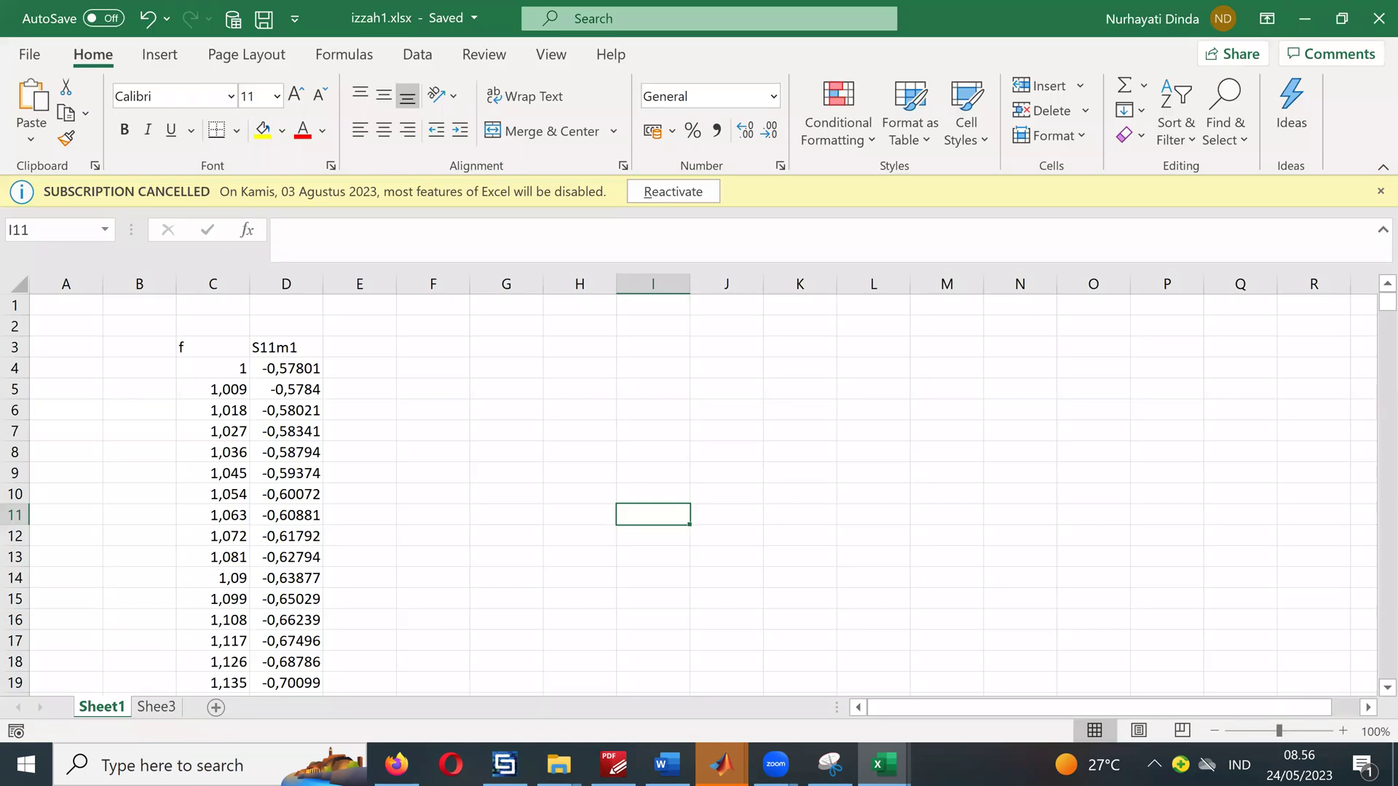
Step: Switch to File Explorer, open the izzah folder in Downloads and copy its full path
mouse_move(558, 765)
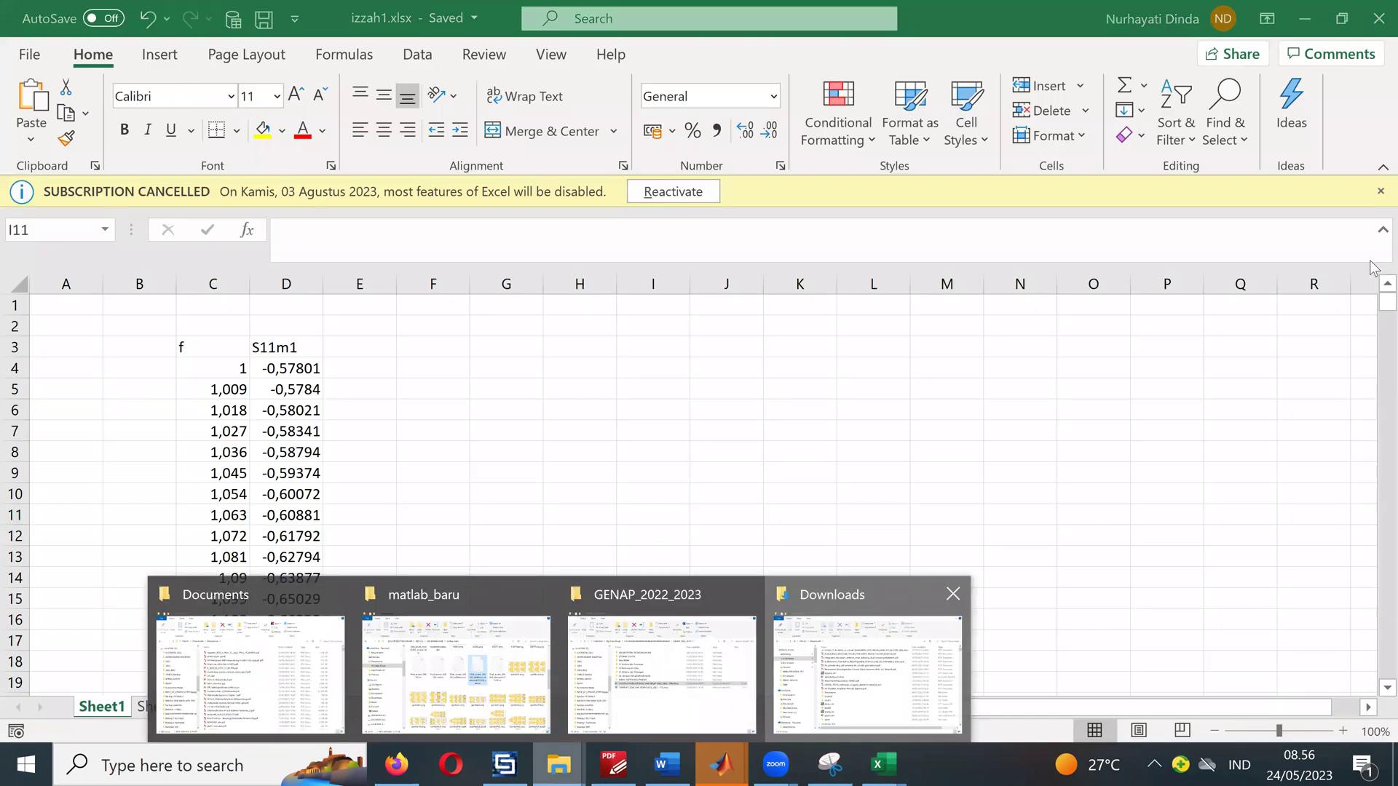
click(867, 655)
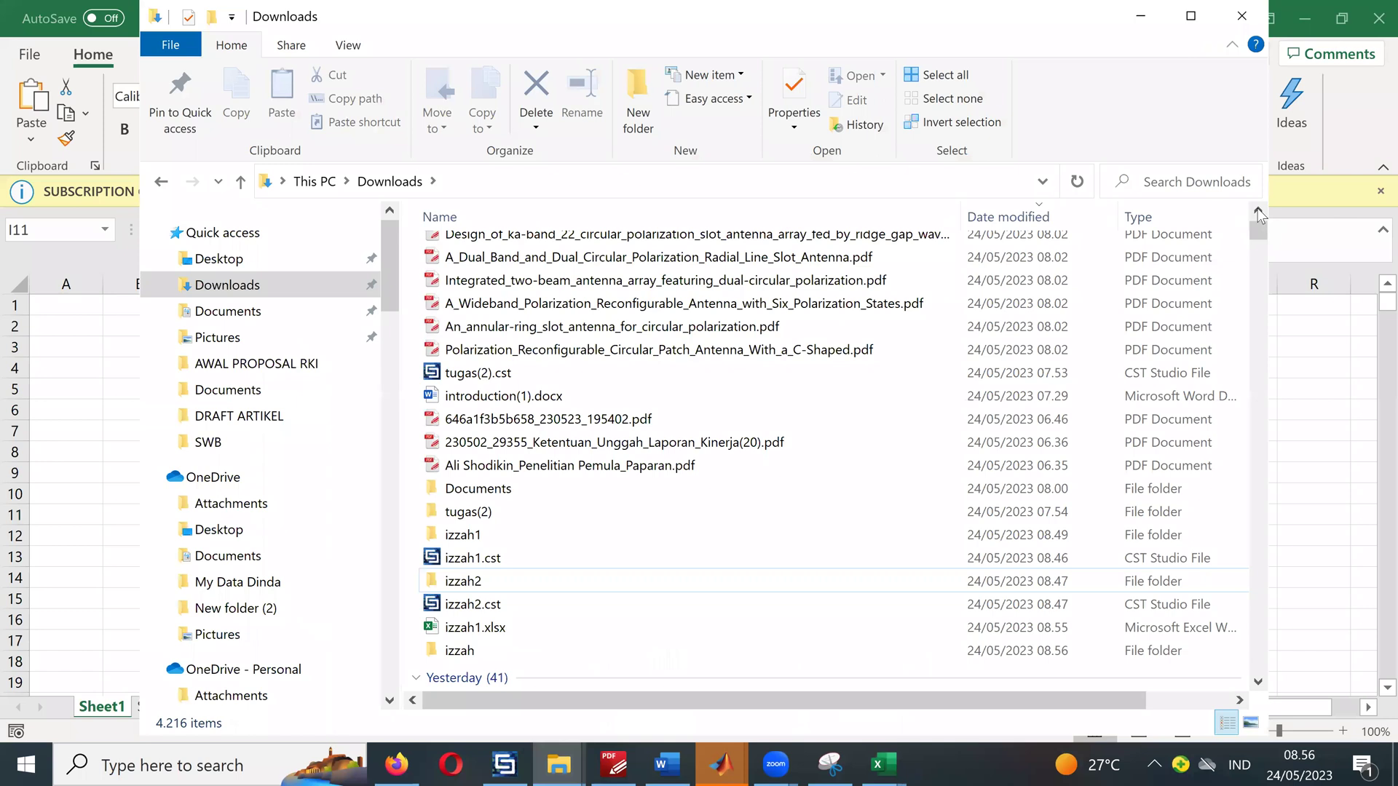
scroll(1258, 211, up, 2)
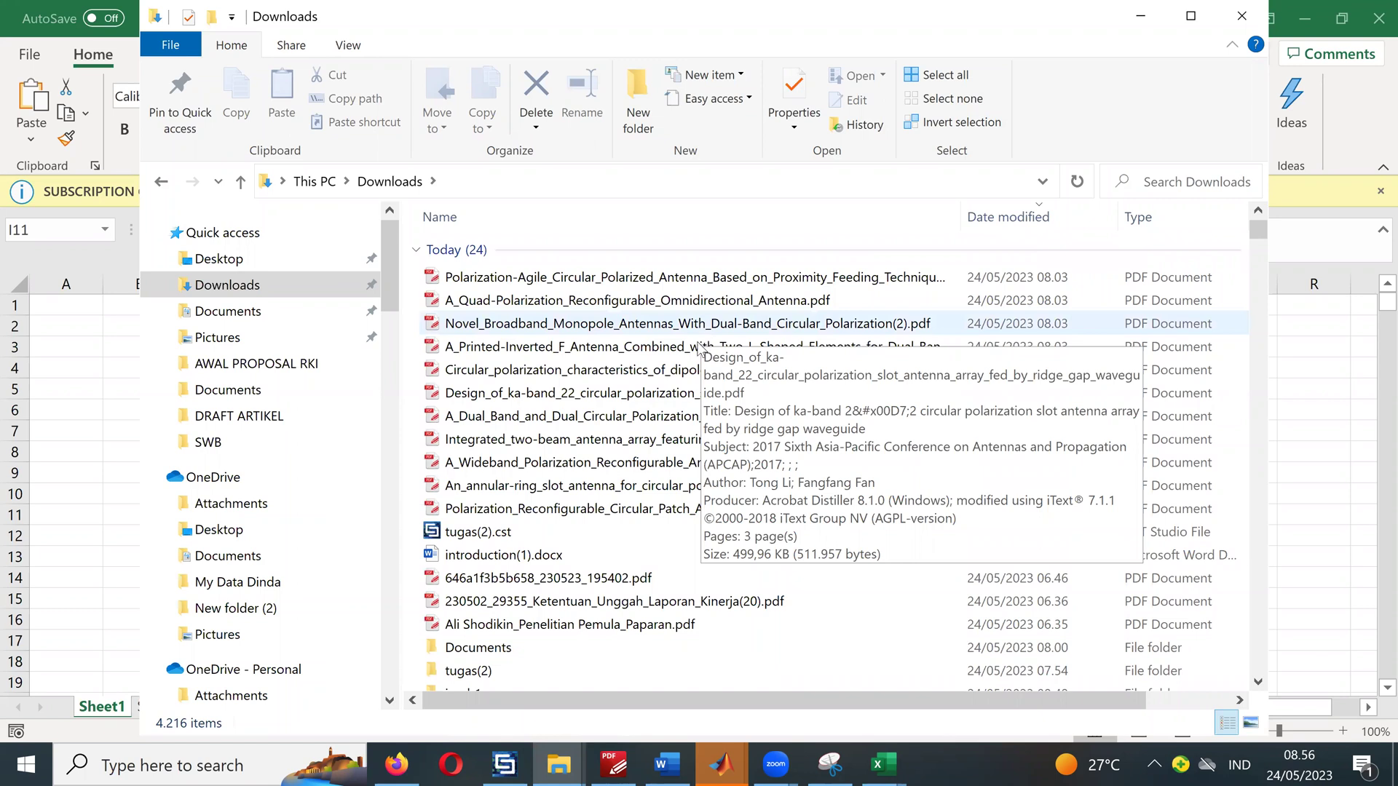
scroll(526, 638, down, 1)
click(528, 637)
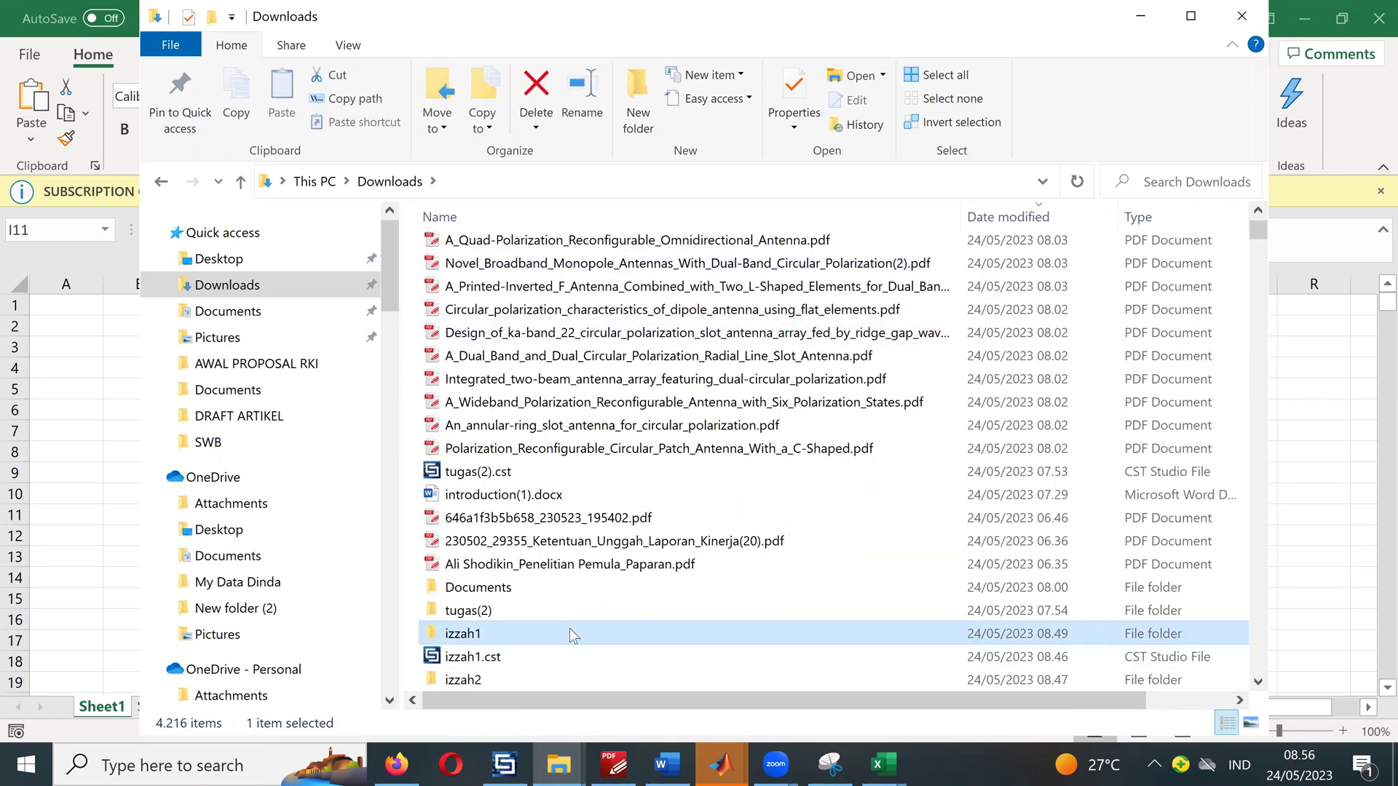
scroll(513, 604, down, 2)
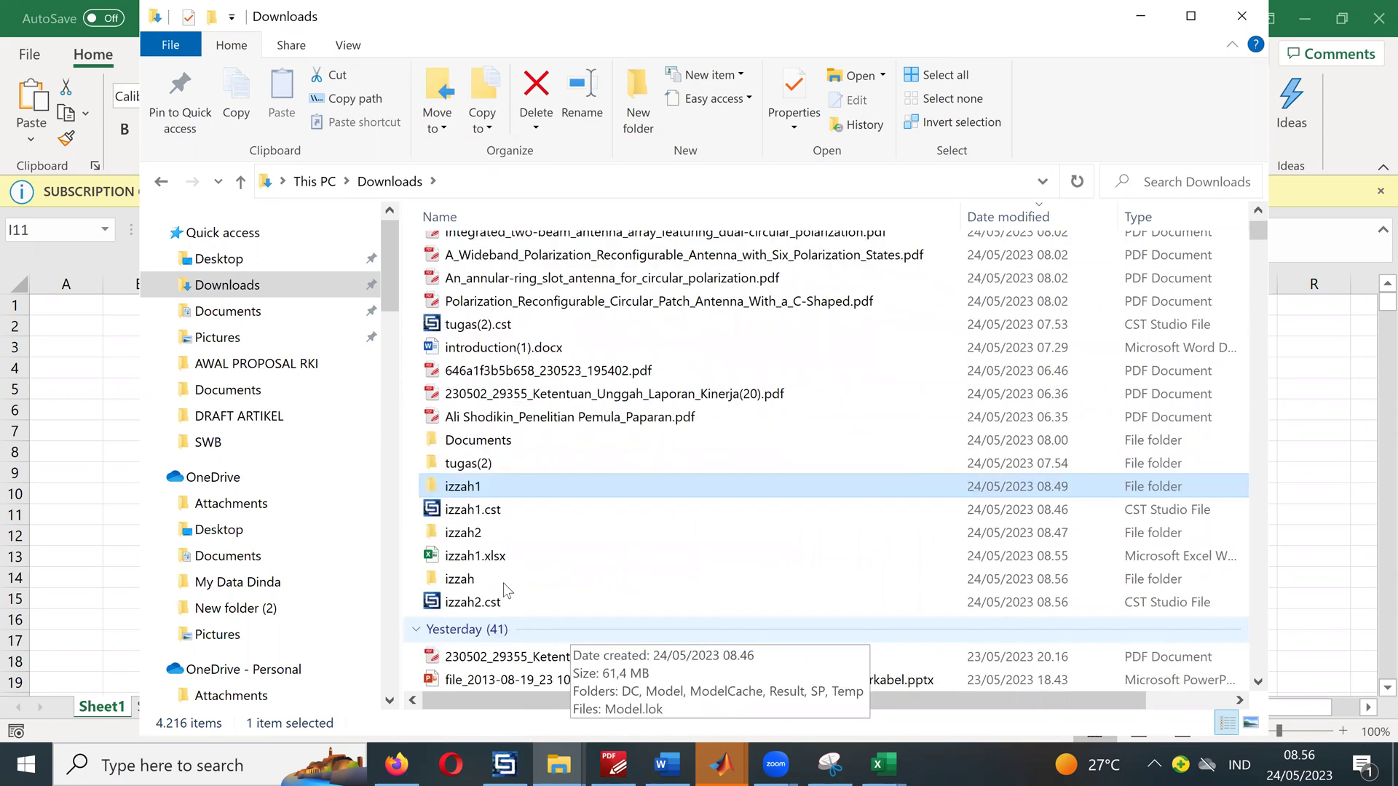
double_click(503, 583)
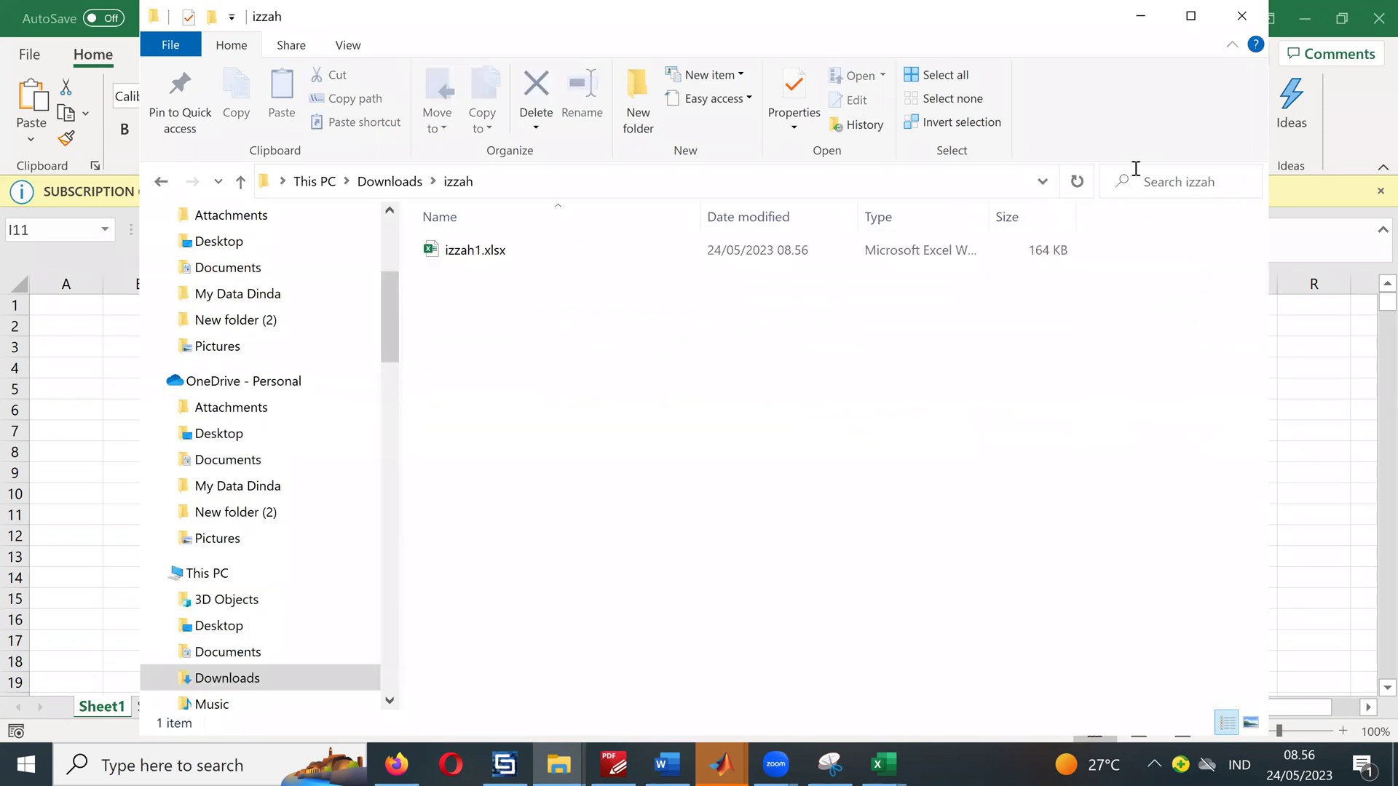
click(1041, 182)
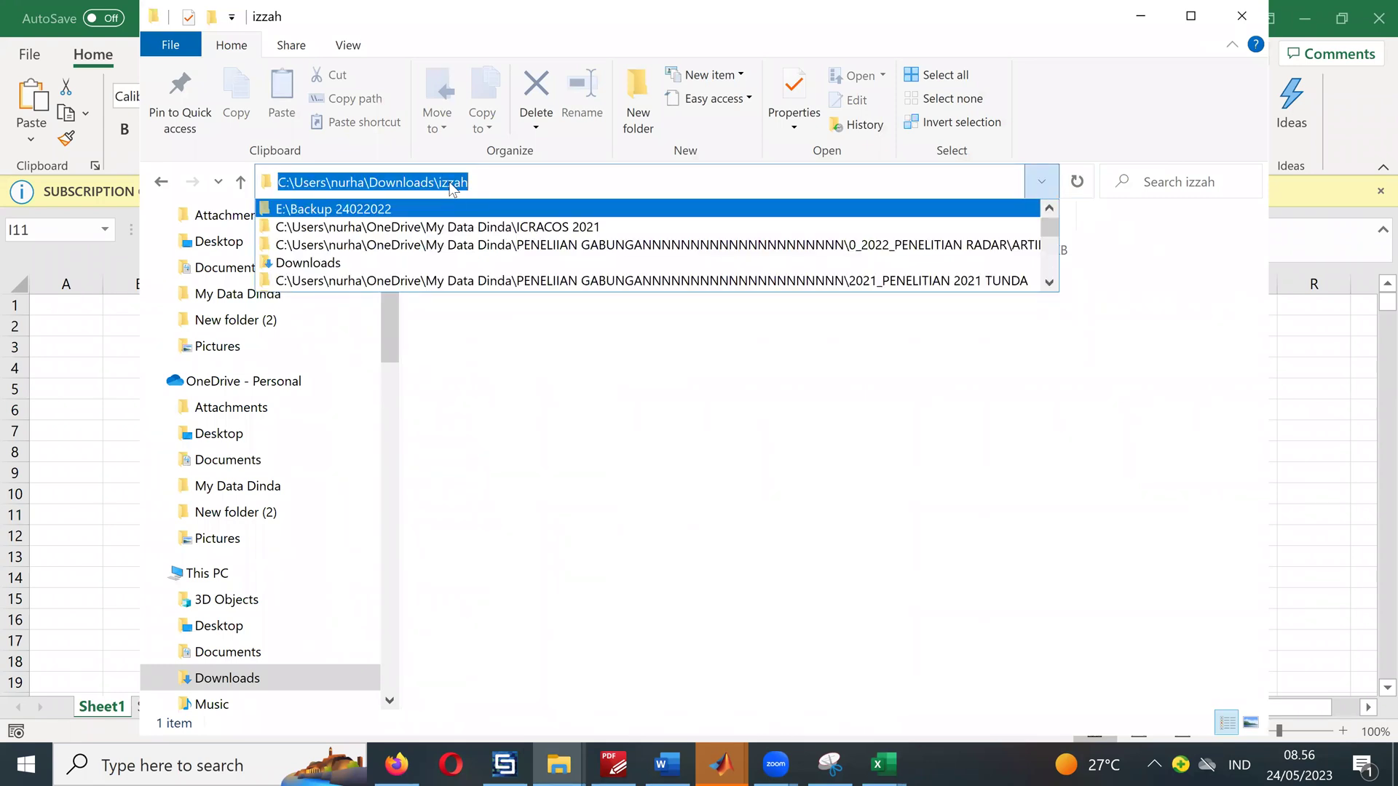
click(480, 179)
drag(482, 179, 273, 182)
key(ctrl+c)
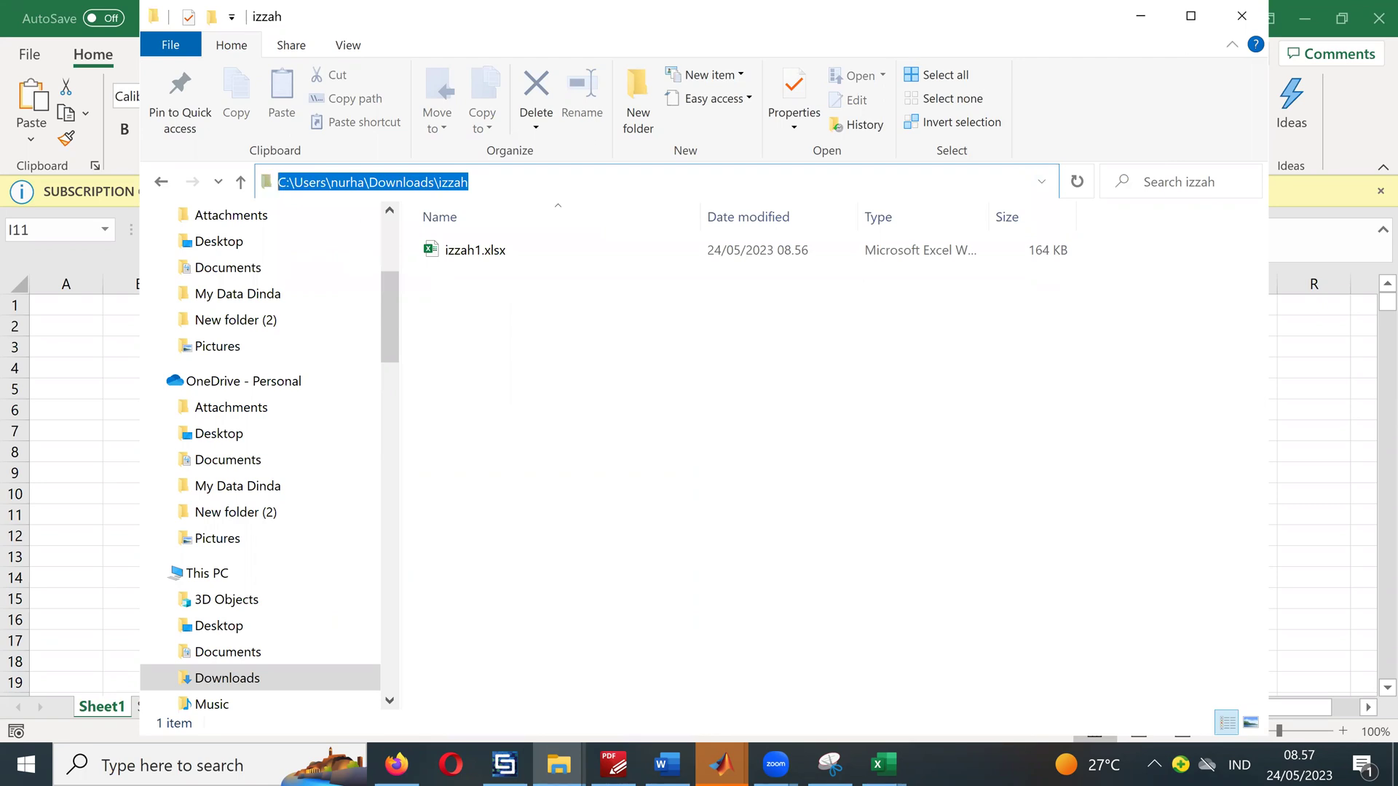
Step: Switch to MATLAB's Untitled3 script and replace the folder part of the fileexcel path with the copied izzah folder path
click(883, 765)
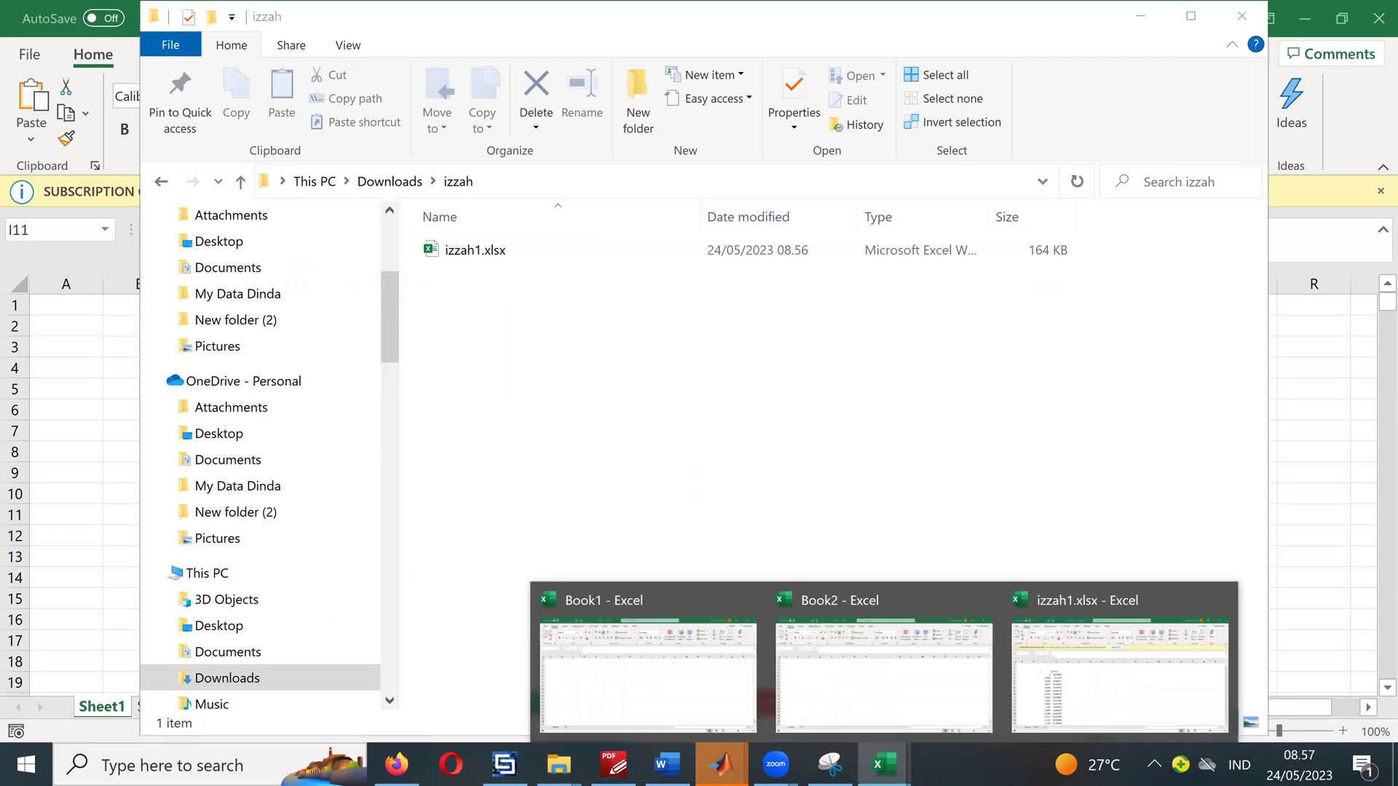
mouse_move(721, 764)
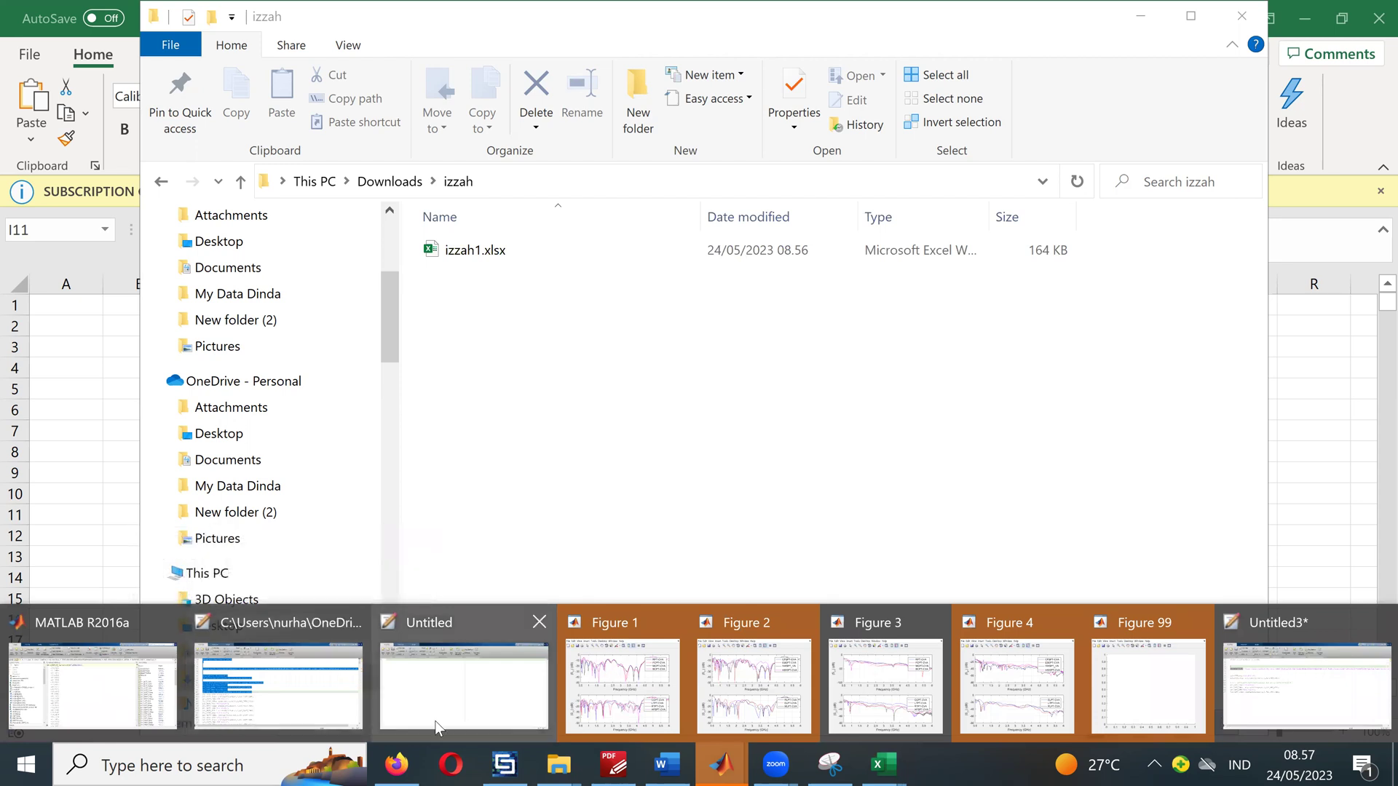
click(397, 765)
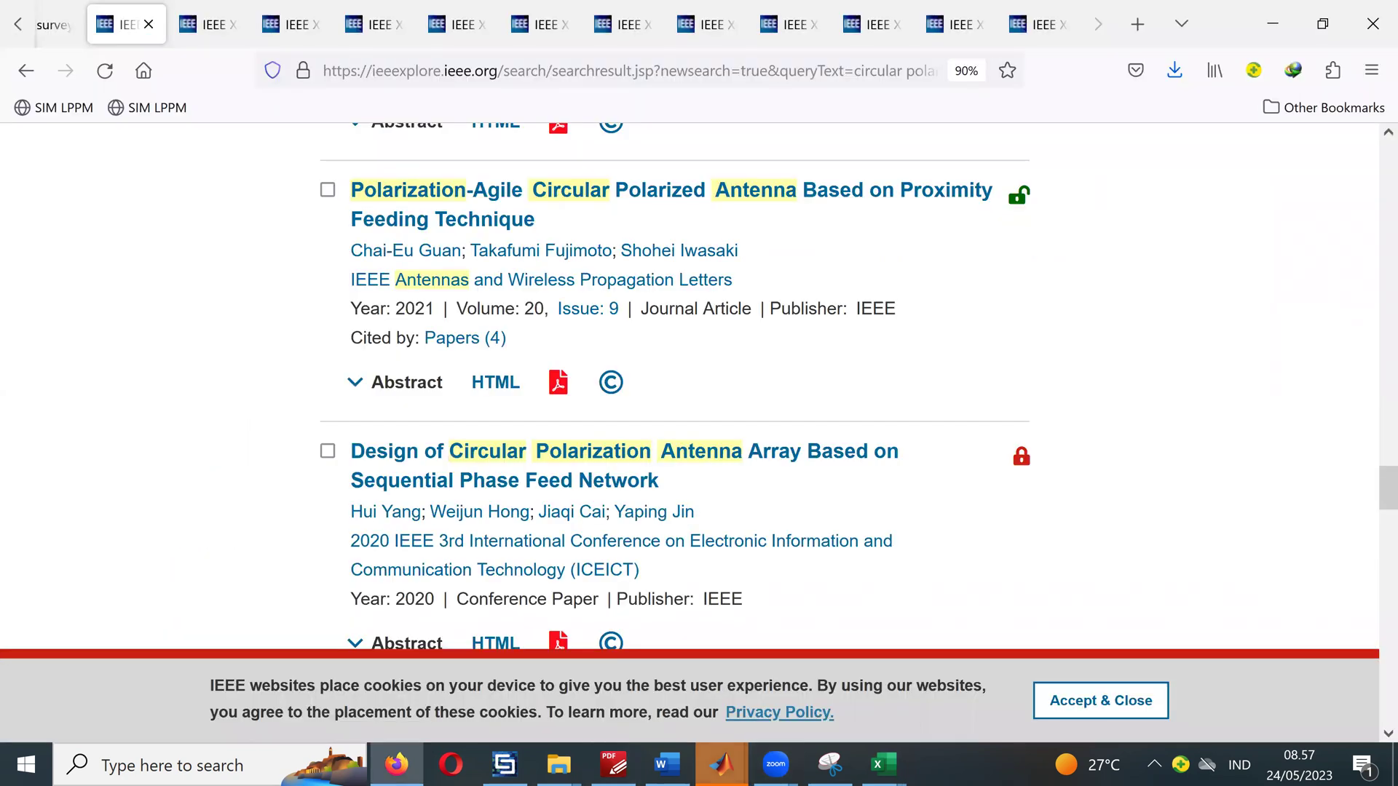
click(722, 764)
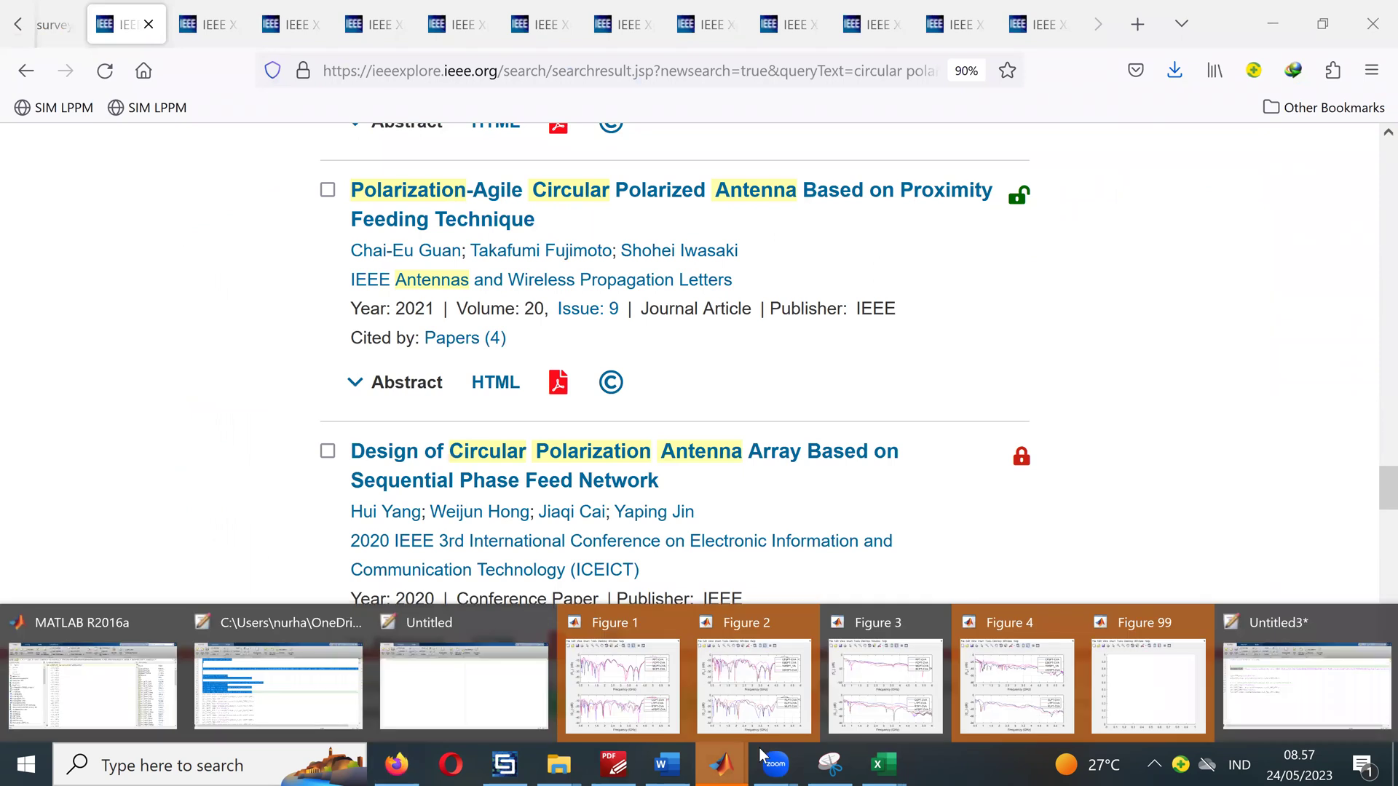
click(1312, 703)
click(375, 241)
drag(155, 238, 1291, 243)
key(ctrl+v)
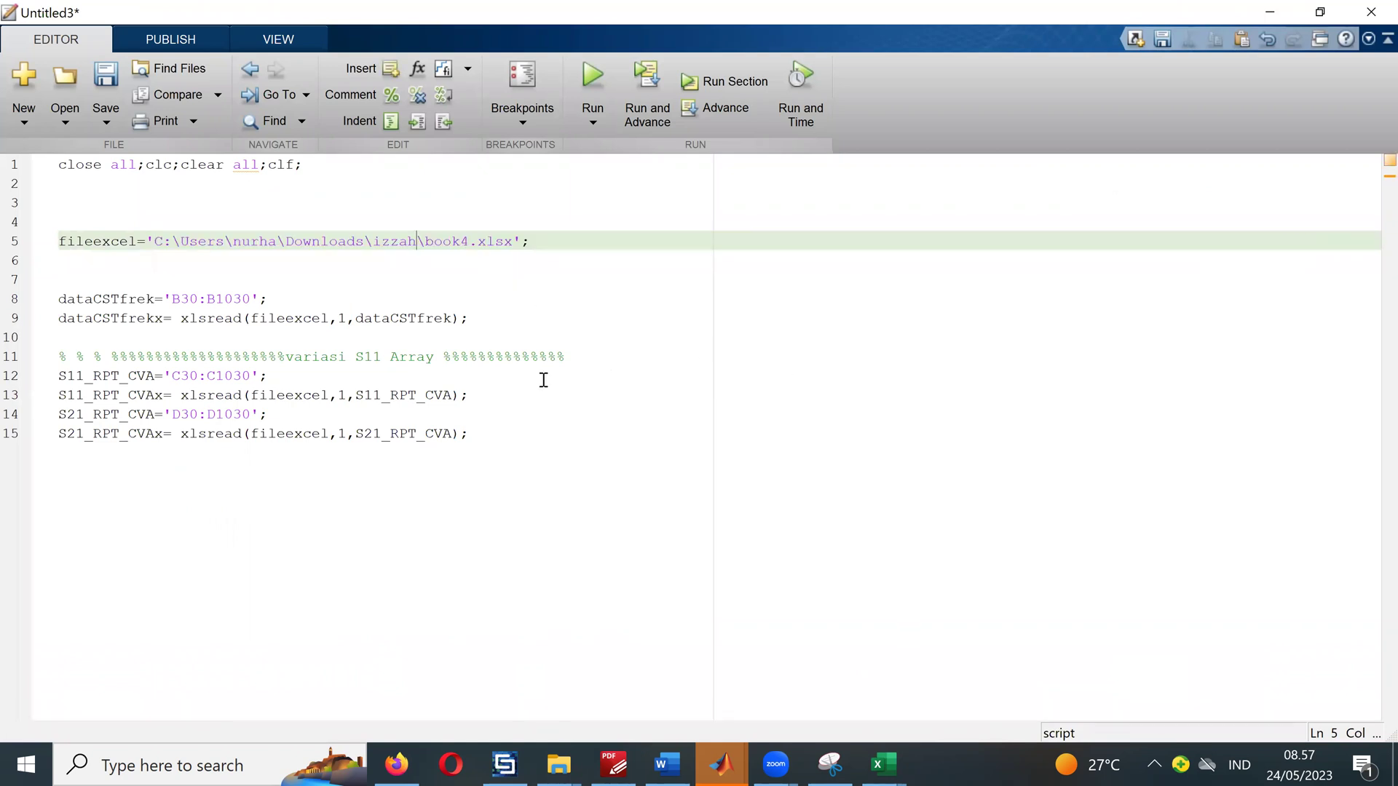
Step: Check the workbook's name in File Explorer's izzah folder, and in the MATLAB script change the fileexcel file name to izzah4.xlsx
mouse_move(558, 764)
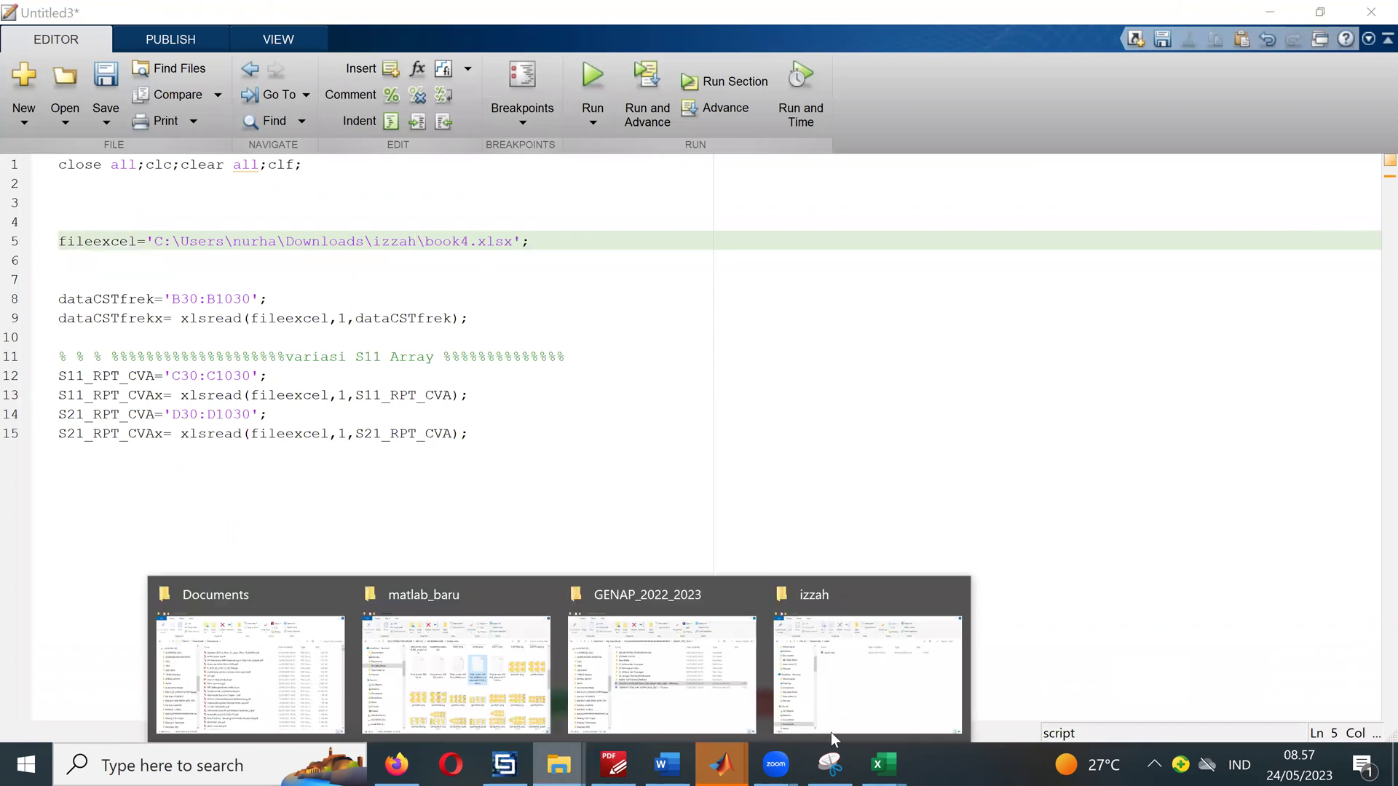
click(832, 728)
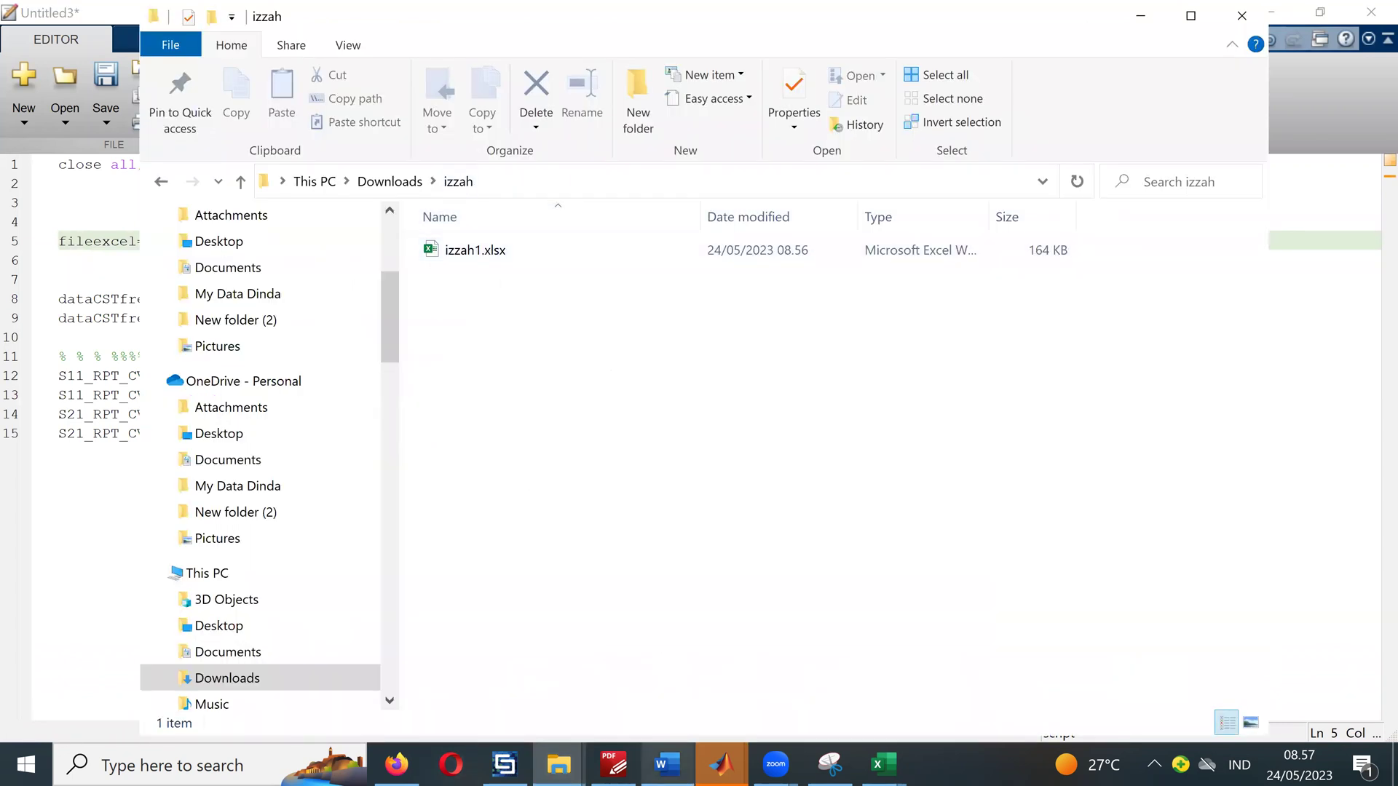
click(721, 764)
click(1299, 680)
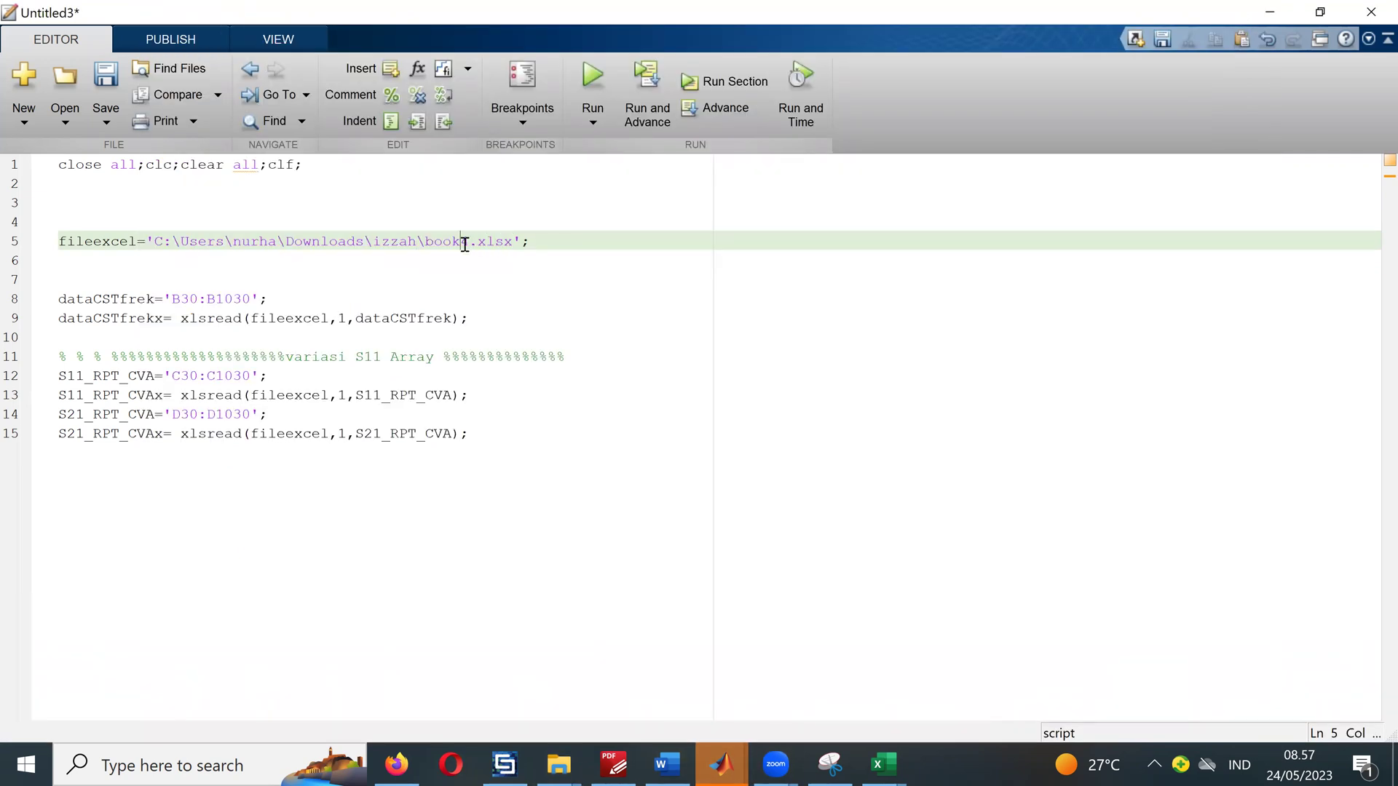
click(464, 244)
key(BackSpace)
key(BackSpace)
key(BackSpace)
key(BackSpace)
text(izzah)
Step: Switch to izzah1.xlsx in Excel and locate the first and last frequency cells in column C
click(149, 313)
click(177, 300)
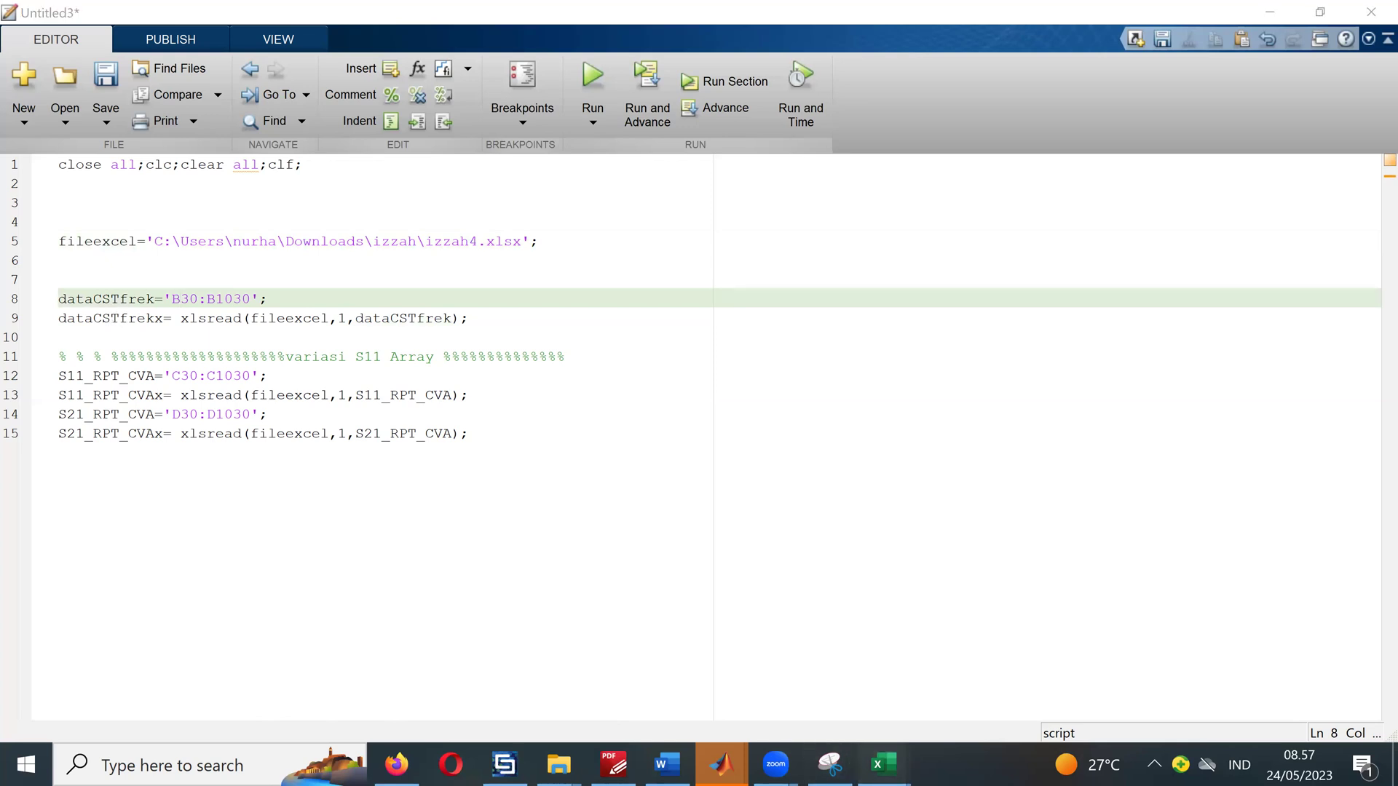
mouse_move(883, 765)
click(1015, 667)
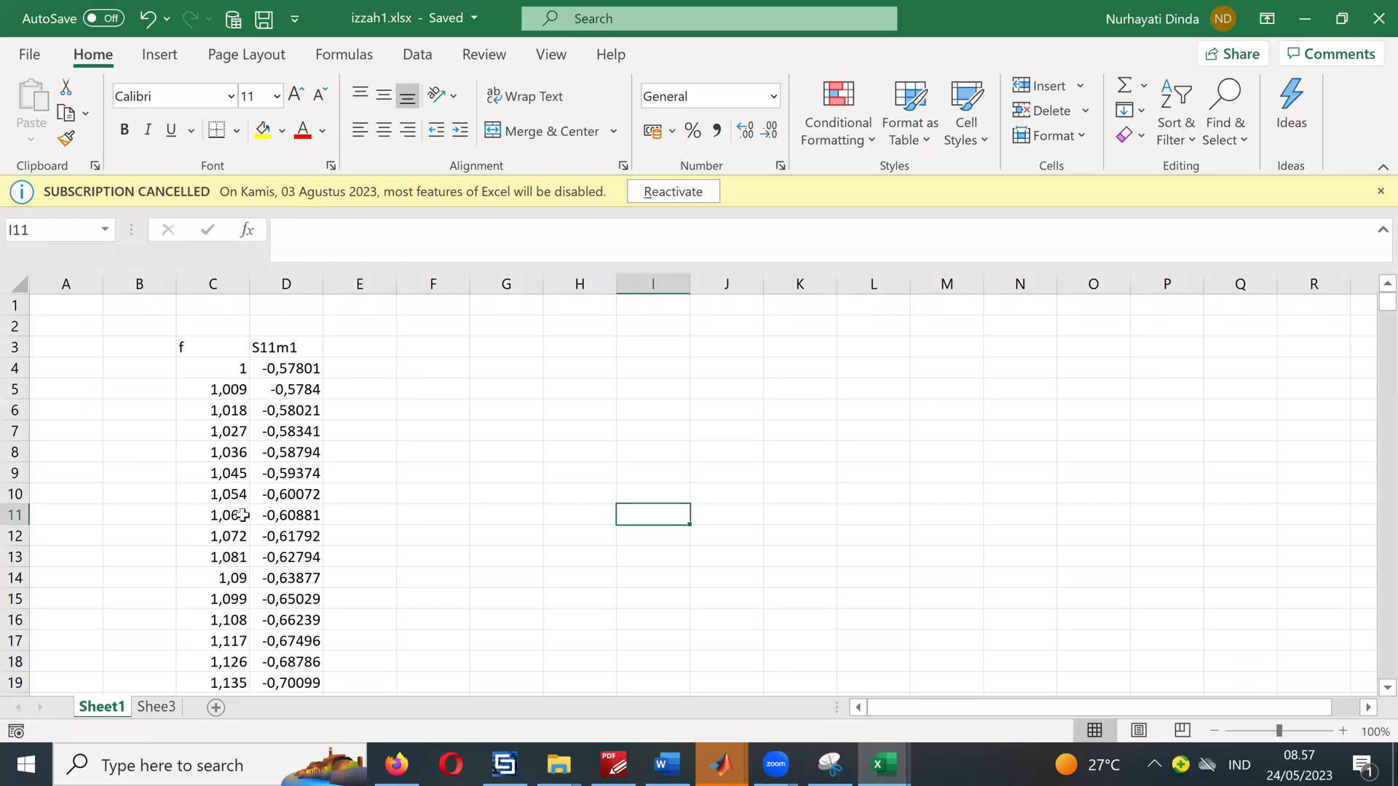
click(221, 368)
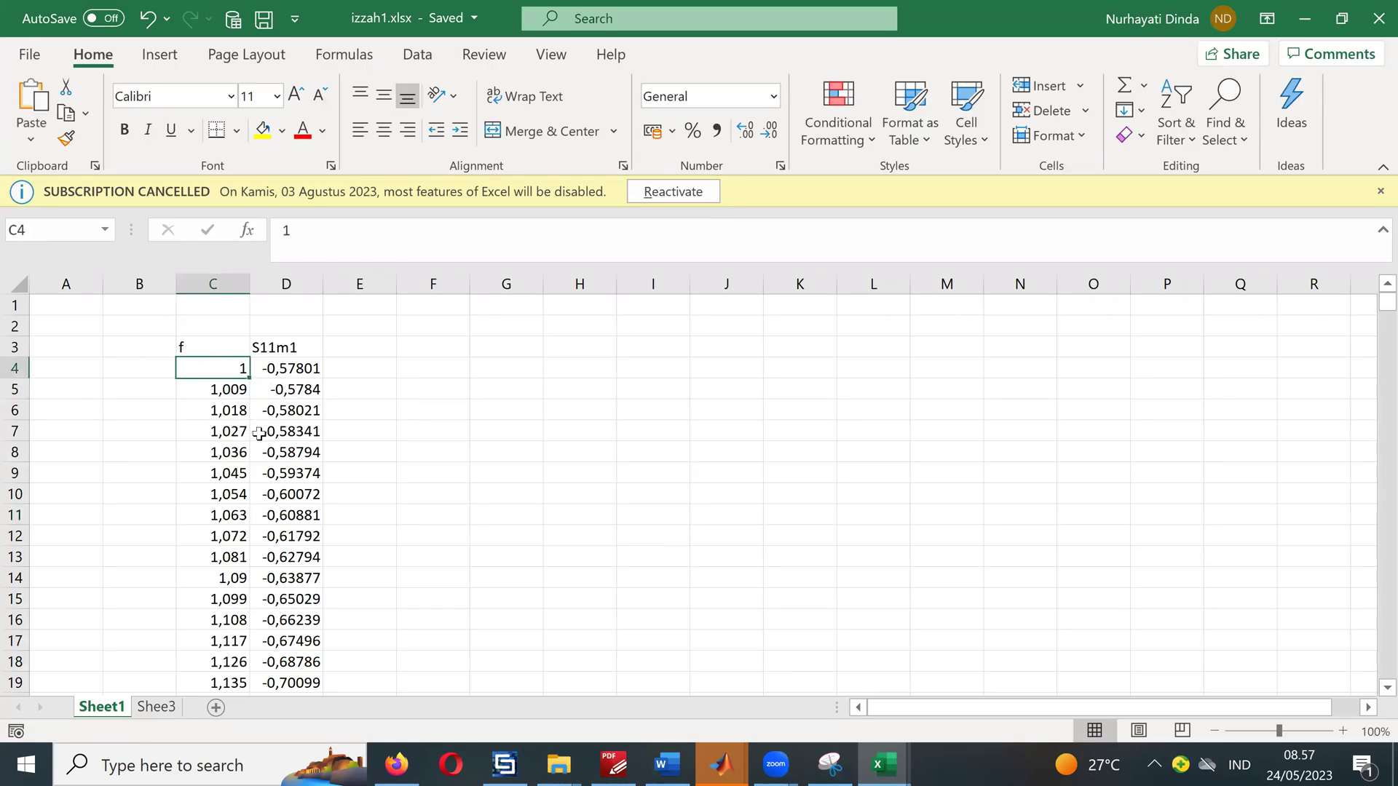
scroll(259, 433, down, 20)
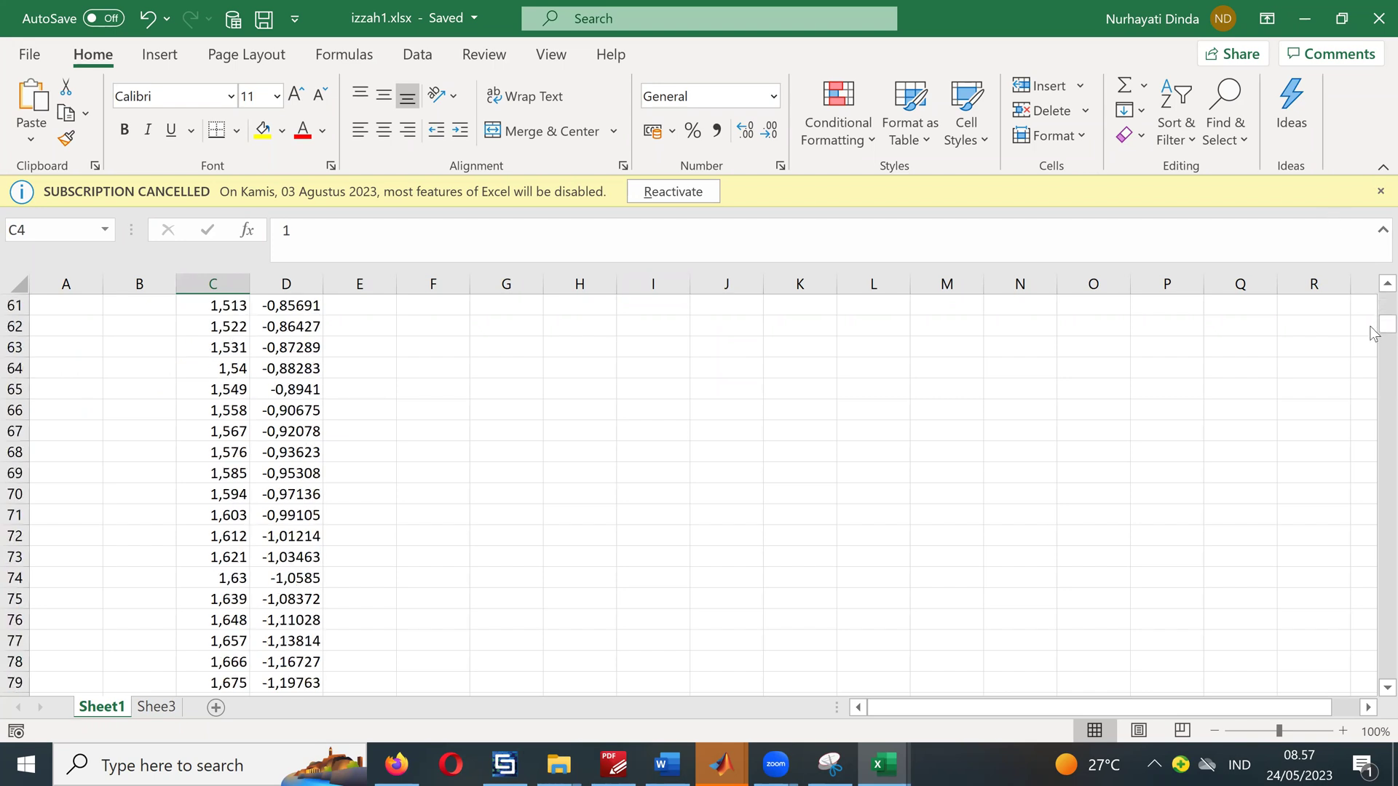
drag(1373, 320, 880, 421)
scroll(878, 422, down, 20)
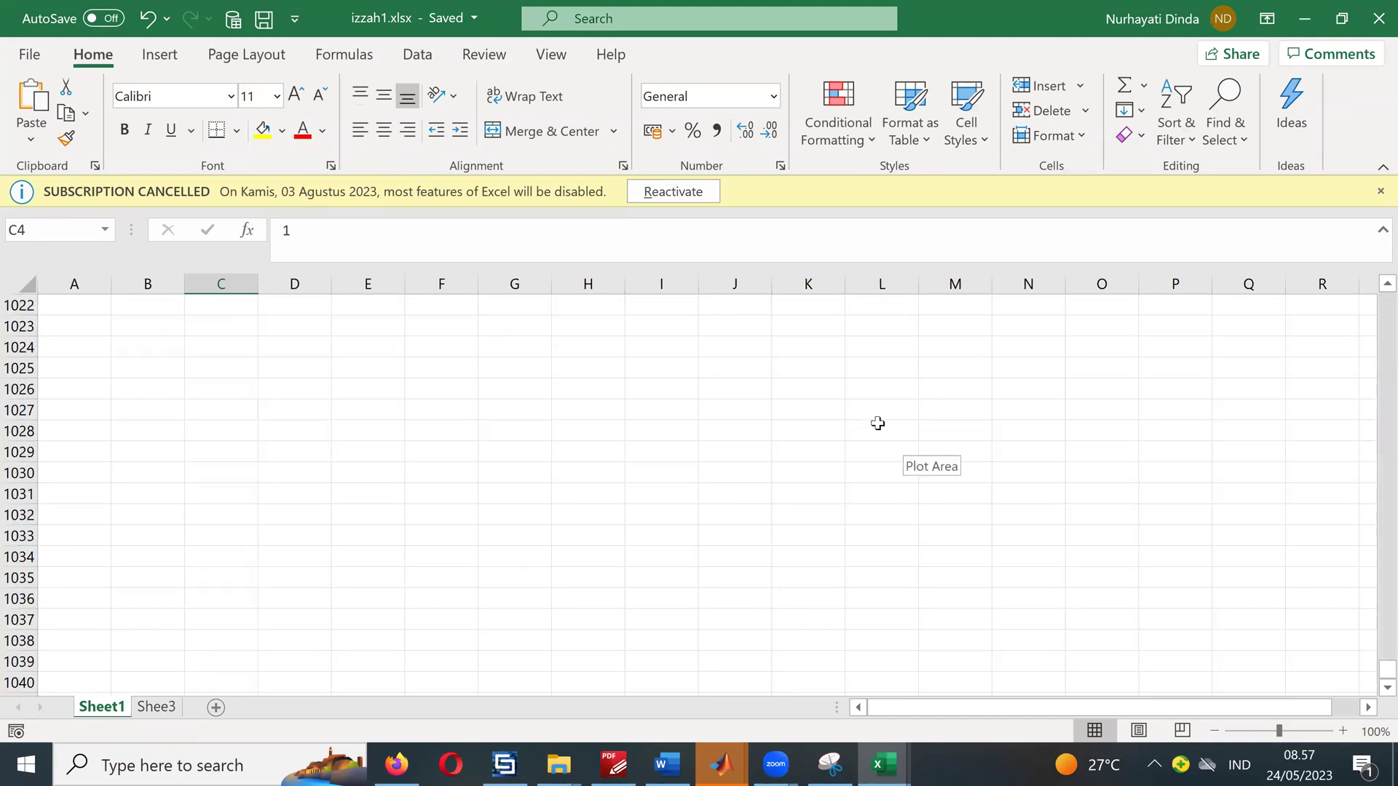
scroll(1015, 619, up, 9)
scroll(1014, 618, down, 3)
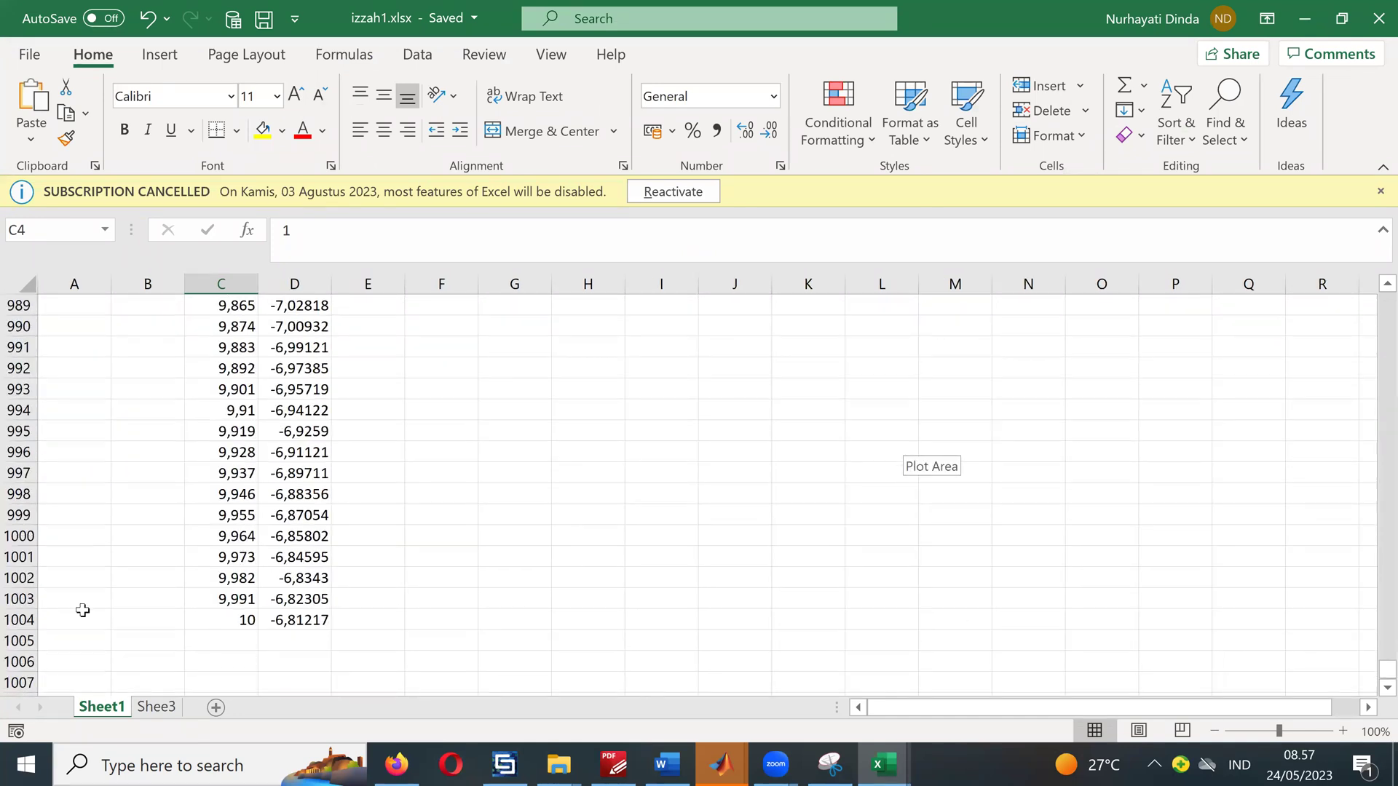
click(223, 628)
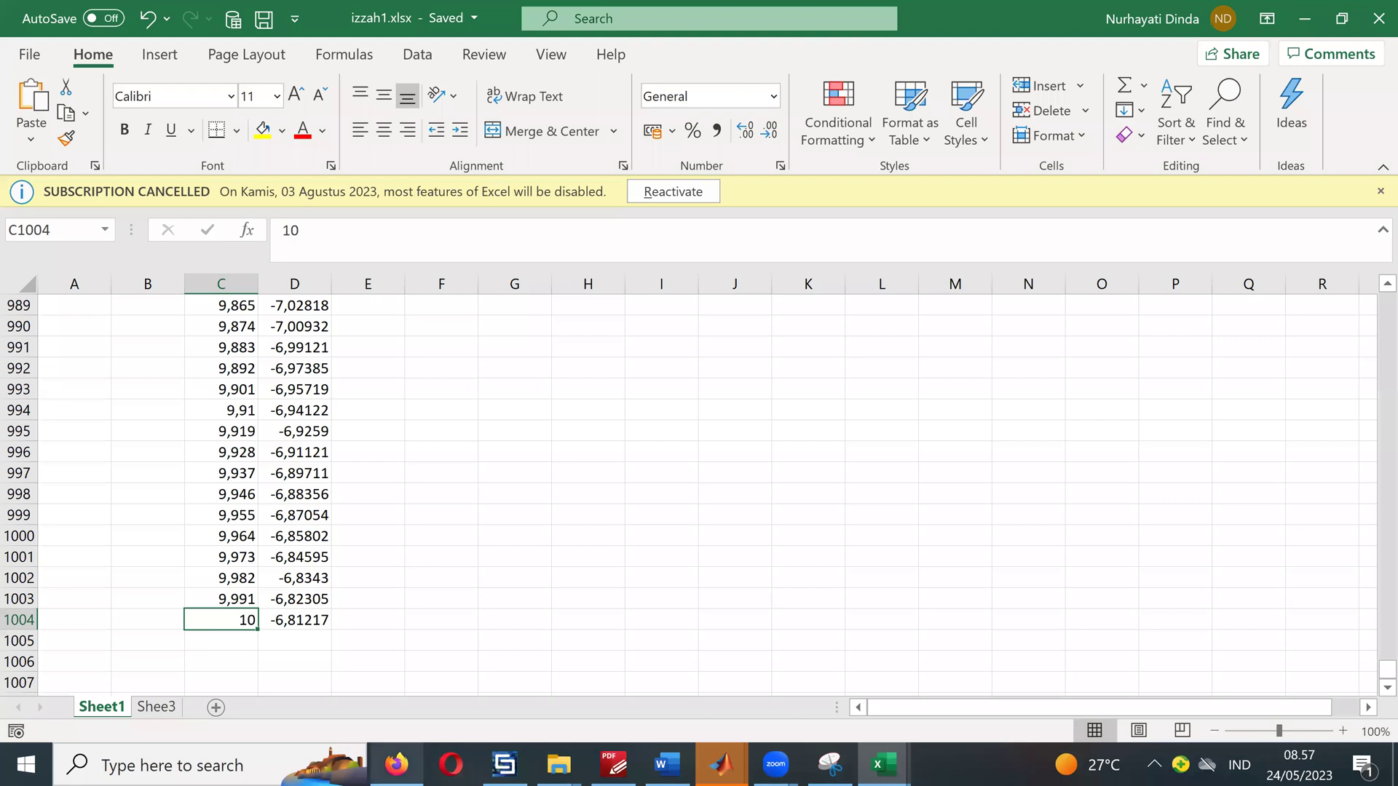
Step: Return to the Untitled3 script in MATLAB and set the dataCSTfrek range to C4:C1004
click(397, 764)
mouse_move(724, 736)
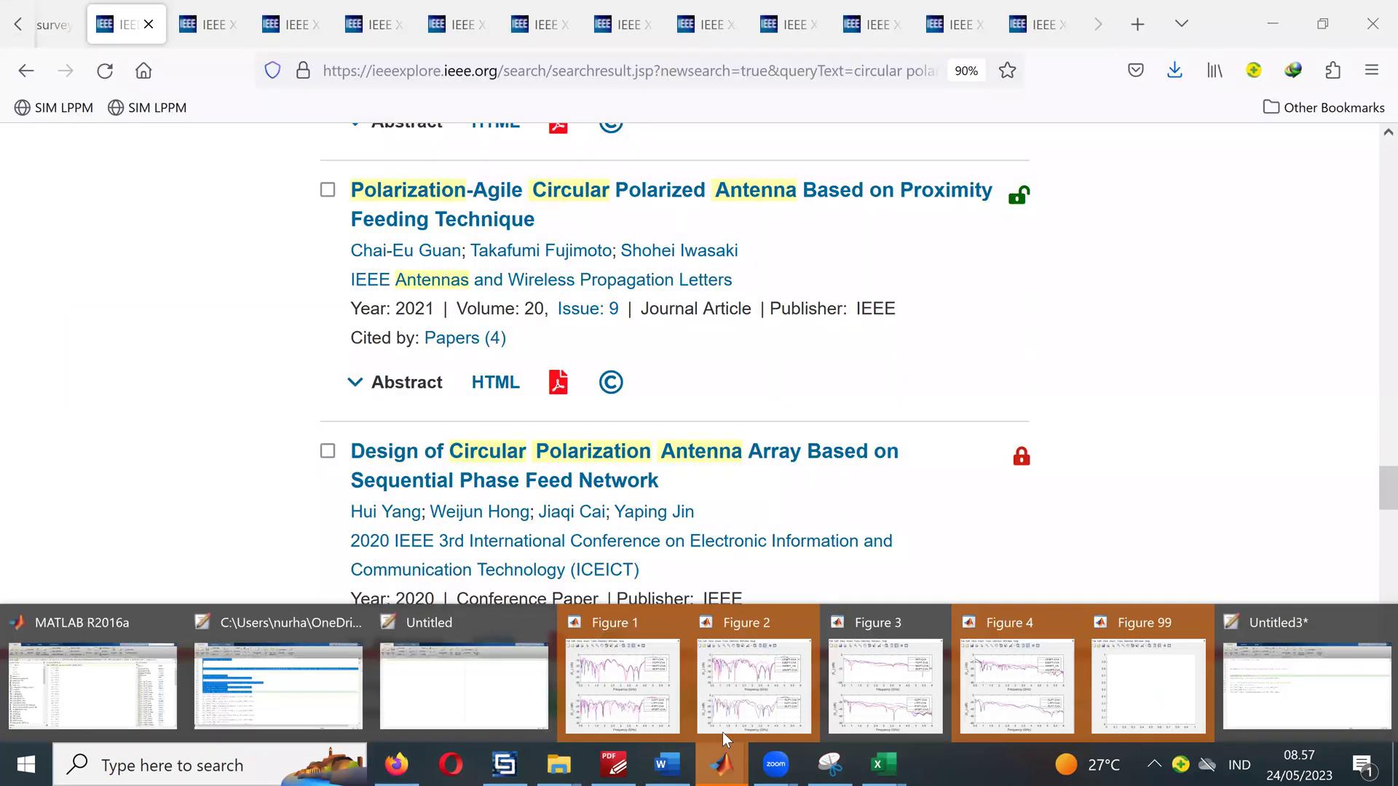
click(1258, 710)
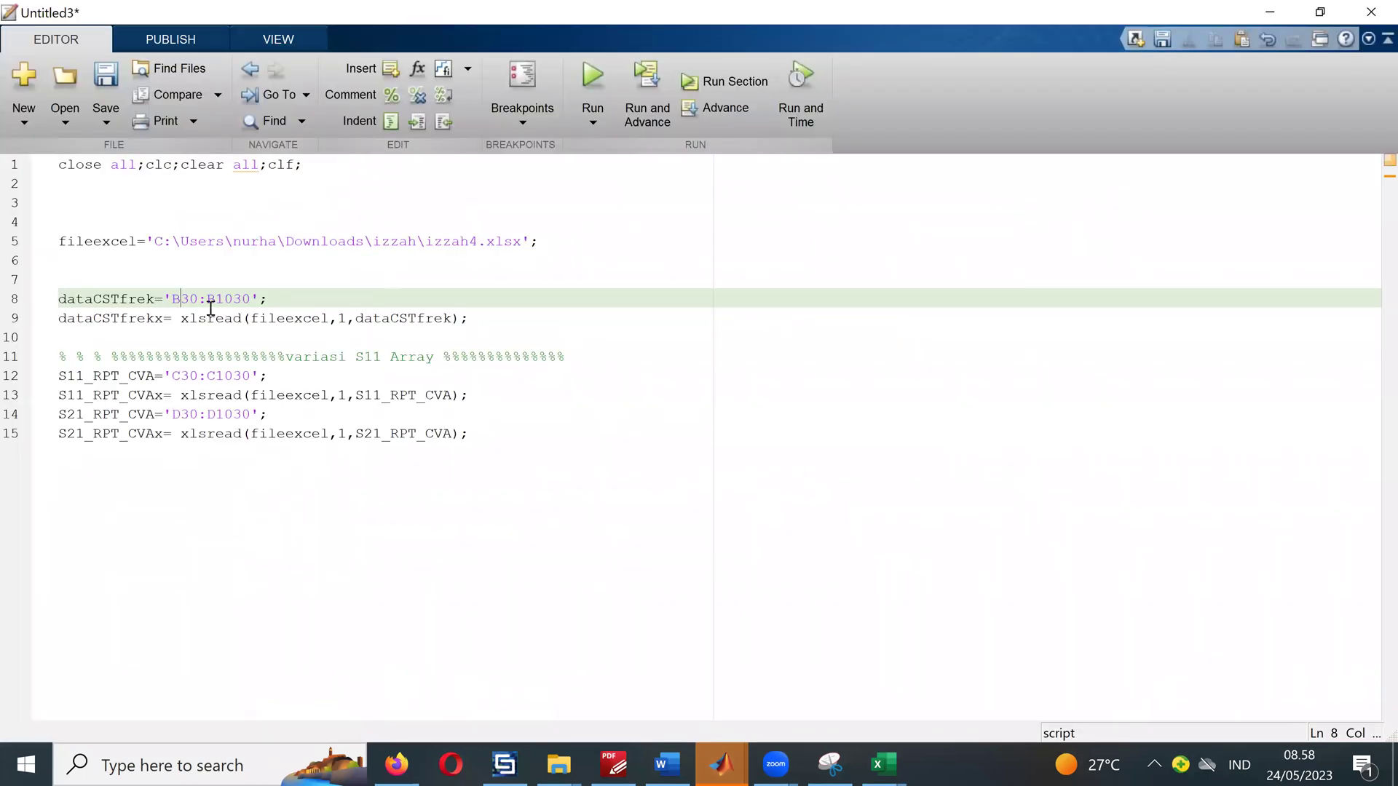
key(BackSpace)
text(C)
key(Delete)
key(Delete)
text(4)
drag(243, 294, 202, 303)
text(C100)
Step: Rename the S11_RPT_CVA variable on line 12 to S11_M1
drag(93, 379, 154, 381)
text(M1)
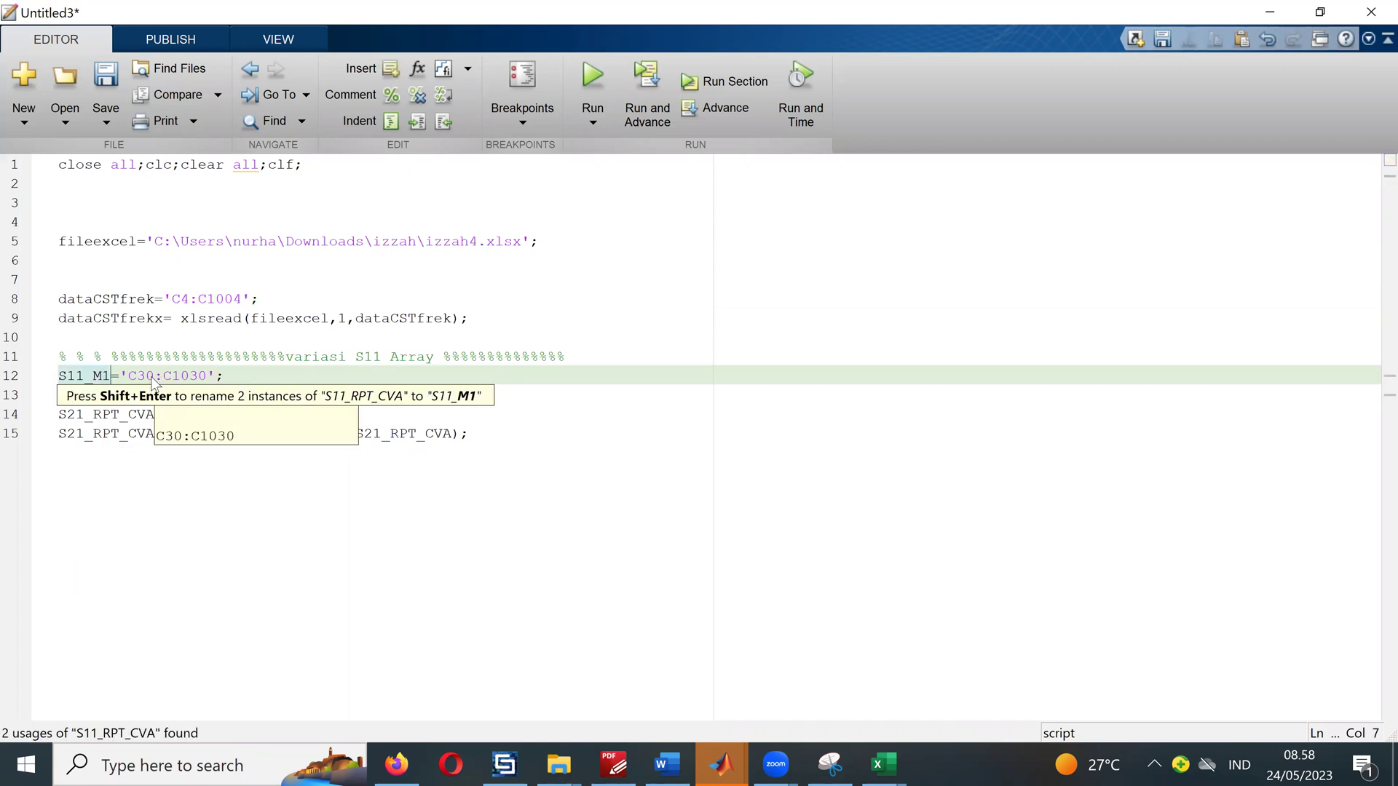
click(130, 375)
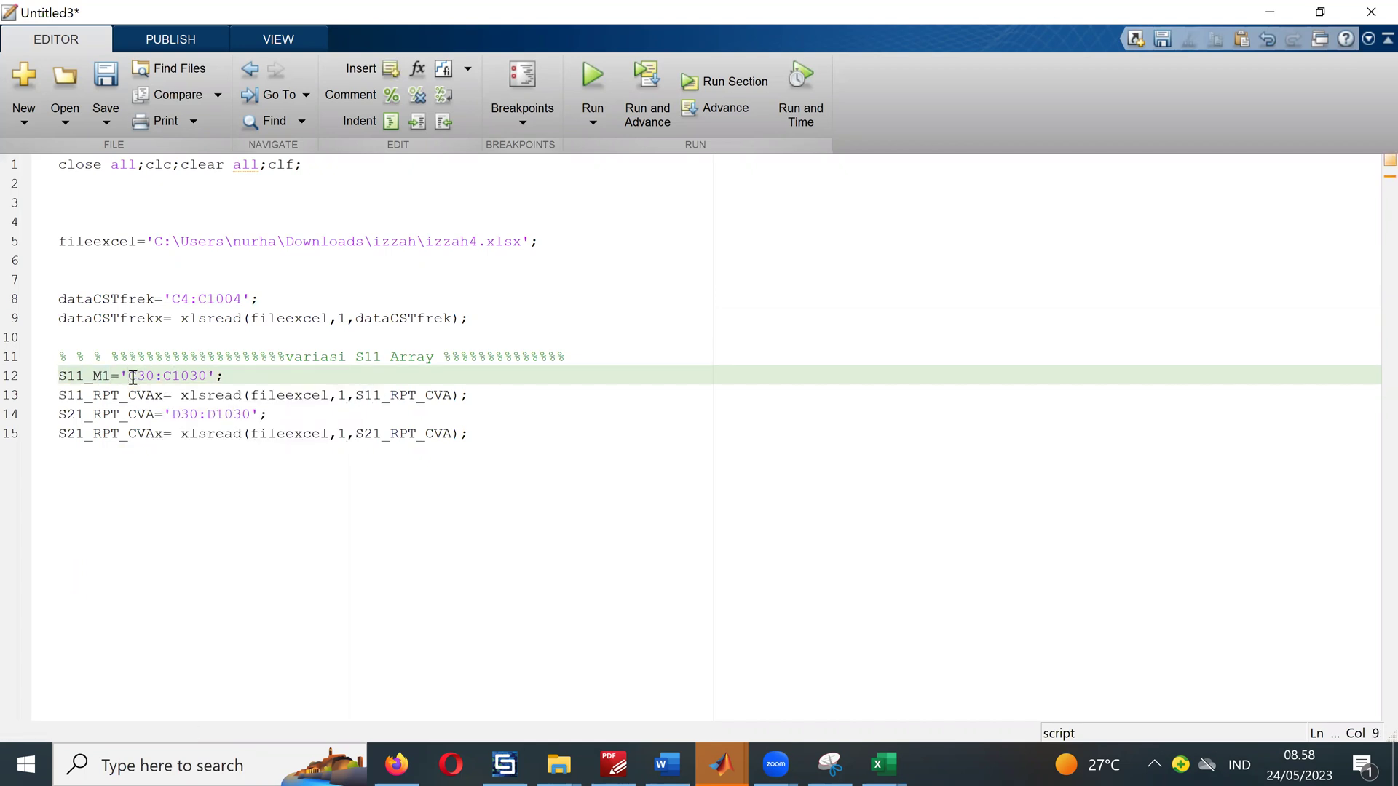
Step: Set the S11_M1 cell range on line 12 to D4:D1004
drag(154, 376, 127, 382)
text(D4)
drag(198, 377, 156, 379)
text(D1)
Step: On line 13, rename the output variable to S11_M1x and make xlsread use S11_M1 as its range
drag(101, 376, 43, 377)
key(ctrl+c)
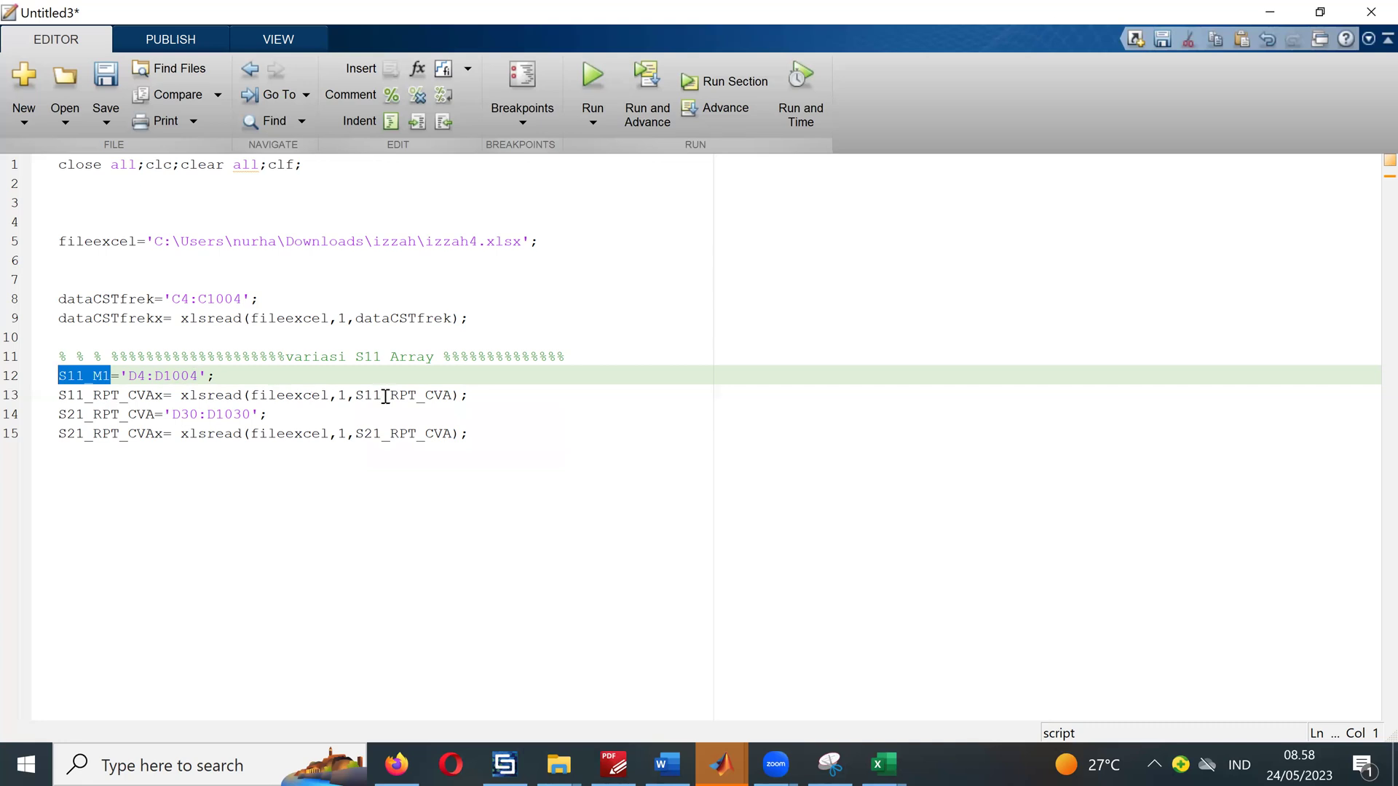
drag(451, 394, 359, 394)
key(ctrl+v)
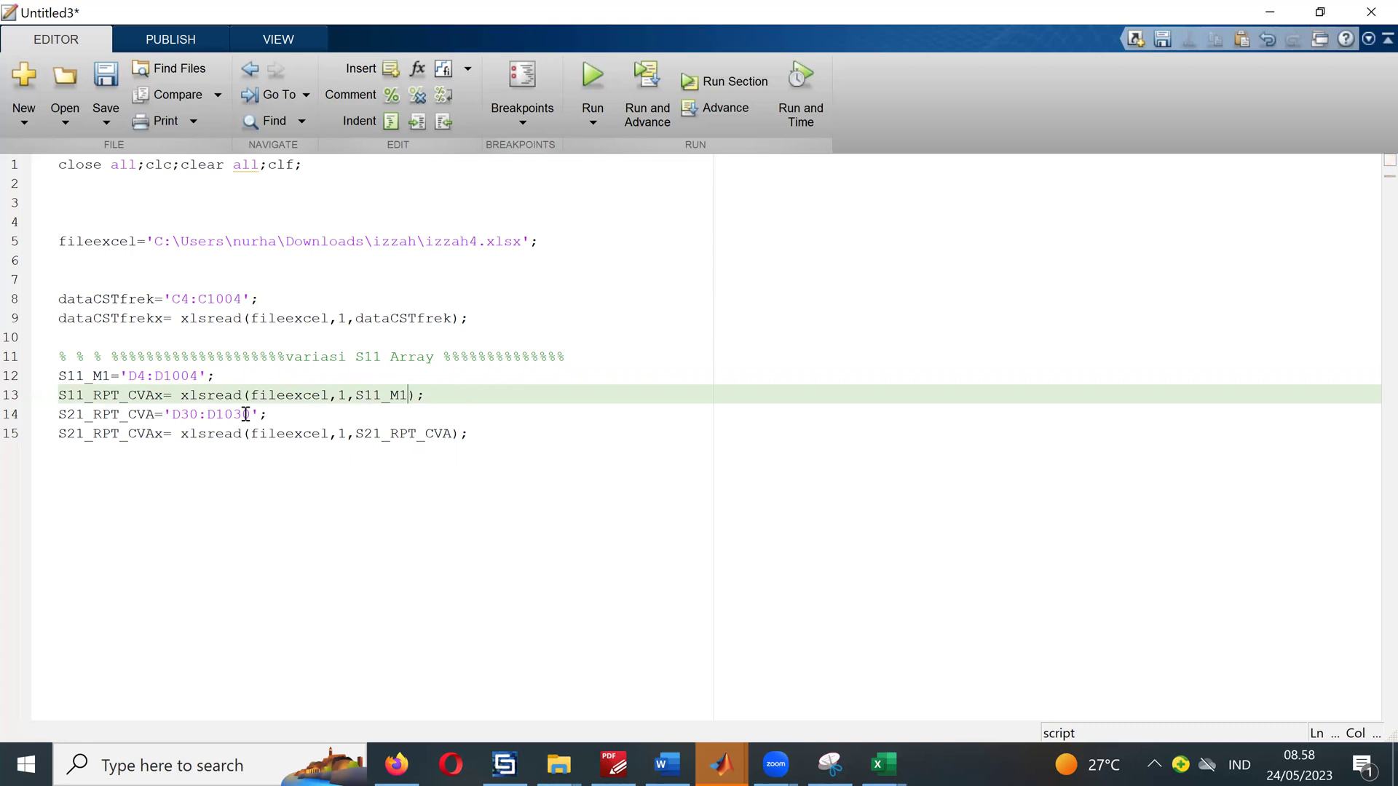
drag(155, 394, 50, 394)
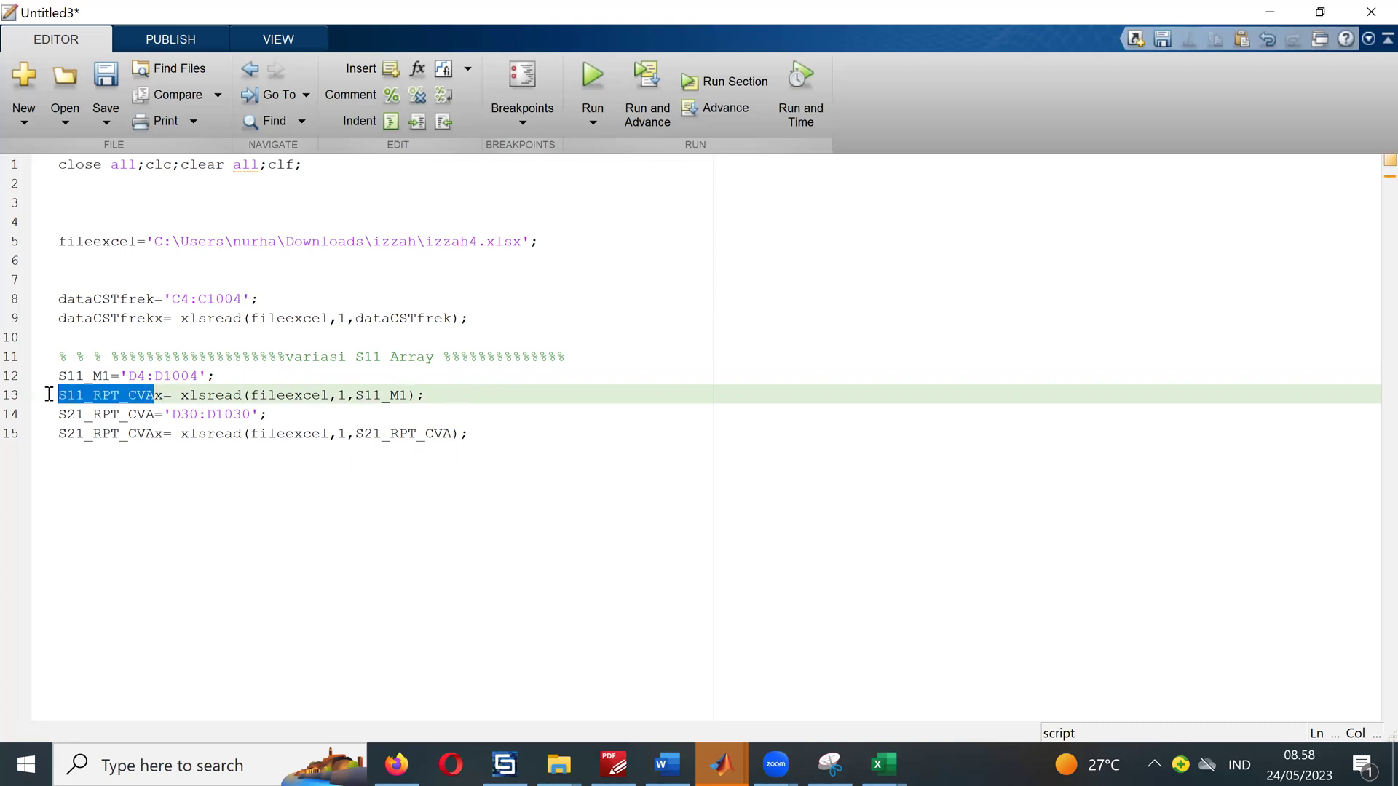
key(ctrl+v)
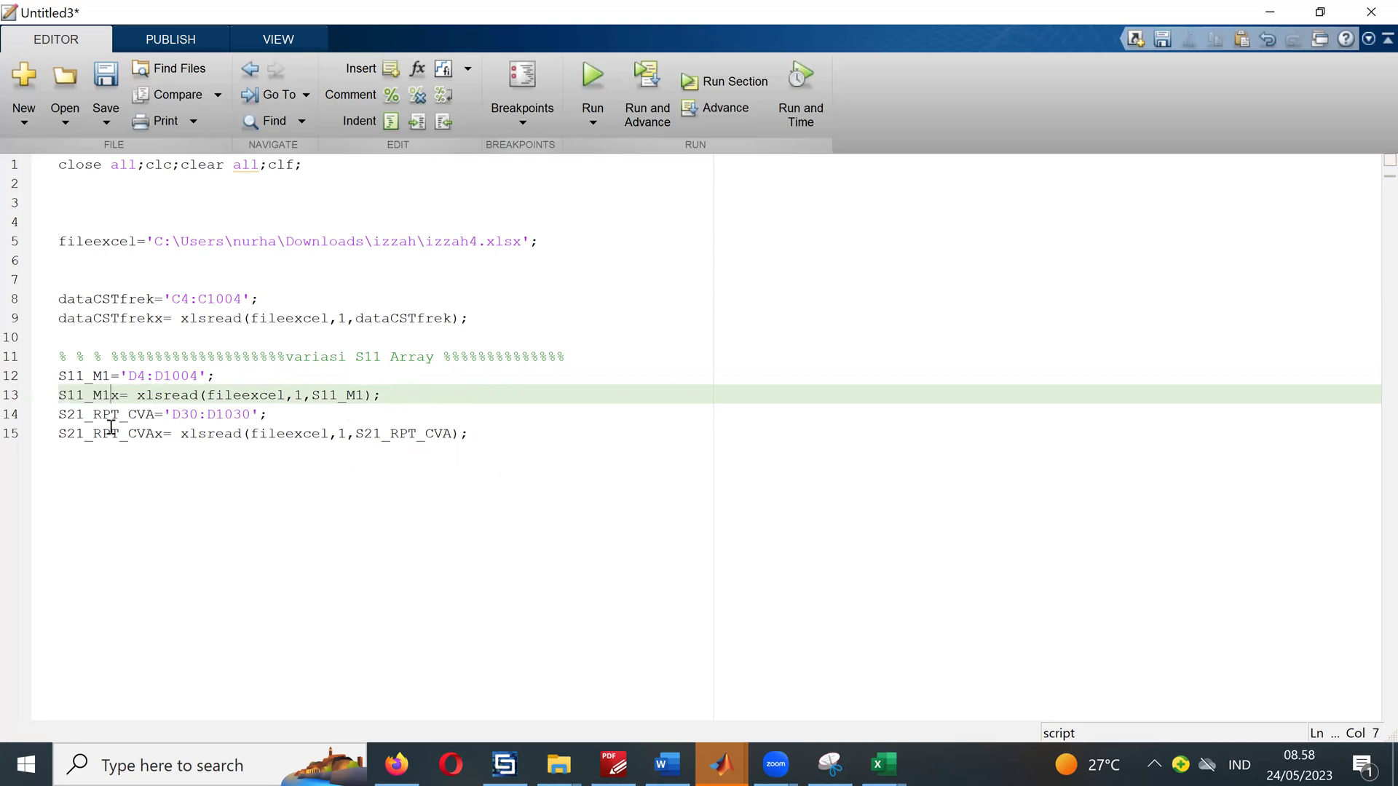
Step: Delete the two S21_RPT_CVA lines at the end of the script
click(61, 423)
shift+click(512, 437)
key(BackSpace)
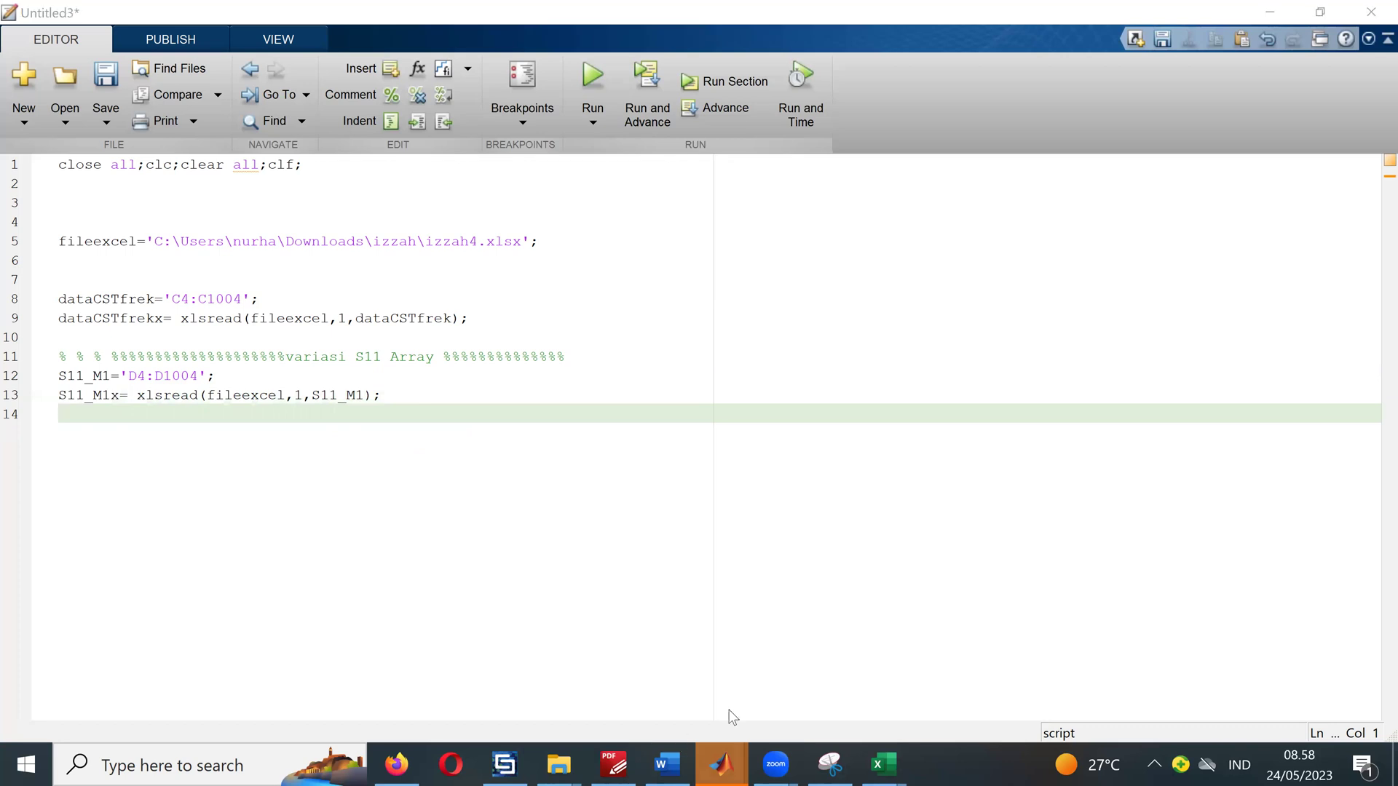
Step: Switch to the access1.m script and copy the figure(1) block with the subplot(2,1,1) code, from figure(1) through xlim([0.5 6])
click(721, 765)
click(297, 684)
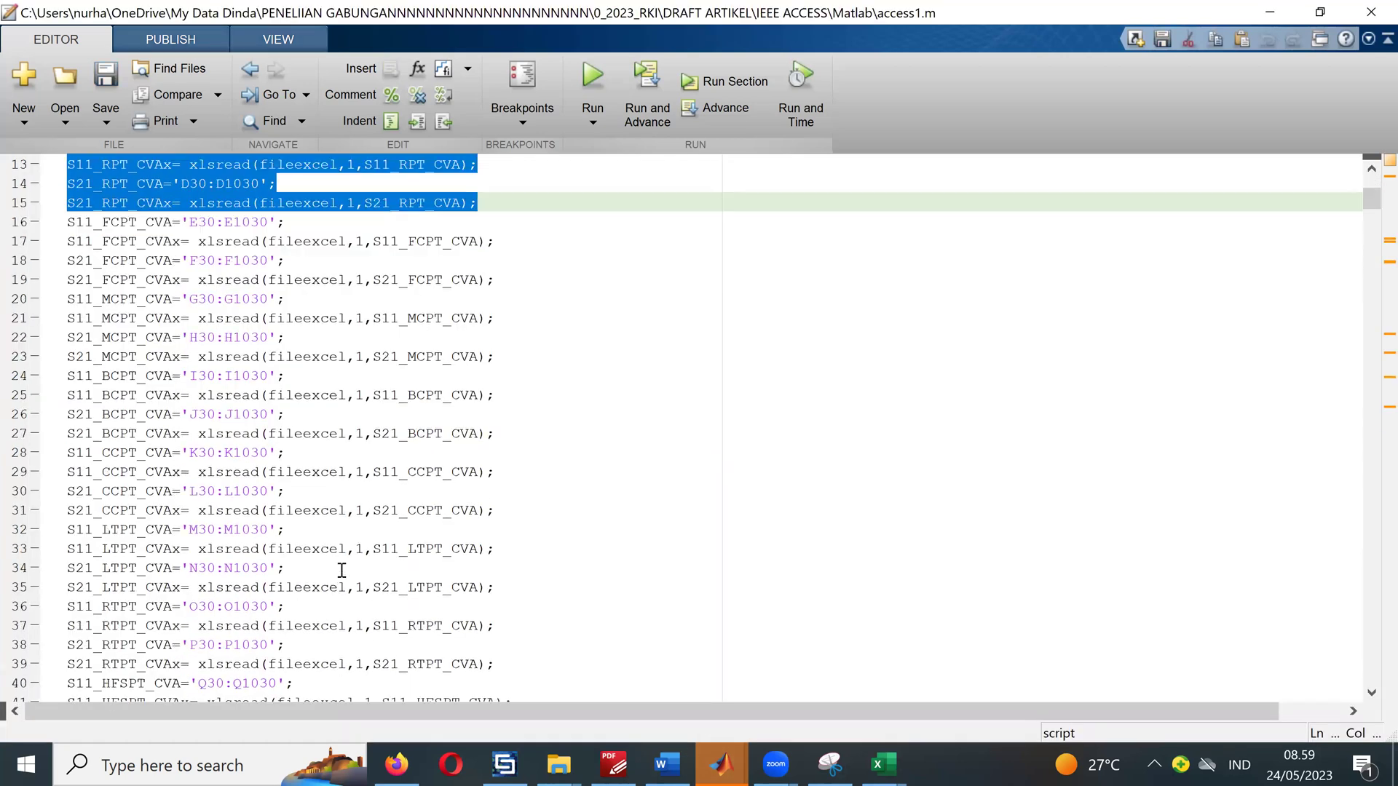
scroll(341, 570, down, 20)
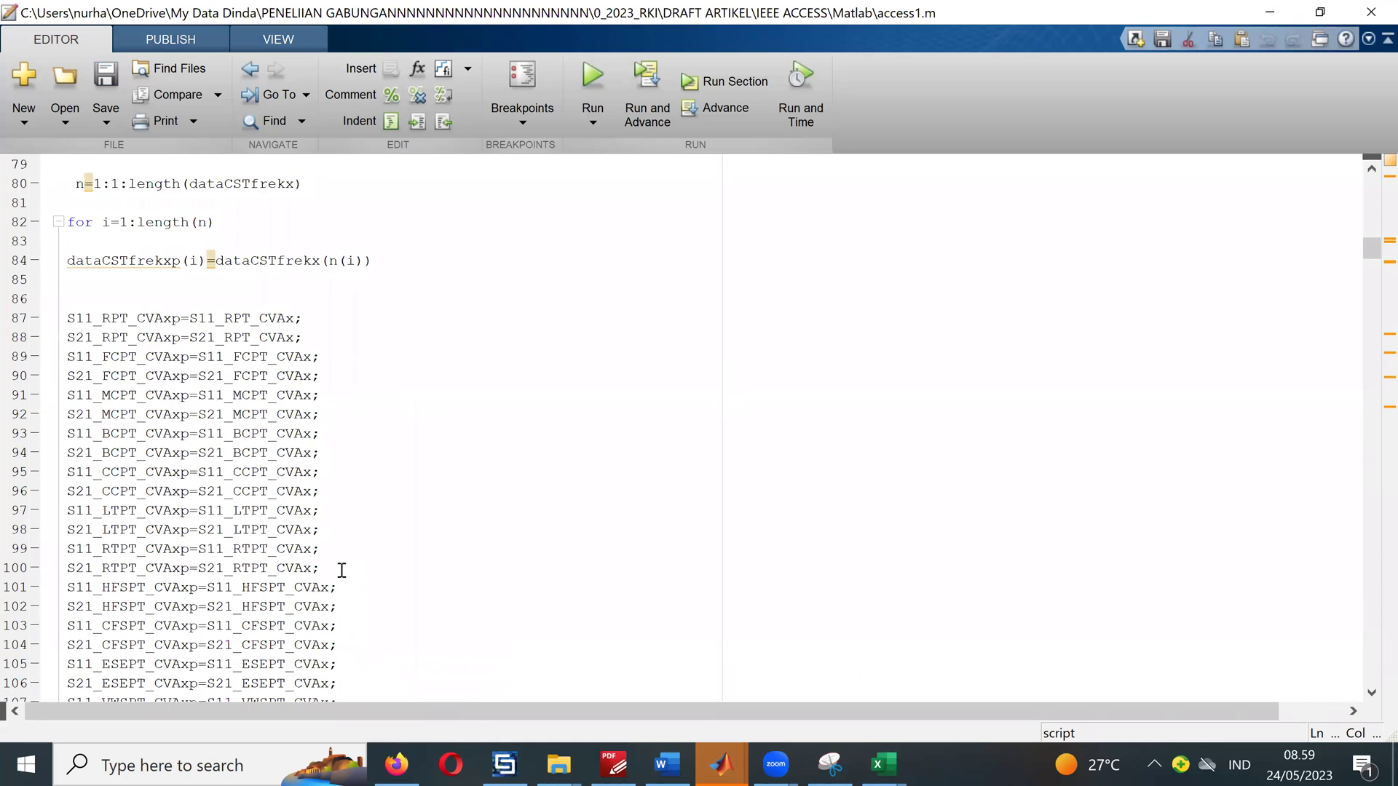
scroll(236, 517, down, 11)
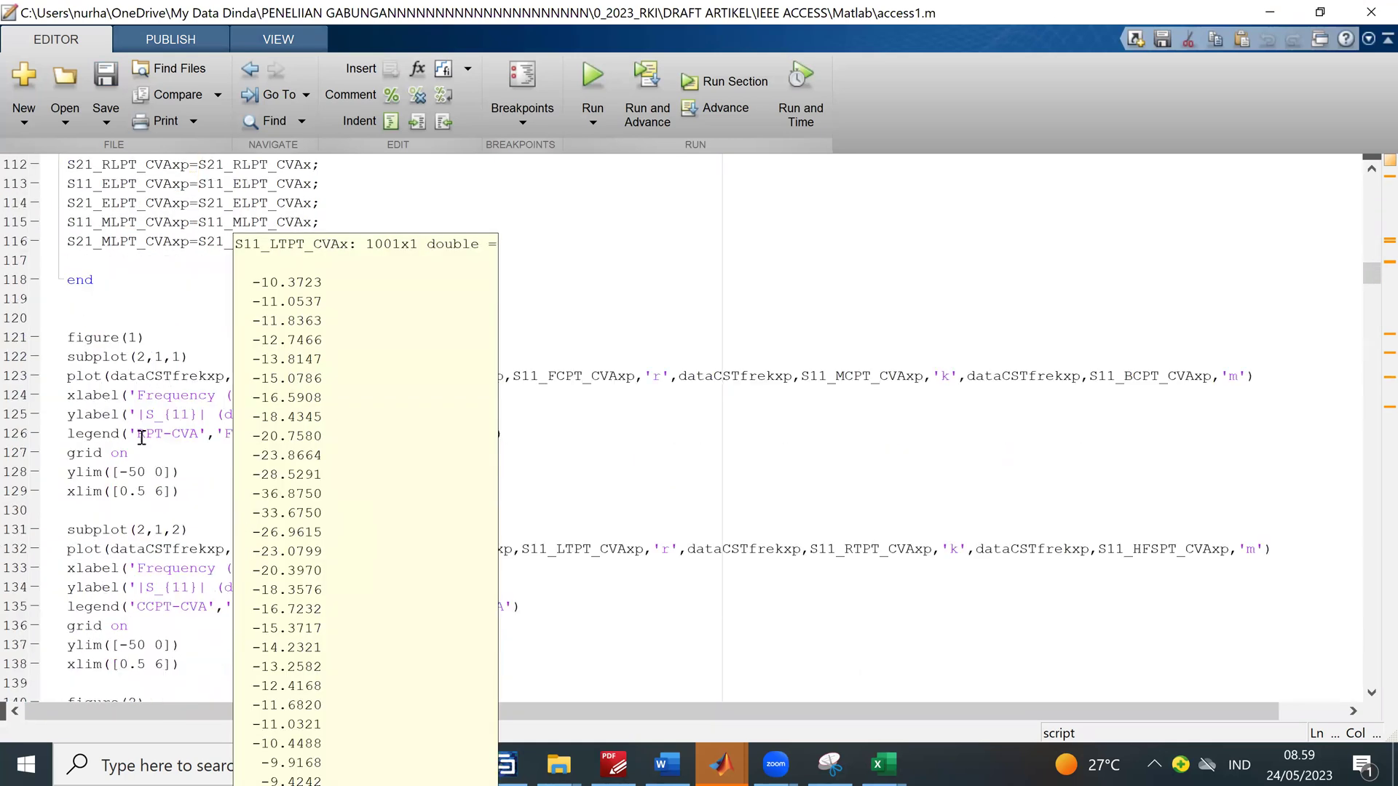
drag(62, 335, 123, 488)
key(super+c)
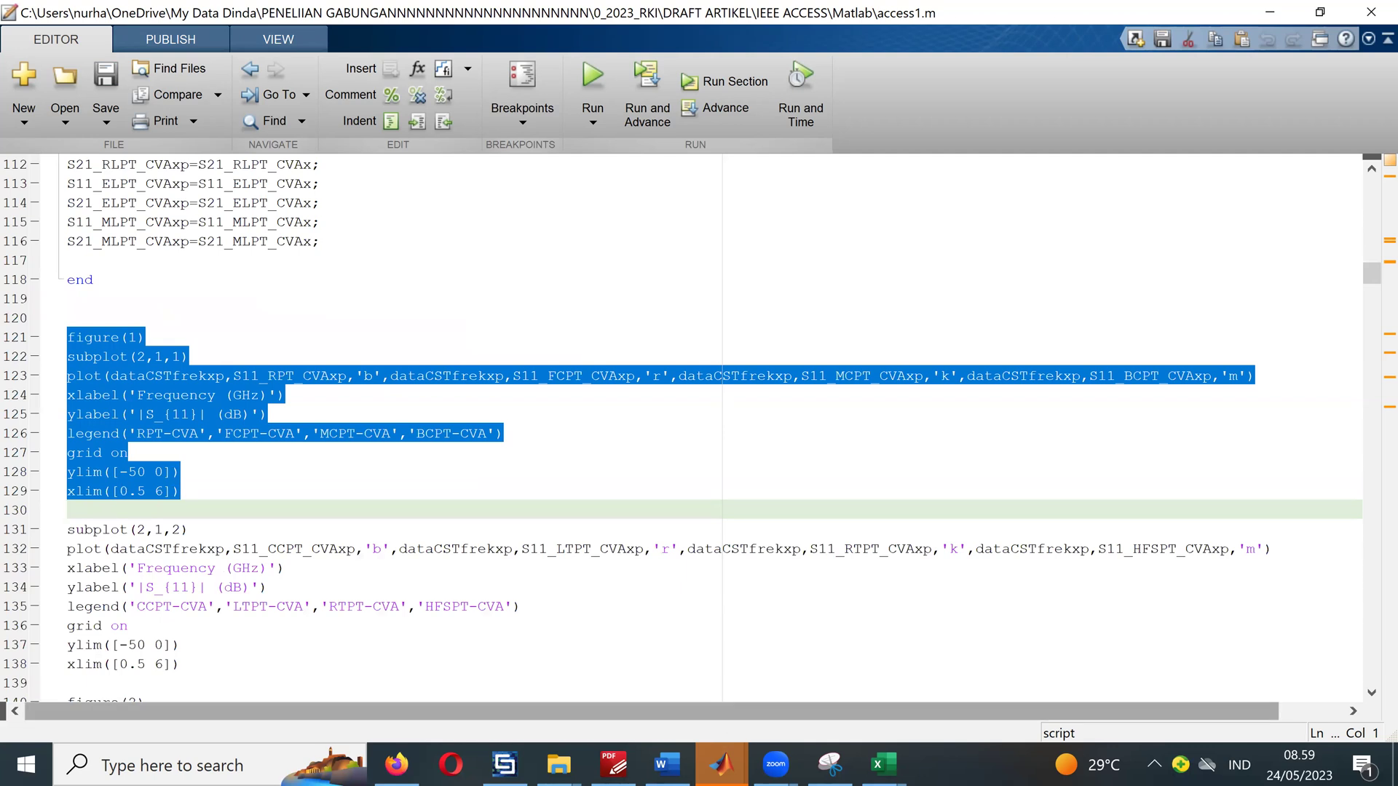
Step: Return to the Untitled3 script and paste the copied figure(1) plotting block below line 13, leaving blank lines before it
click(721, 764)
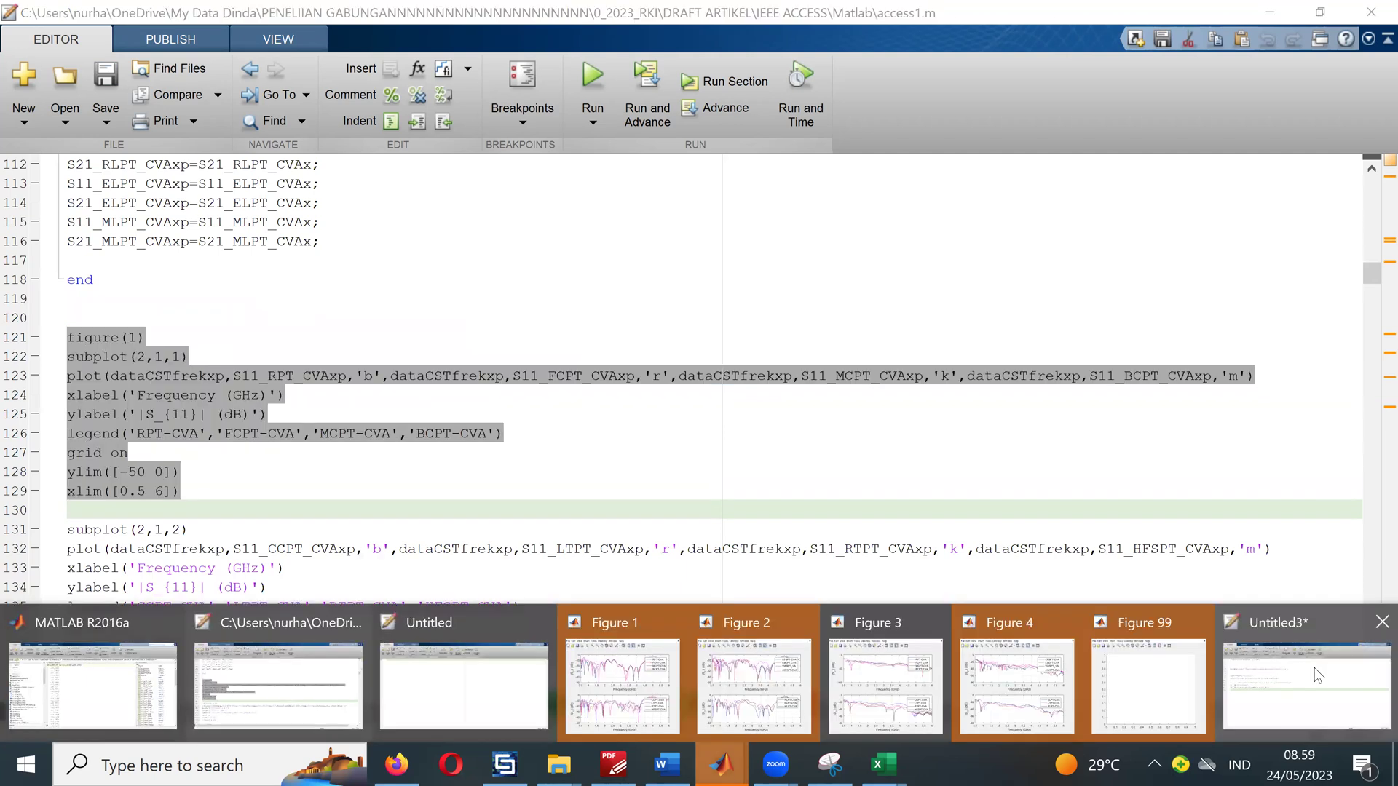
click(1320, 674)
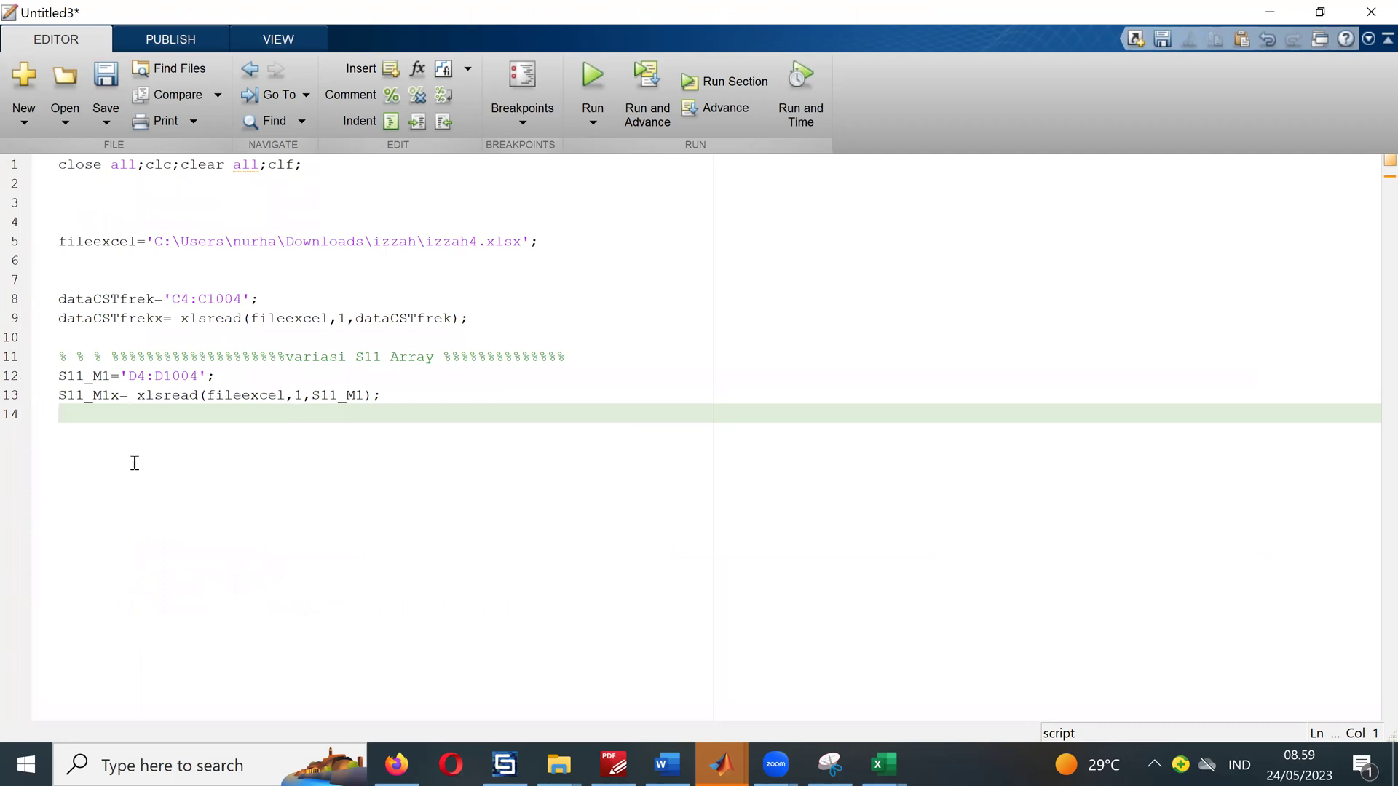
key(Return)
key(Return)
right_click(145, 392)
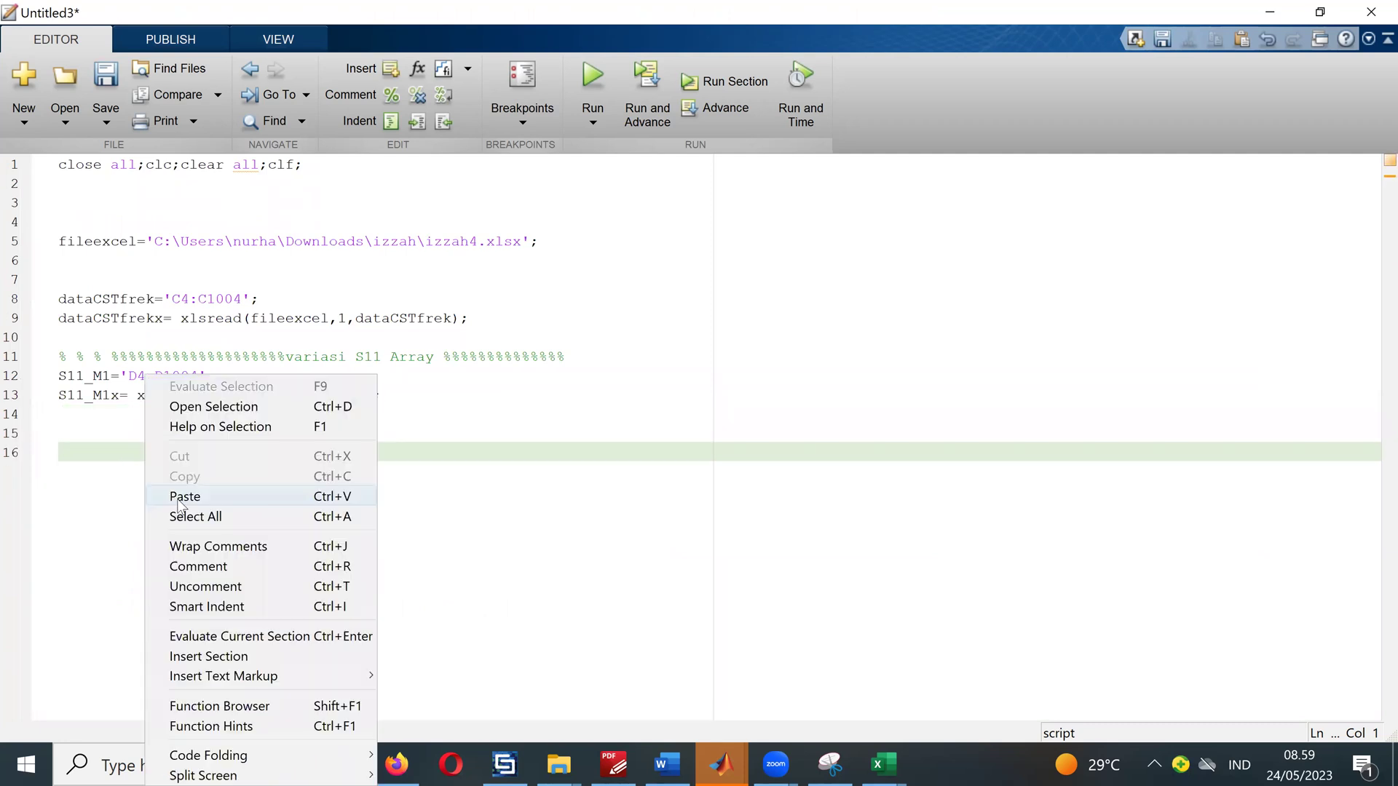
click(184, 496)
click(213, 470)
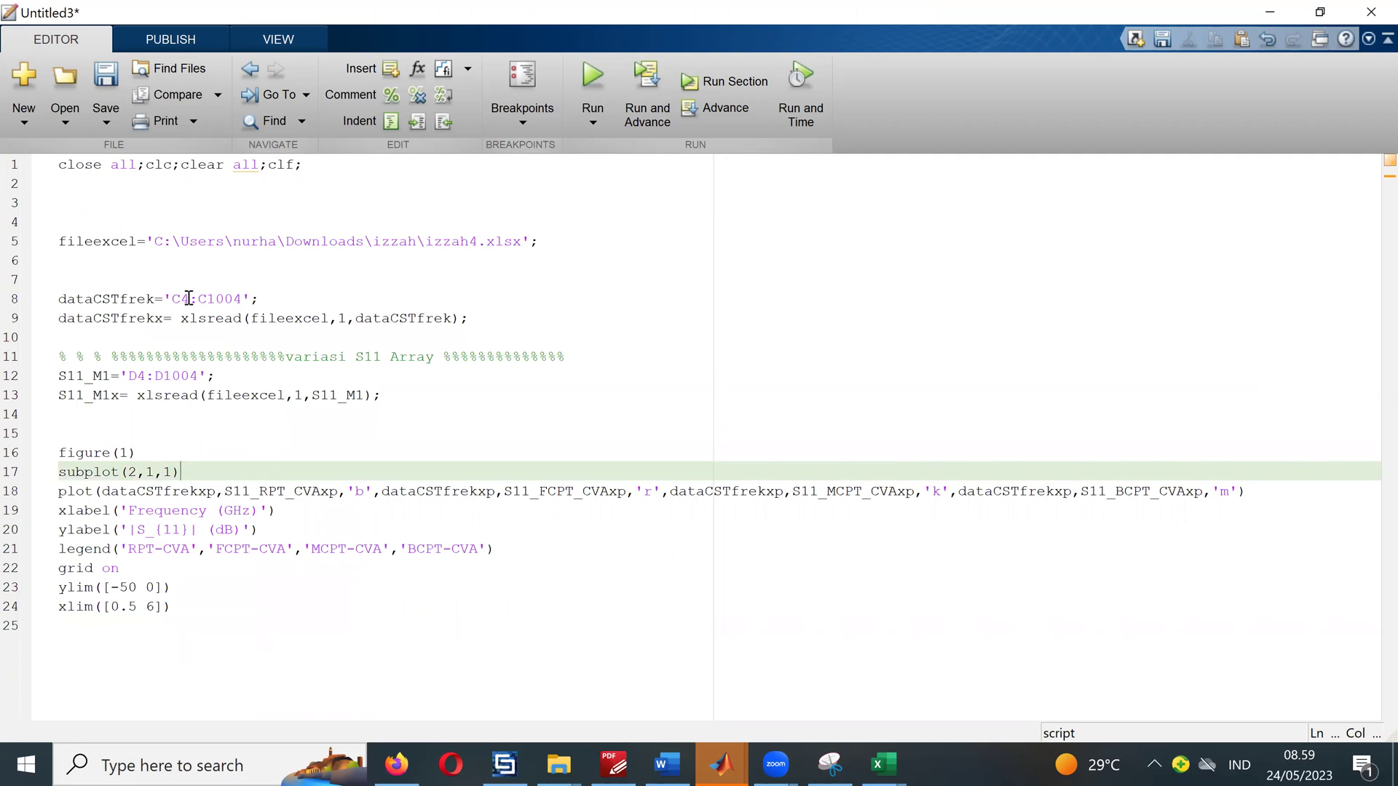
Step: In the plot call on line 18, replace S11_RPT_CVAxp with the dataCSTfrekx variable copied from line 9
drag(160, 319, 57, 319)
key(ctrl+c)
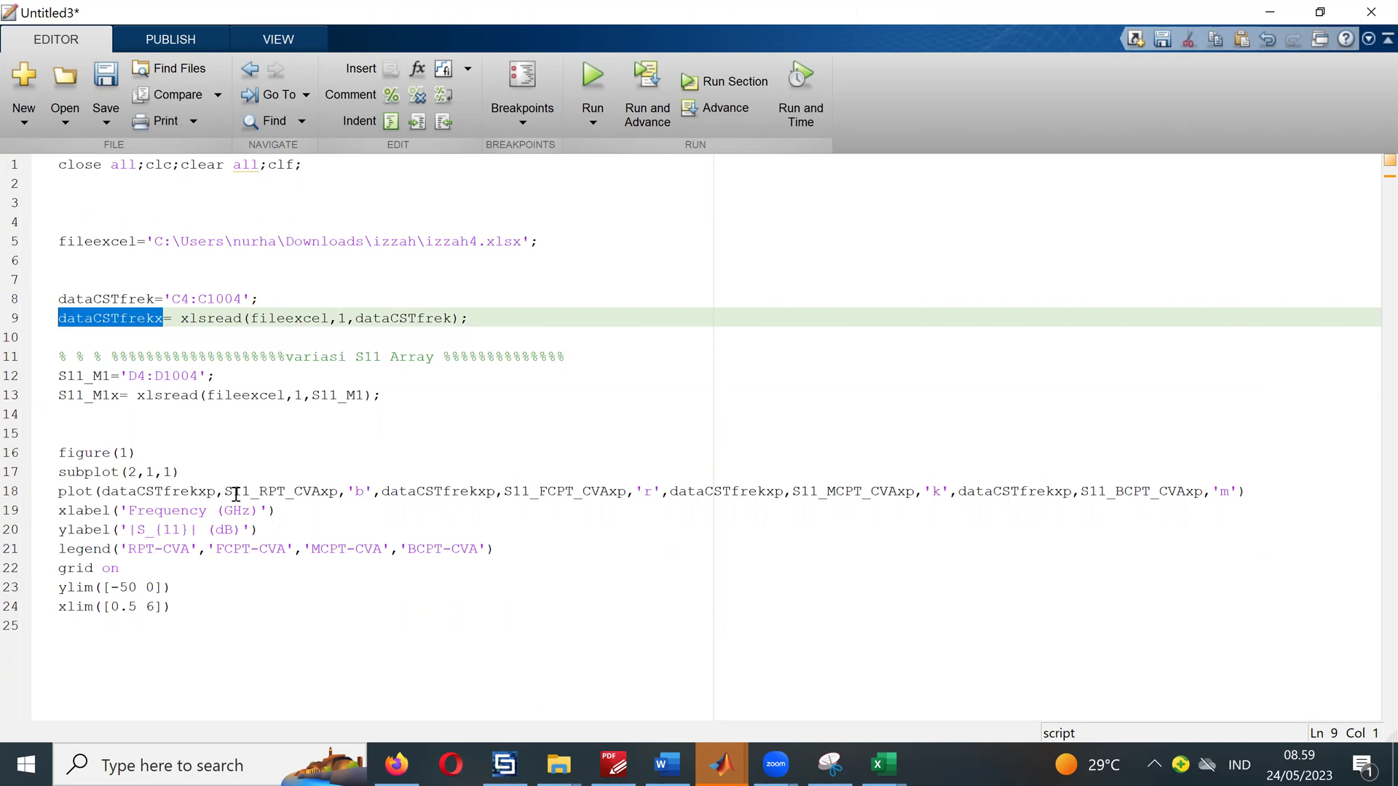
drag(225, 492, 359, 505)
key(ctrl+v)
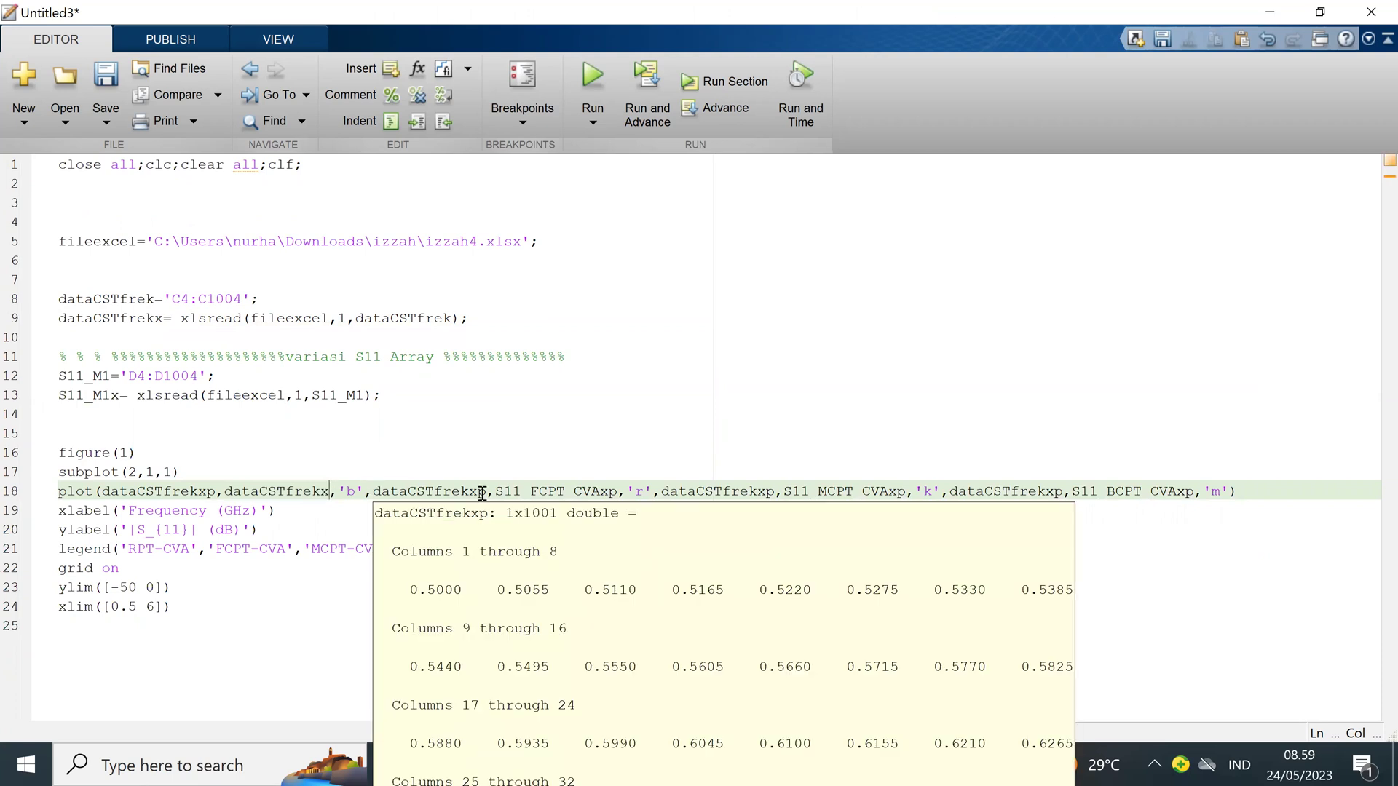
Step: Remove the MCPT and BCPT curves from the plot call and delete their two entries from the legend
drag(659, 492, 961, 478)
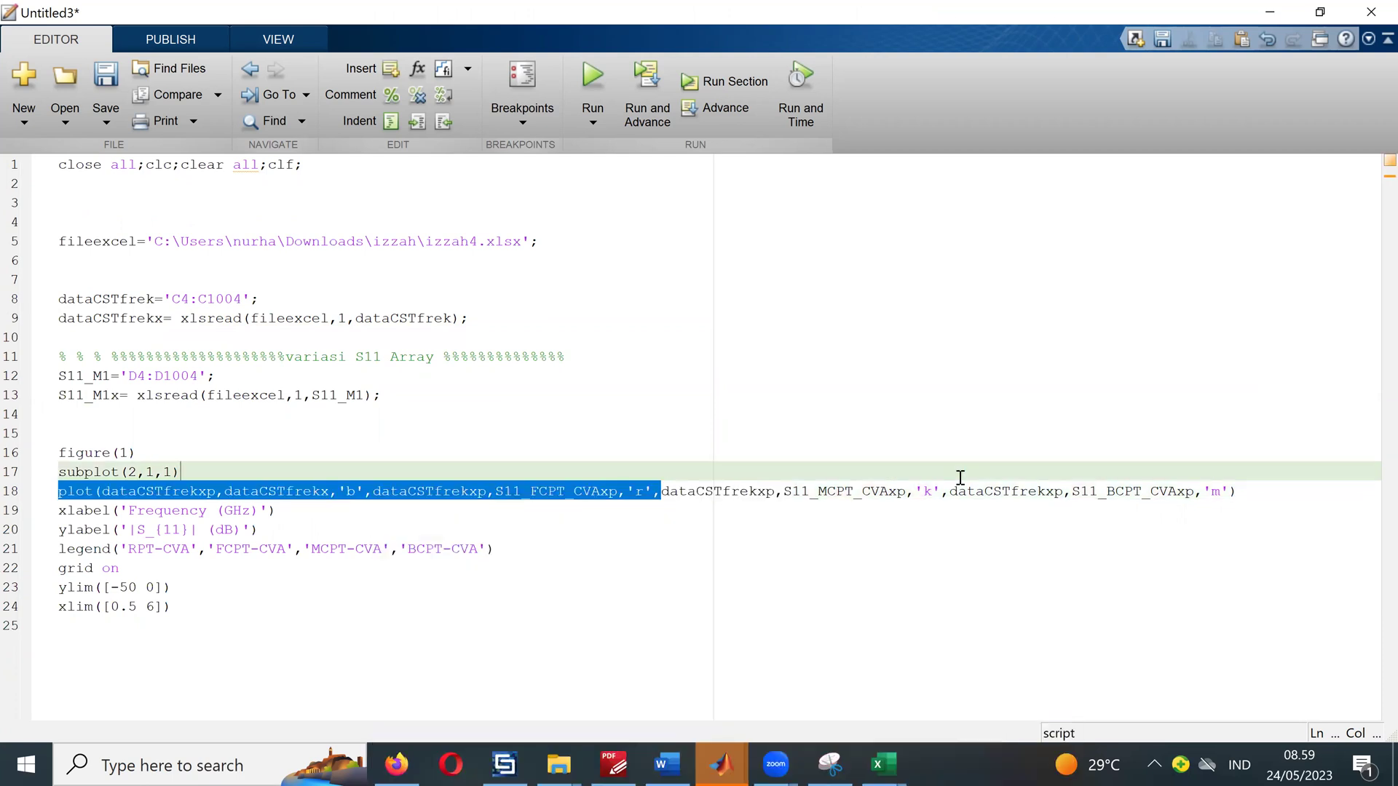
shift+click(1229, 492)
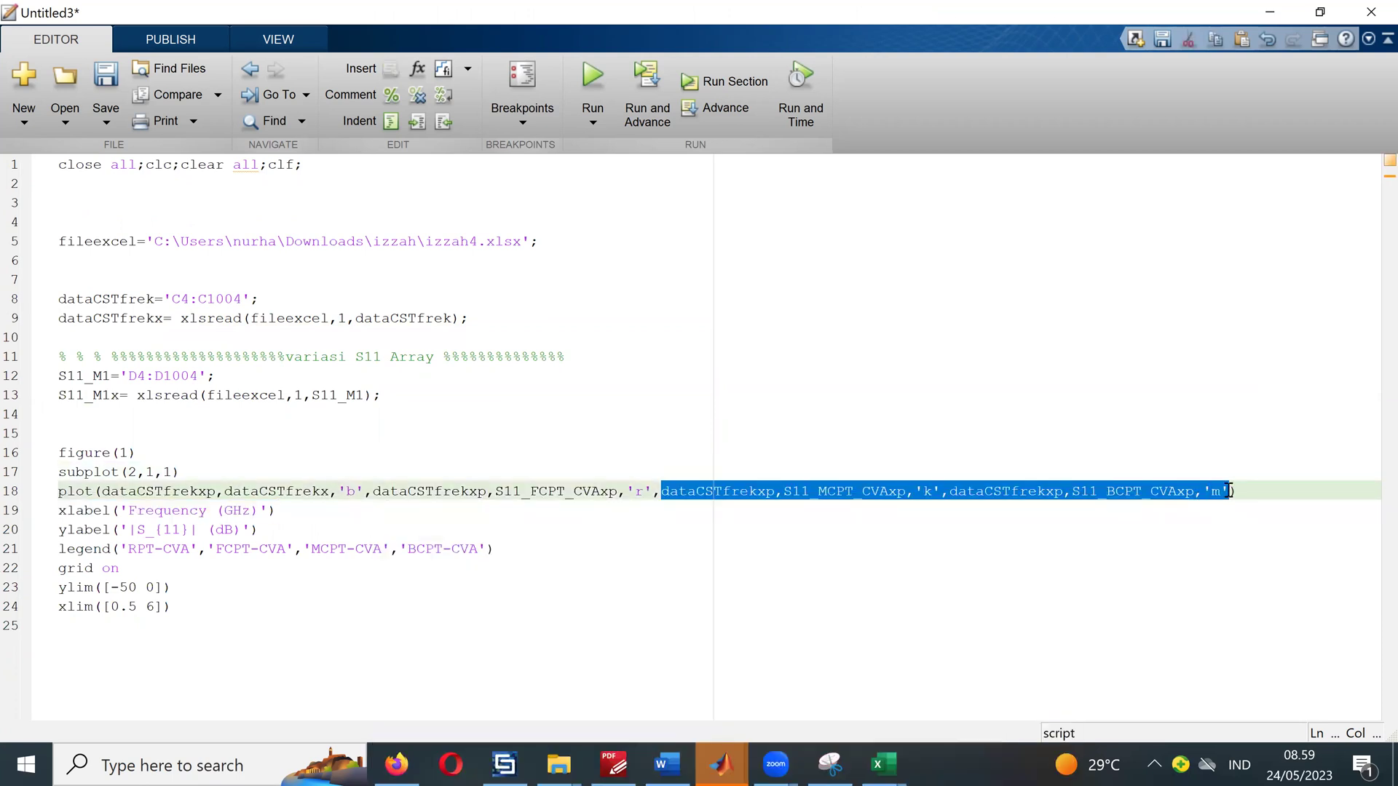
key(BackSpace)
key(BackSpace)
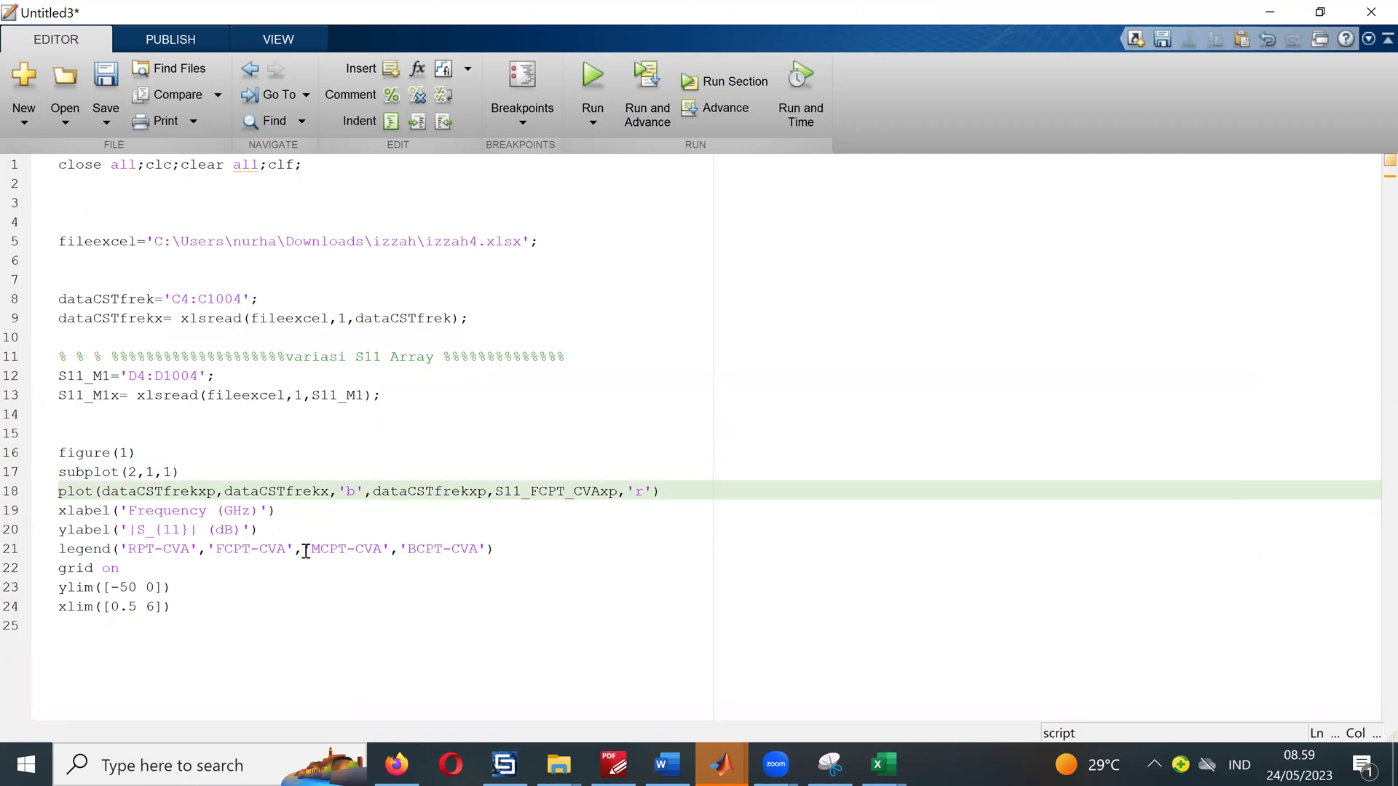
drag(298, 553, 488, 552)
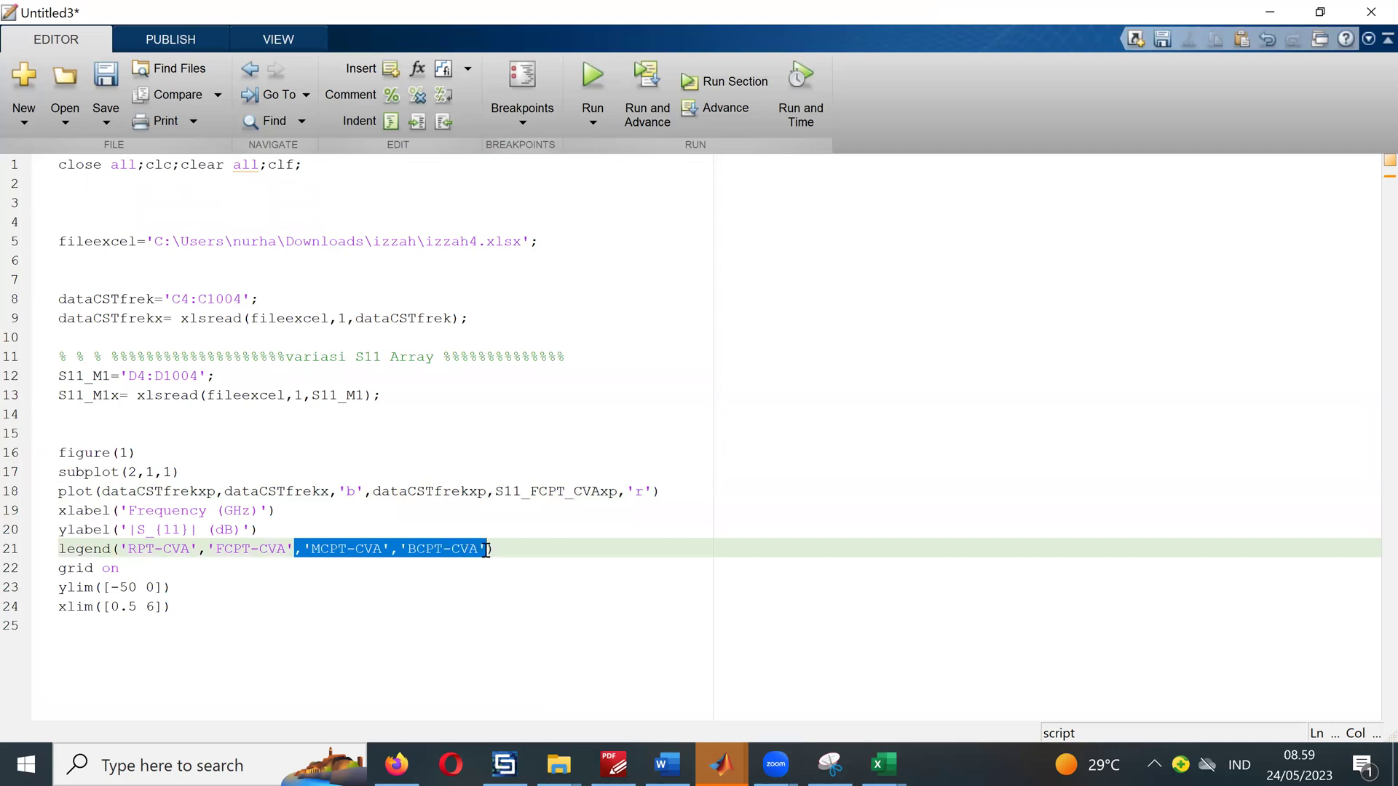
key(BackSpace)
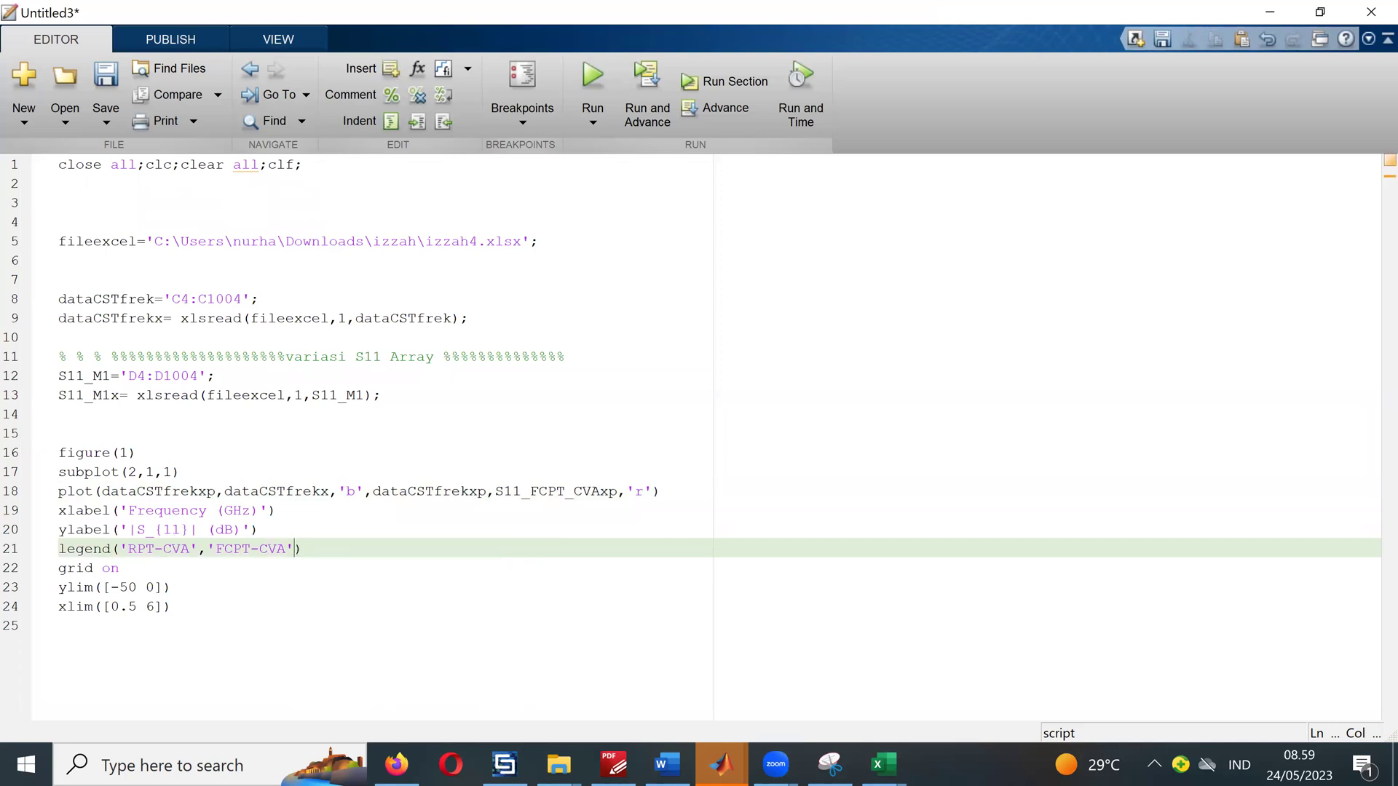
Step: Switch to the izzah2 project in CST Studio Suite
click(504, 765)
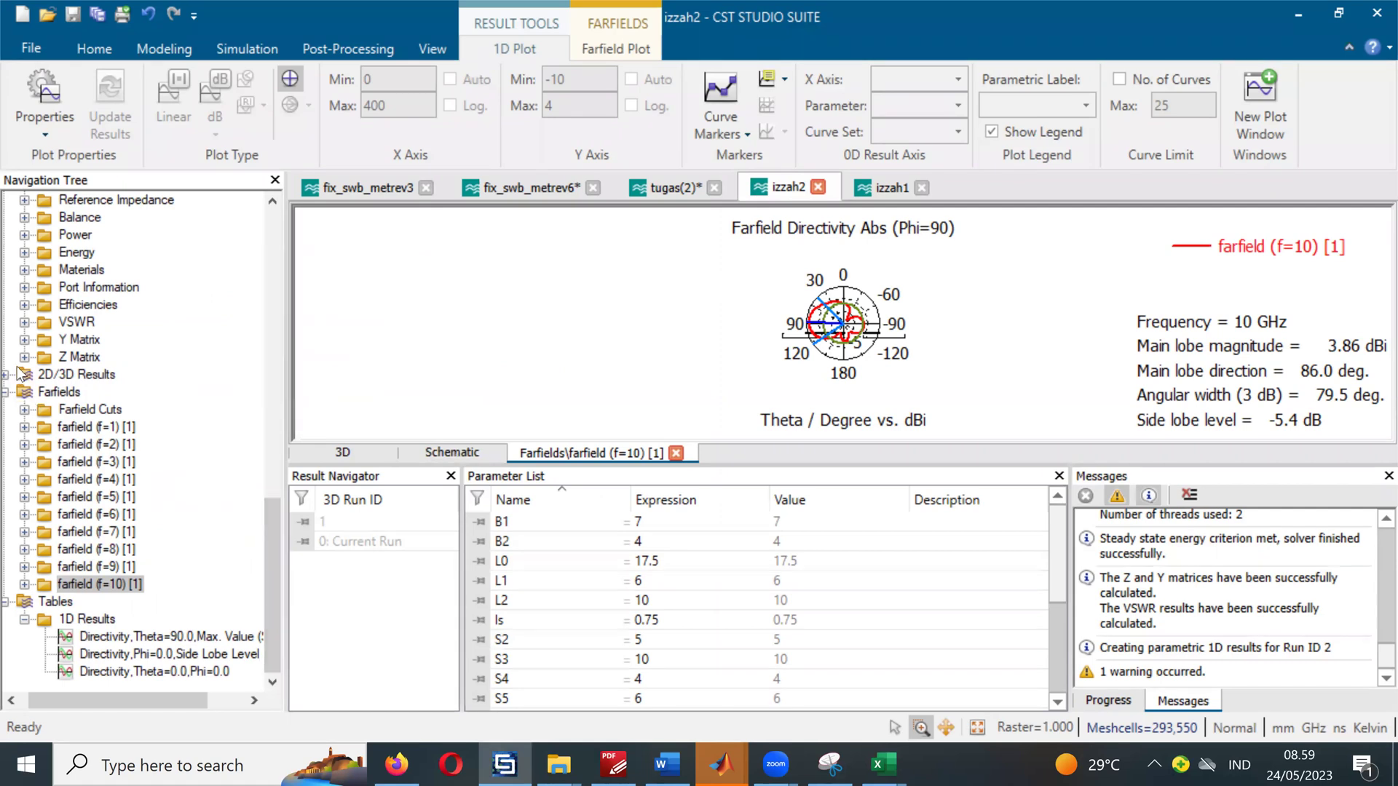
Step: Display the S-Parameters magnitude plot of the izzah2 project and enlarge the plot area
click(276, 272)
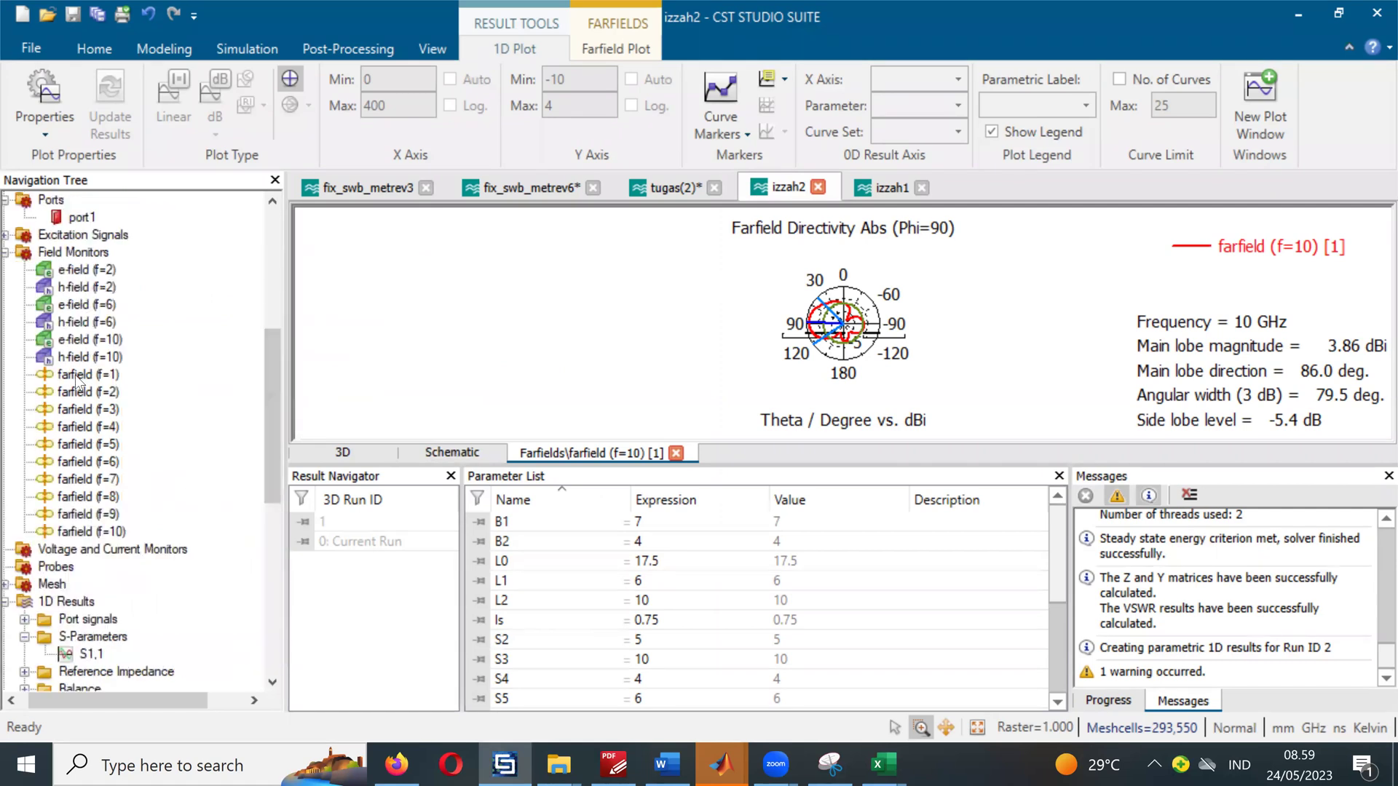
click(68, 643)
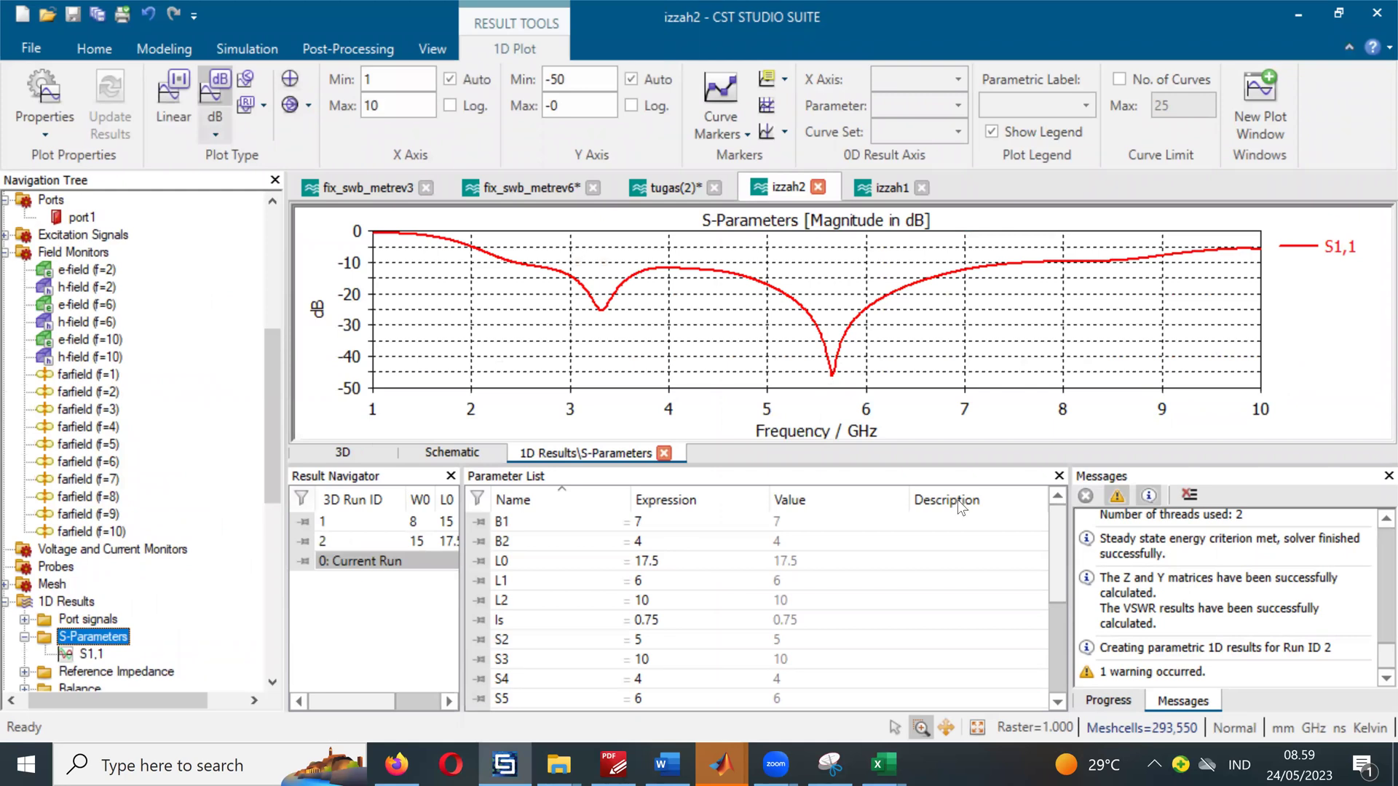
drag(976, 464, 976, 566)
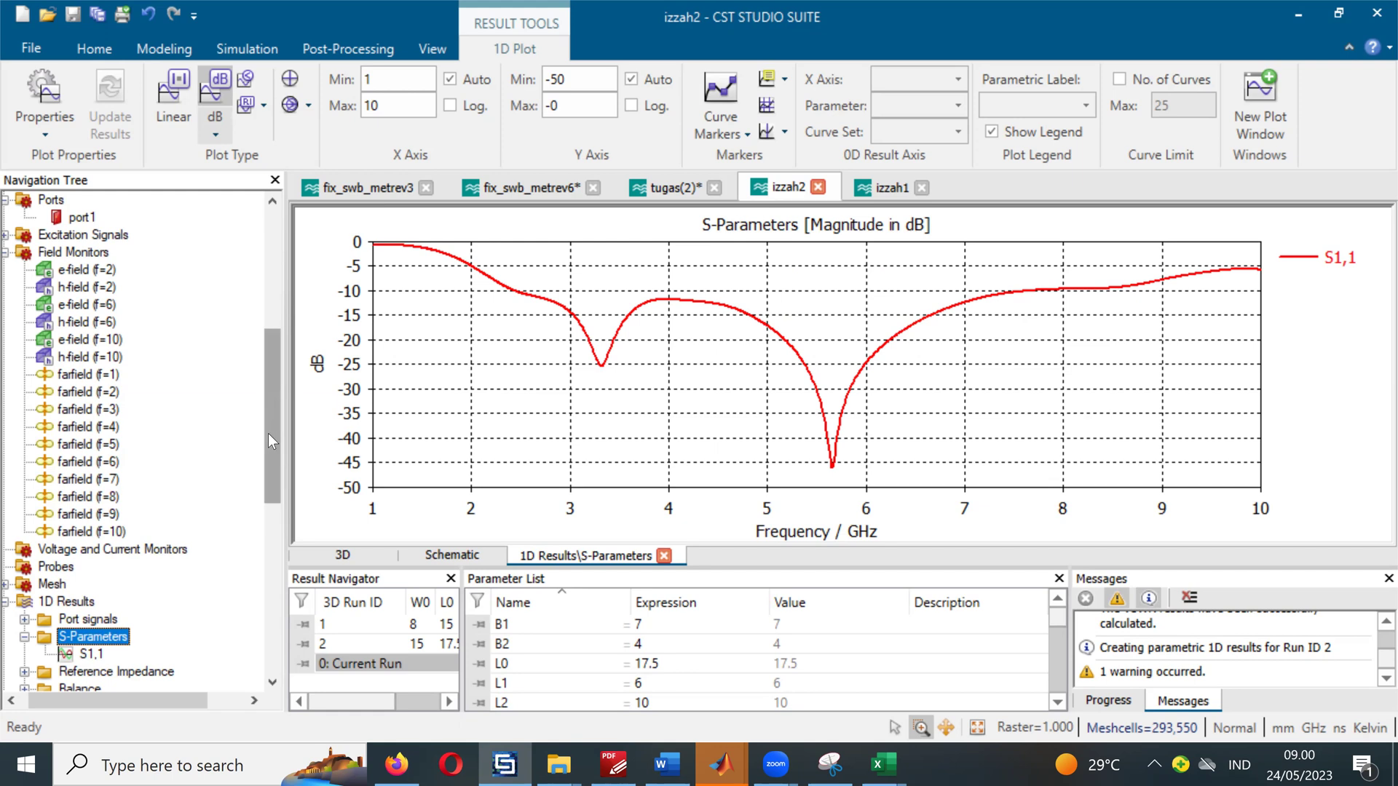
drag(268, 434, 262, 537)
click(86, 303)
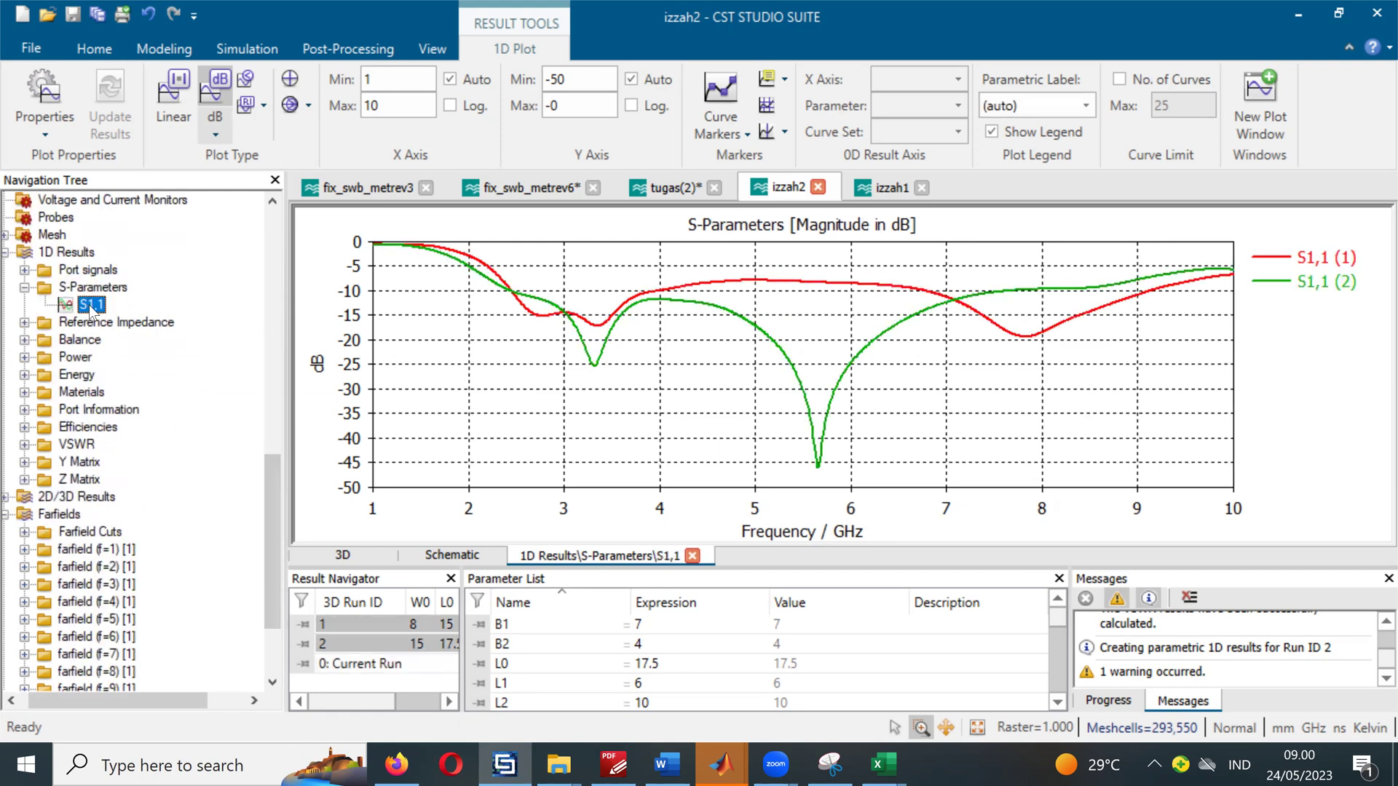
right_click(87, 304)
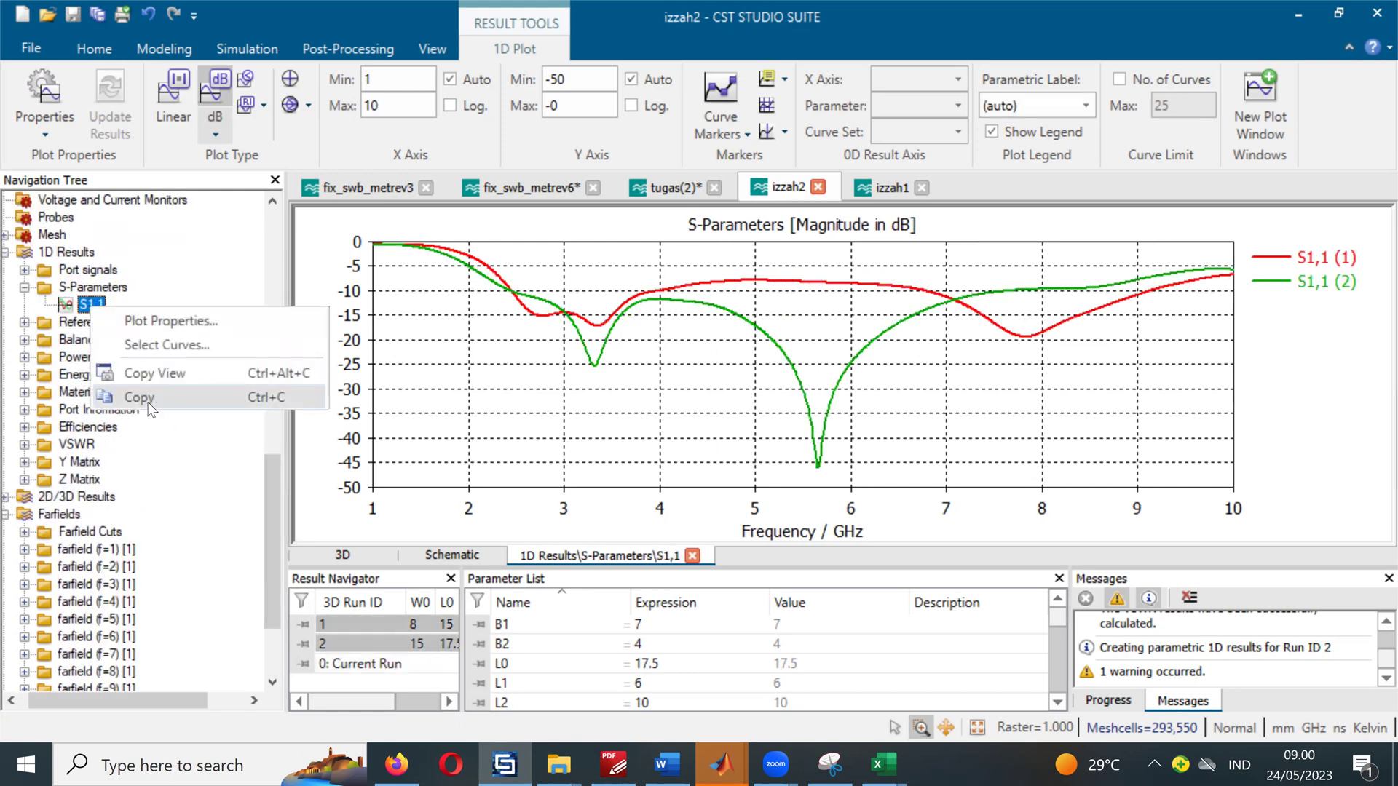
click(582, 386)
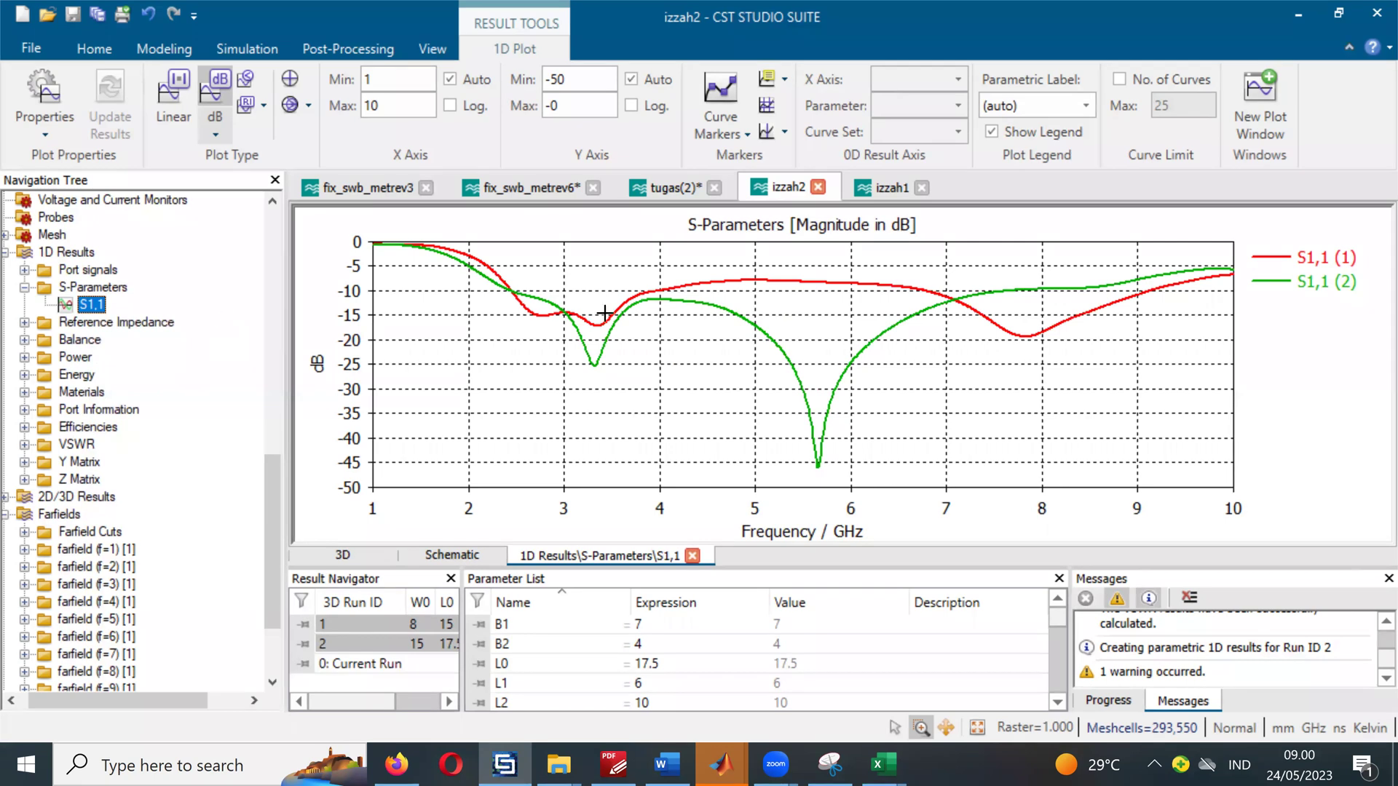
click(733, 310)
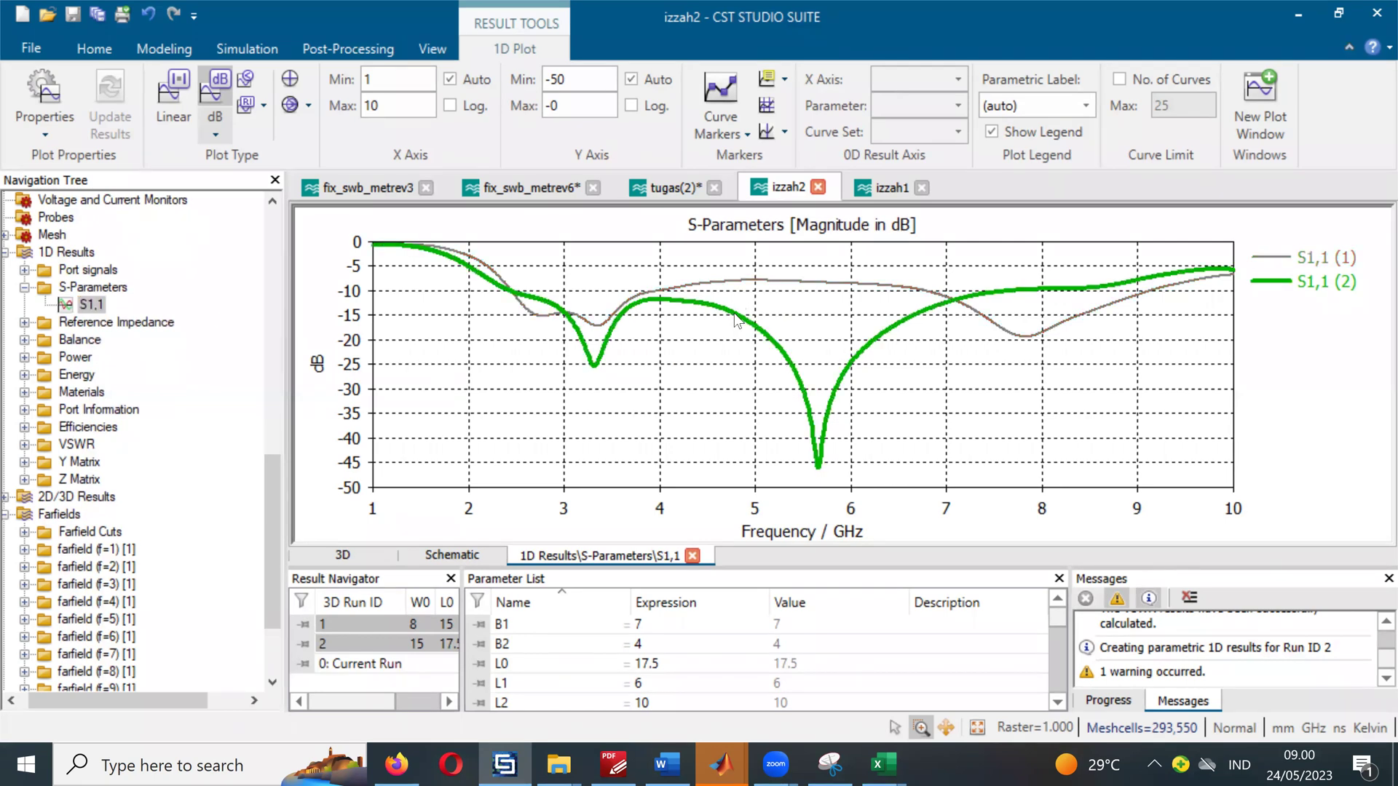
right_click(737, 320)
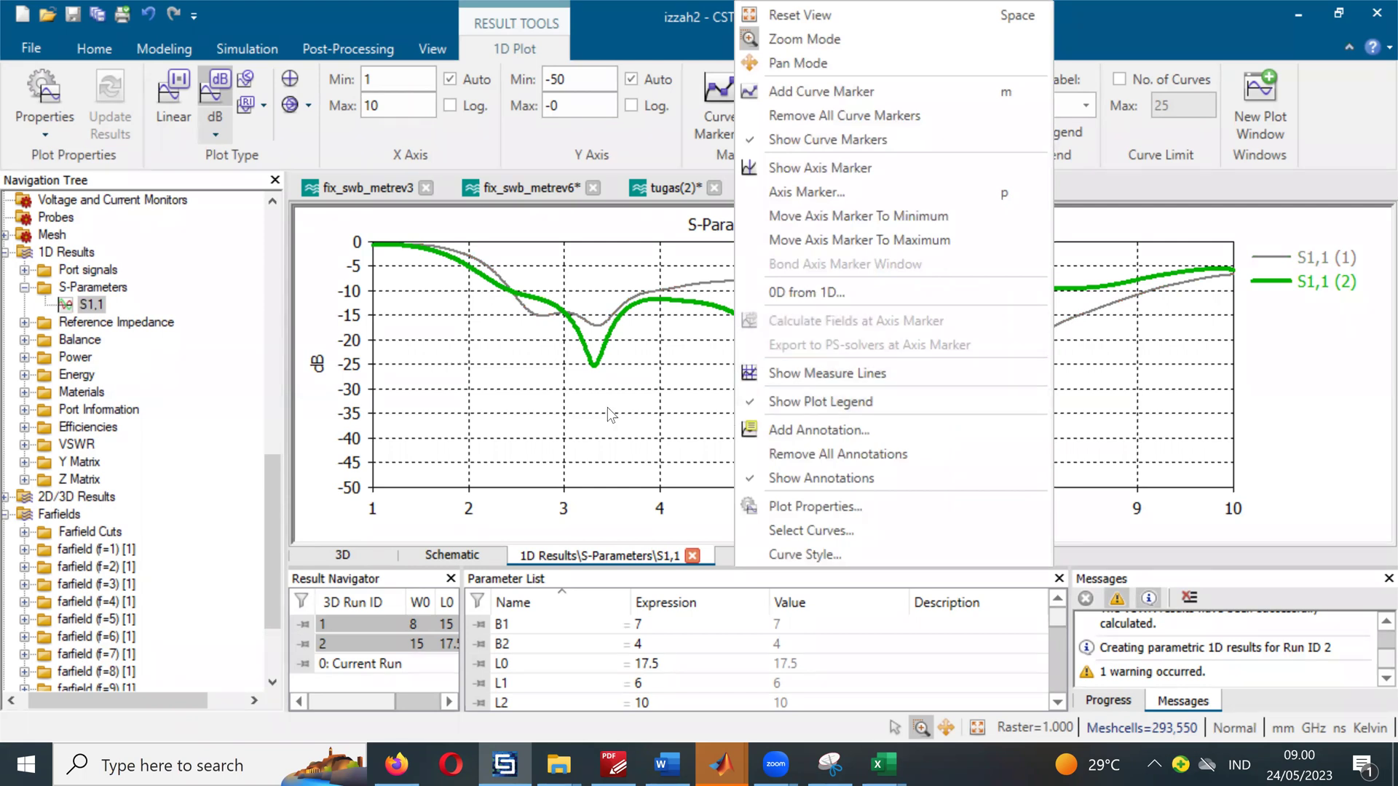
Step: Copy the S-Parameters result data of the current run in izzah2
click(92, 287)
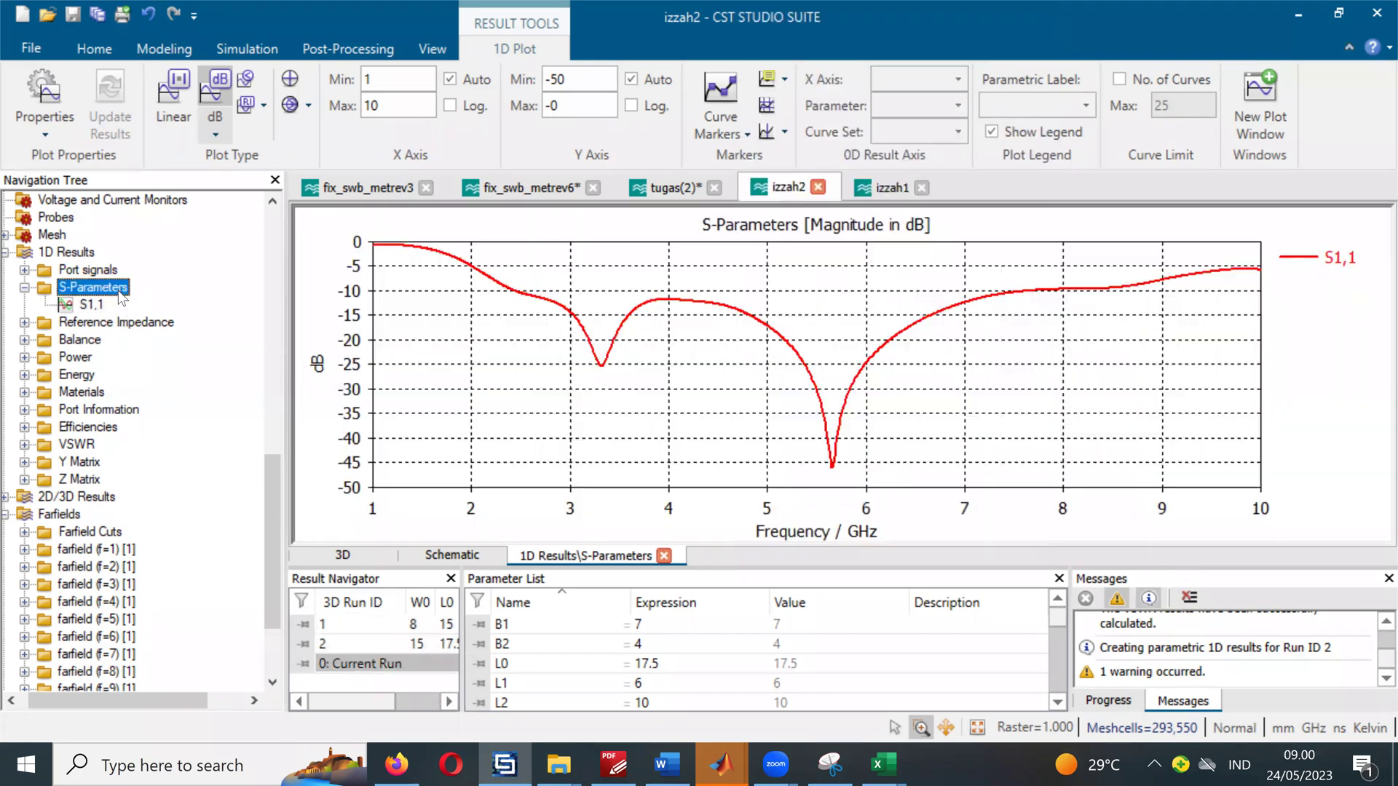
right_click(120, 295)
click(183, 407)
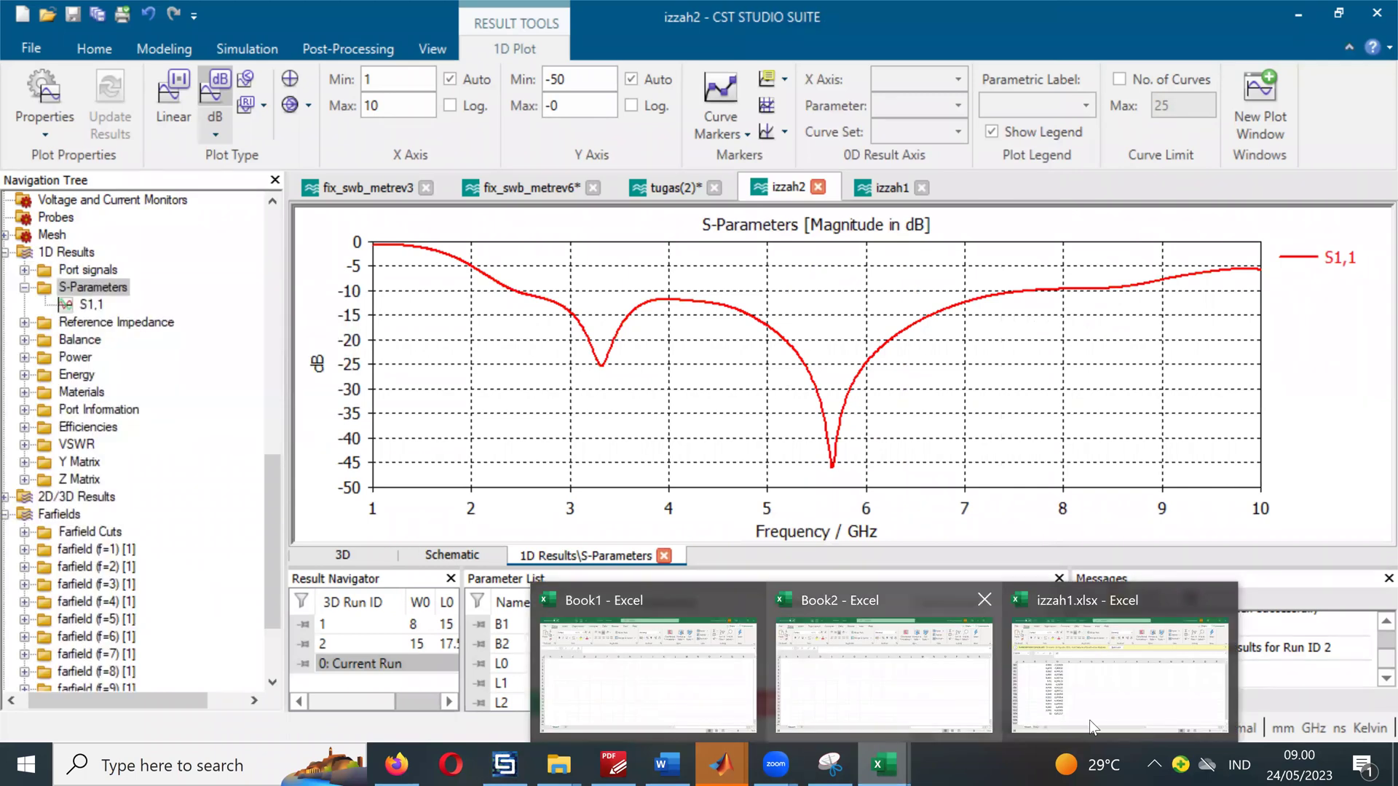
Step: Switch to the izzah1.xlsx workbook in Excel and paste the copied S-parameter data into Shee3 starting at cell P5
click(1116, 711)
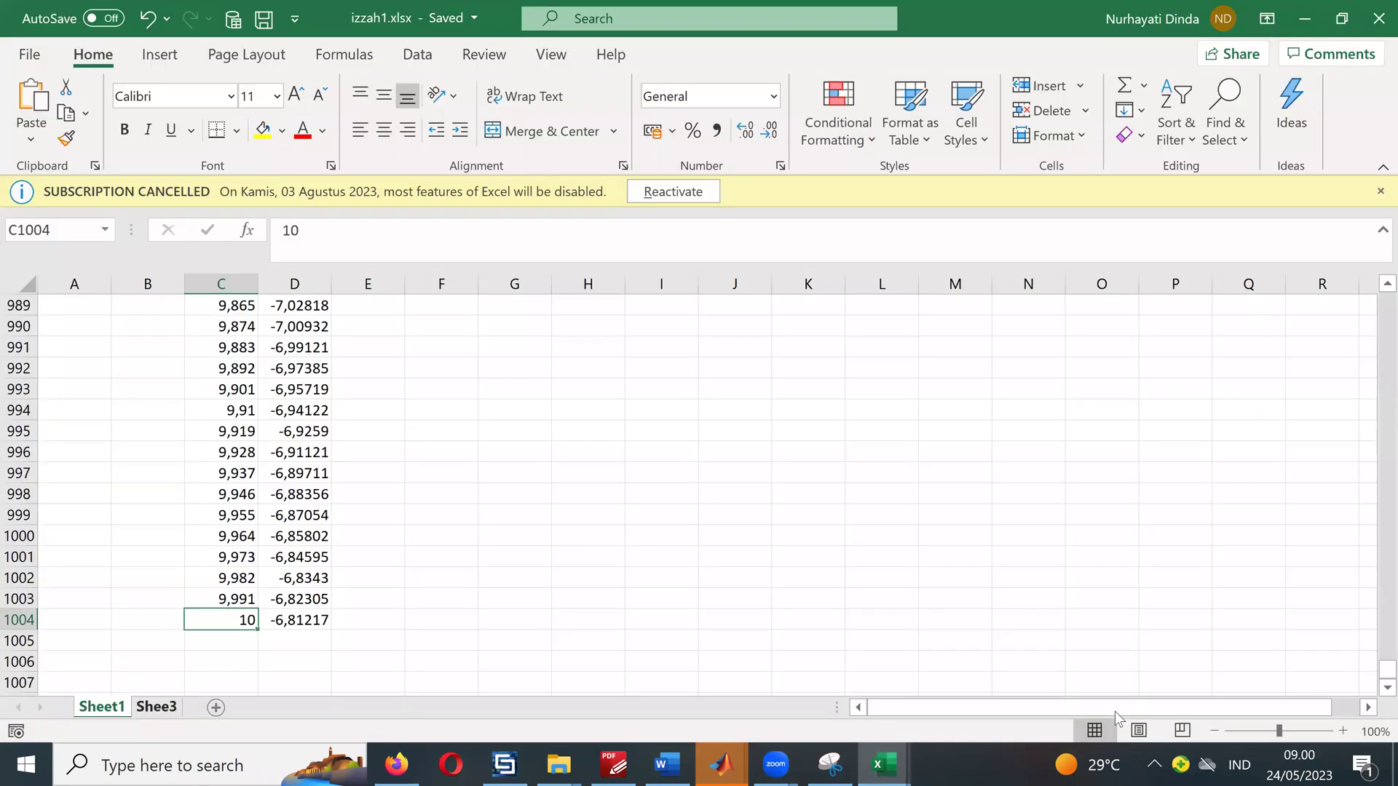
key(ctrl+Page_Down)
drag(1147, 707, 1219, 707)
scroll(850, 498, up, 4)
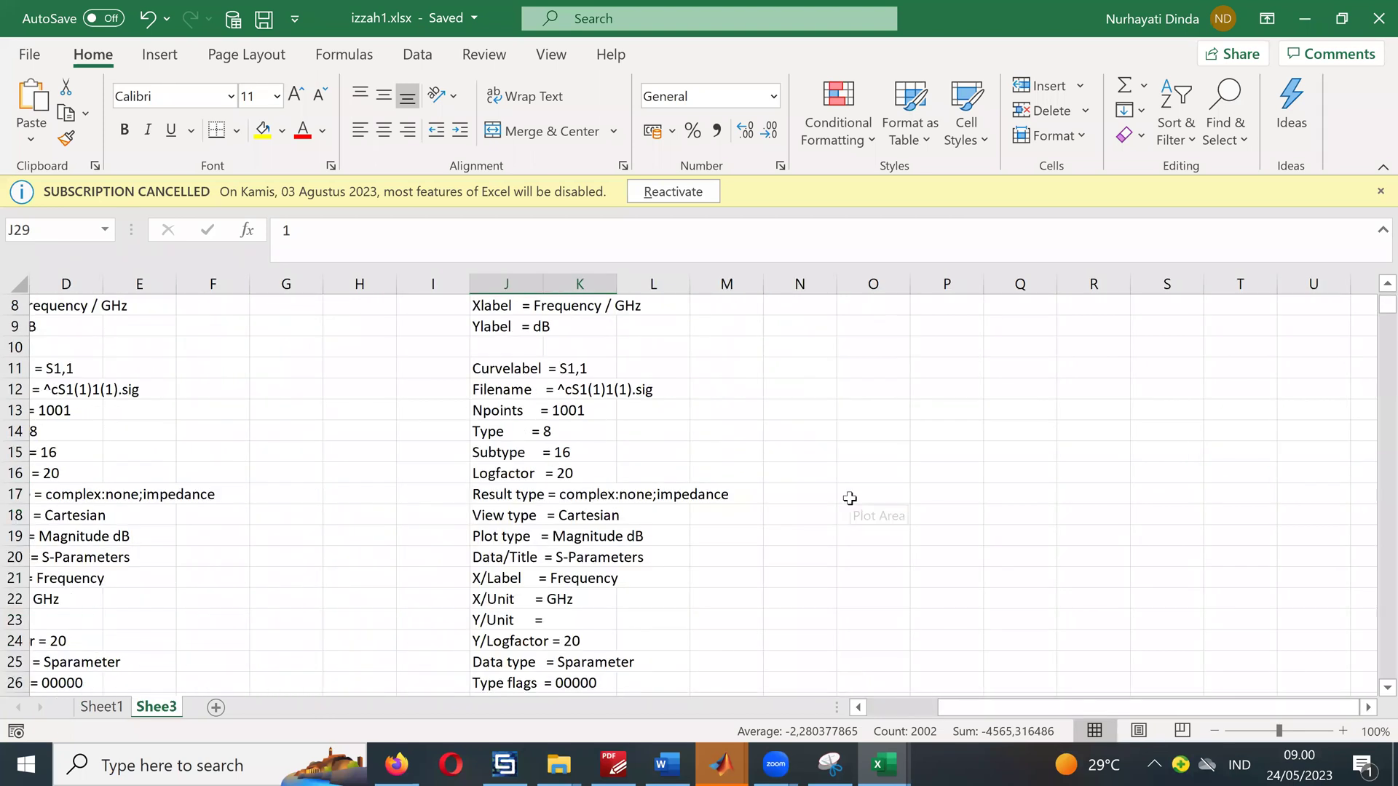
scroll(960, 378, up, 3)
click(964, 390)
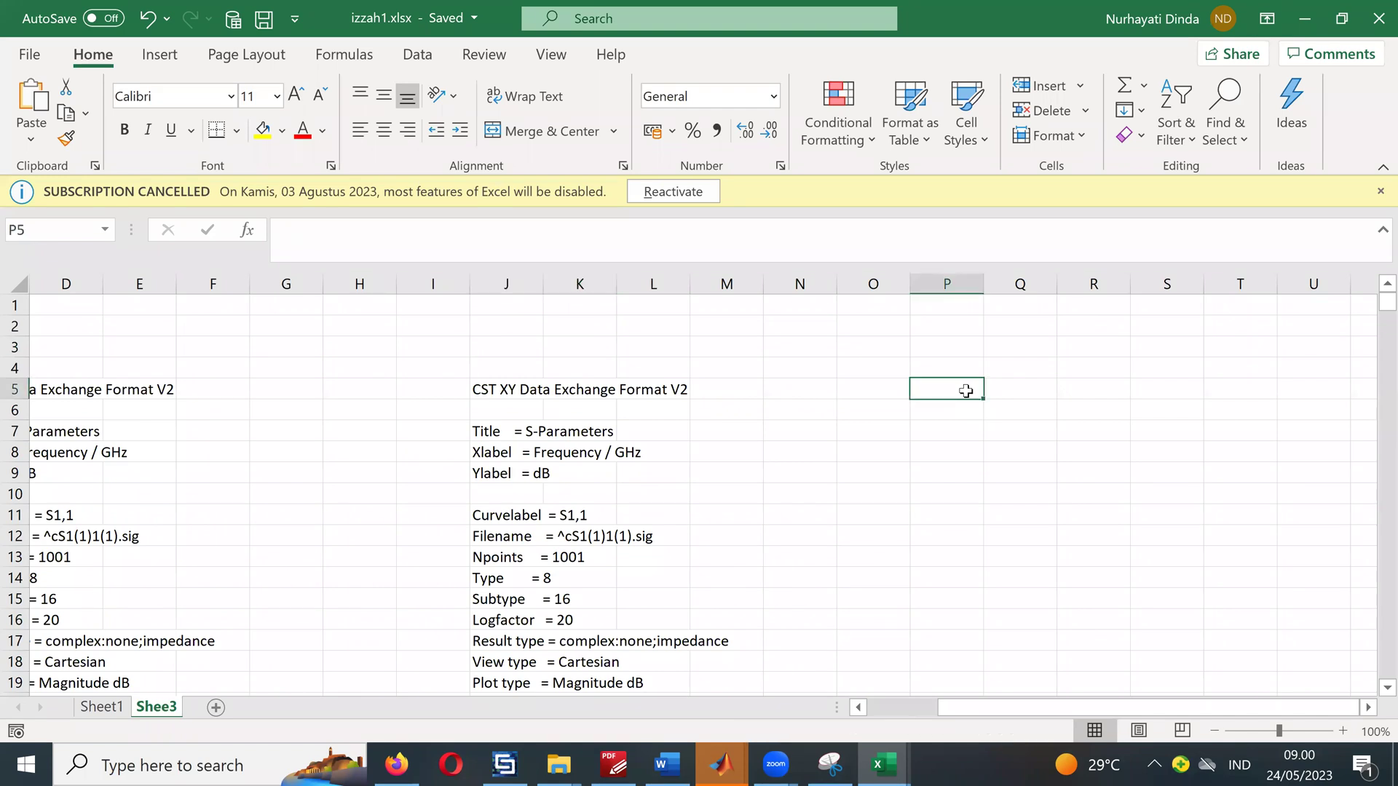
right_click(966, 391)
click(1024, 227)
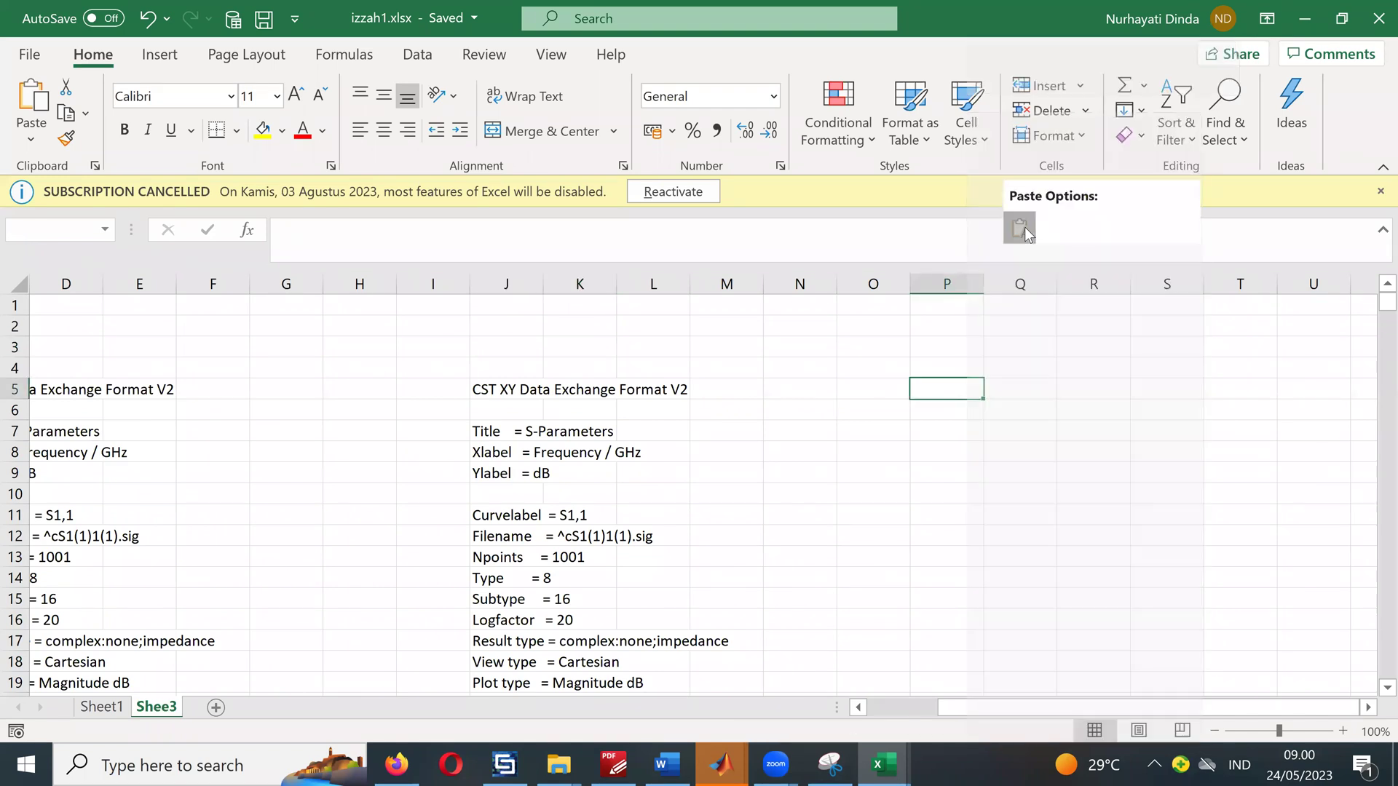
Step: Copy the magnitude and dB formulas from F29:G29 into S29:T29 of the newly pasted data
scroll(903, 411, down, 7)
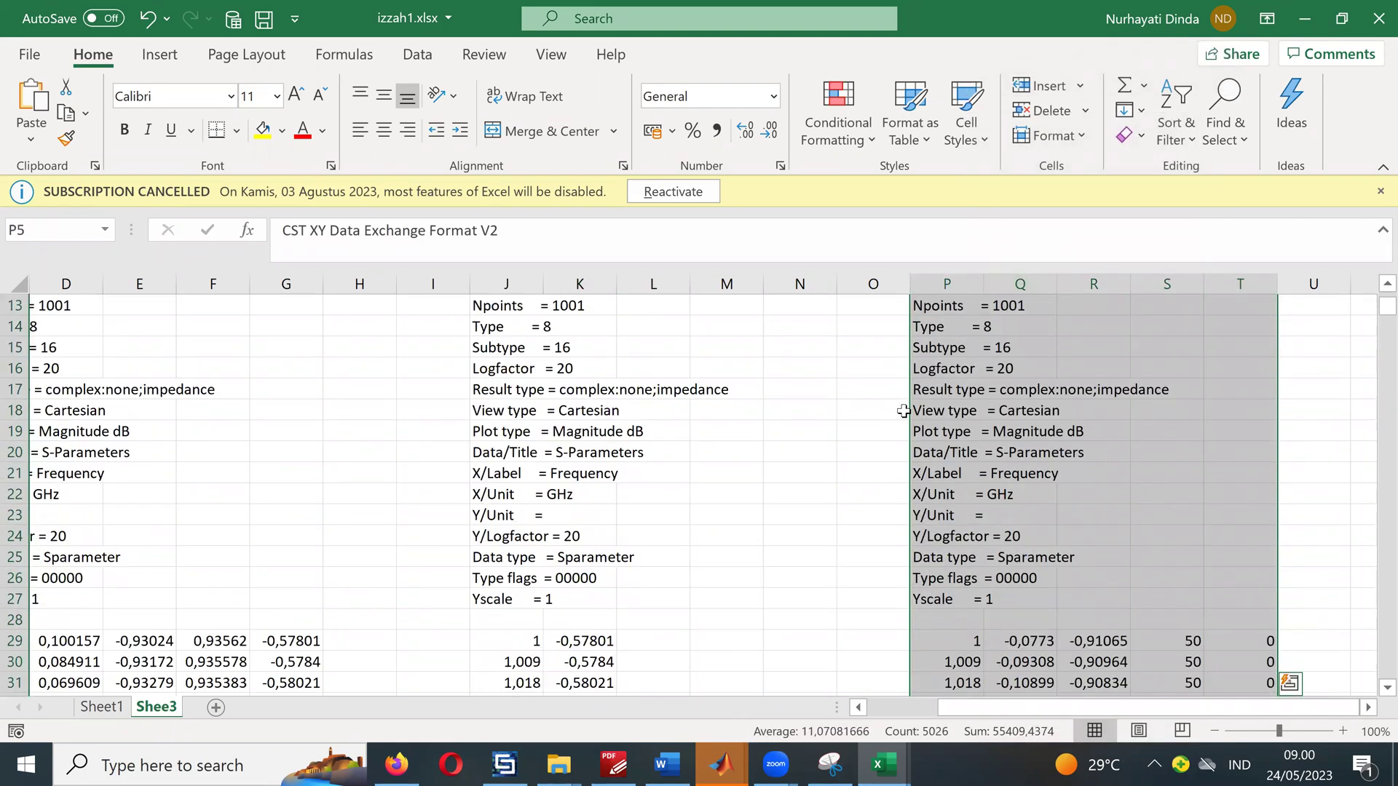
scroll(903, 411, down, 1)
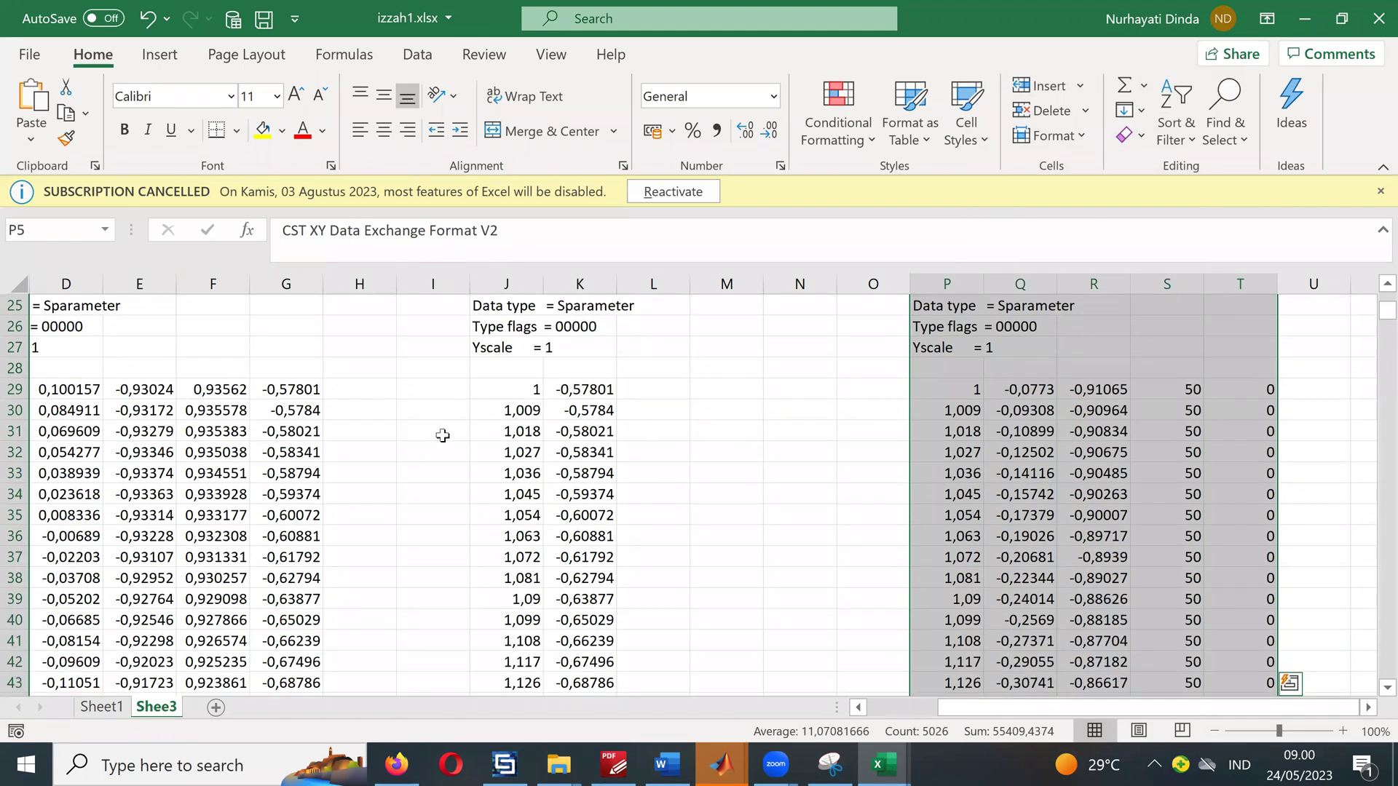
click(231, 391)
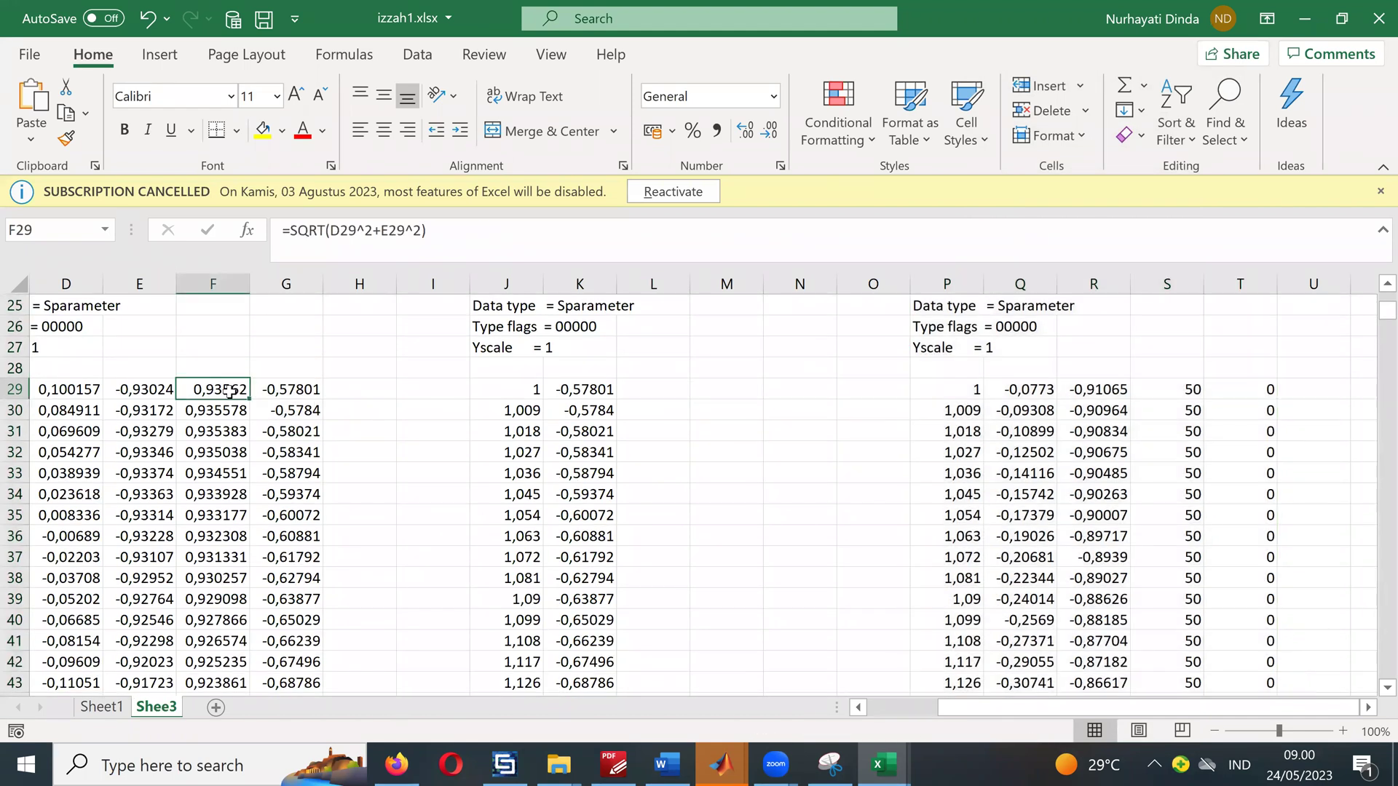
drag(230, 391, 295, 391)
right_click(295, 391)
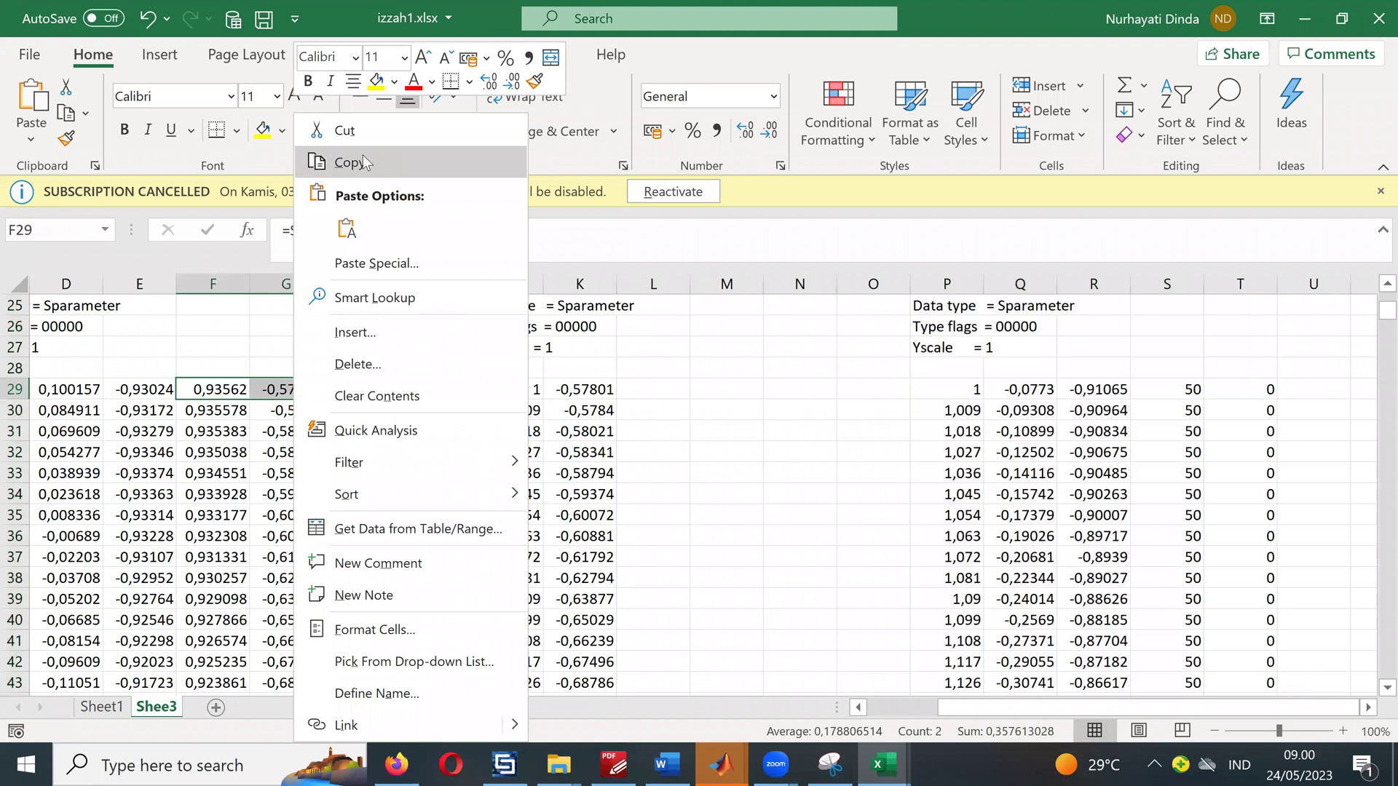
click(364, 163)
click(1179, 387)
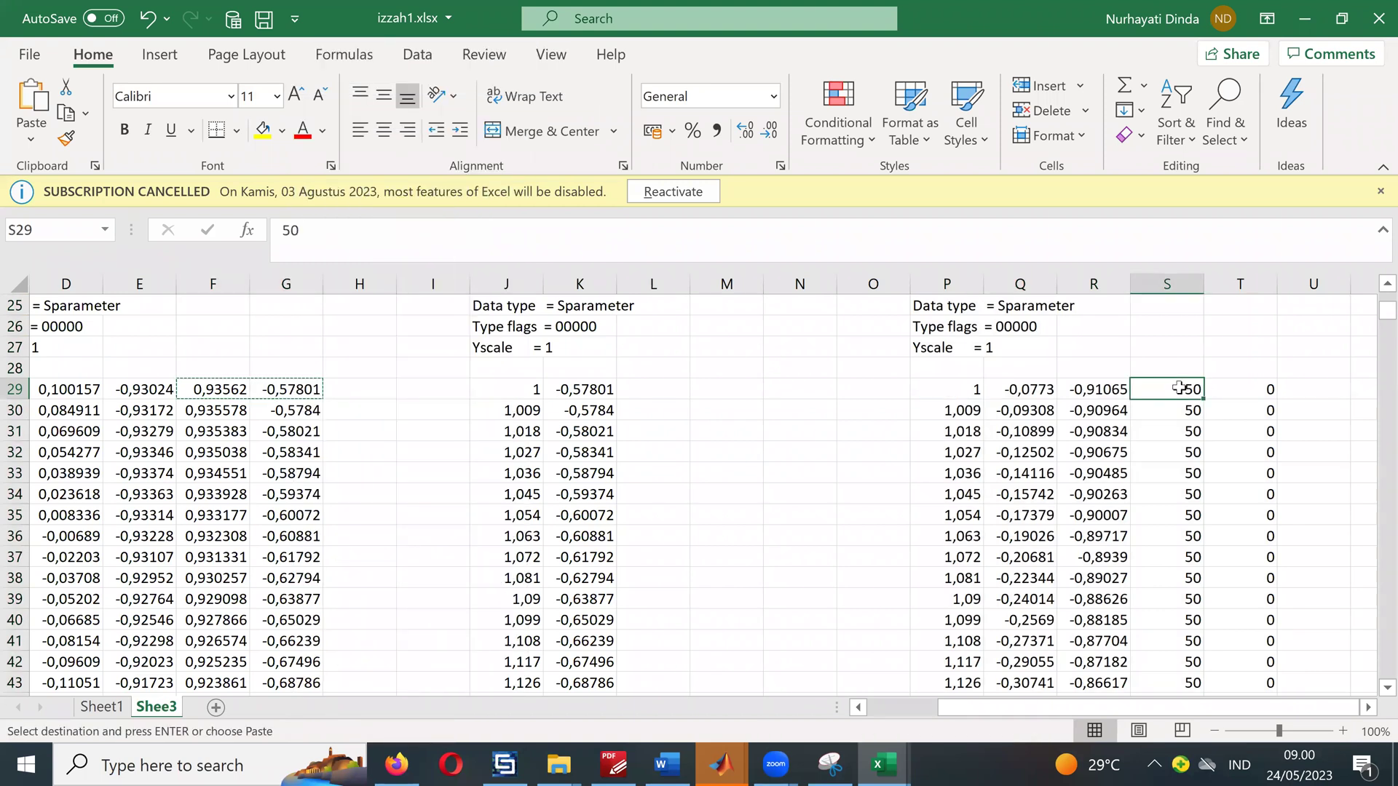
drag(1179, 388, 1230, 388)
right_click(1231, 388)
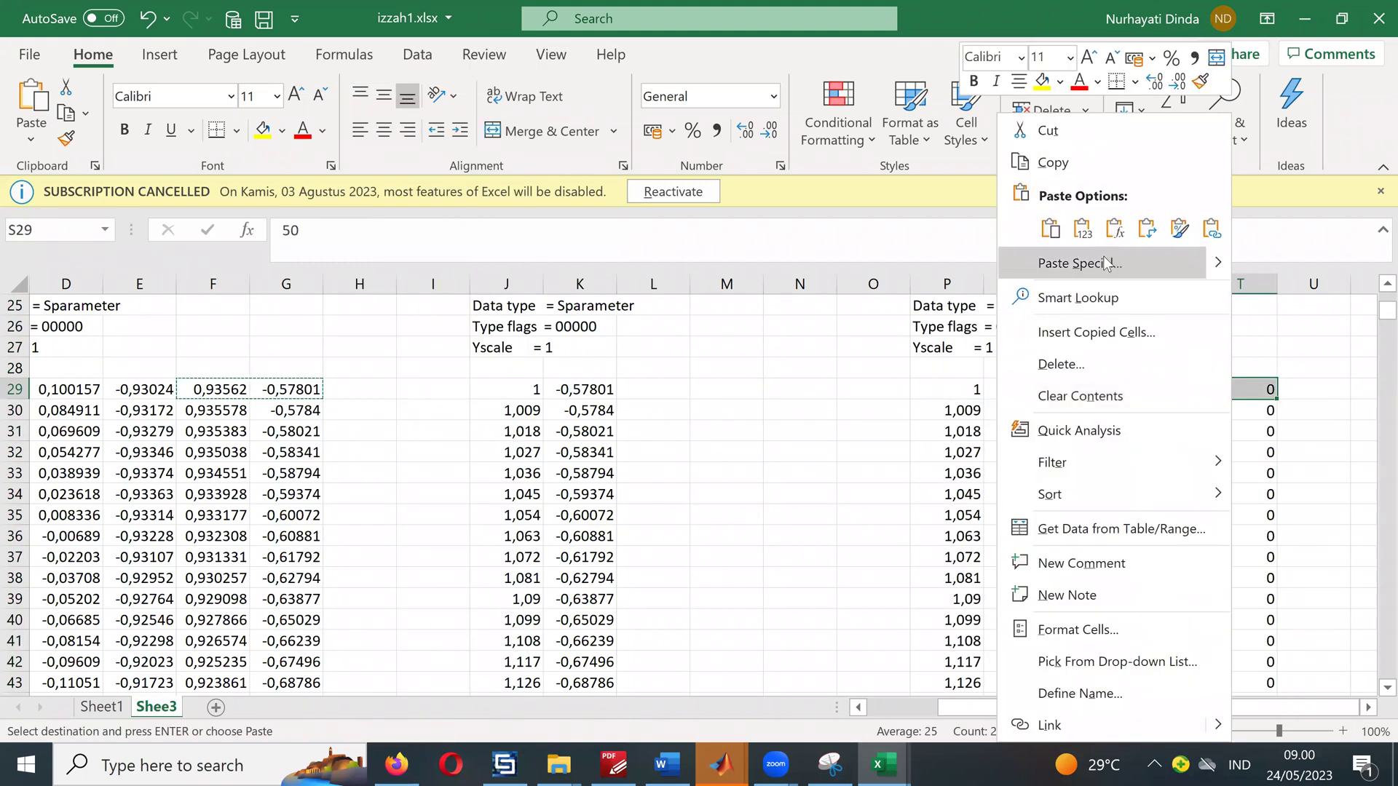
click(1055, 230)
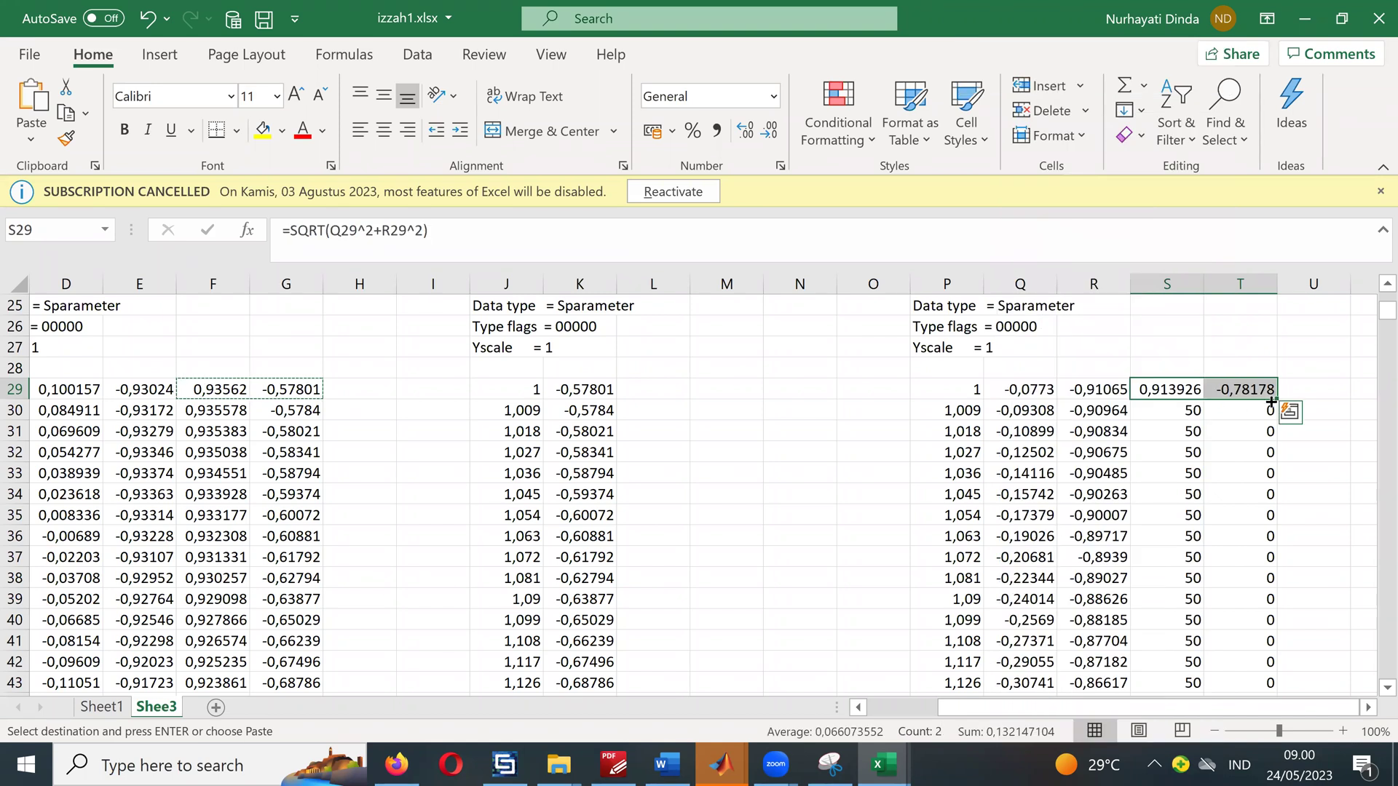
Step: Check the magnitude formula in S29, and fill the S29:T29 formulas down to row 1029
click(1170, 391)
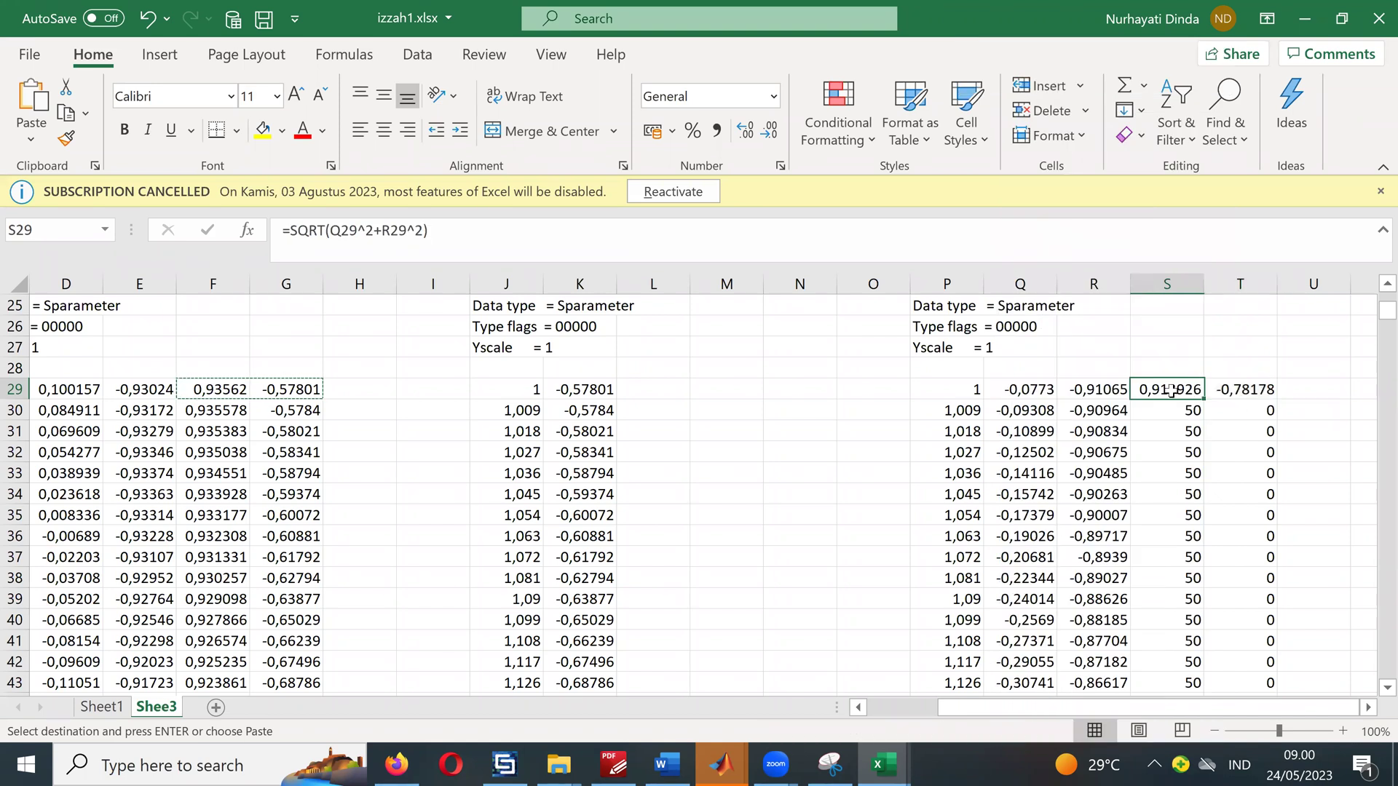
double_click(1170, 391)
key(Return)
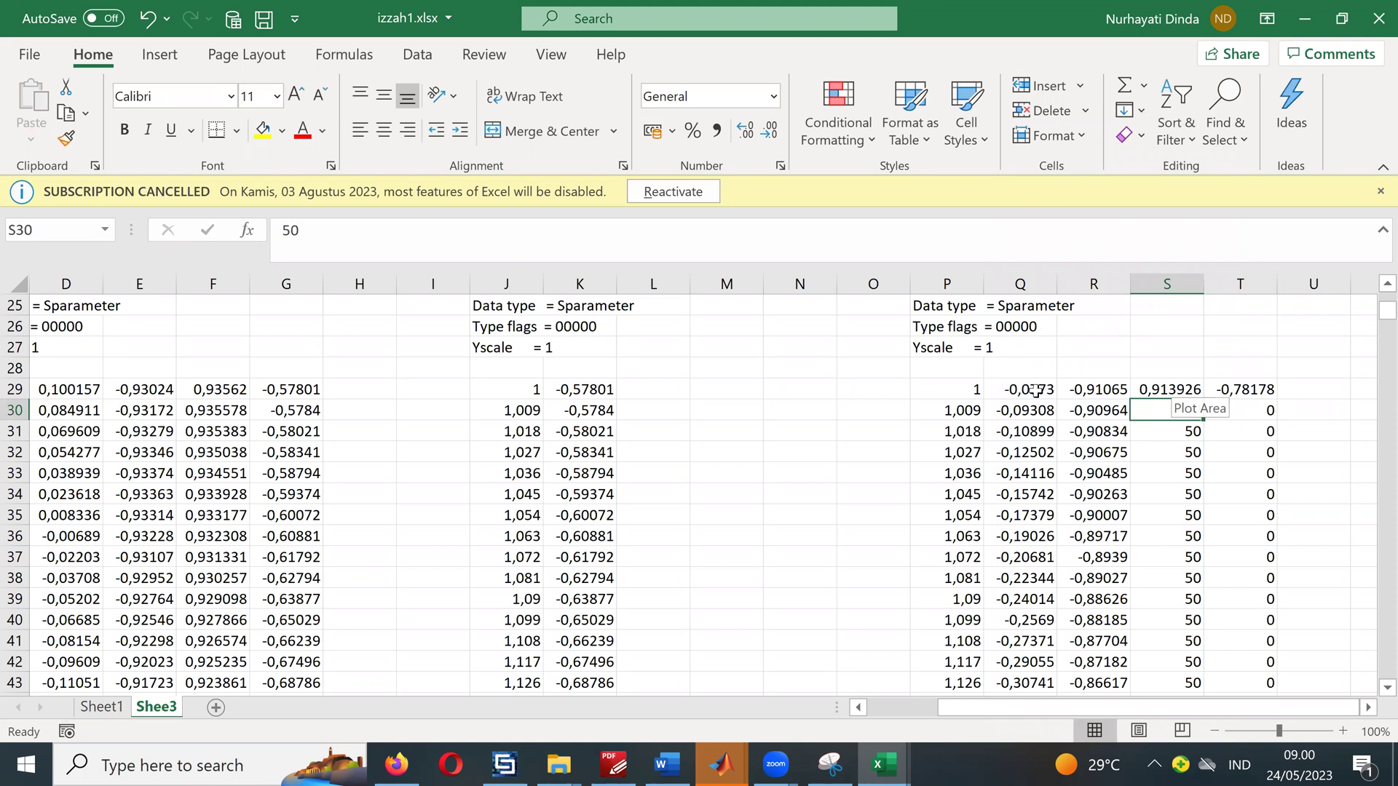
drag(1194, 390, 1260, 342)
Step: Copy the calculated dB values in T29:T1029 on Shee3
scroll(1264, 428, up, 5)
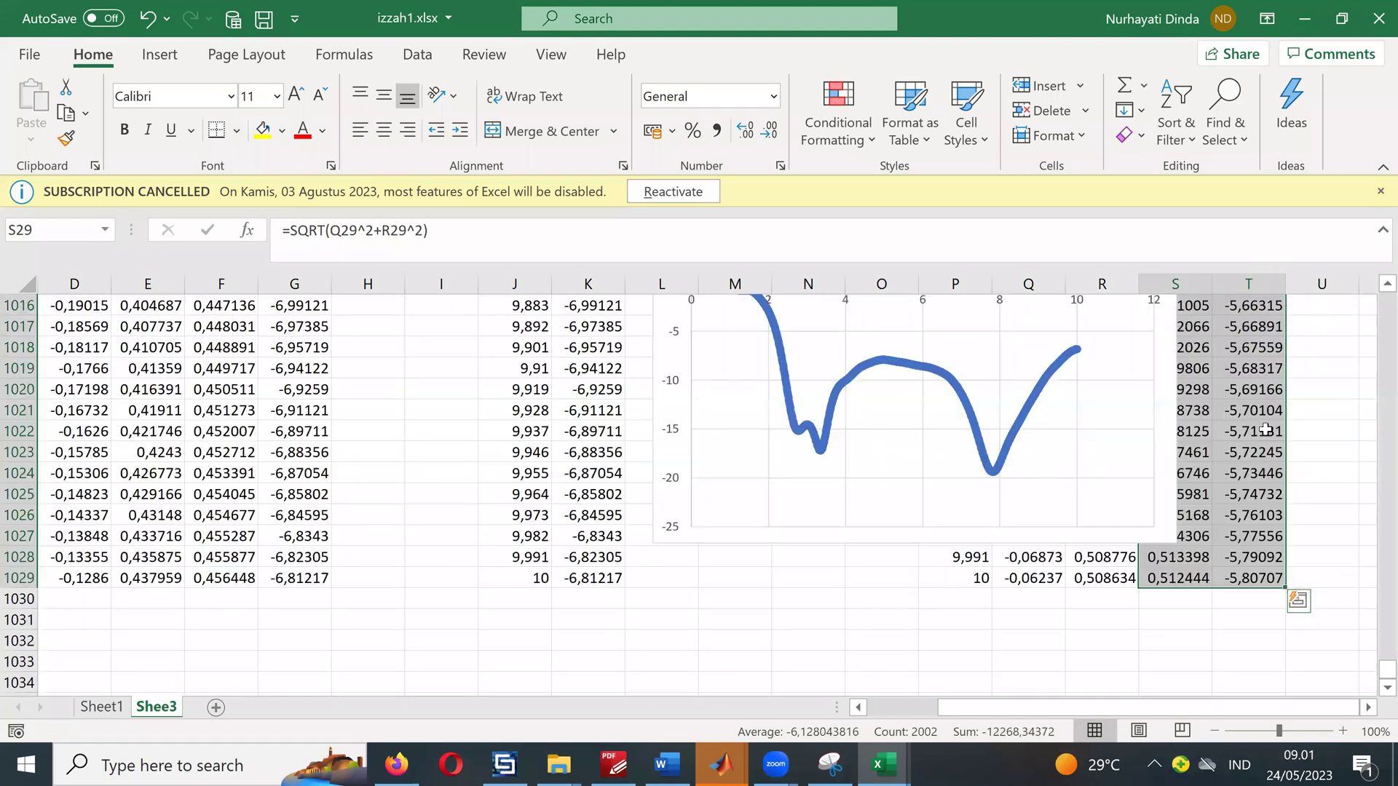
scroll(1264, 429, up, 20)
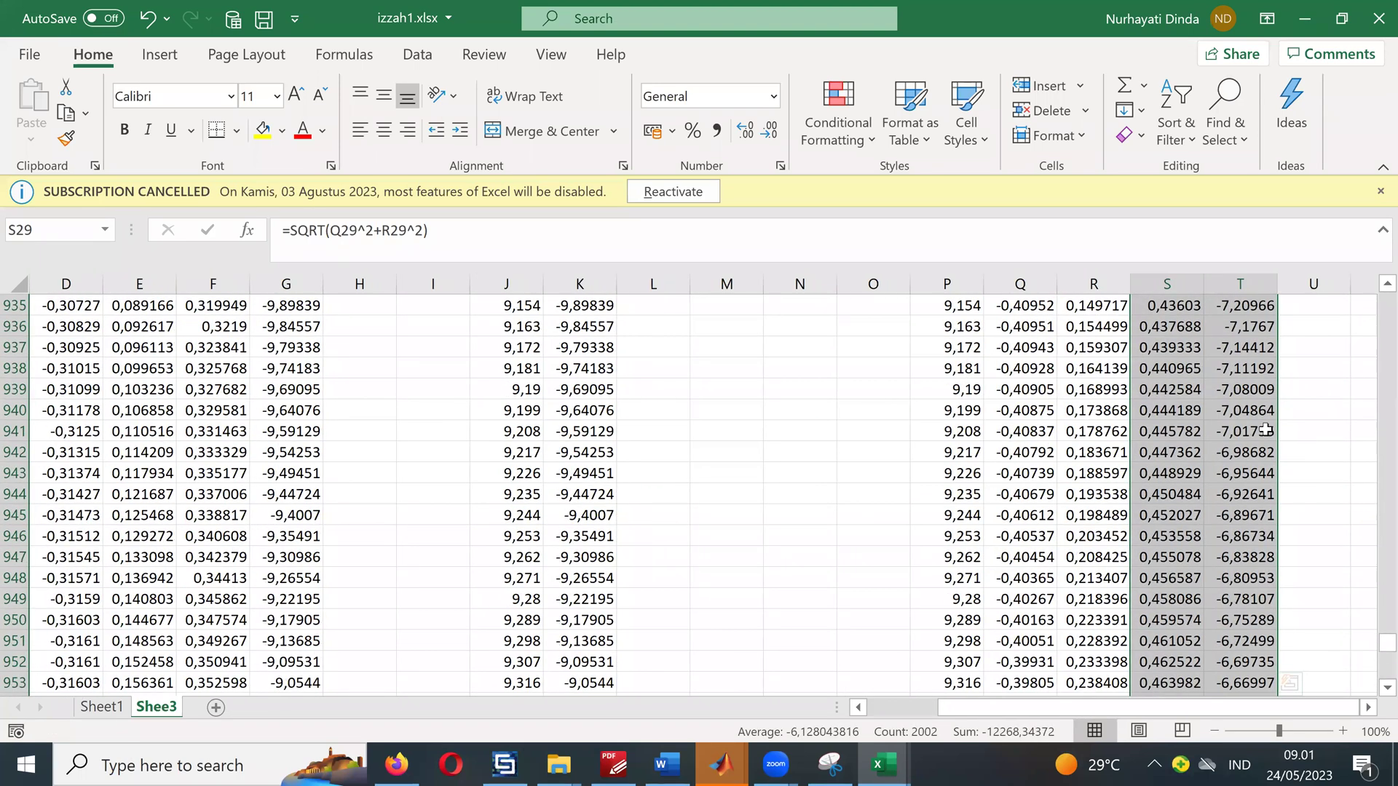
drag(1375, 633, 1373, 383)
scroll(1373, 383, up, 20)
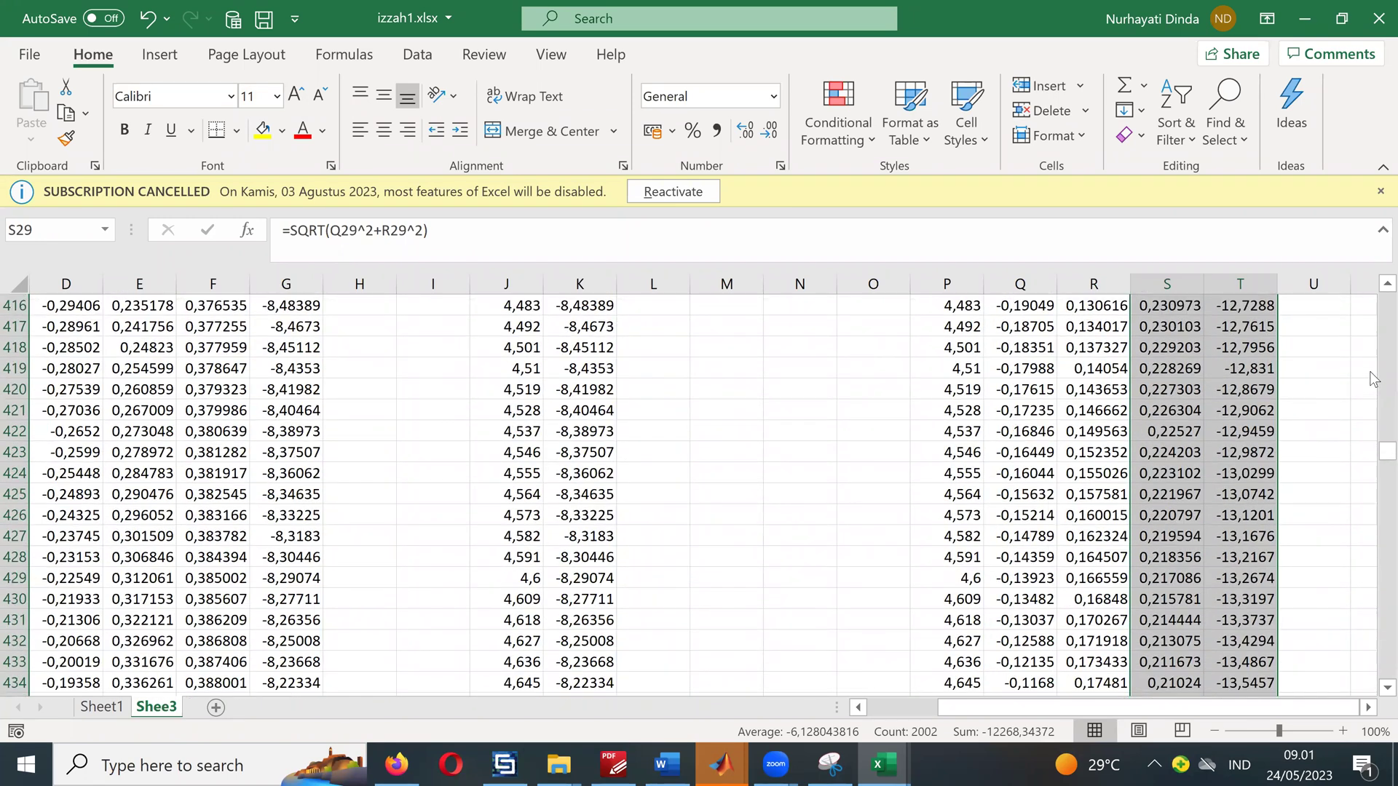
scroll(1373, 373, up, 20)
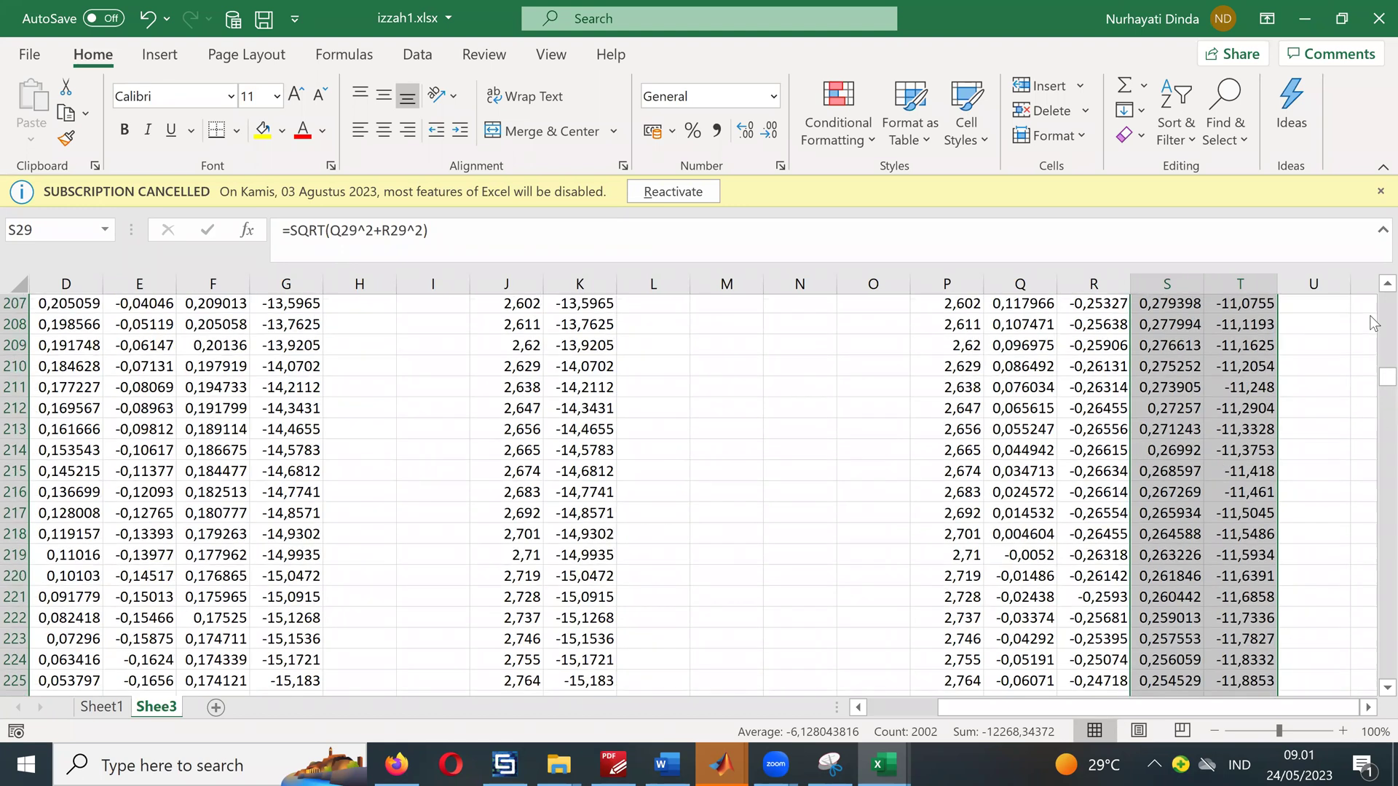
scroll(1373, 322, up, 12)
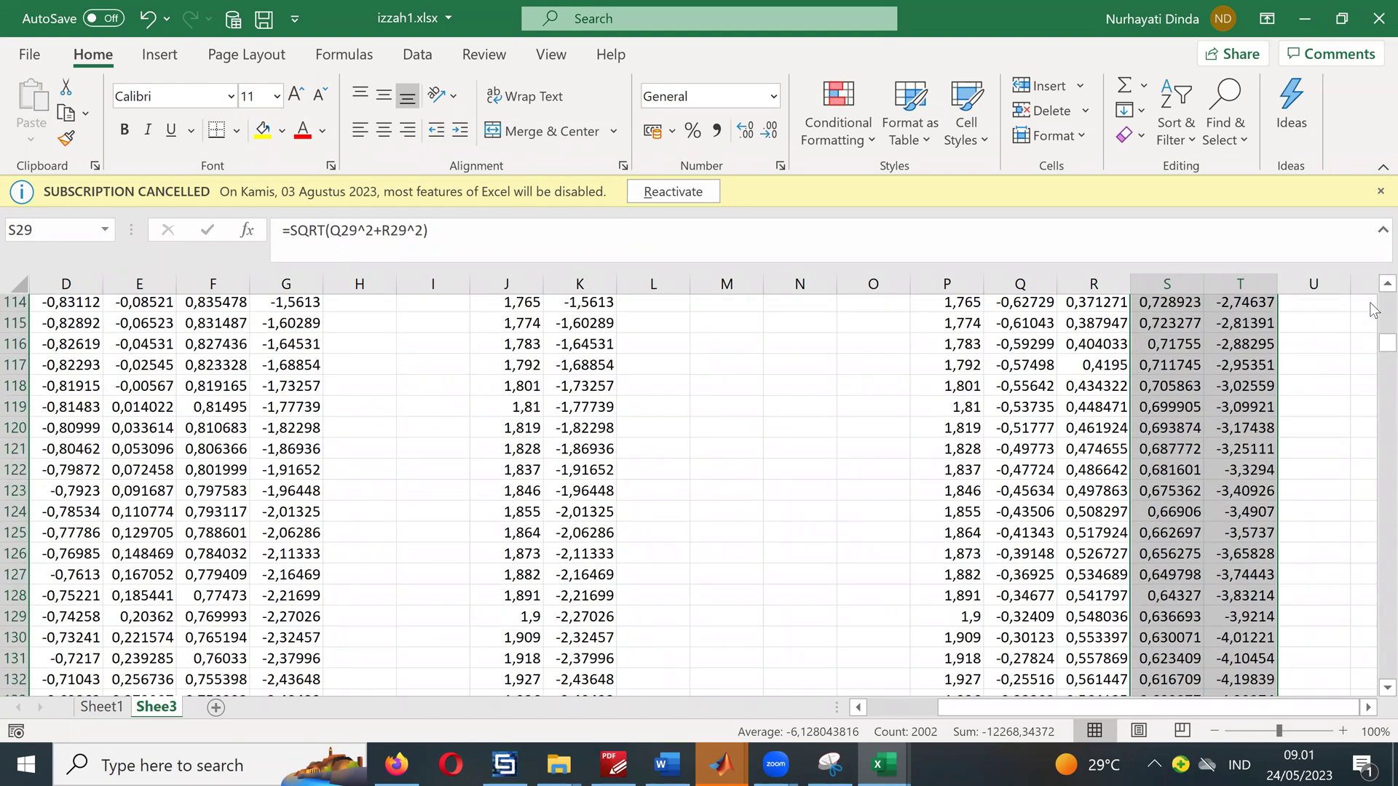
scroll(1373, 310, up, 20)
scroll(1277, 468, down, 3)
click(1247, 369)
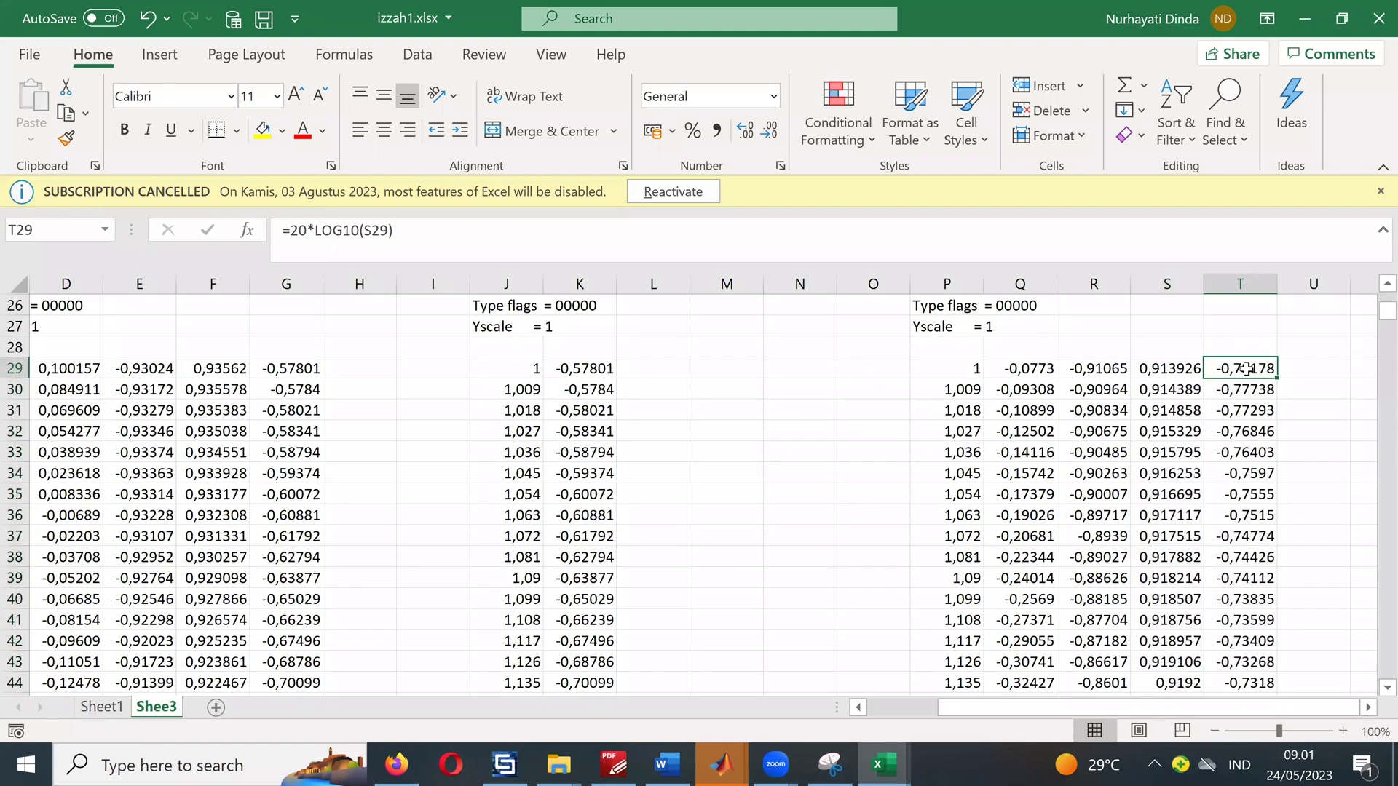
drag(1242, 544, 1242, 704)
drag(1244, 647, 1296, 662)
right_click(1279, 482)
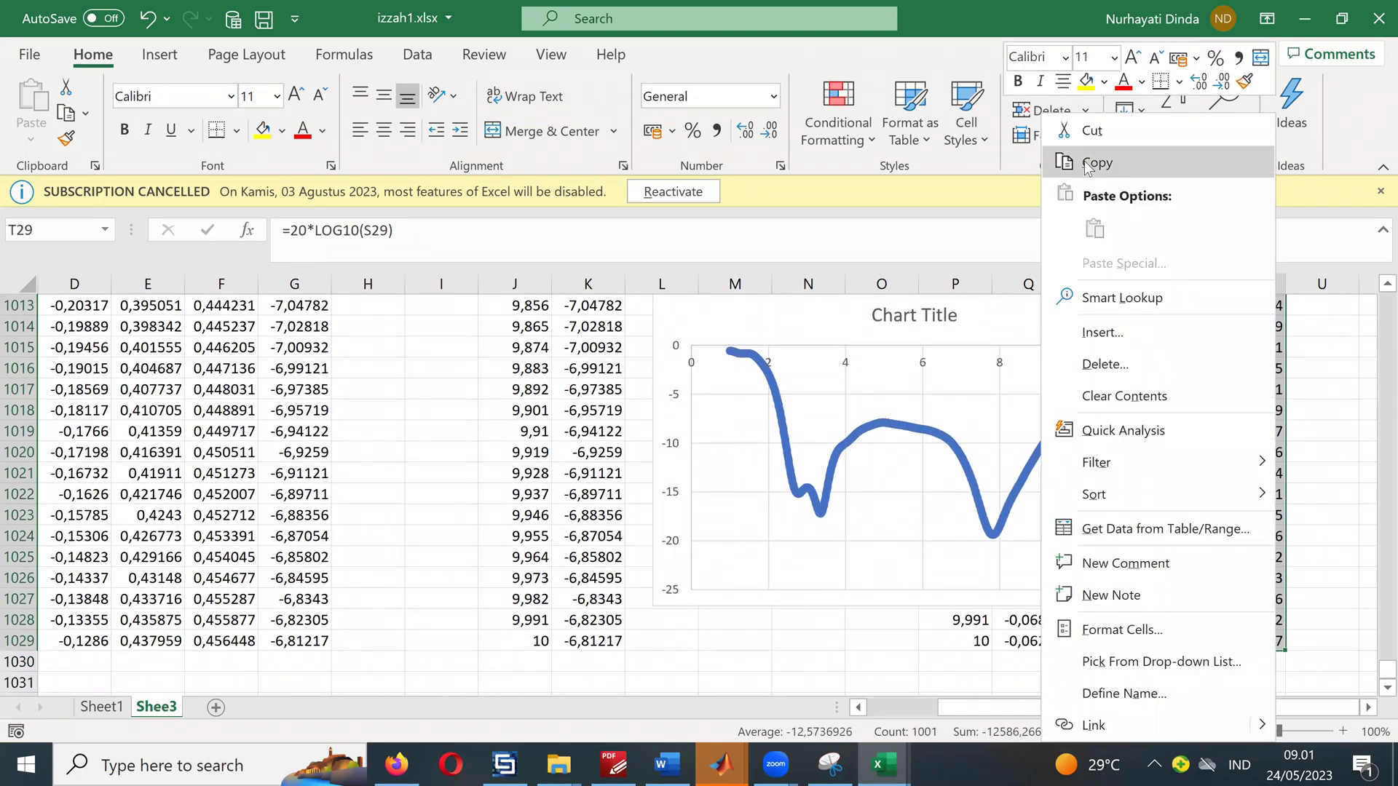
click(1087, 167)
Step: Paste the copied dB results as values only into Sheet1 starting at cell E4, beside the S11m1 column
click(101, 707)
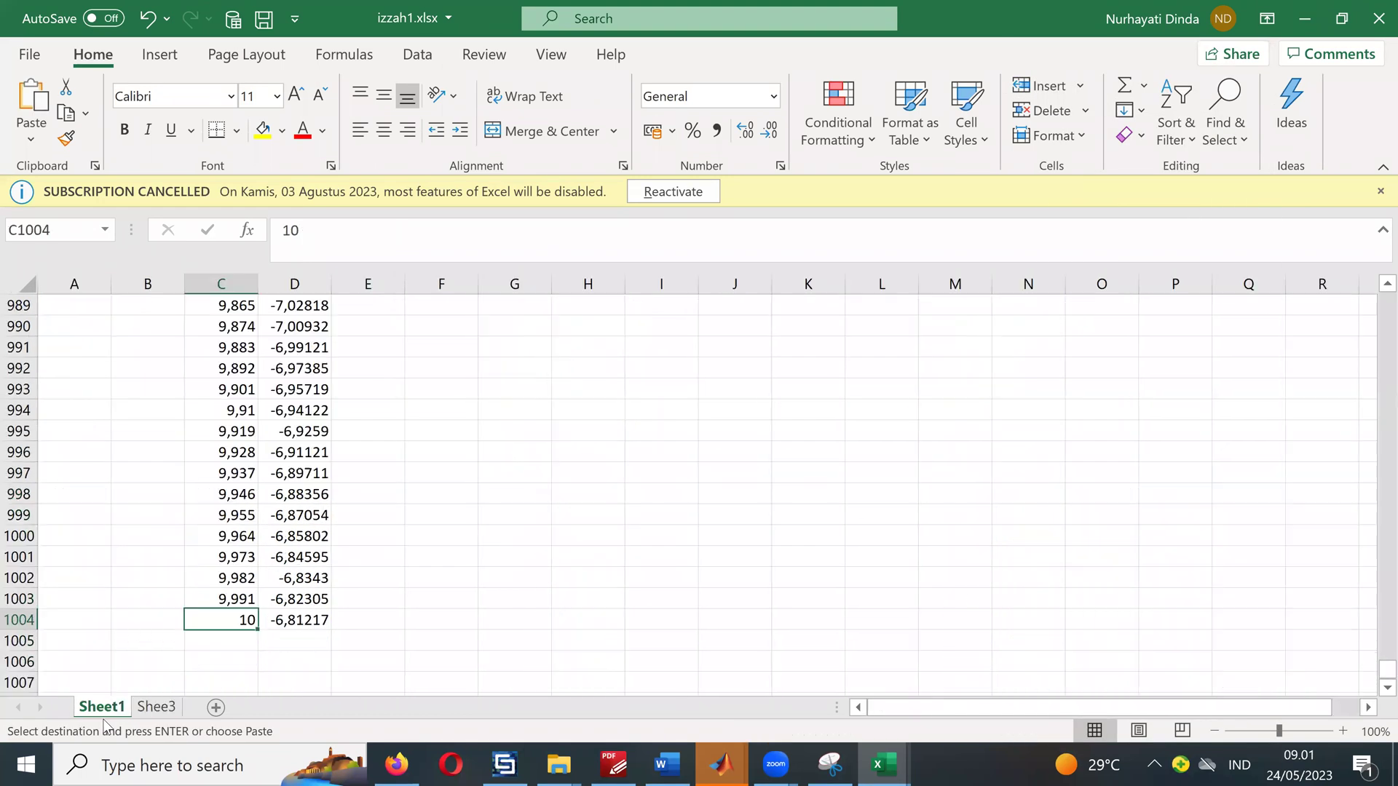
scroll(371, 395, up, 20)
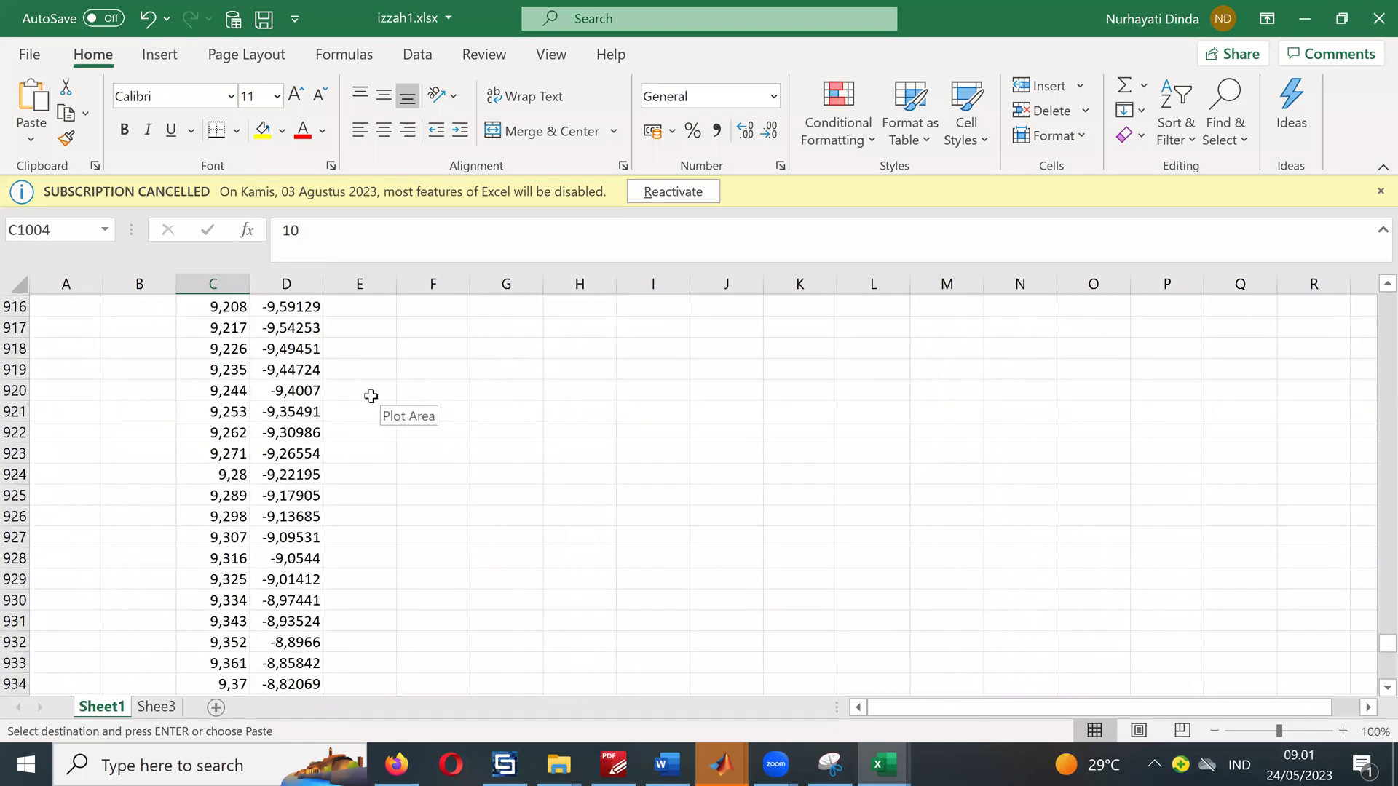
scroll(370, 395, up, 20)
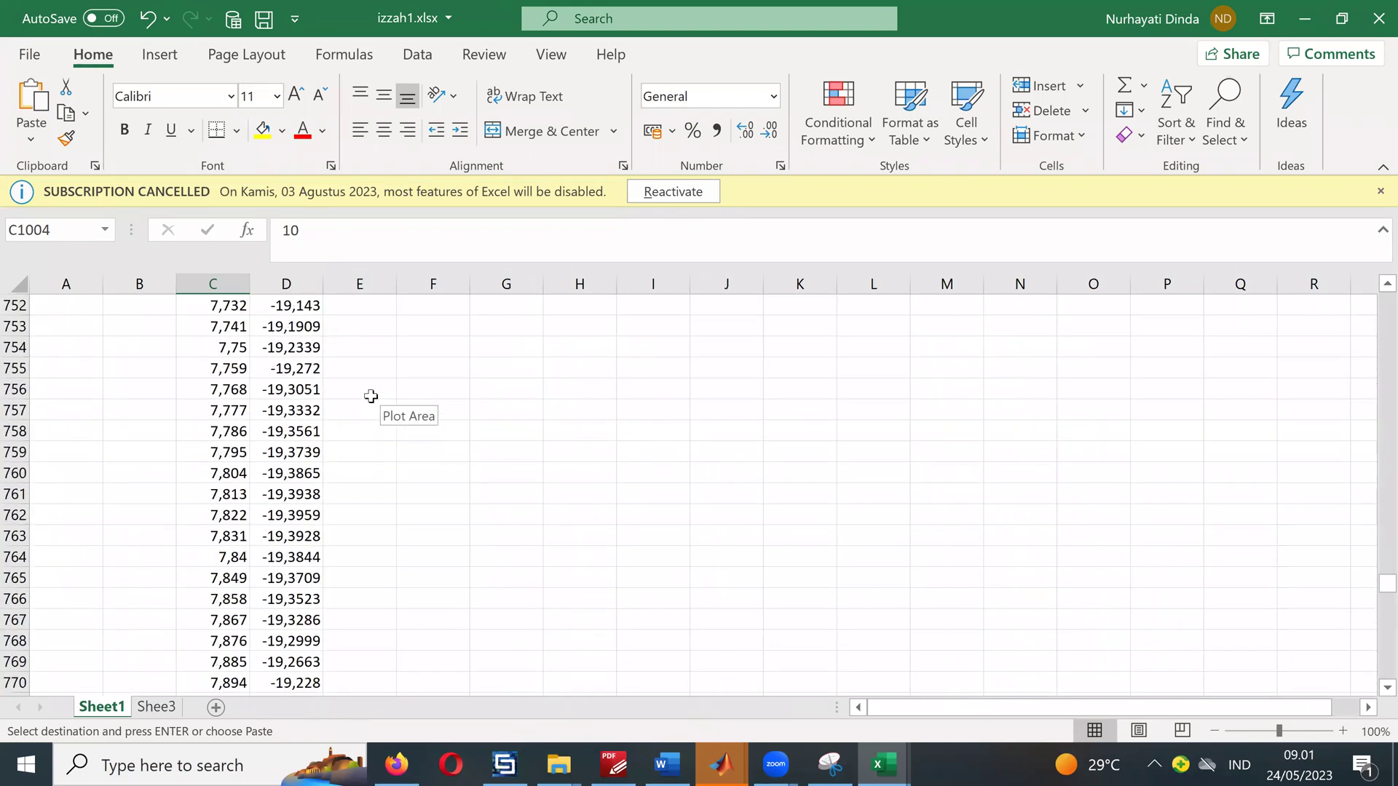
scroll(371, 395, up, 13)
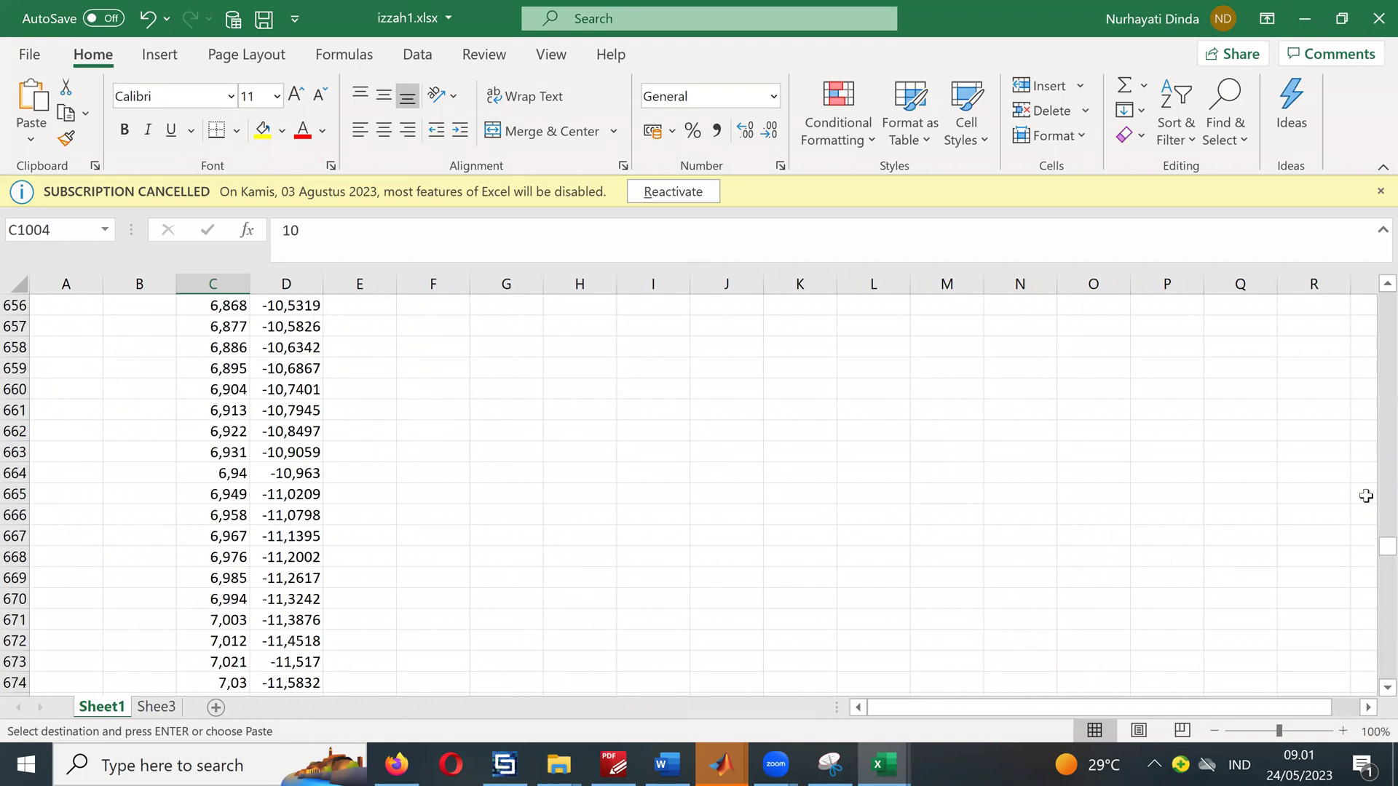
drag(1384, 547, 1370, 171)
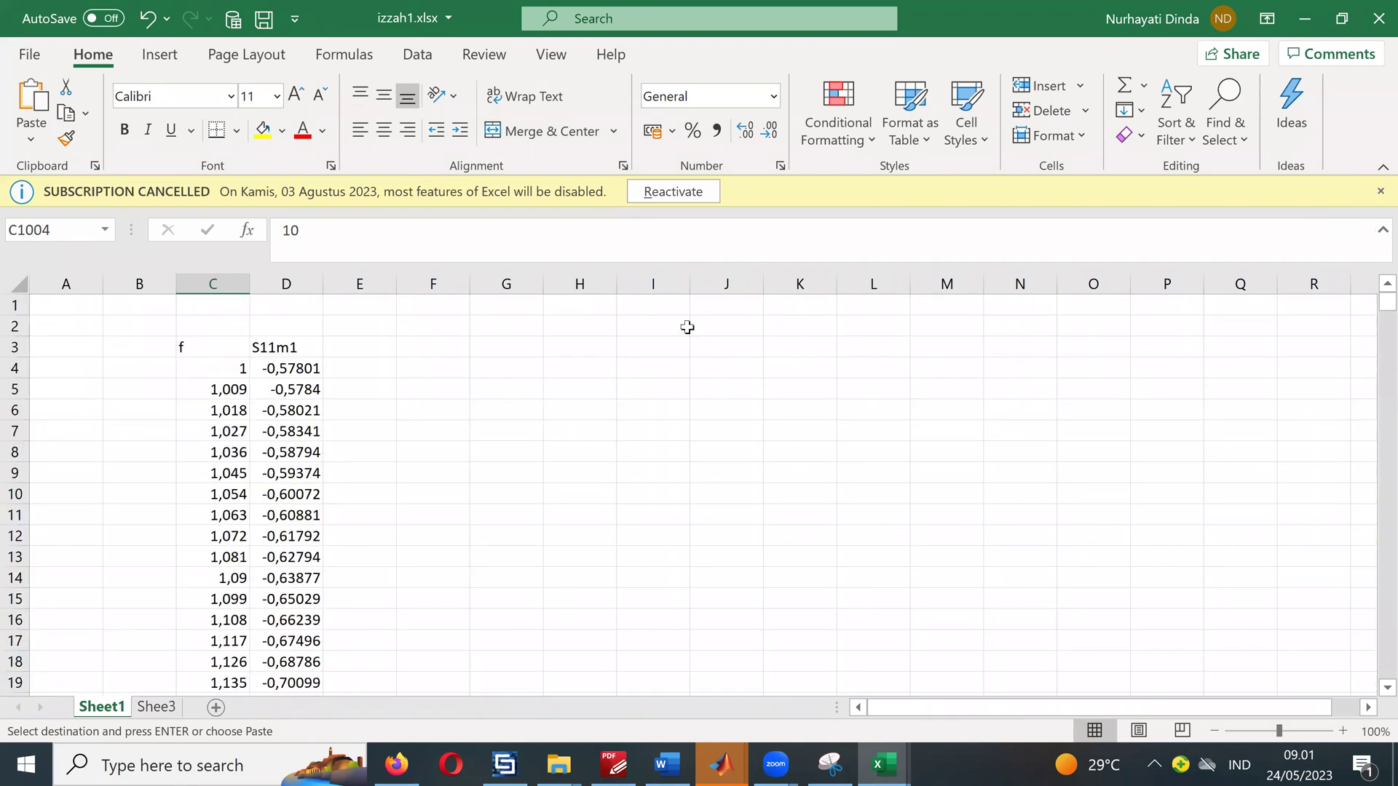
click(360, 373)
right_click(359, 373)
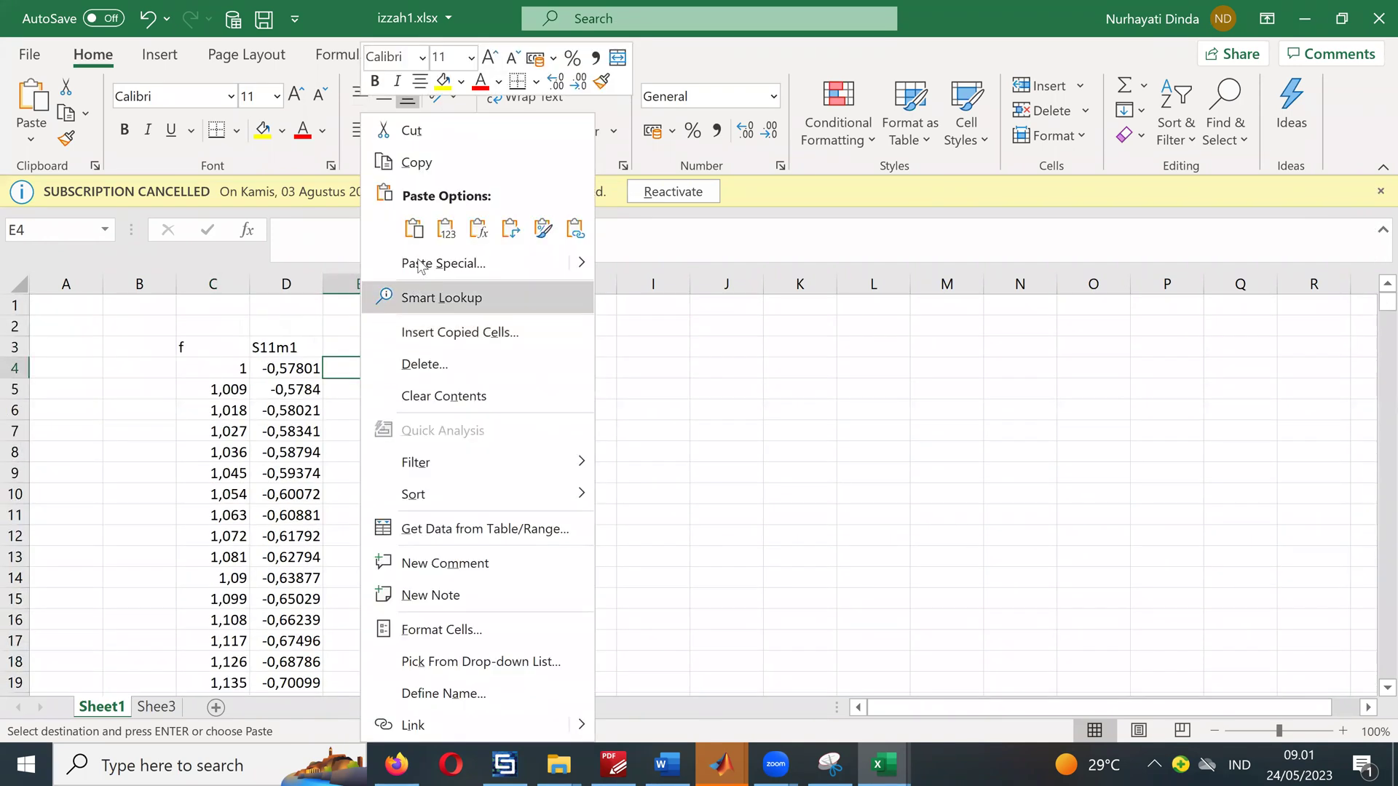
click(445, 231)
Step: Enter the column header S11m2 in cell E3 of Sheet1 and save the workbook
click(350, 342)
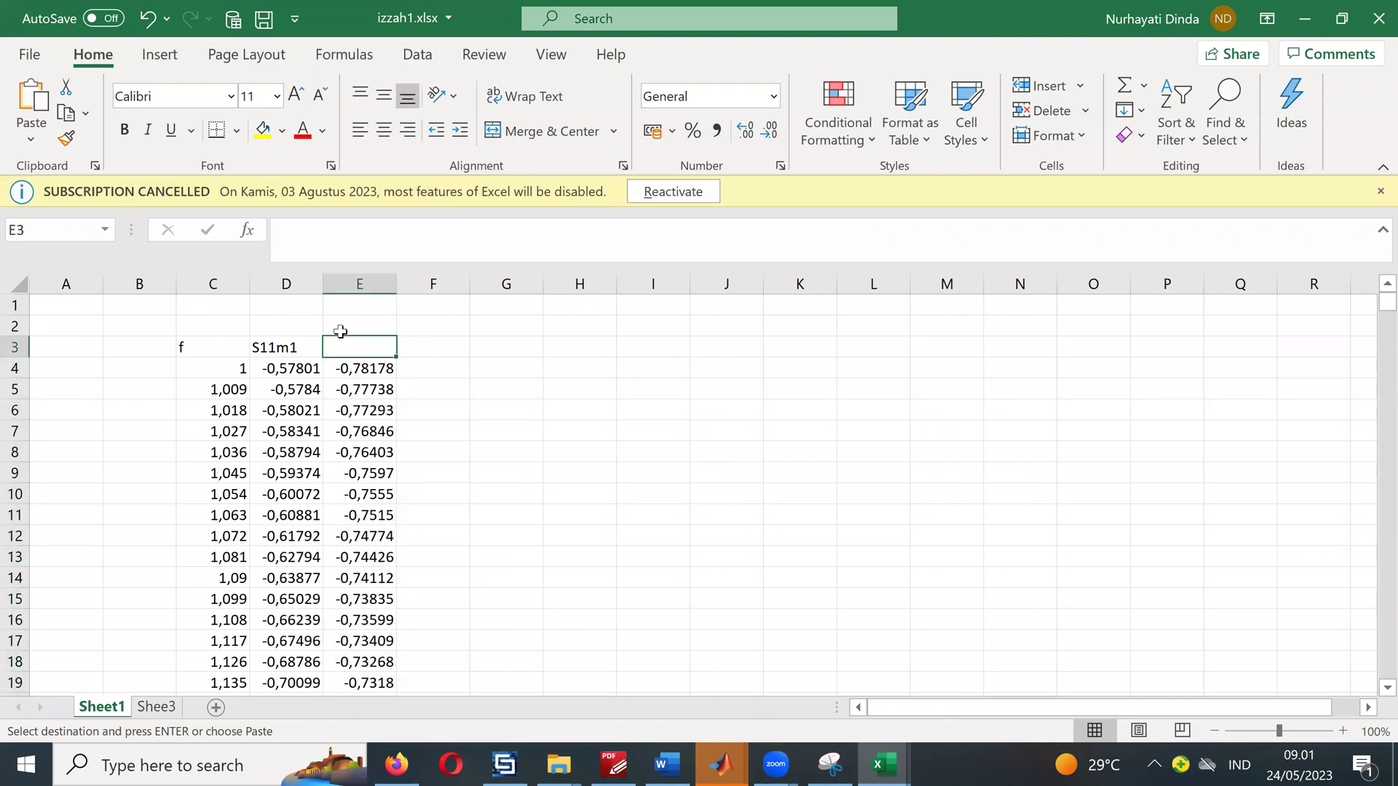
text(S11m2)
click(501, 414)
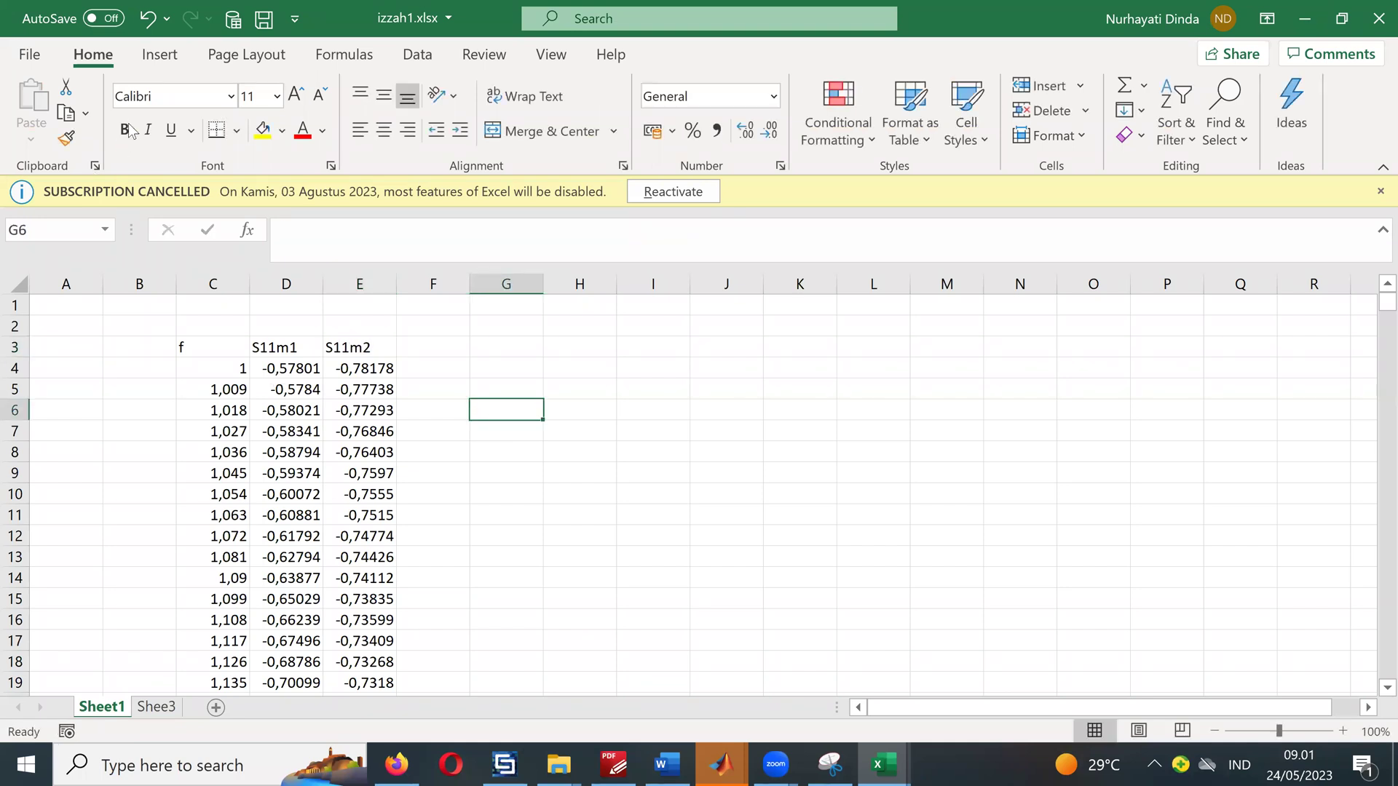
click(264, 19)
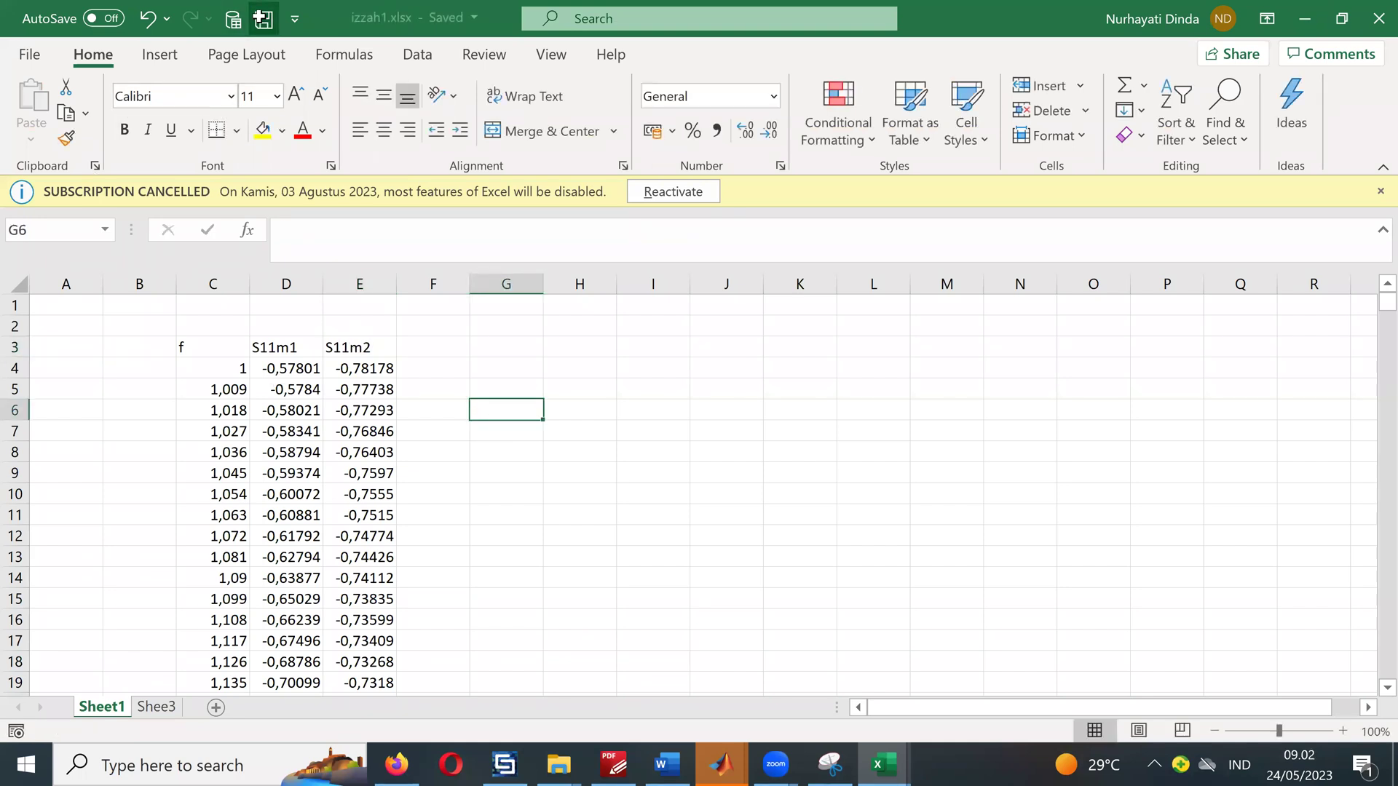
Step: Switch to the untitled plotting script in the MATLAB editor and save it as plotizza in the Downloads\izzah folder
click(721, 764)
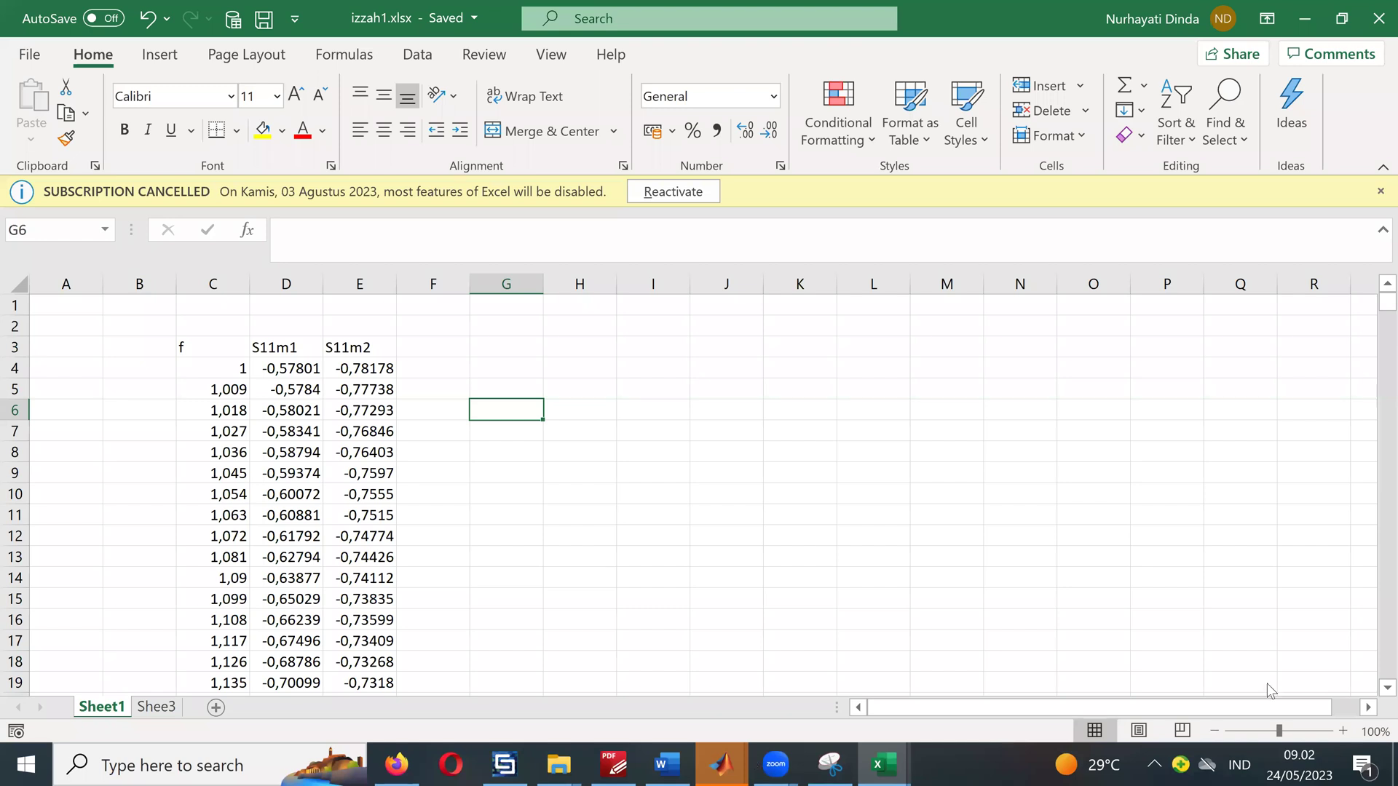
click(1272, 683)
click(627, 396)
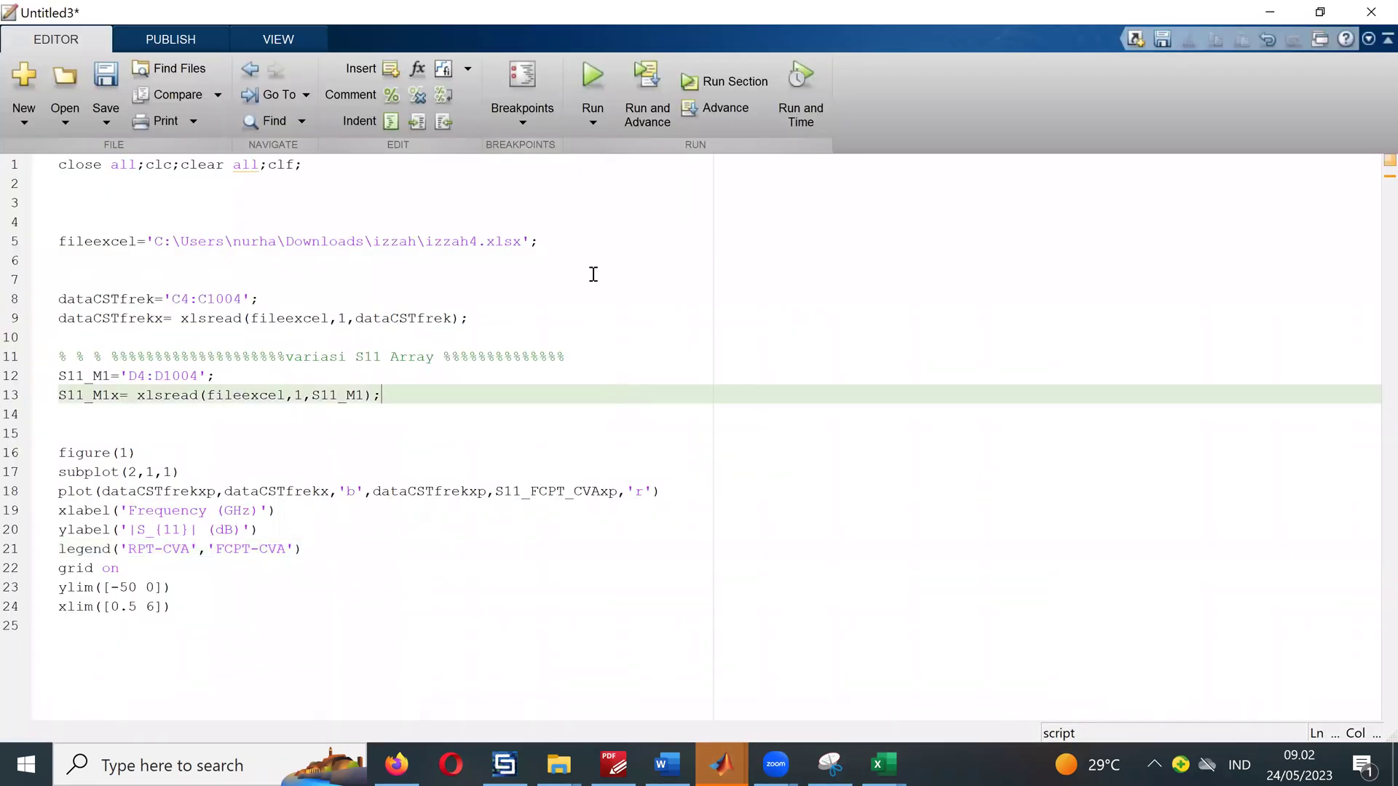
click(106, 117)
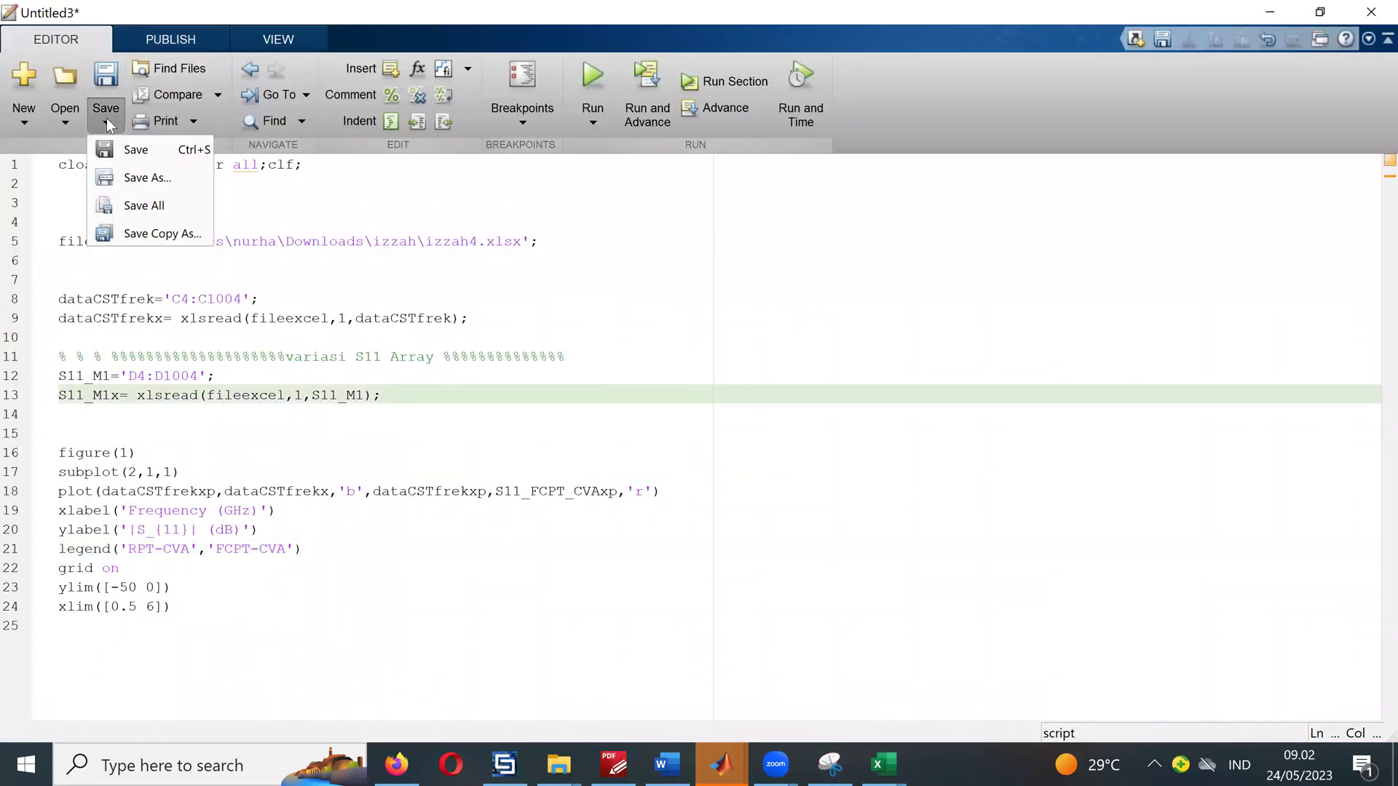
click(149, 153)
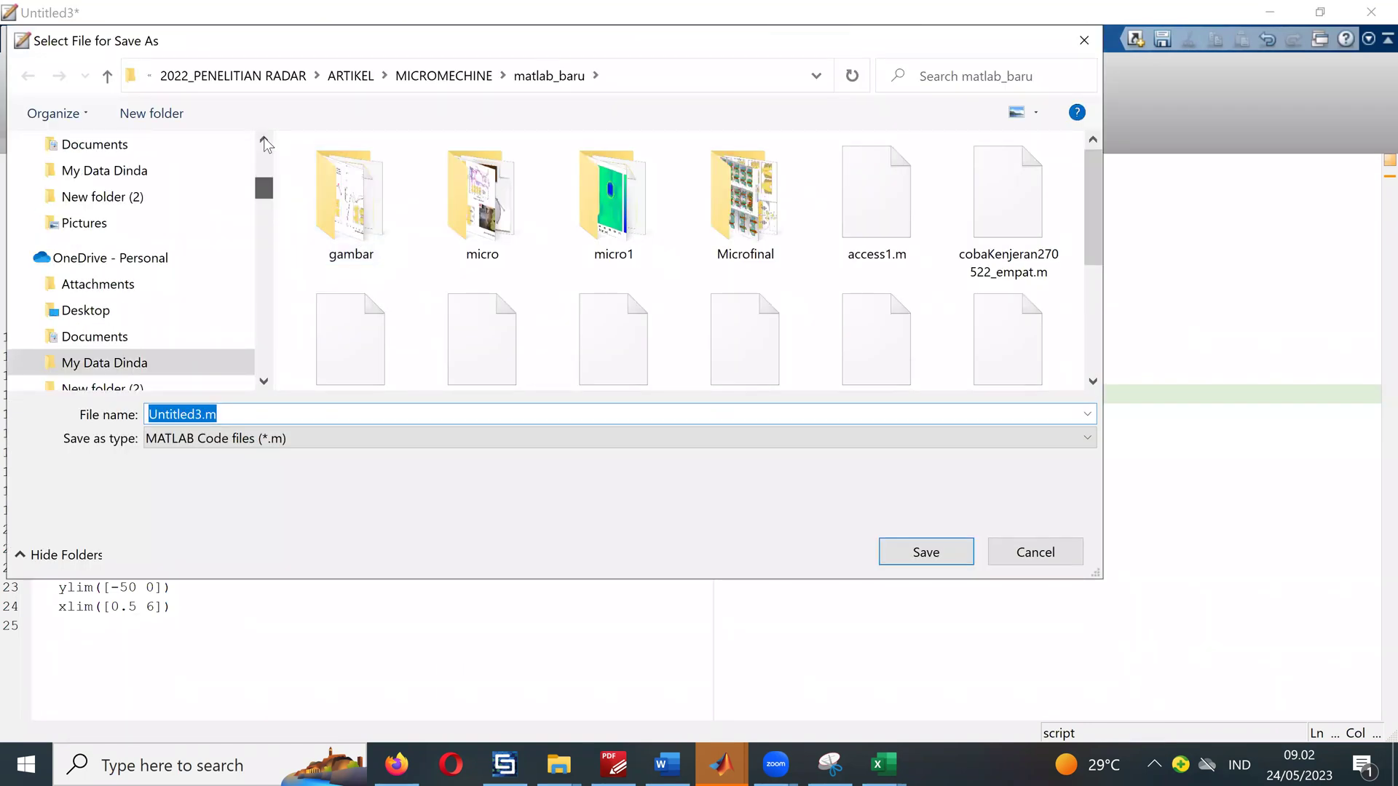
scroll(247, 145, up, 5)
click(131, 214)
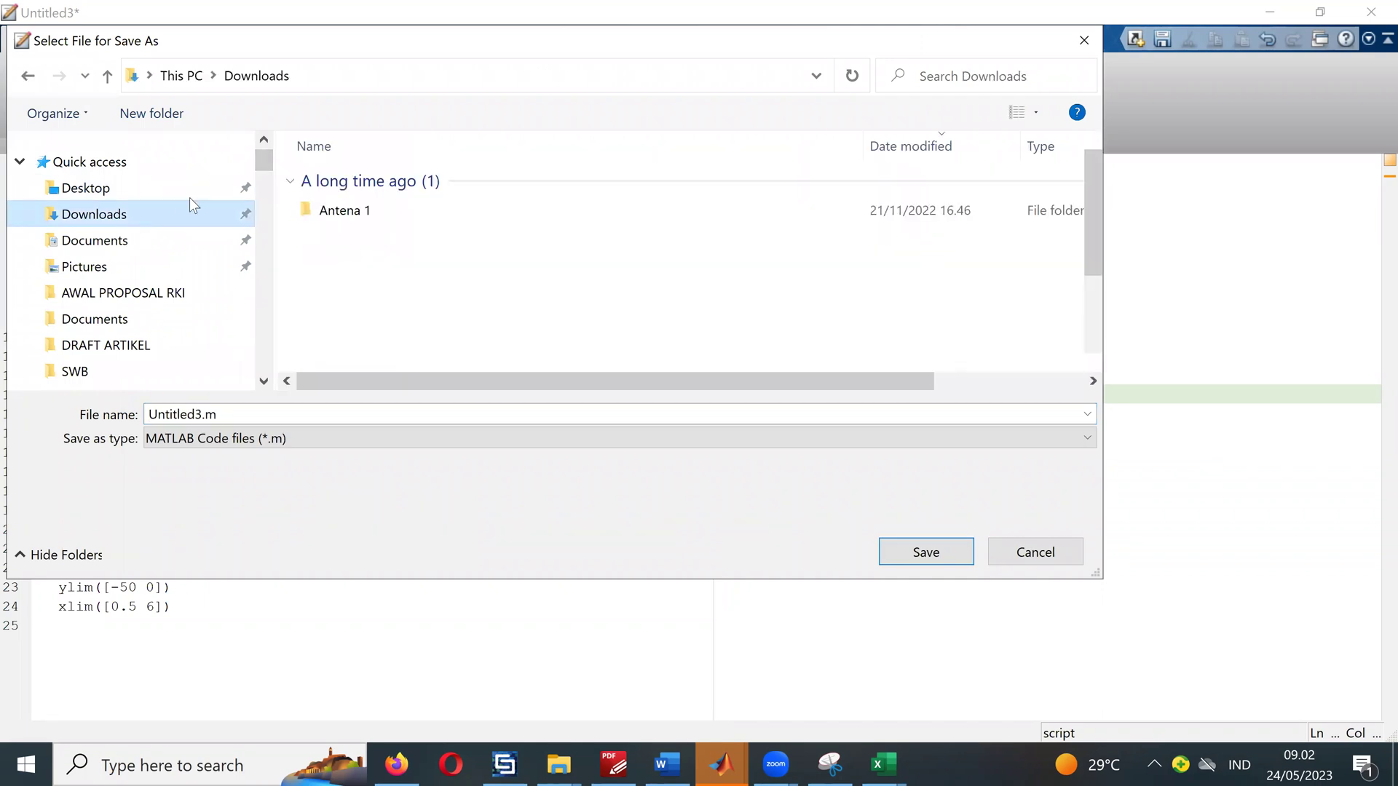
double_click(382, 209)
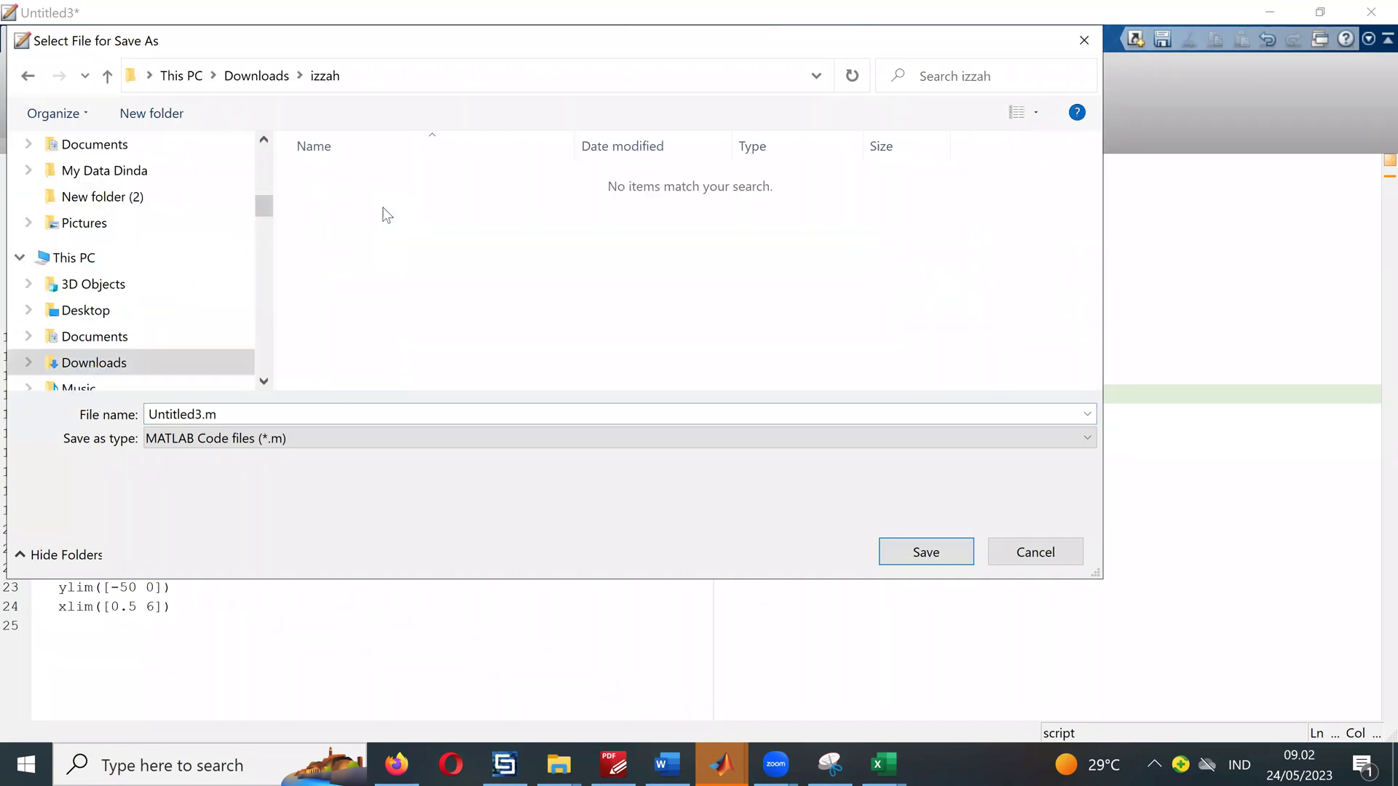
click(426, 412)
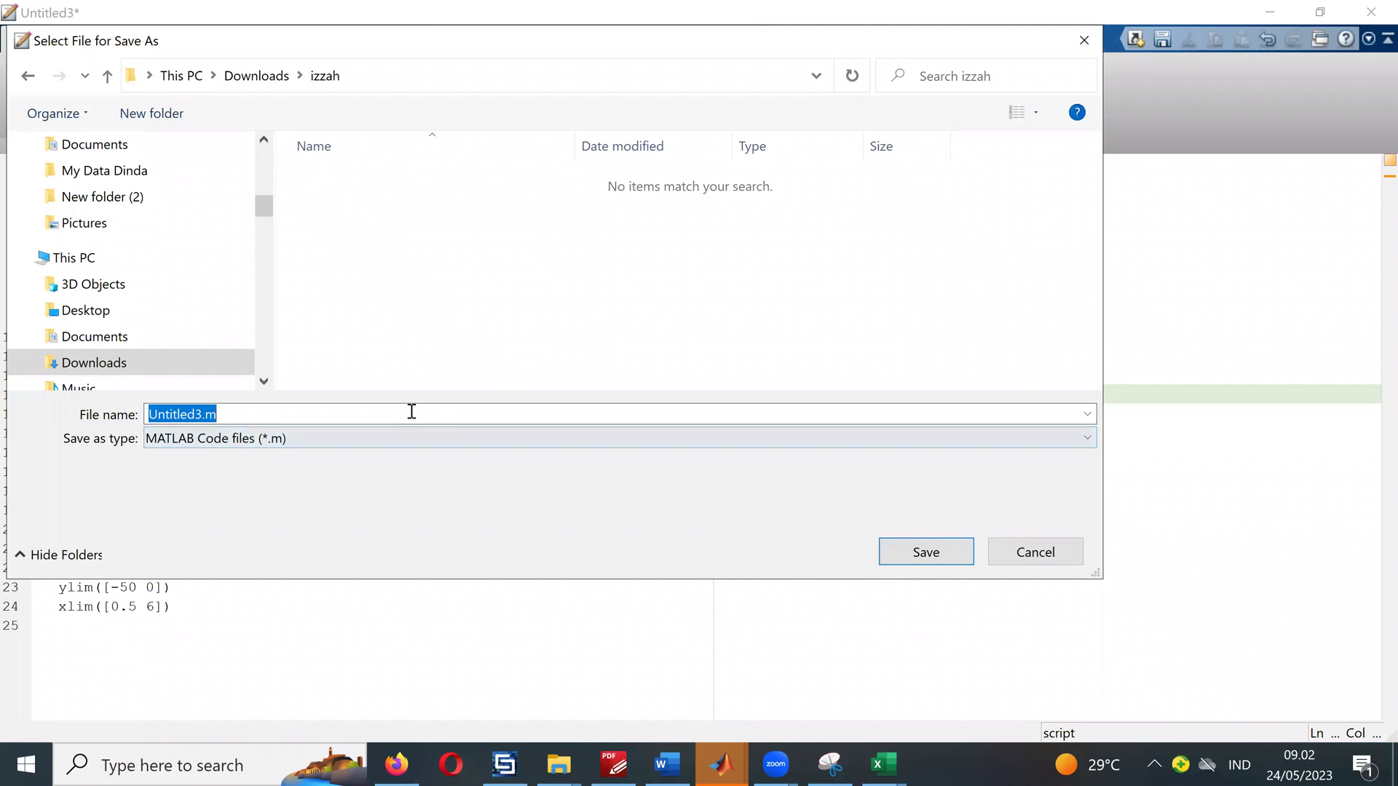
text(plotizza)
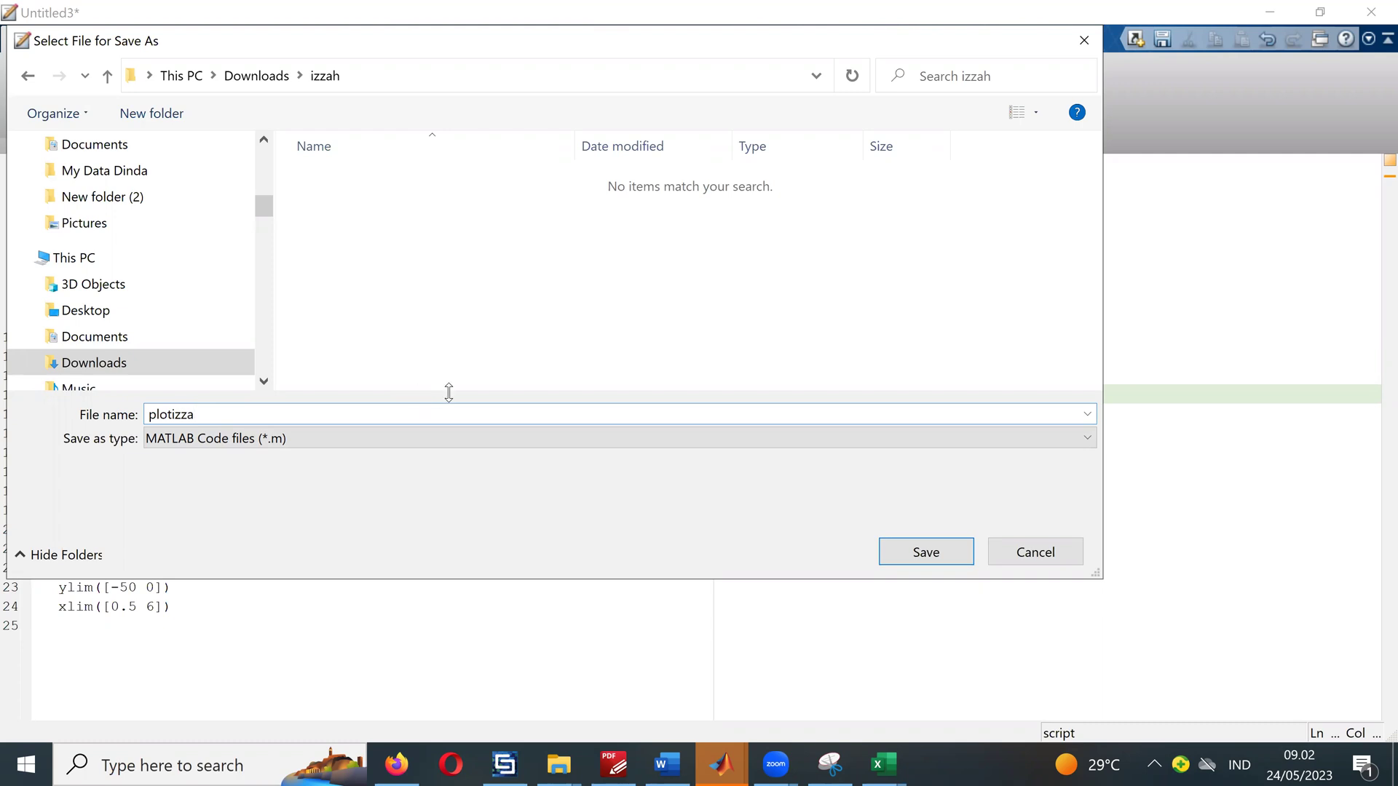
click(921, 543)
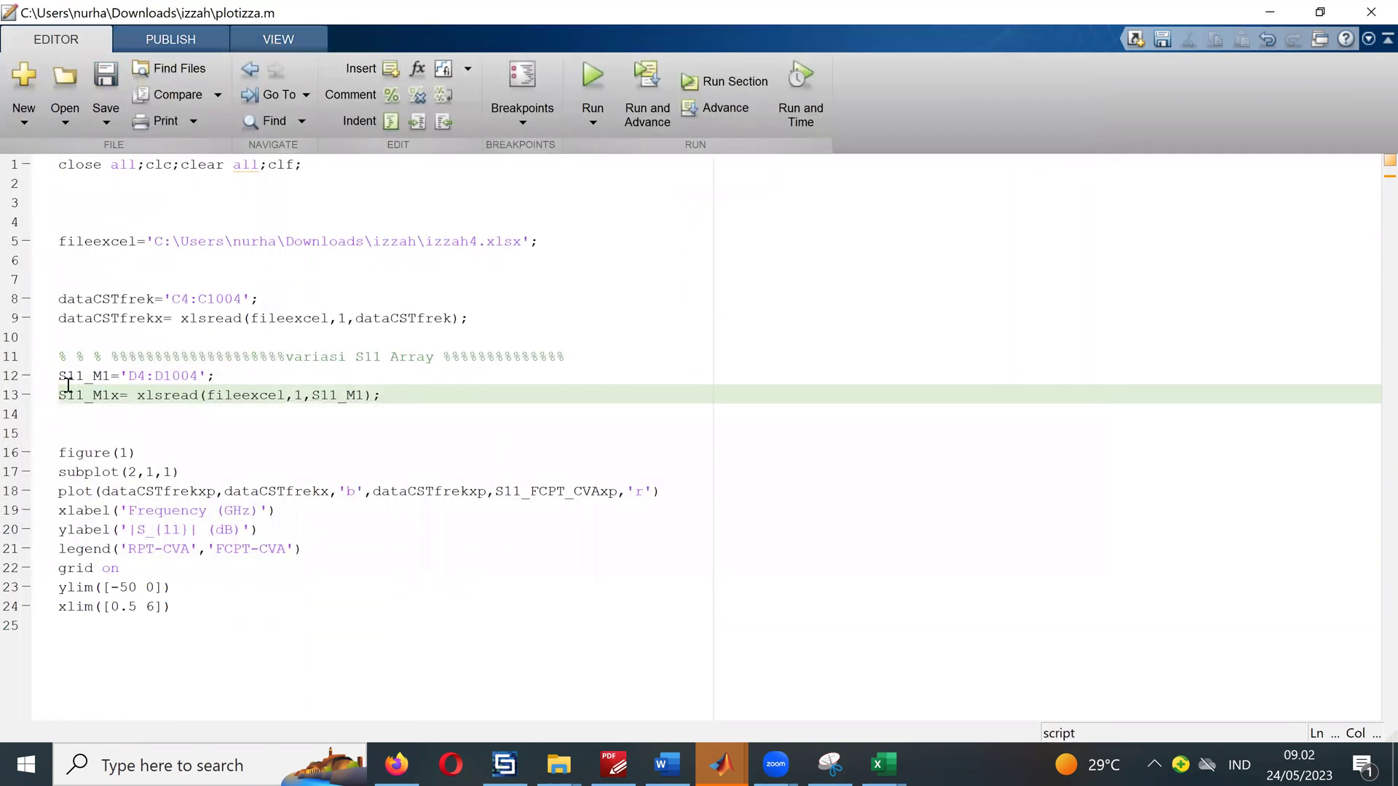
Step: Duplicate the S11_M1 range definition and its xlsread line directly below the originals
drag(63, 376, 399, 399)
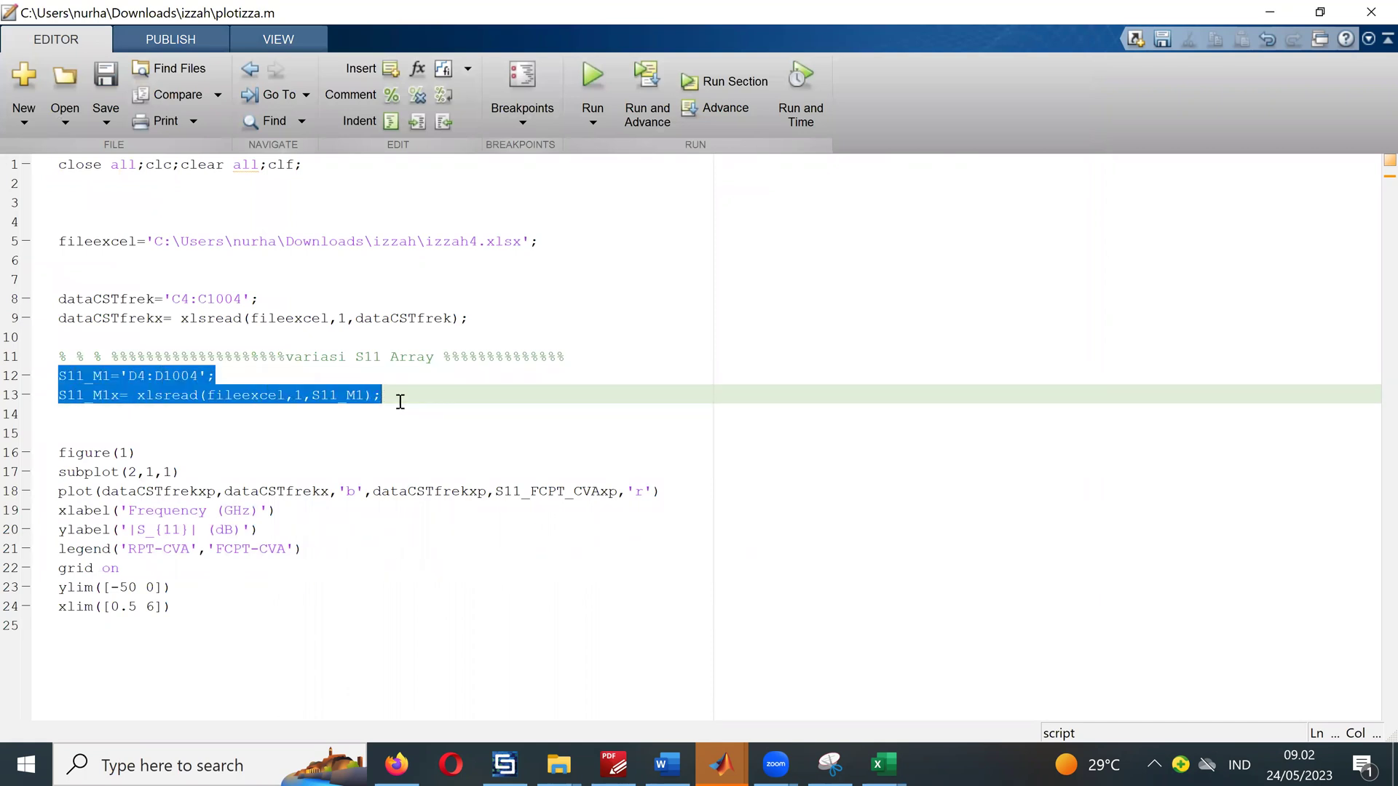
key(ctrl+c)
click(212, 419)
key(ctrl+v)
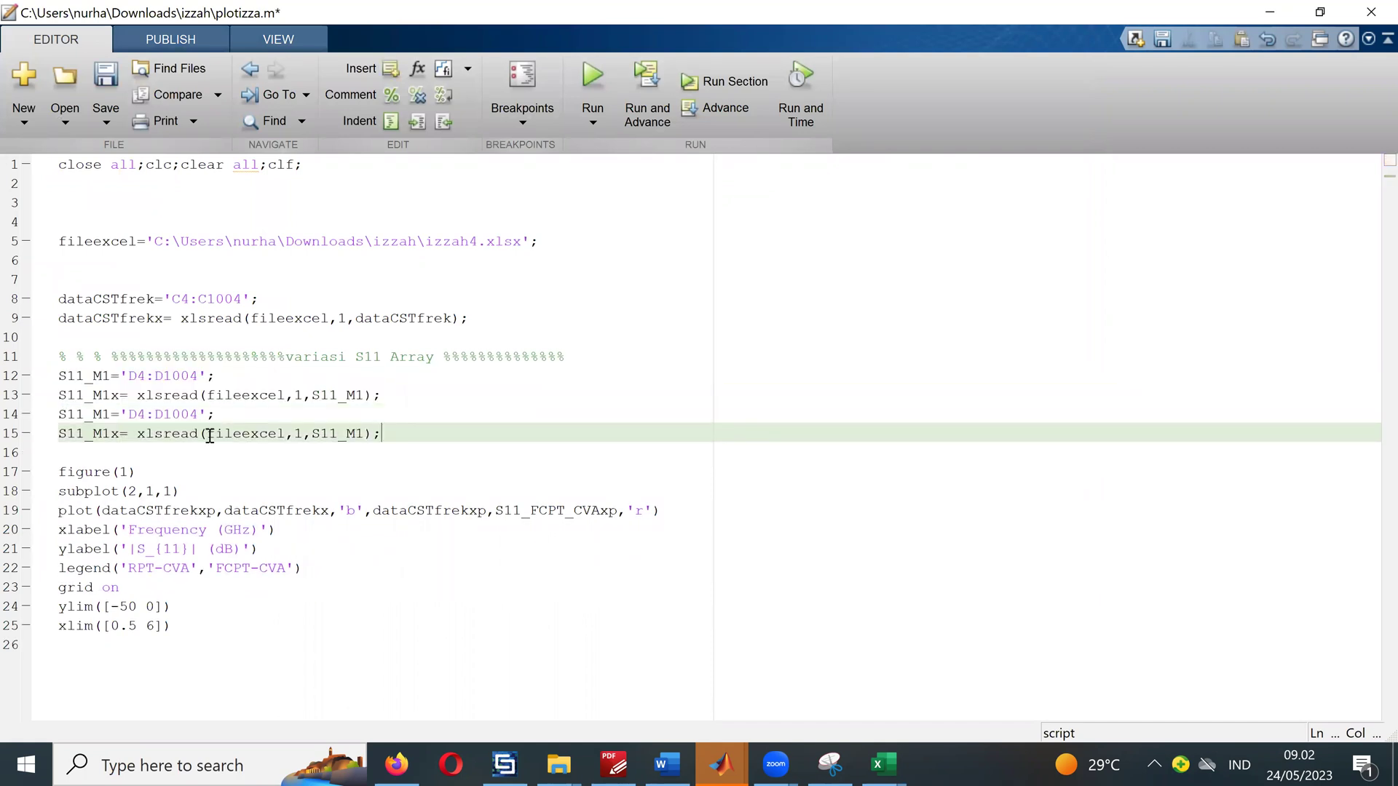
Step: Change the duplicated range definition to S11_M2='E4:E1004'
click(110, 415)
key(BackSpace)
text(2)
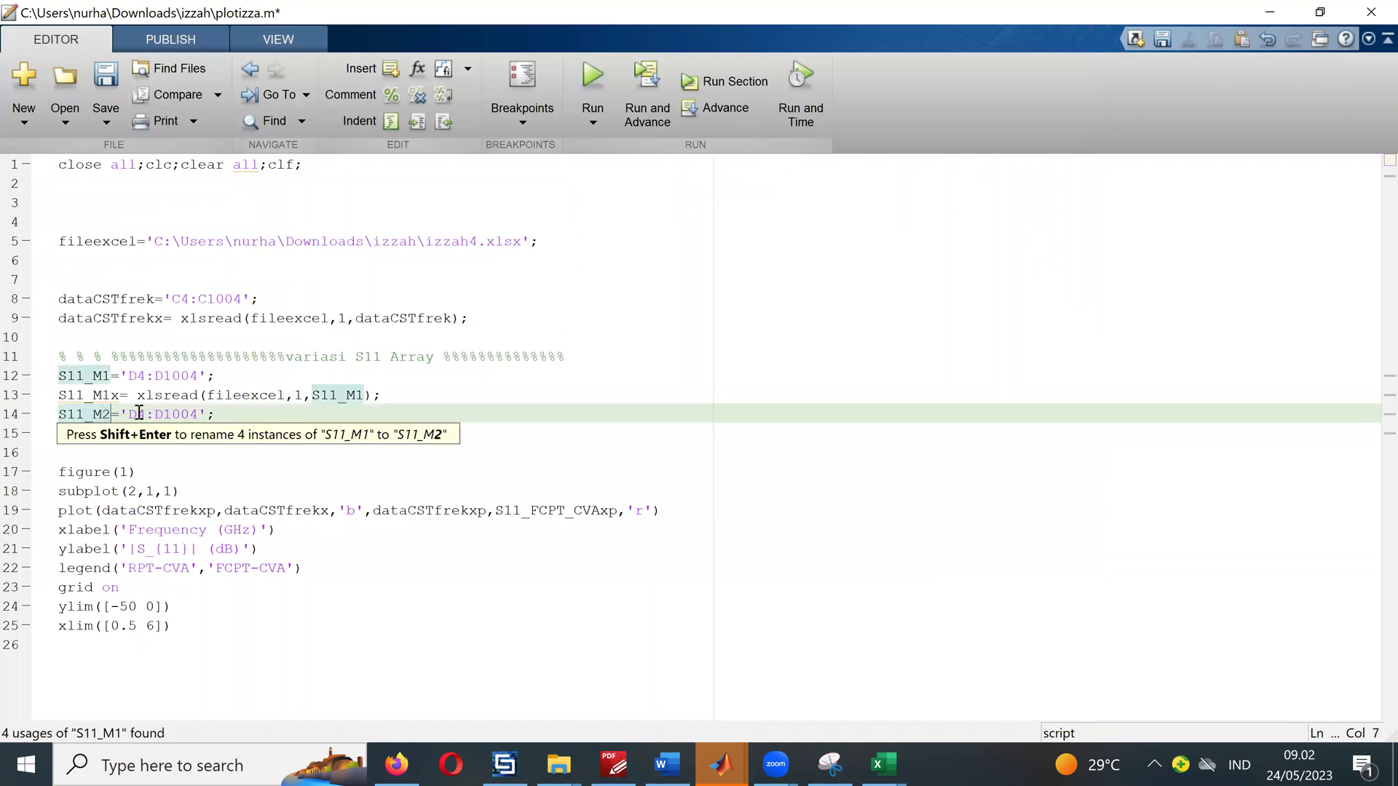
click(138, 413)
key(BackSpace)
text(E)
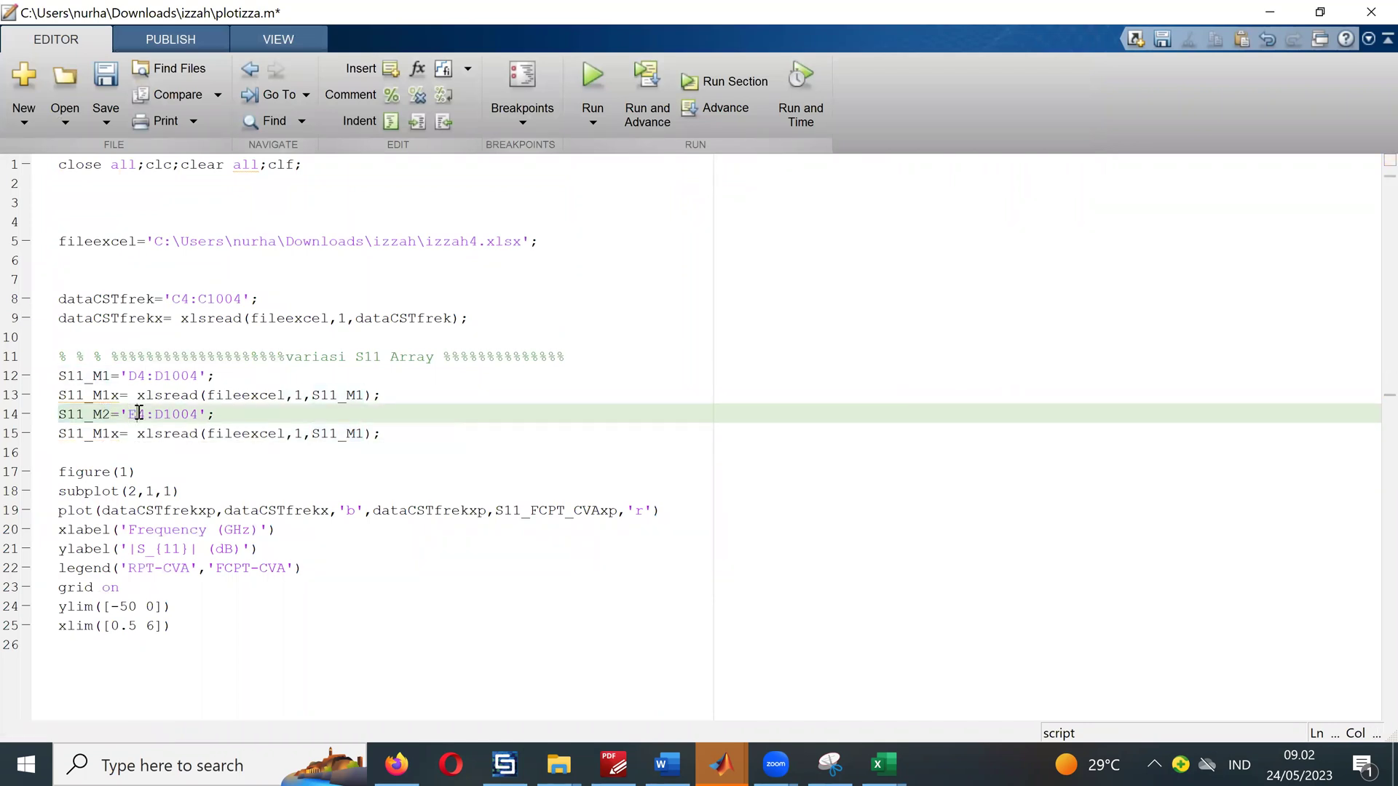
click(158, 414)
click(166, 415)
key(BackSpace)
text(E)
Step: Change the duplicated xlsread line so that S11_M2x reads the S11_M2 range
click(103, 433)
click(111, 433)
key(BackSpace)
text(2)
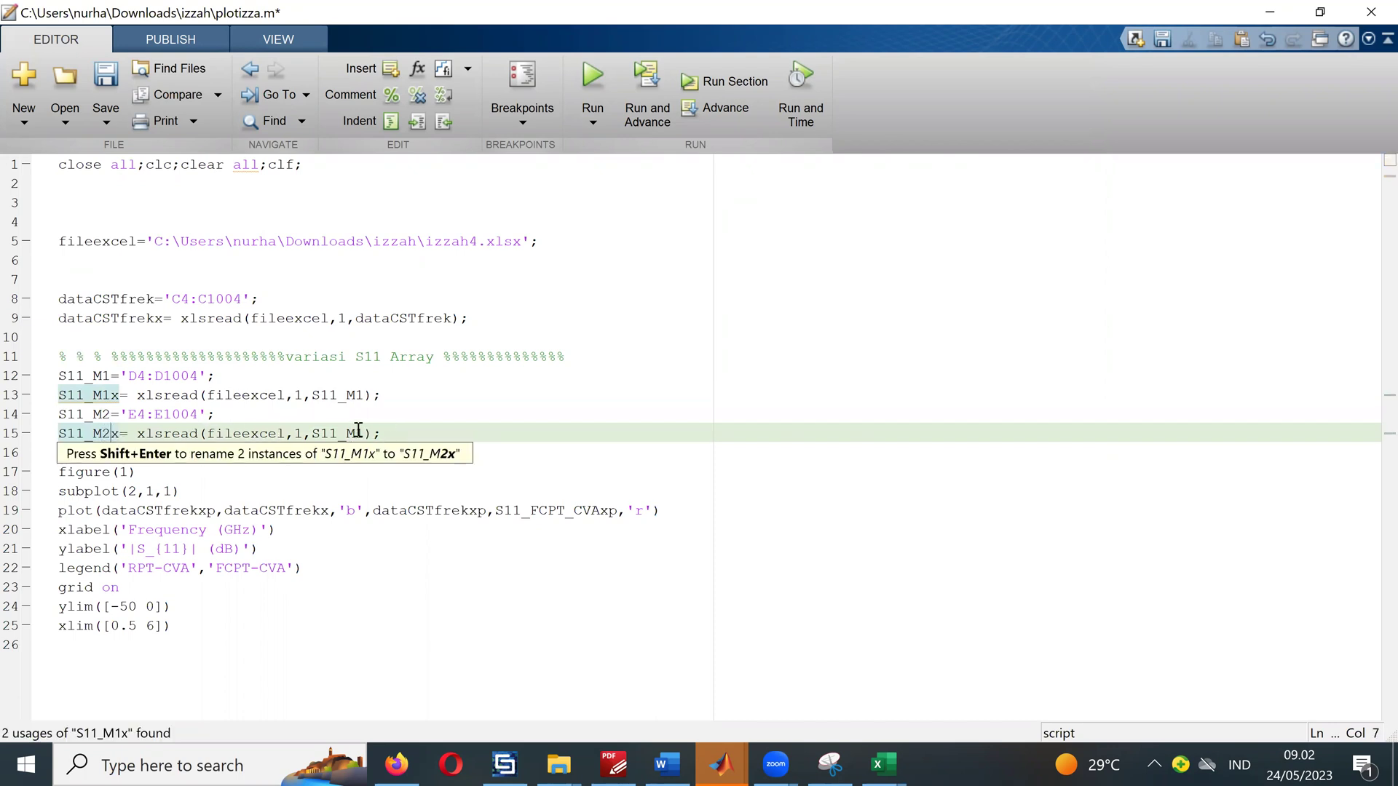
drag(359, 430, 366, 435)
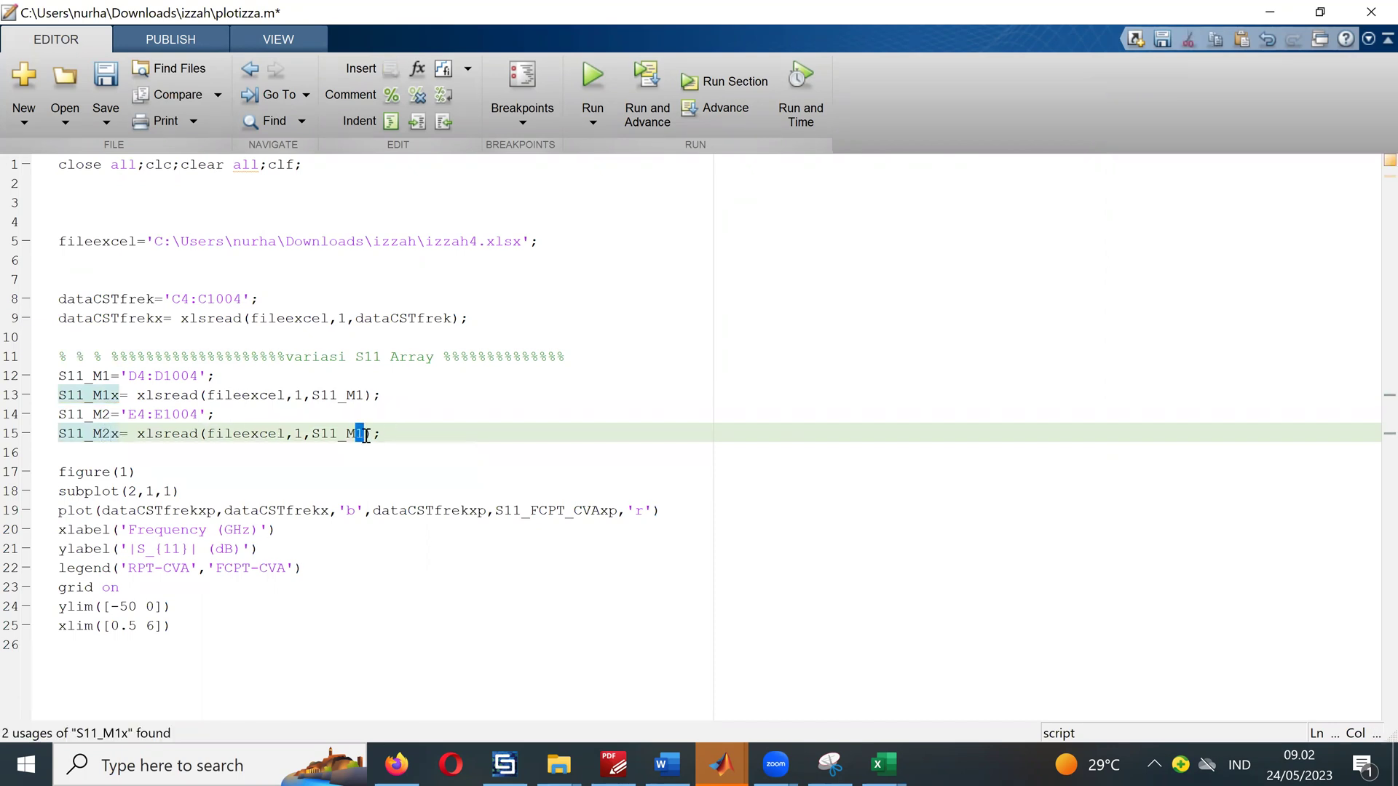
text(2)
click(406, 443)
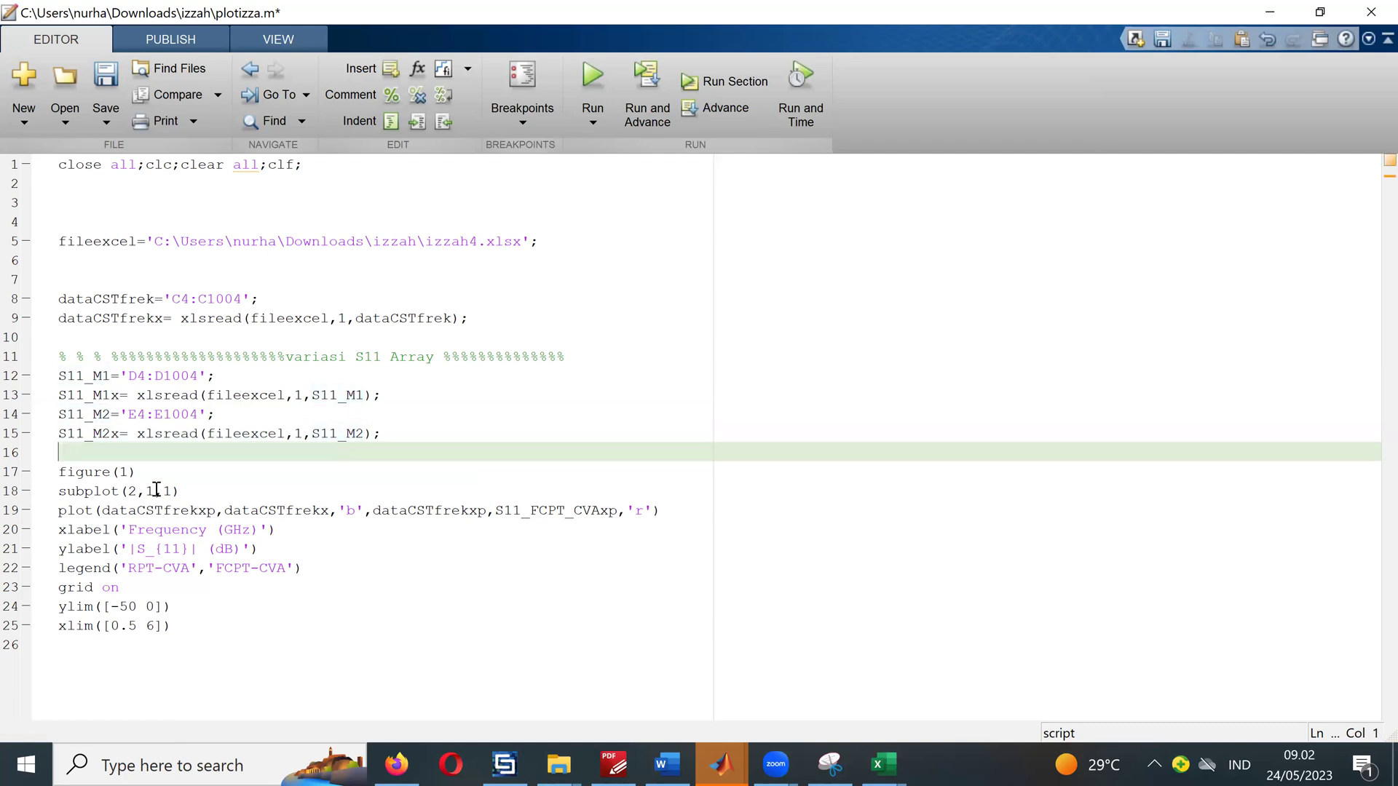
Step: Edit the plot command so the 'b' curve uses S11_M1x and the 'r' curve uses S11_M2x
mouse_move(228, 509)
click(435, 495)
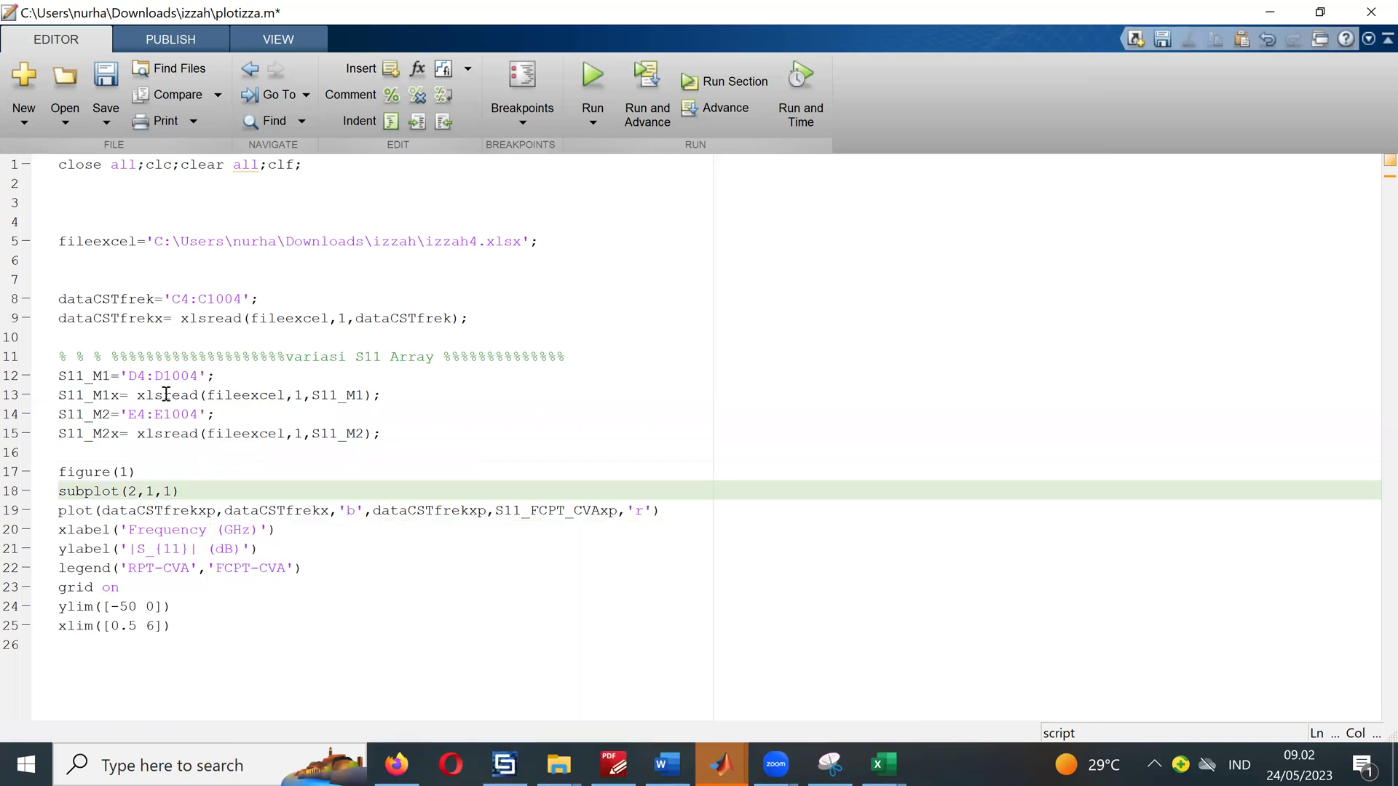
double_click(117, 399)
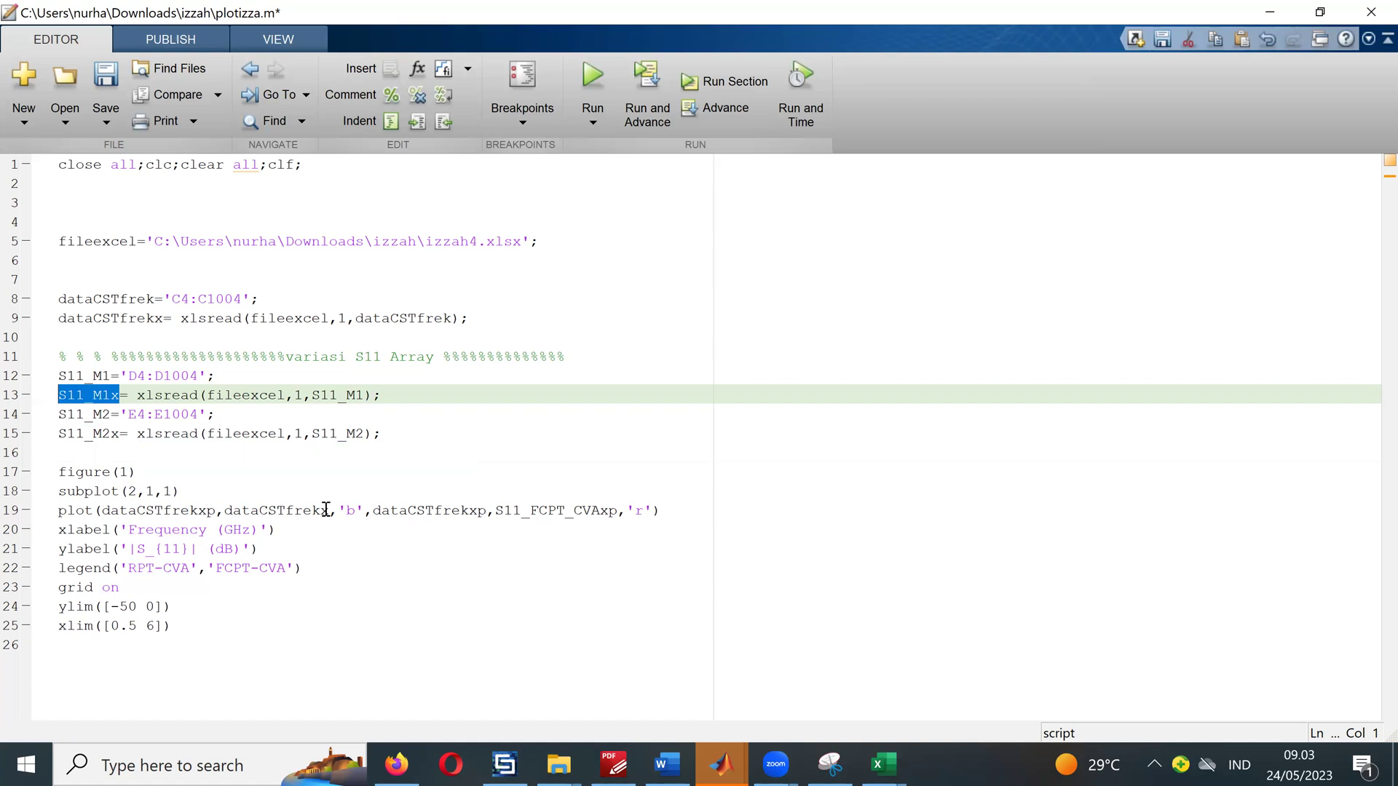
drag(334, 507, 228, 505)
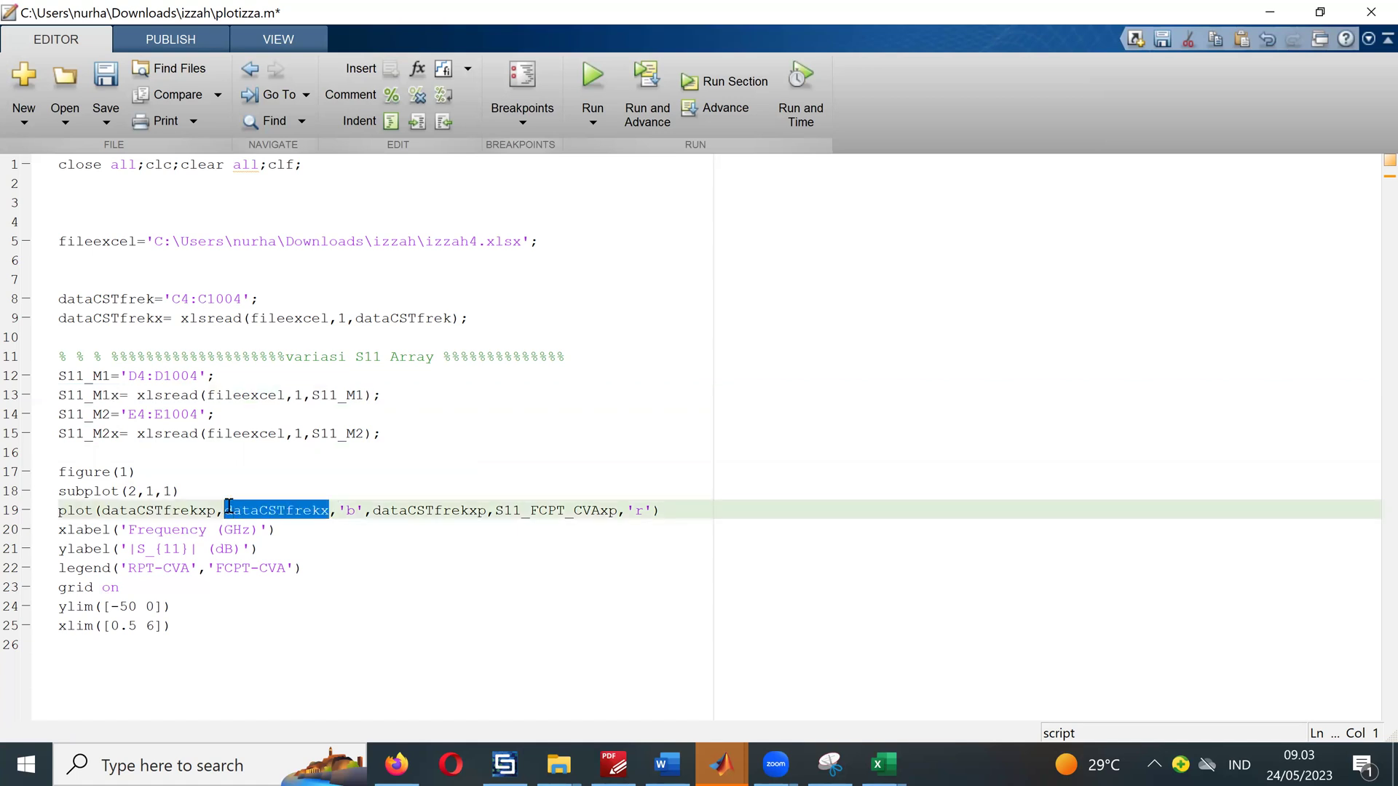
key(ctrl+v)
drag(573, 510, 473, 523)
key(ctrl+v)
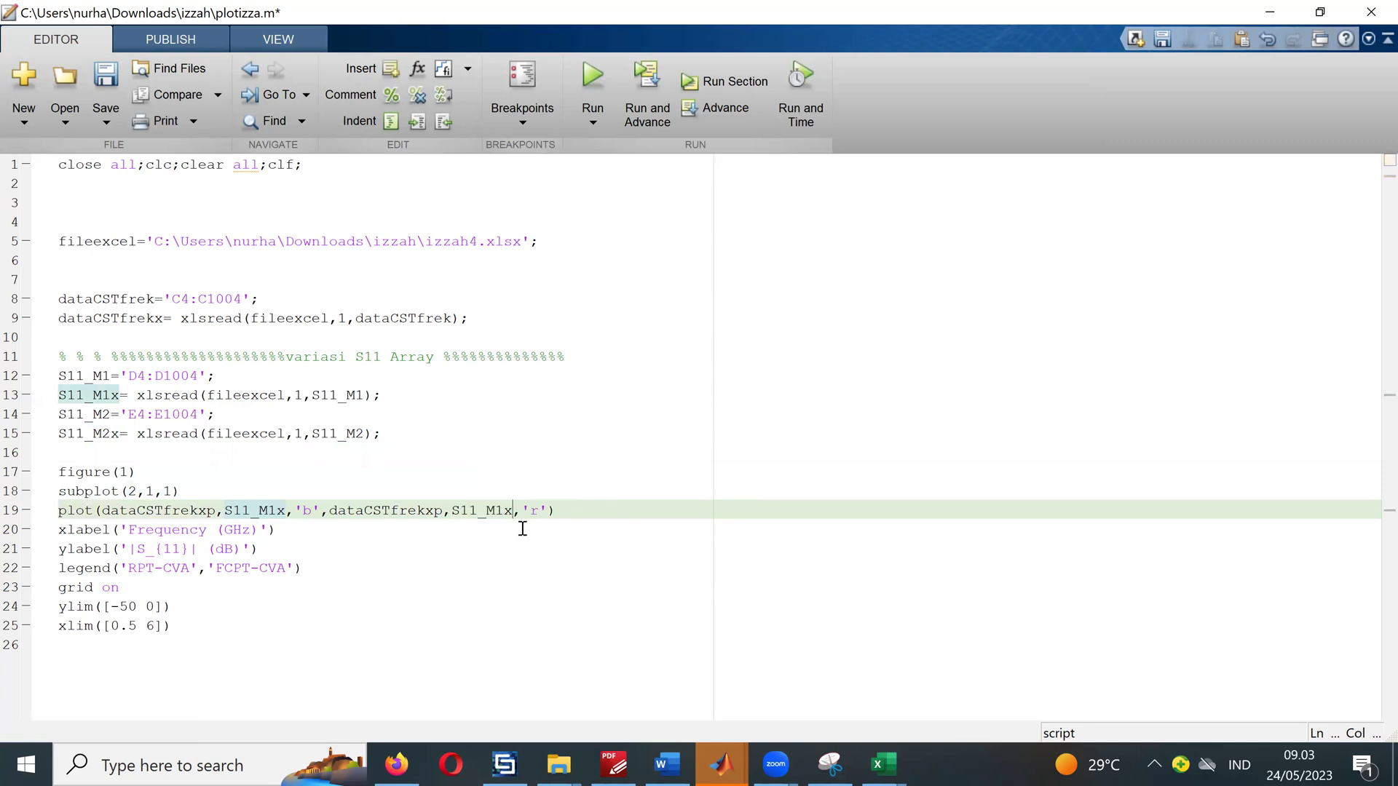
click(504, 512)
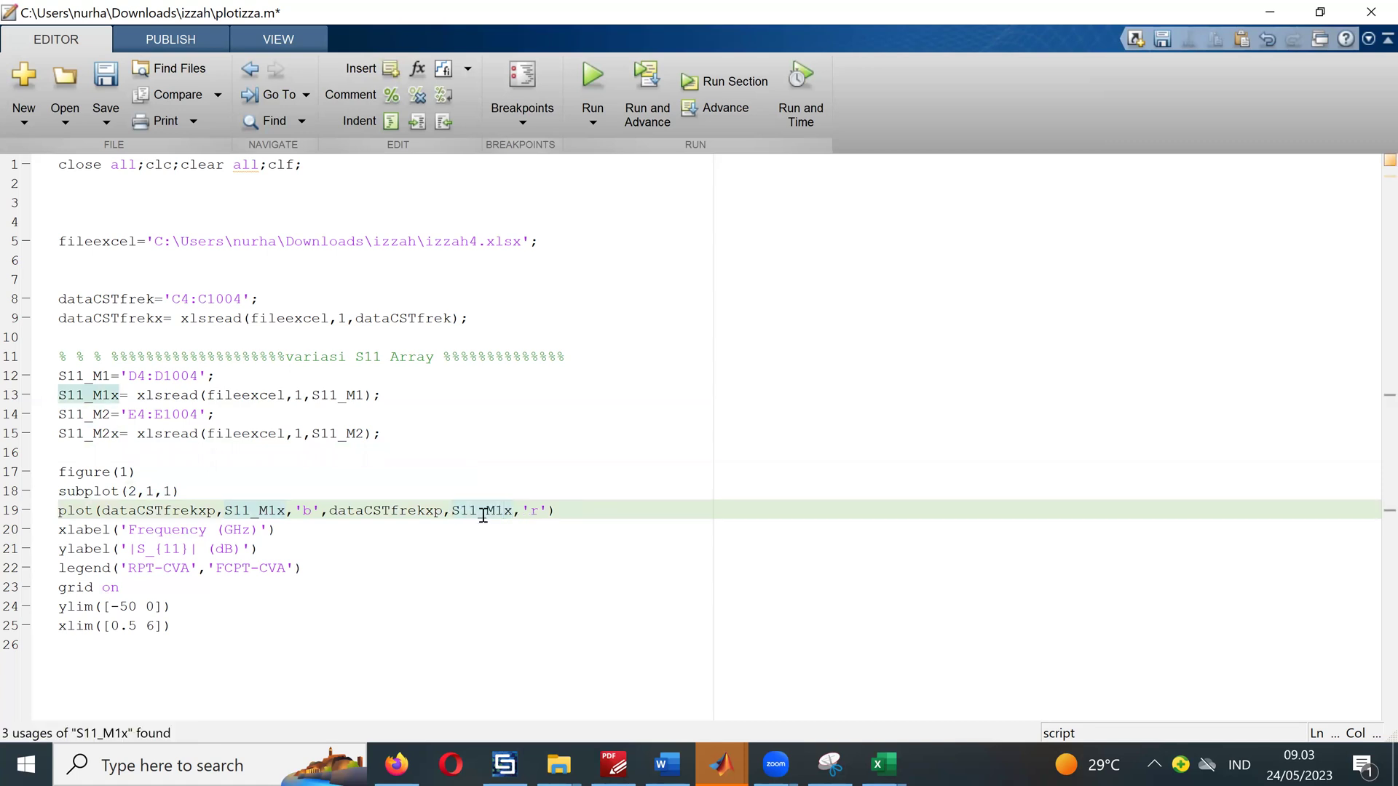
key(BackSpace)
text(2)
click(566, 444)
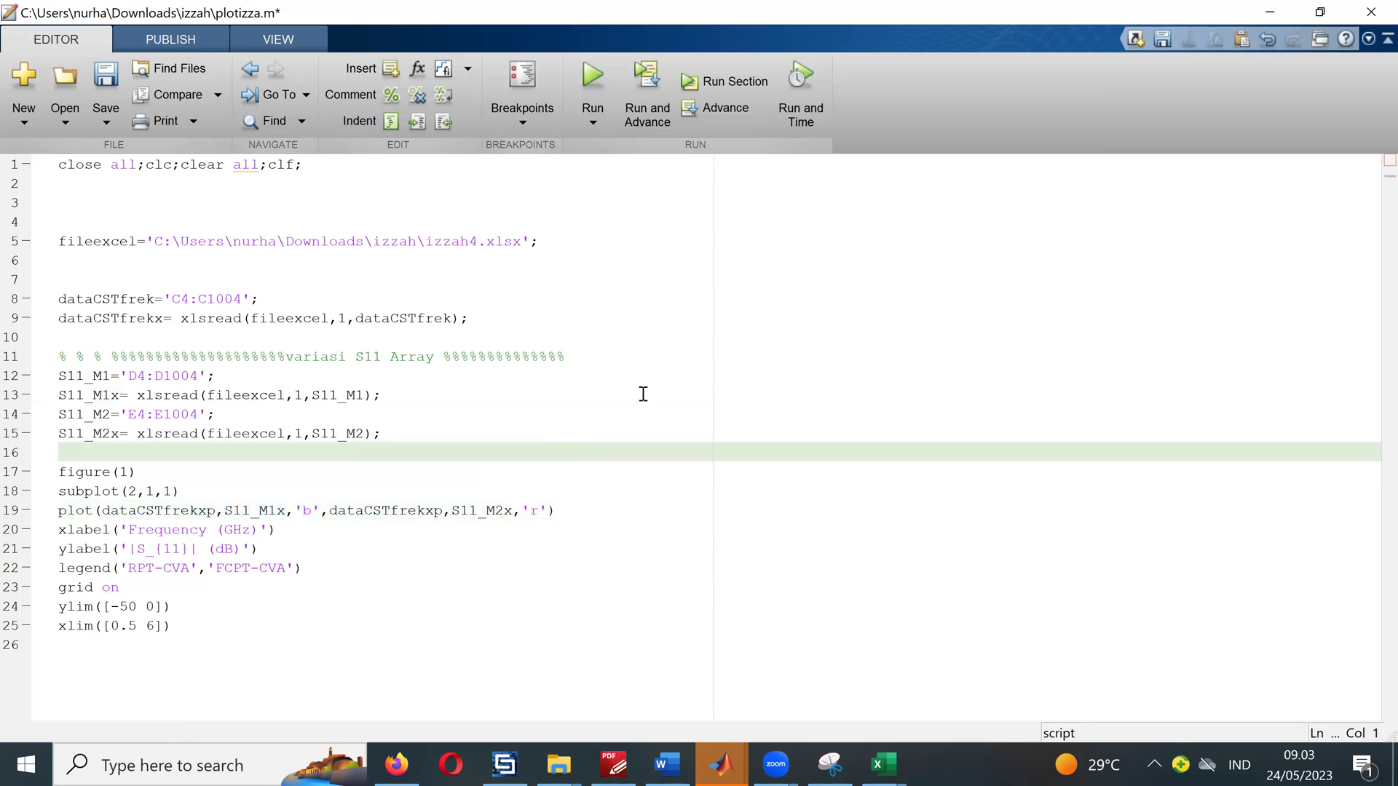
Step: Run the plotizza script, check its output in the Command Window, and jump to the script line named in the error
click(592, 76)
click(606, 425)
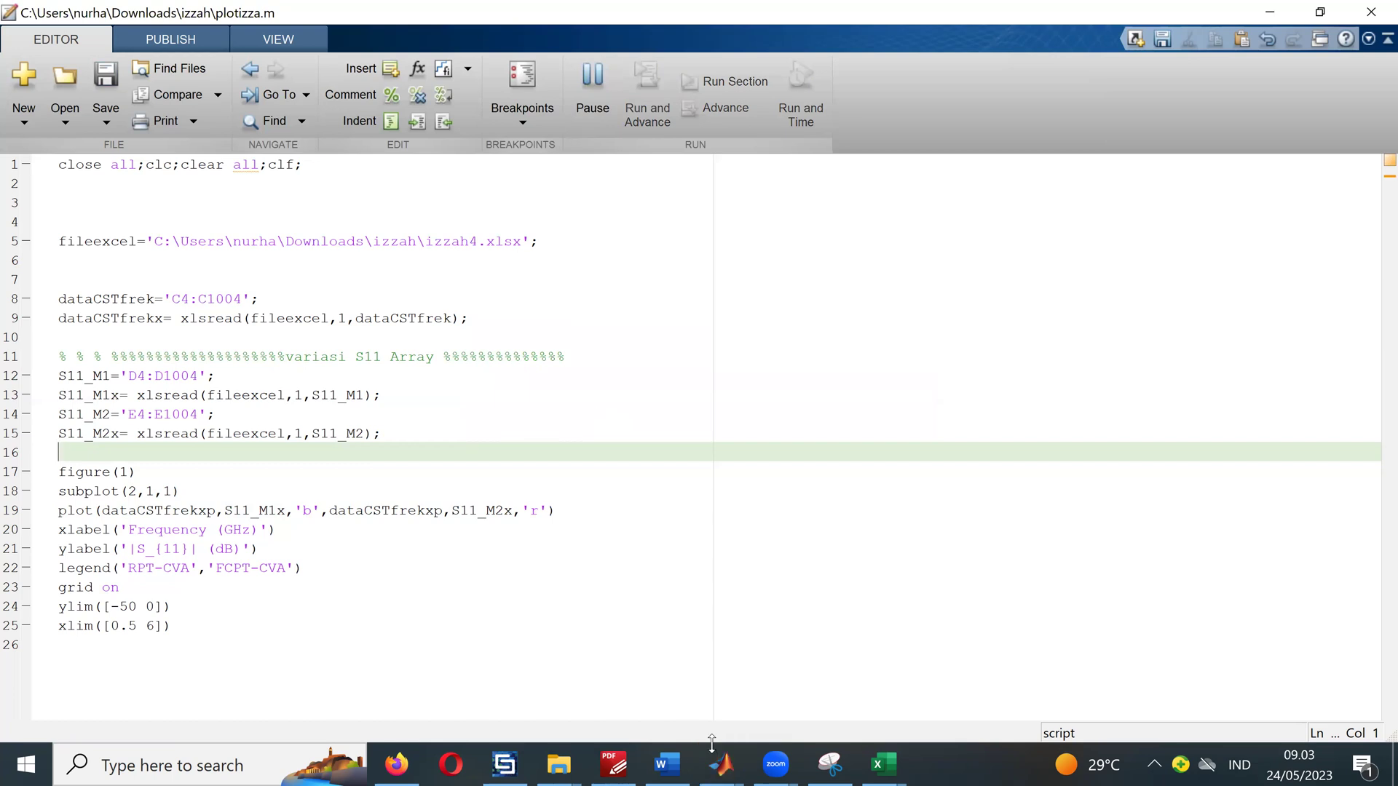
mouse_move(720, 761)
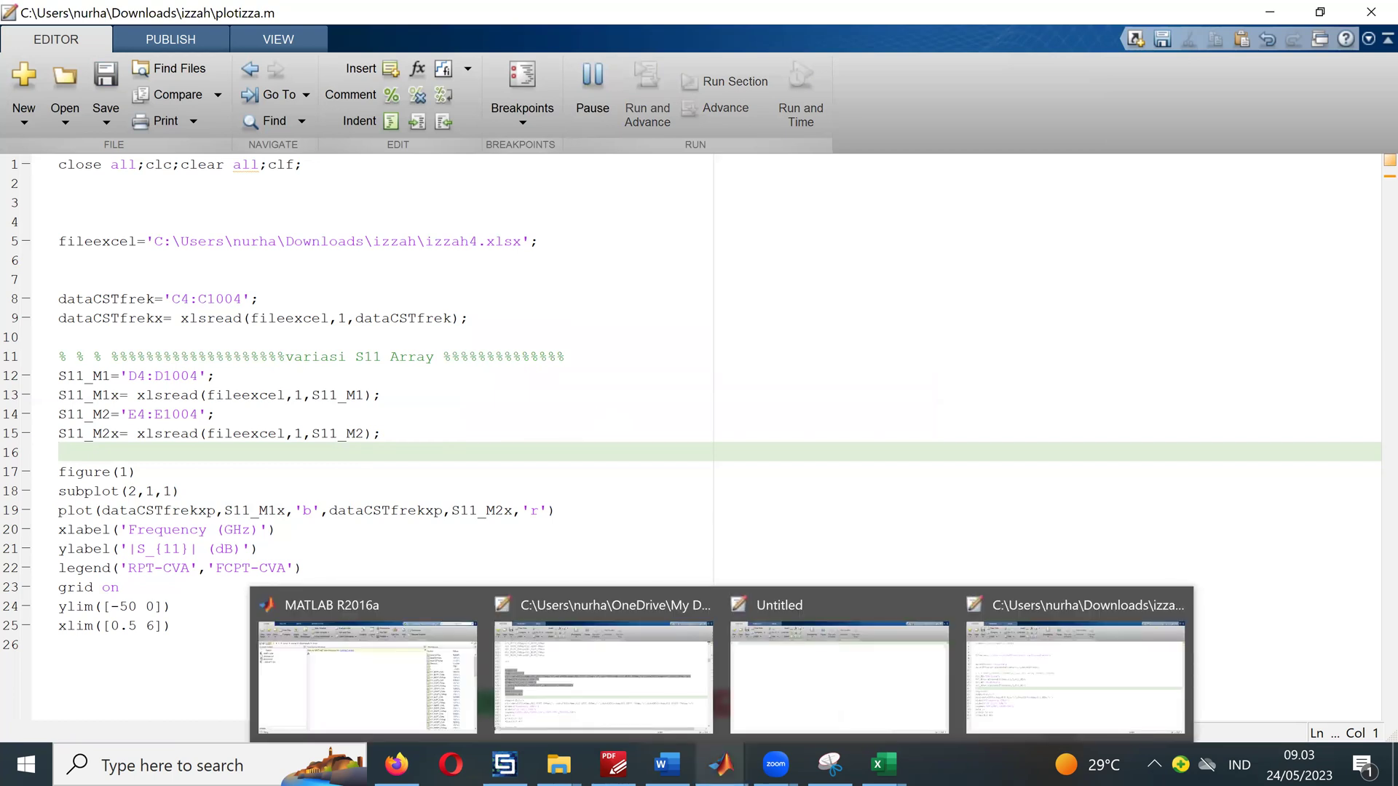
click(406, 689)
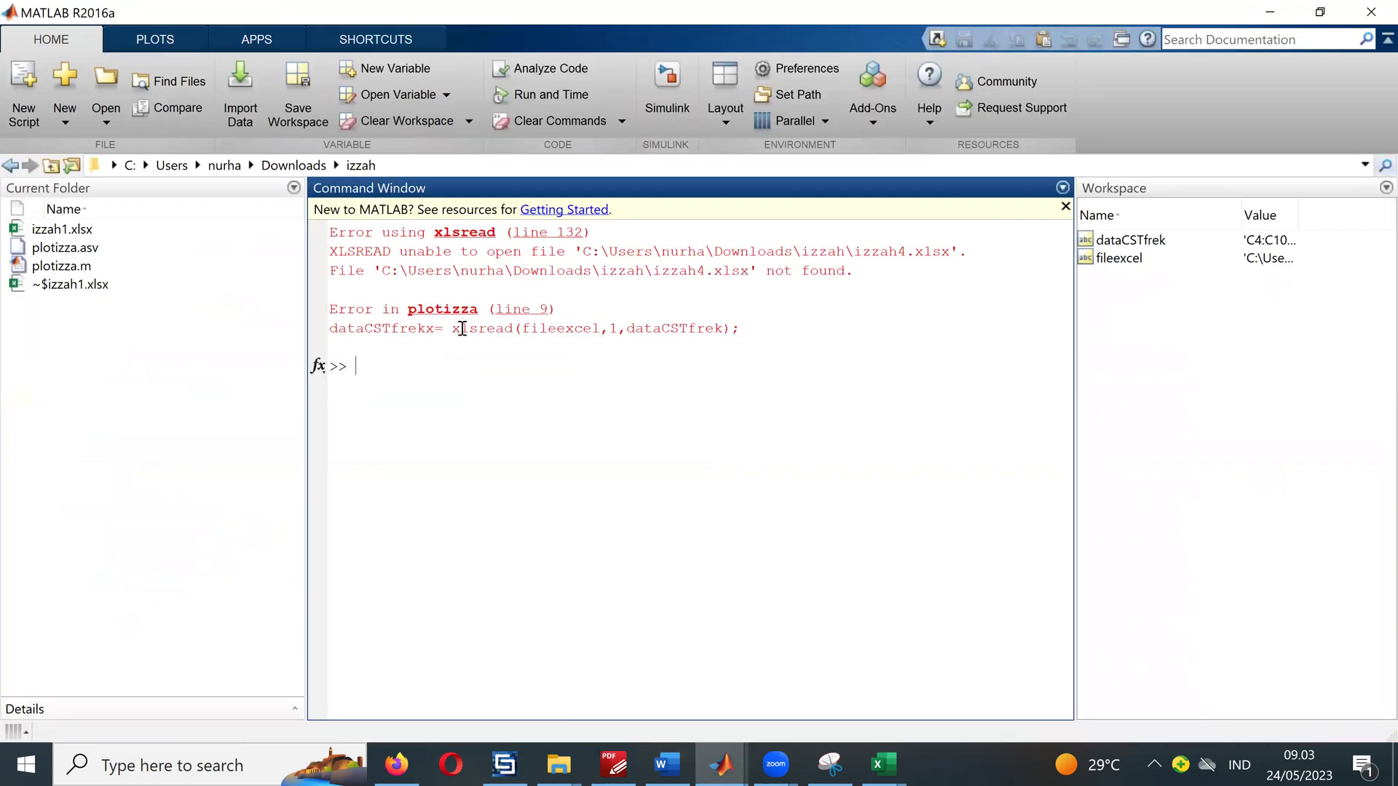
click(522, 311)
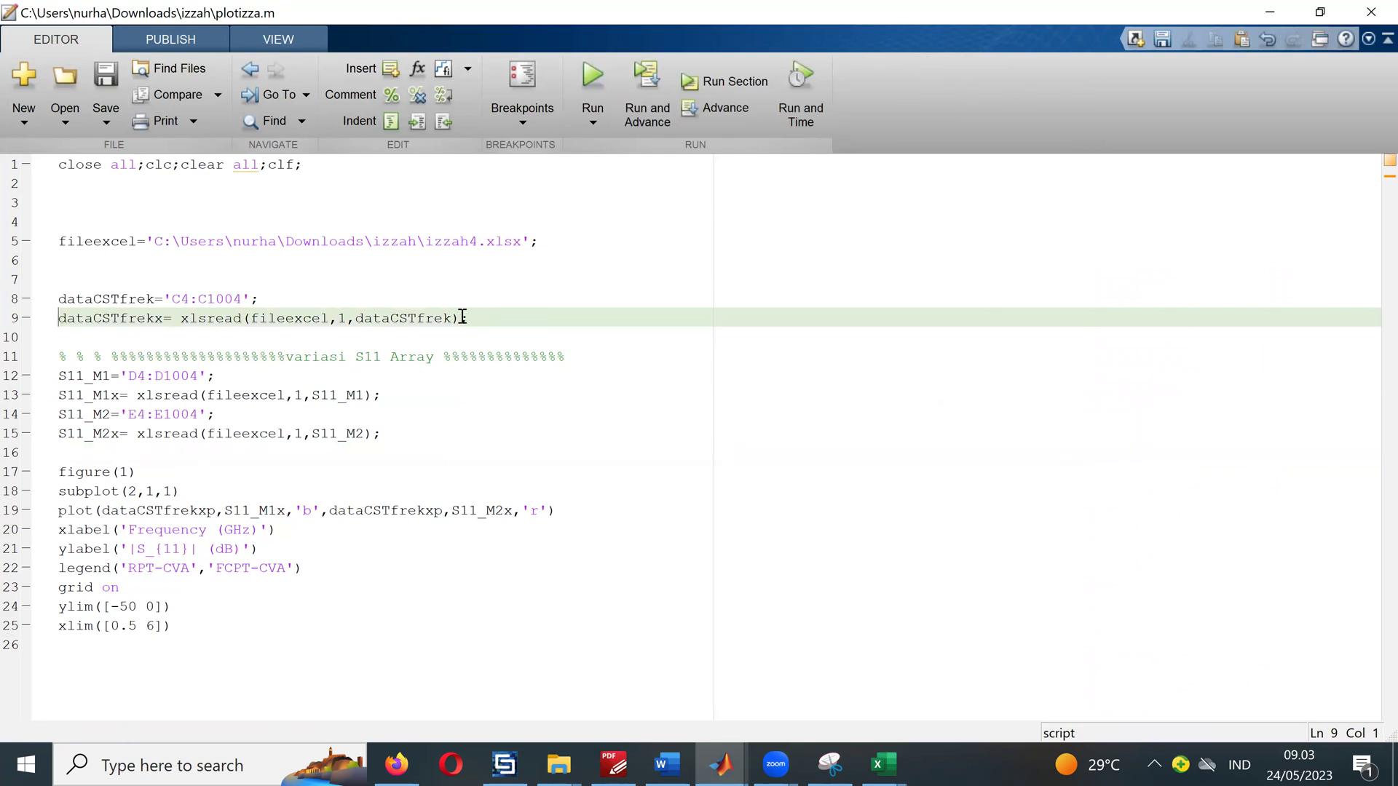
Step: Switch to the izzah1.xlsx workbook in Excel, check where the frequency column's data begins, and save the workbook
click(263, 298)
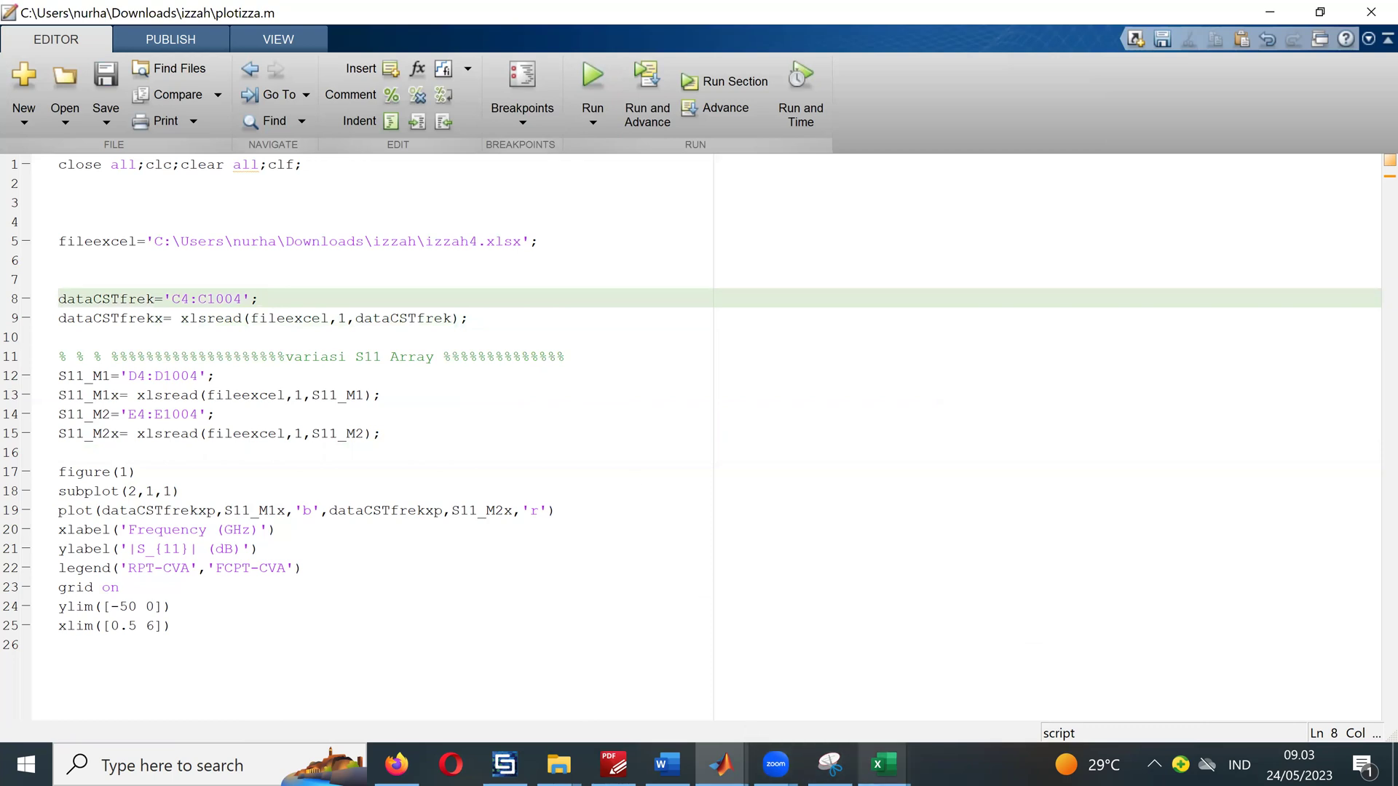
click(883, 764)
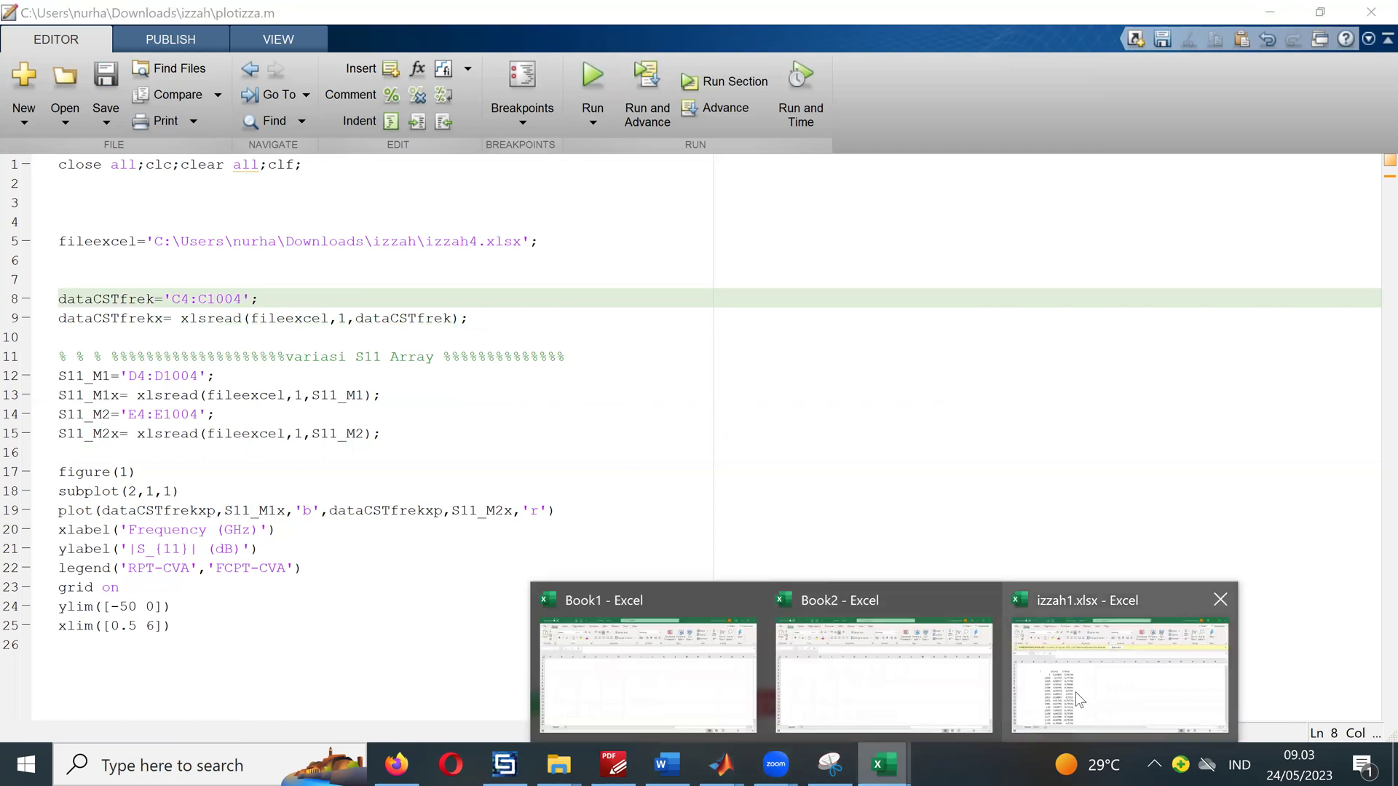
click(1077, 692)
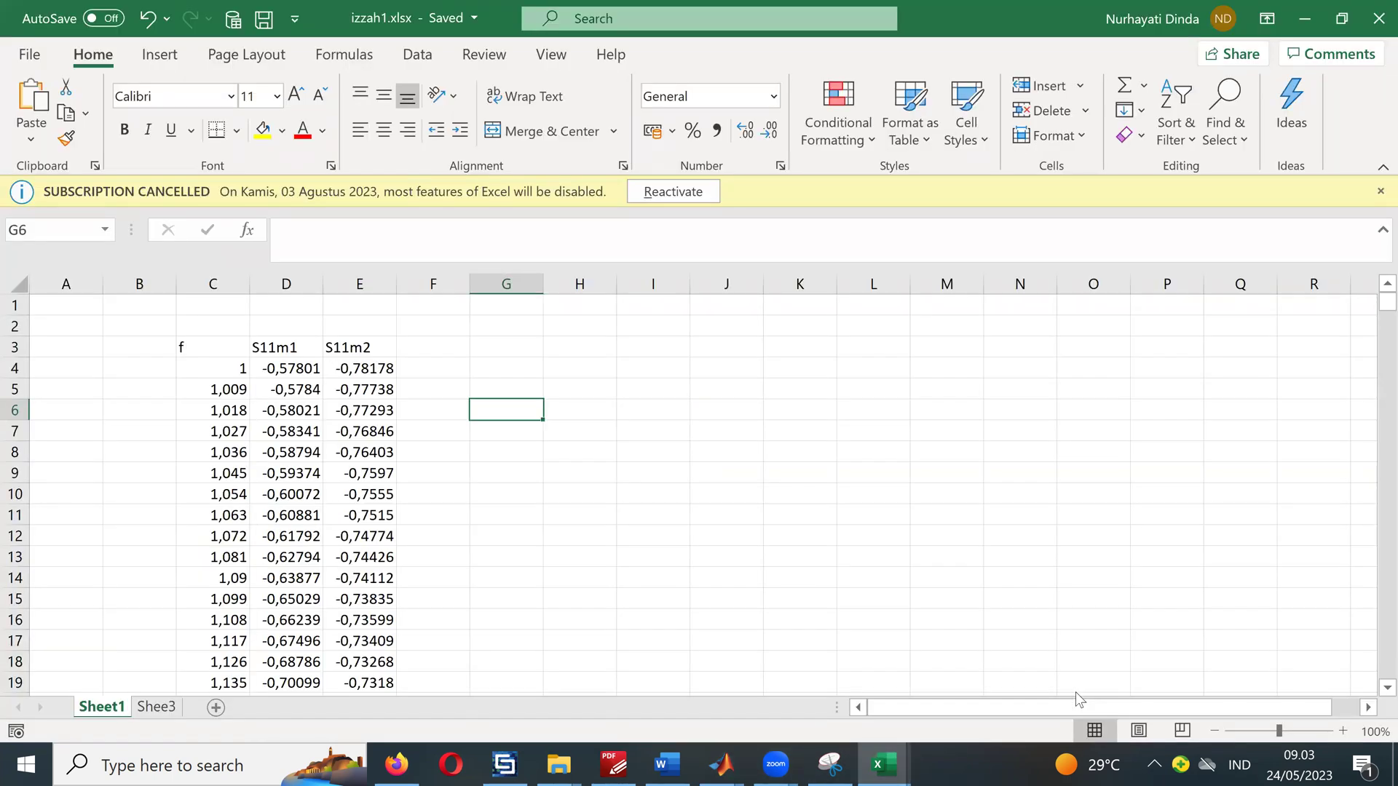
click(224, 368)
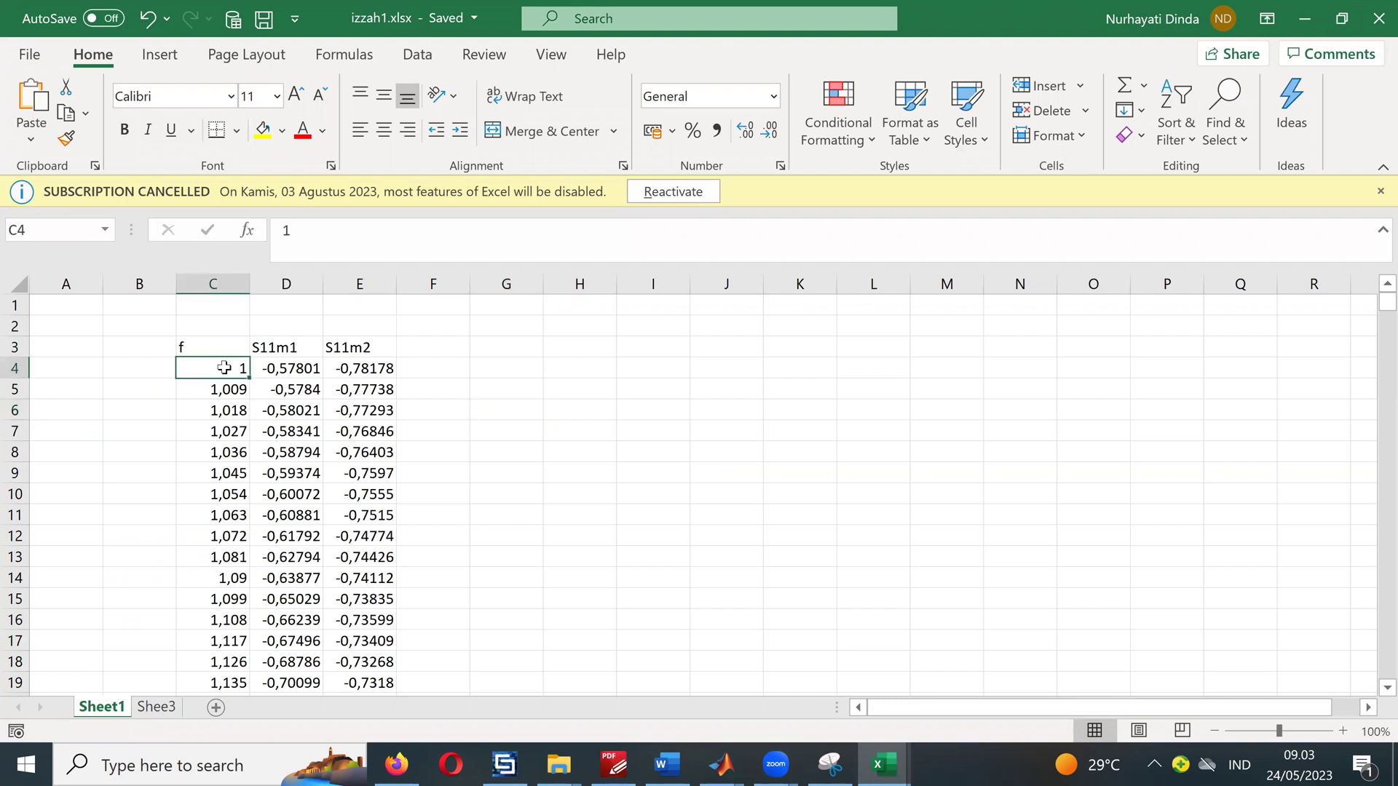
click(265, 20)
click(733, 386)
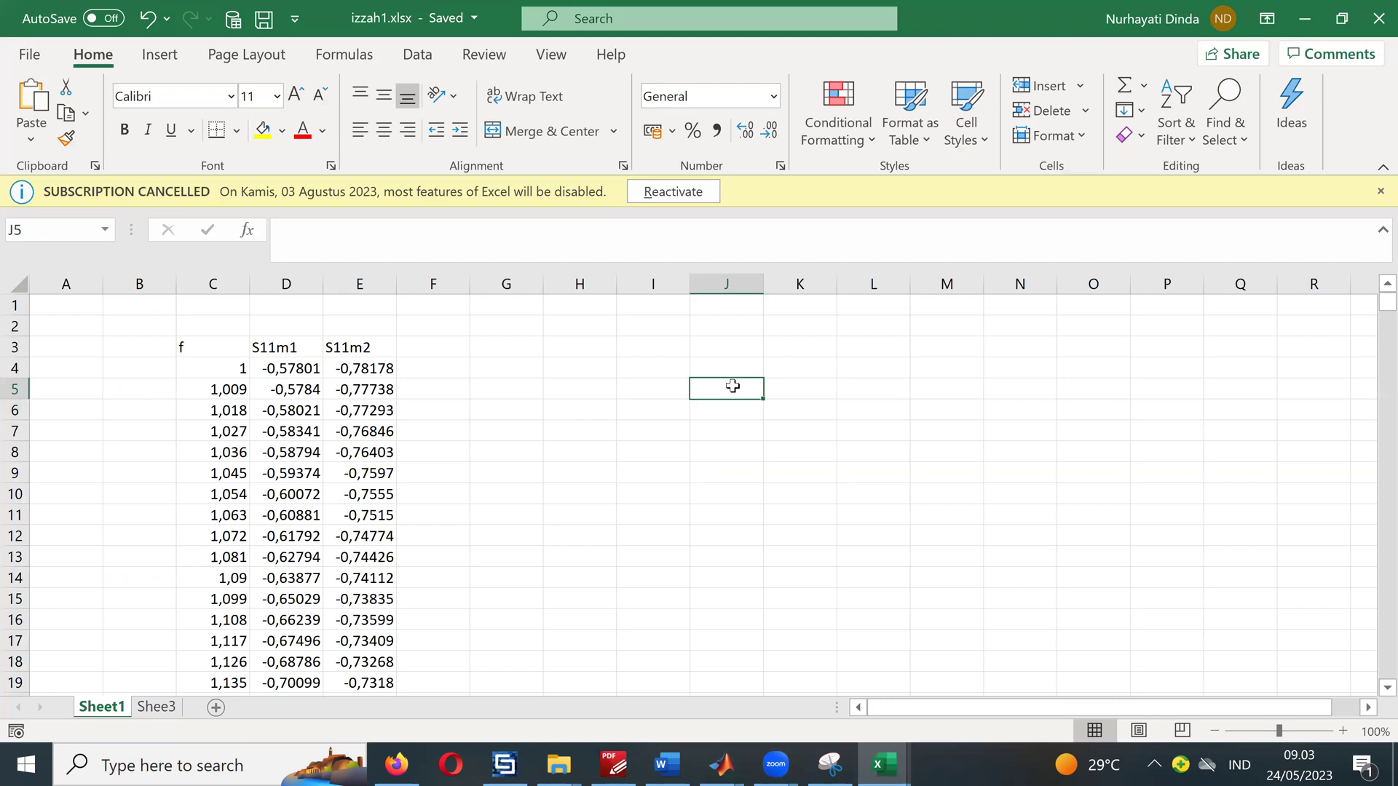
click(537, 354)
click(220, 350)
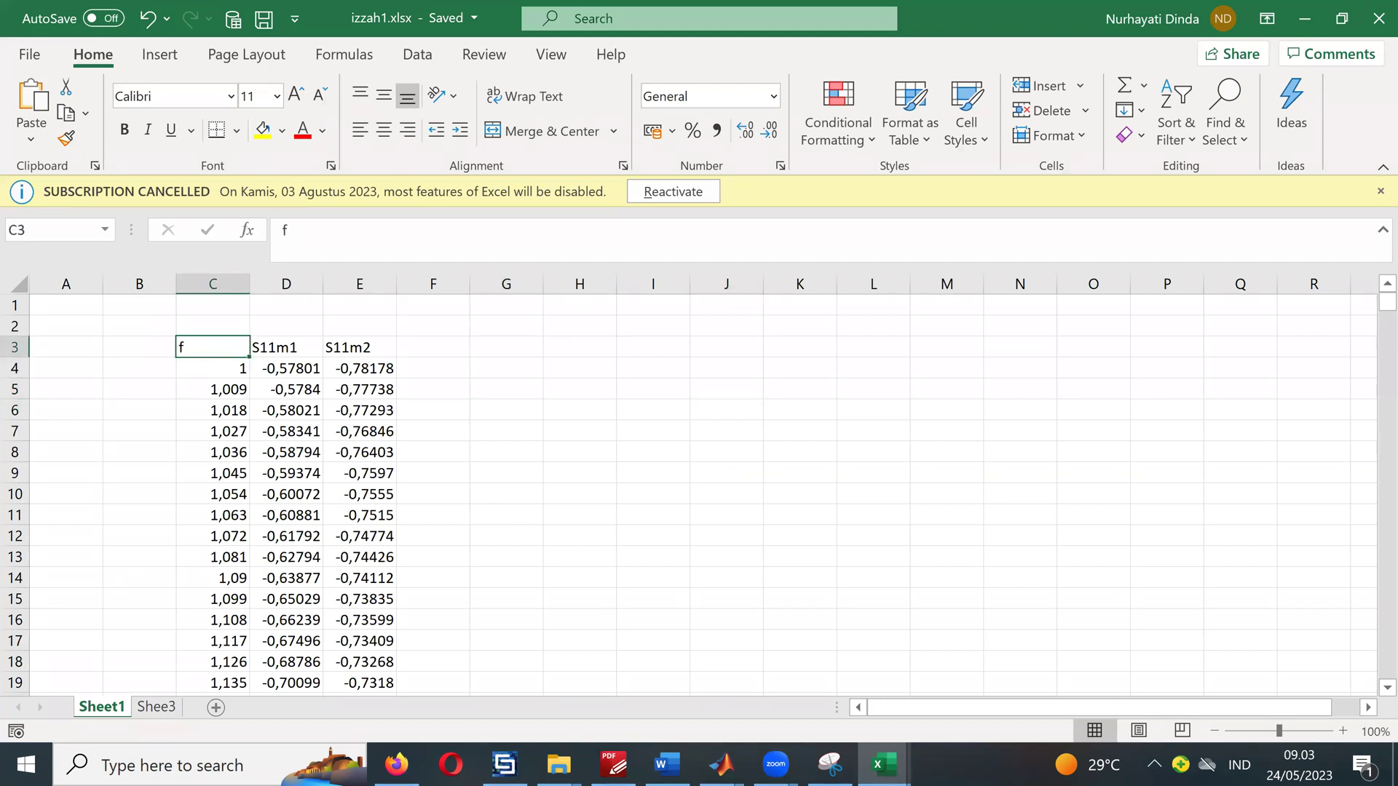
Step: Return to the plotizza script in MATLAB, change the file name in the fileexcel path to izzah1.xlsx, and save the script
click(721, 765)
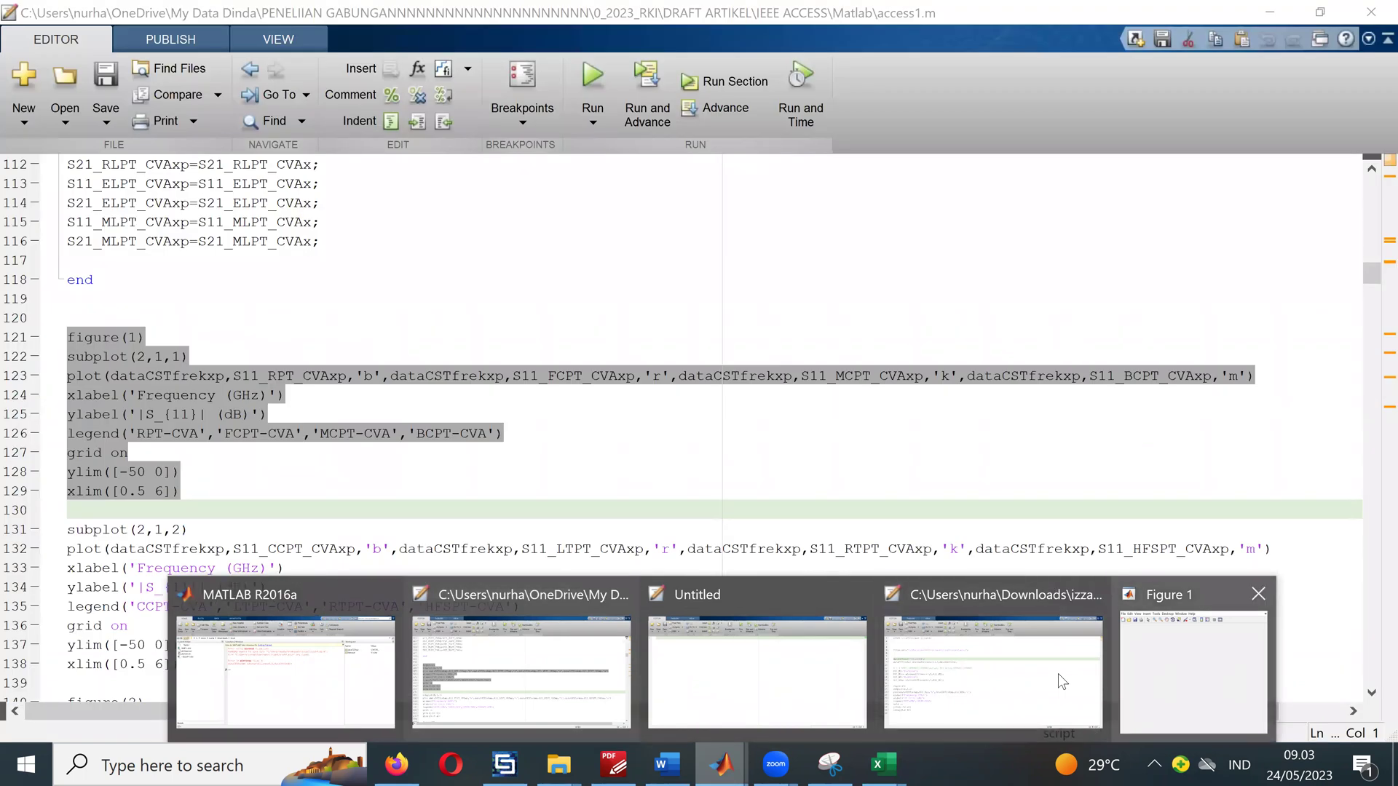
click(1059, 674)
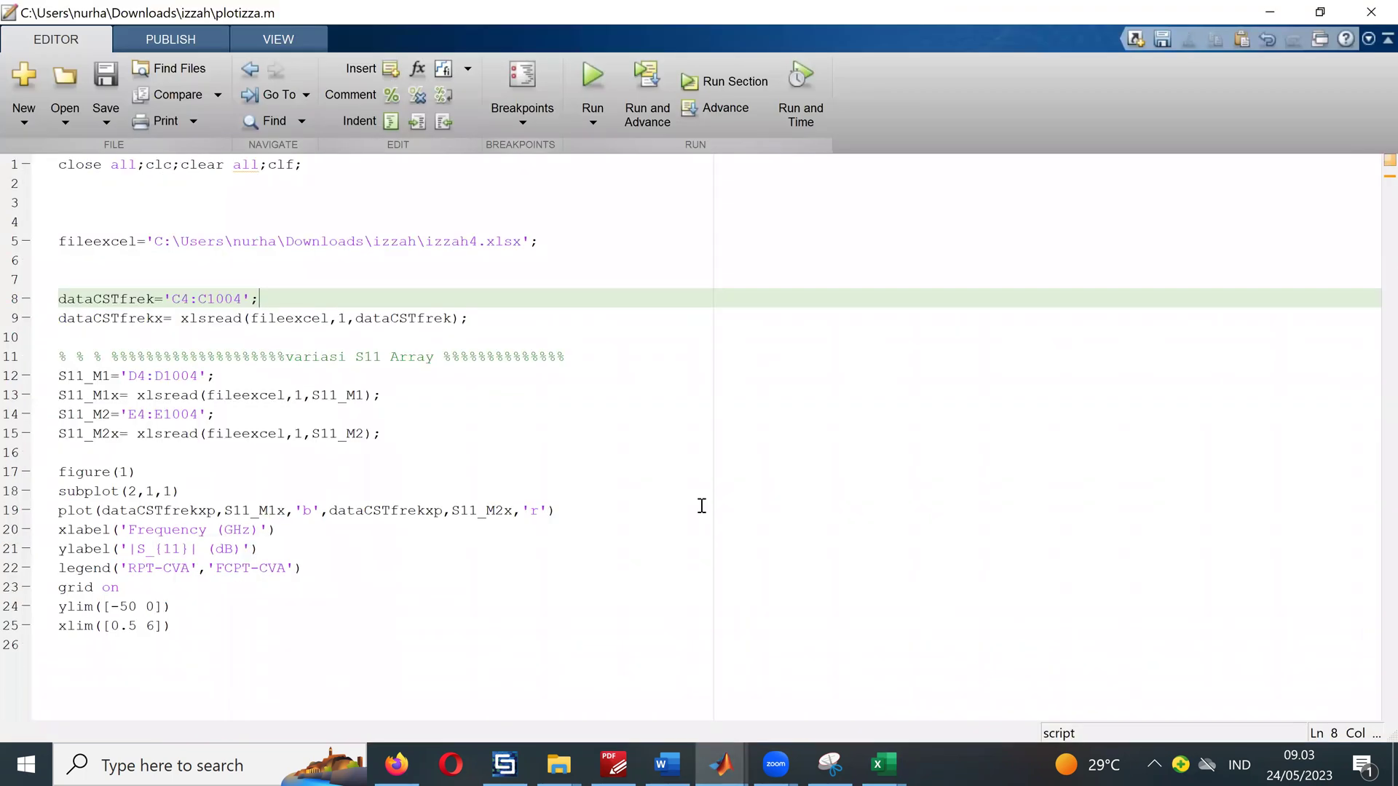
click(474, 242)
key(BackSpace)
text(1)
click(490, 267)
click(120, 74)
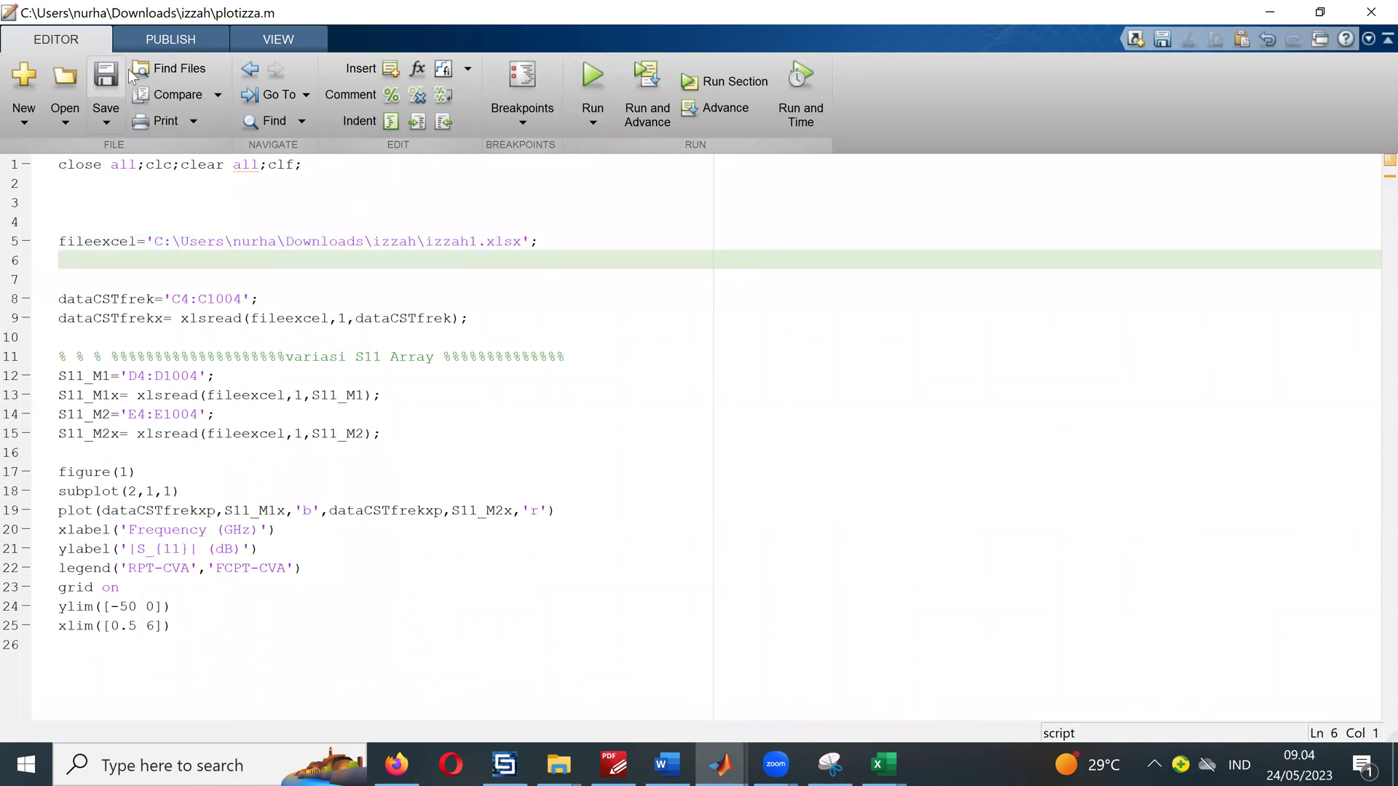
Step: Rerun plotizza with the corrected file path, read the Command Window output, and open the script line named in the error
click(589, 74)
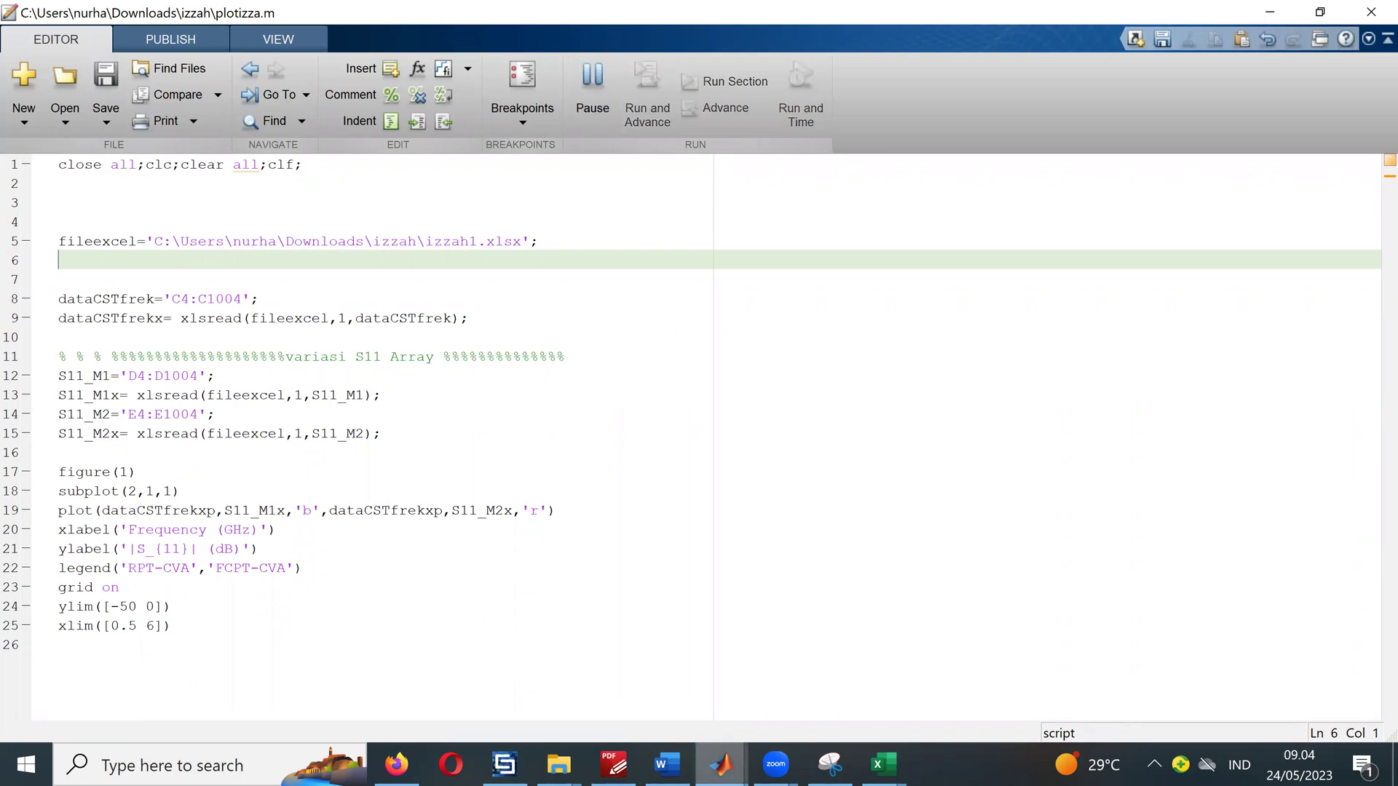
mouse_move(721, 765)
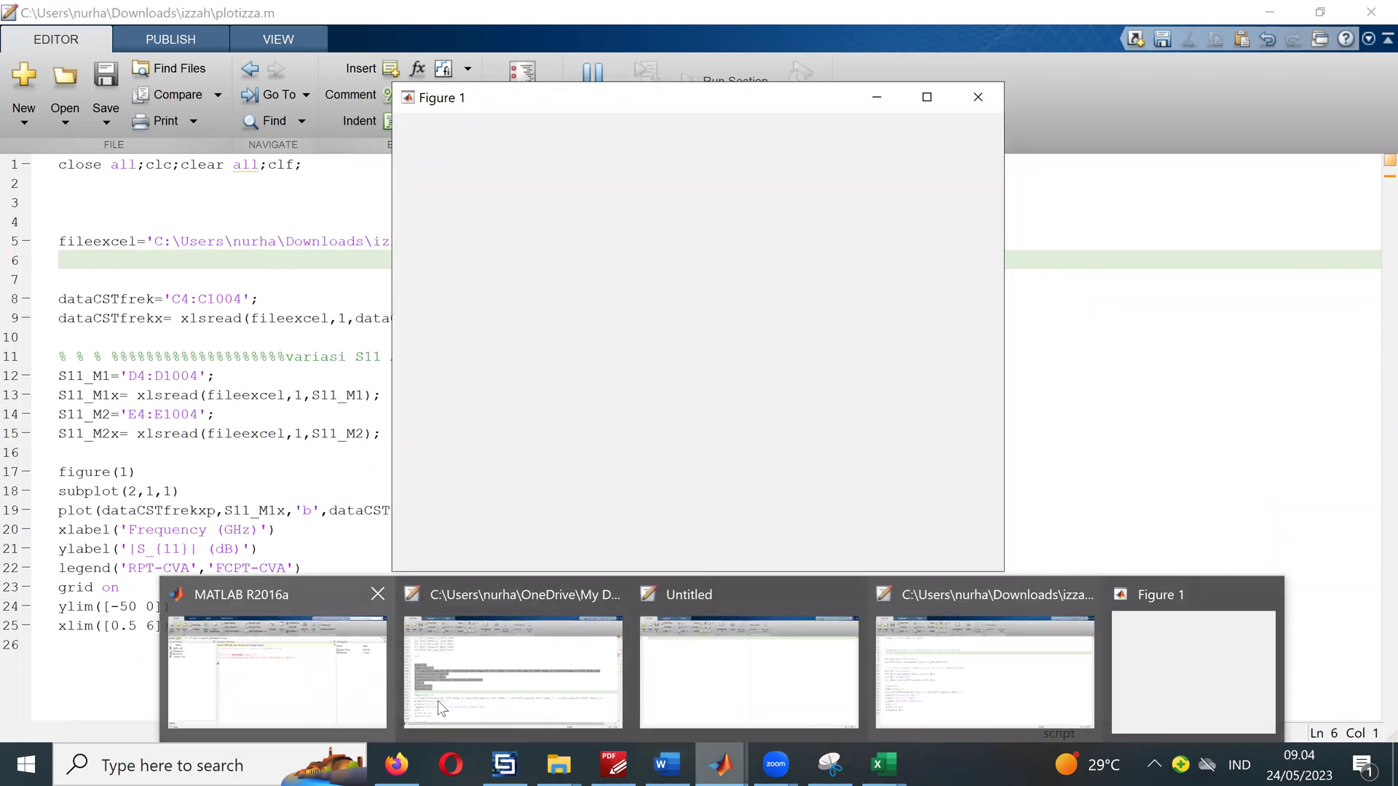
click(343, 624)
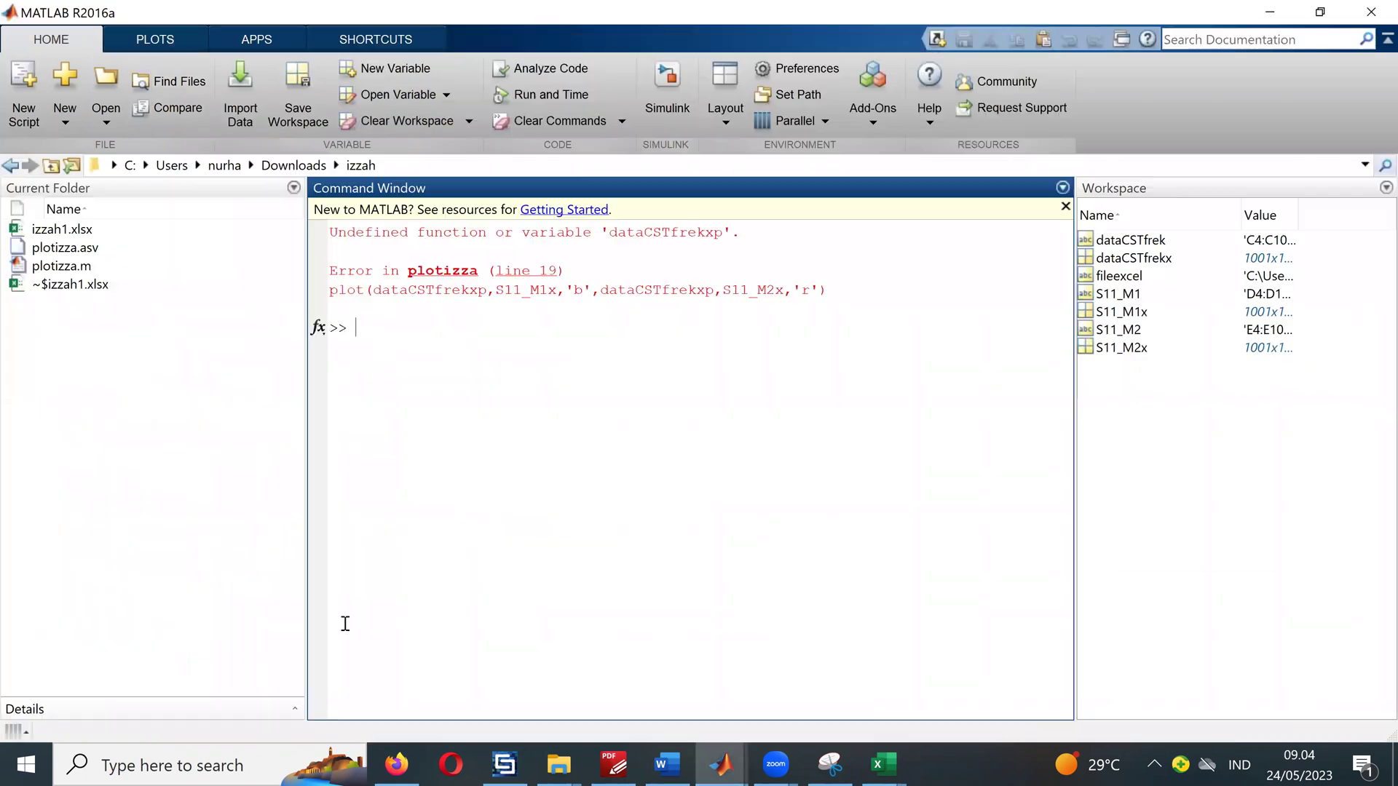
click(530, 276)
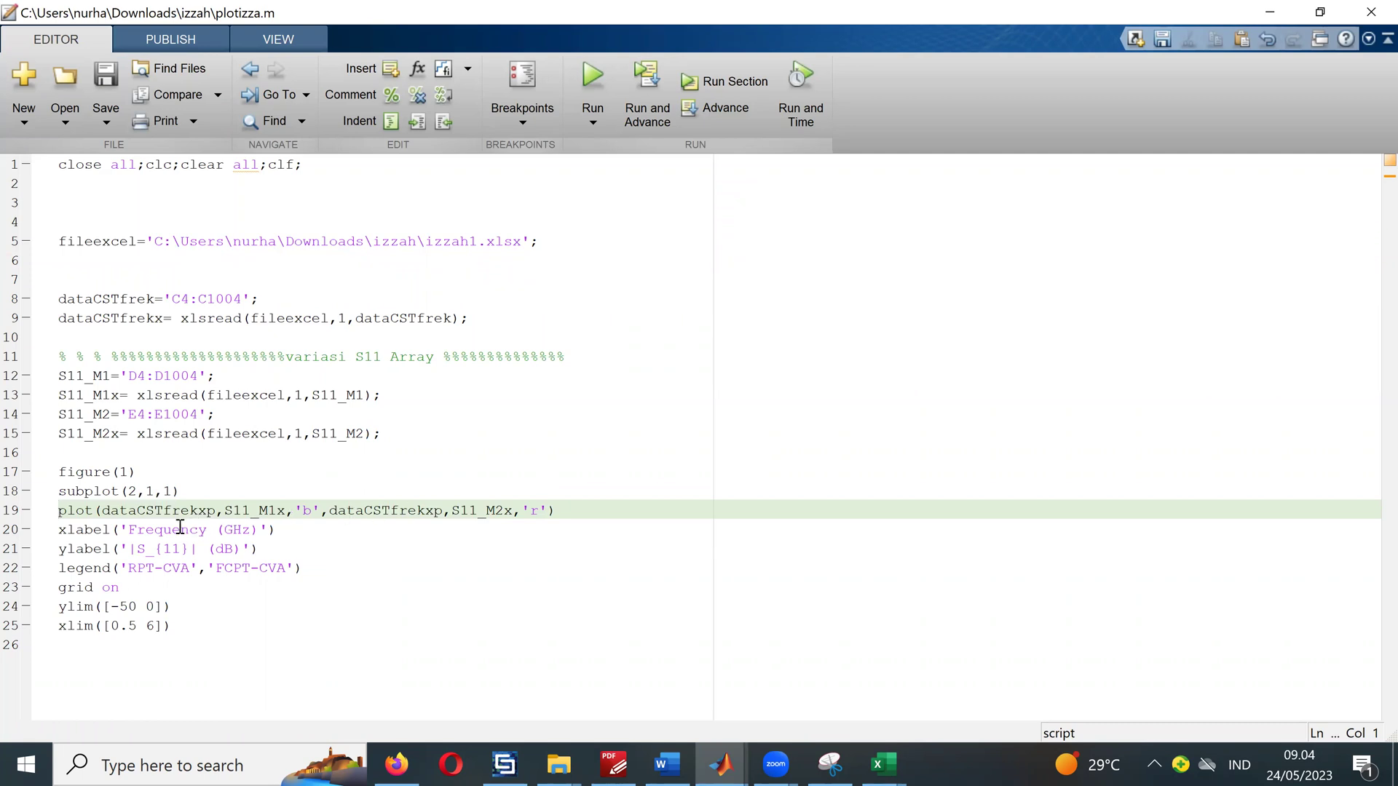
Step: Change both frequency arguments in the plot command to dataCSTfrekx
click(214, 511)
key(BackSpace)
click(436, 511)
key(BackSpace)
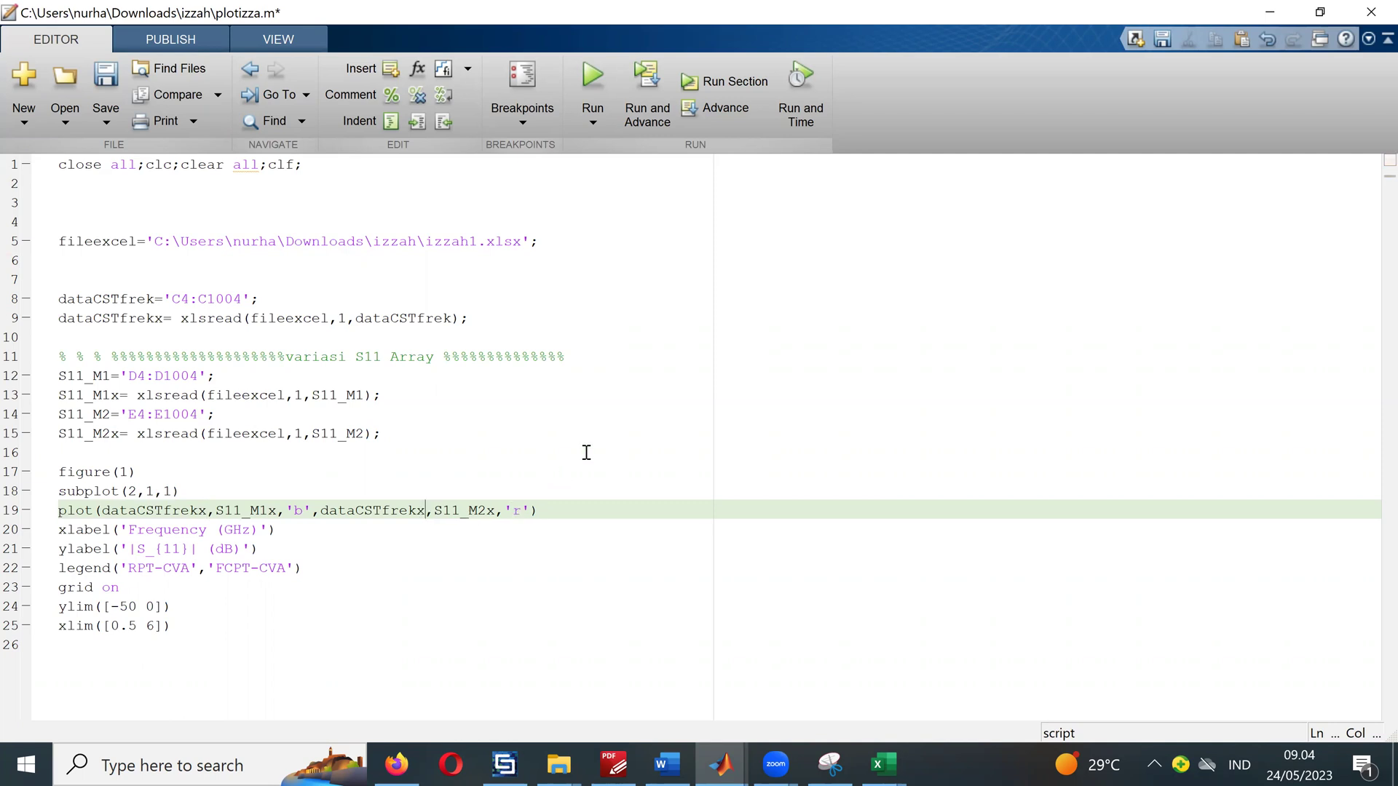
click(586, 452)
Step: Run the script, move the legend in Figure 1 into the empty area below the curves, and minimize the figure
click(593, 72)
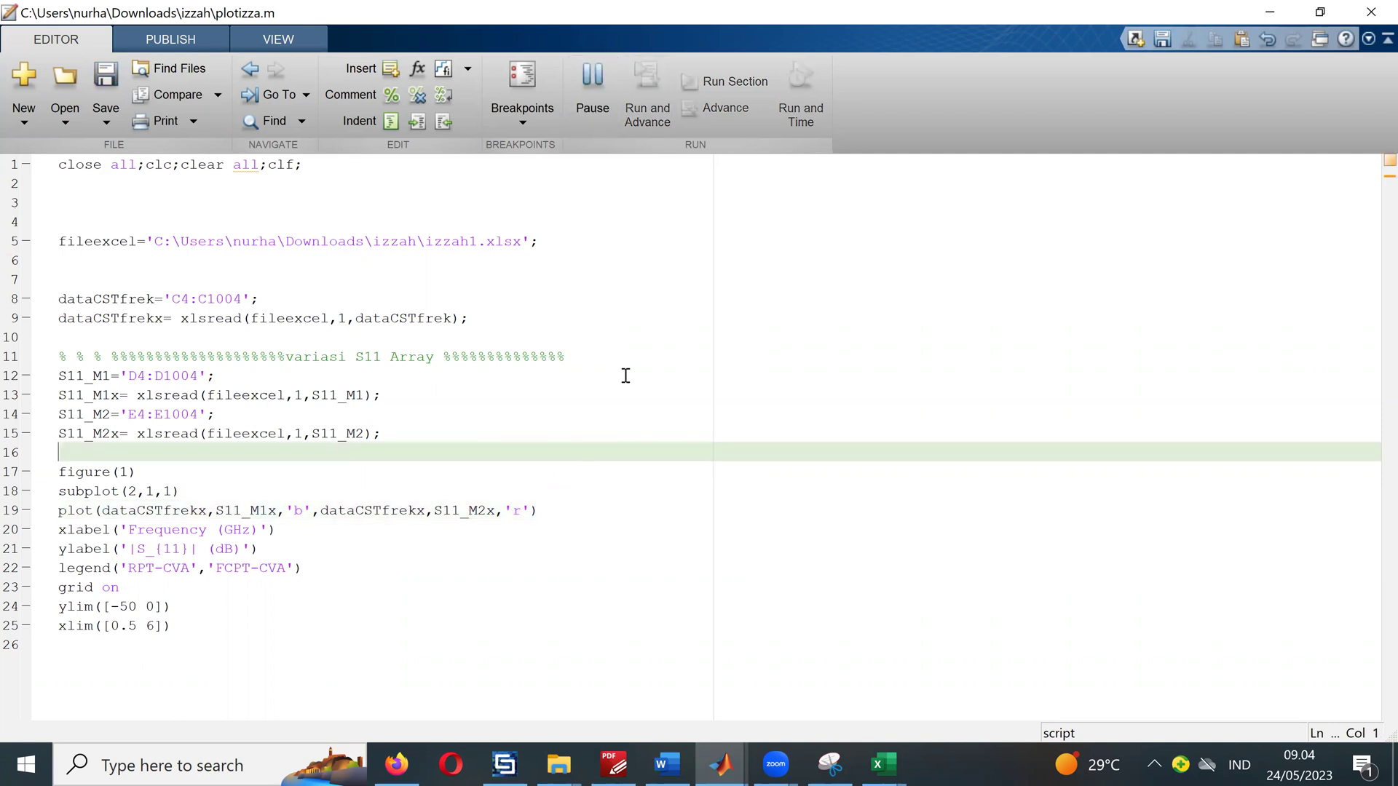
click(190, 574)
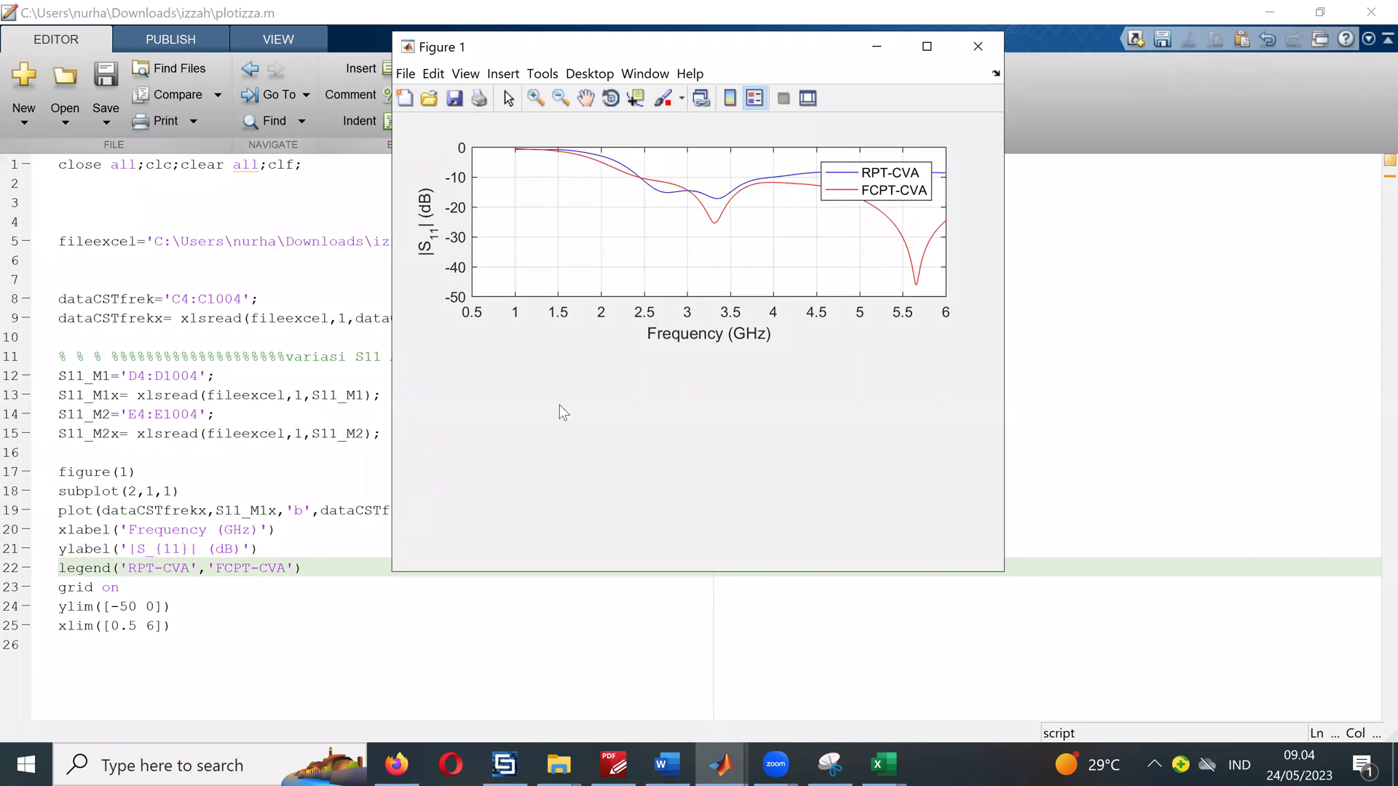
drag(885, 206, 809, 283)
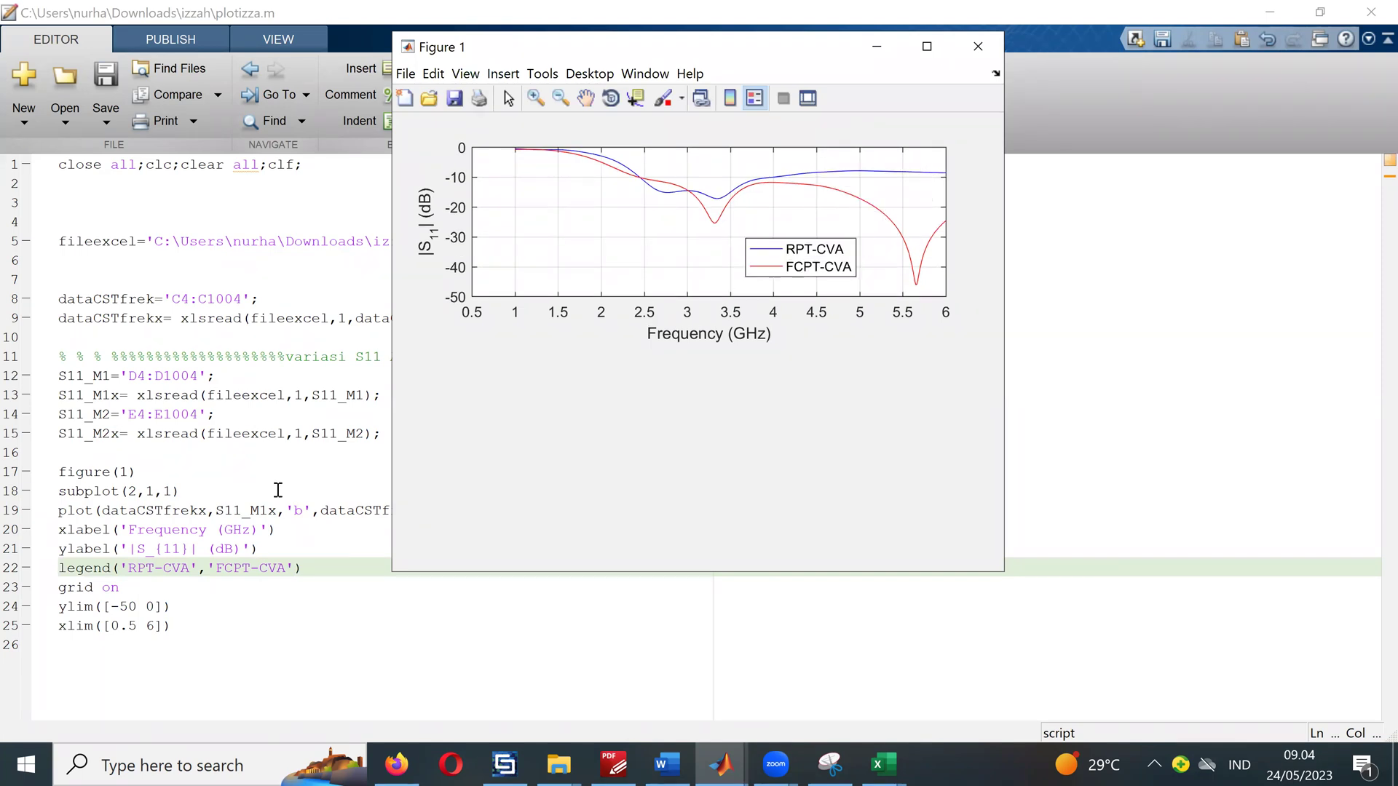
click(875, 45)
Step: Set the x-axis limits in the script to xlim([1 10])
drag(136, 626, 108, 626)
text(1)
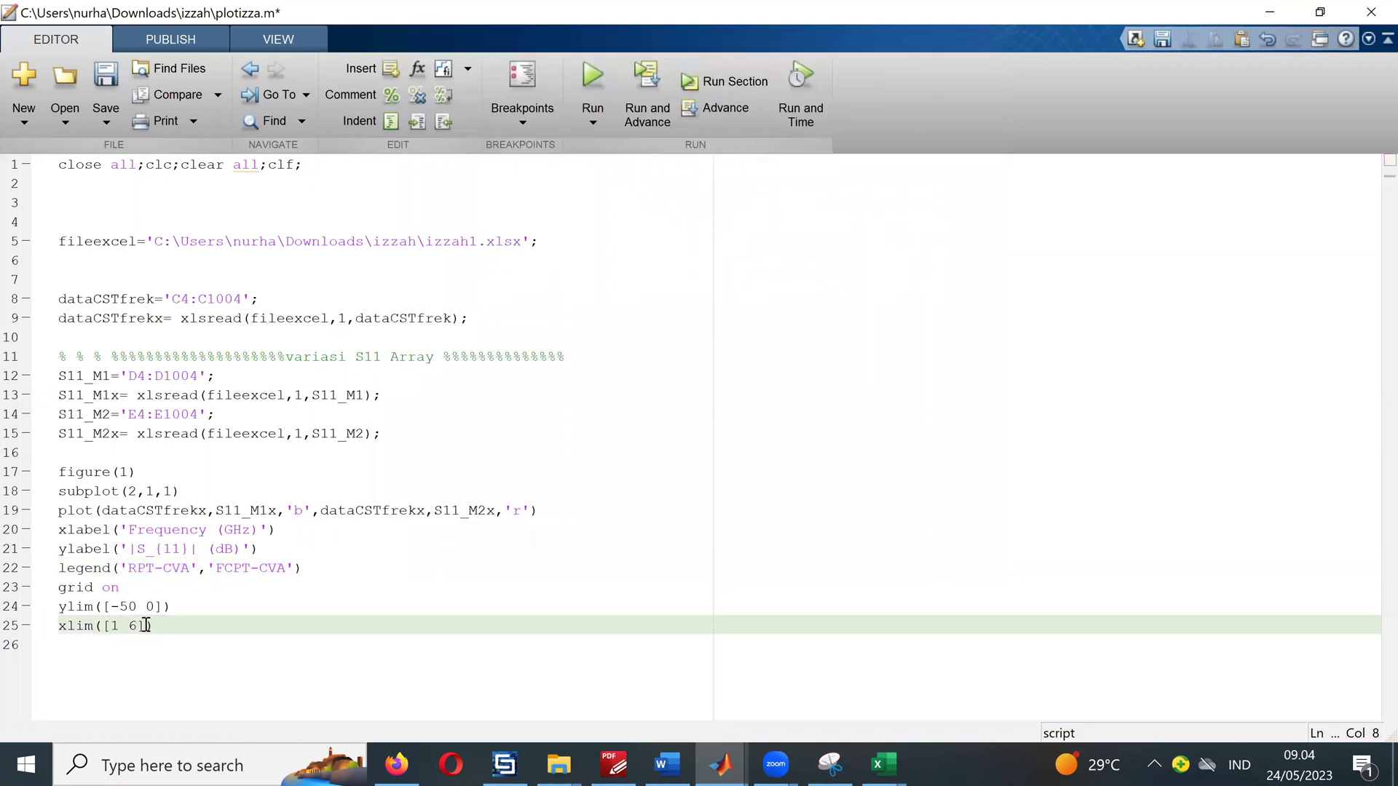
double_click(130, 626)
text(10)
Step: Change the two legend labels in the script to 'Model1' and 'Model2'
drag(189, 568, 129, 569)
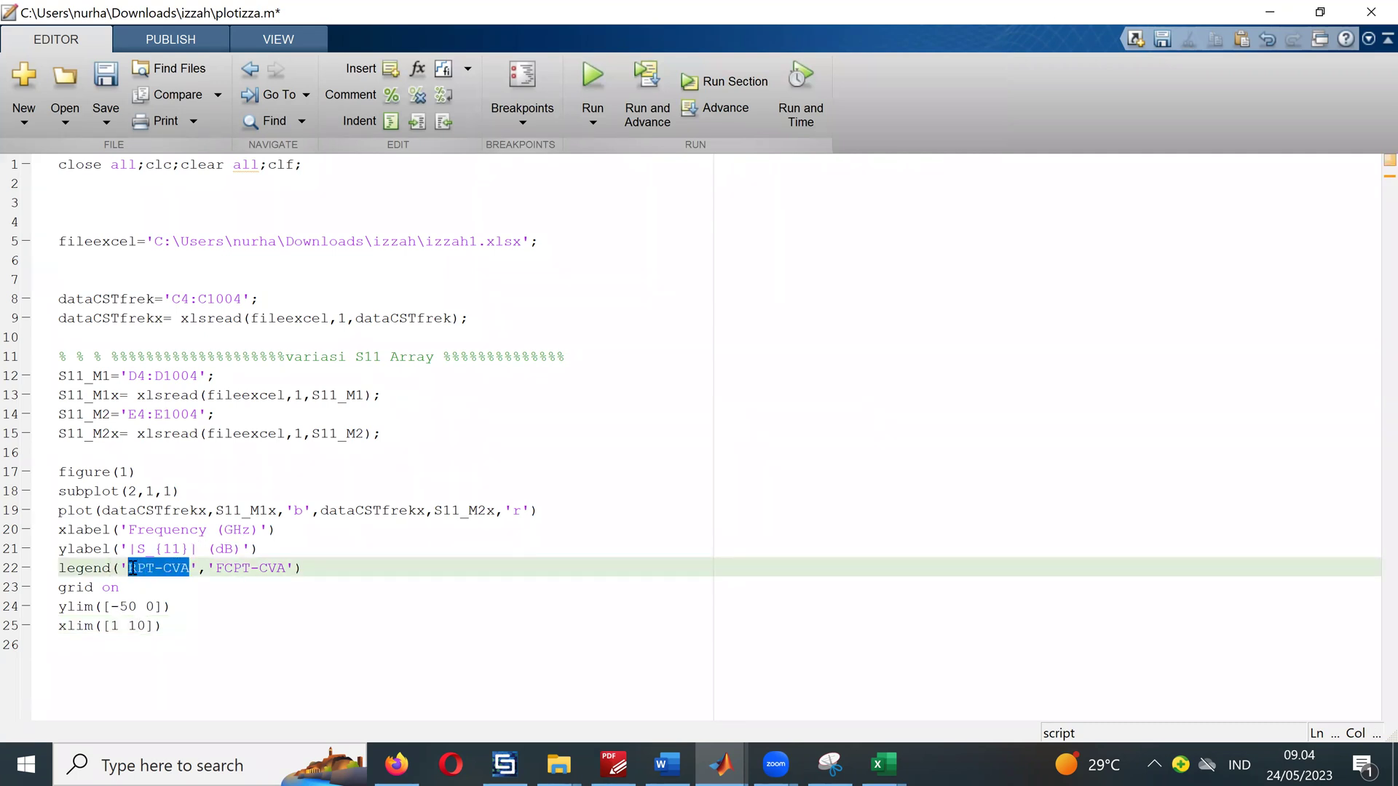
text(Mod)
text(el1)
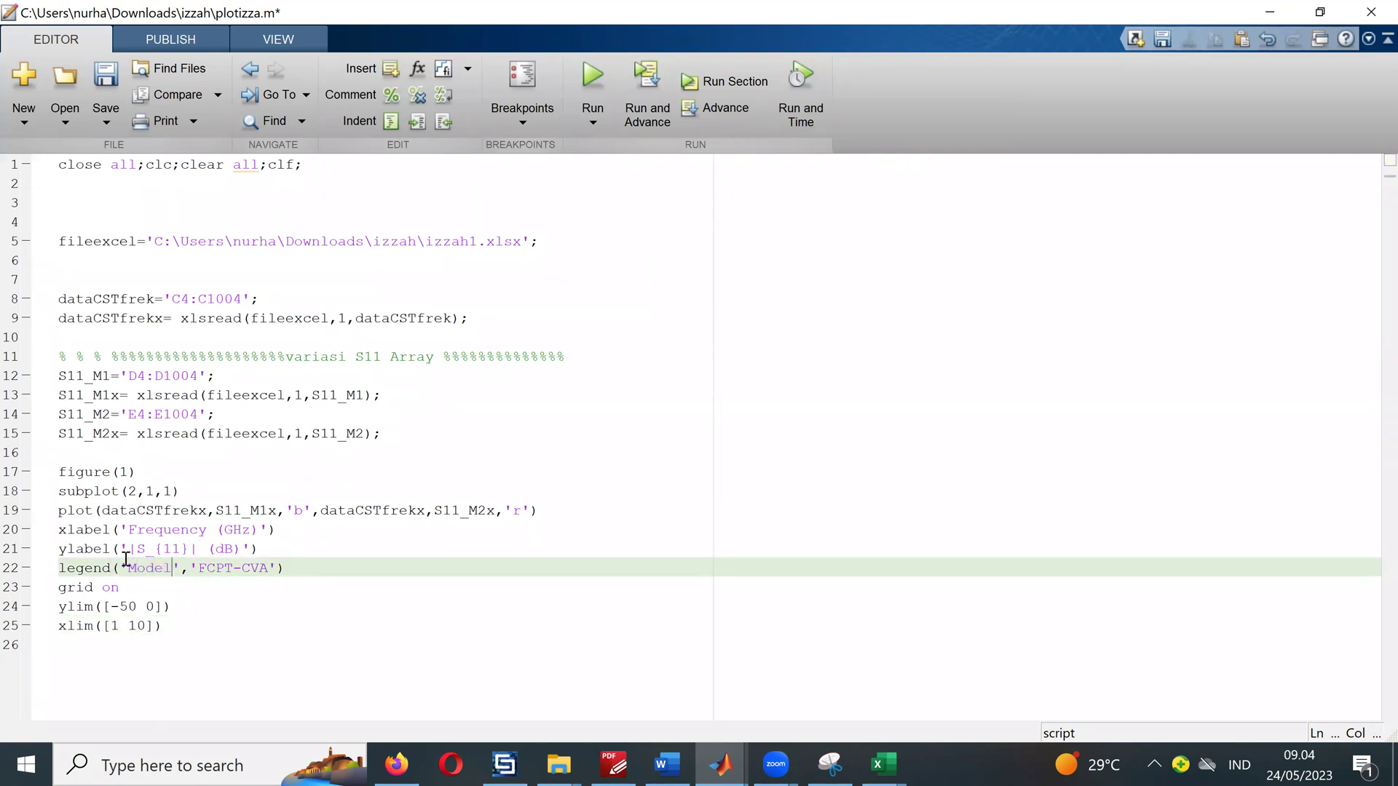
drag(280, 567, 208, 572)
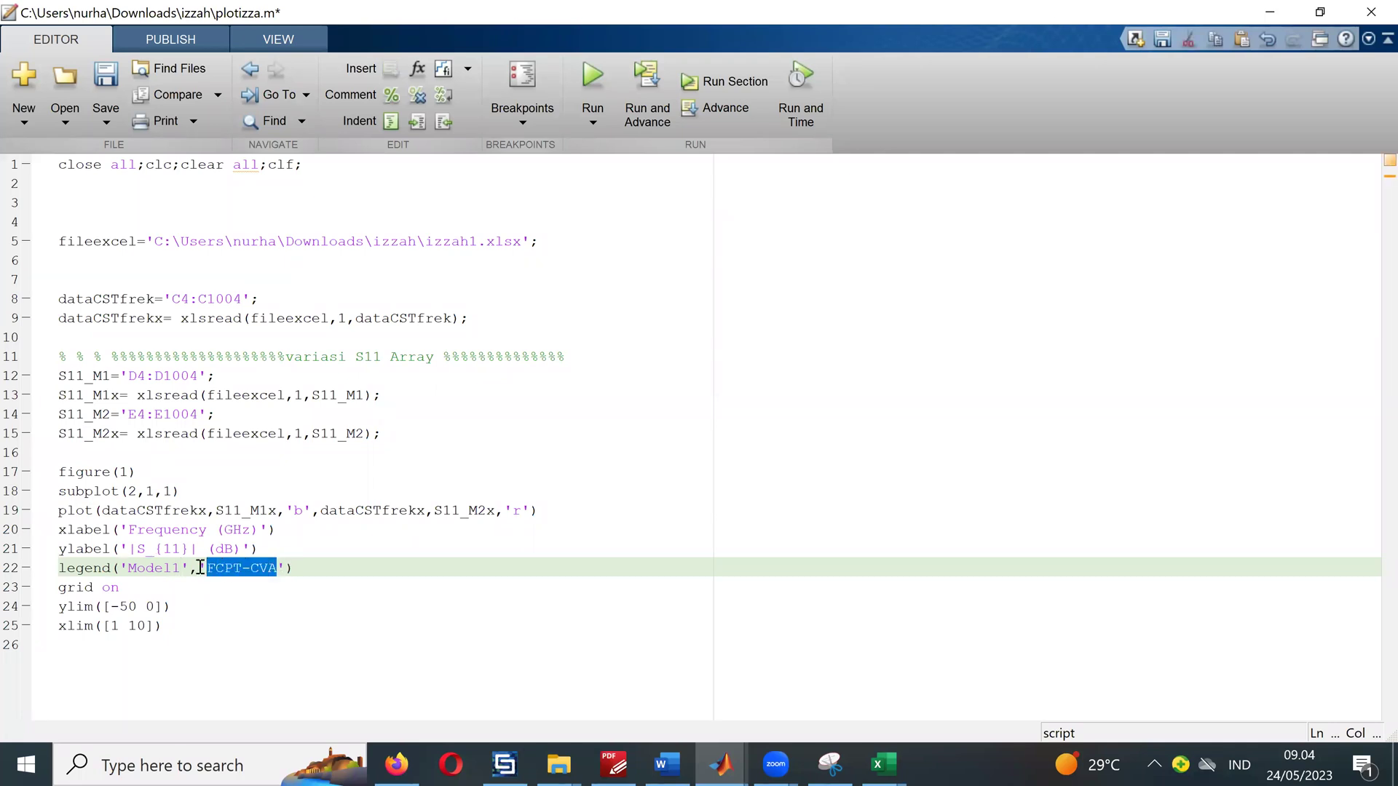
text(Model2)
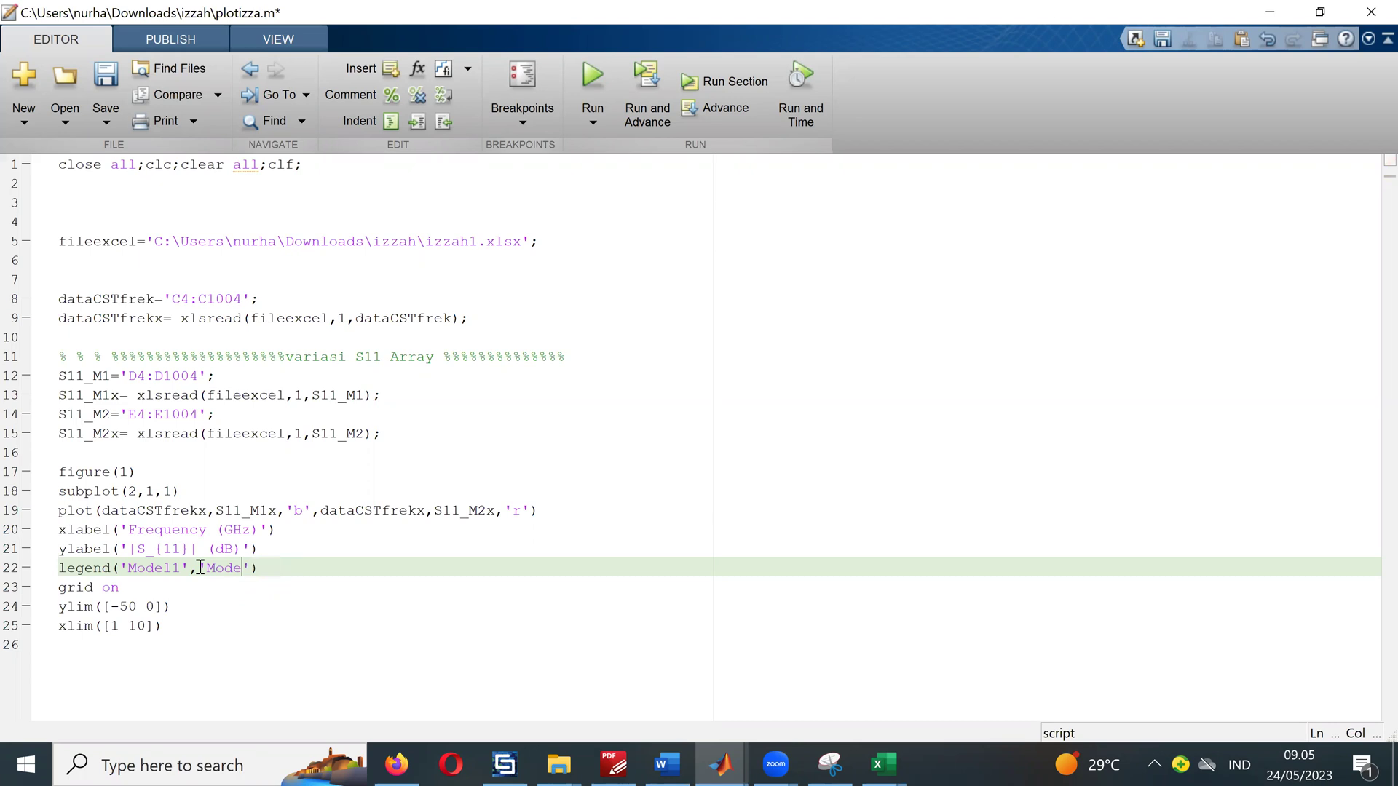
Step: Insert a blank line above figure(1) and review the data arguments of the plot command
click(58, 376)
drag(58, 376, 369, 409)
click(66, 452)
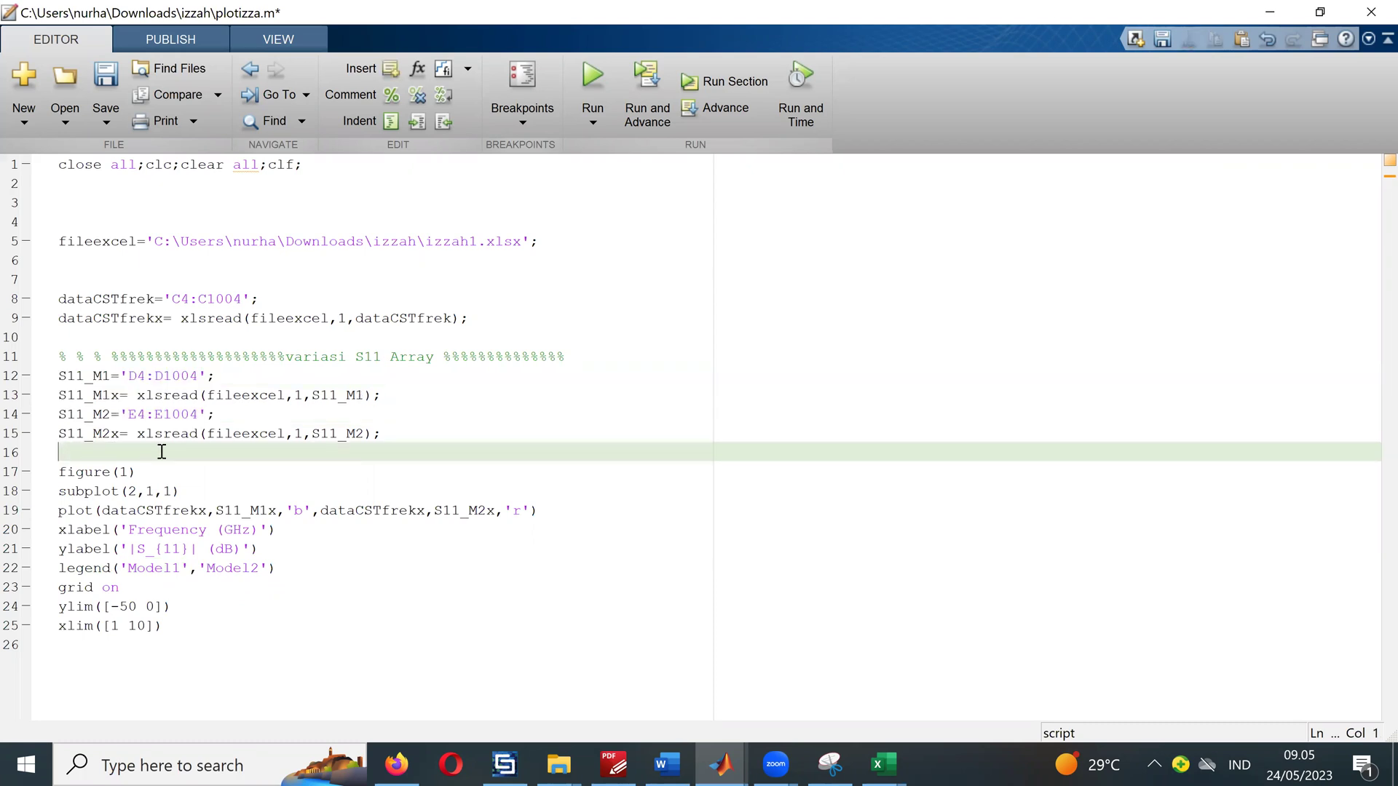
key(Return)
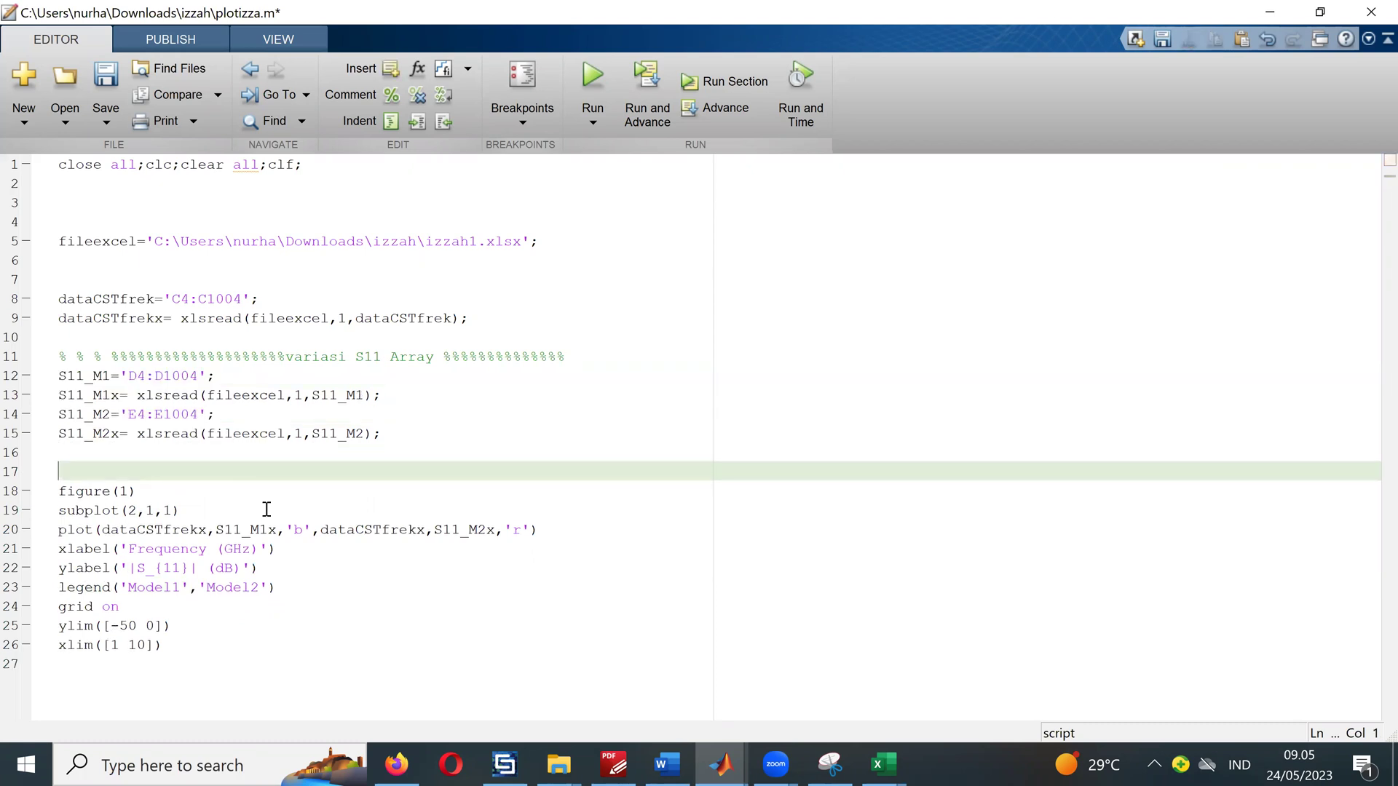
drag(102, 530, 436, 530)
double_click(484, 530)
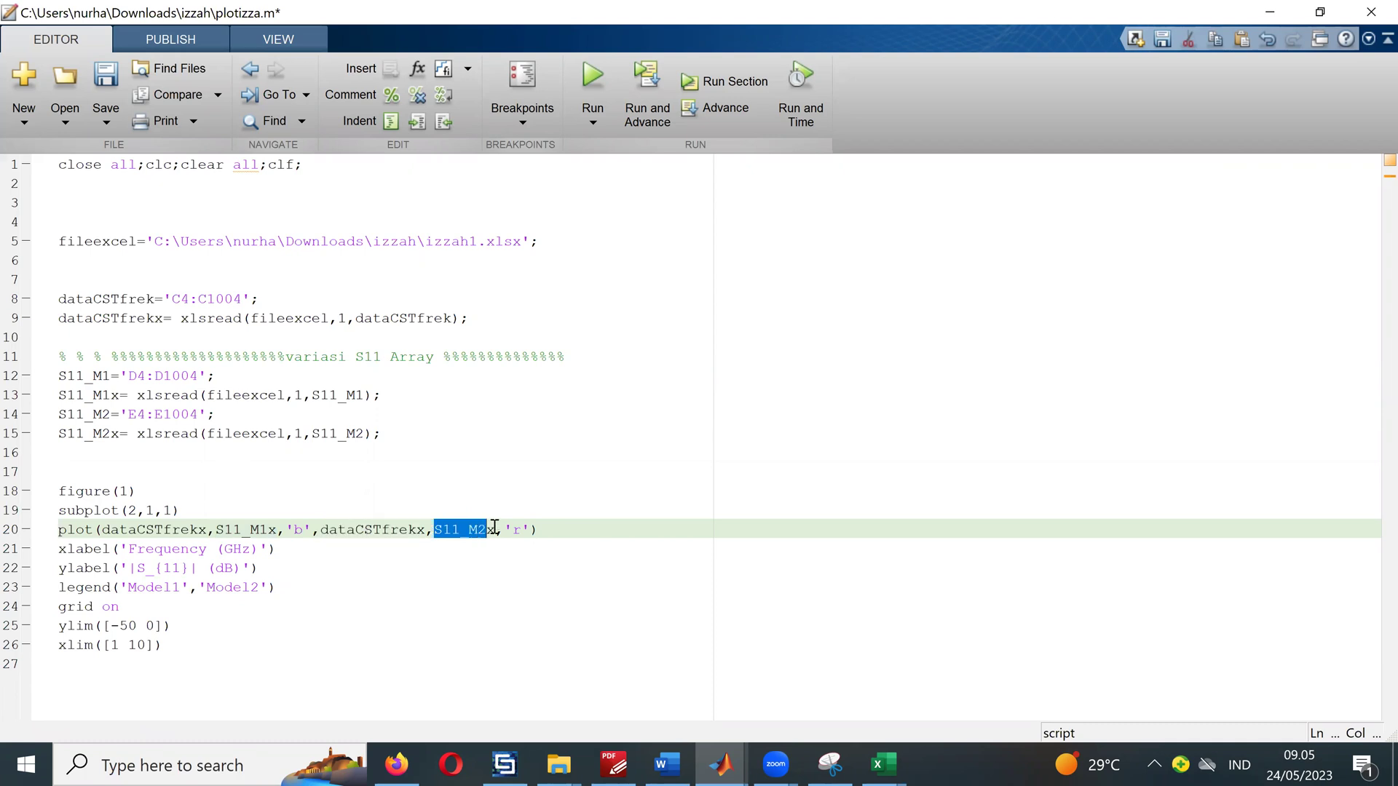
click(534, 529)
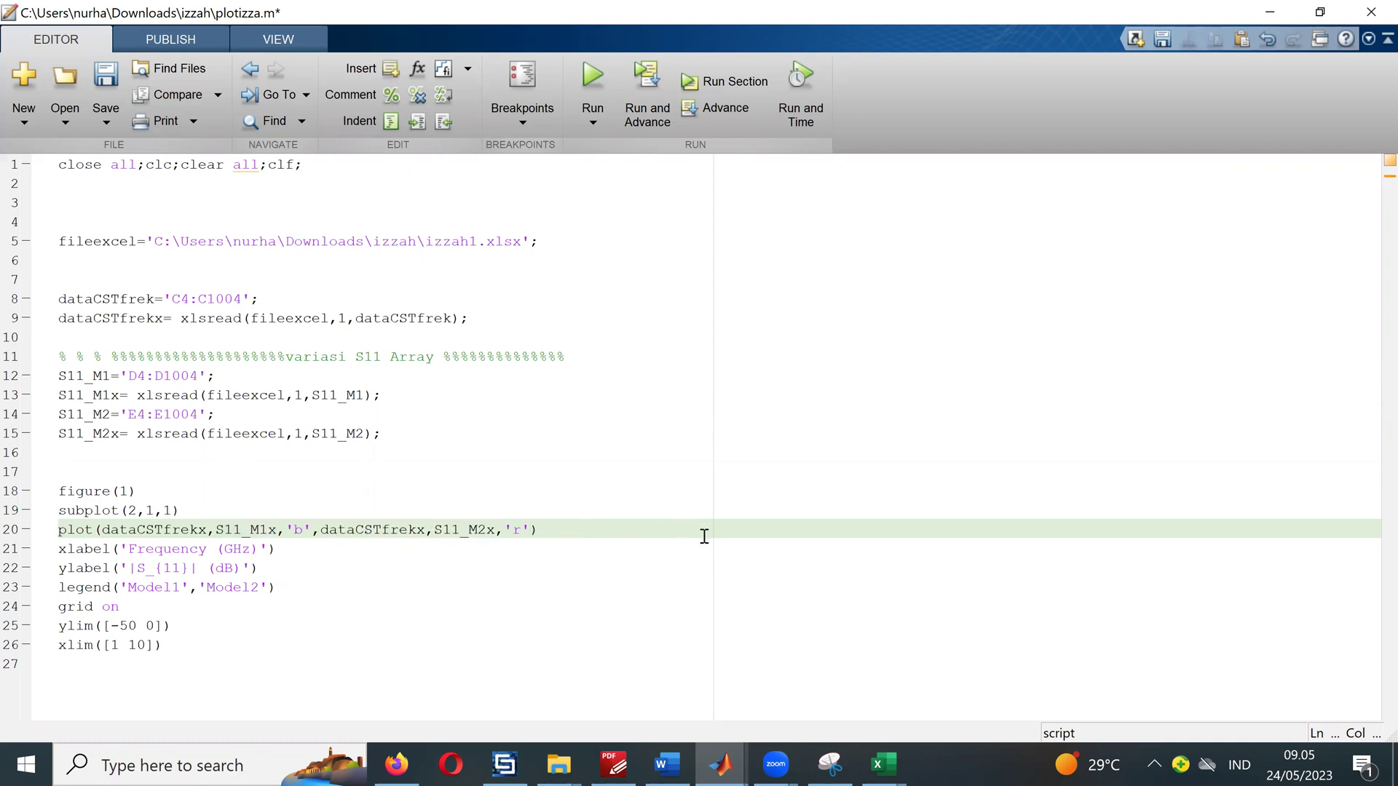
Step: Run the updated script, move the Model1/Model2 legend clear of the curves, and return to the script
click(594, 75)
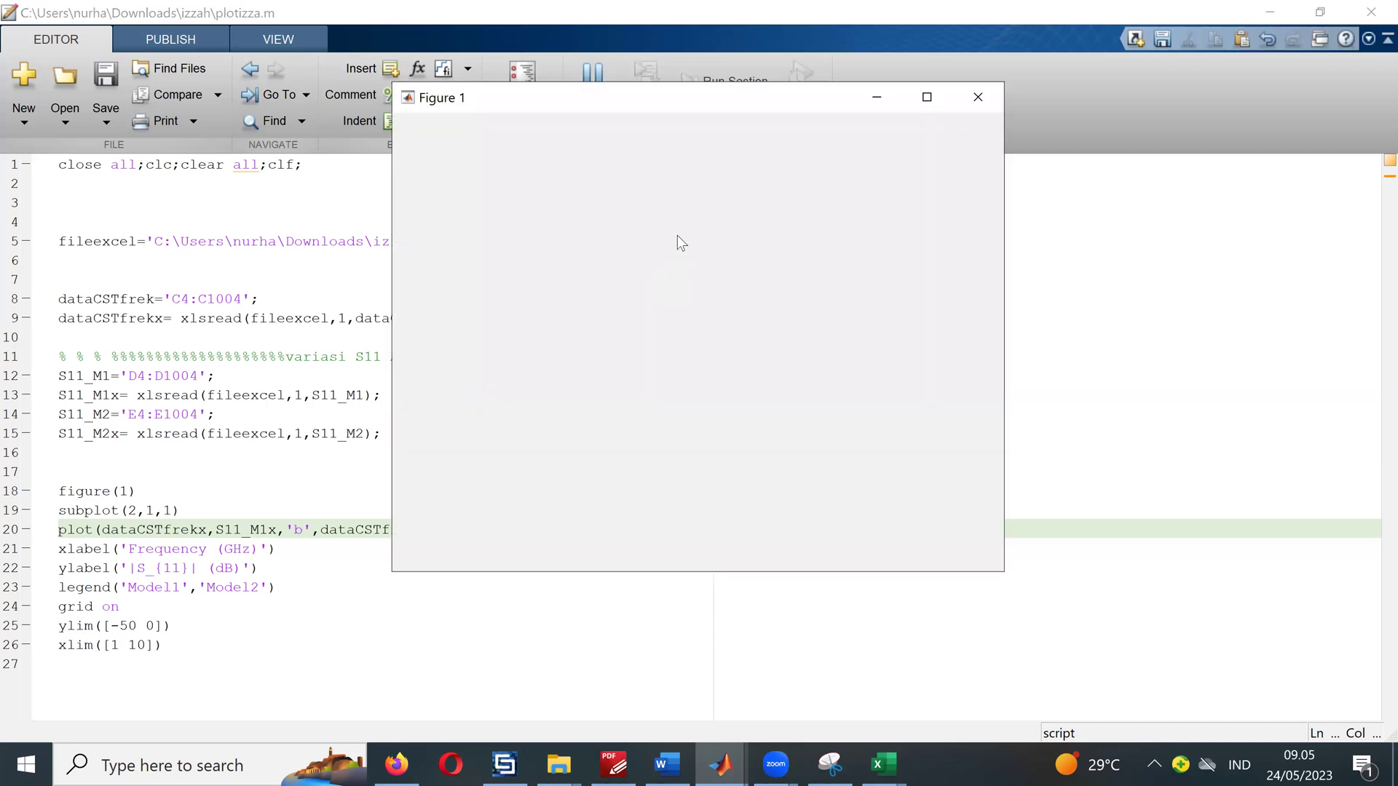
drag(903, 176, 891, 235)
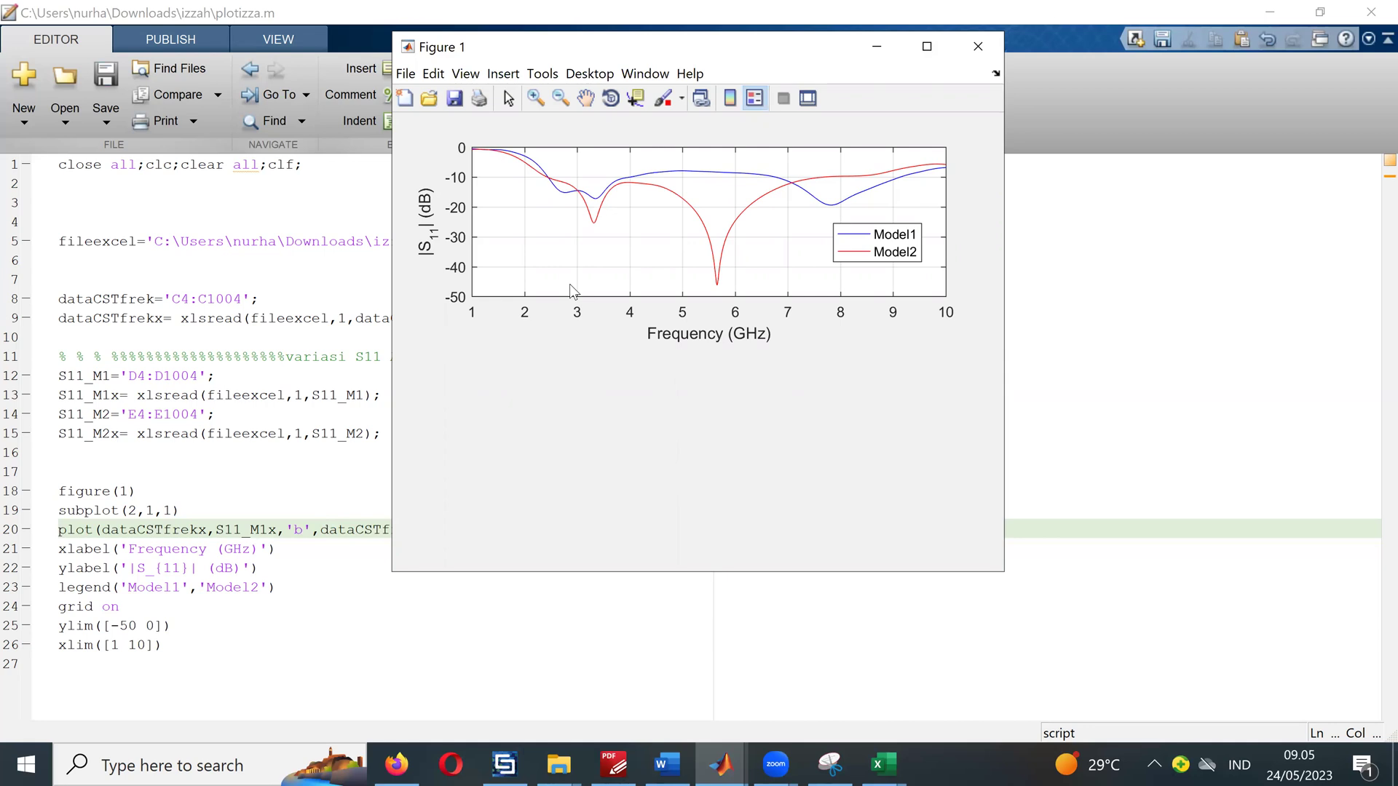
click(179, 529)
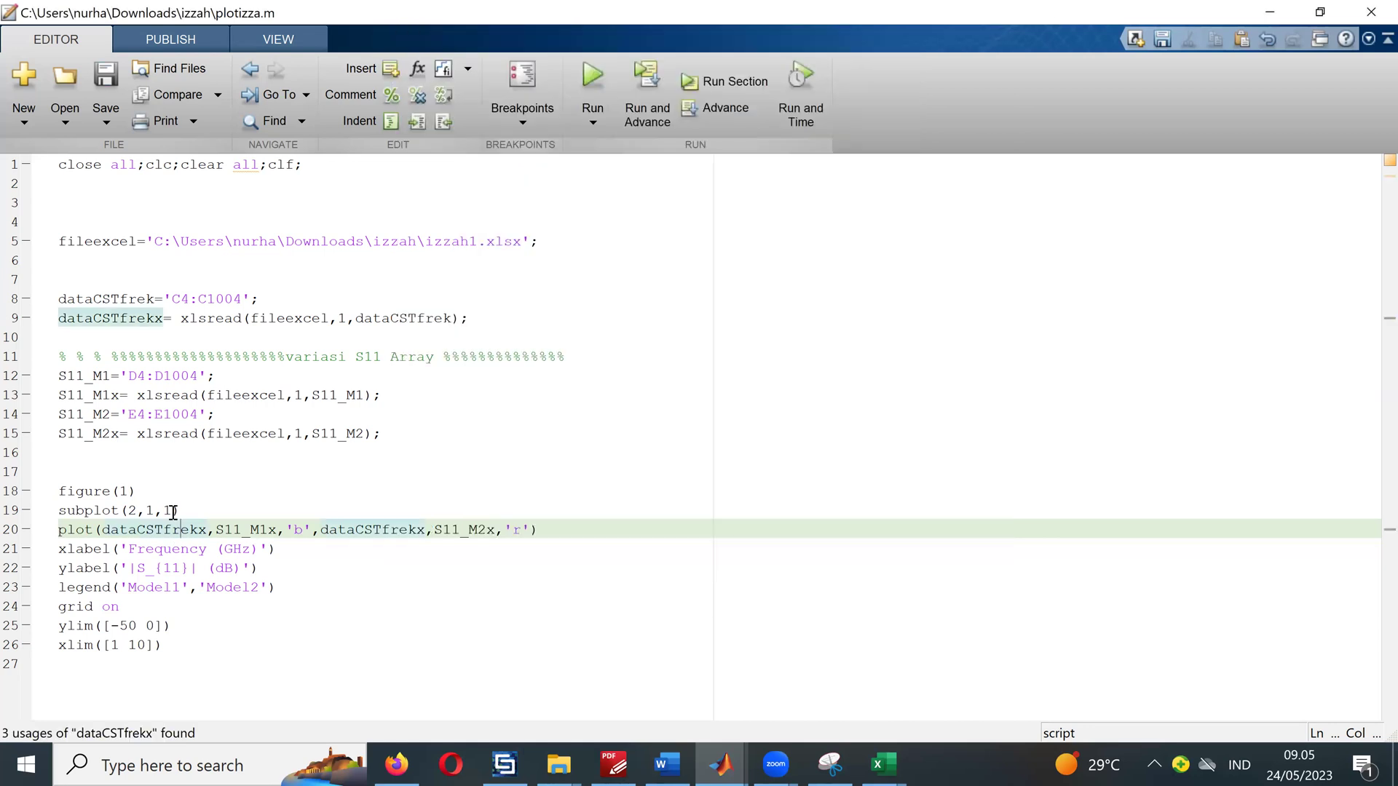
Step: Change the subplot call to subplot(2,1,2) and run the script
click(170, 511)
key(BackSpace)
text(2)
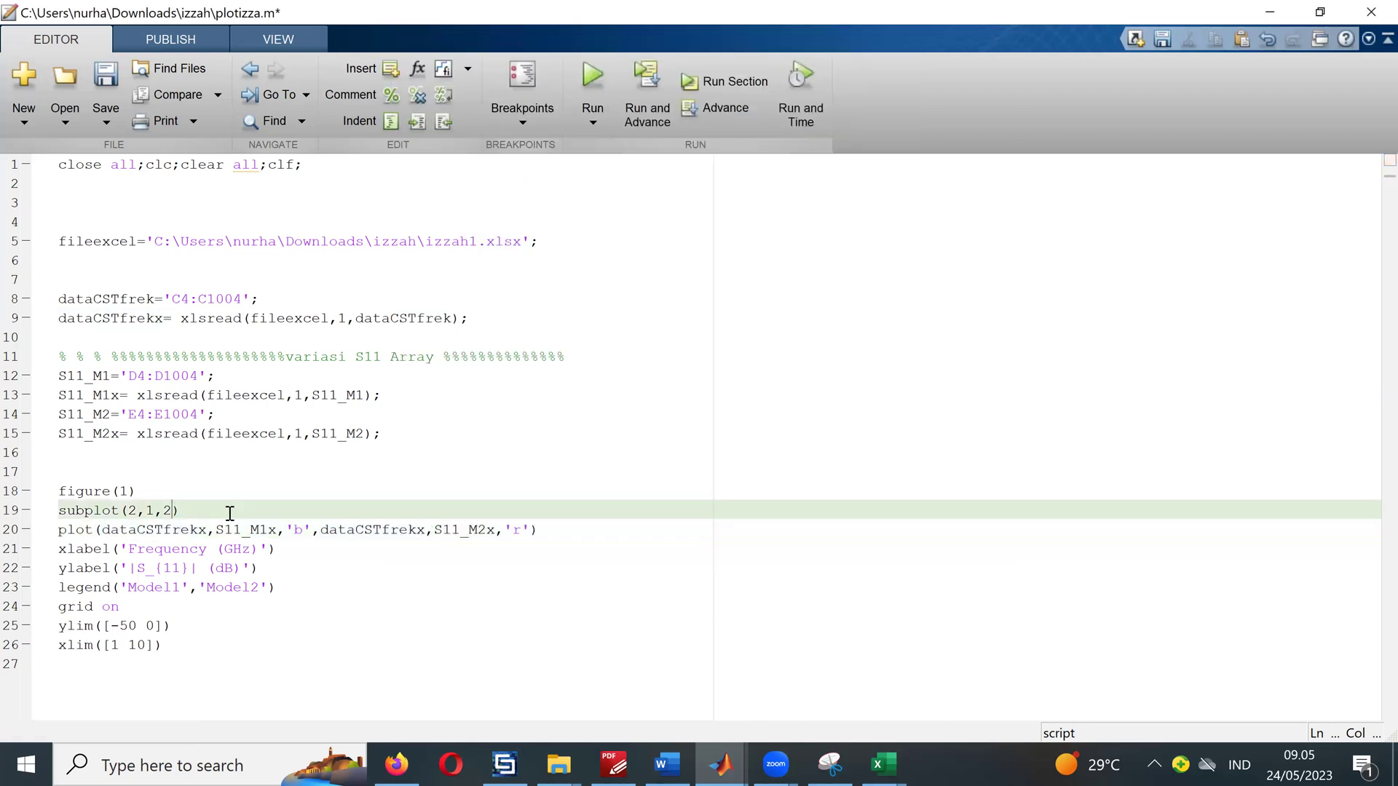
click(592, 74)
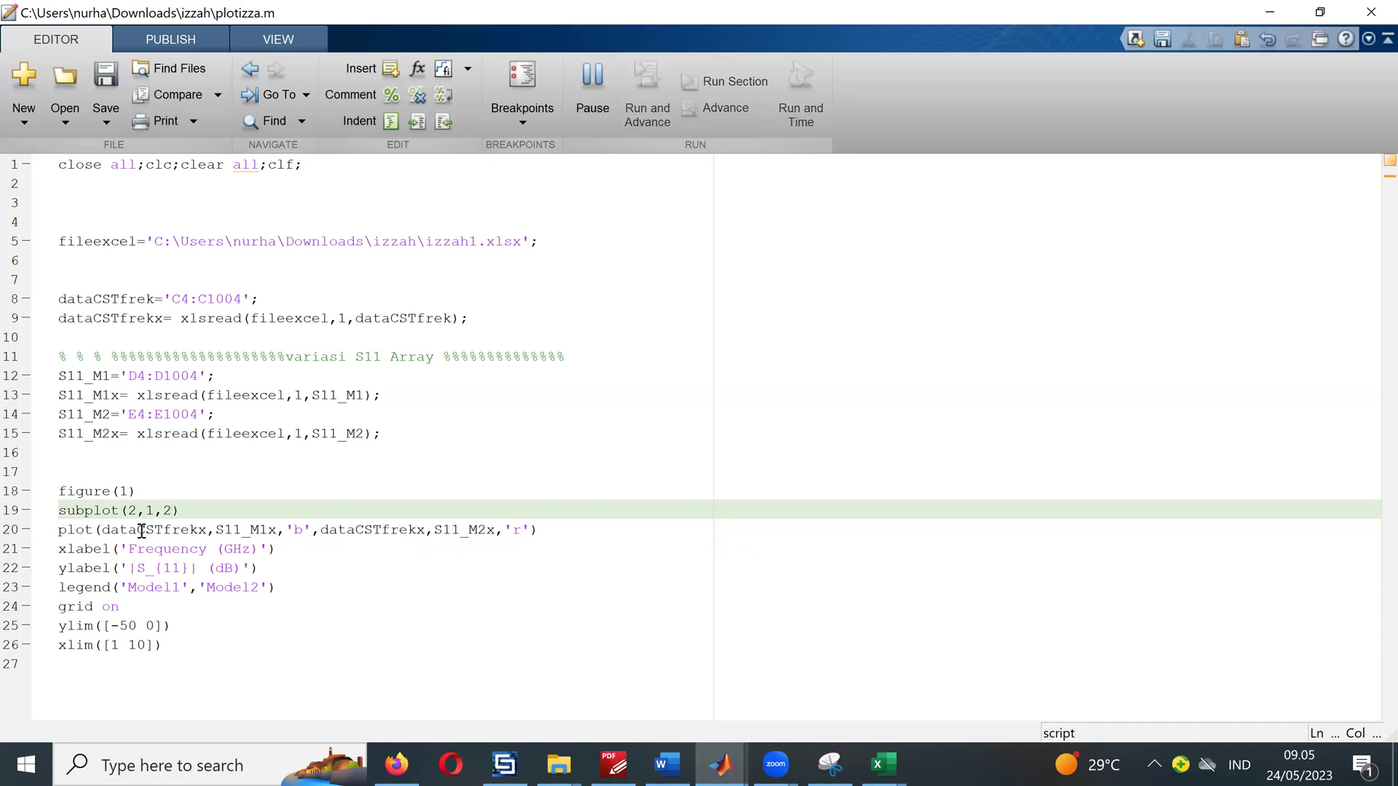
click(209, 511)
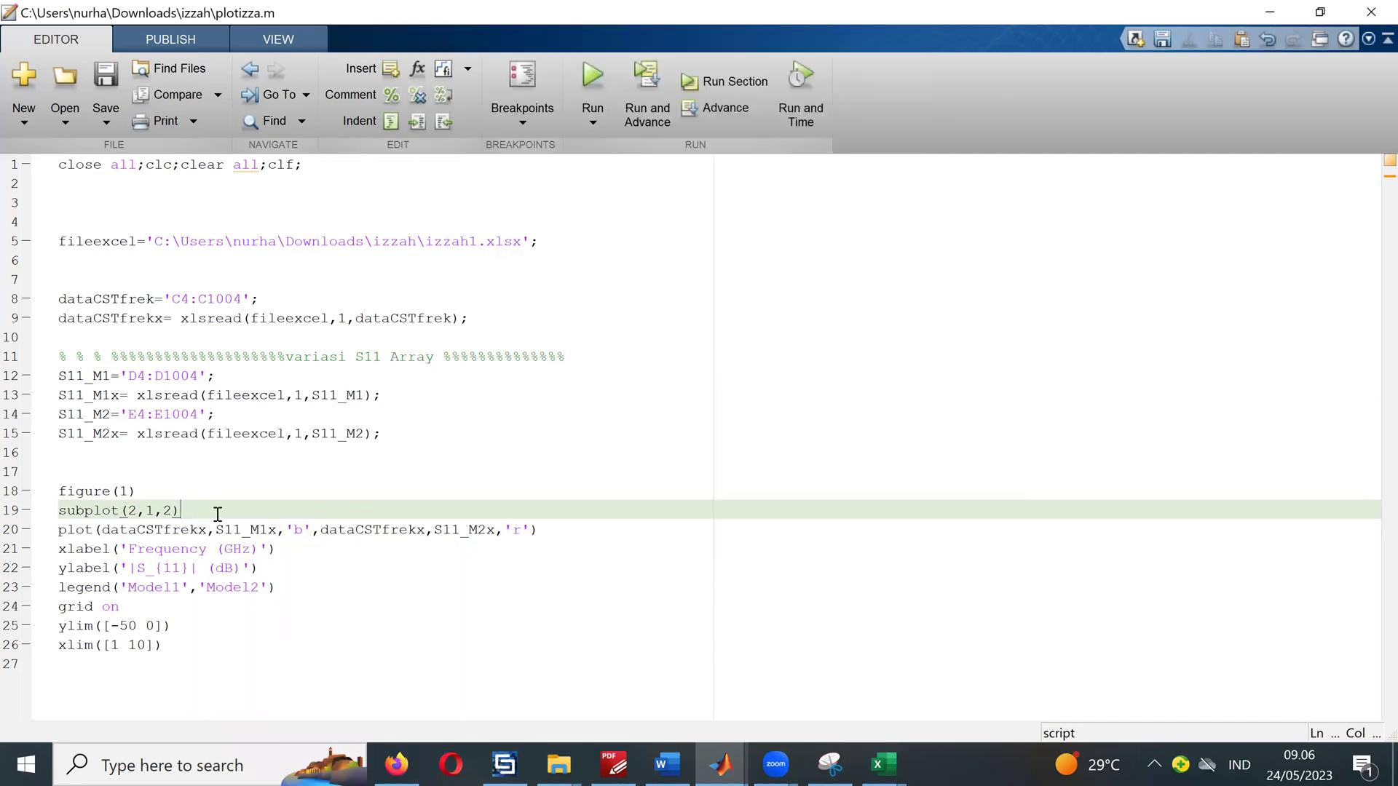
Step: Change the subplot call to subplot(2,2,3)
drag(212, 513, 3, 517)
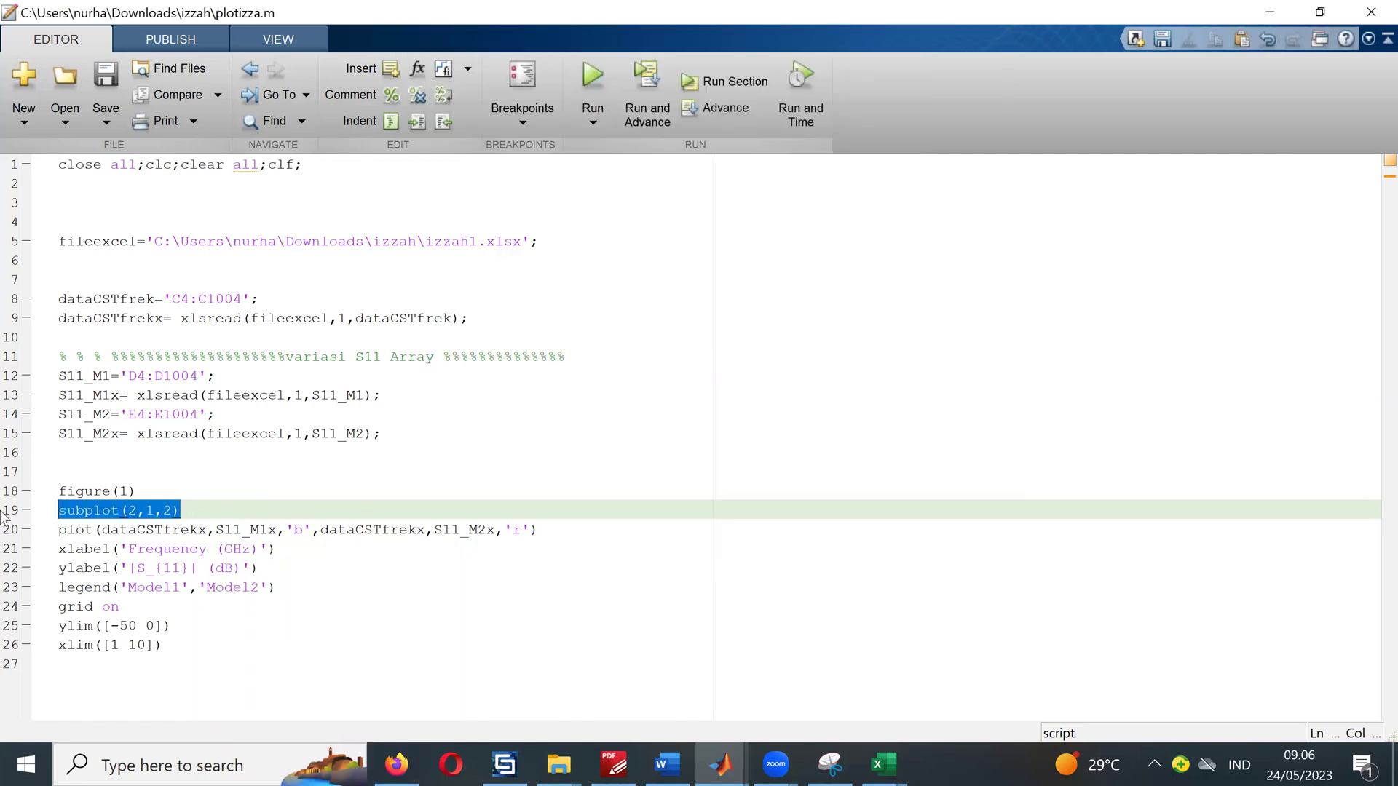
click(145, 519)
drag(138, 513, 164, 513)
text(2,)
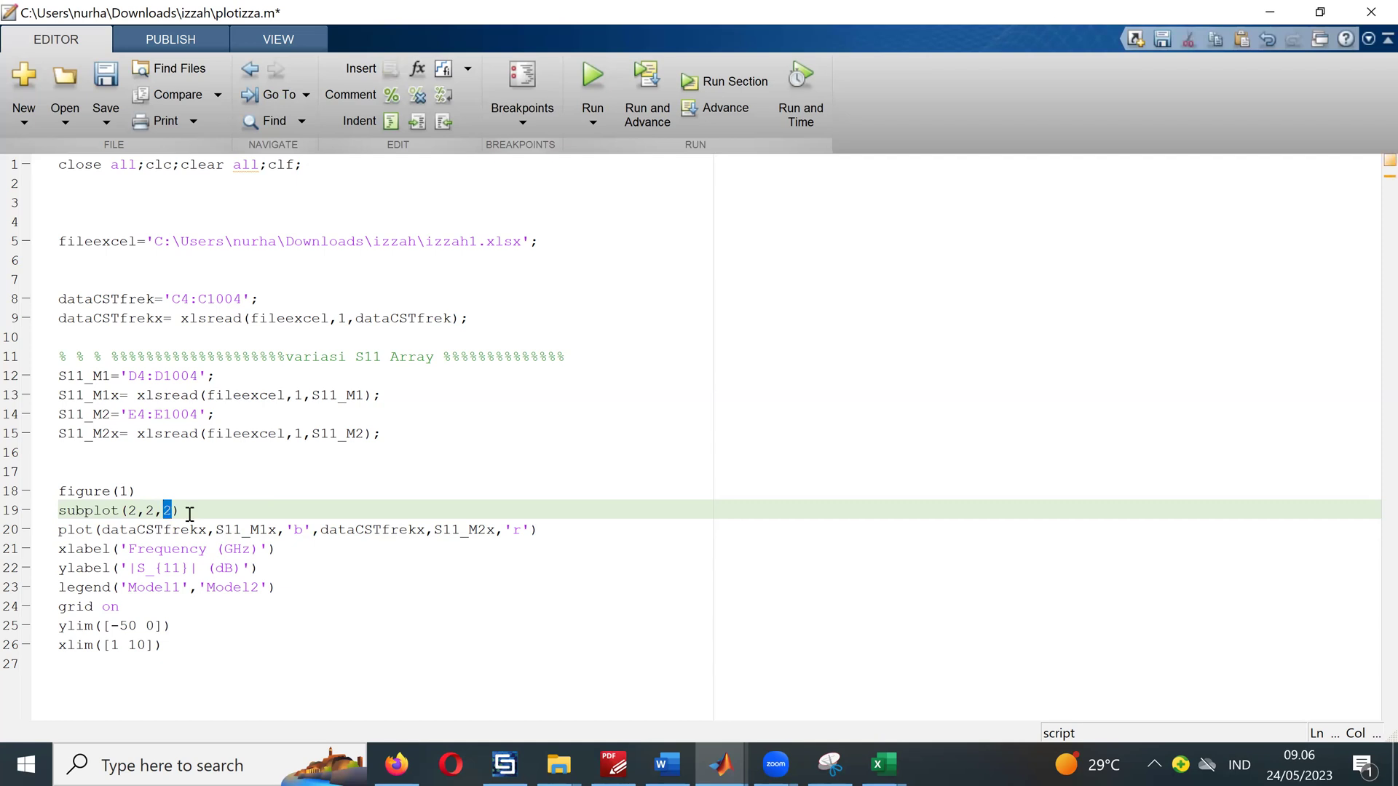
text(3)
click(265, 490)
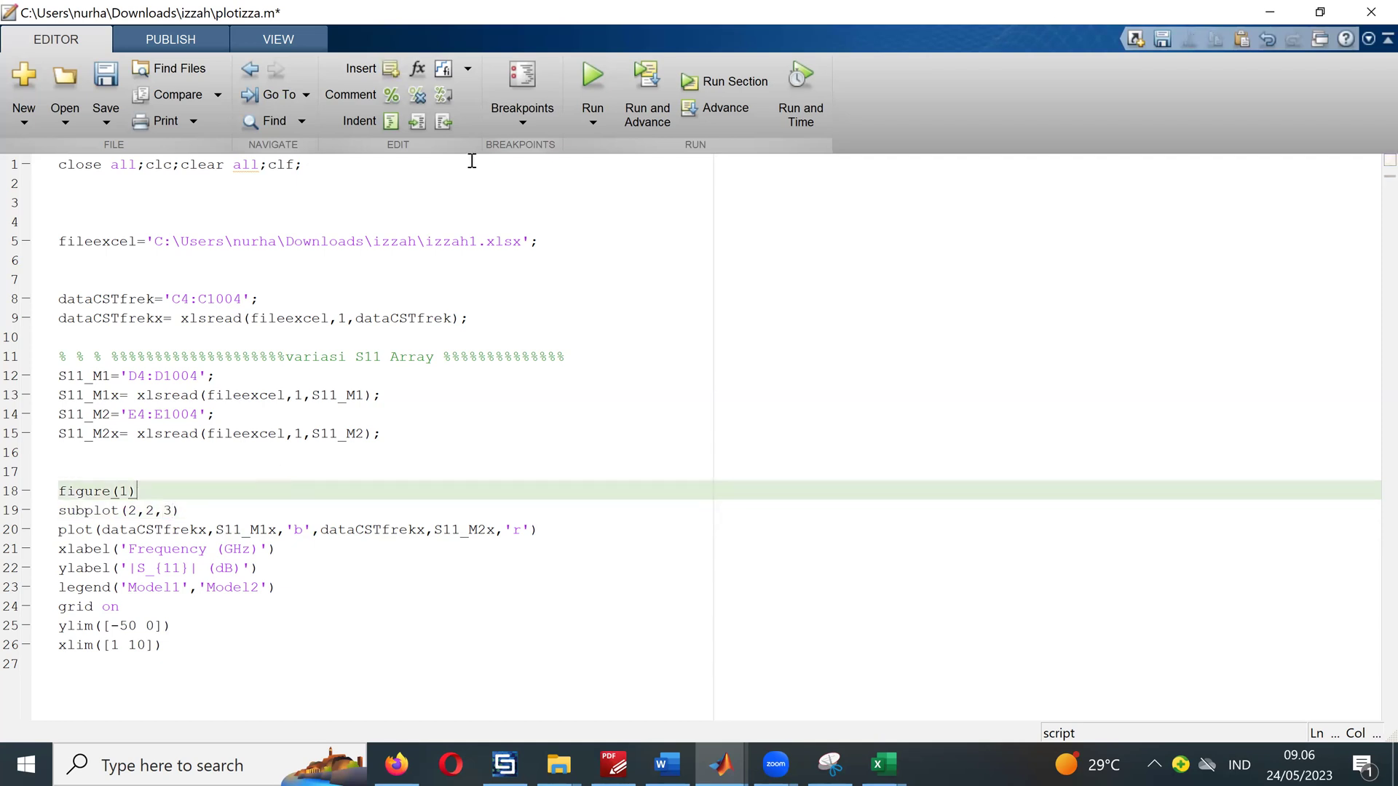
Step: Run the script with the current subplot layout, delete the subplot(2,2,3) call, and rerun it for a full-size plot
click(587, 76)
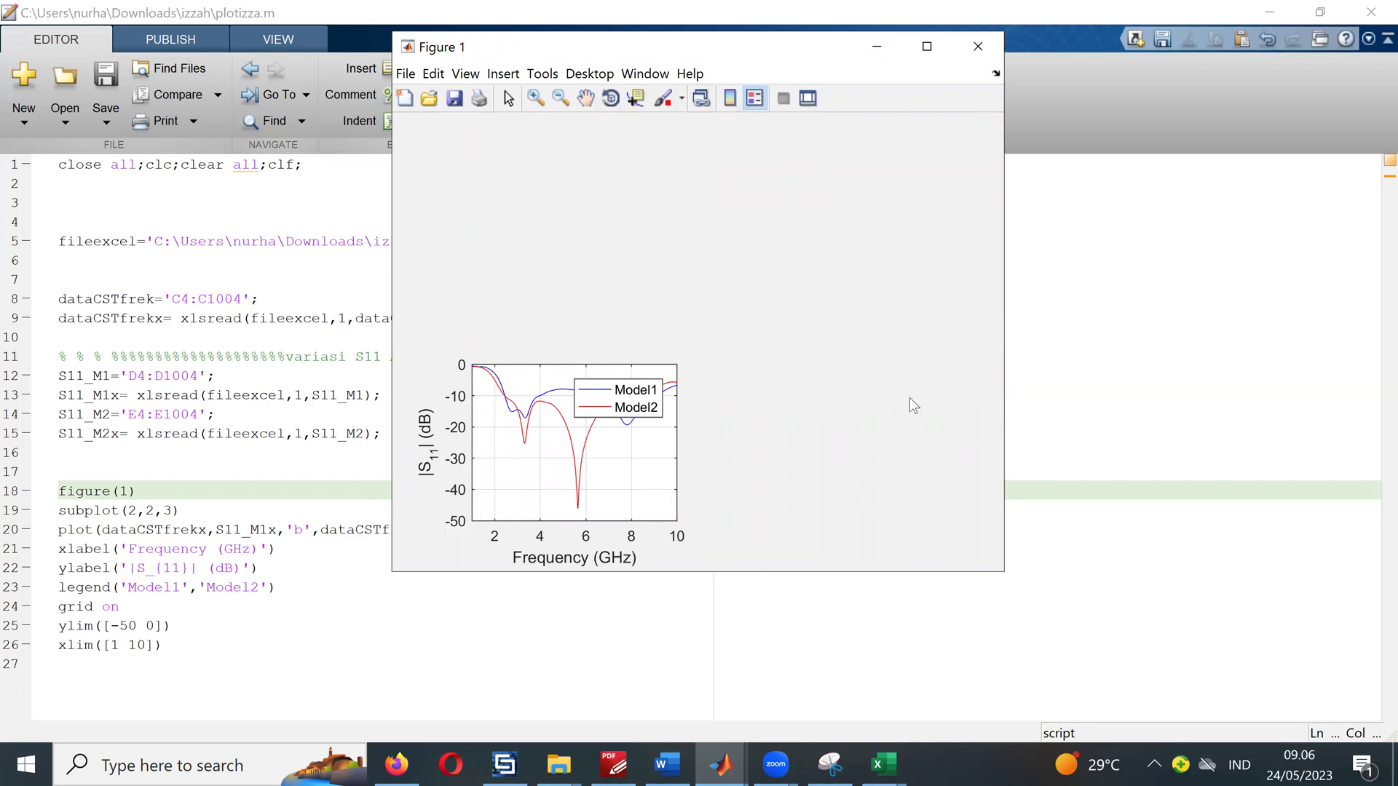
click(240, 526)
drag(198, 510, 48, 529)
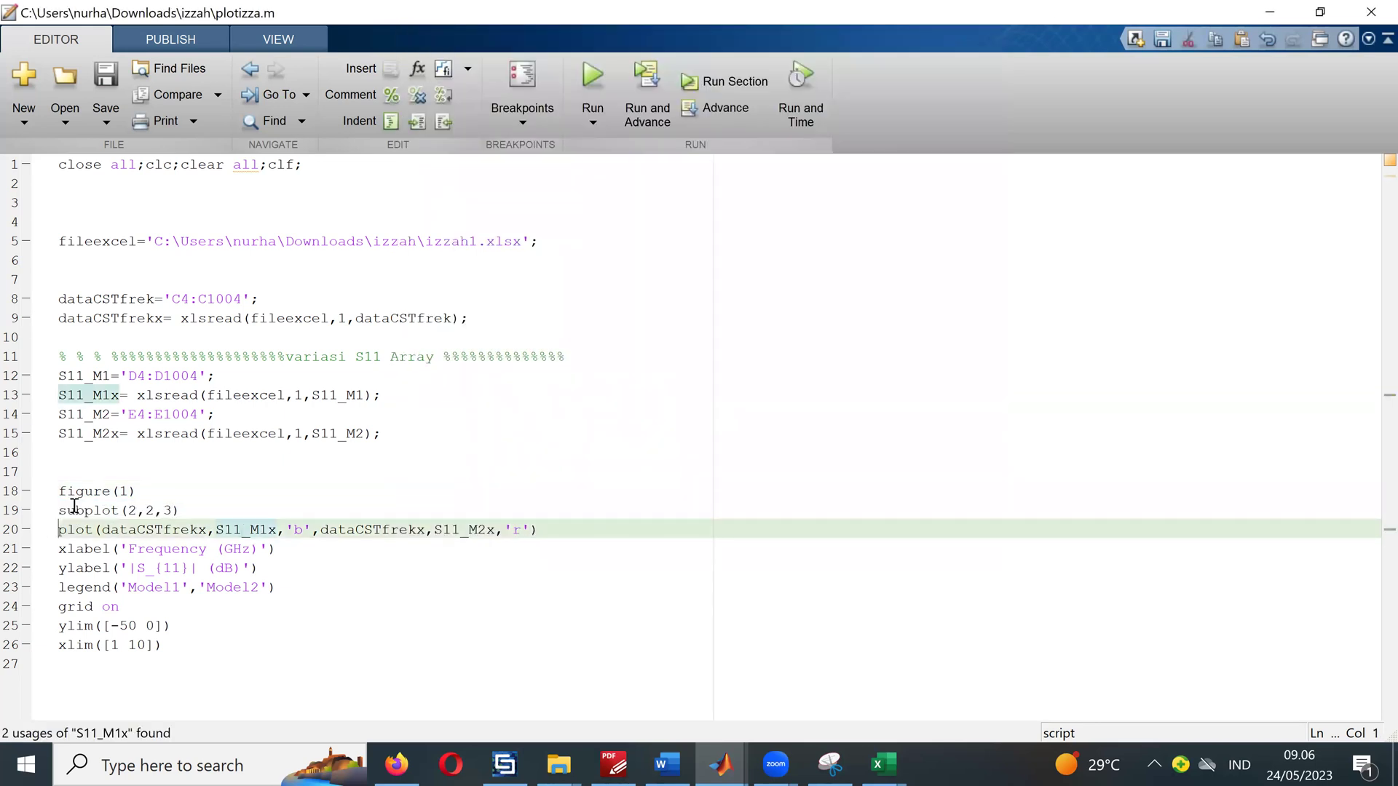
drag(180, 510, 44, 517)
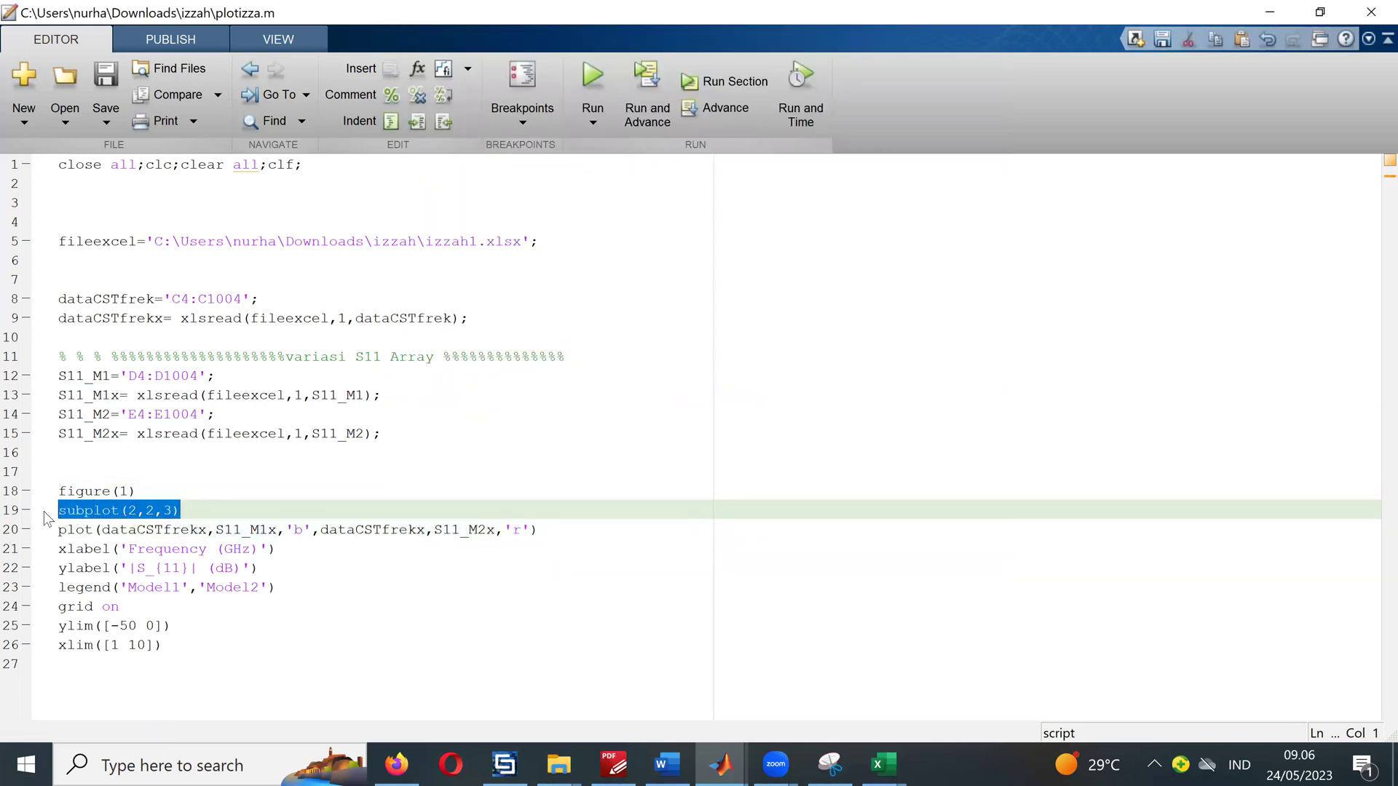
key(BackSpace)
click(602, 115)
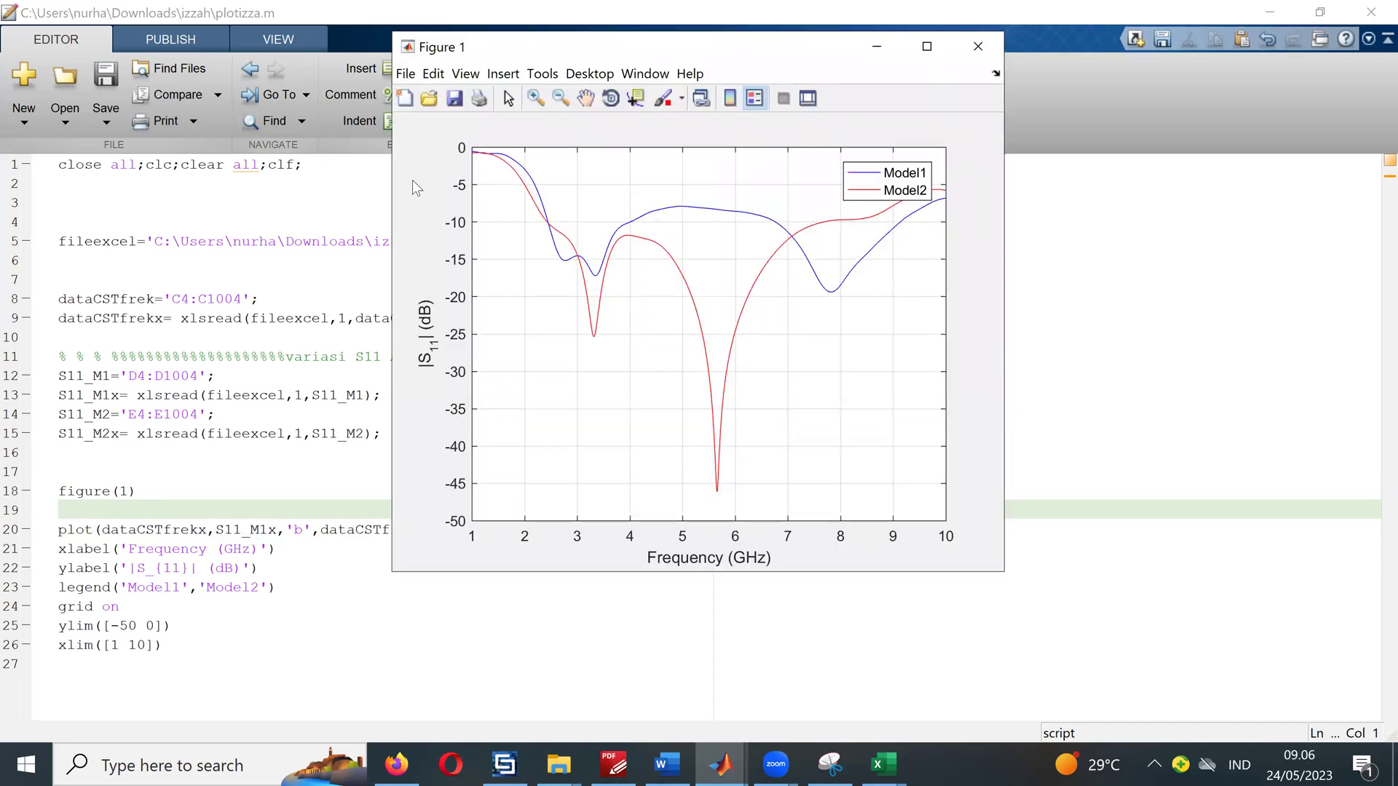
Step: Open Export Setup for Figure 1 and set the rendering resolution to 600 dpi
click(434, 75)
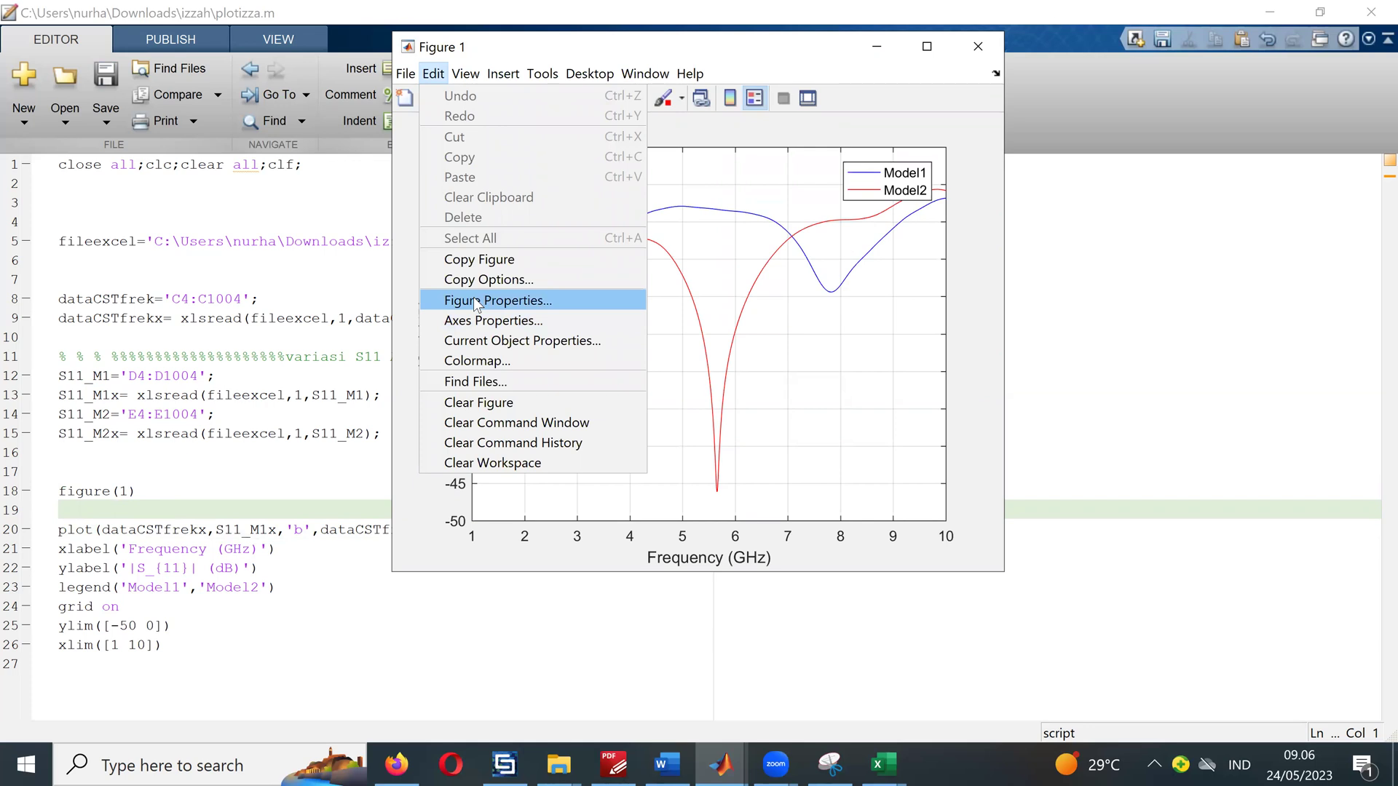
click(678, 299)
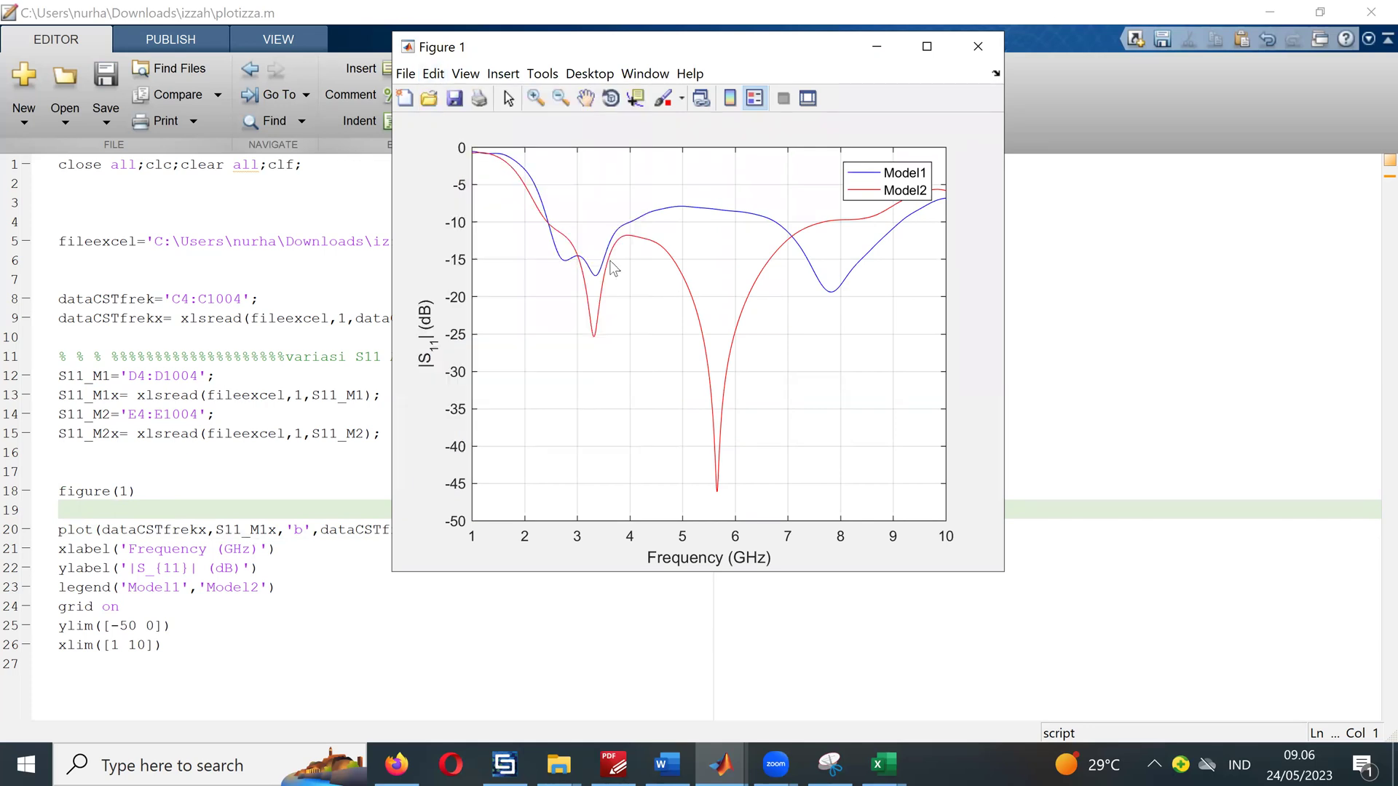
click(405, 75)
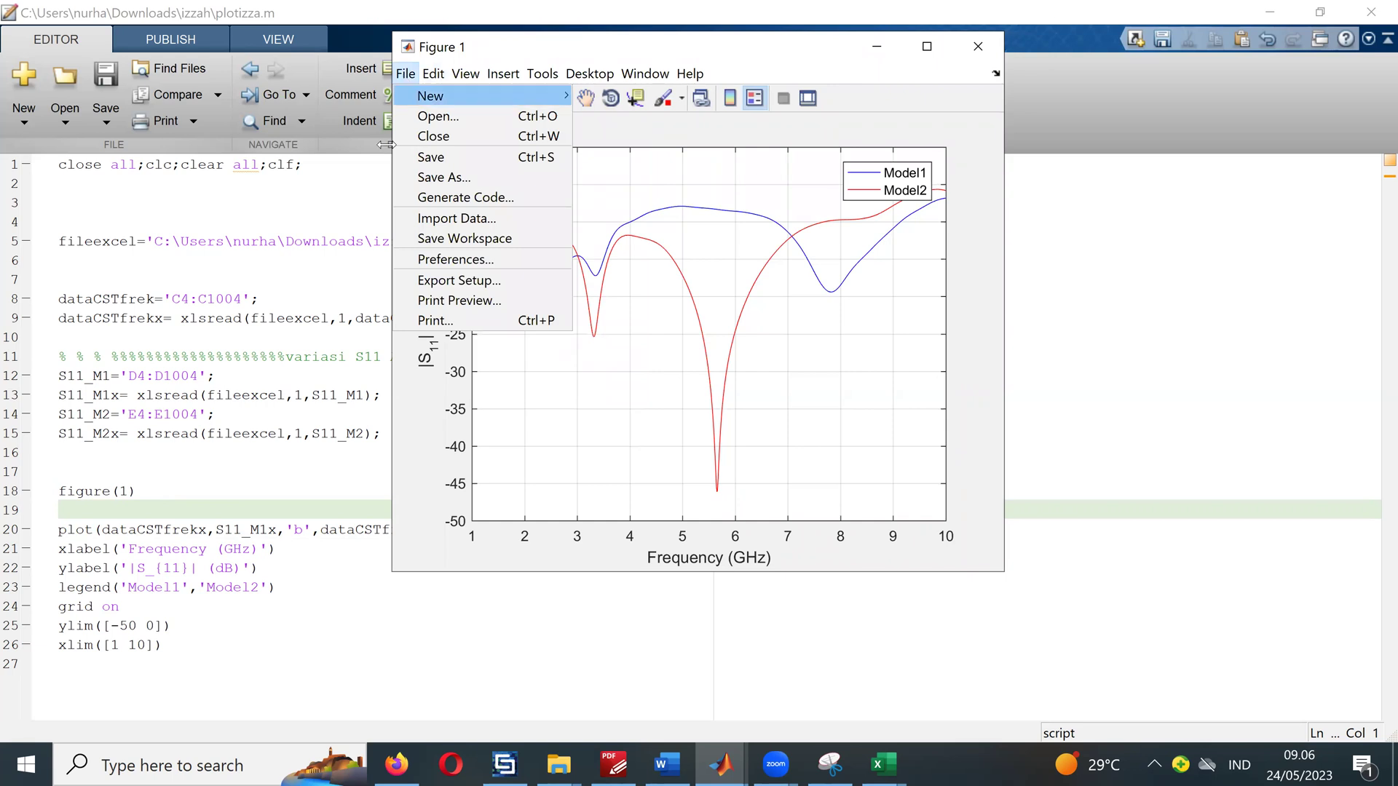
click(437, 287)
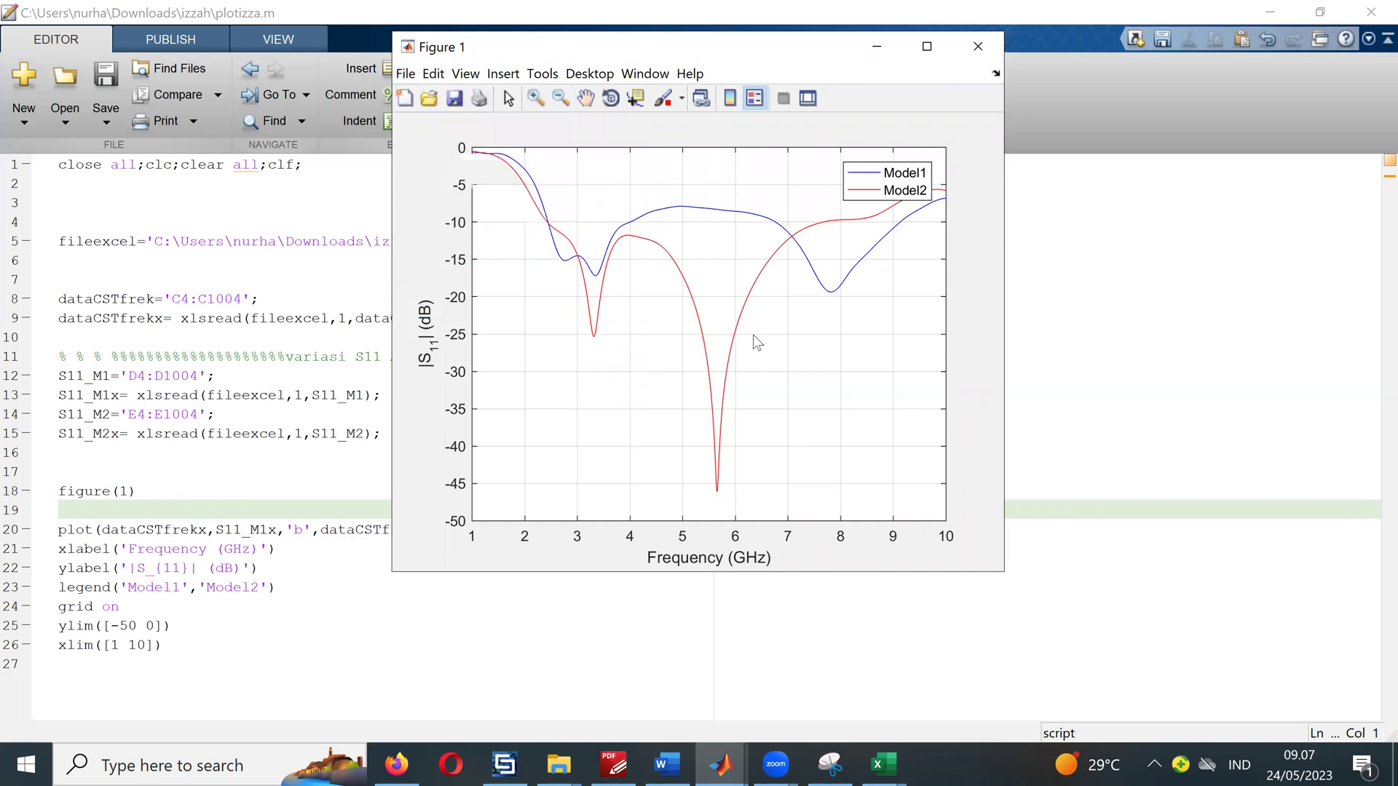
click(224, 215)
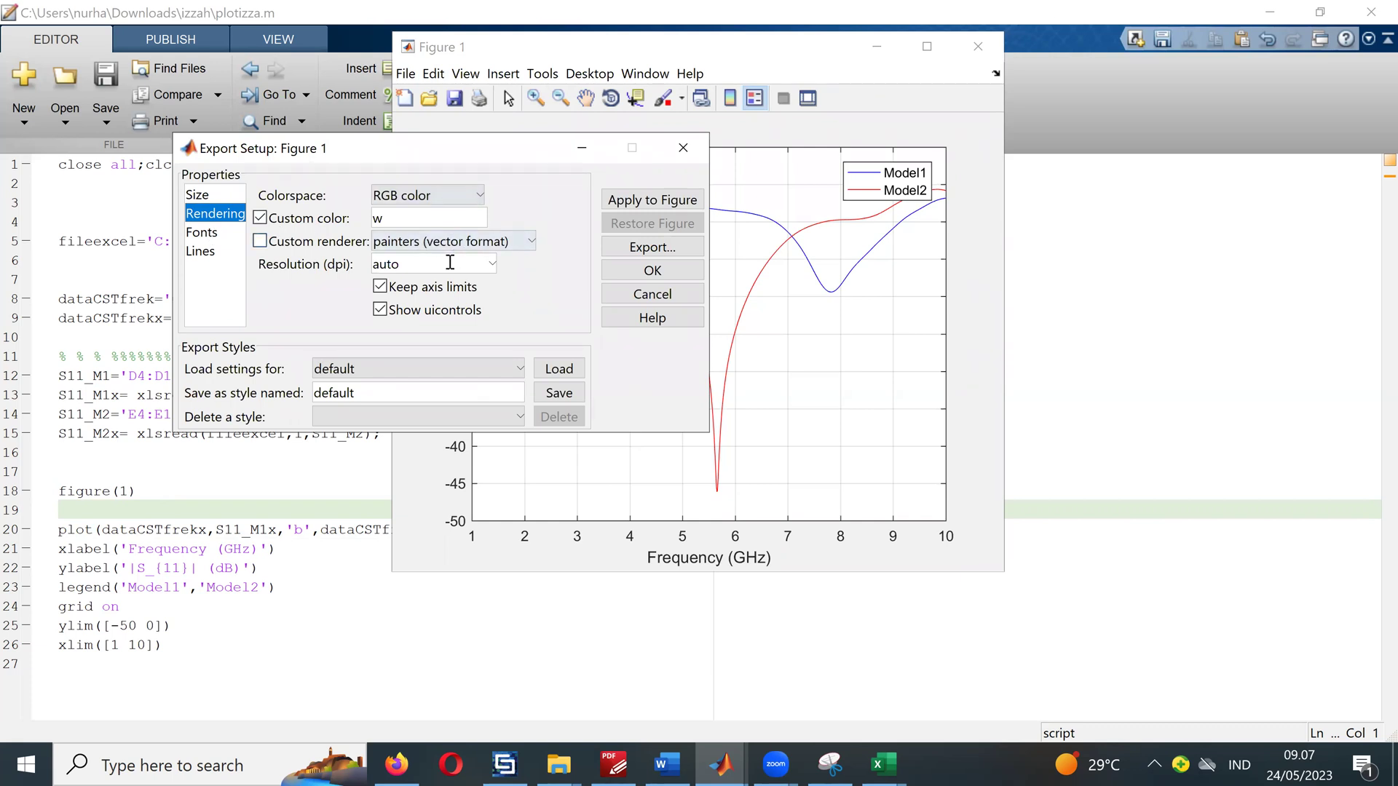
click(496, 260)
click(496, 259)
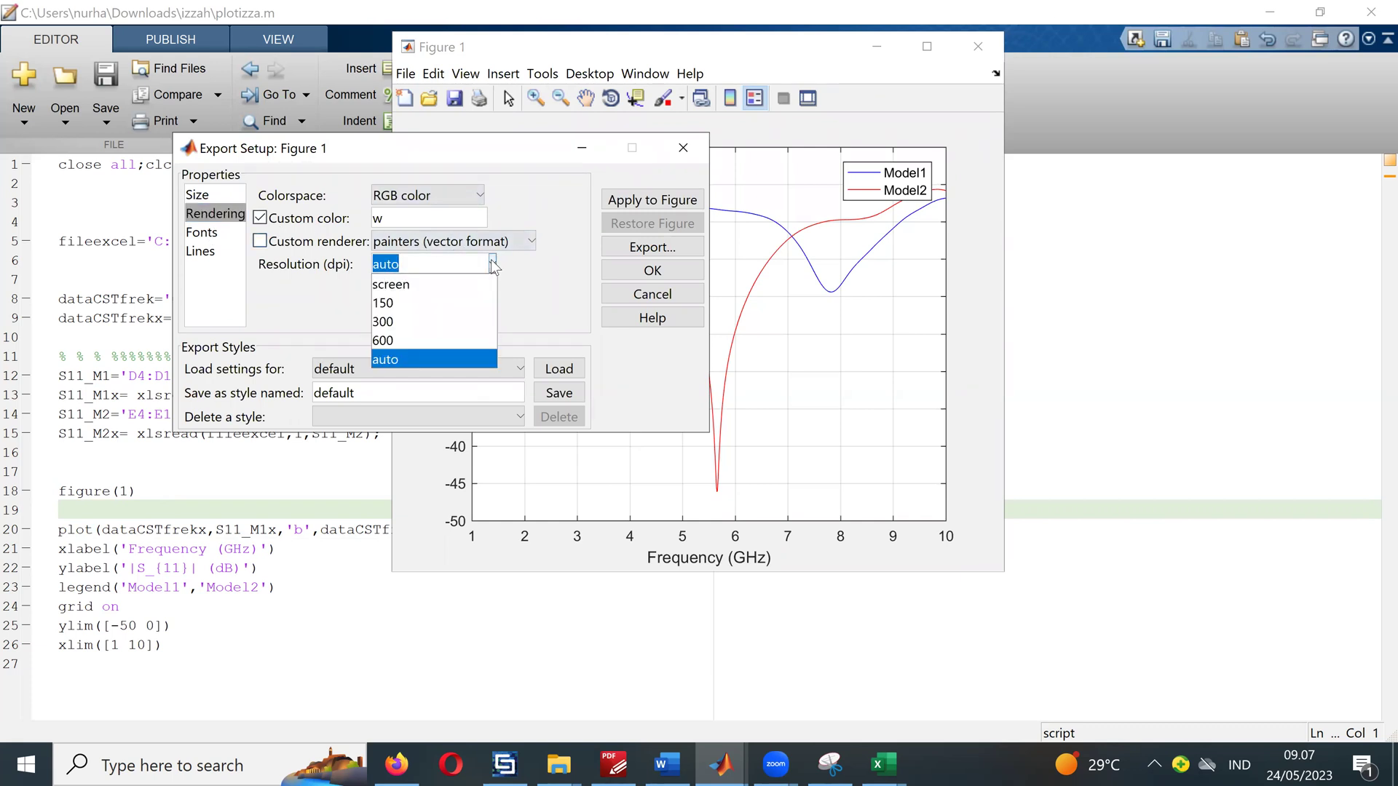
click(421, 341)
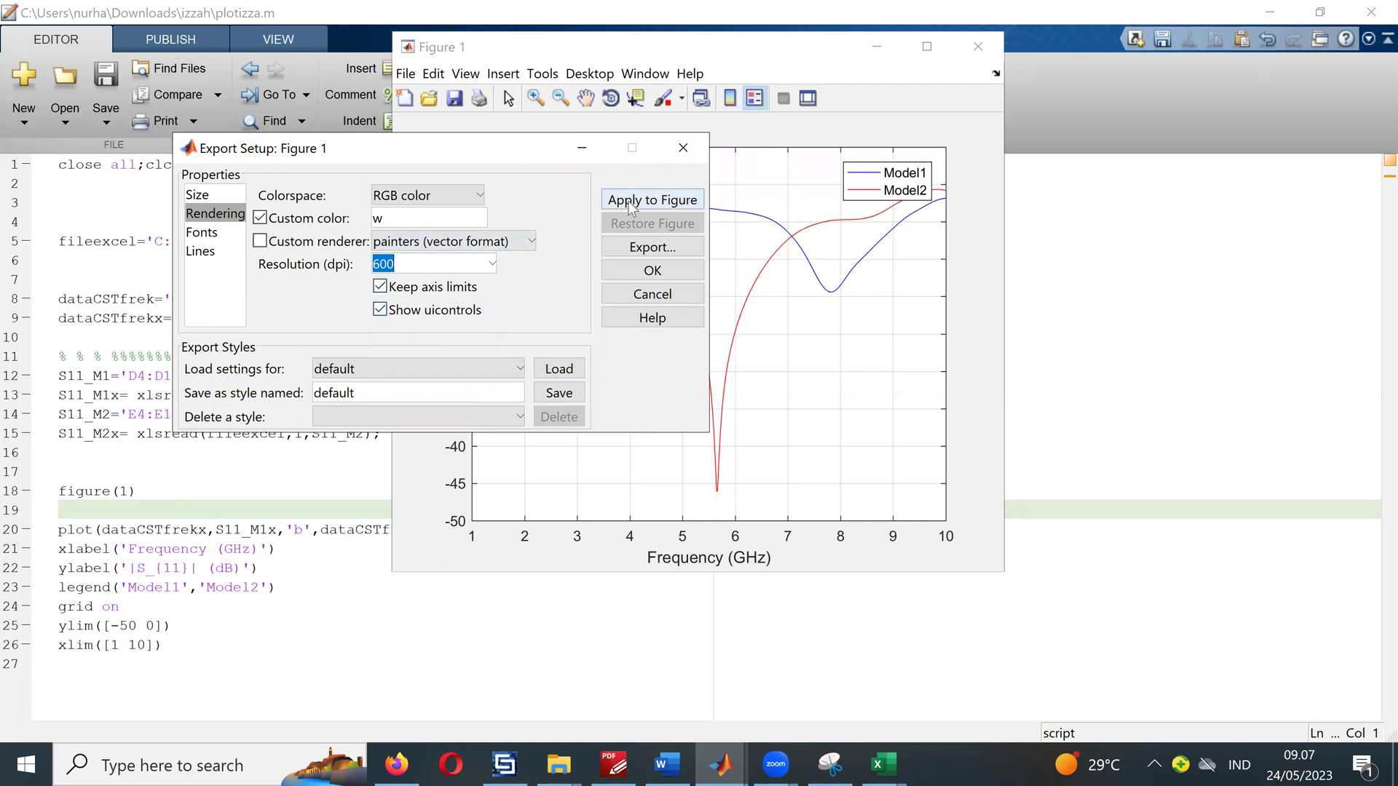
Step: Set the export font's custom weight to bold, apply it to the figure, and close the export settings
click(202, 195)
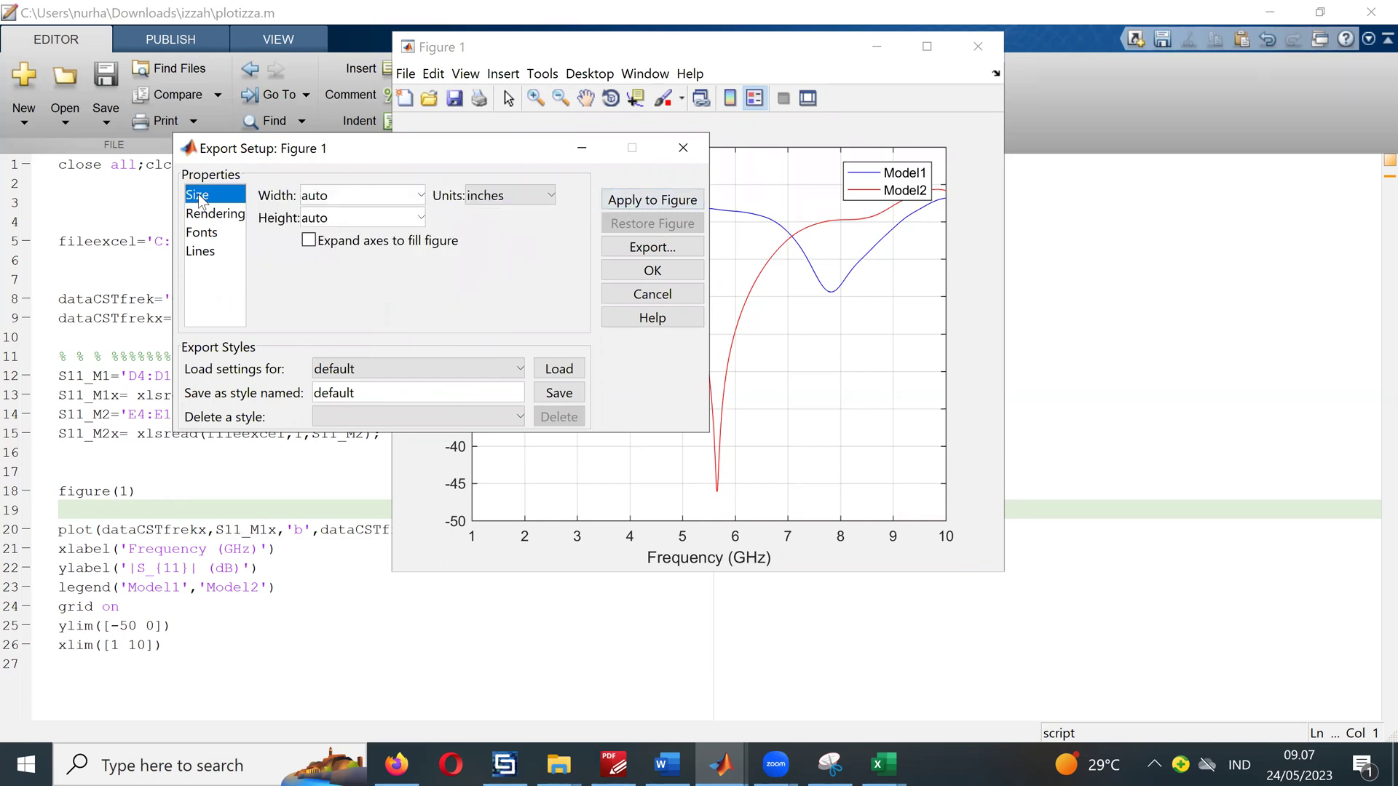
click(197, 235)
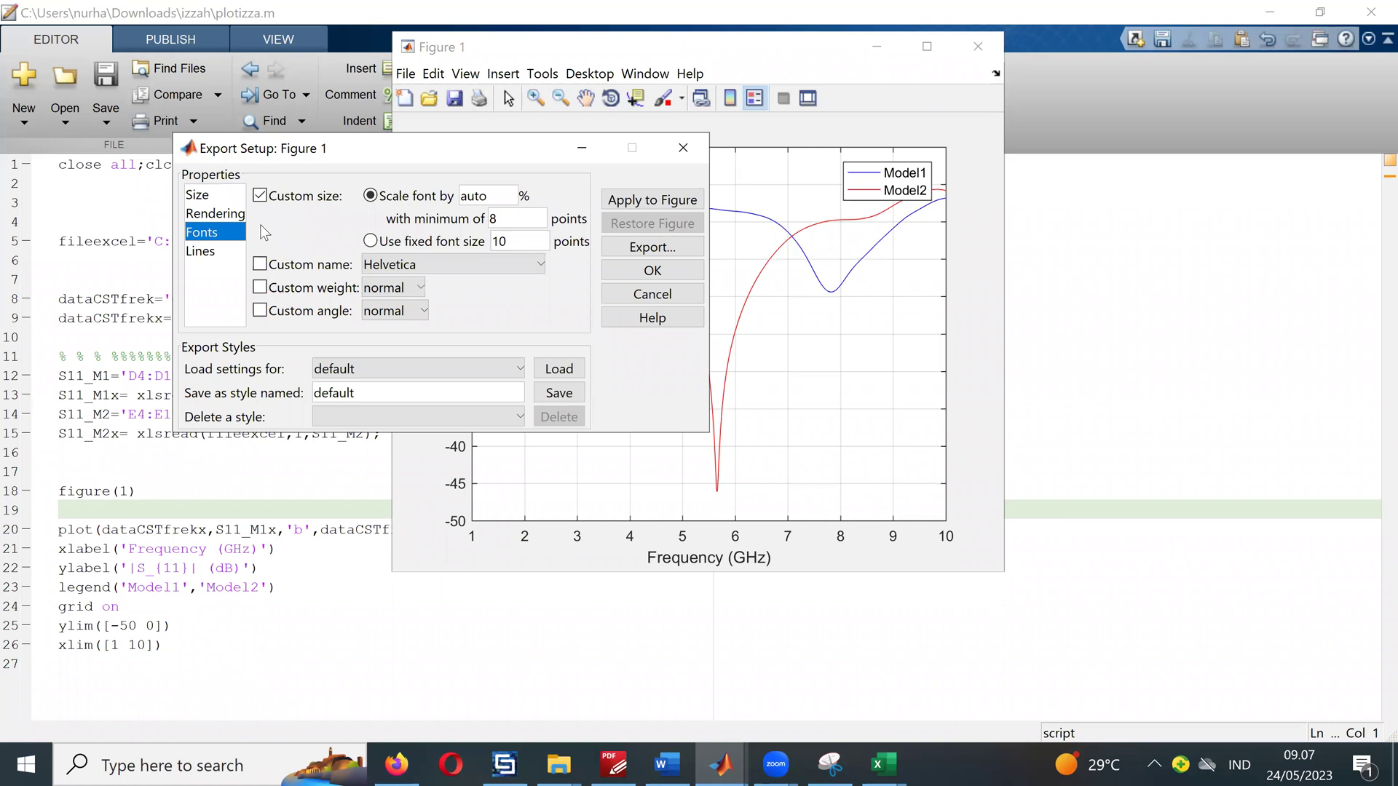
click(390, 287)
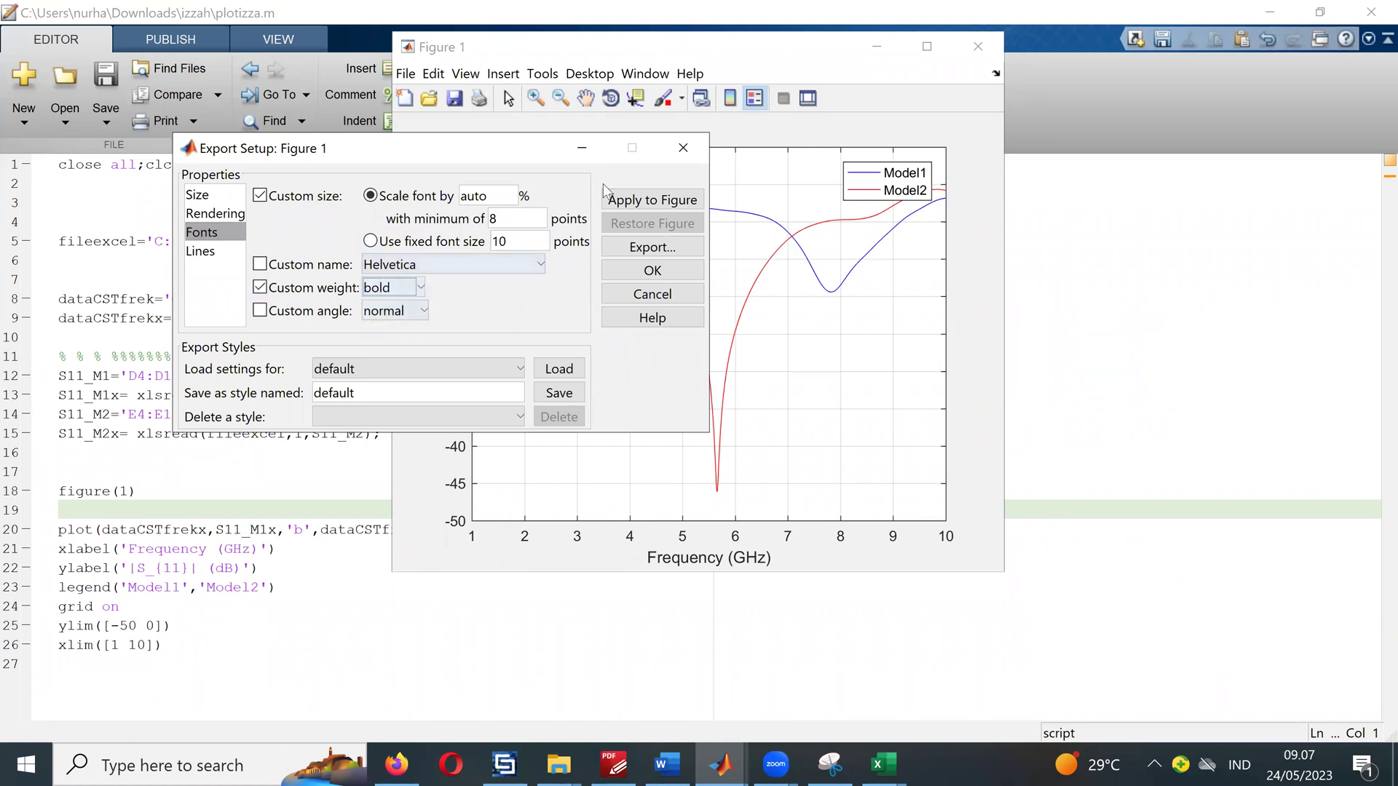
click(625, 201)
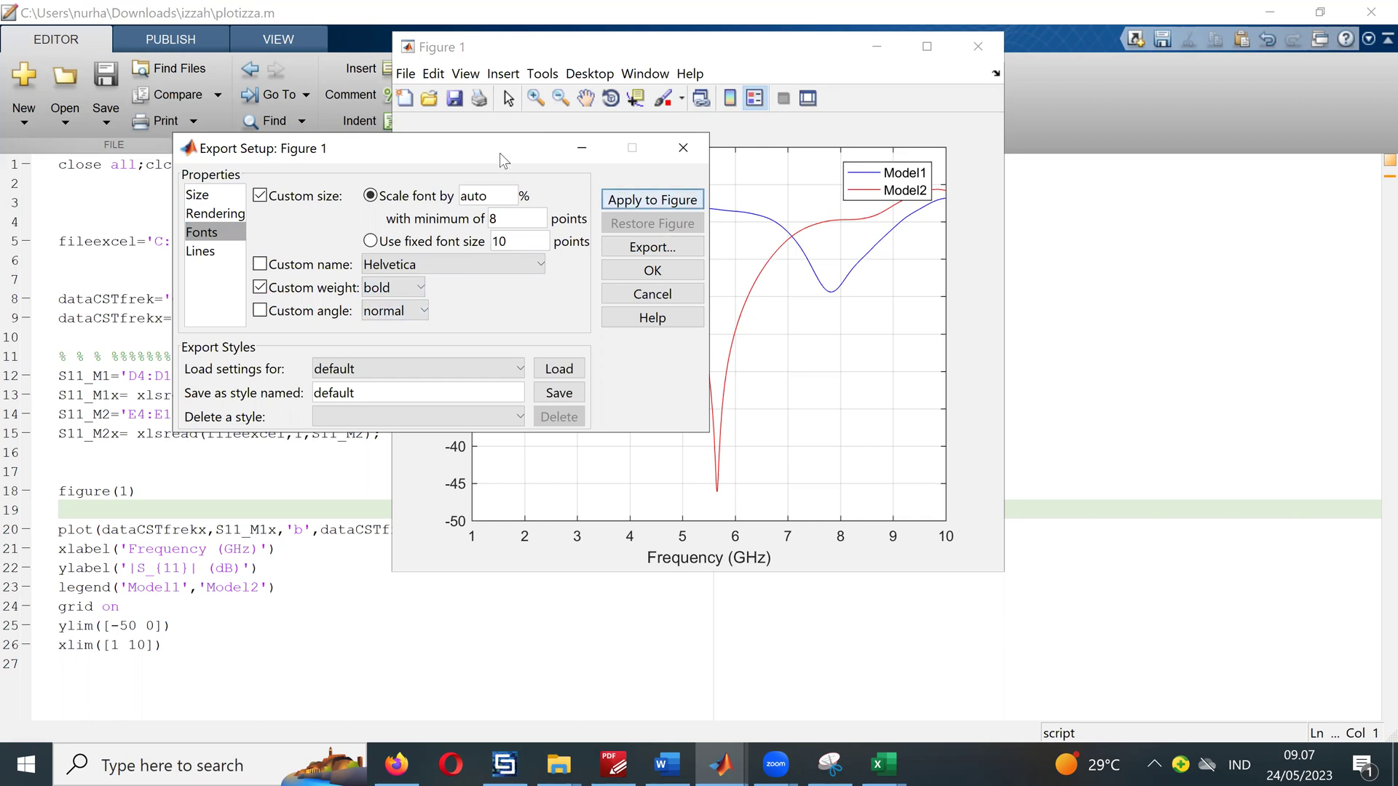
drag(500, 153, 1219, 278)
click(1288, 291)
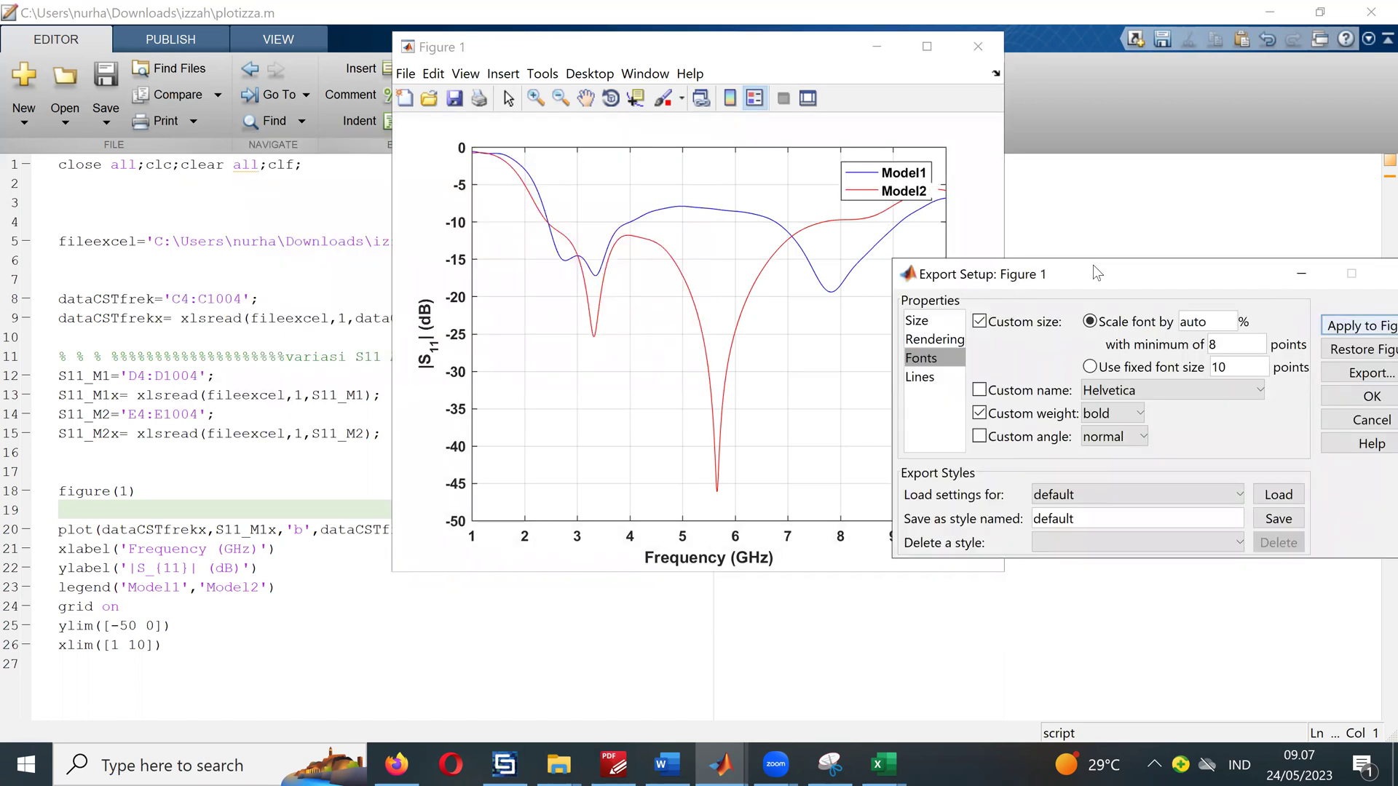
drag(1161, 281, 749, 291)
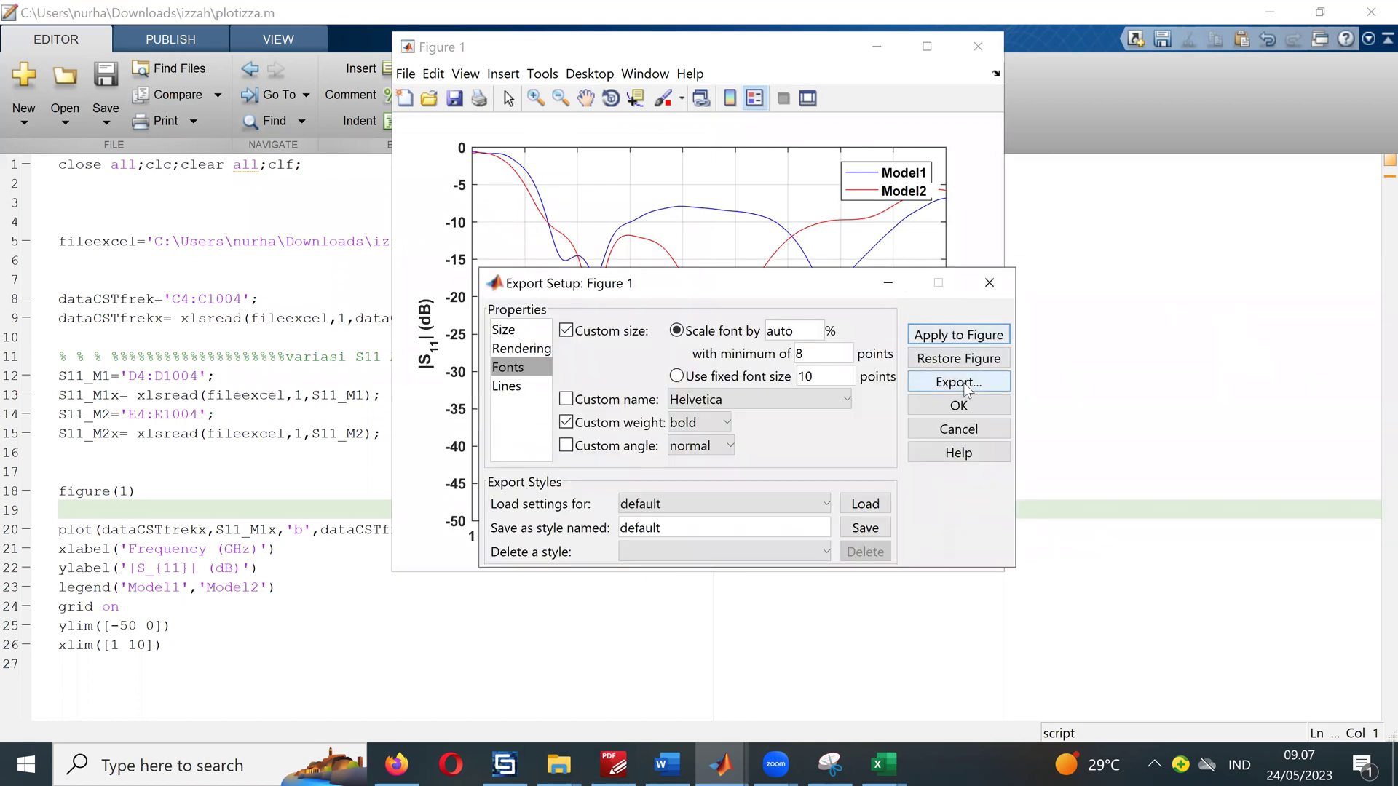
click(981, 406)
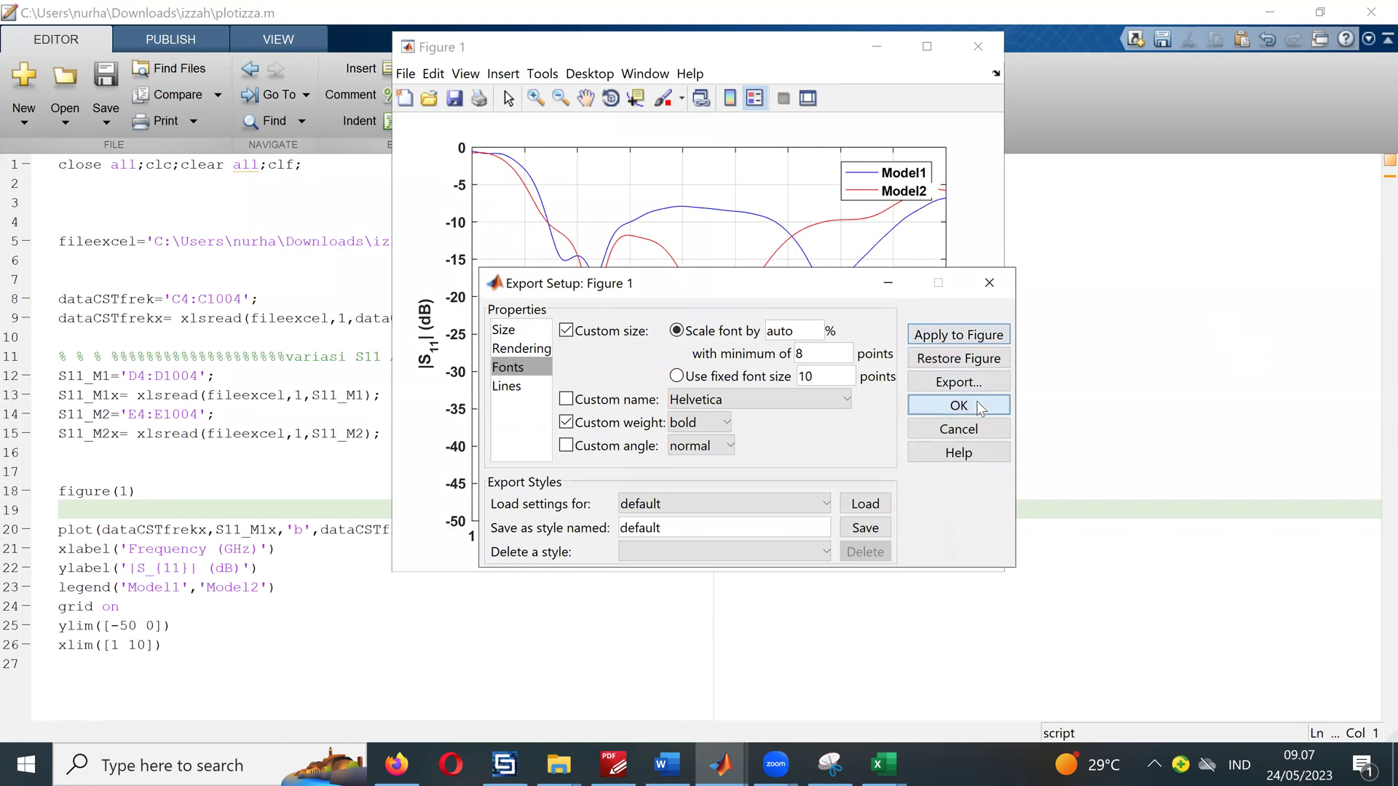
Step: Open the figure's properties for editing and move the legend into the empty area below the curves, around 8 to 9.5 GHz
click(465, 74)
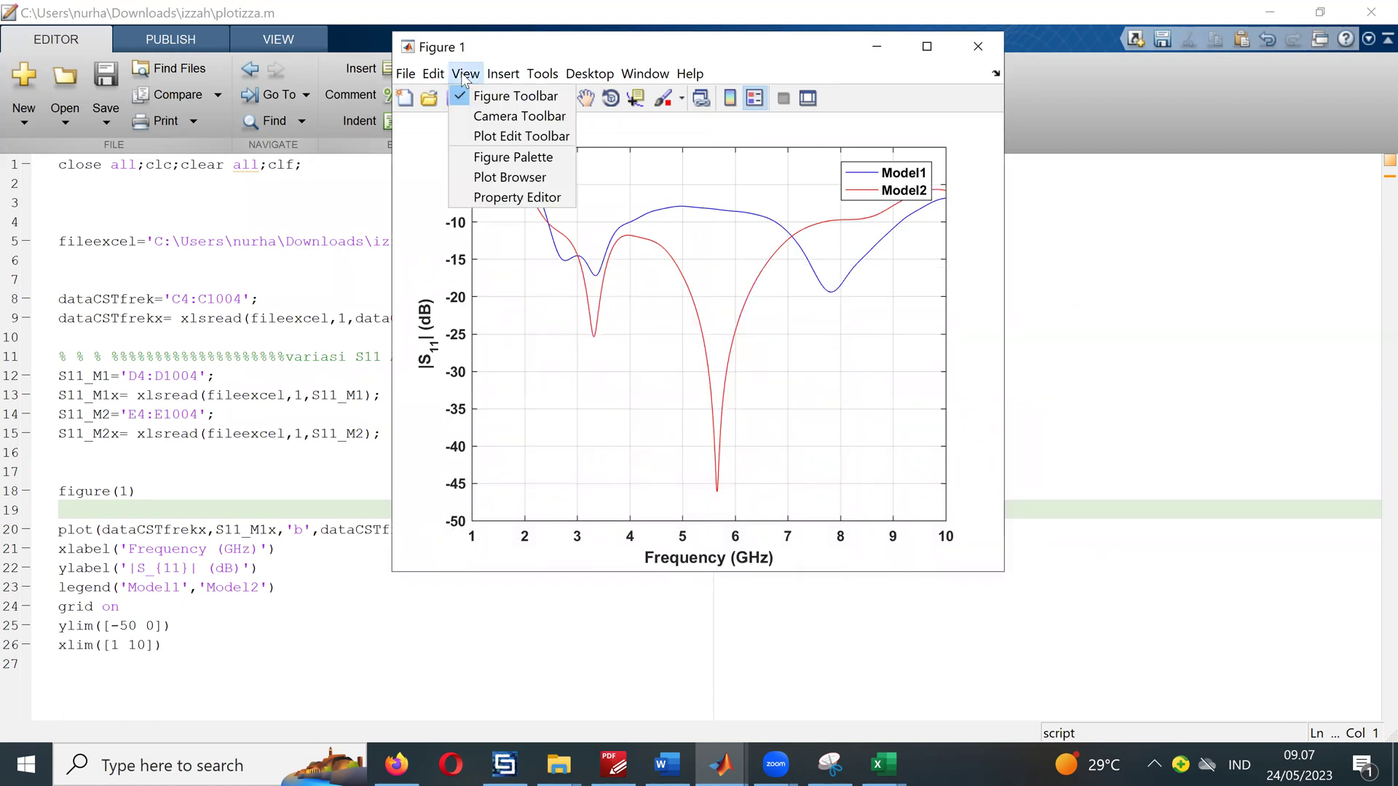
mouse_move(437, 76)
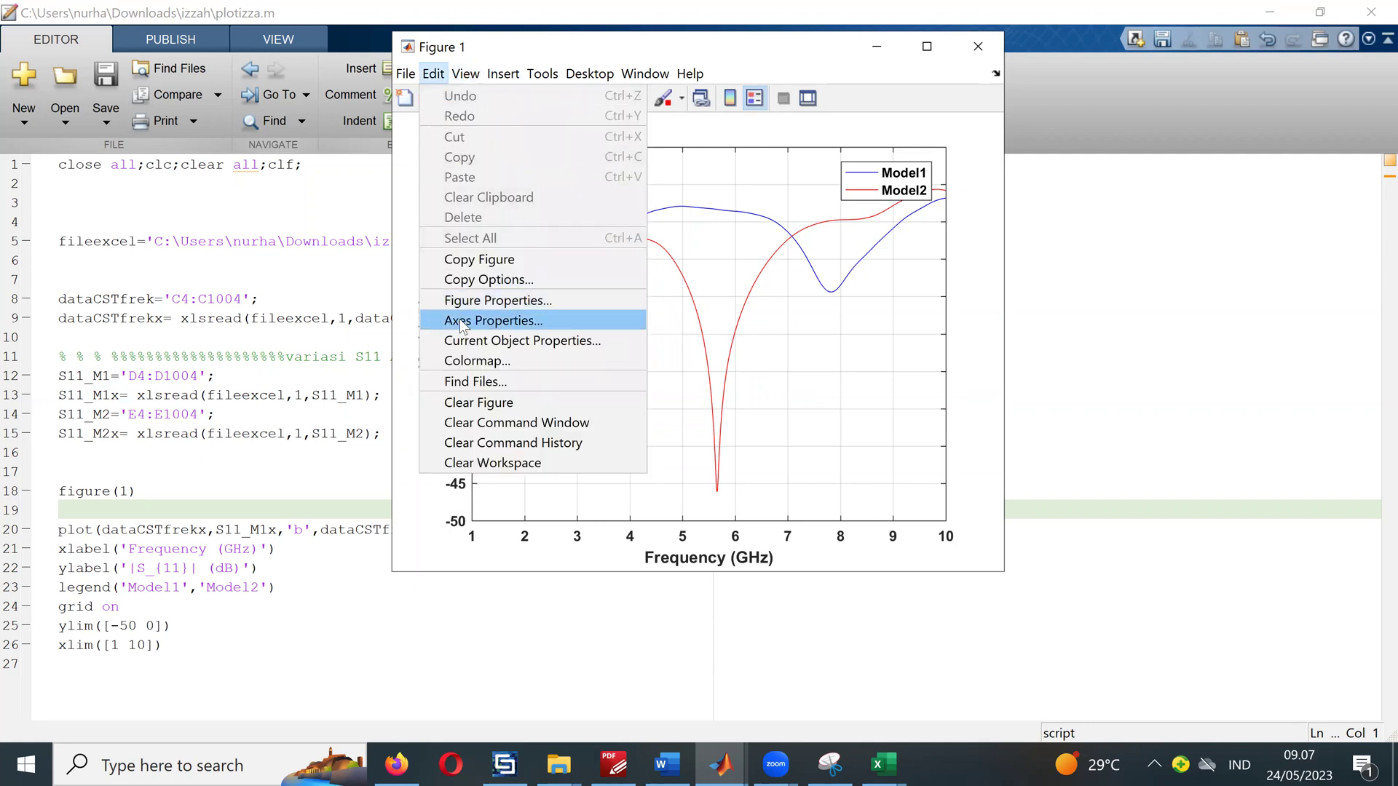
click(506, 301)
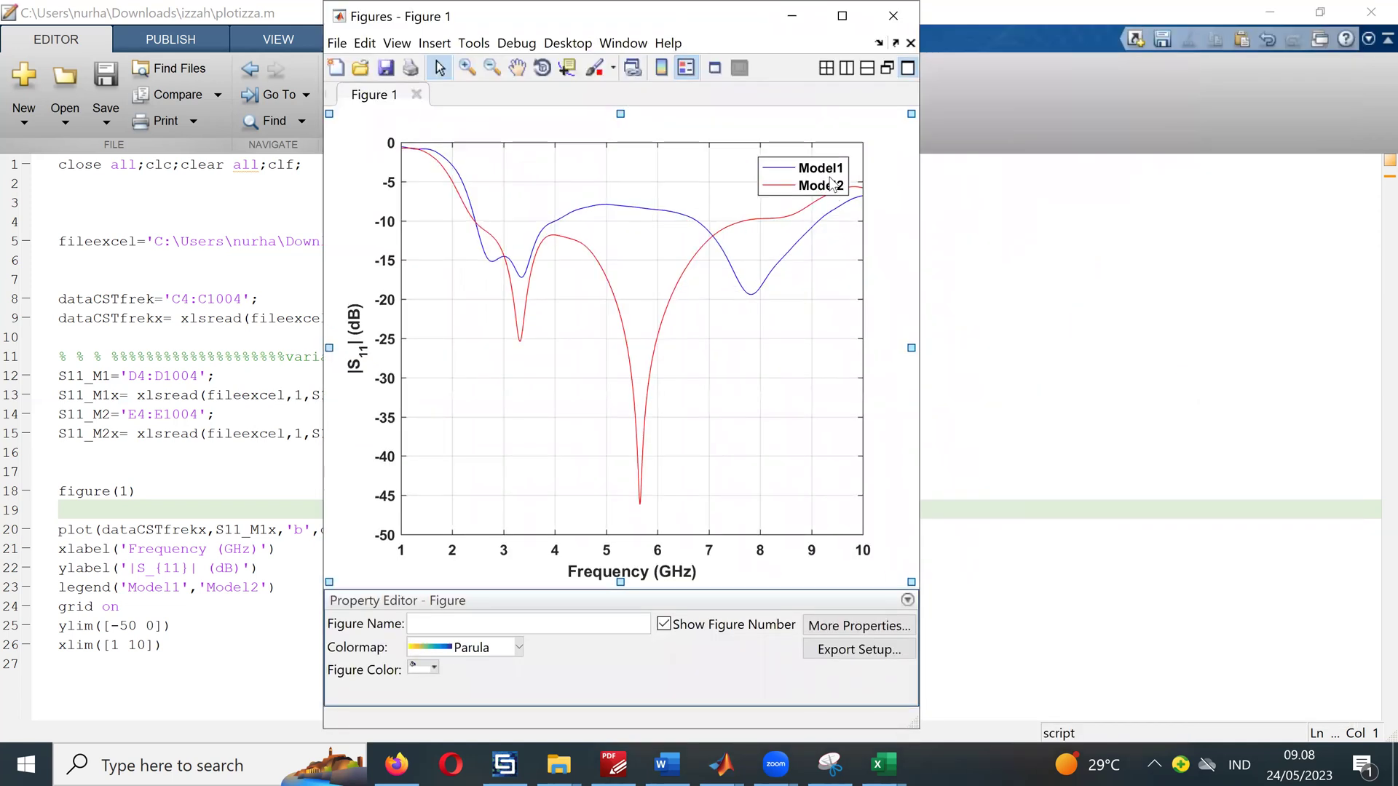
drag(801, 175, 796, 365)
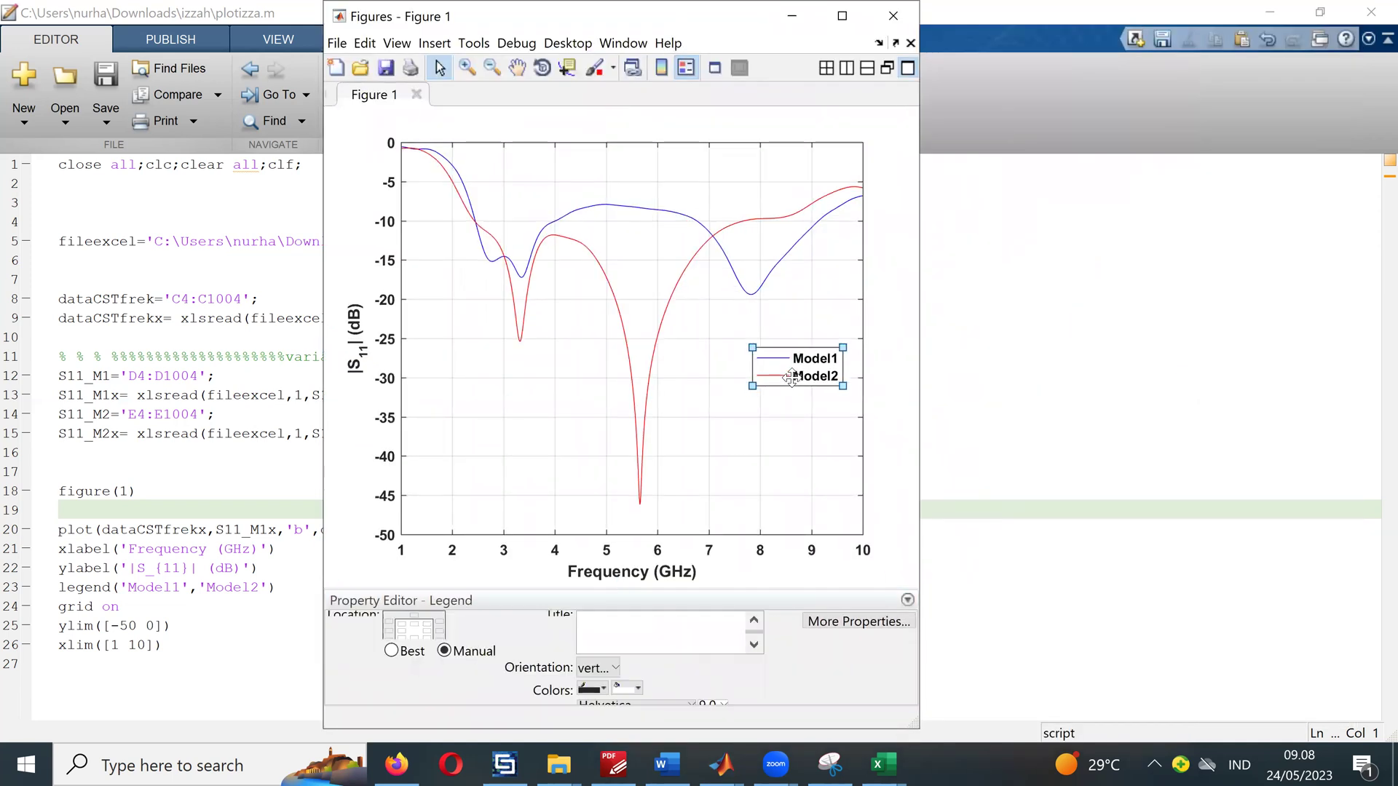
Step: Select the red Model2 curve and set its line width to 1.0
click(657, 324)
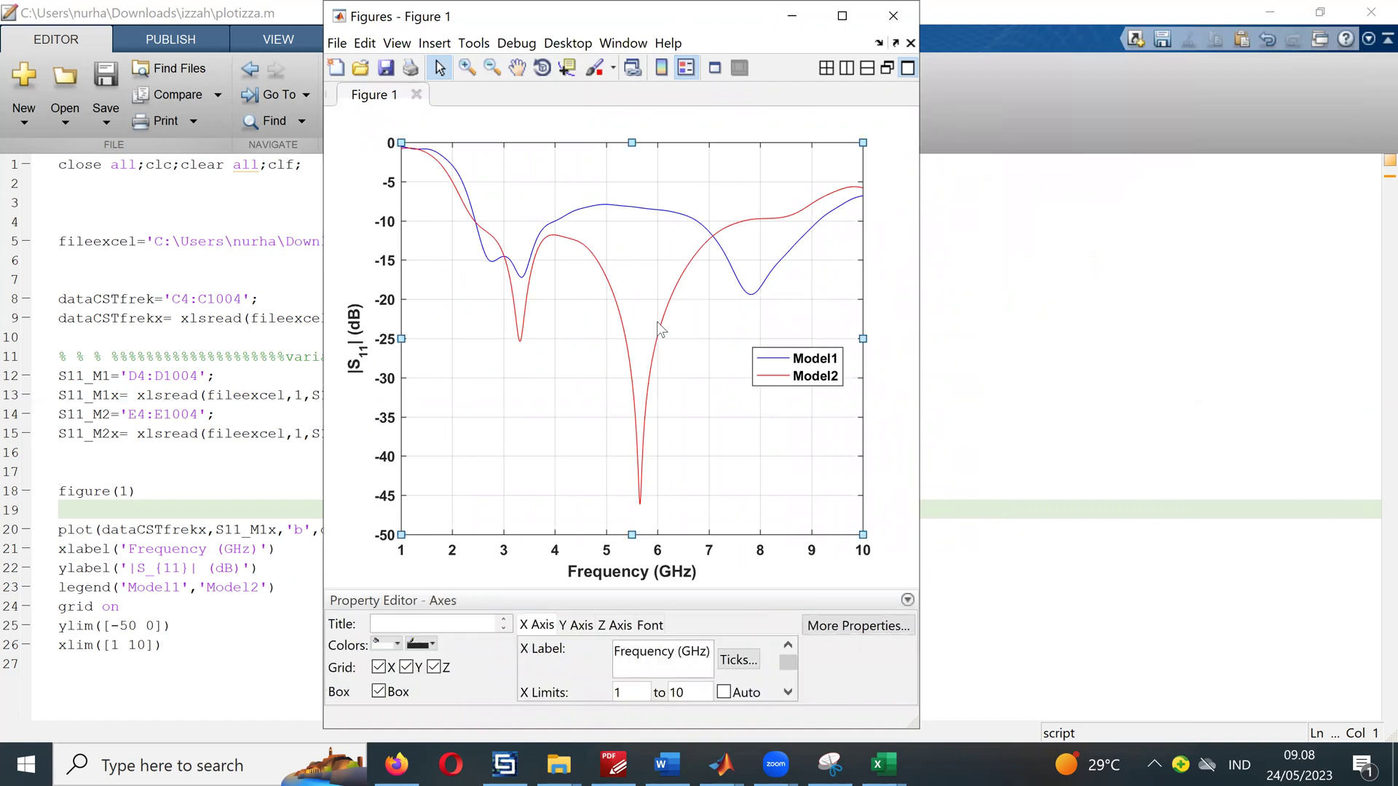
click(661, 323)
click(665, 319)
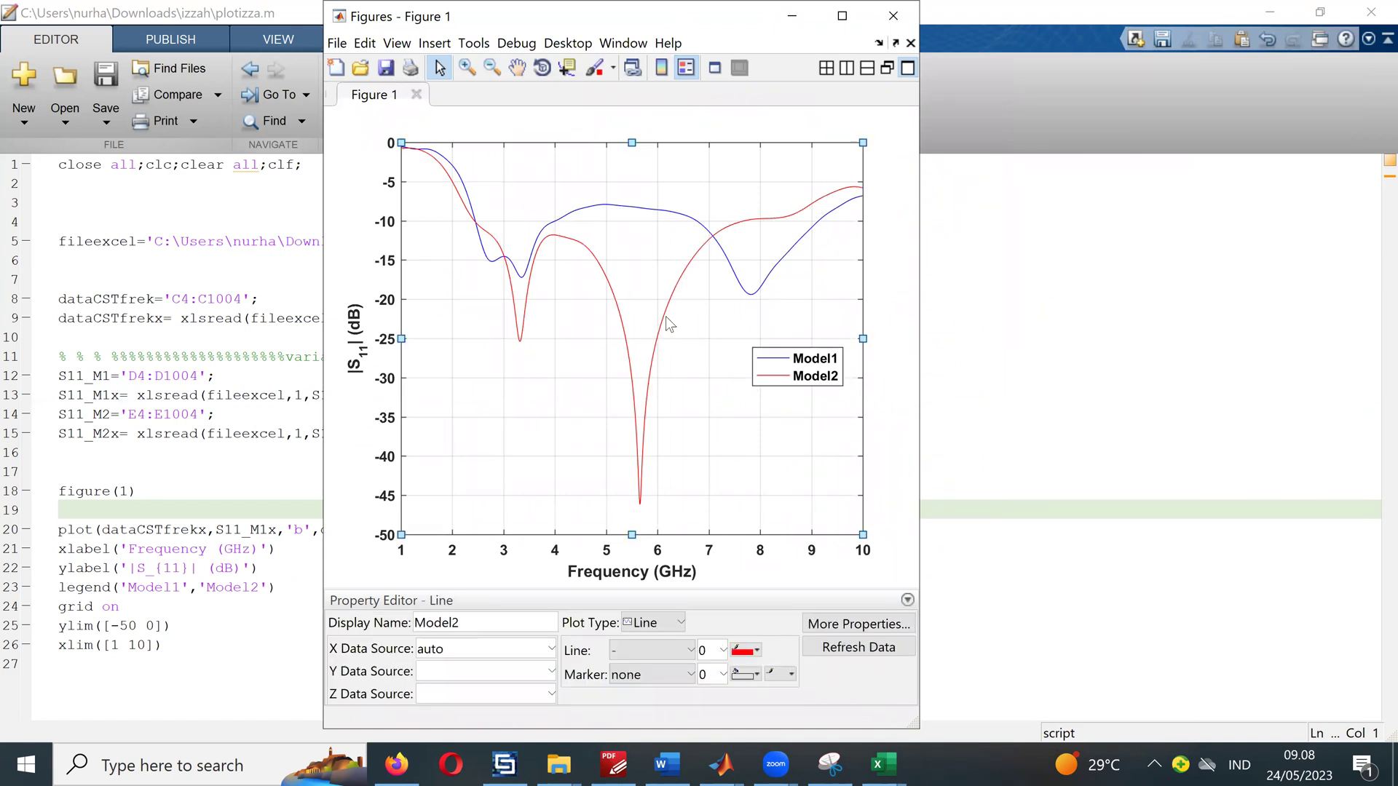
click(655, 355)
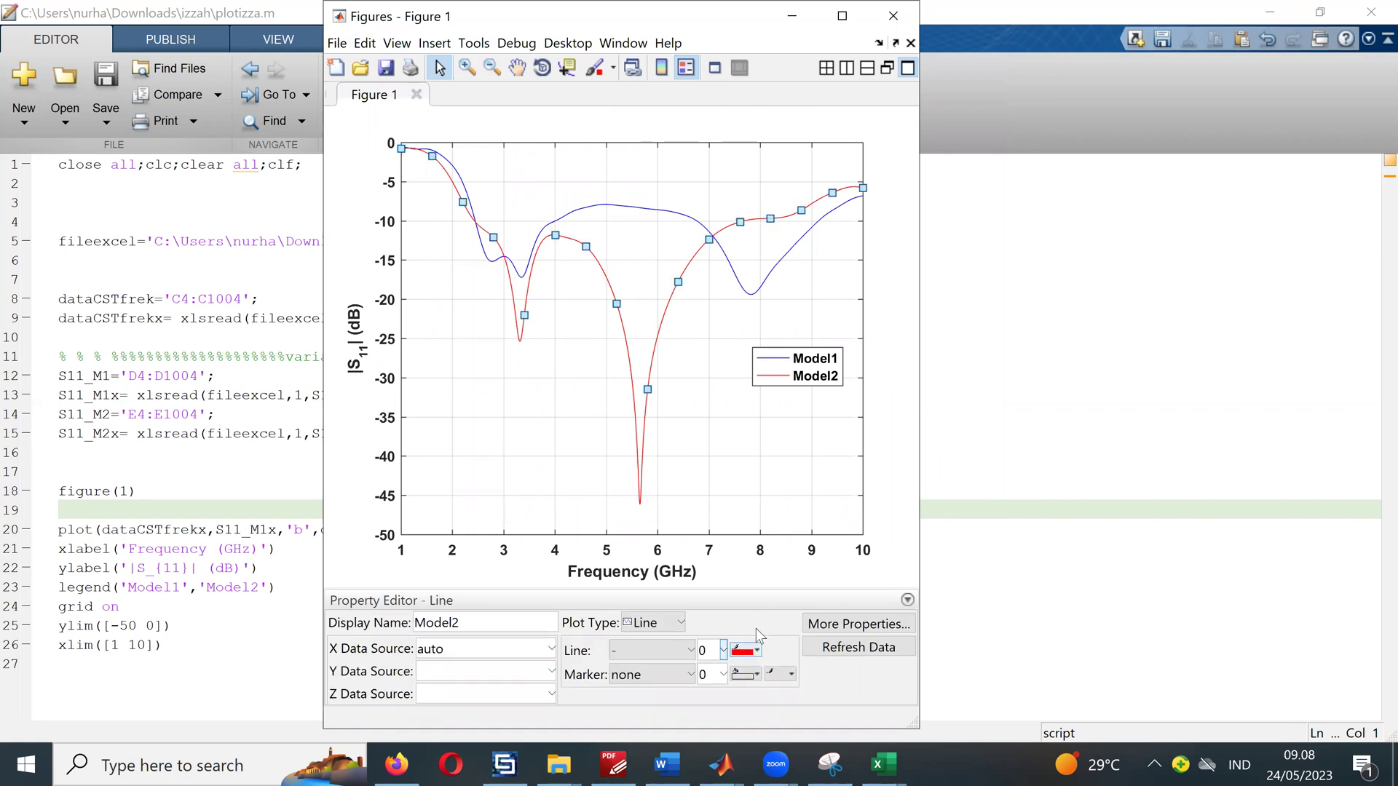
click(723, 650)
click(703, 429)
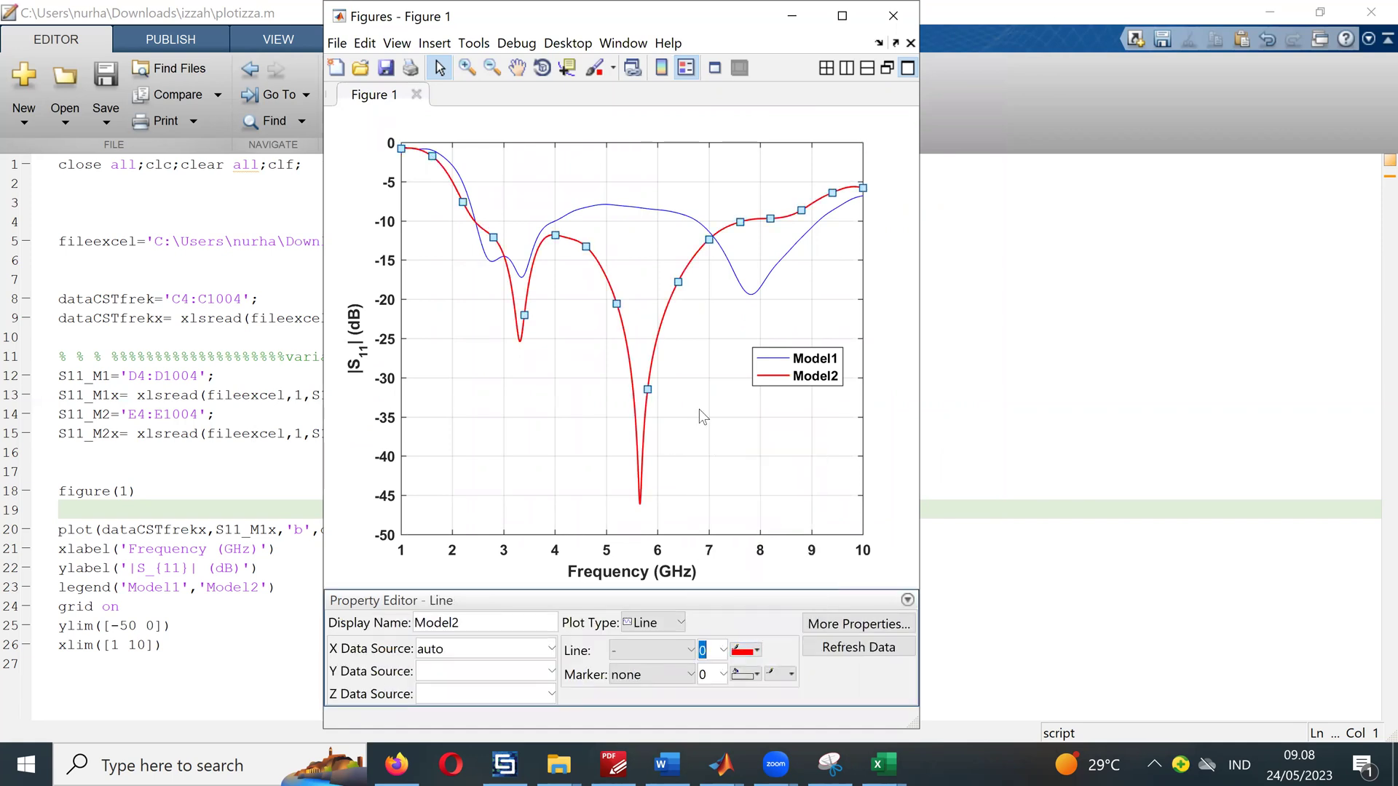
Step: Select the blue Model1 curve, set its line width to 1.0, and deselect it
click(662, 218)
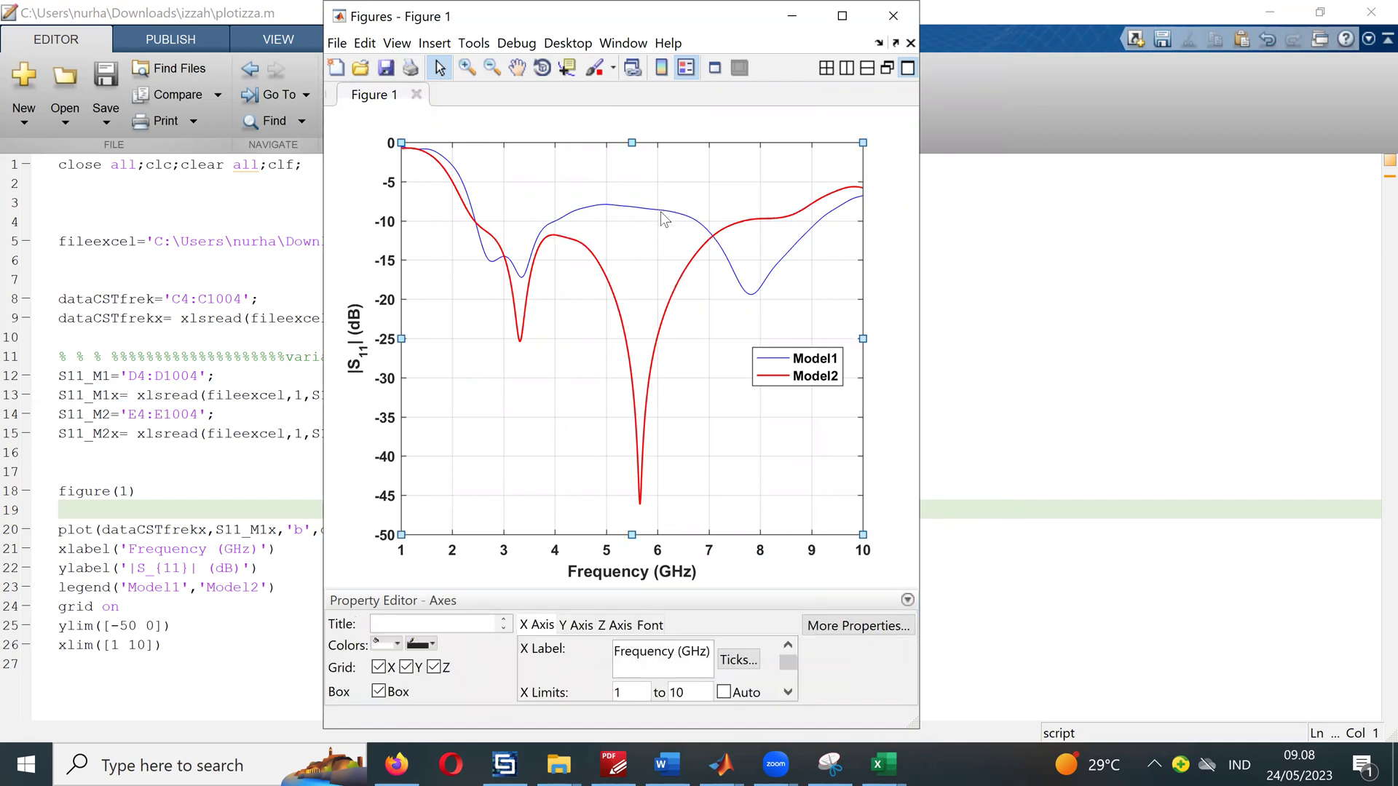
click(662, 212)
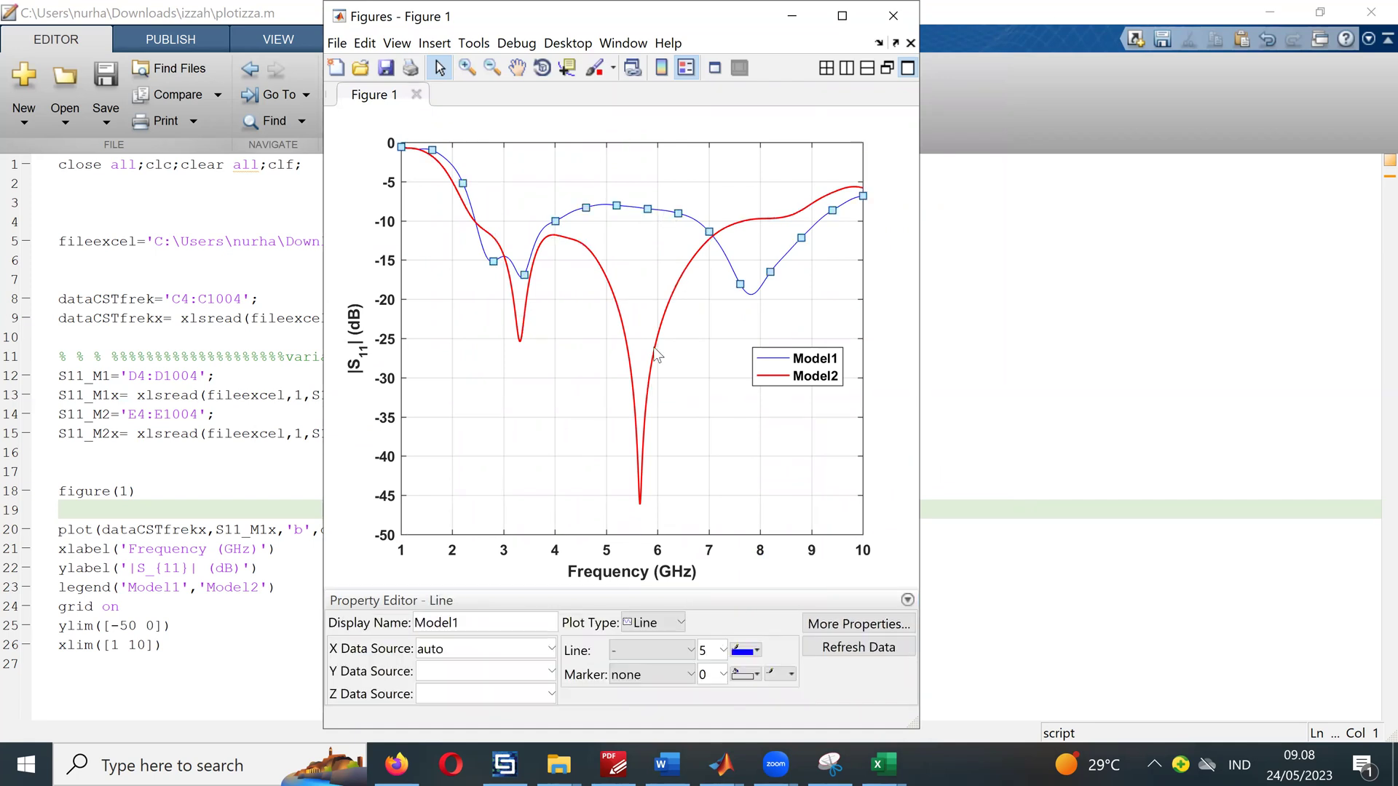
click(723, 651)
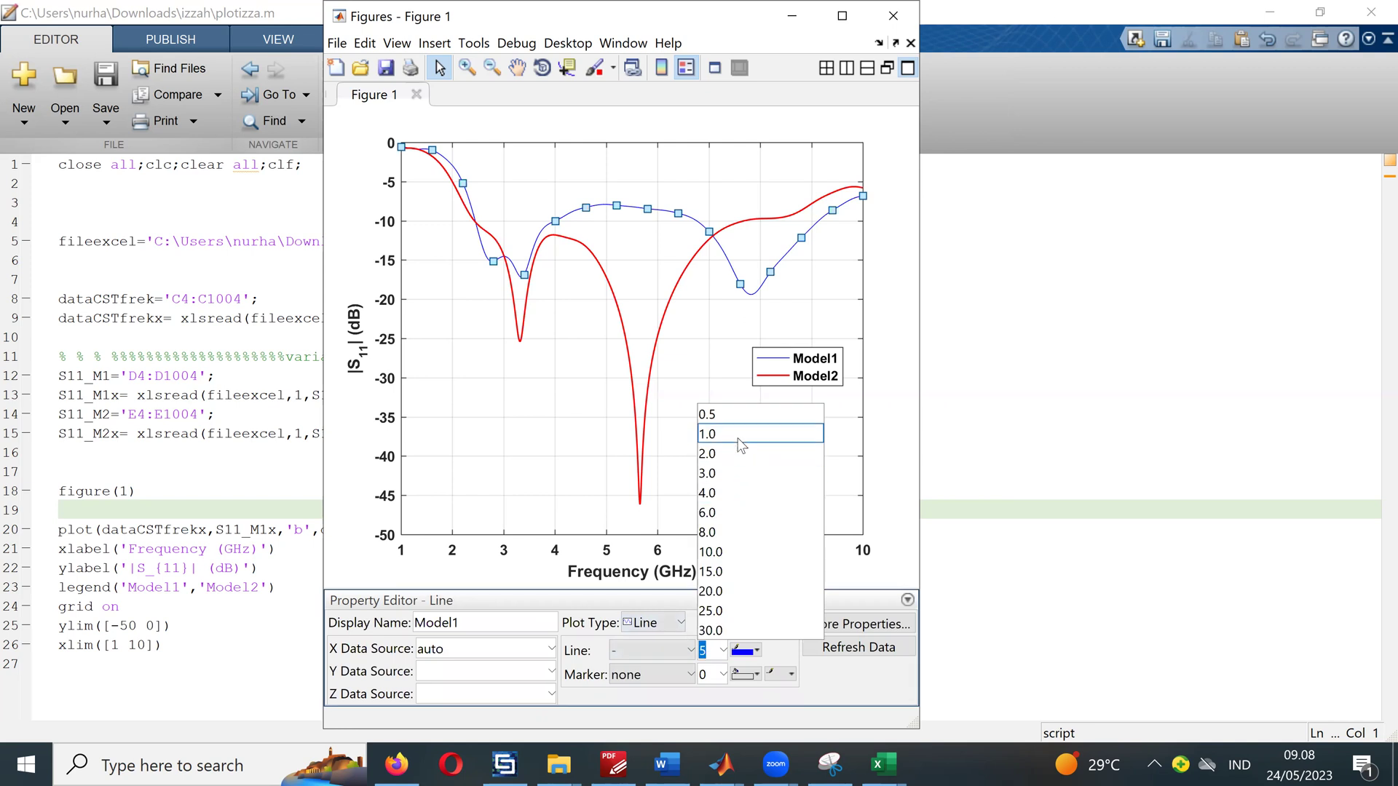
click(738, 437)
click(736, 464)
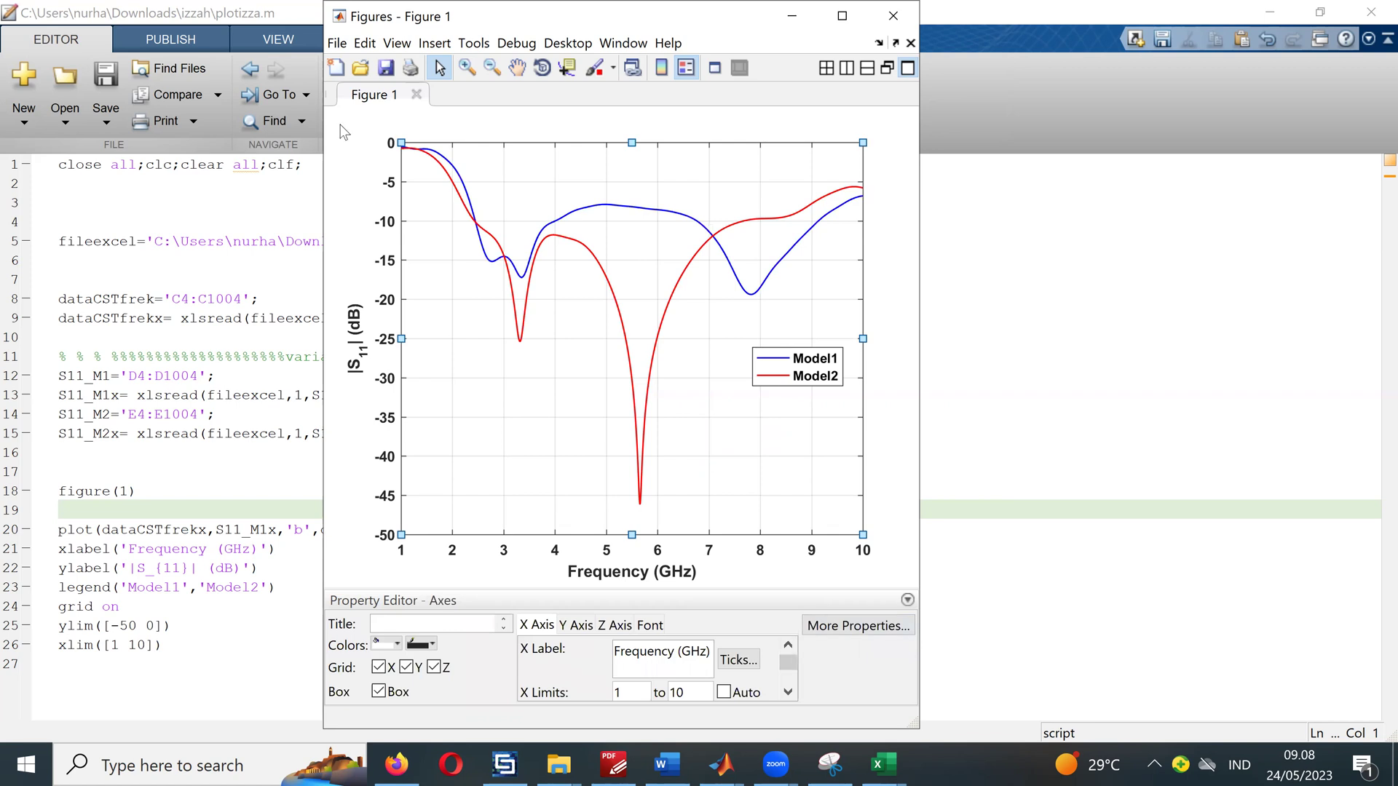
Step: Check the rendering settings in Export Setup and export the figure as untitled.fig to the Downloads\izzah folder
click(337, 43)
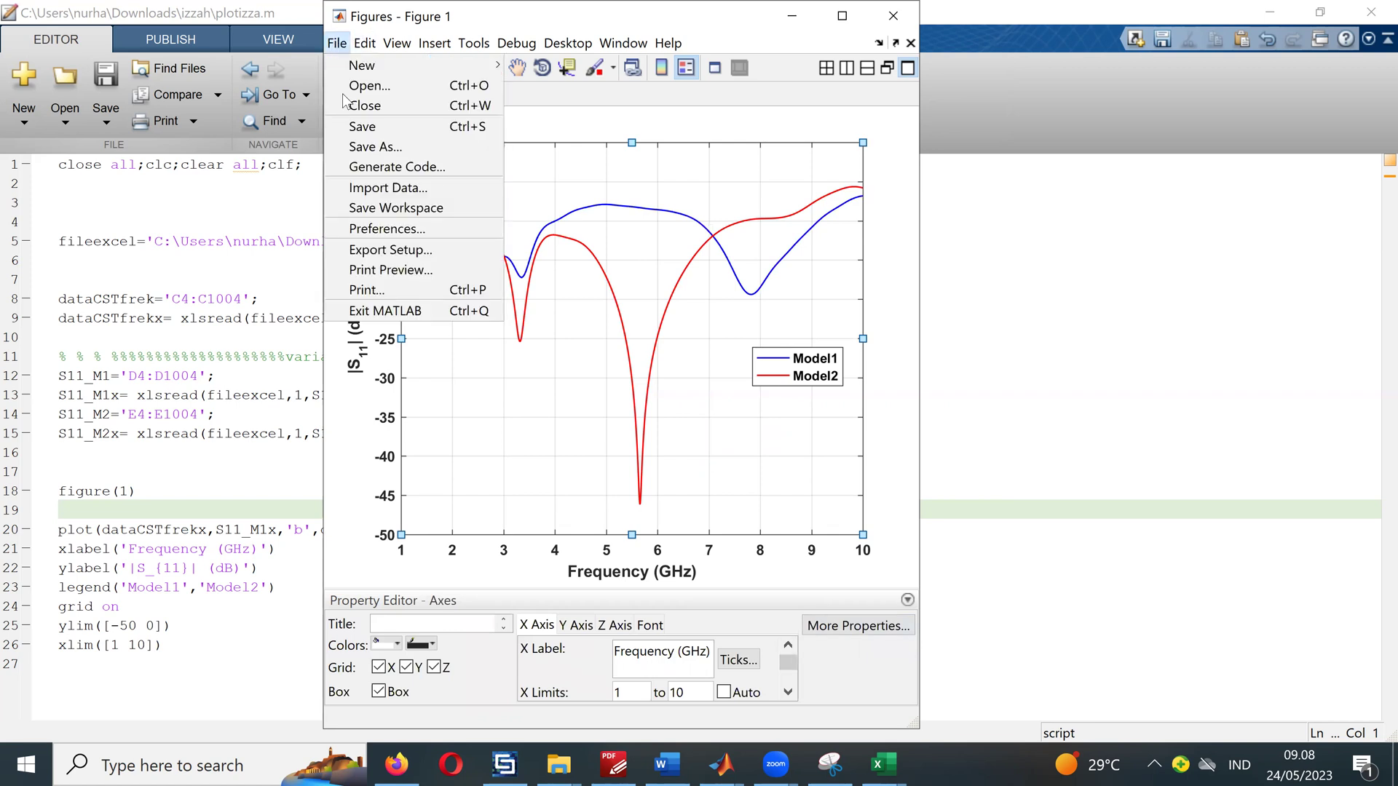
click(375, 249)
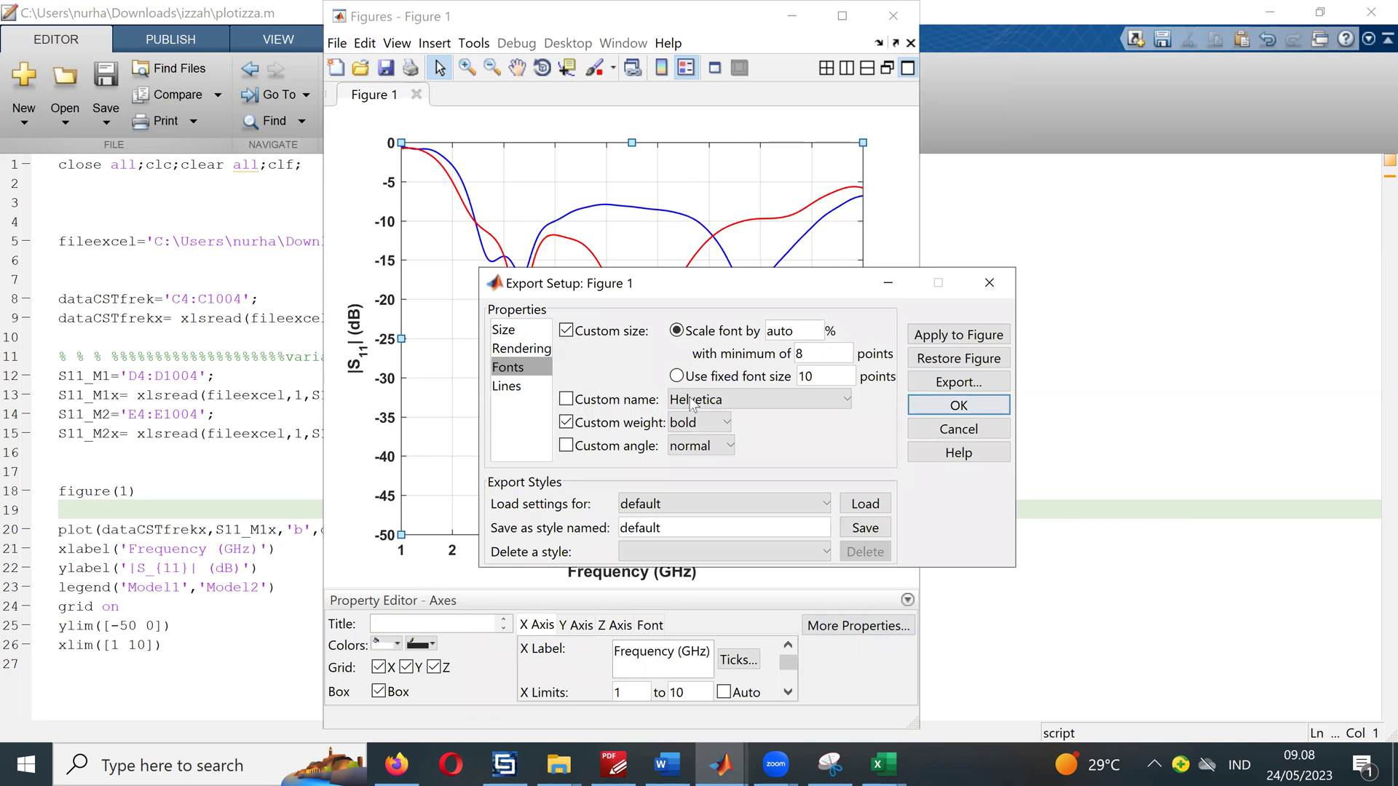
click(521, 348)
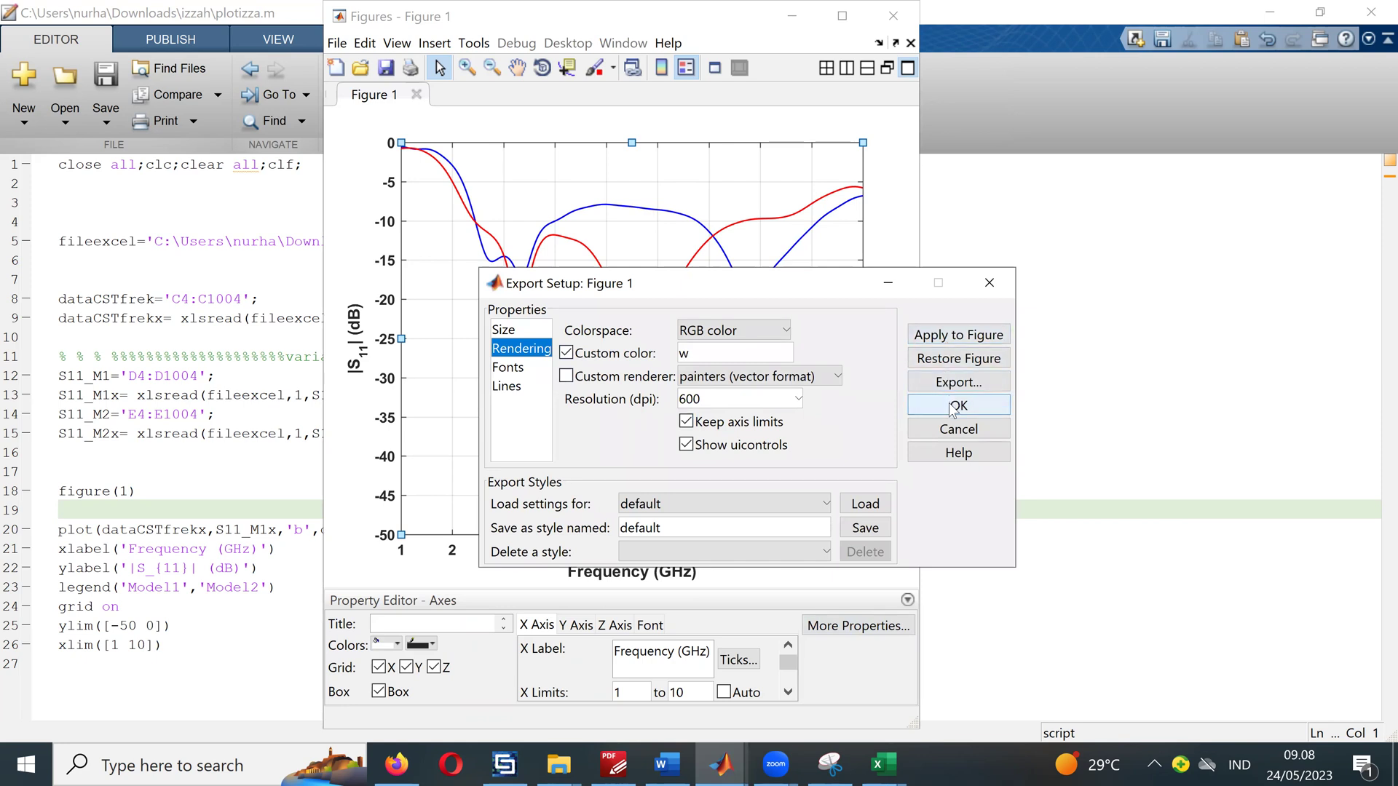
click(966, 383)
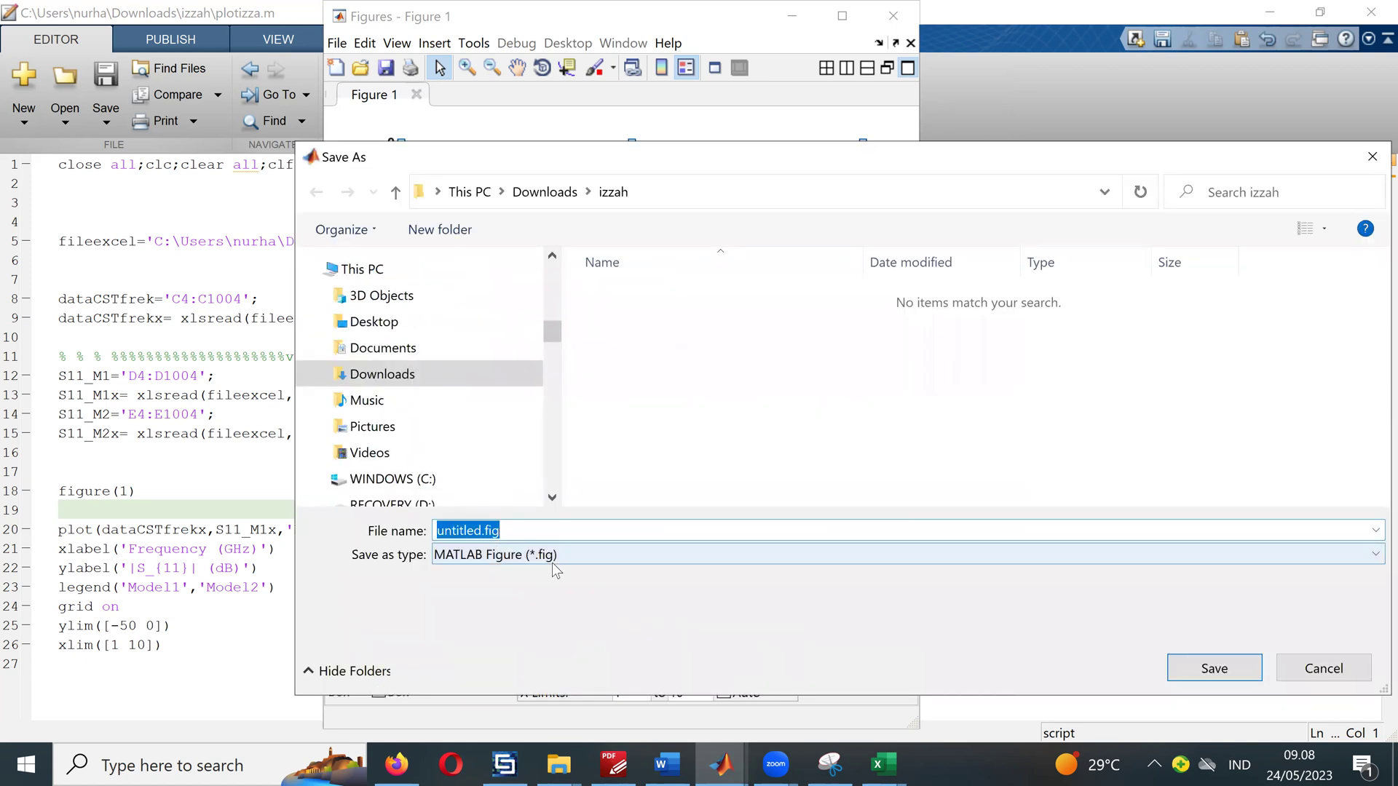
click(1235, 673)
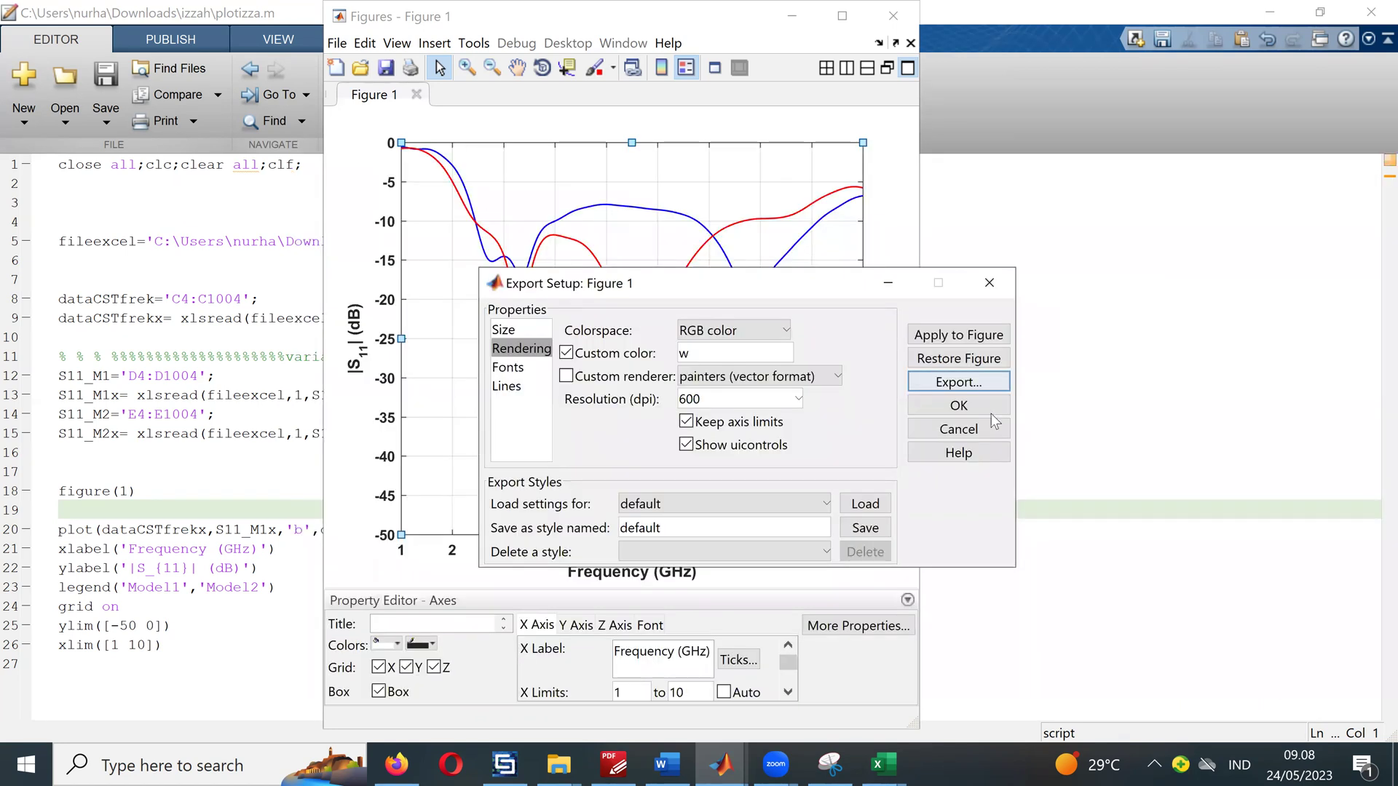
Step: Export the figure as the PNG file untitled.png to the Downloads\izzah folder, close Export Setup and return to the script editor
click(965, 388)
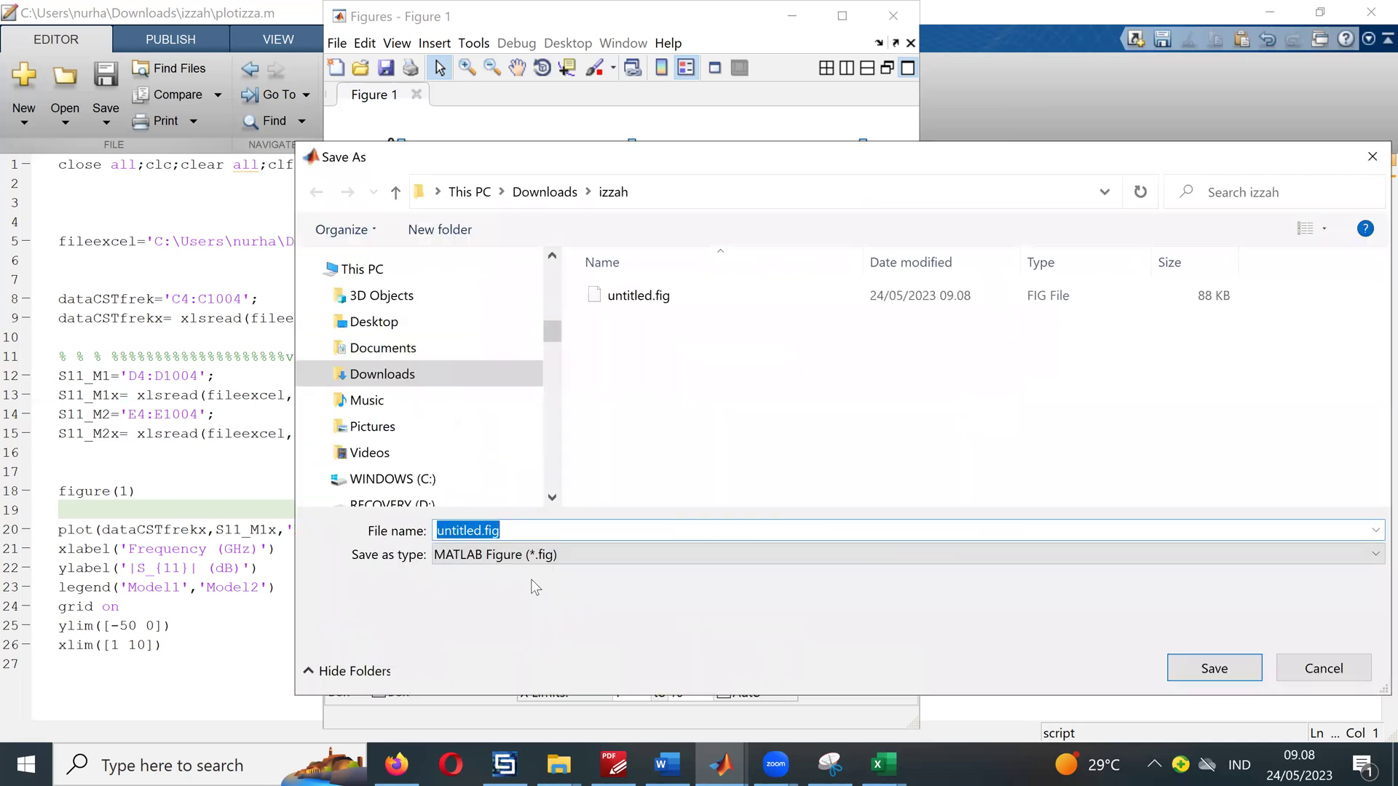
click(581, 558)
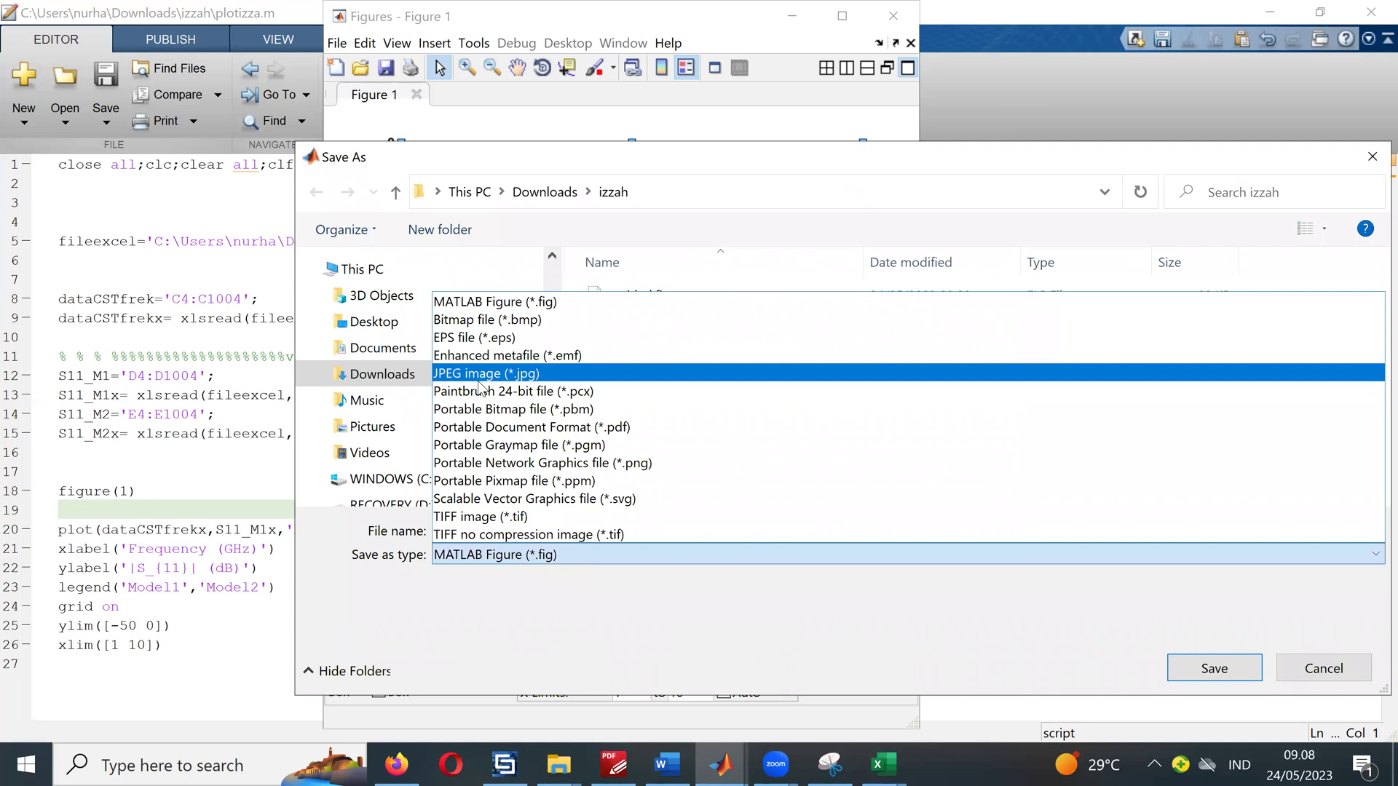
click(615, 463)
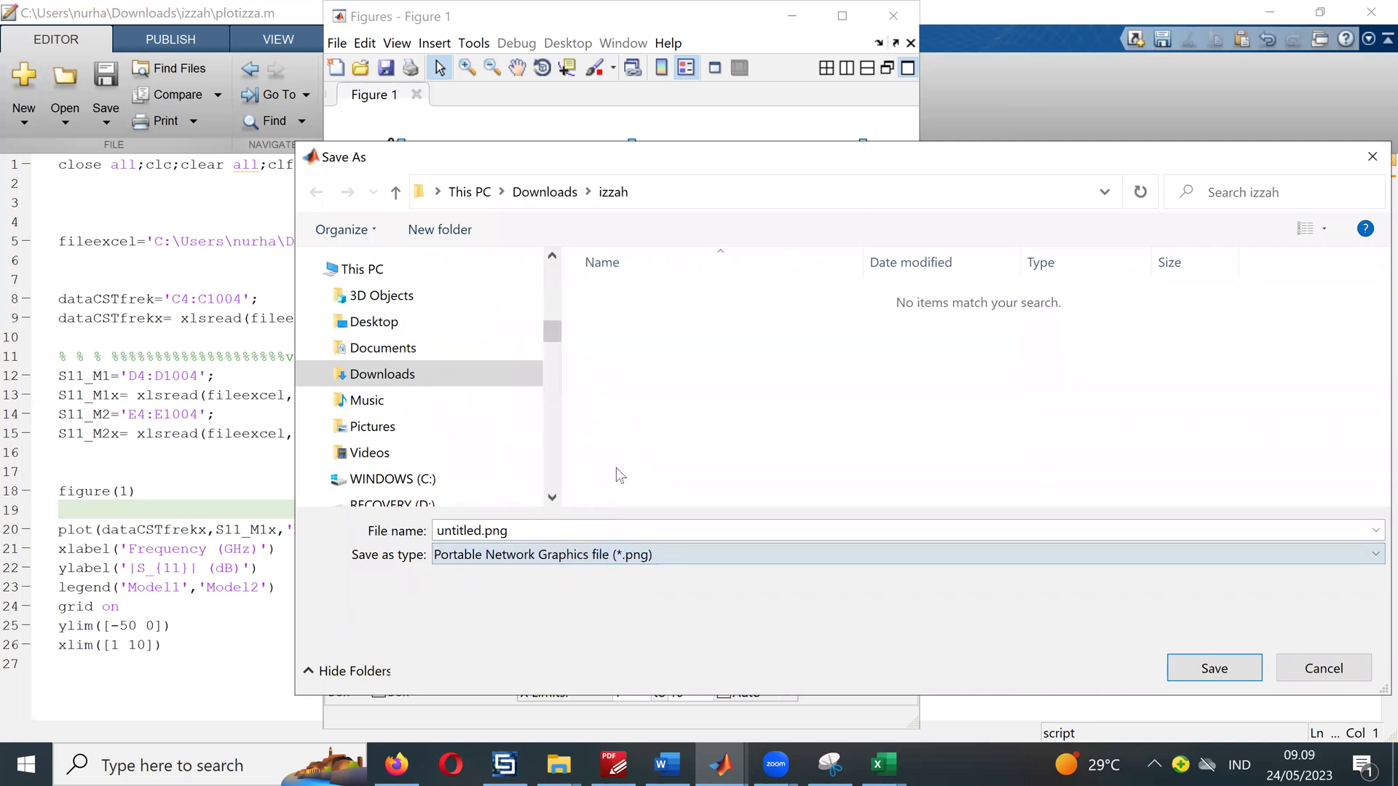
click(1183, 669)
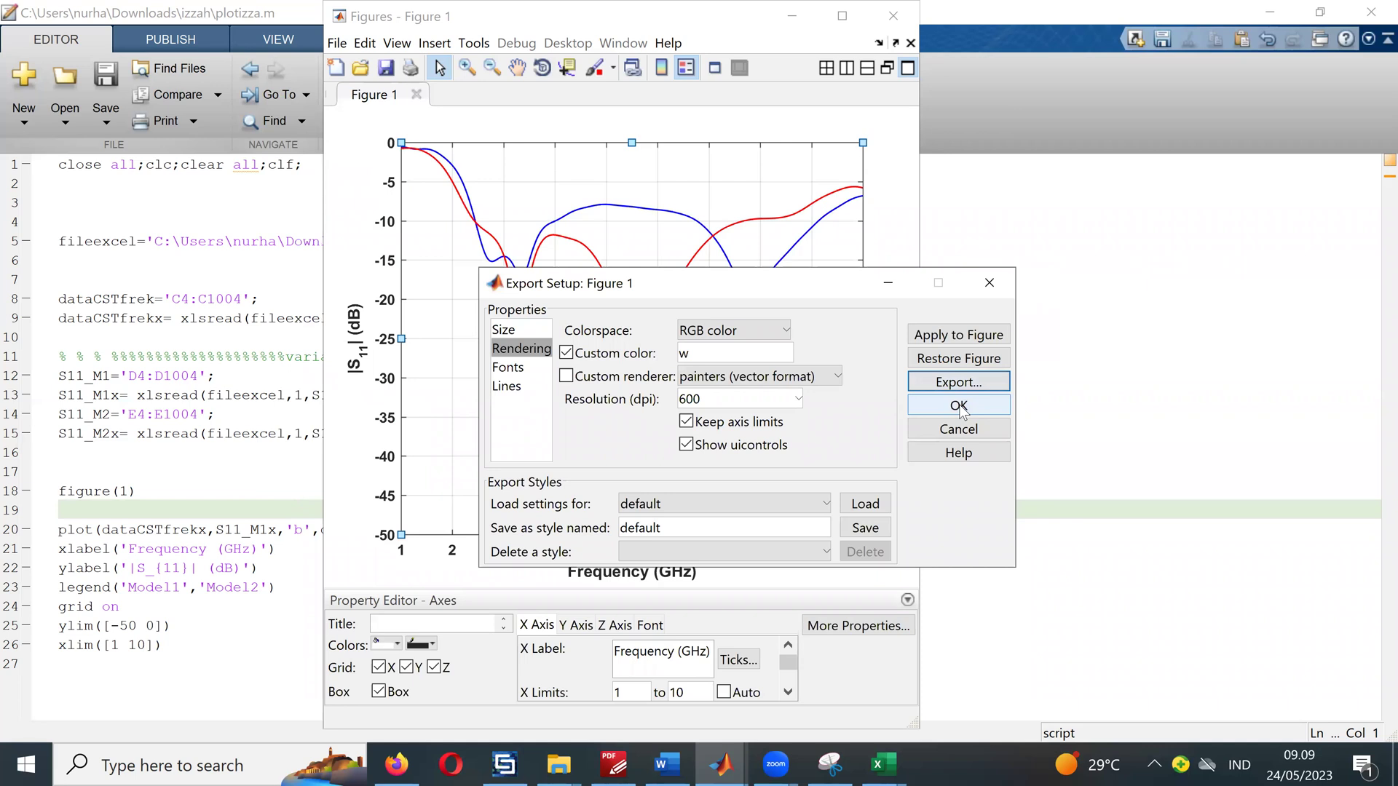
click(964, 413)
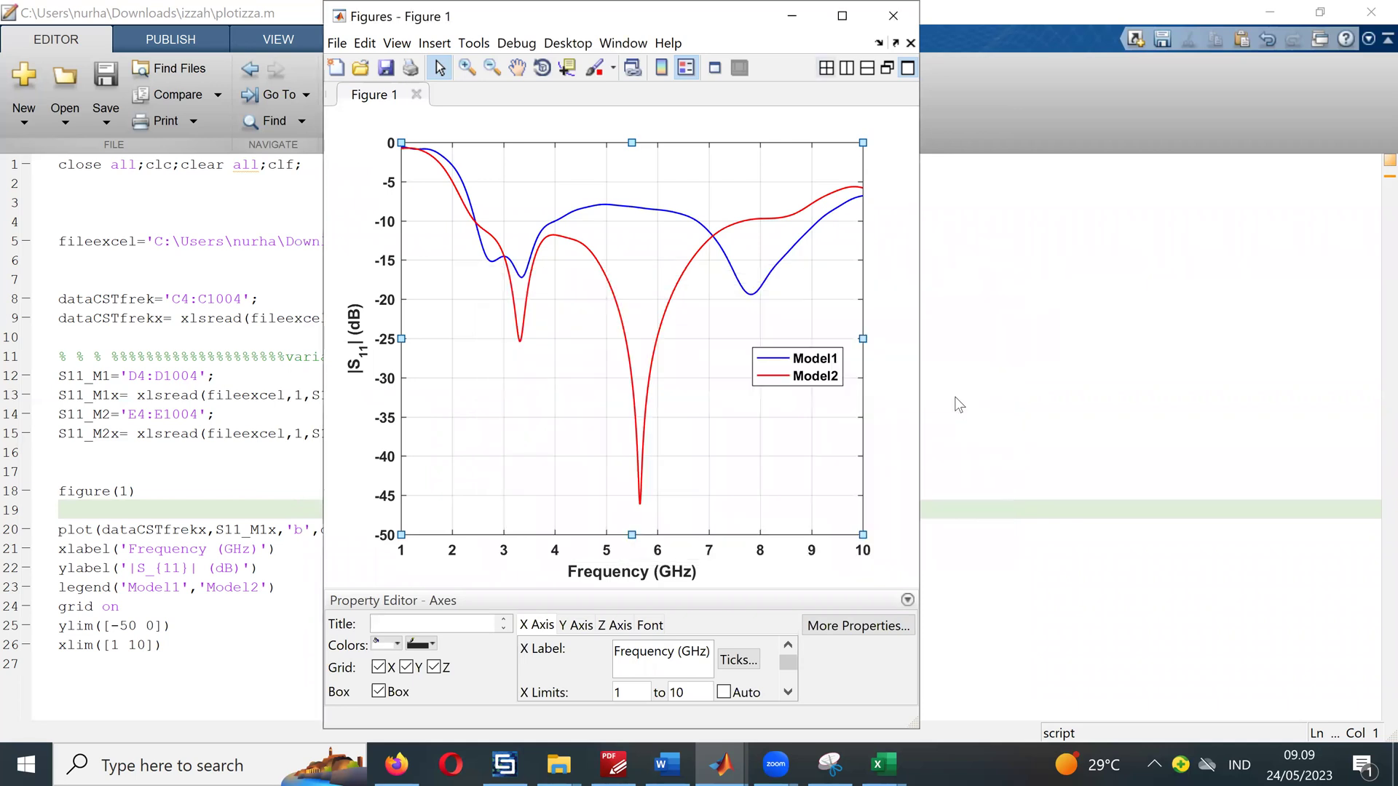
click(251, 329)
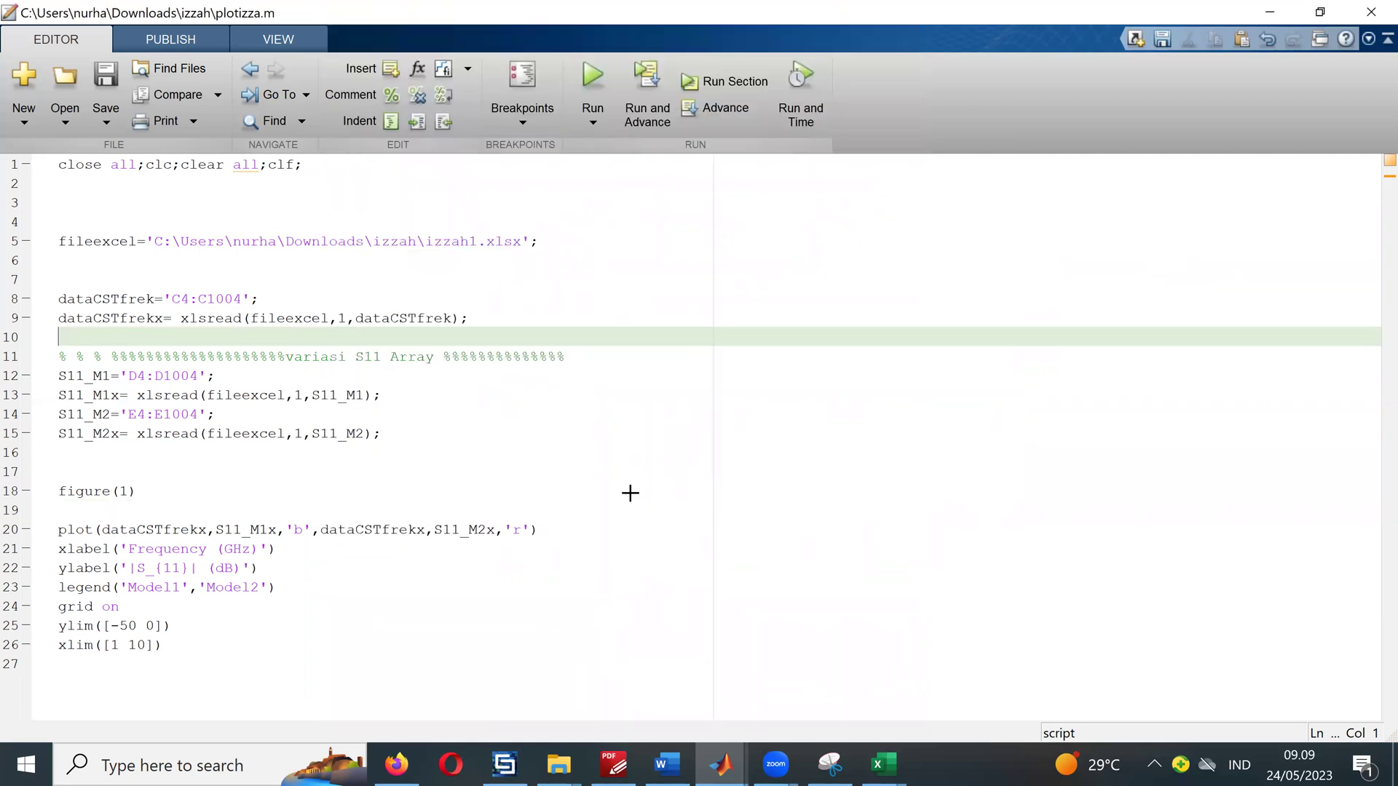
Step: Switch to CST Studio Suite, view the Theta=0.0,Phi=0.0 directivity plot, and copy the izzah2 table result "Directivity,Theta=90.0,Max. Value (Subrange)"
key(alt+Tab)
scroll(268, 486, down, 3)
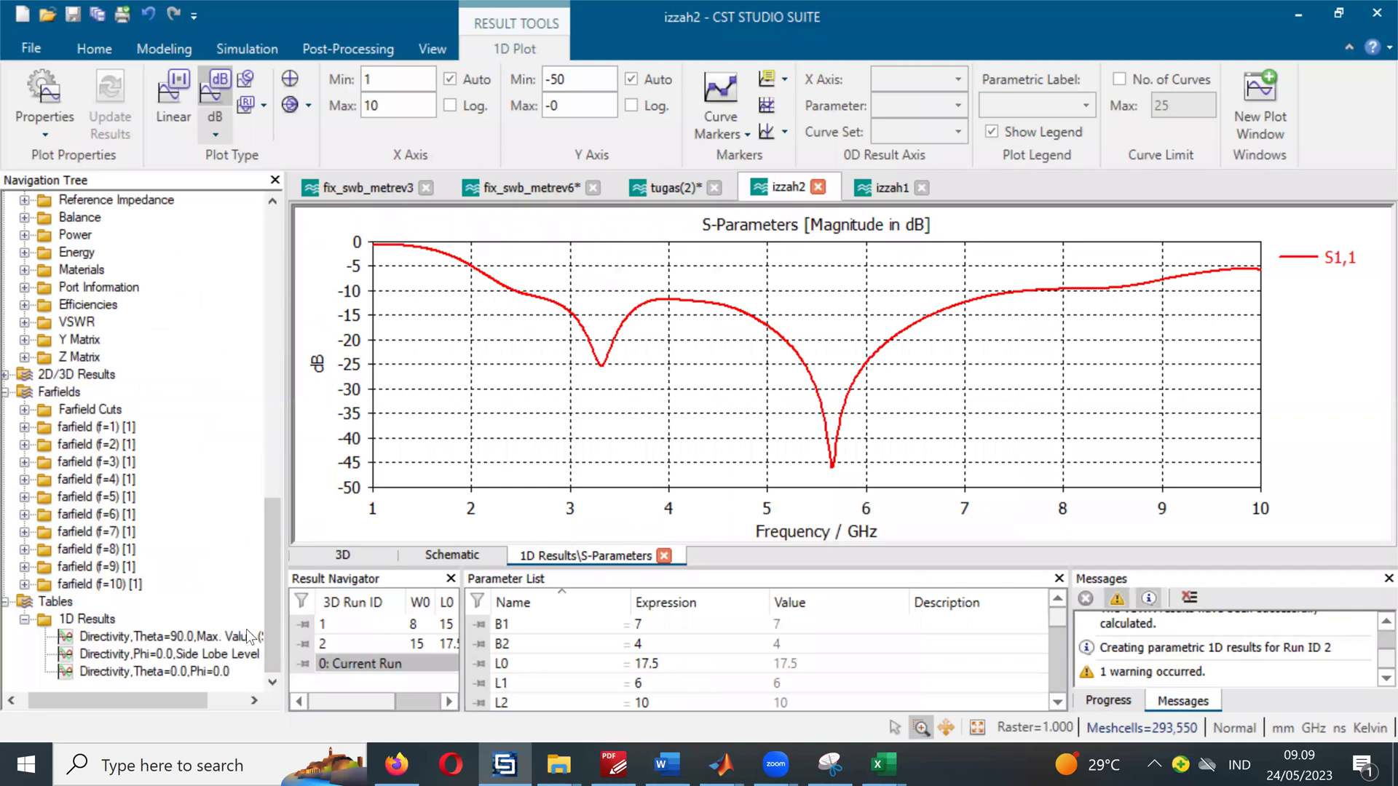
click(197, 672)
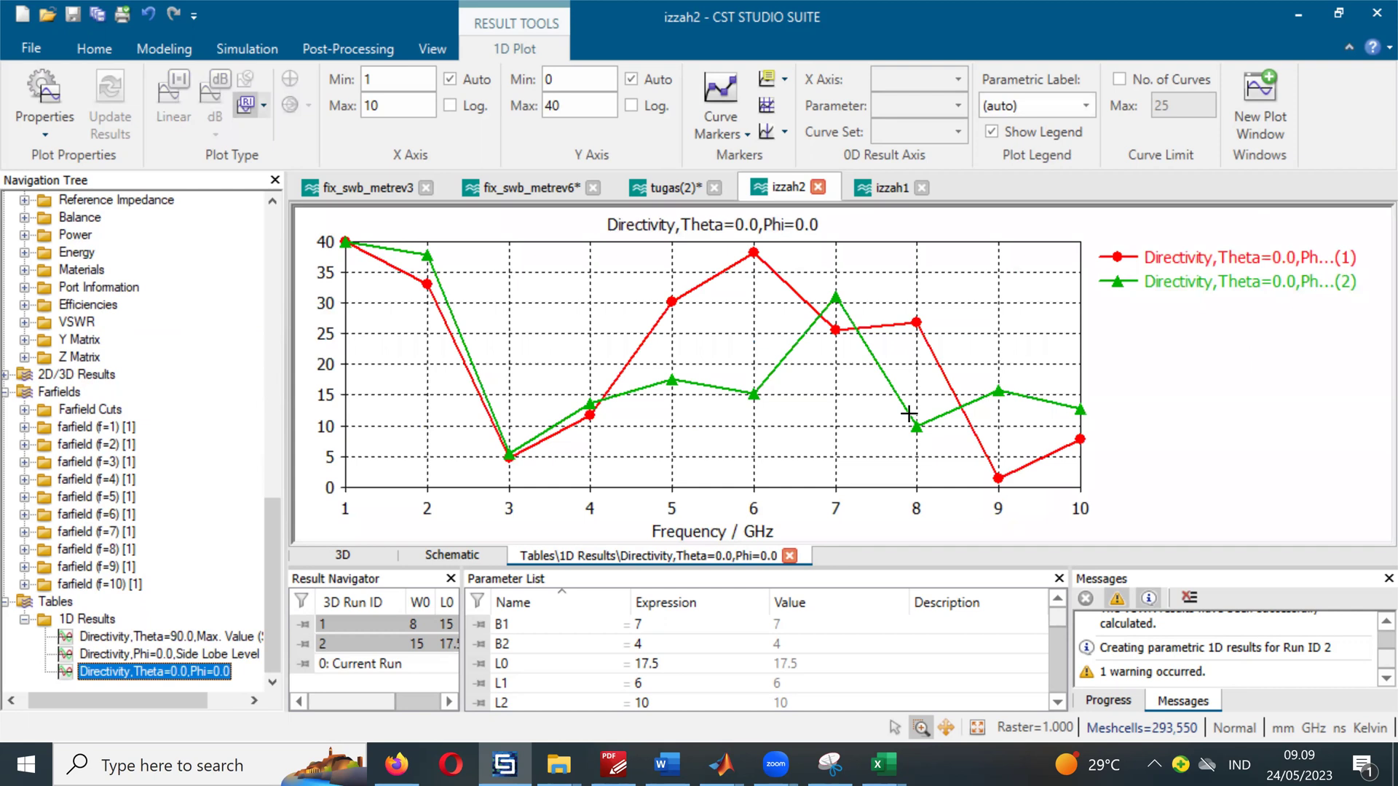
click(885, 375)
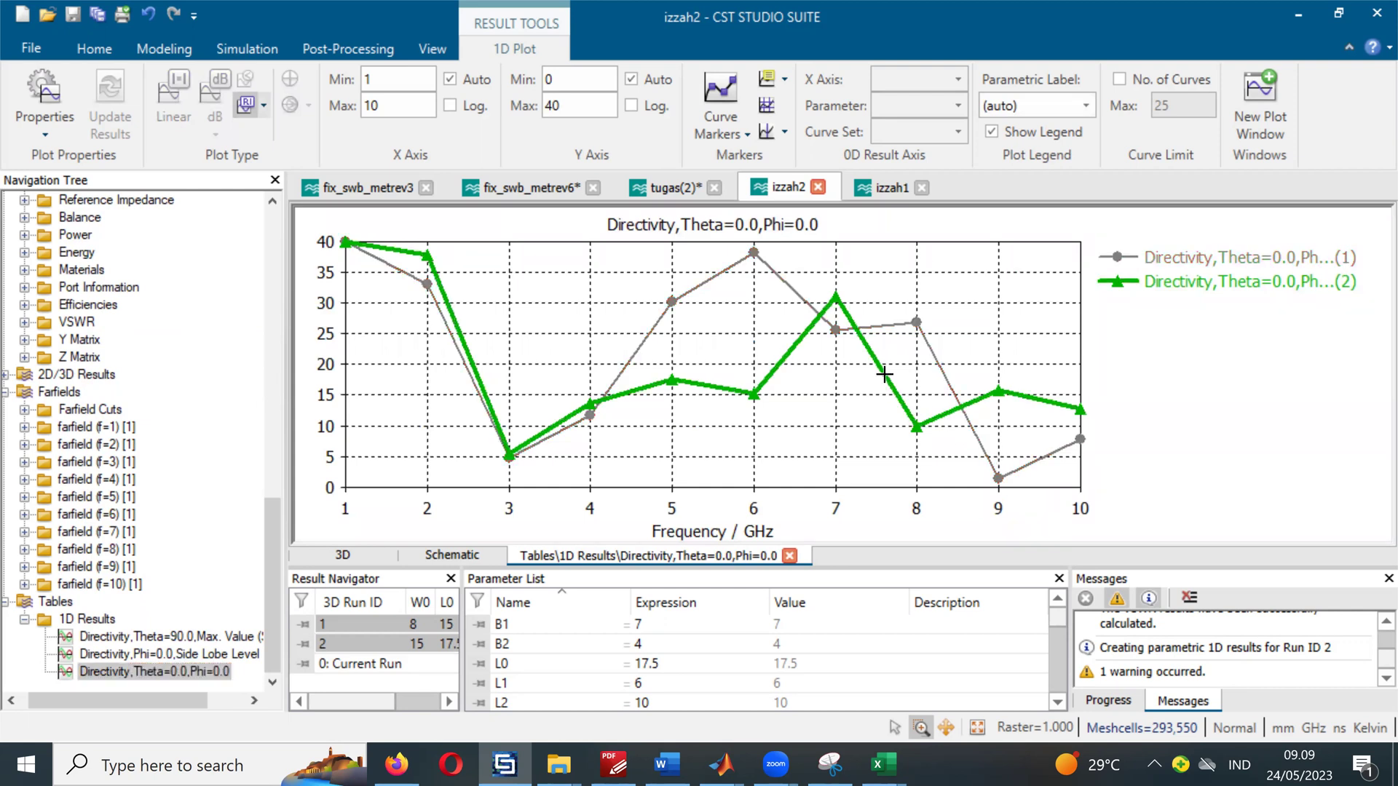
click(215, 623)
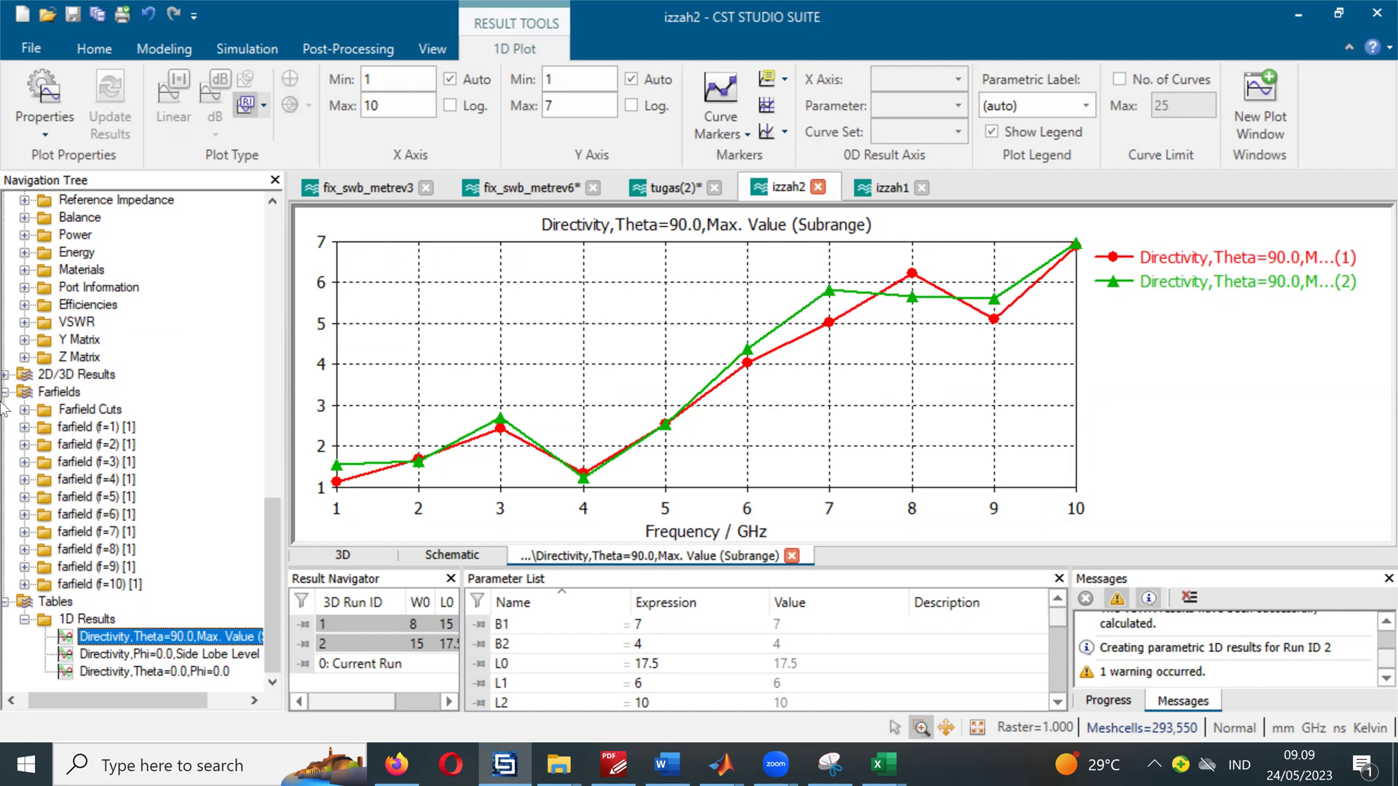
right_click(202, 623)
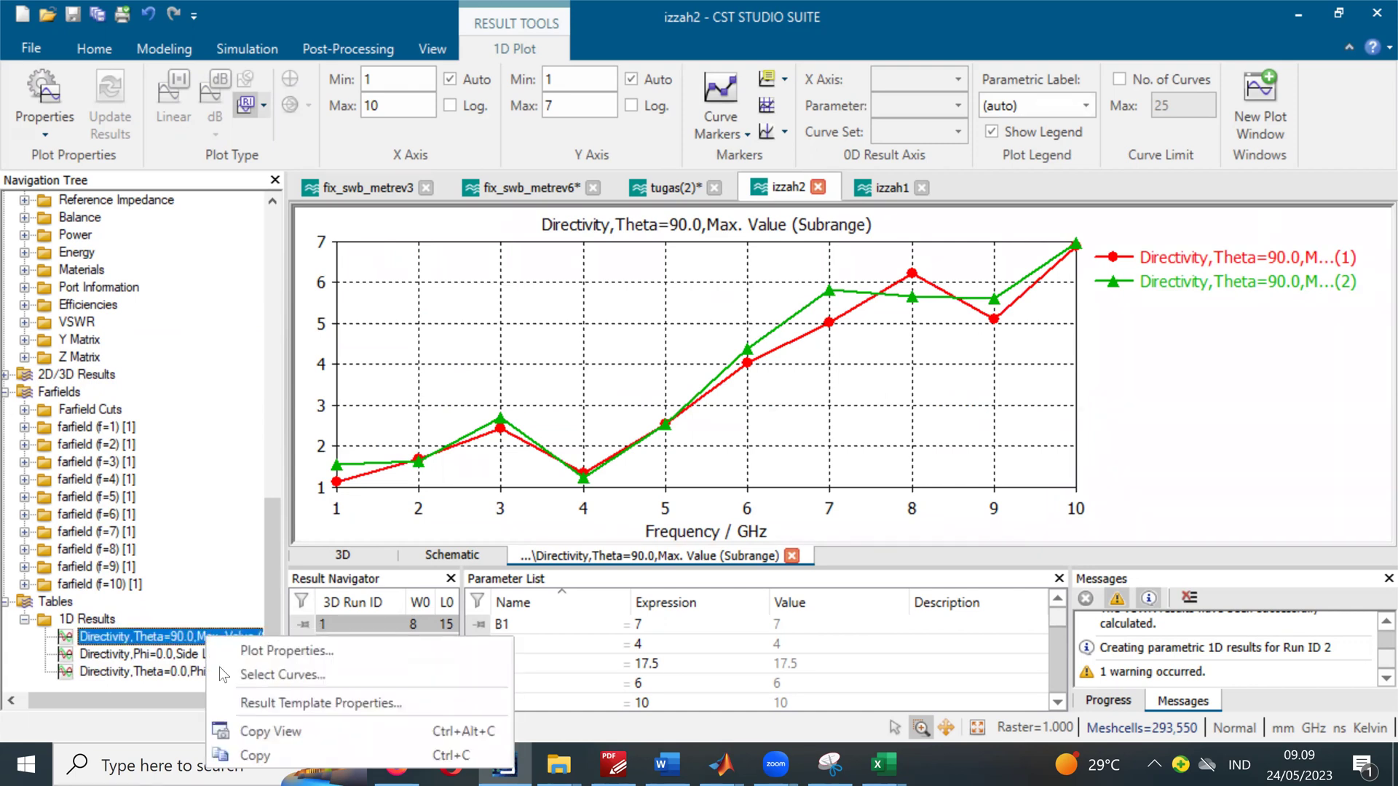
click(264, 755)
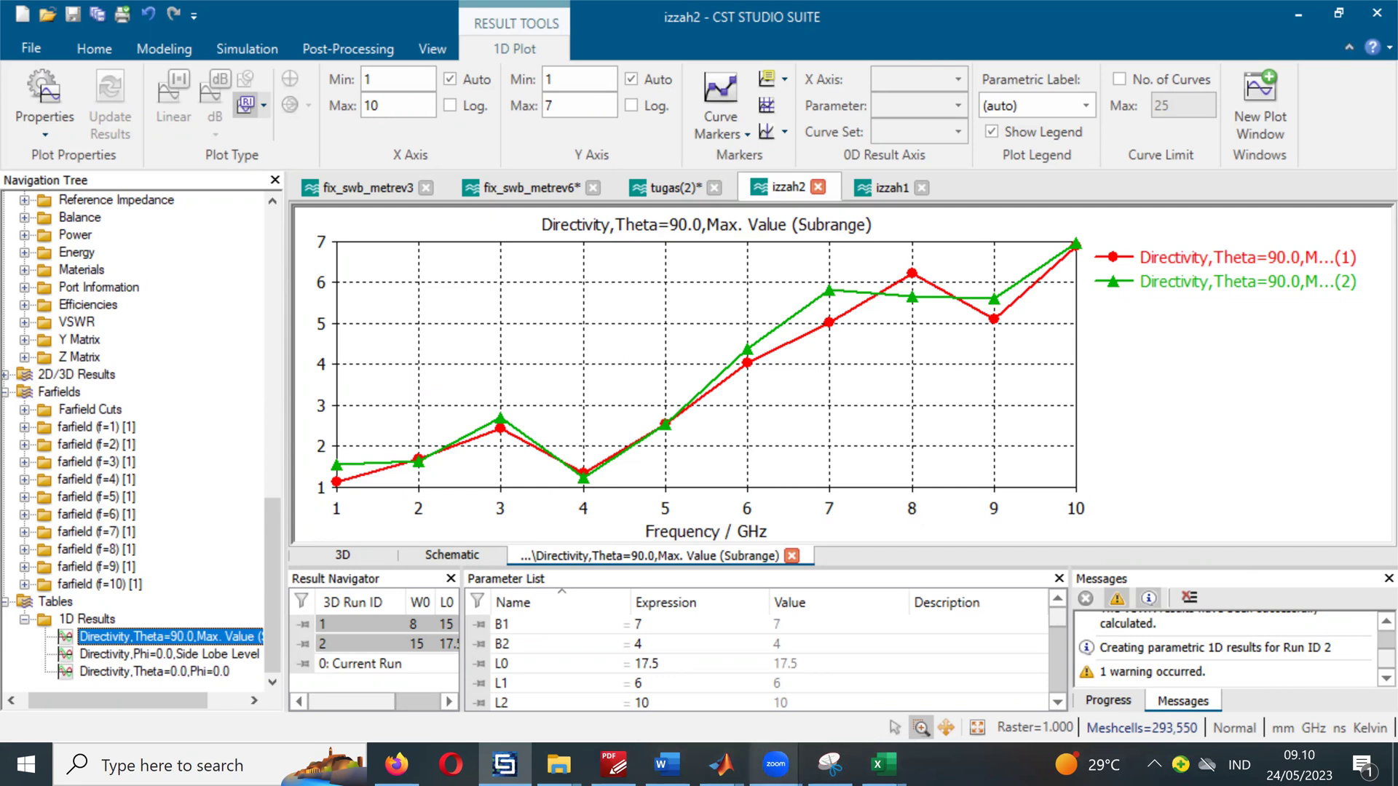
Step: Switch to Excel, add a new worksheet to izzah1.xlsx and paste the copied directivity data at cell C3
mouse_move(884, 764)
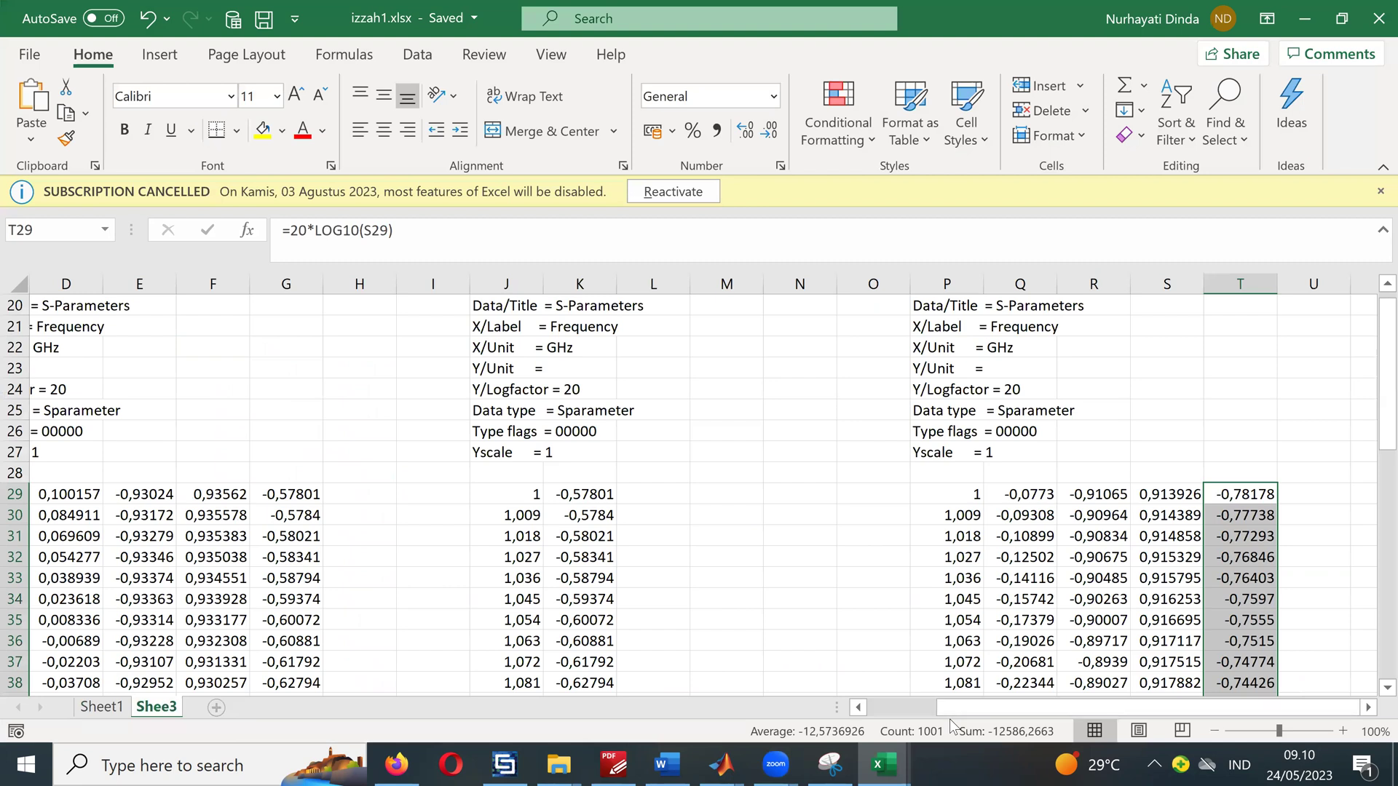
key(shift+F11)
click(229, 351)
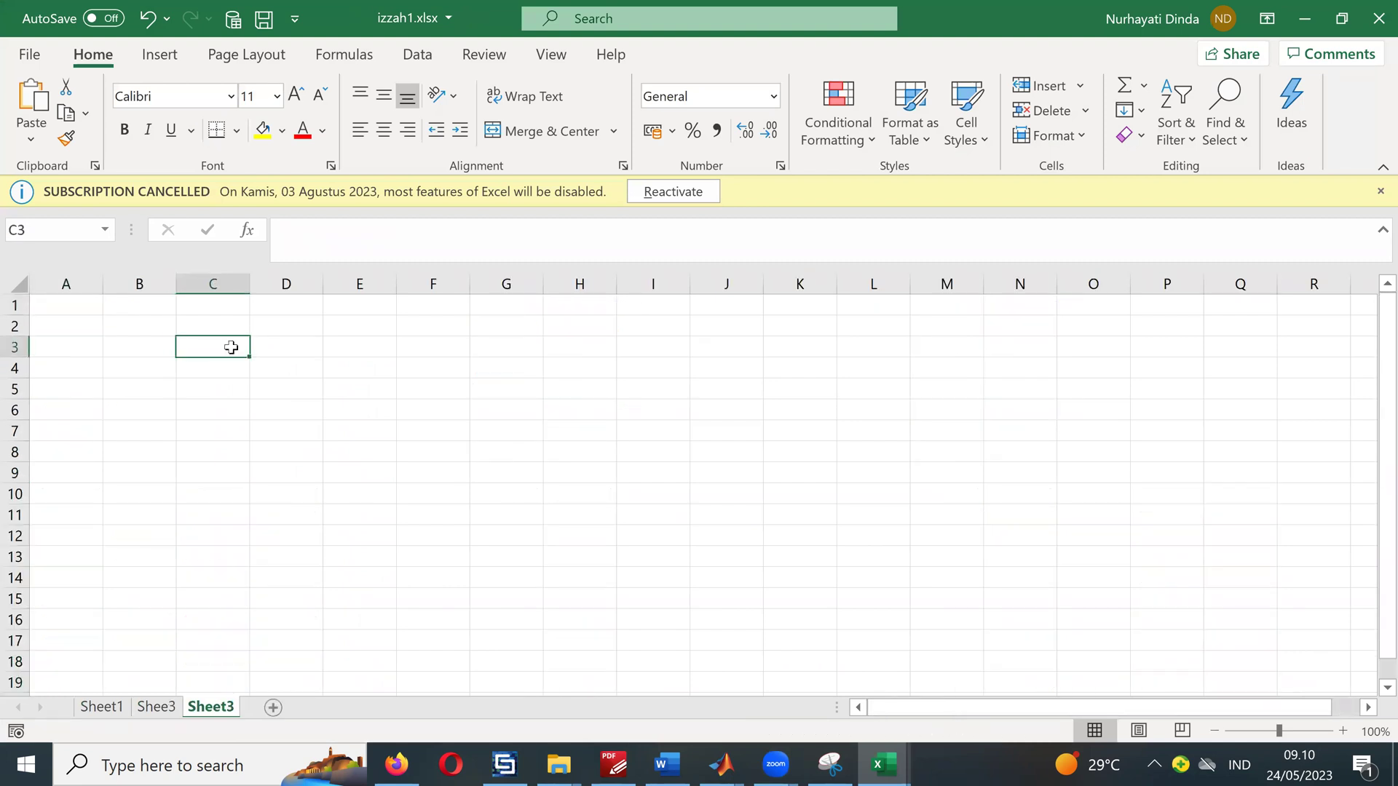
right_click(223, 351)
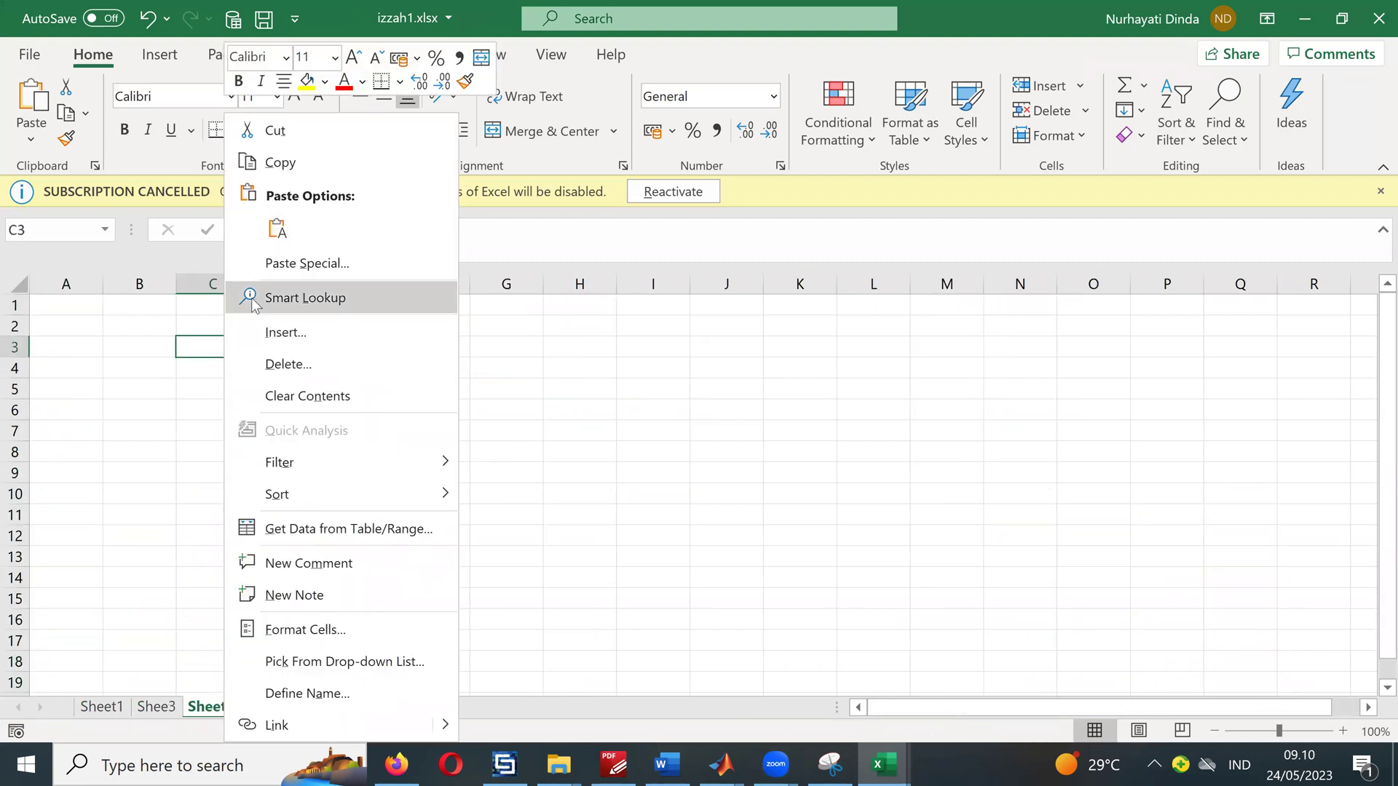
click(284, 231)
scroll(552, 423, down, 6)
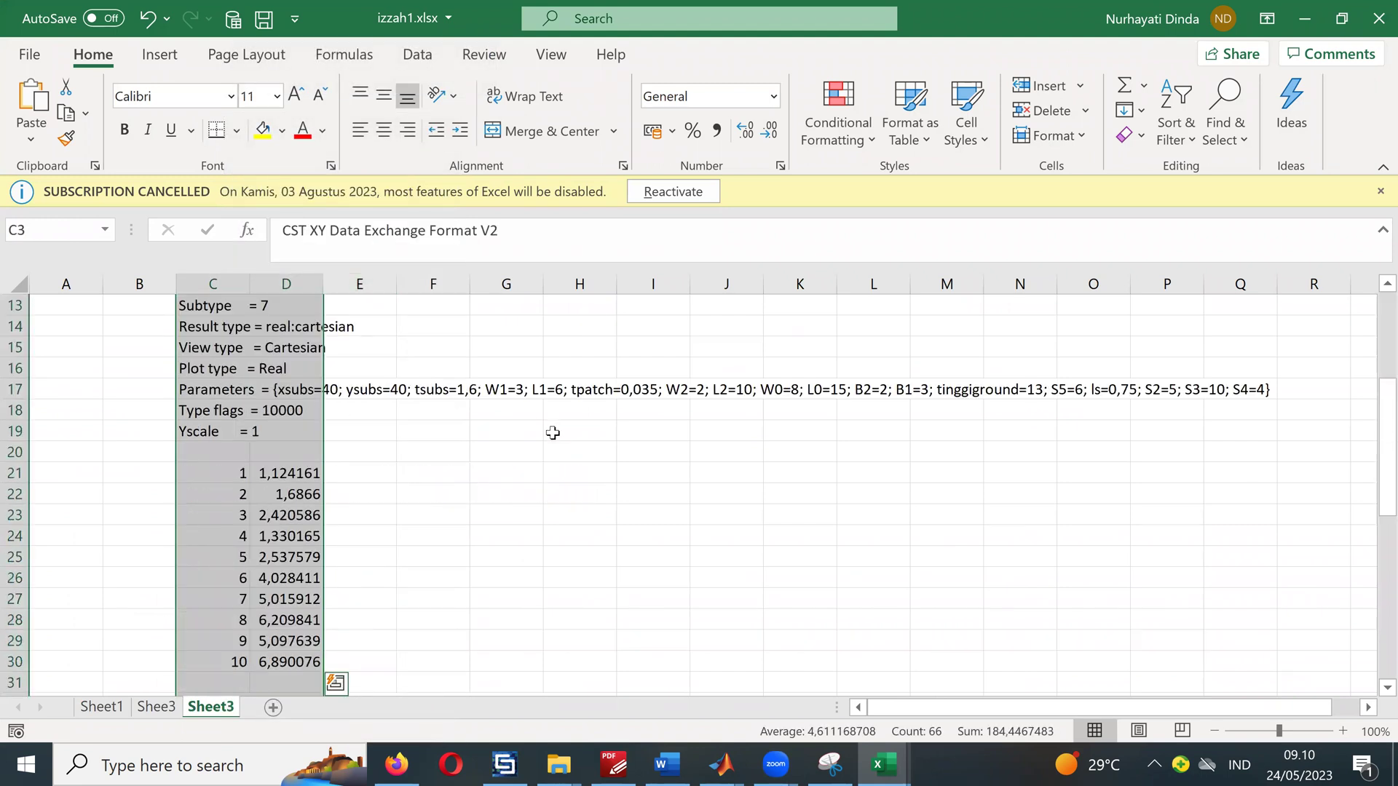
click(502, 431)
Step: Copy the first run's frequency and directivity values in C21:D30 of Sheet3 to cell N3 of Sheet1
drag(217, 349, 291, 537)
right_click(290, 364)
click(368, 159)
key(ctrl+Page_Up)
key(ctrl+Page_Up)
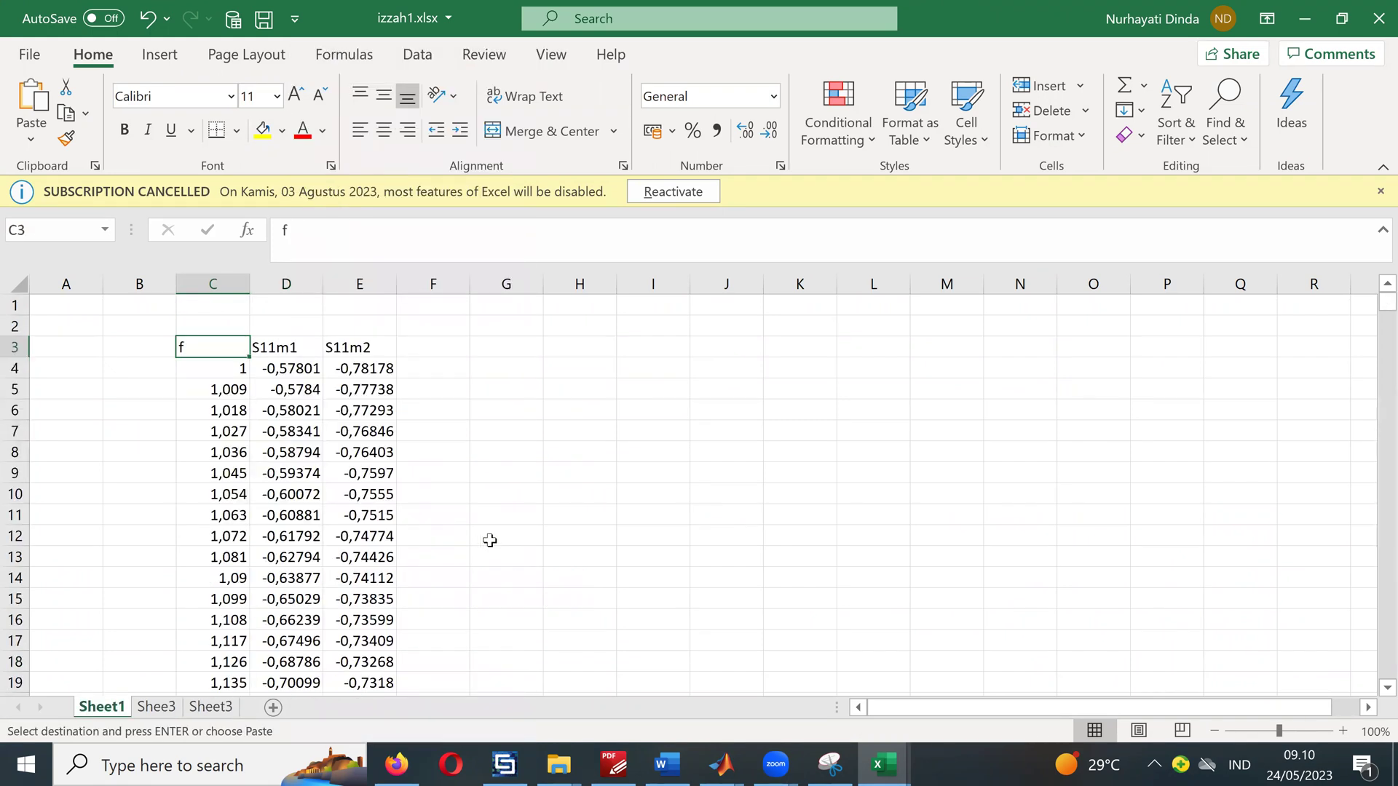
click(1020, 345)
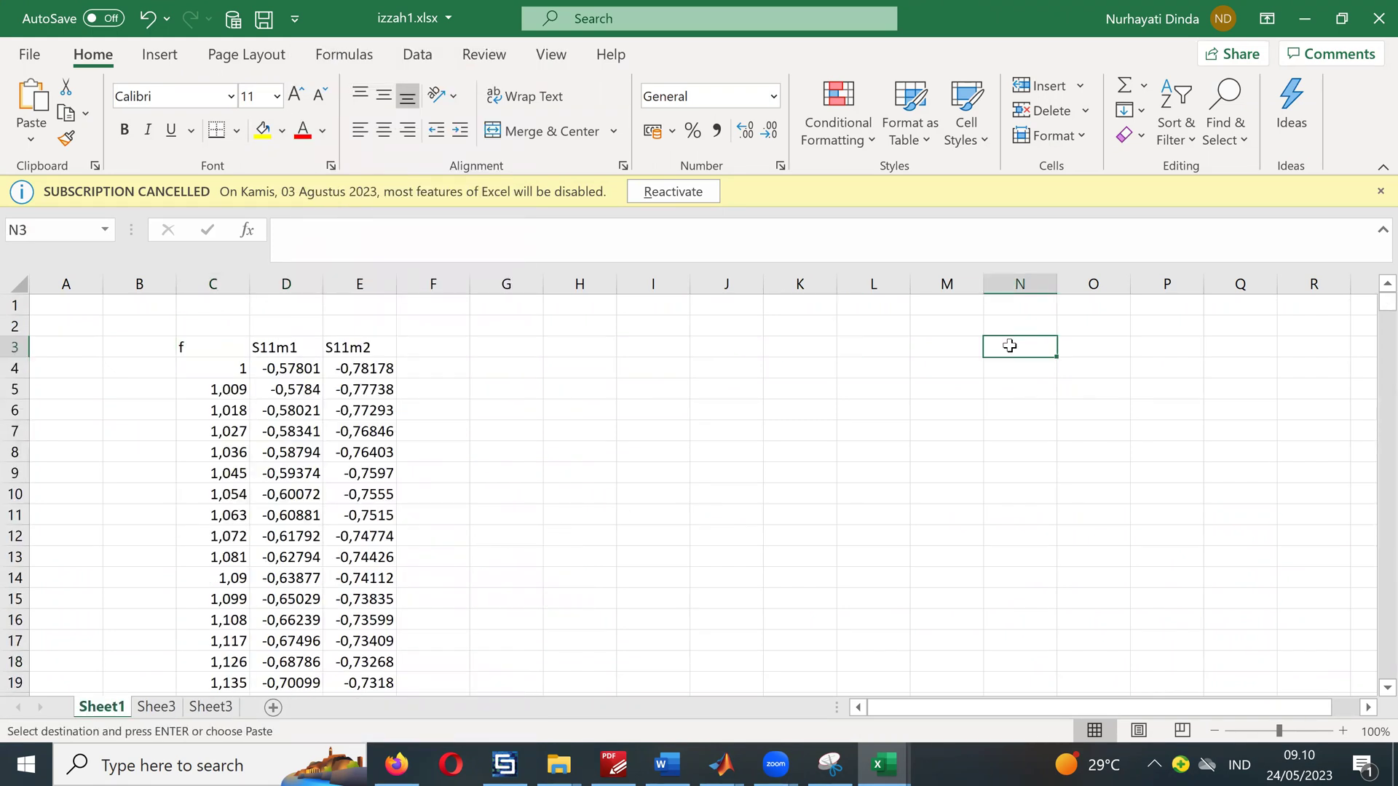
right_click(1010, 345)
click(1063, 228)
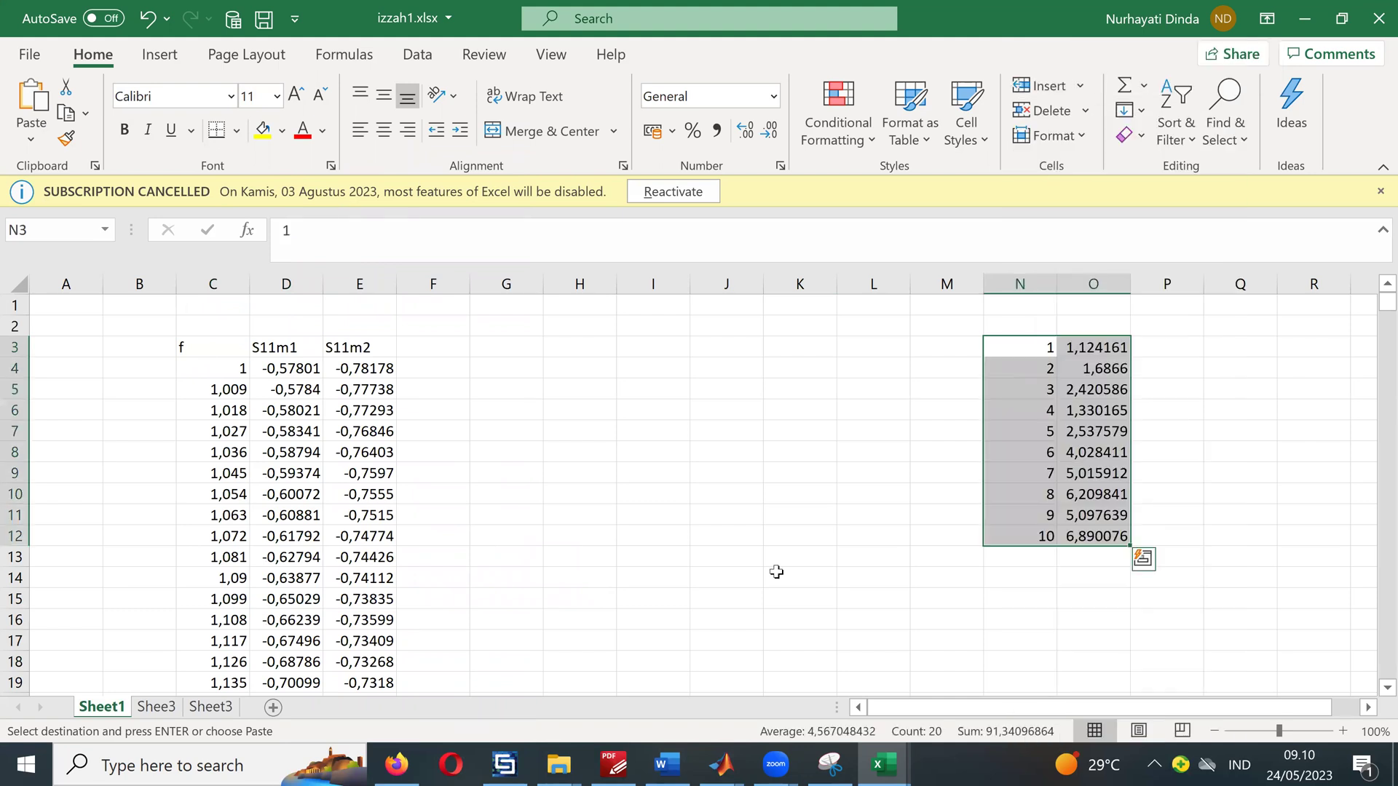
Step: Copy the second run's directivity values in D44:D53 of Sheet3 to cell P3 of Sheet1
click(759, 577)
key(ctrl+v)
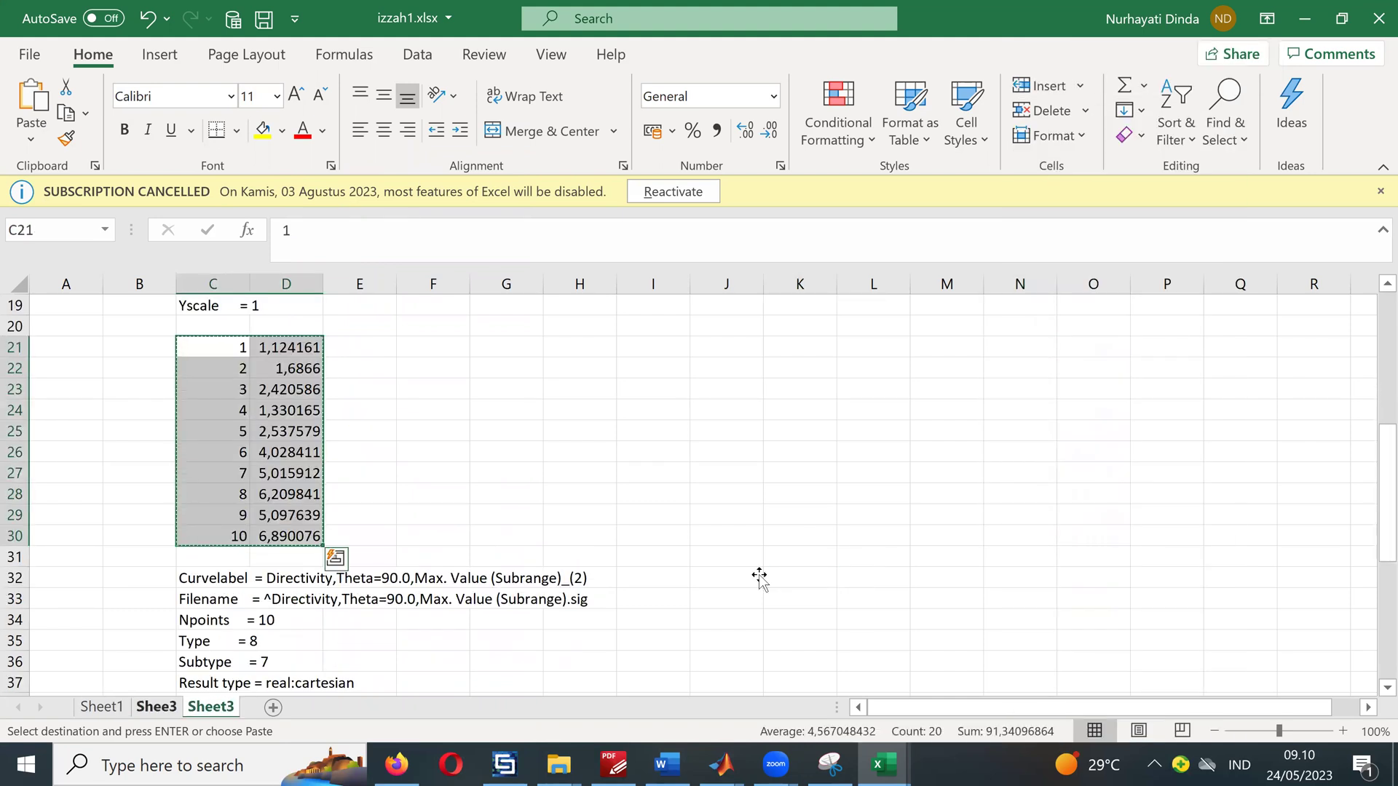
scroll(759, 577, down, 4)
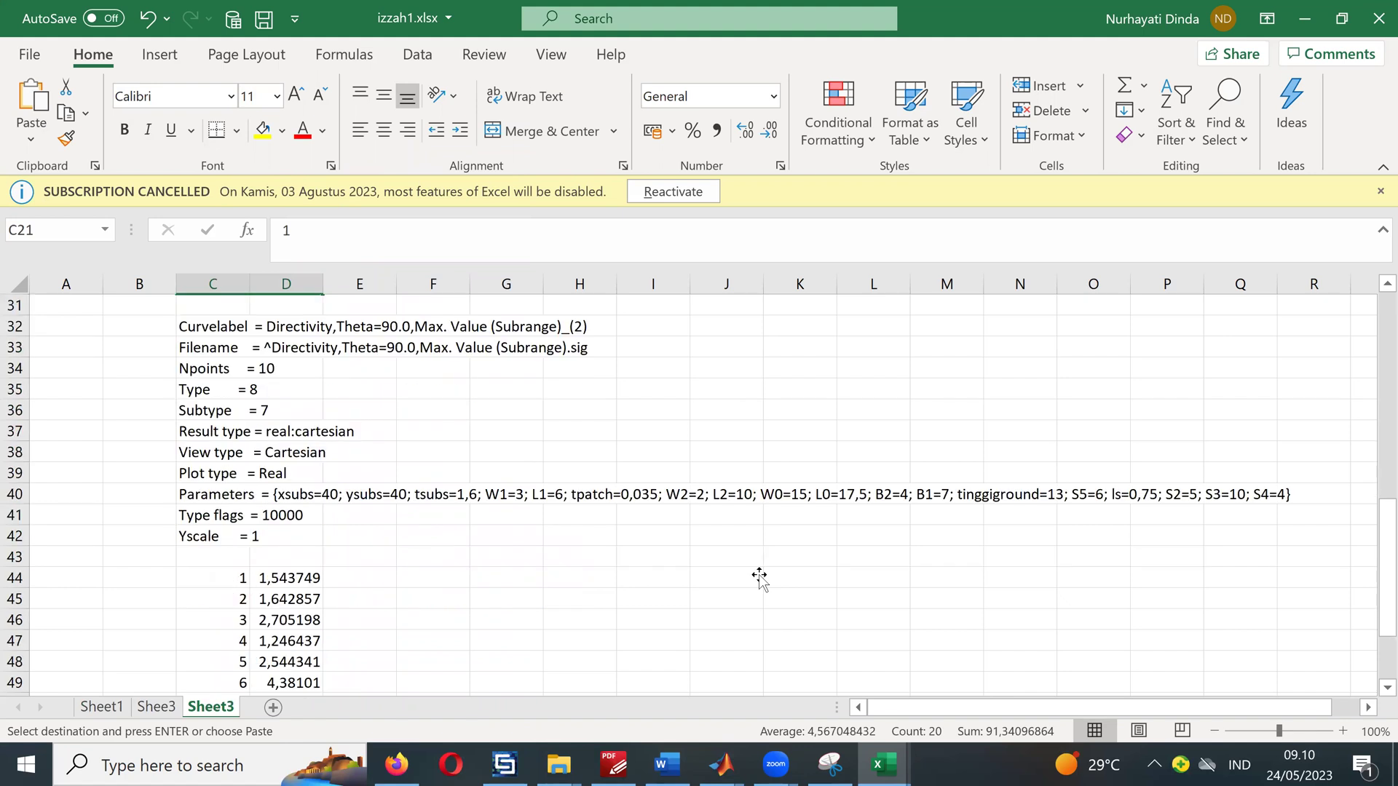
drag(270, 577, 287, 640)
drag(286, 472, 284, 627)
right_click(282, 553)
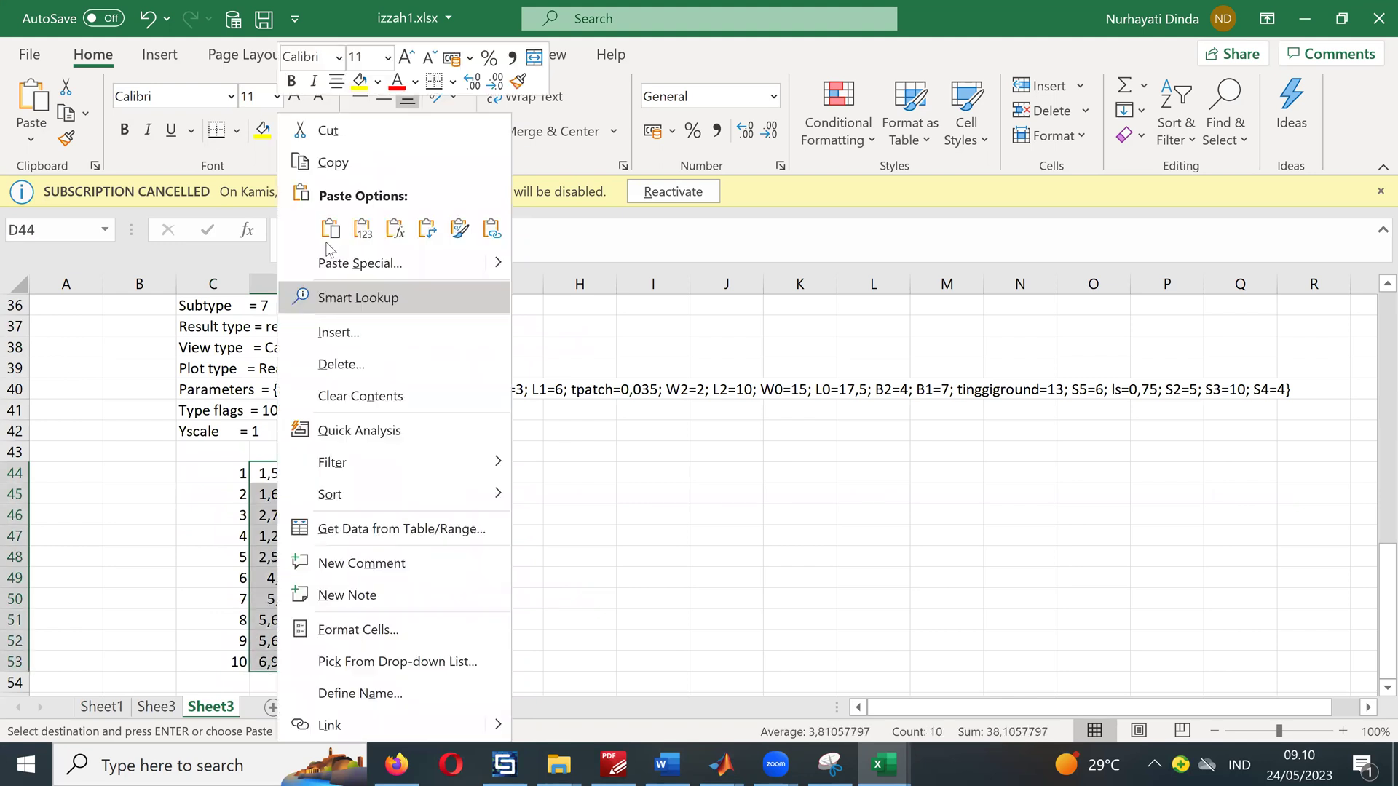
click(333, 162)
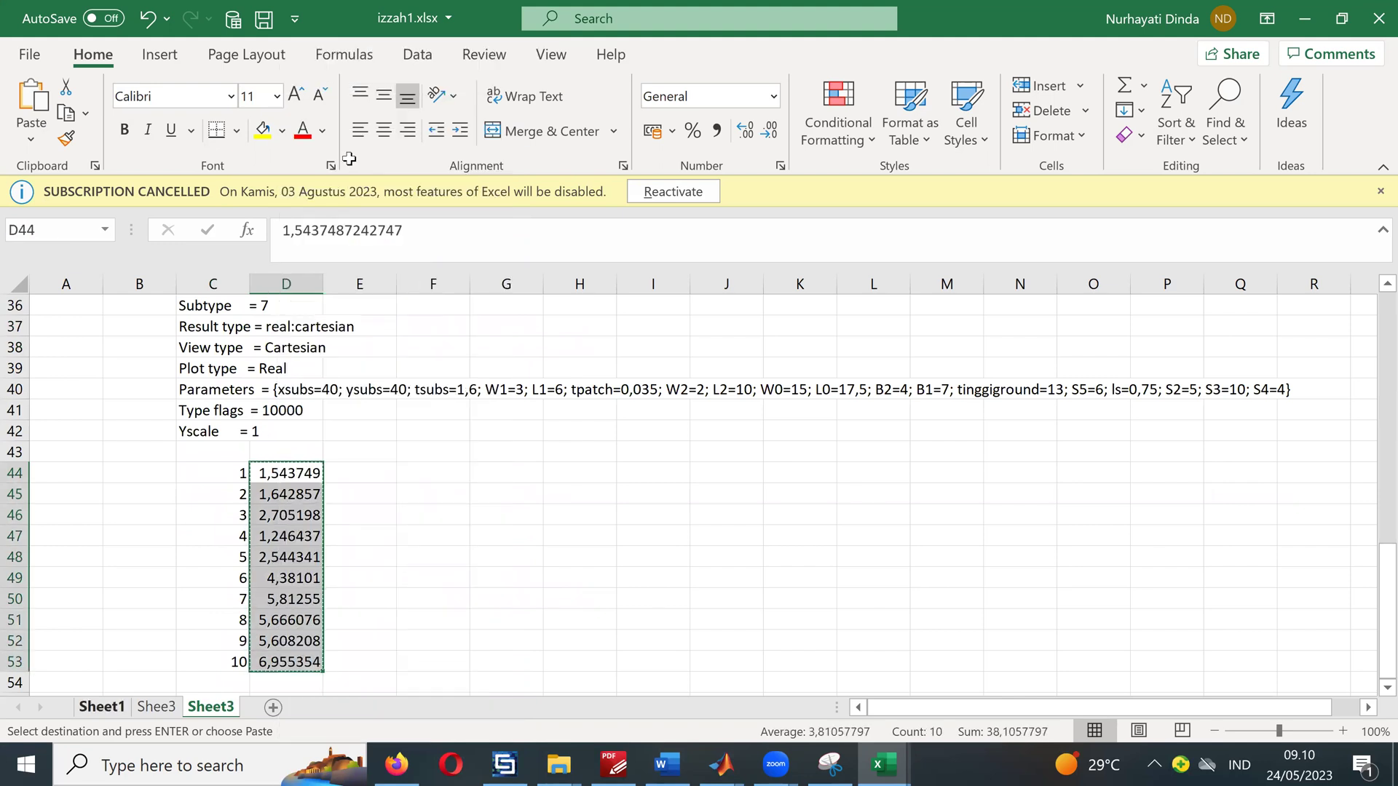
click(101, 706)
click(1177, 349)
right_click(1180, 350)
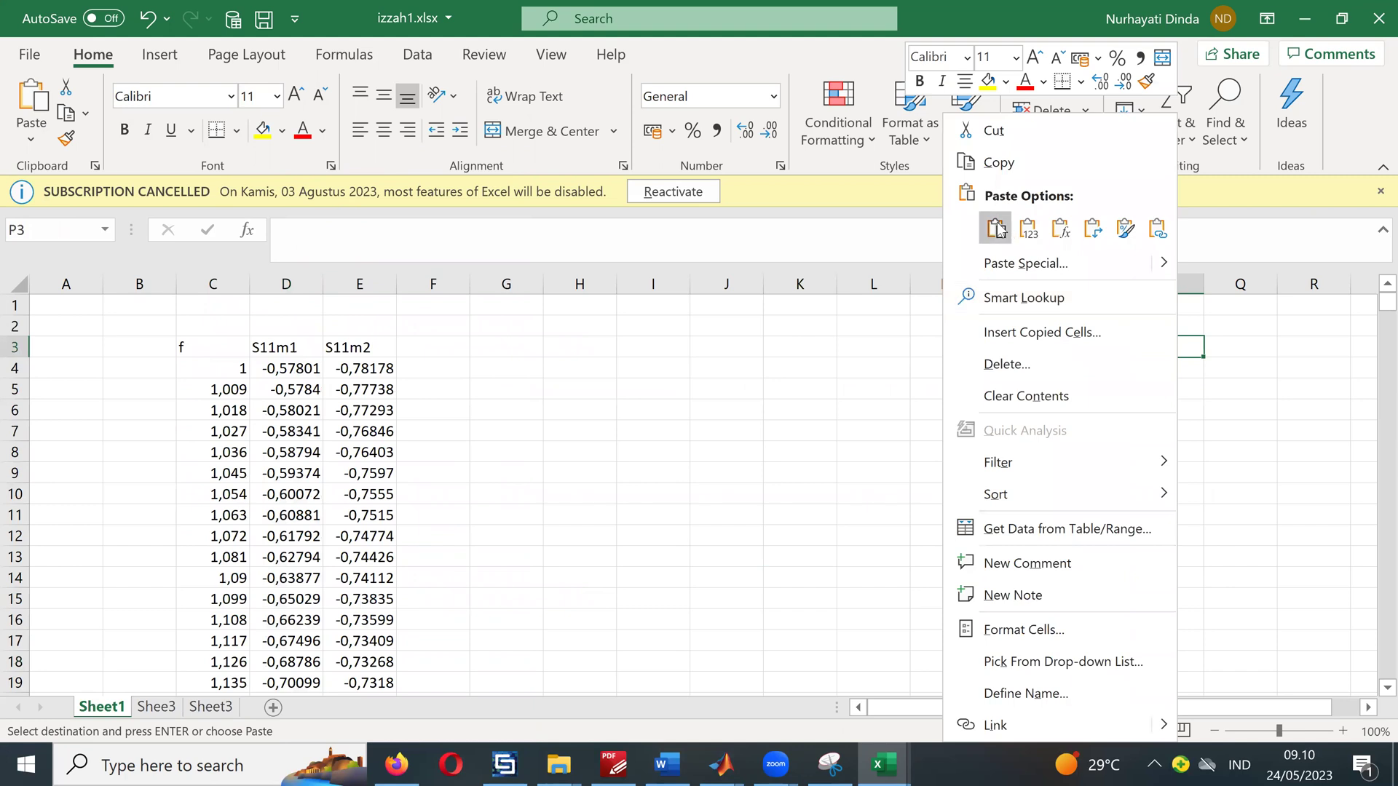
click(995, 228)
Step: Label the two directivity columns on Sheet1 with DirM1 in O2 and Dir2 in P2
click(1087, 327)
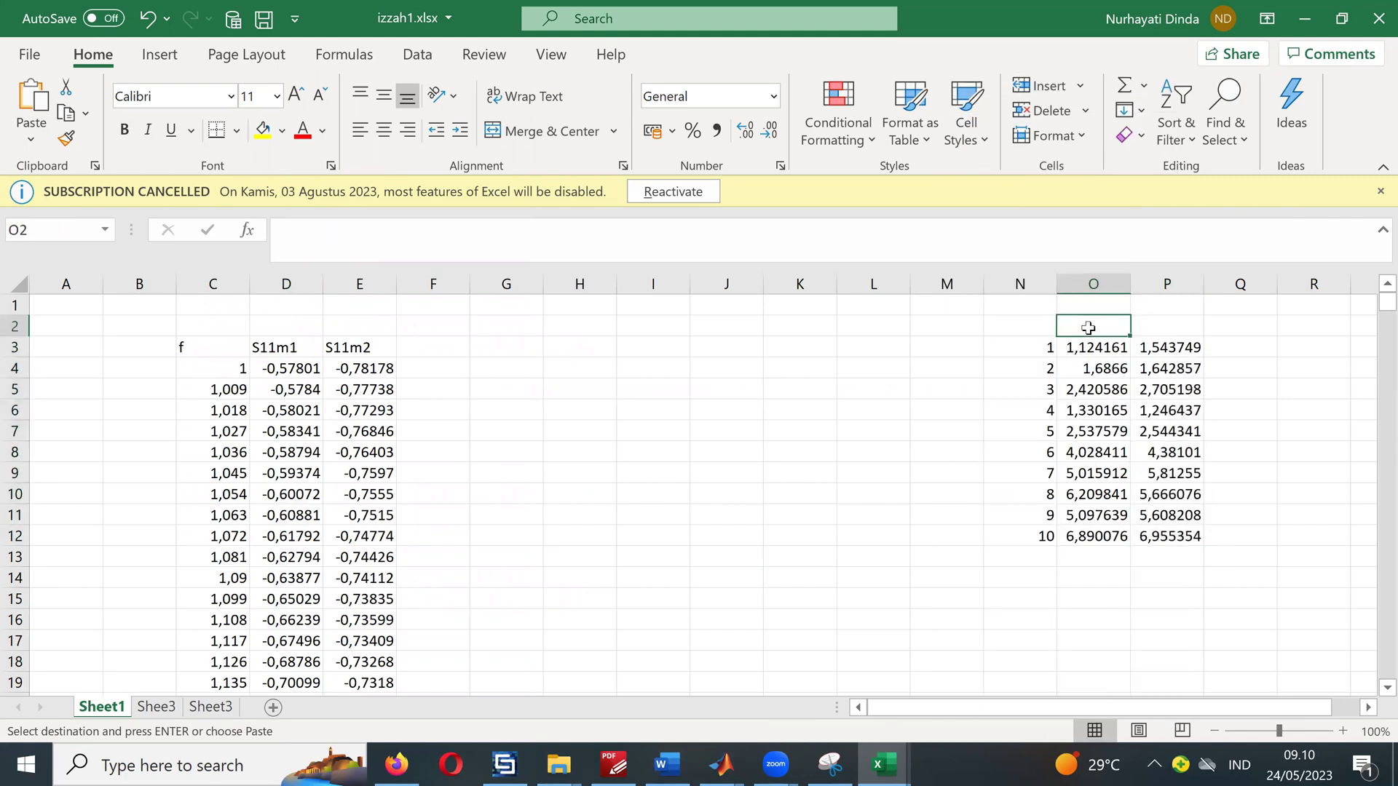
text(DirM1)
click(1165, 321)
text(D)
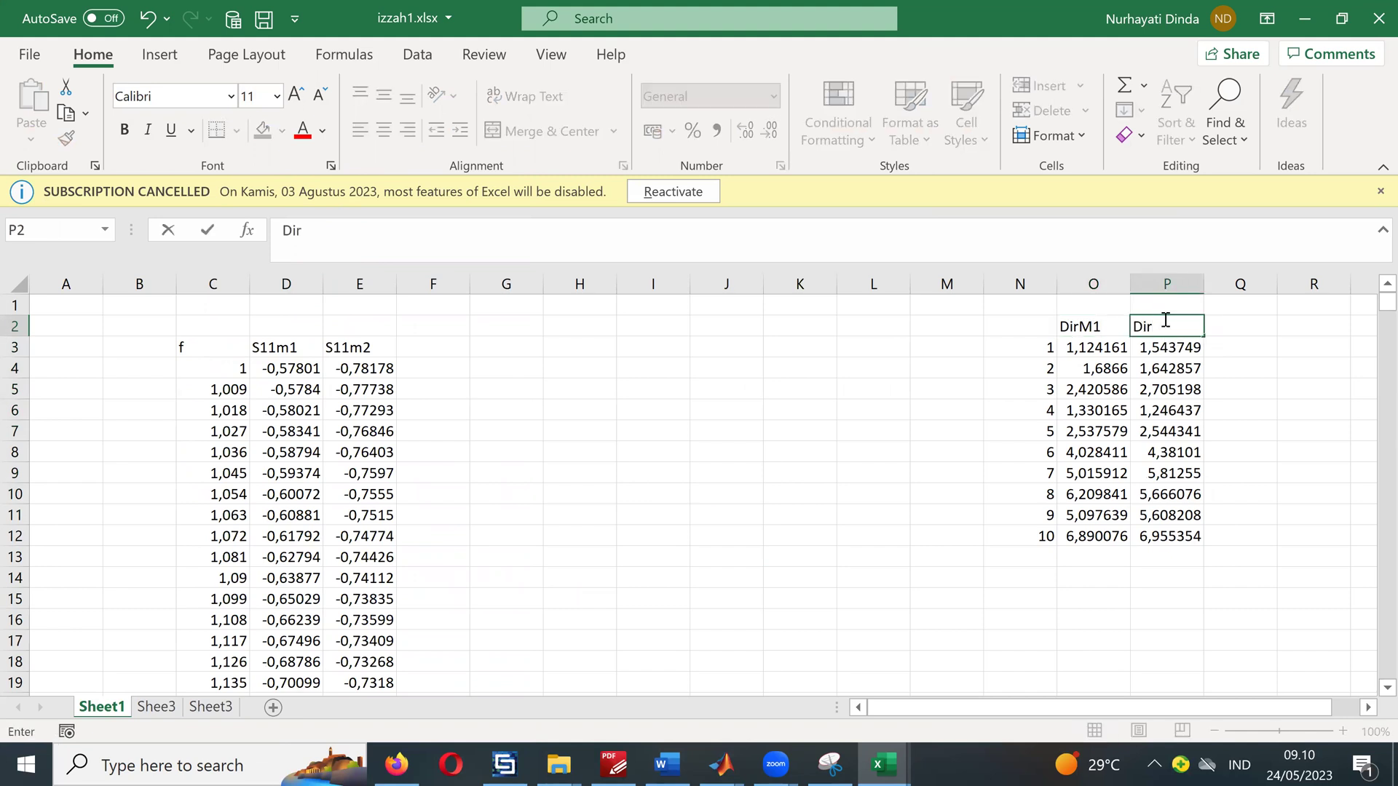
click(1322, 384)
click(1038, 331)
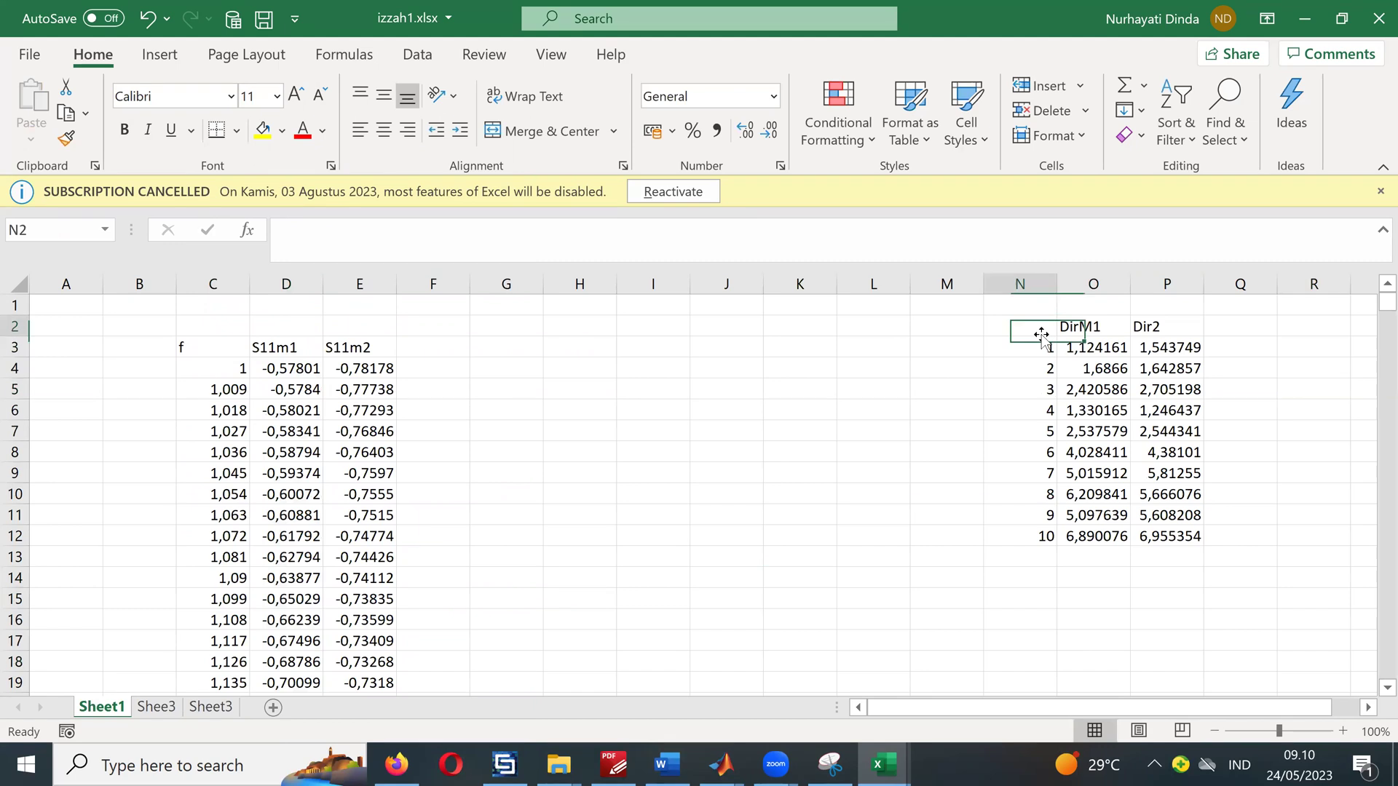
Step: Switch to plotizza.m in MATLAB and duplicate the four S11_M1 and S11_M2 data-reading lines below the originals, with blank lines before figure(1)
click(720, 764)
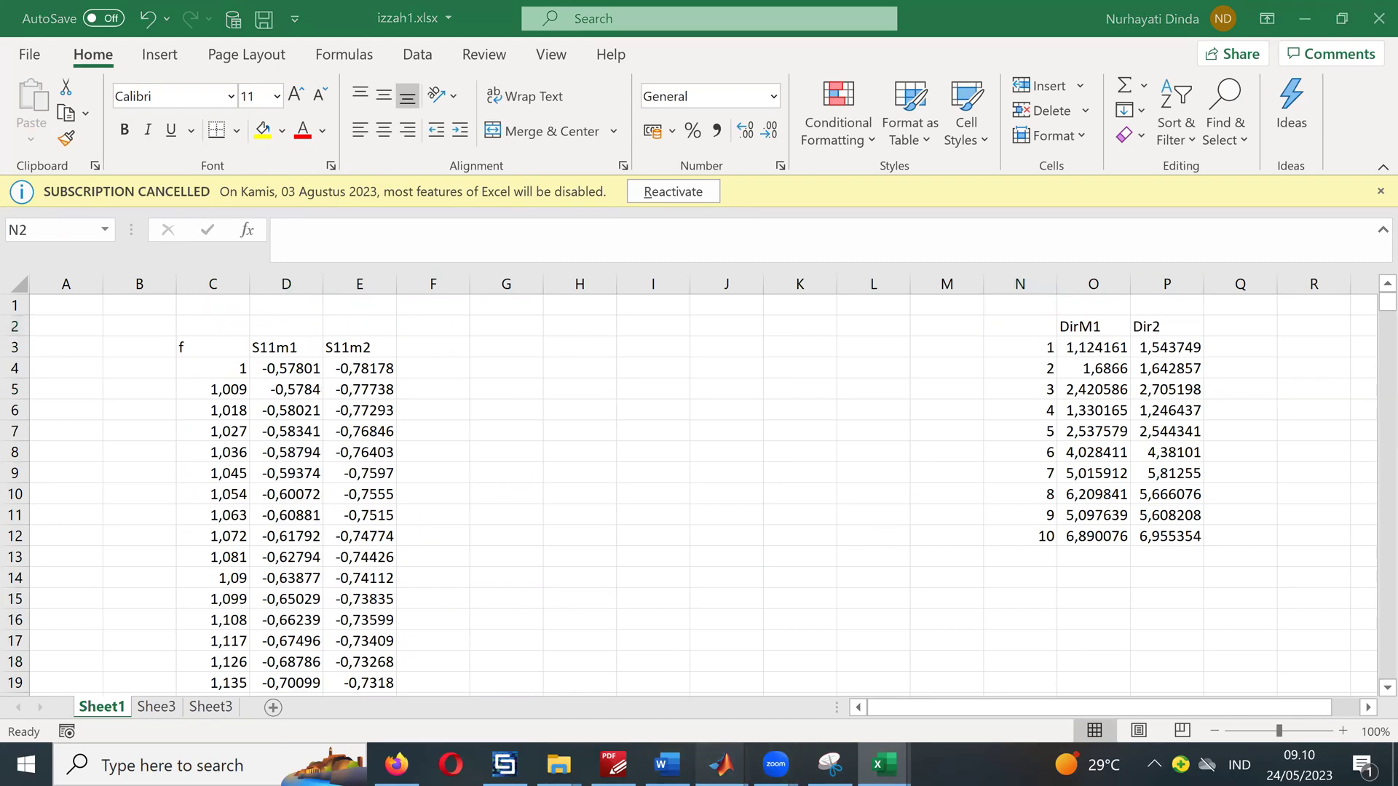
click(969, 710)
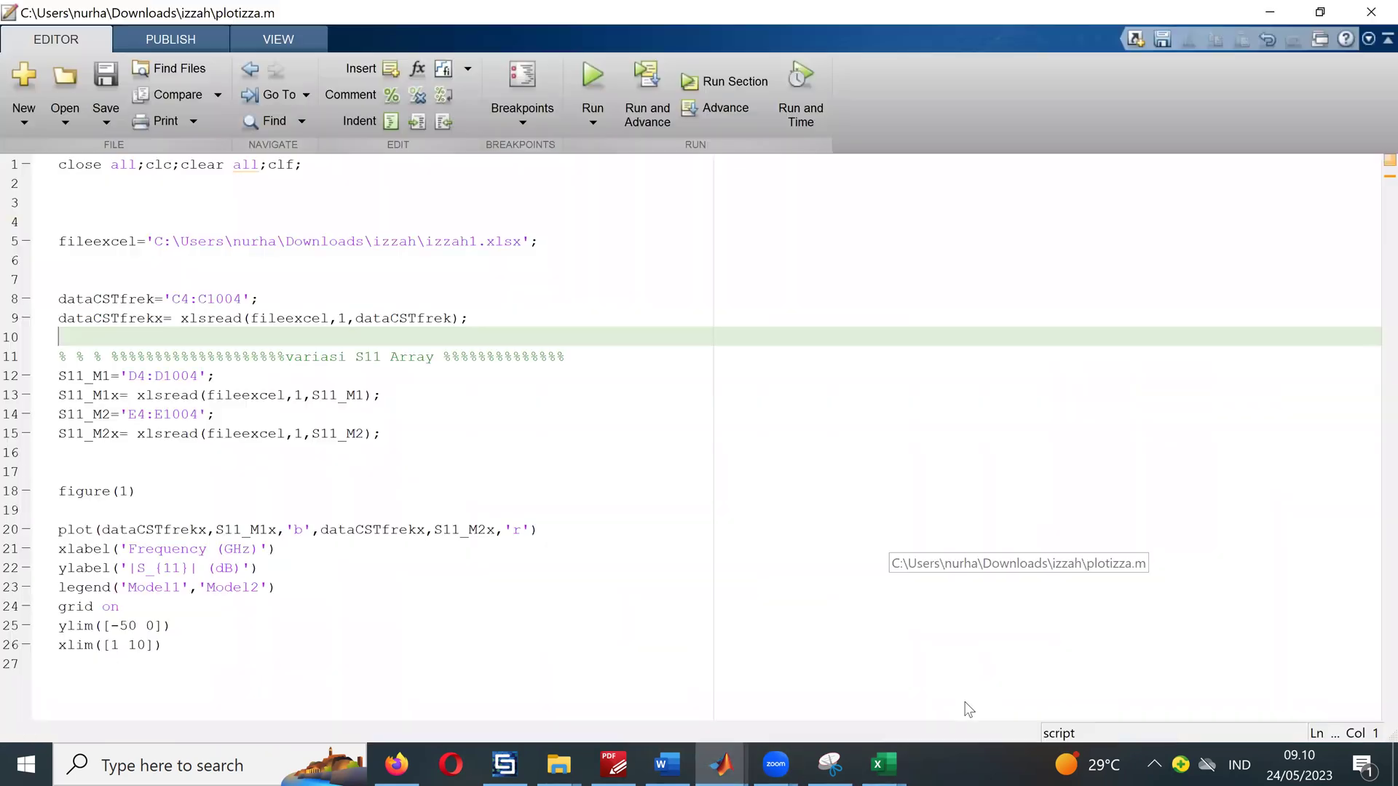
click(132, 625)
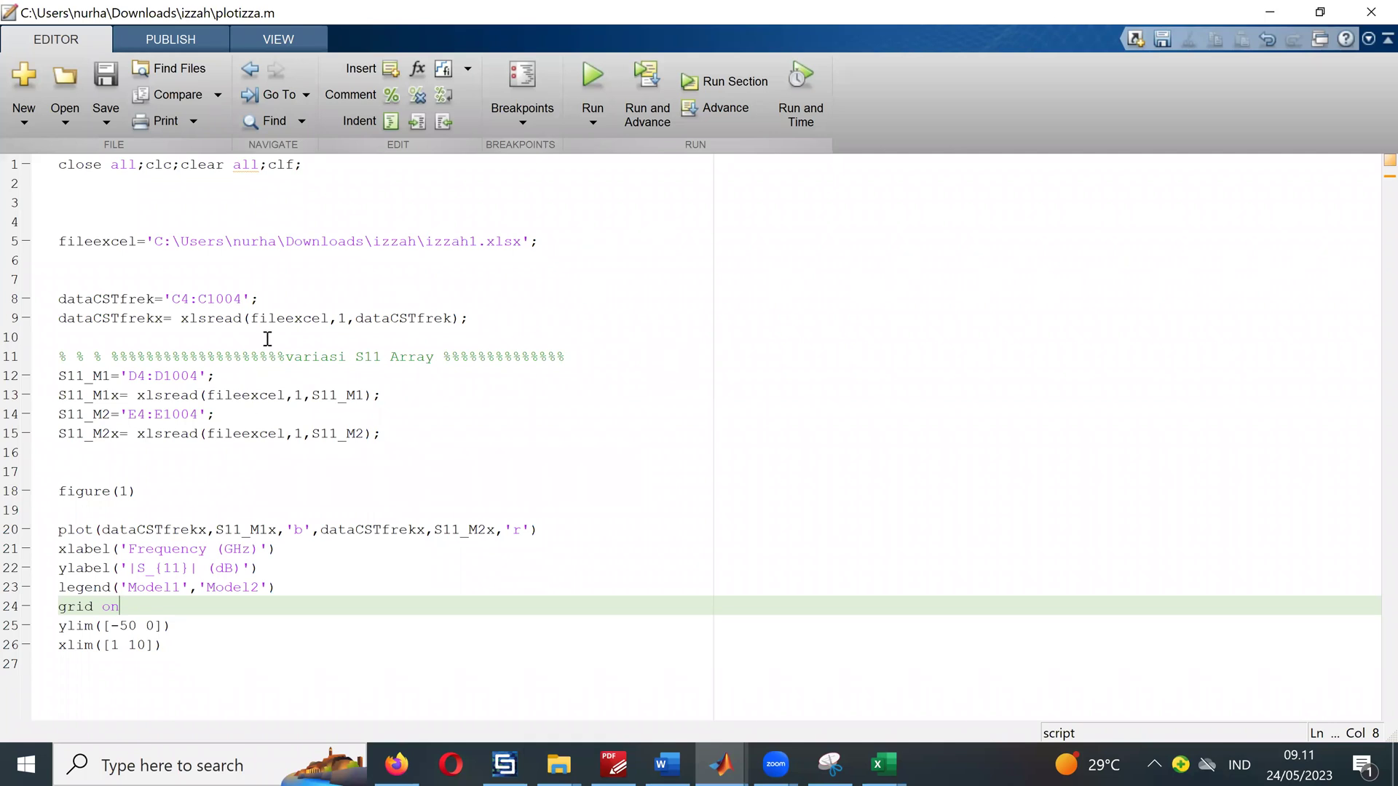
drag(52, 379, 214, 437)
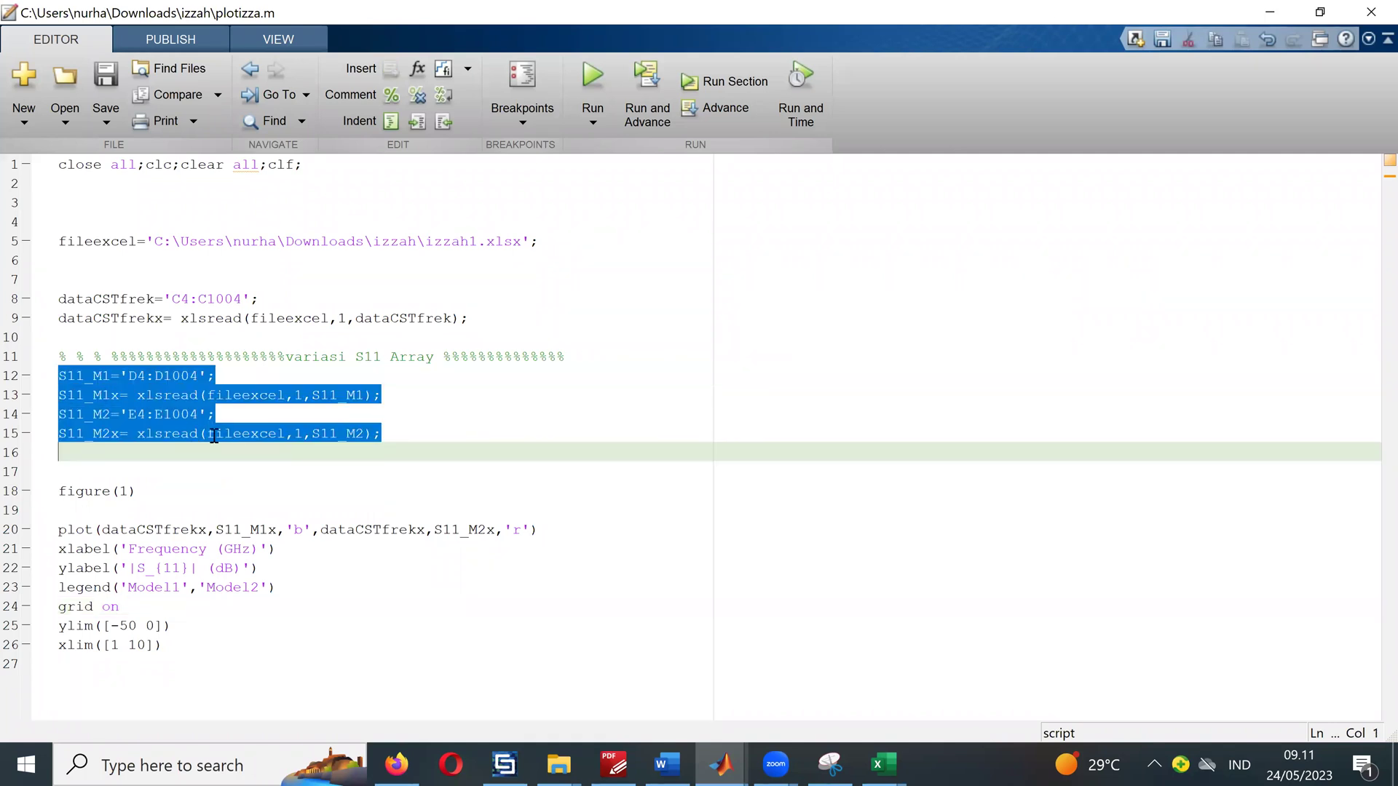
click(214, 468)
key(Return)
key(Return)
key(Return)
key(Up)
key(Up)
key(Up)
key(Up)
key(Down)
key(ctrl+v)
Step: Rename the variables in the first duplicated pair of lines to DIR_M1, DIR_Mx and the xlsread argument DIR_M
drag(88, 471, 11, 474)
text(DIR)
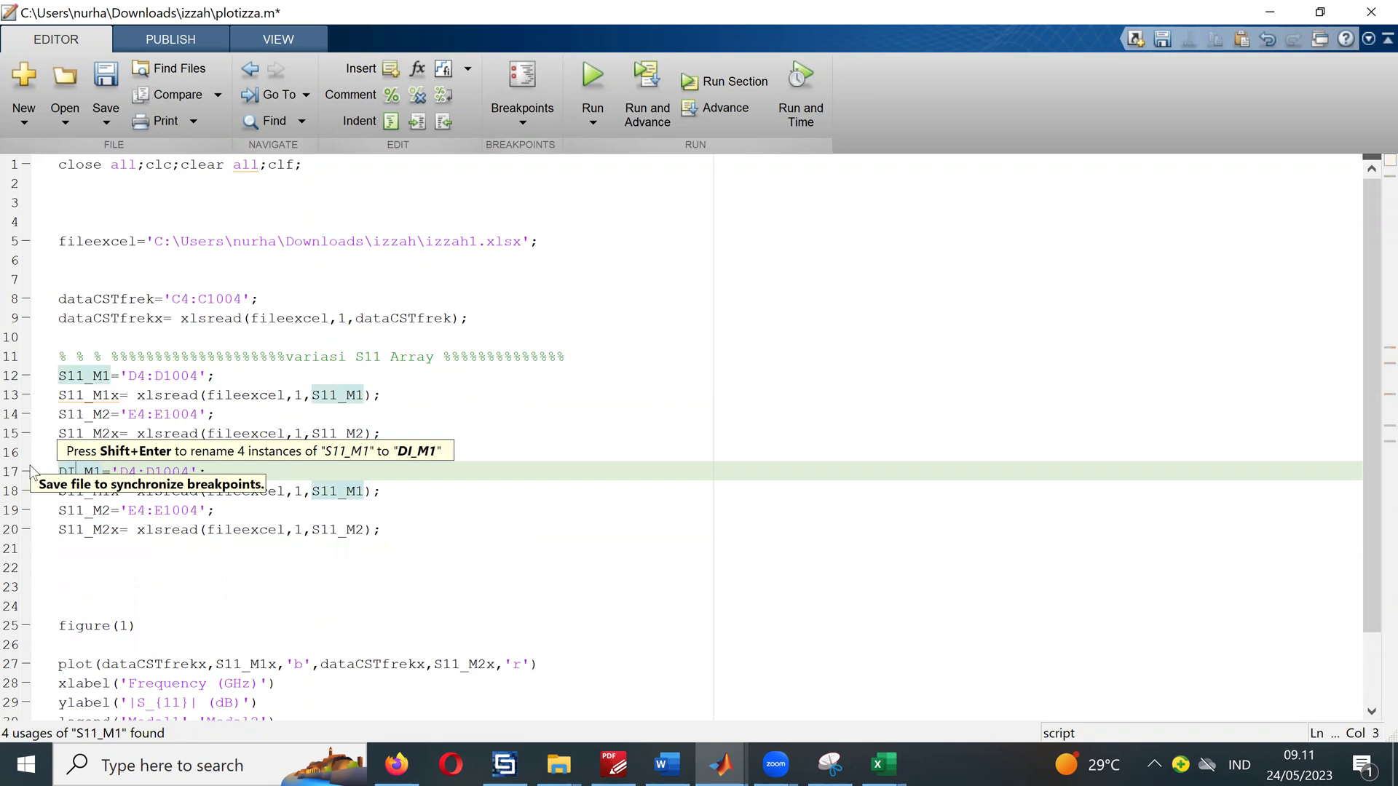
click(181, 549)
drag(103, 472, 50, 495)
key(ctrl+v)
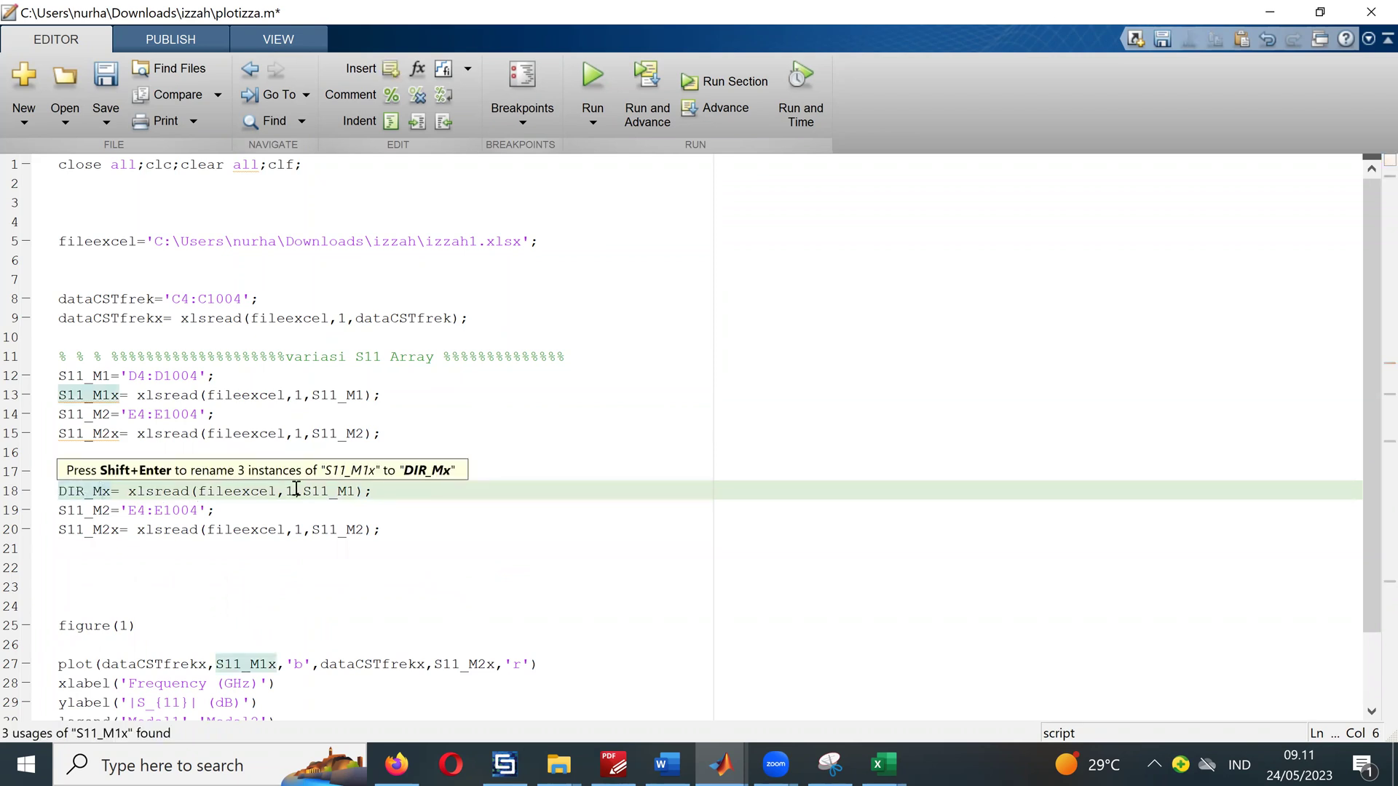
drag(356, 491, 302, 492)
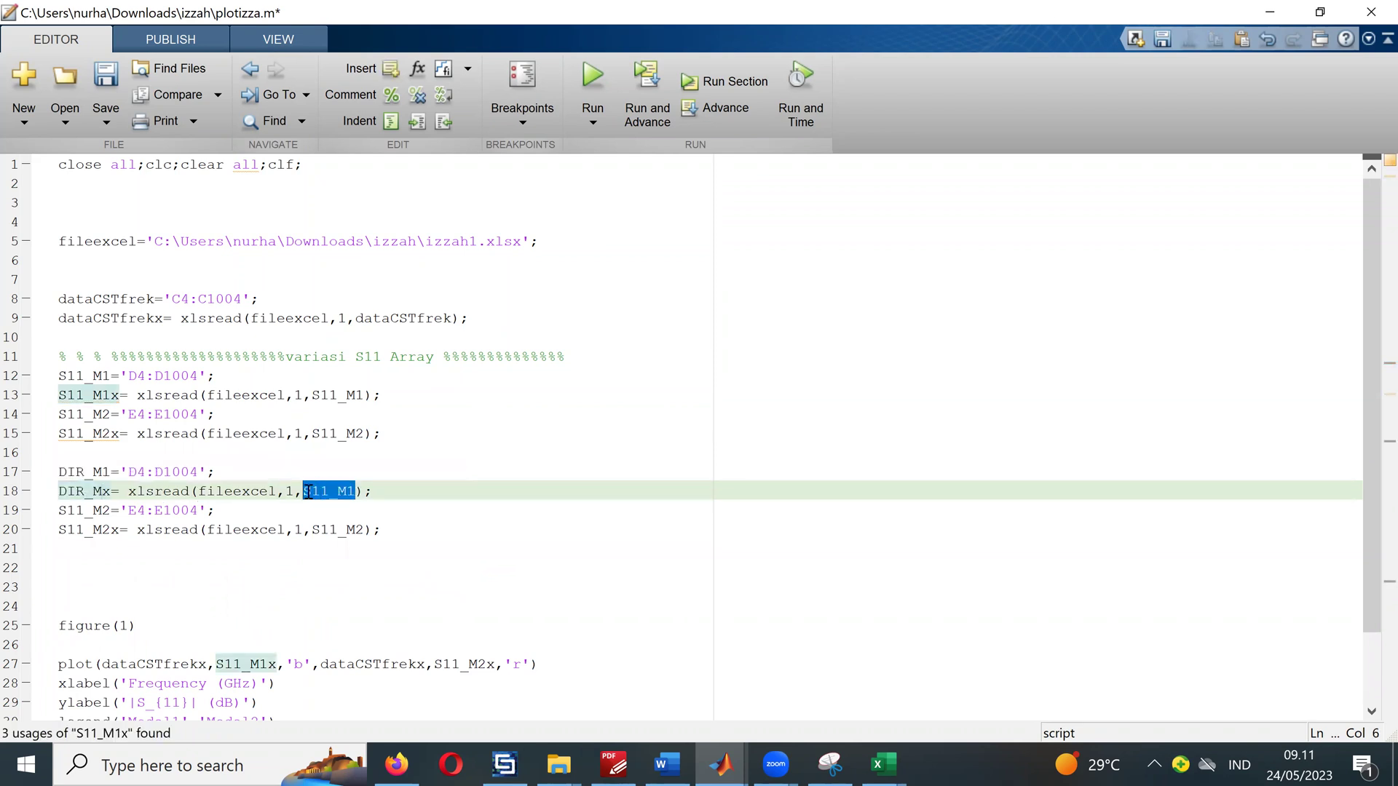
key(ctrl+v)
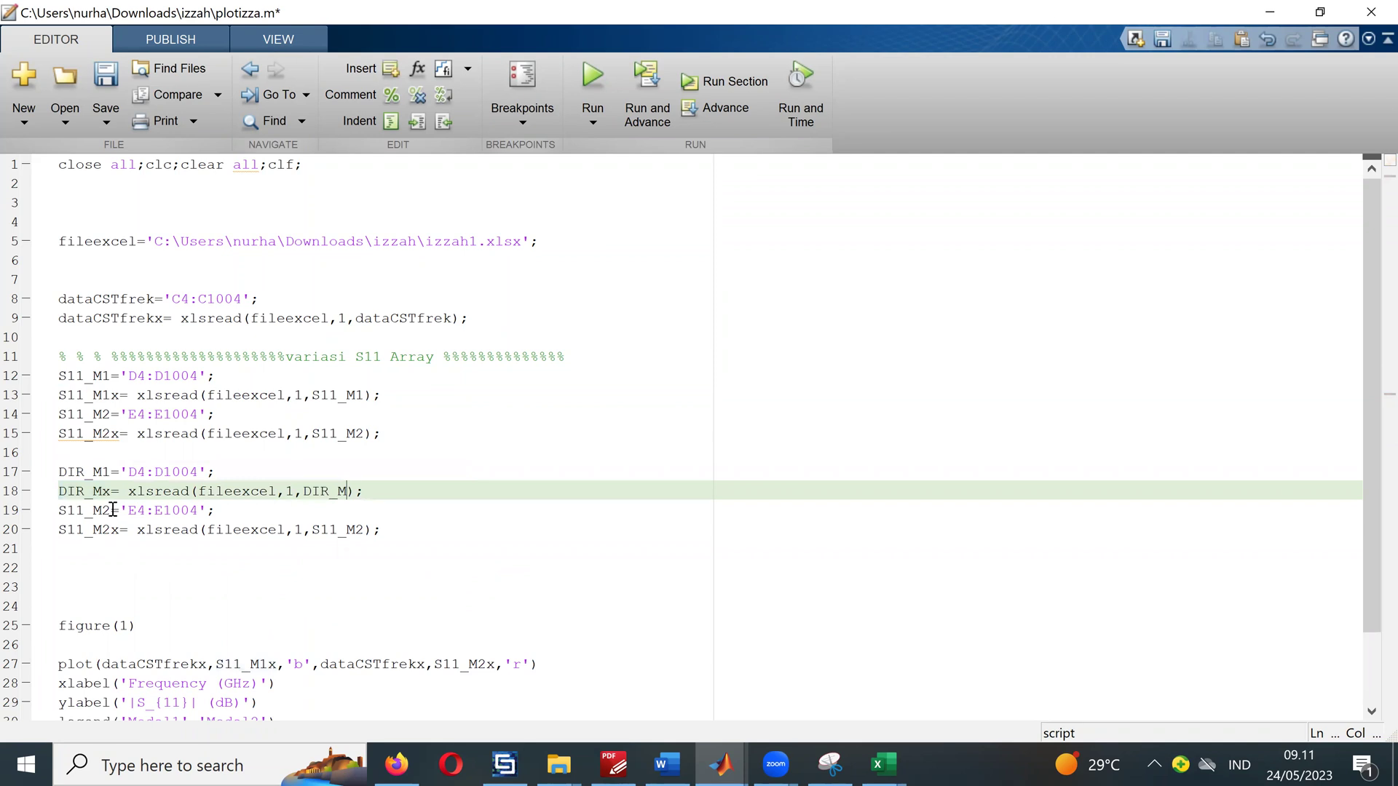
Step: Rename the variables in the second duplicated pair of lines to DIR_M2 and DIR_M2x, with DIR_M2 as the xlsread argument
double_click(113, 509)
drag(85, 492, 56, 530)
key(ctrl+v)
key(ctrl+v)
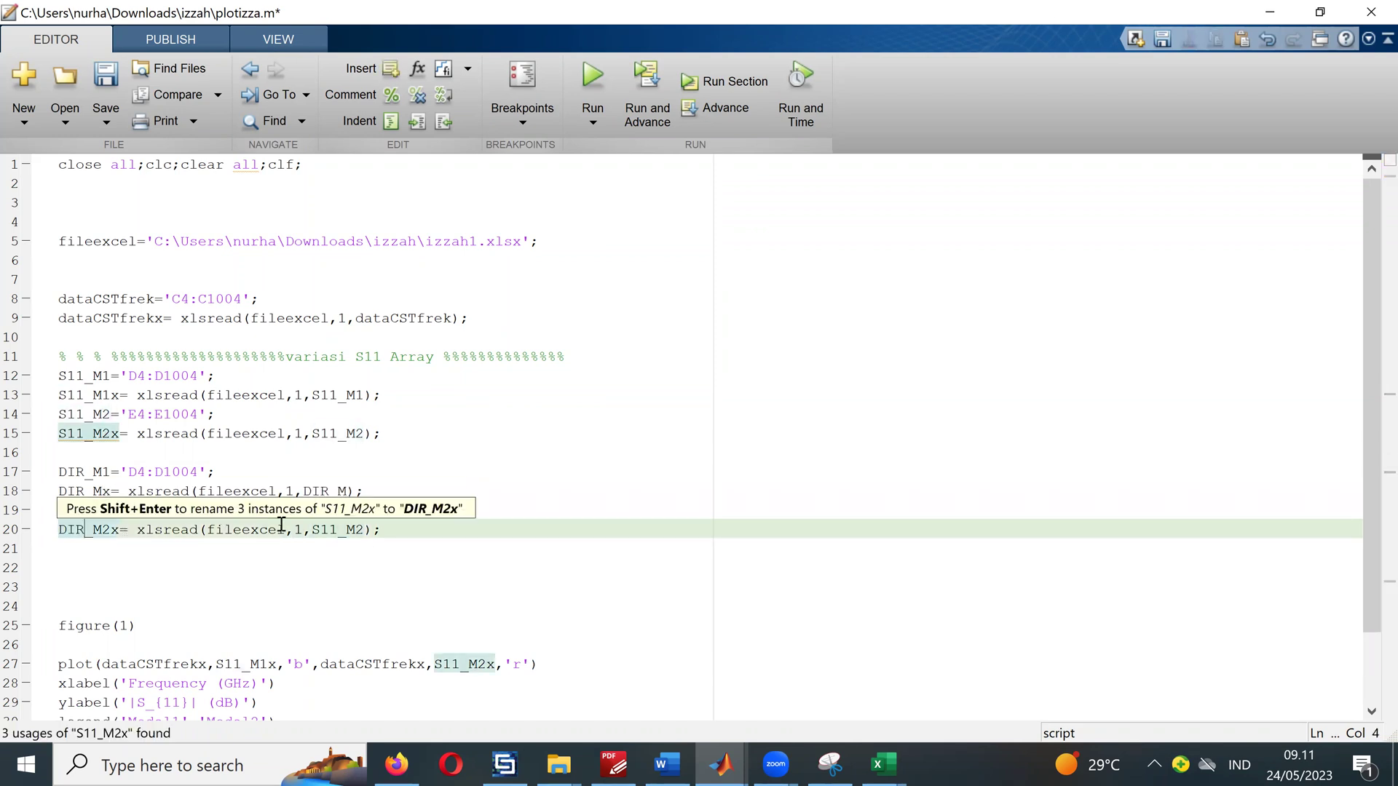
drag(337, 529, 312, 529)
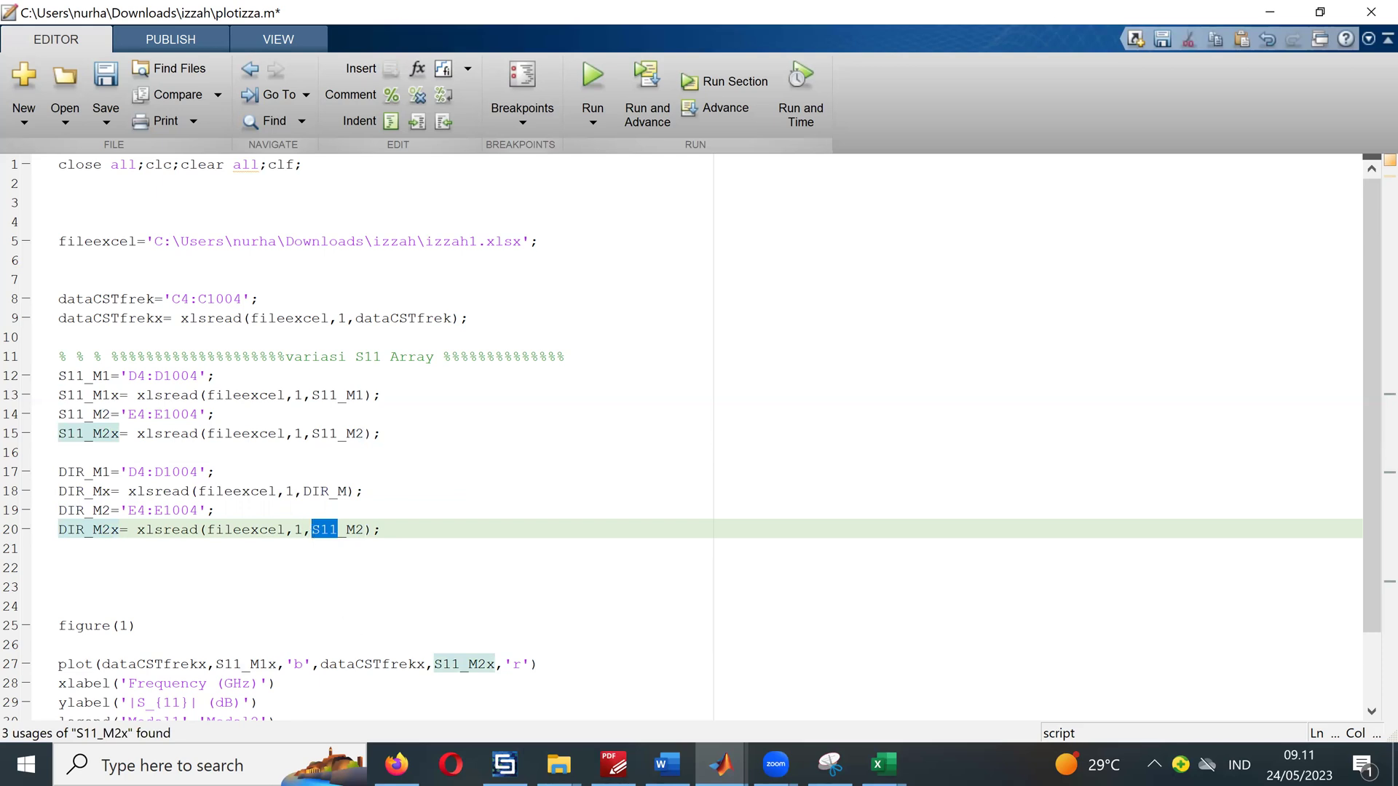
Step: Switch to izzah1.xlsx in Excel to check which Sheet1 cells hold the first and last DirM1 values, and return to plotizza.m in MATLAB
click(1155, 711)
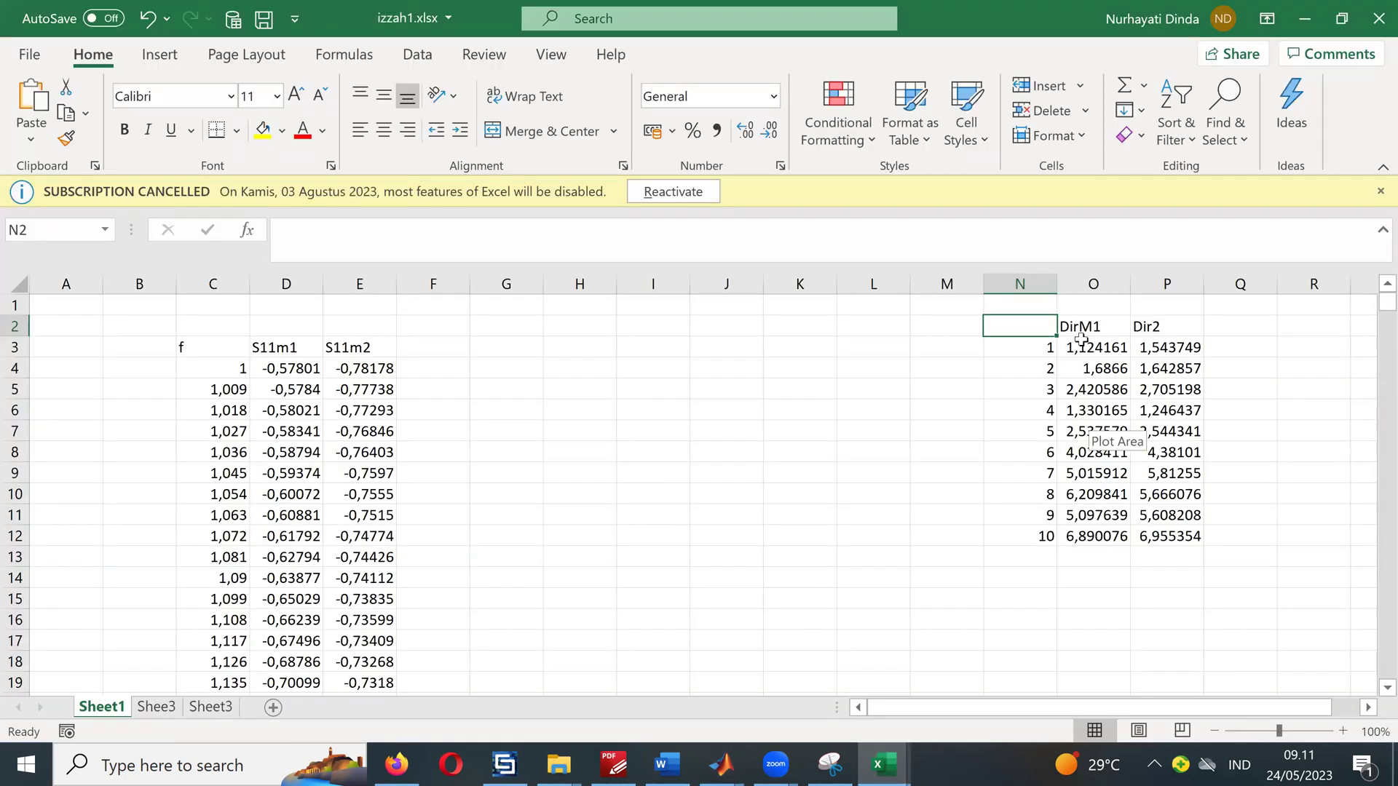
click(1081, 348)
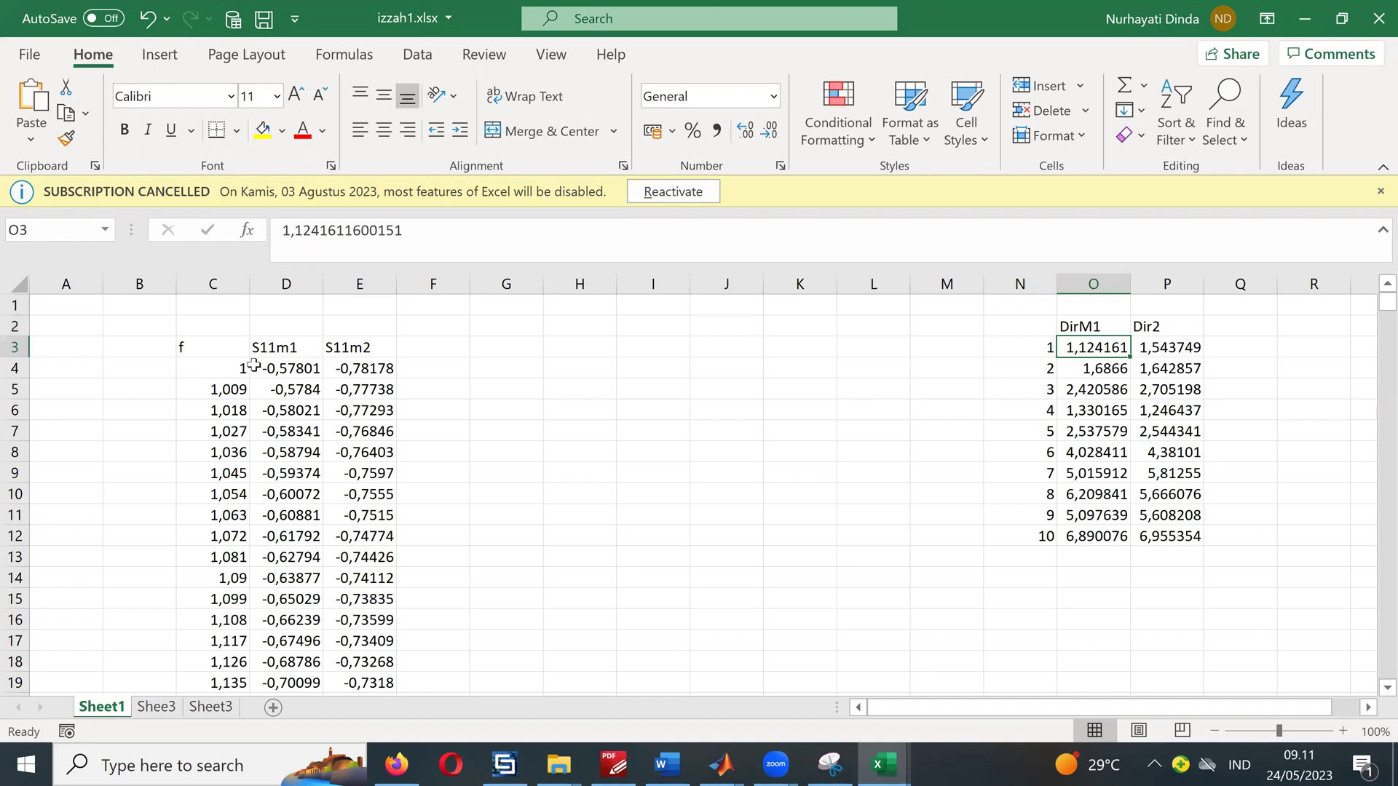
click(1081, 539)
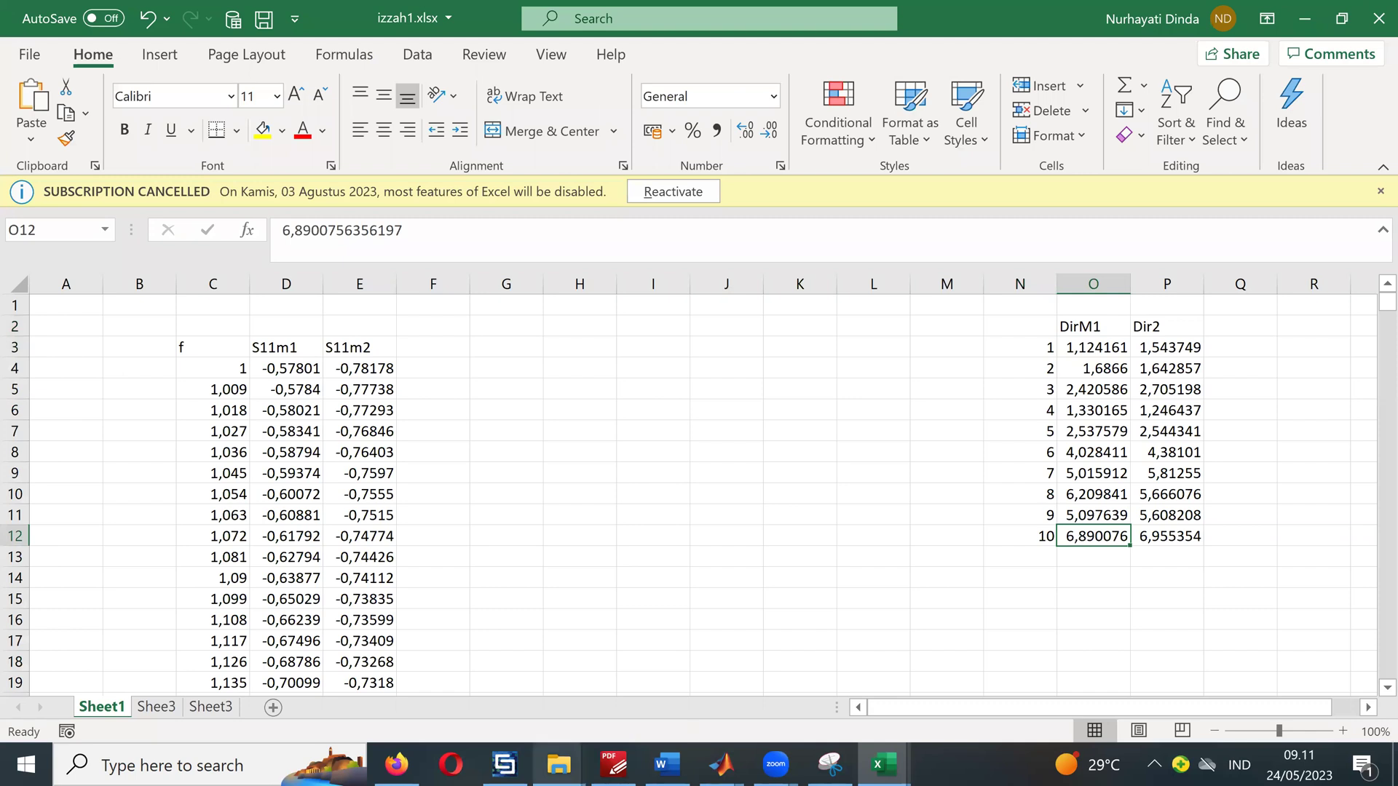
click(396, 764)
drag(396, 765, 457, 721)
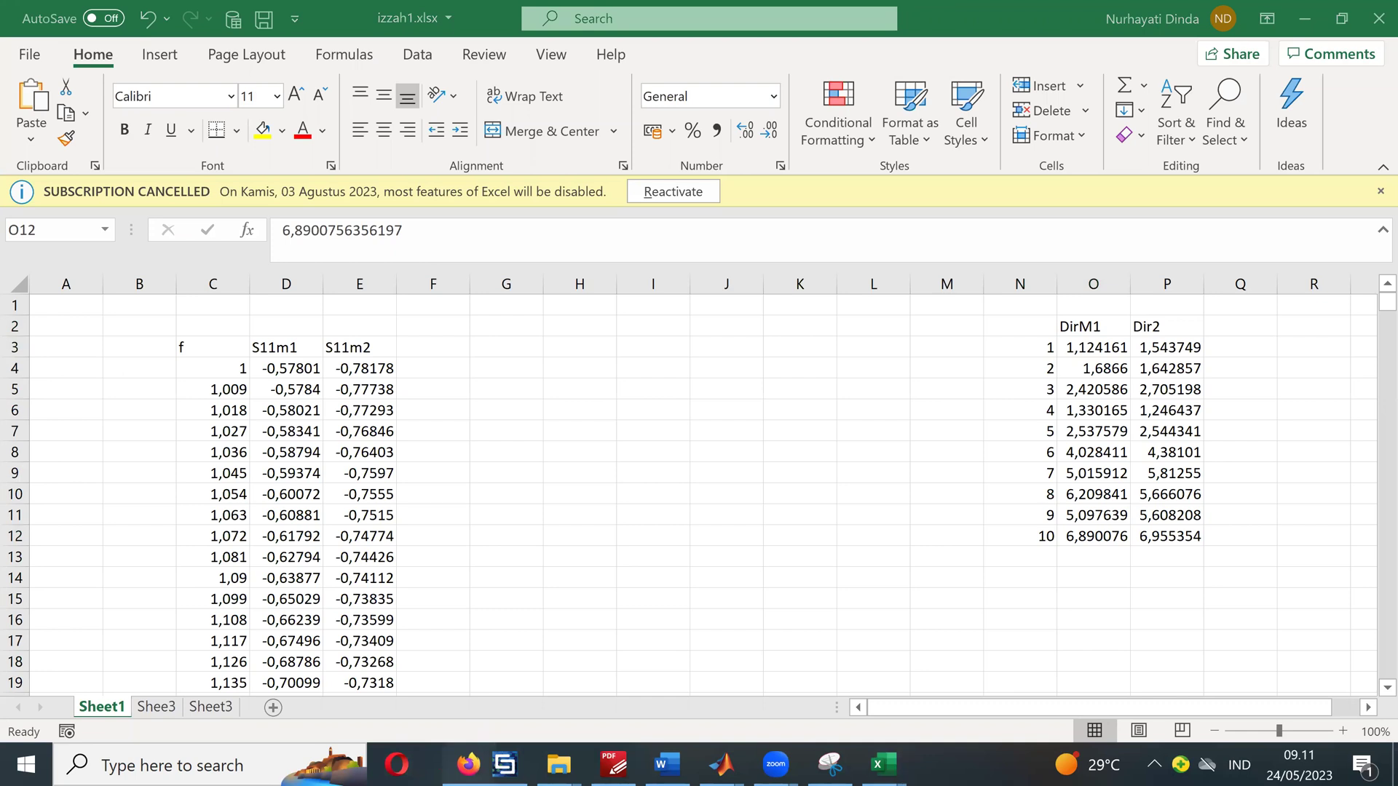
mouse_move(721, 764)
click(1125, 680)
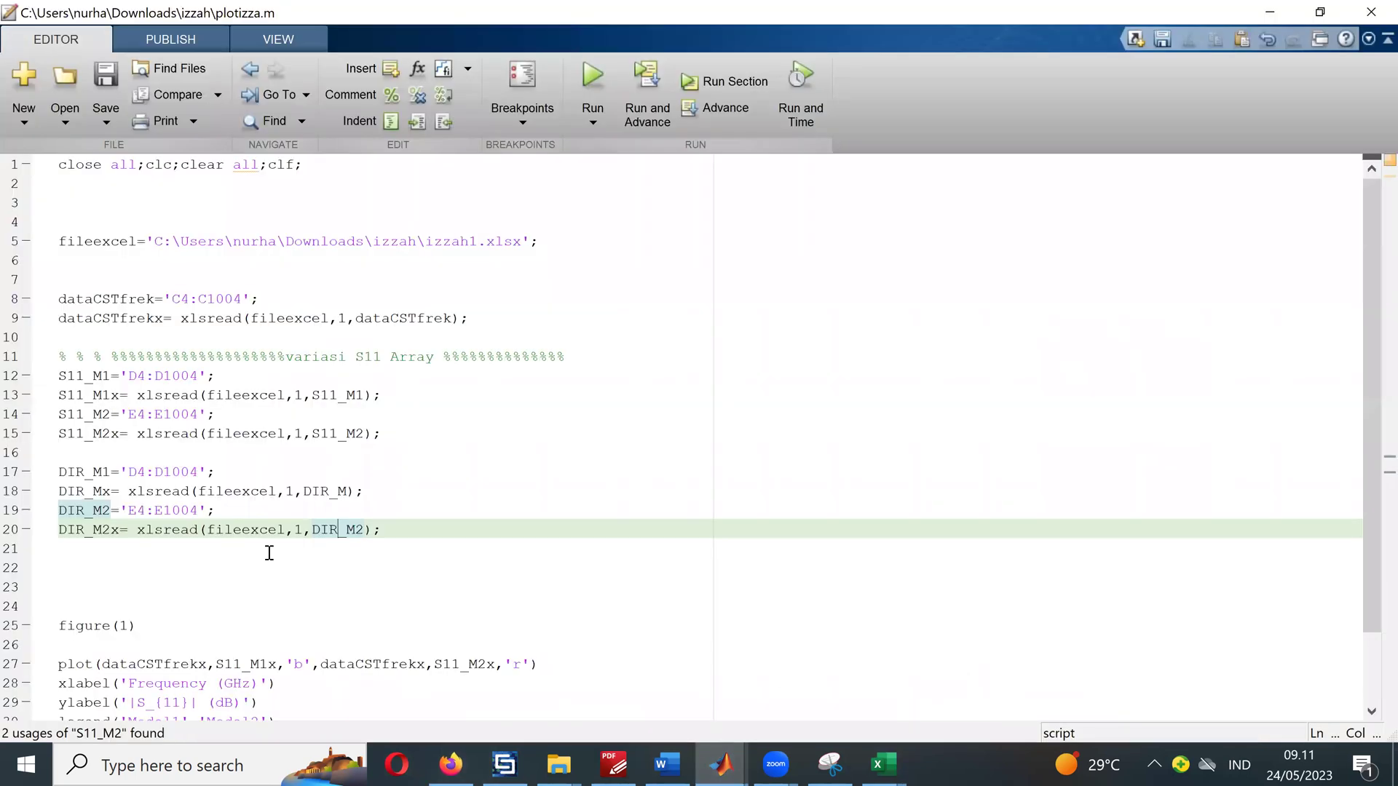
Step: Set the DIR_M1 cell range to 'Q3:Q12'
click(153, 510)
drag(149, 469, 131, 471)
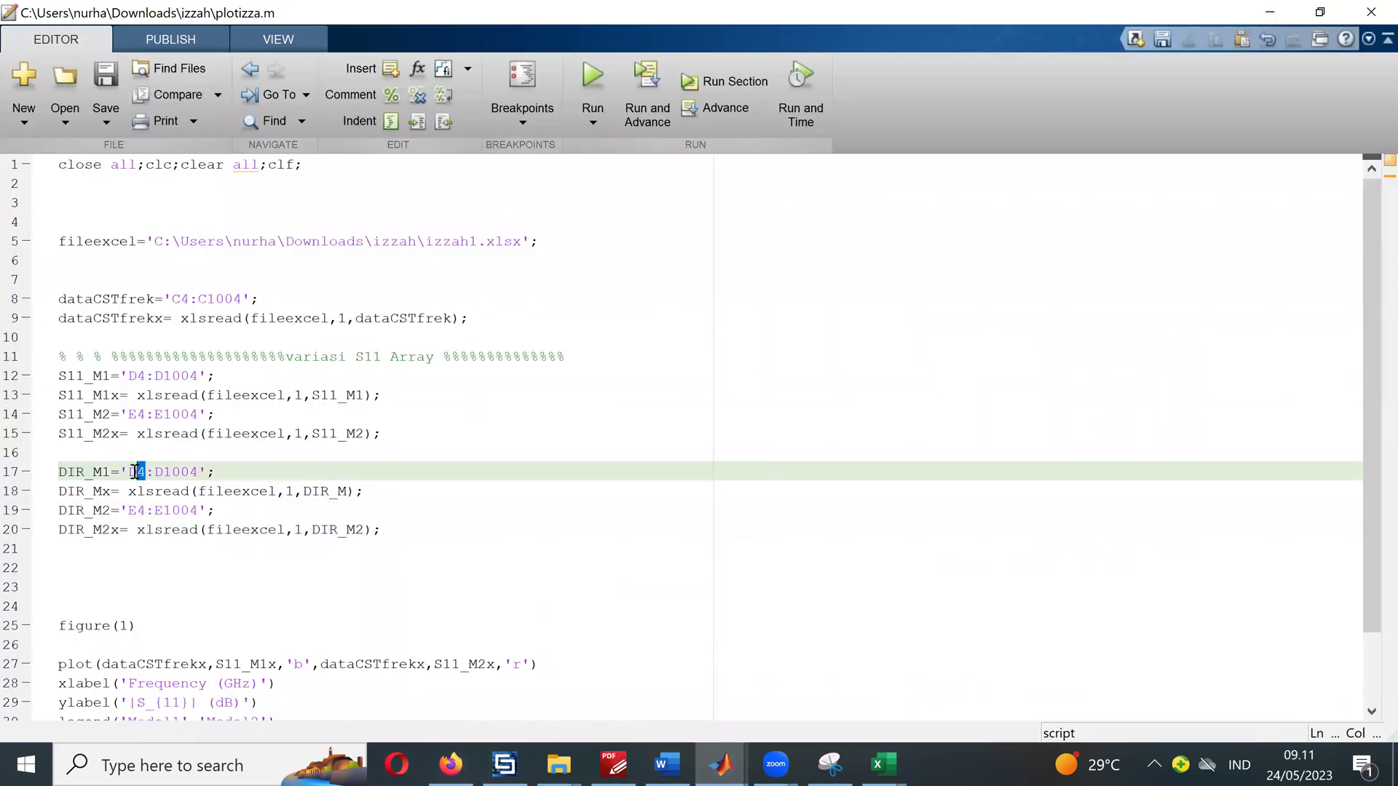
key(BackSpace)
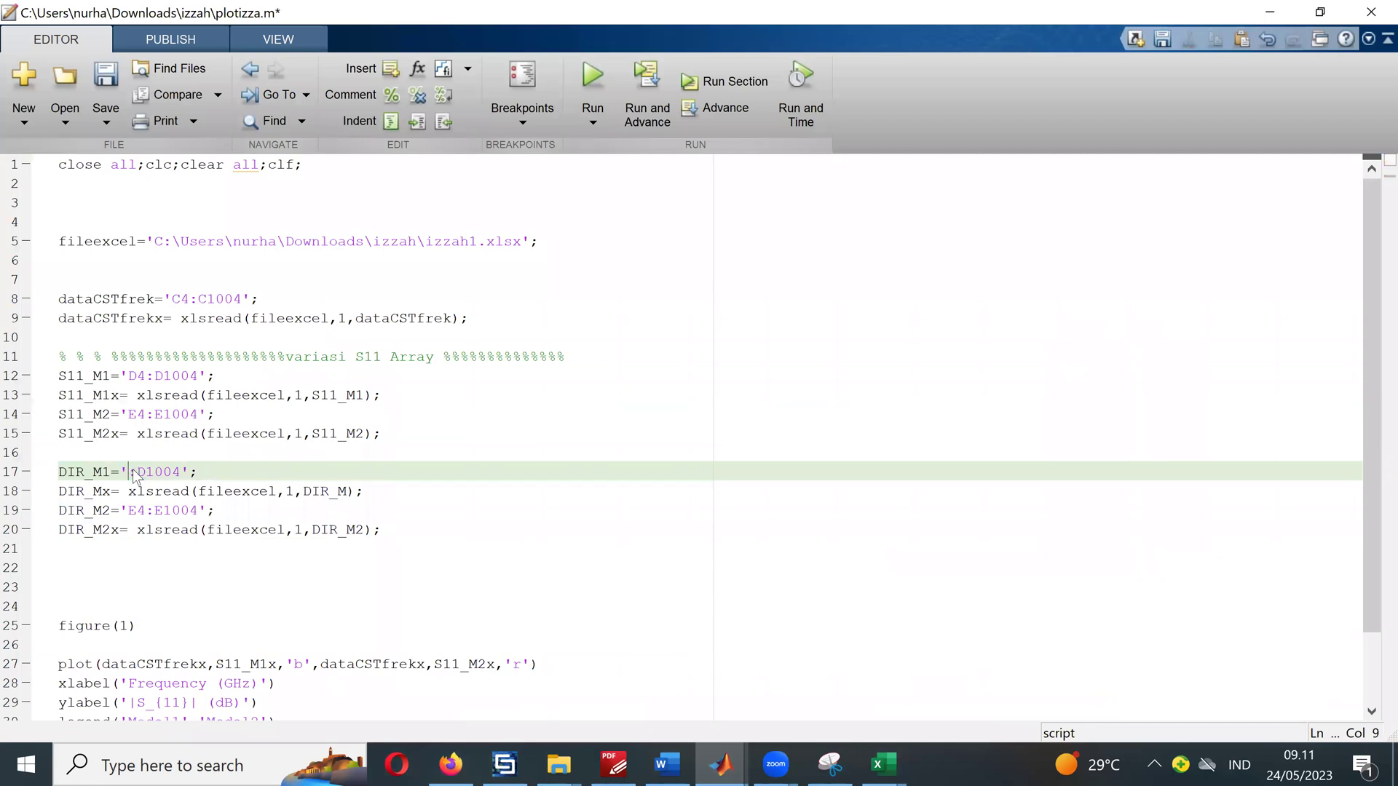
text(Q3)
drag(198, 471, 154, 477)
text(Q12)
Step: Set the DIR_M2 cell range to 'P3:P12'
drag(145, 509, 131, 511)
text(R)
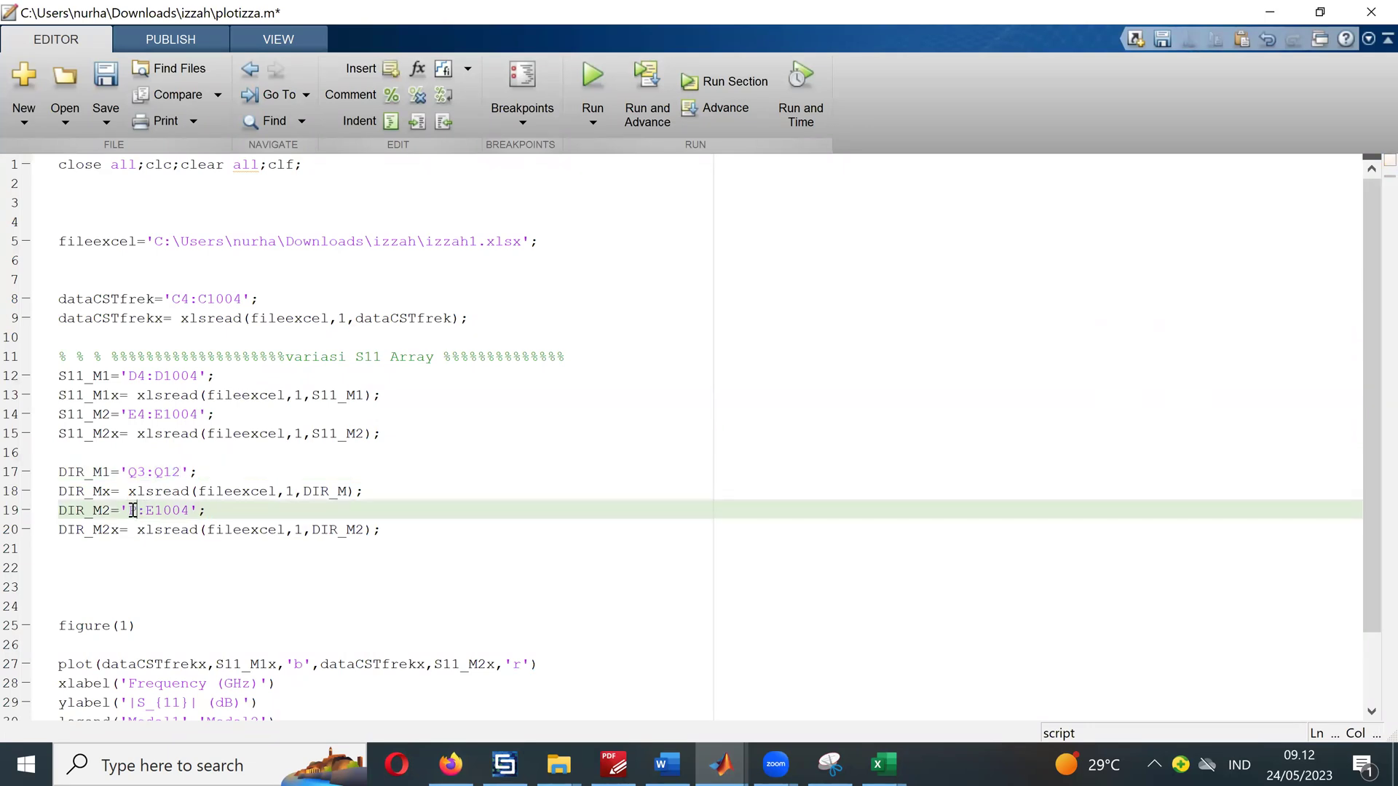
text(3)
mouse_move(172, 511)
mouse_down()
mouse_move(193, 511)
mouse_move(159, 514)
mouse_up()
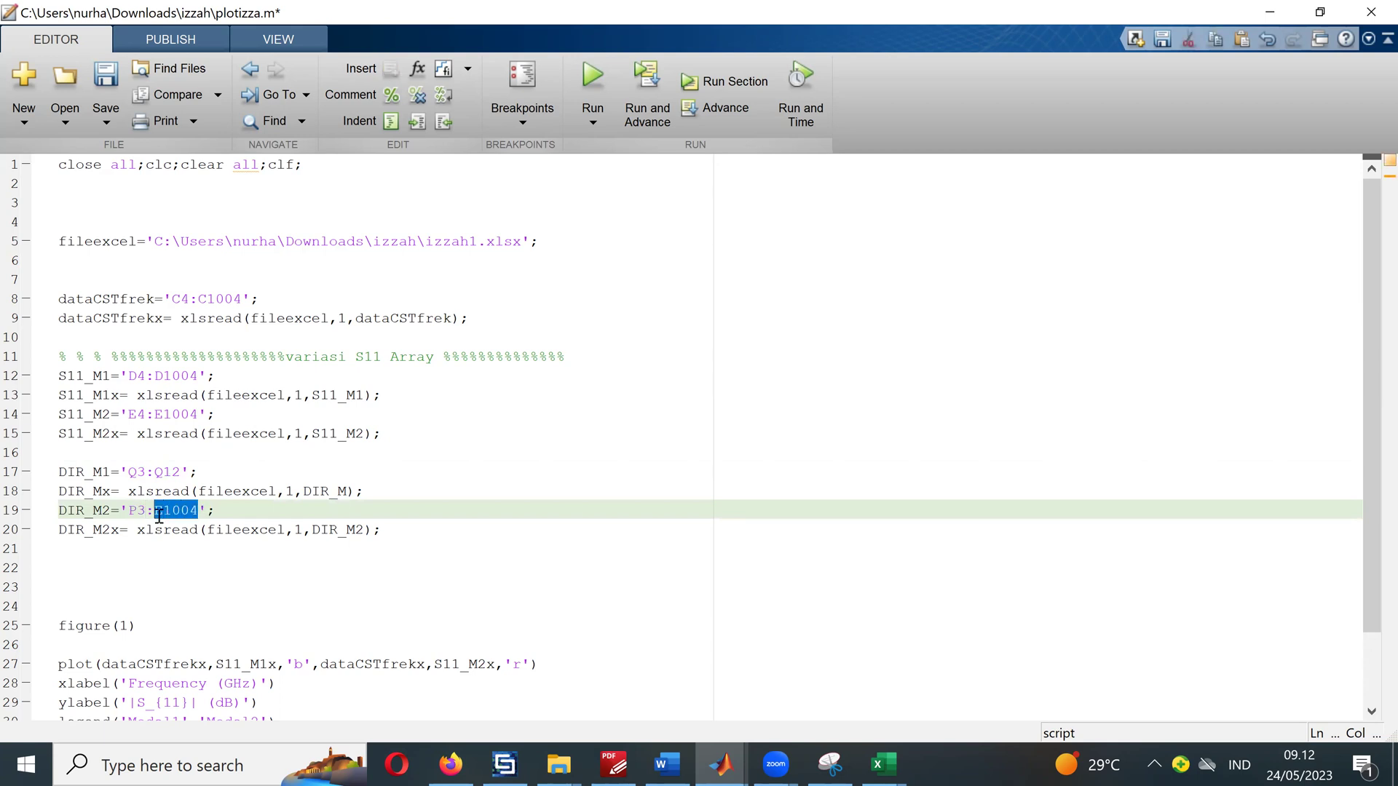
text(P12)
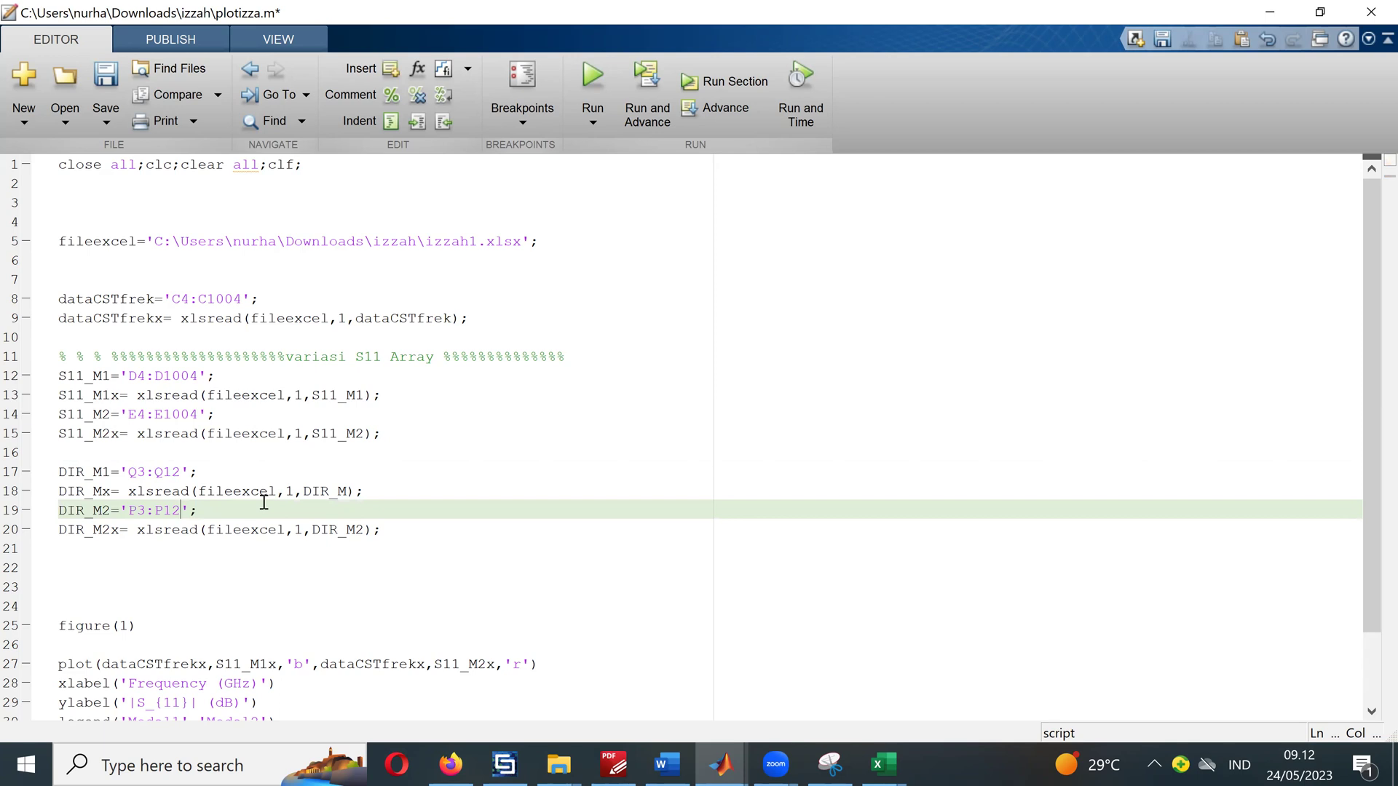
Step: Duplicate the whole figure(1) plotting block below the original and renumber the copy as figure(2)
scroll(265, 502, down, 3)
drag(58, 540, 83, 720)
key(ctrl+c)
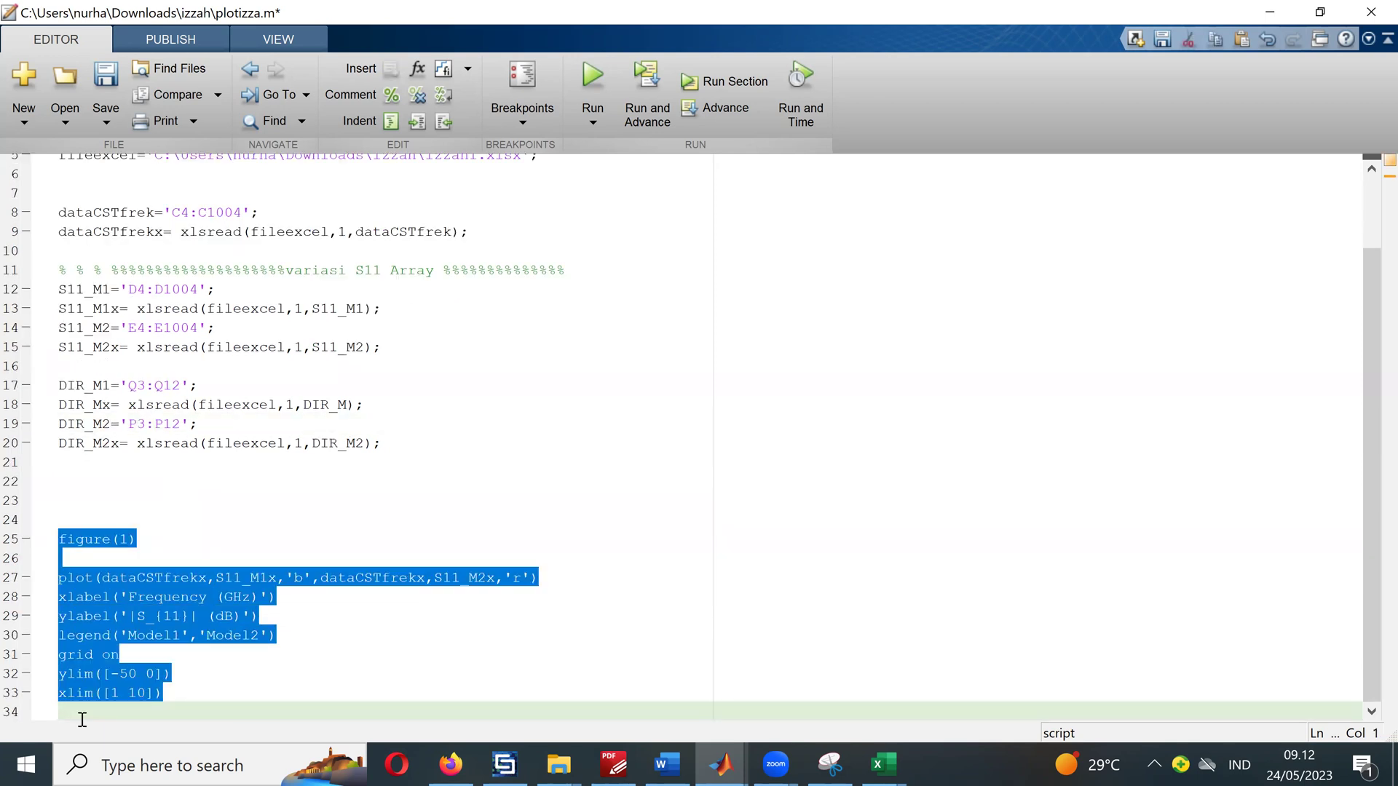
key(Left)
key(Return)
scroll(83, 719, down, 2)
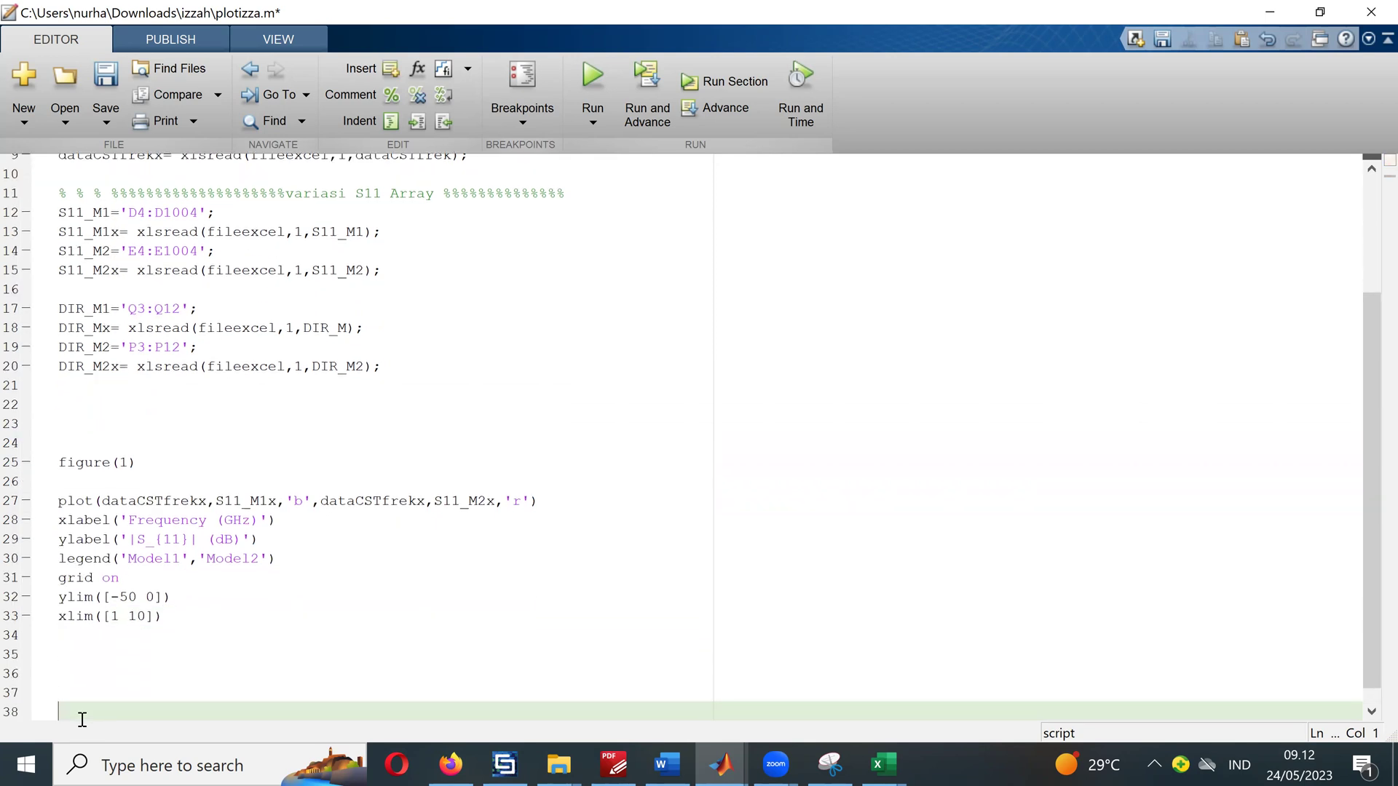
key(Return)
key(ctrl+v)
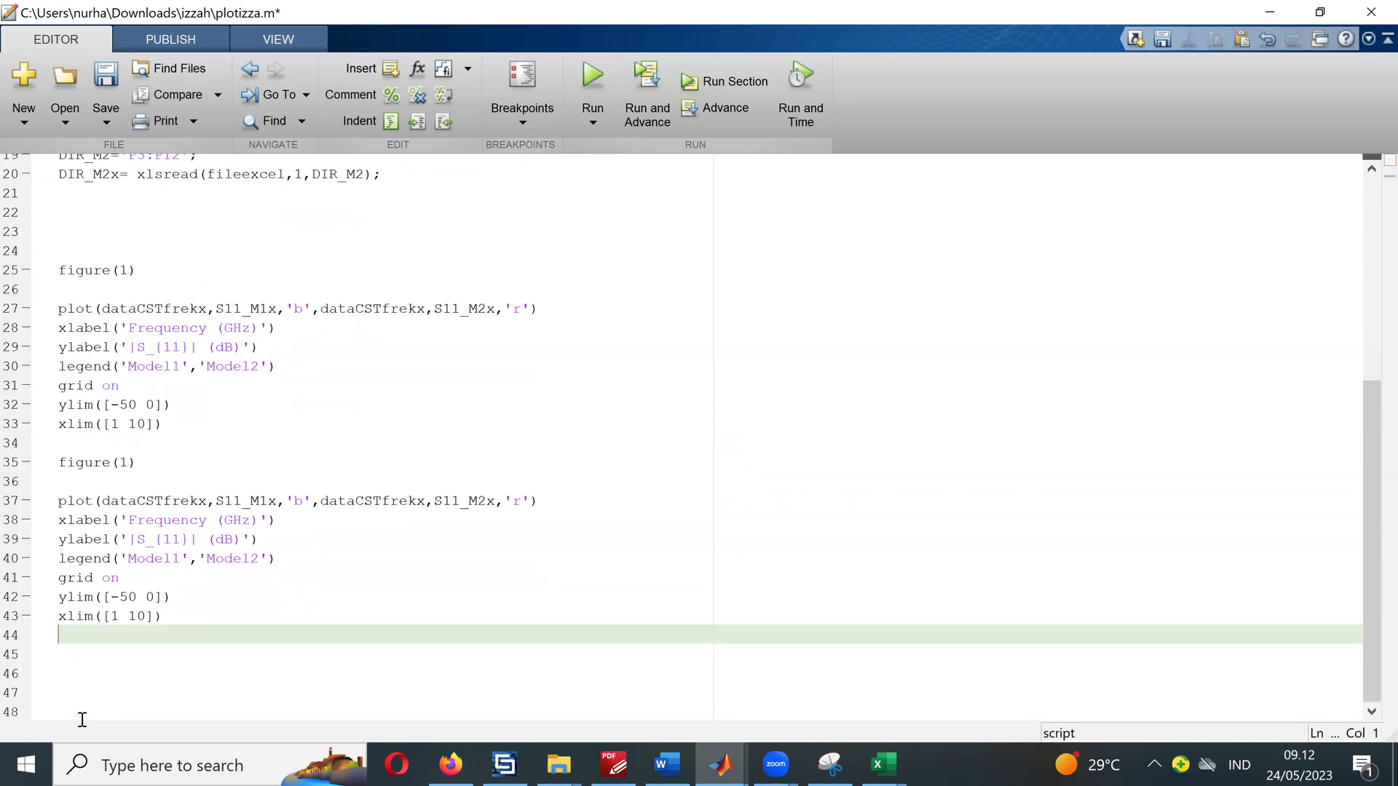
click(133, 463)
key(BackSpace)
text(2)
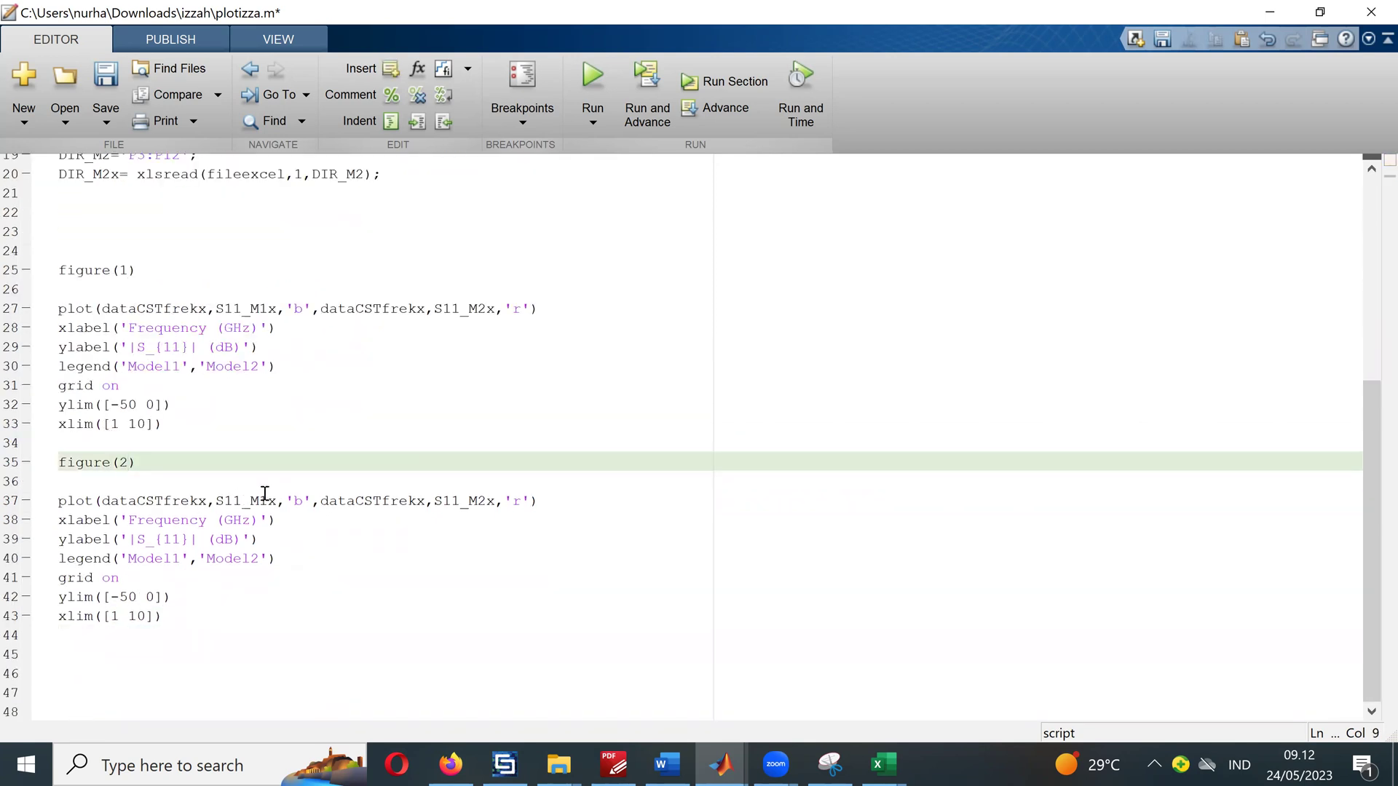
Step: Correct the first directivity reading line to DIR_M1x= xlsread(fileexcel,1,DIR_M1)
scroll(186, 339, up, 1)
drag(112, 193, 60, 193)
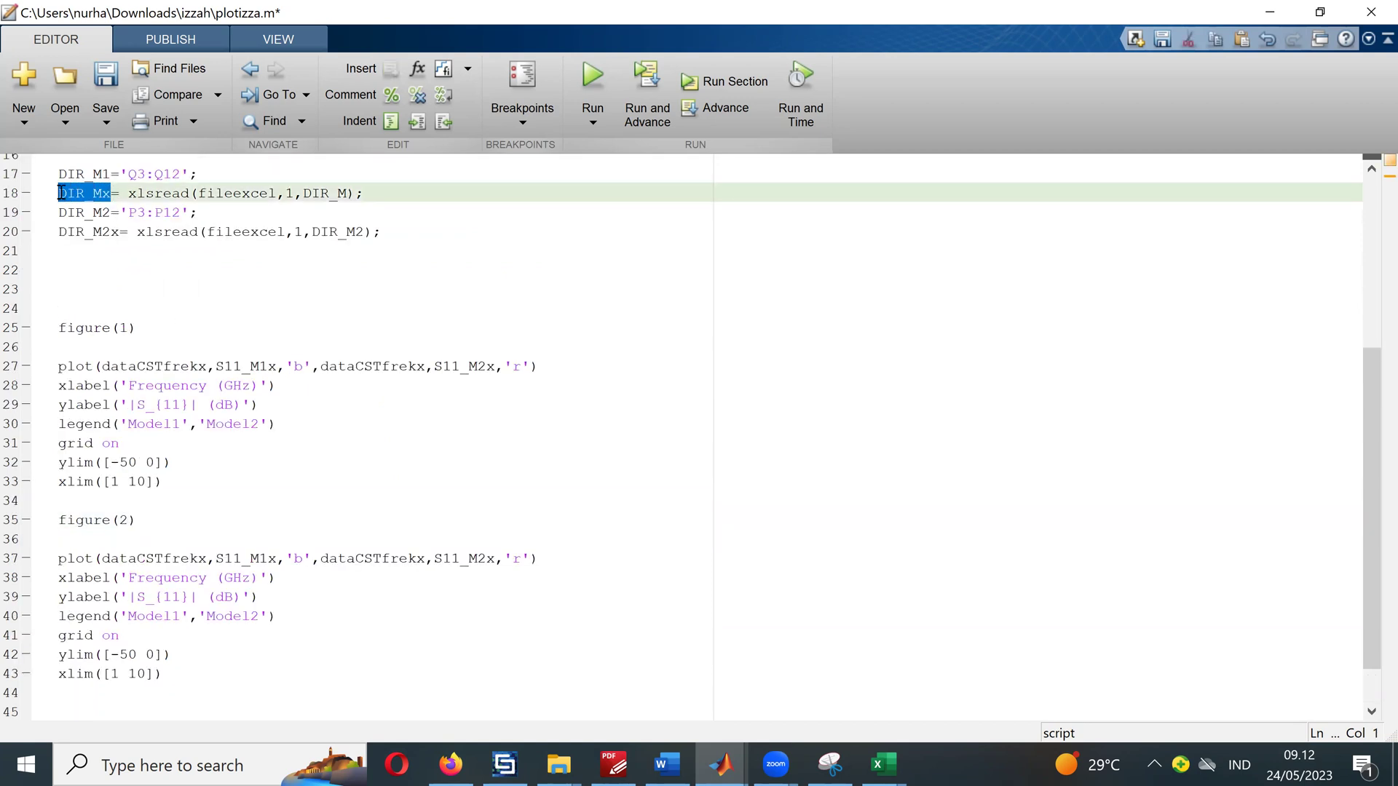
click(102, 198)
text(1)
click(356, 193)
text(1)
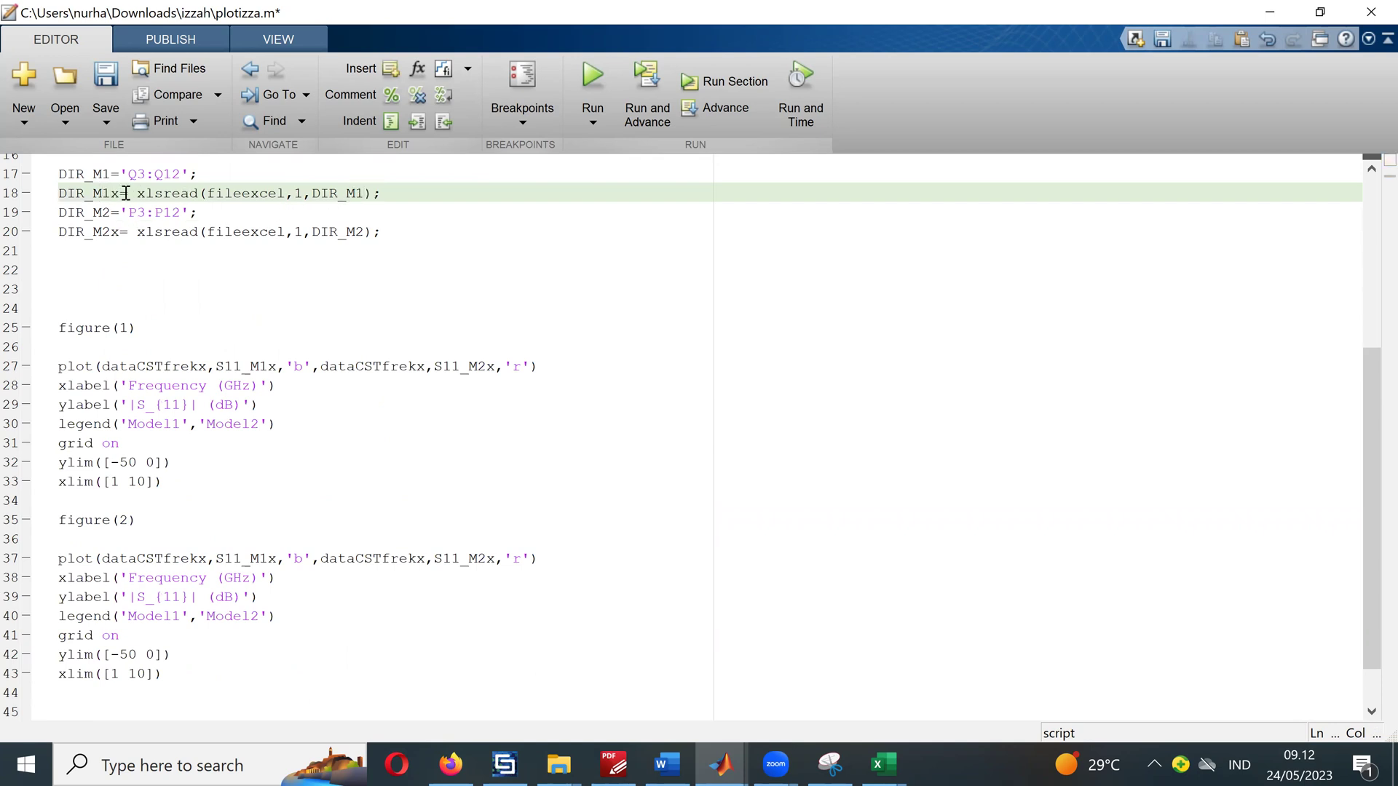
Step: Replace S11_M1x and S11_M2x in the figure(2) plot command with DIR_M1x and DIR_M2x
drag(121, 193, 14, 193)
key(ctrl+c)
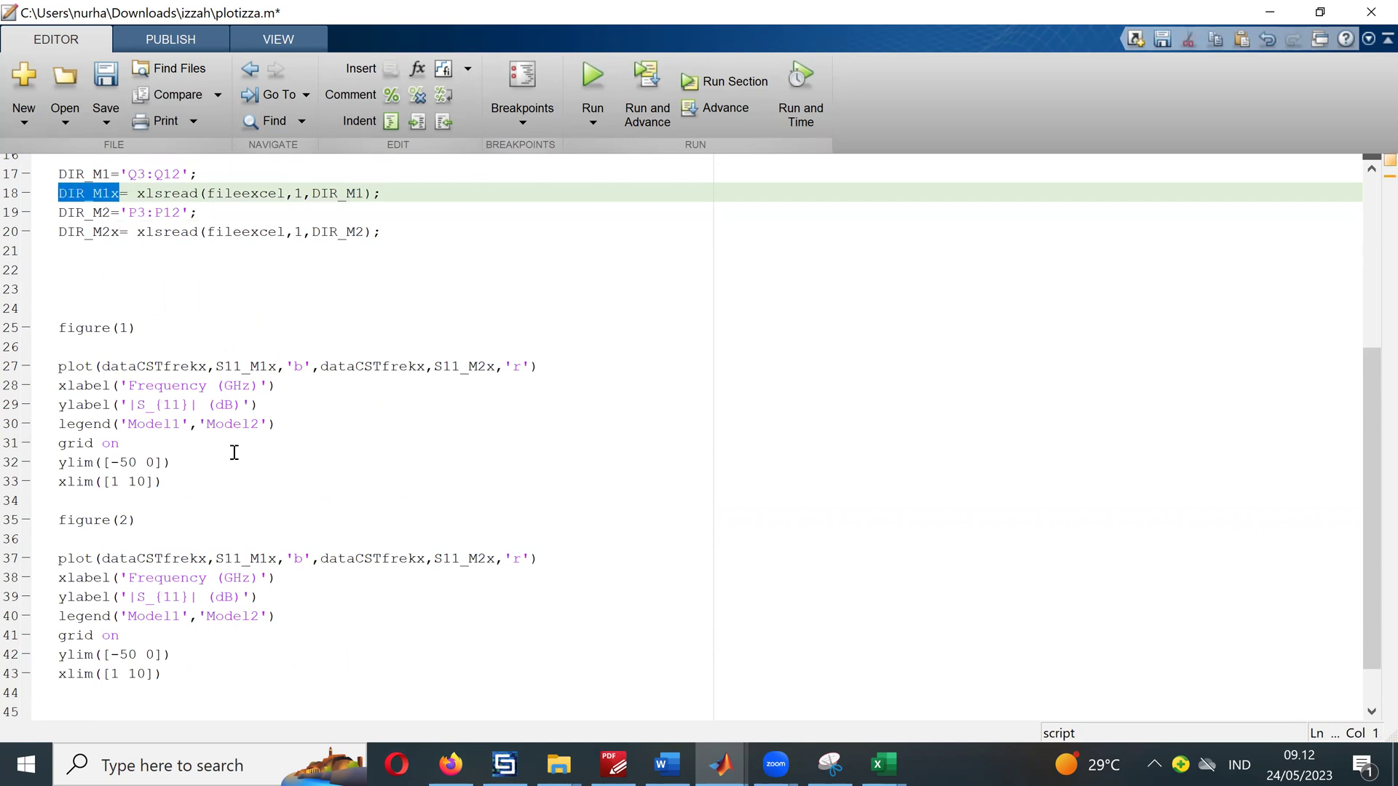
drag(277, 557, 216, 558)
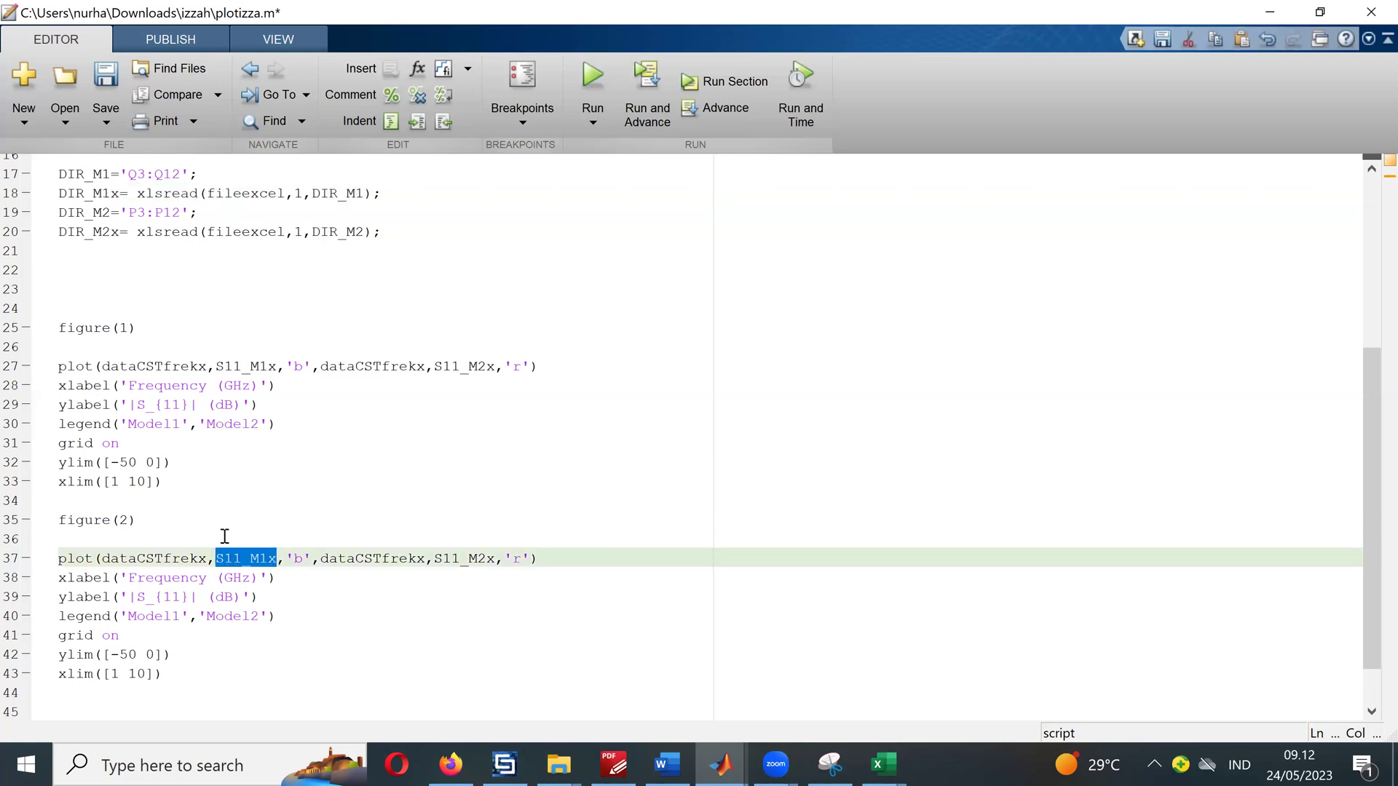
key(ctrl+v)
drag(118, 231, 10, 230)
key(ctrl+c)
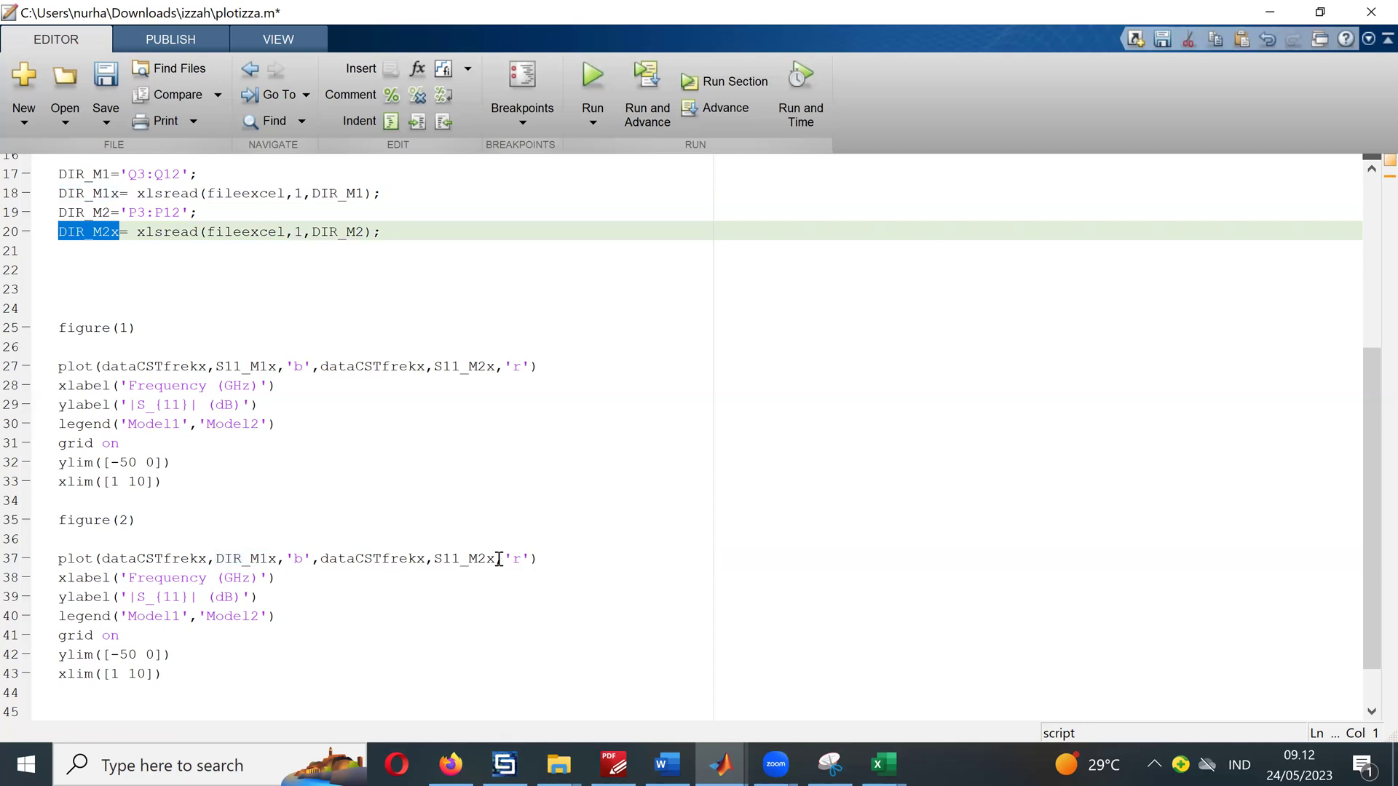
drag(496, 559, 433, 559)
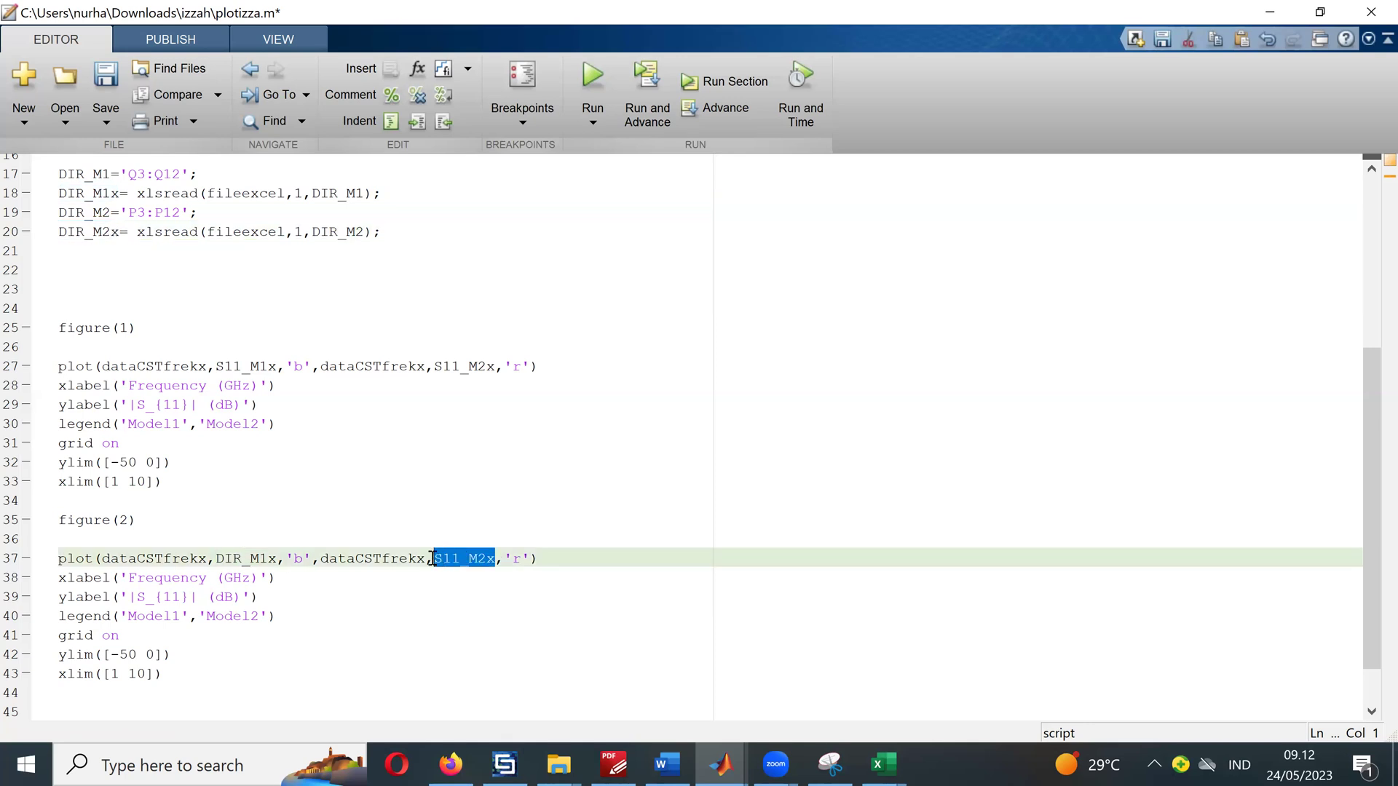
key(ctrl+v)
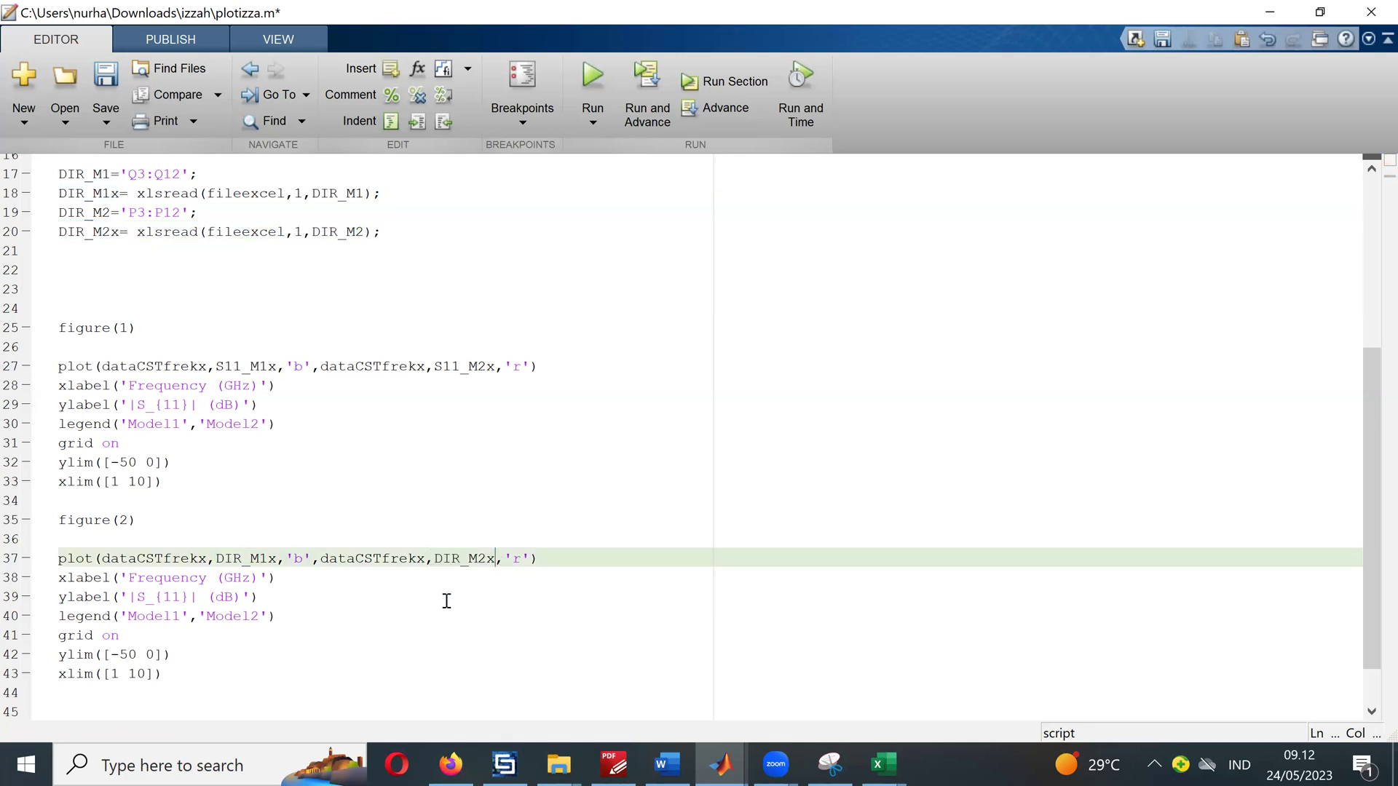
Step: Change the y-axis label of figure(2) to 'Directivity (dBi)'
click(142, 597)
mouse_move(142, 596)
mouse_down()
mouse_move(179, 596)
mouse_move(131, 597)
mouse_up()
text(Direkt)
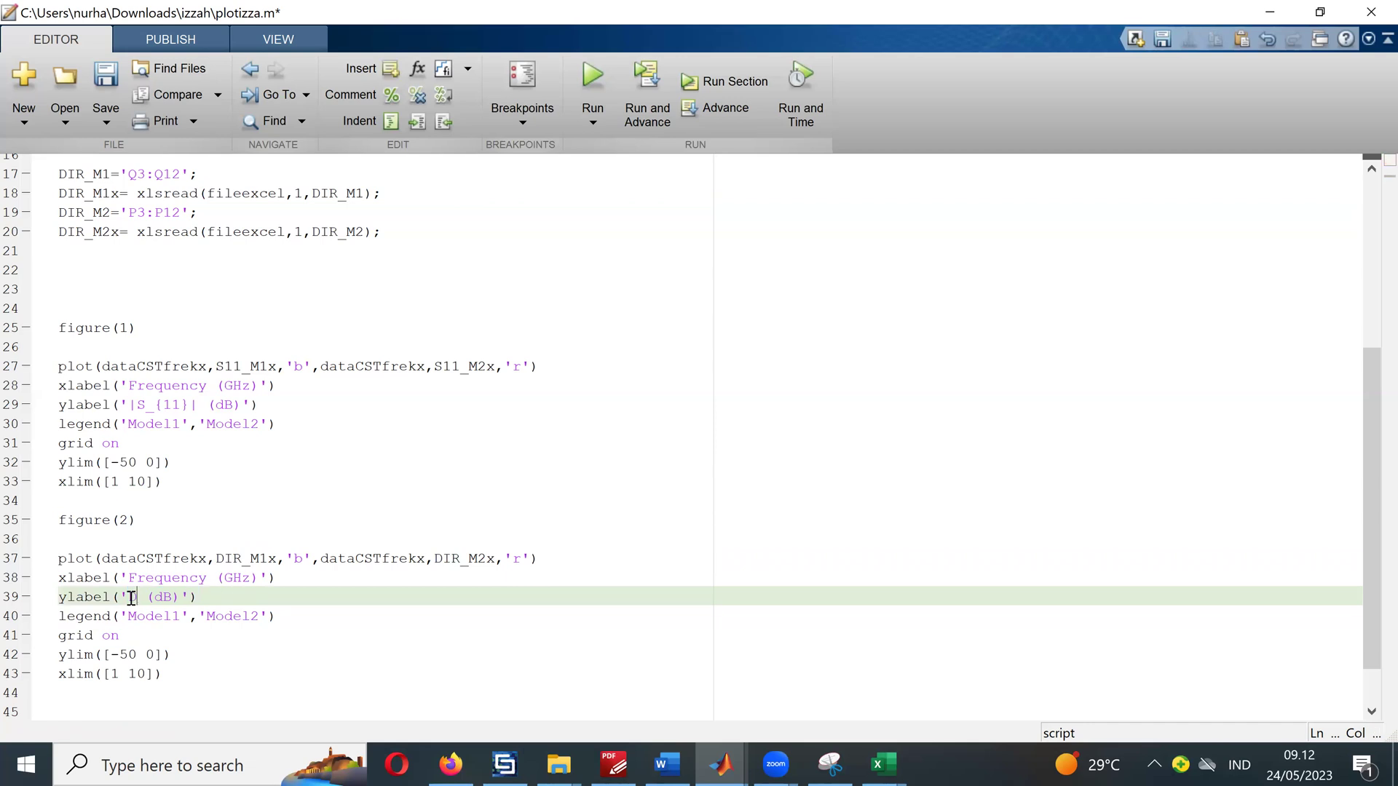
key(BackSpace)
key(BackSpace)
text(ctivity)
scroll(142, 627, down, 1)
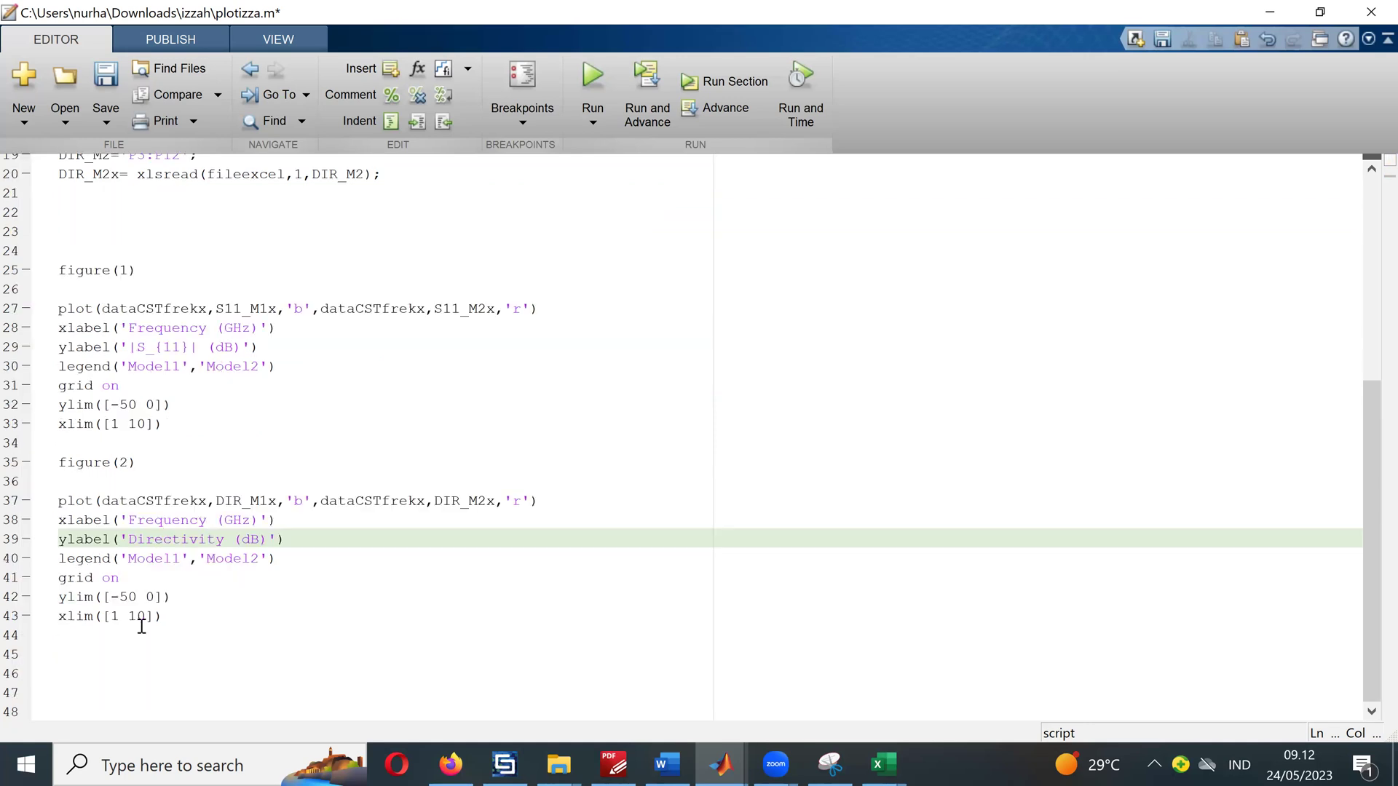
click(260, 539)
text(i)
Step: Set the y-axis limits of figure(2) to [0 10]
drag(137, 597, 113, 600)
text(0)
click(132, 597)
text(1)
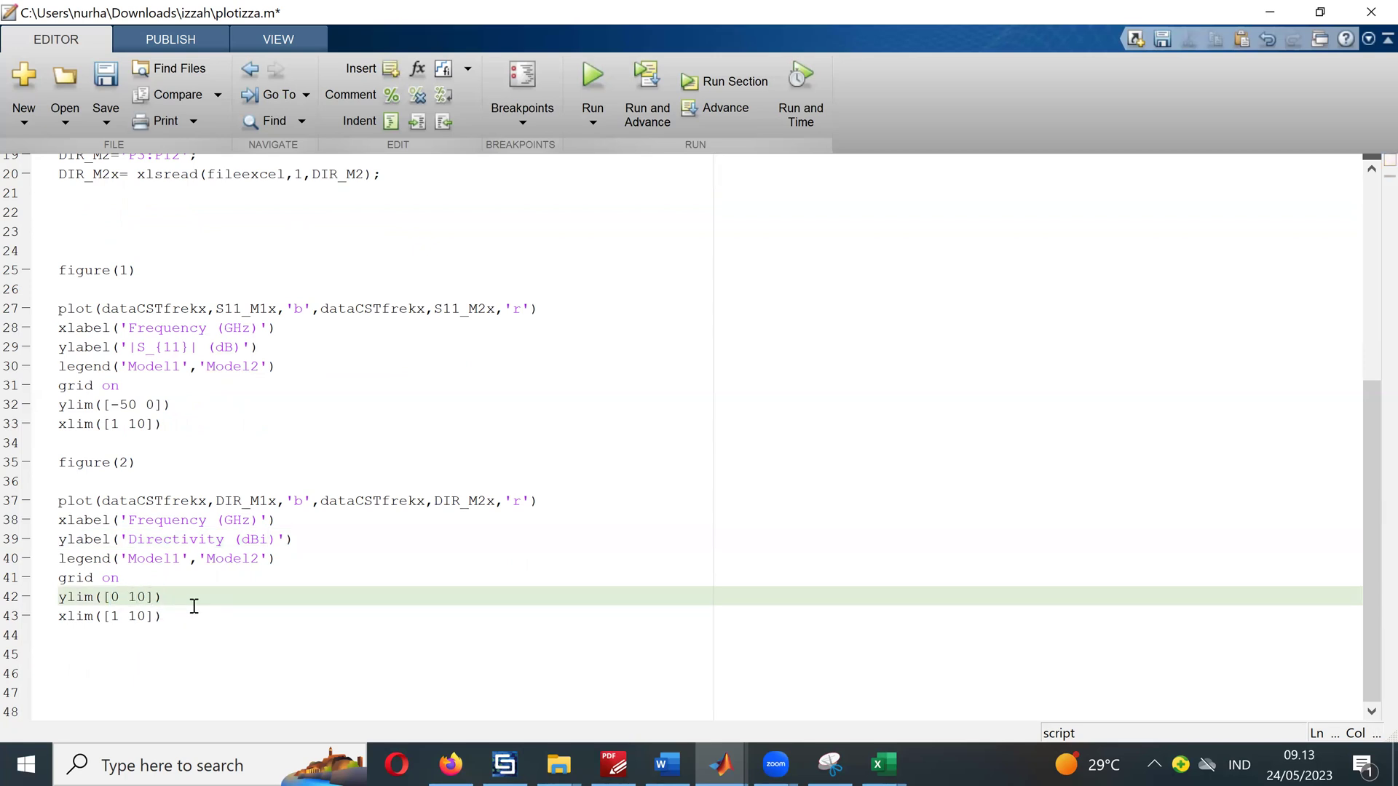
click(192, 616)
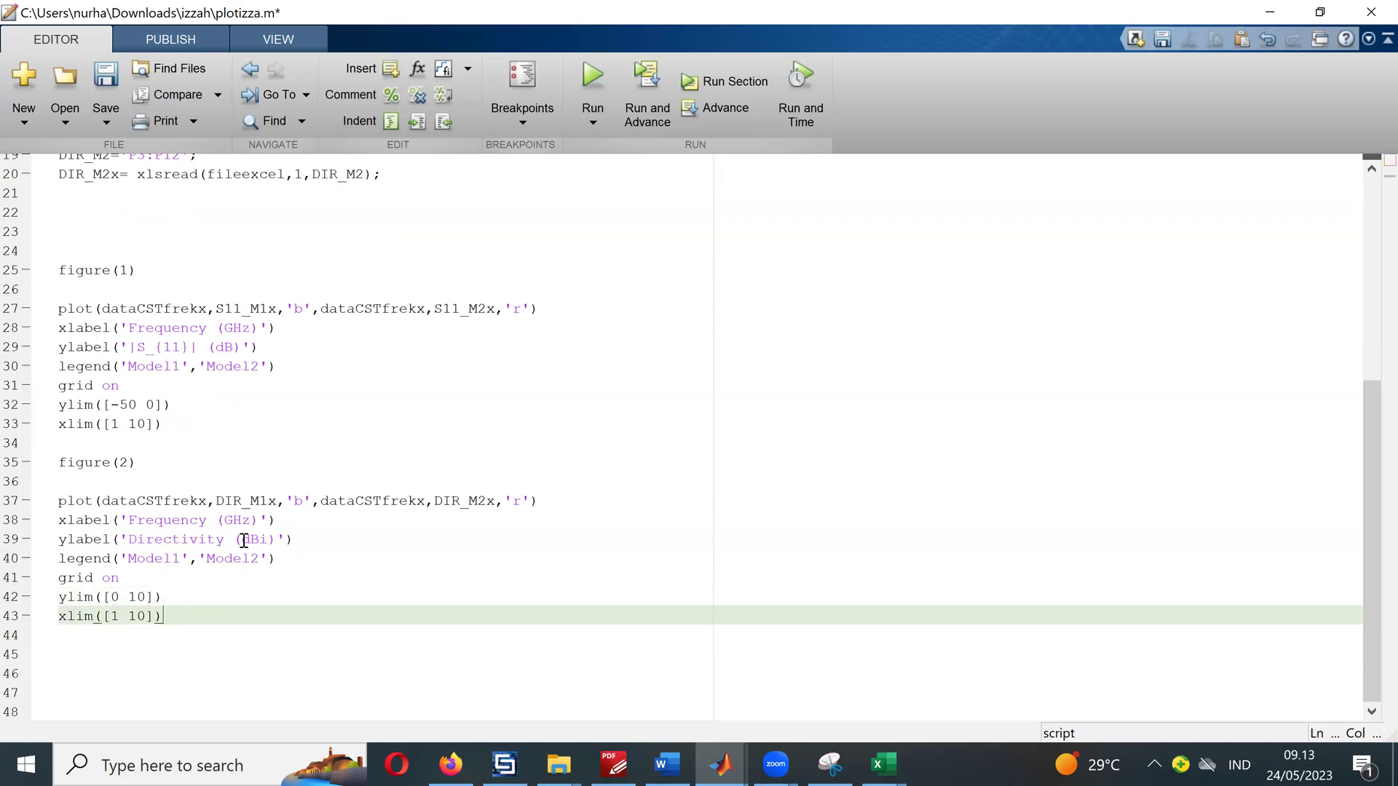
Step: Run plotizza.m and open line 37 of the script from the Command Window's error link
click(597, 80)
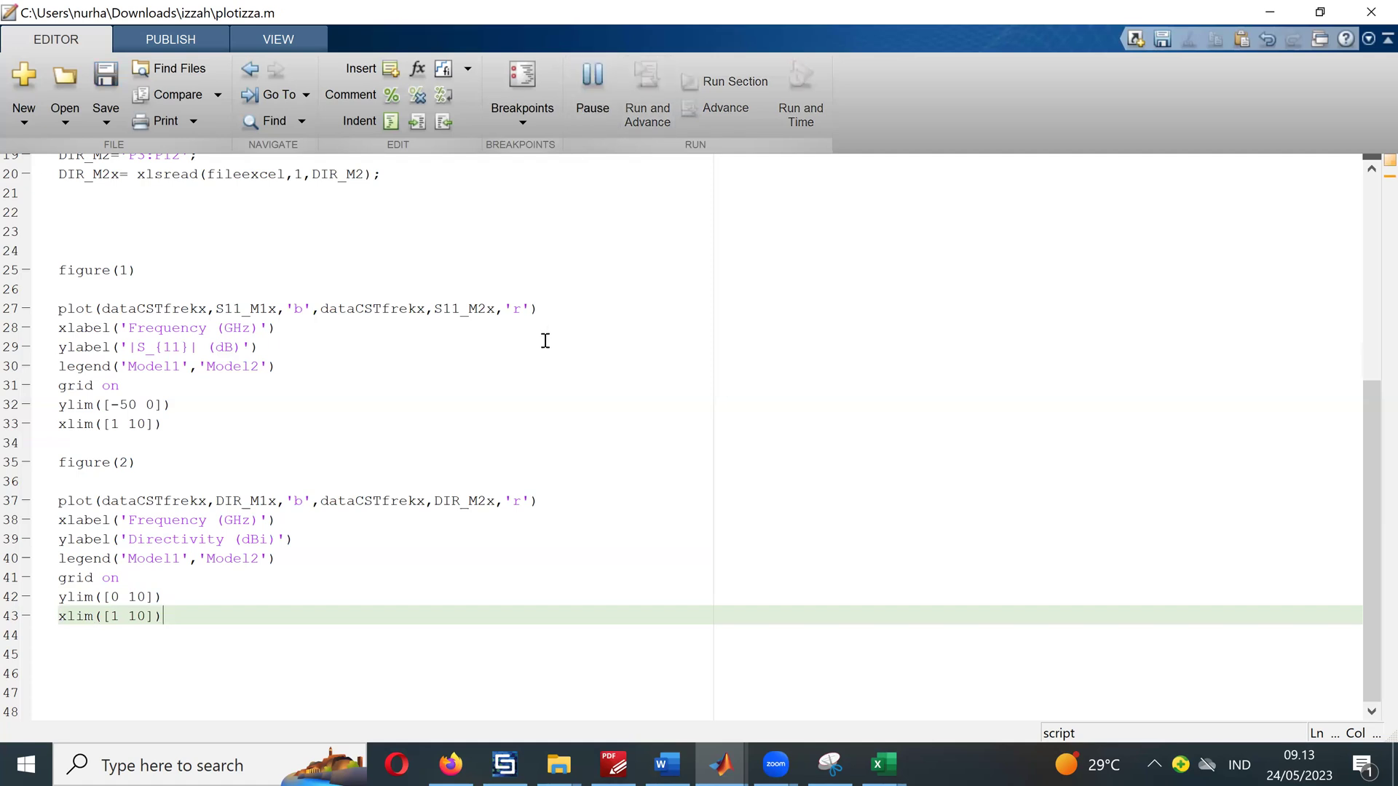
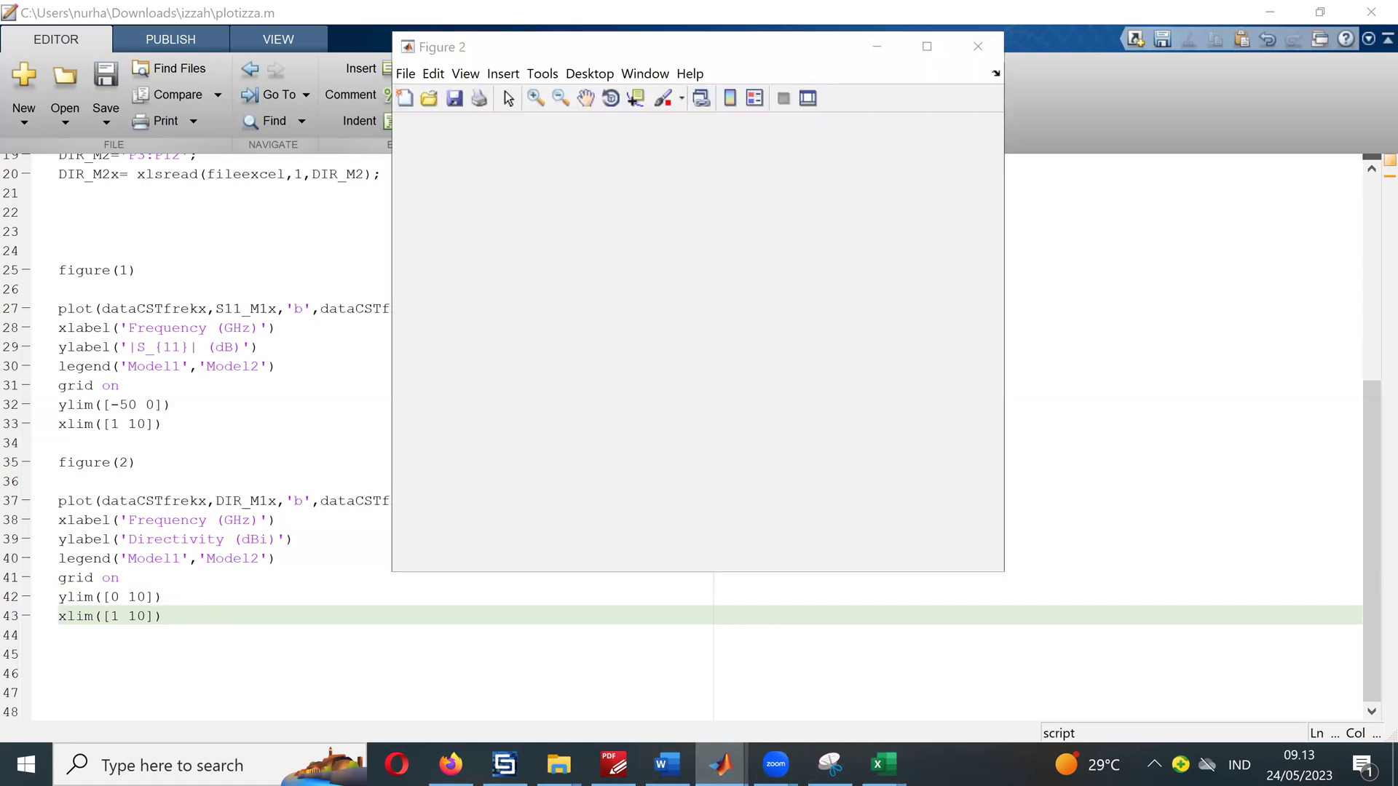
click(720, 765)
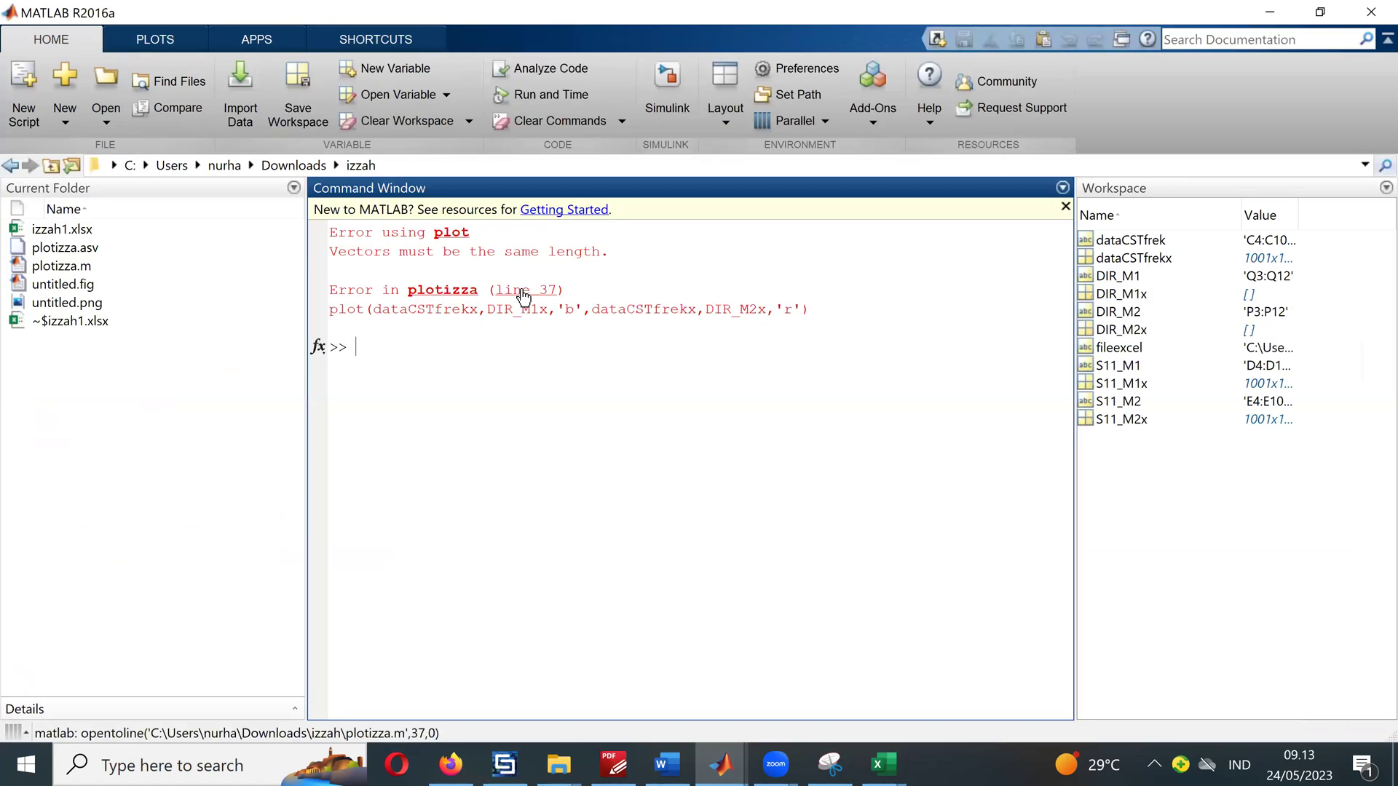
click(518, 293)
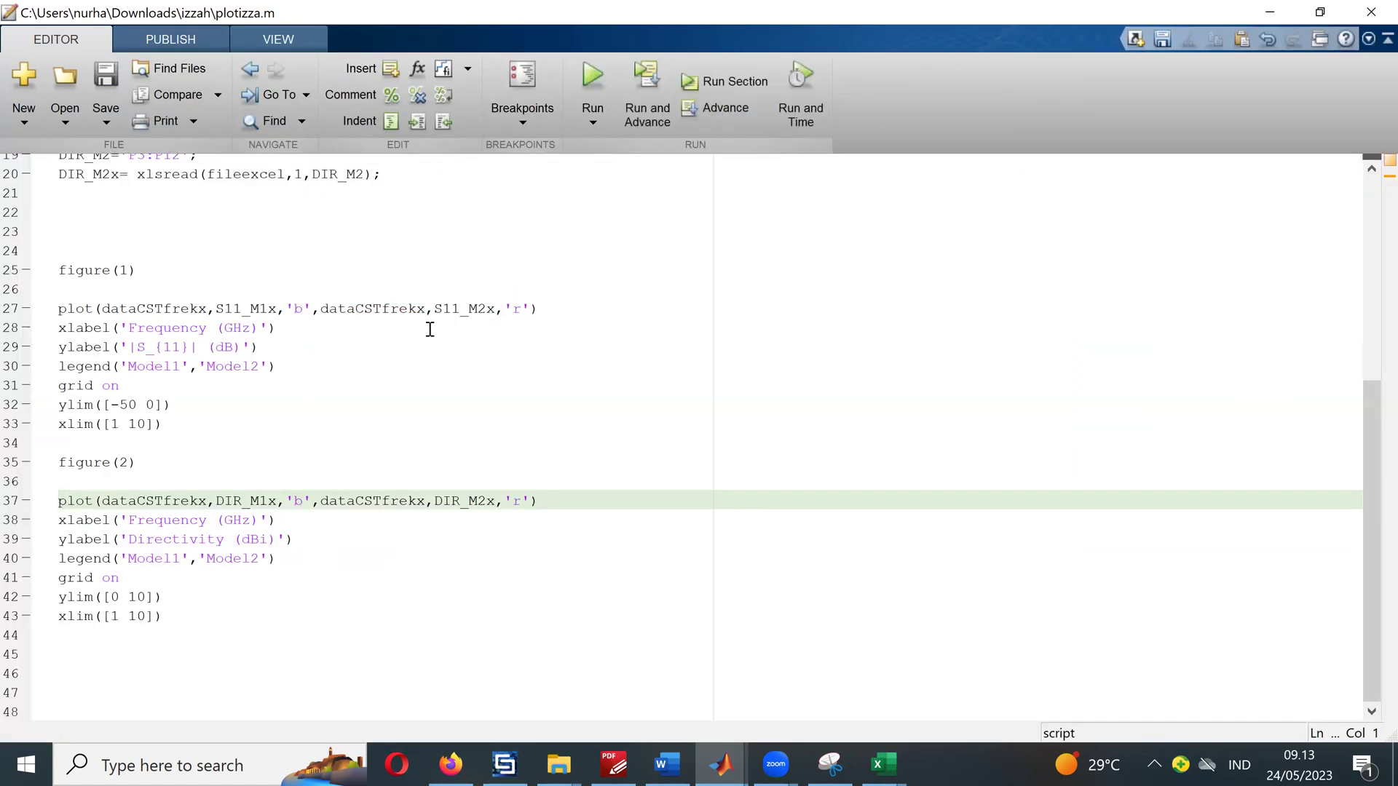
Step: Duplicate the dataCSTfrek range definition and its xlsread line directly below the originals in plotizza.m
click(206, 501)
scroll(212, 489, up, 6)
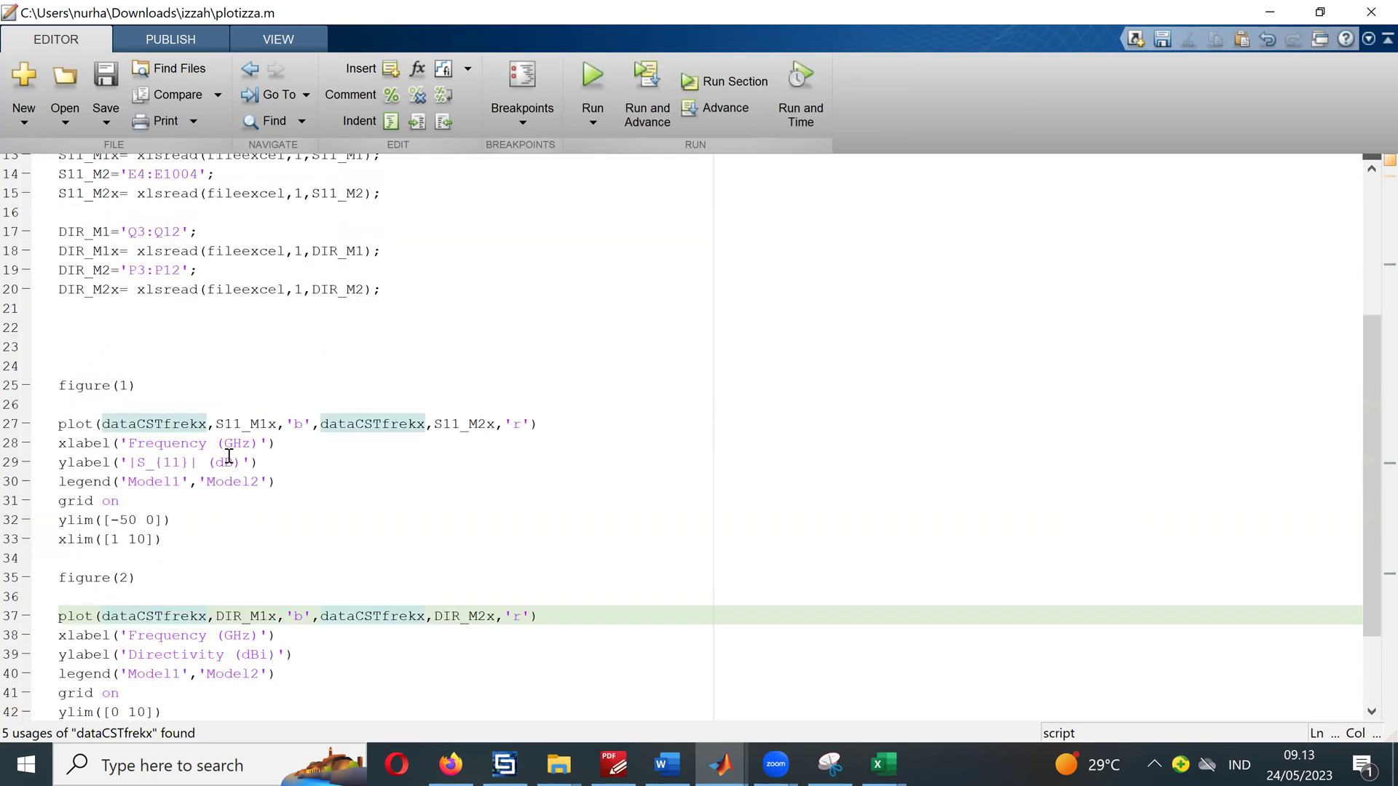
drag(471, 319, 60, 294)
key(ctrl+c)
click(509, 315)
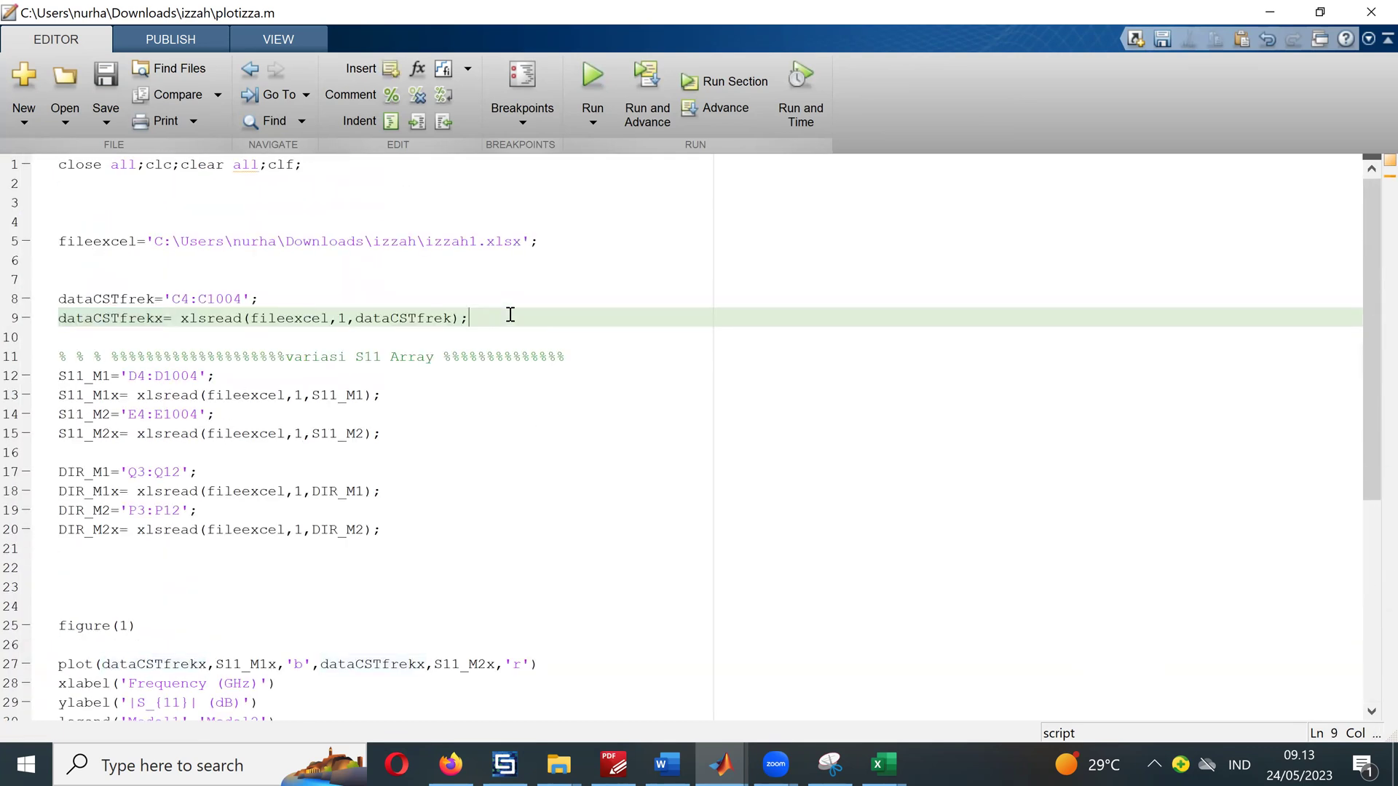
key(Return)
key(Return)
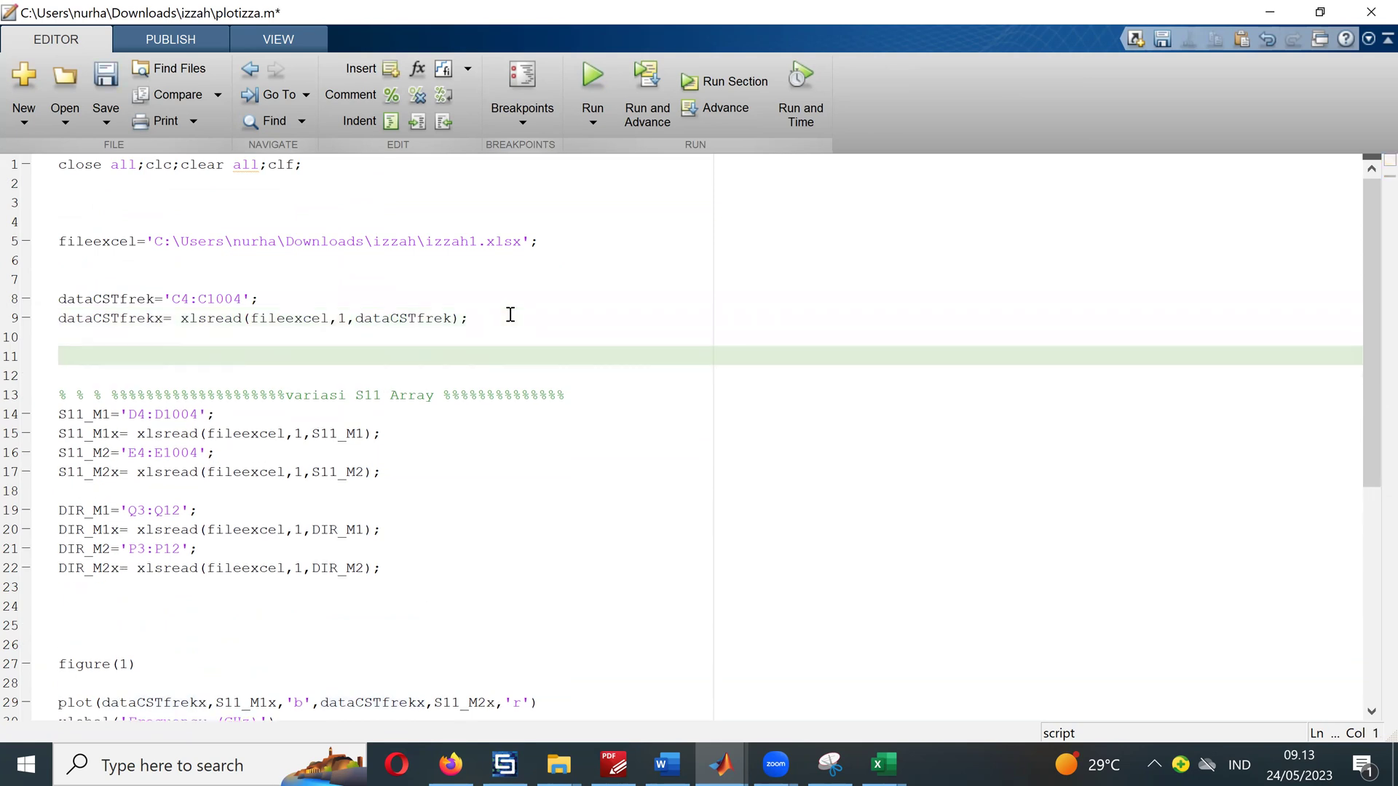
click(420, 342)
key(ctrl+v)
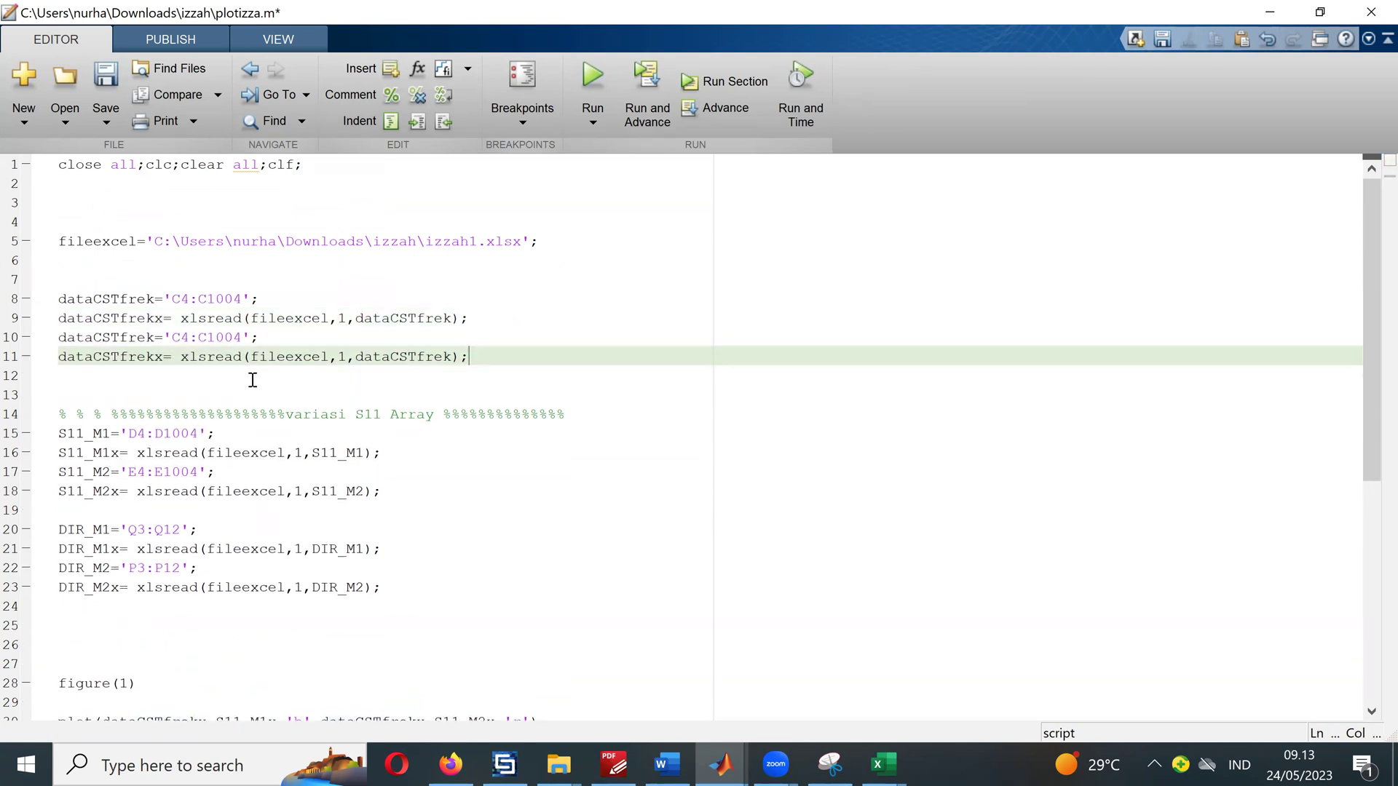
Step: Rename the variable in the copied frequency range definition to dataCSTfrekDir and save the script
click(154, 337)
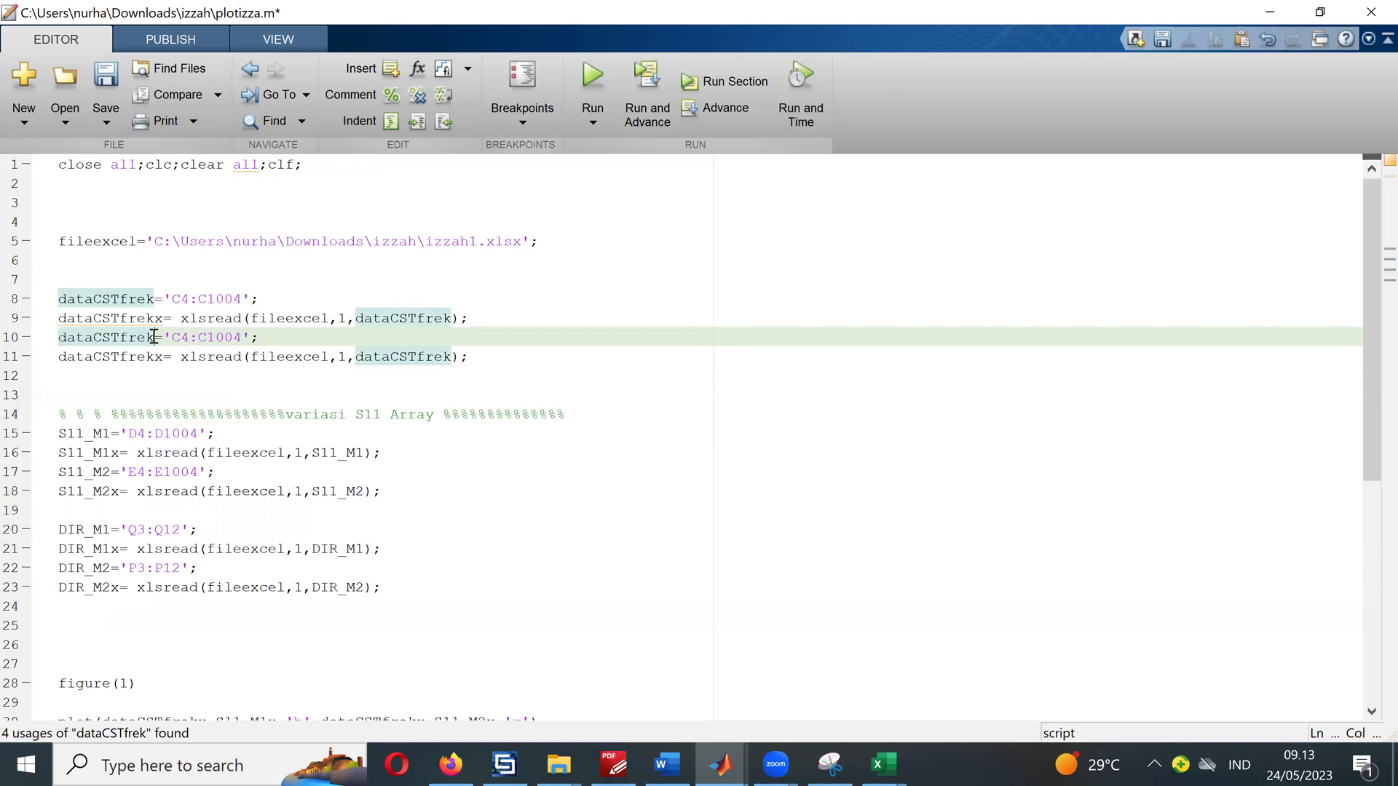
text(Dir)
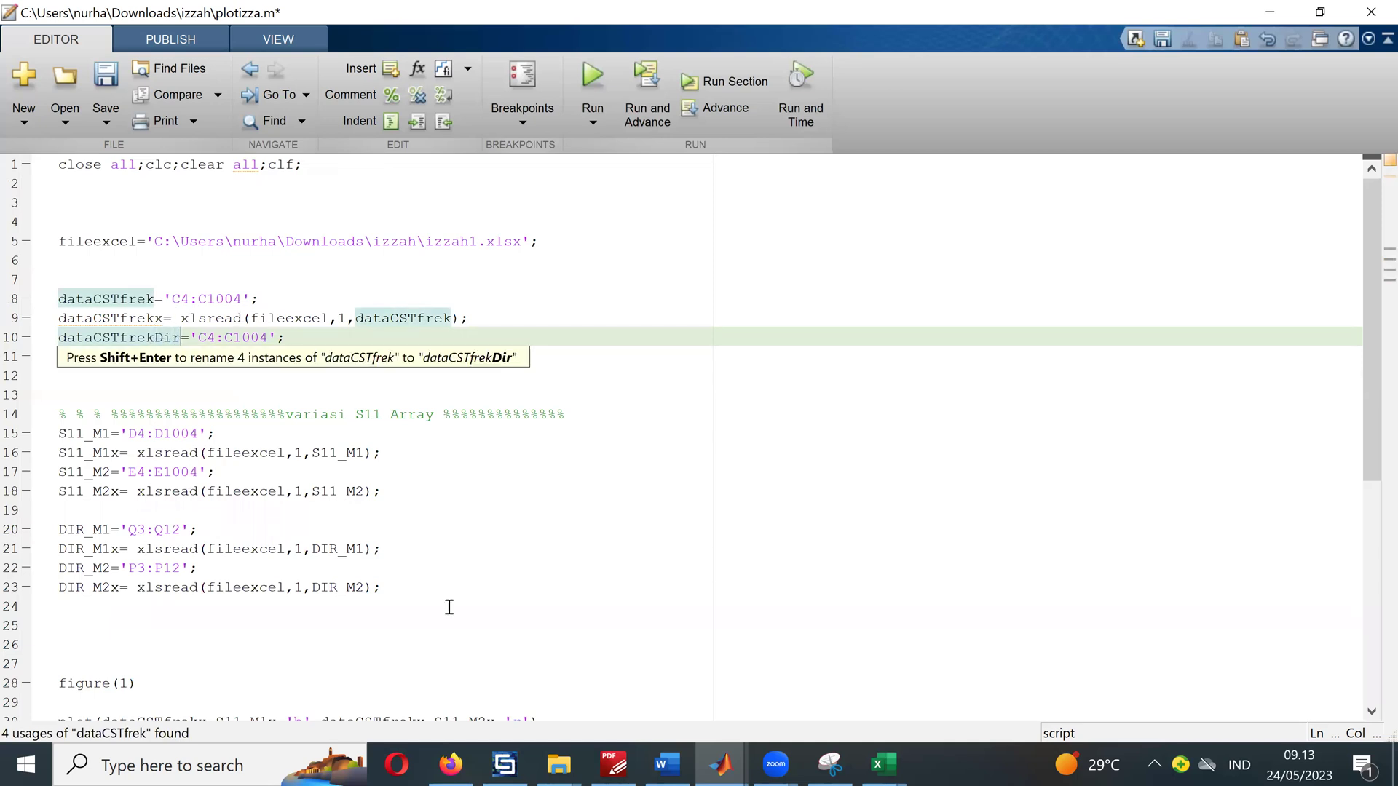
key(ctrl+s)
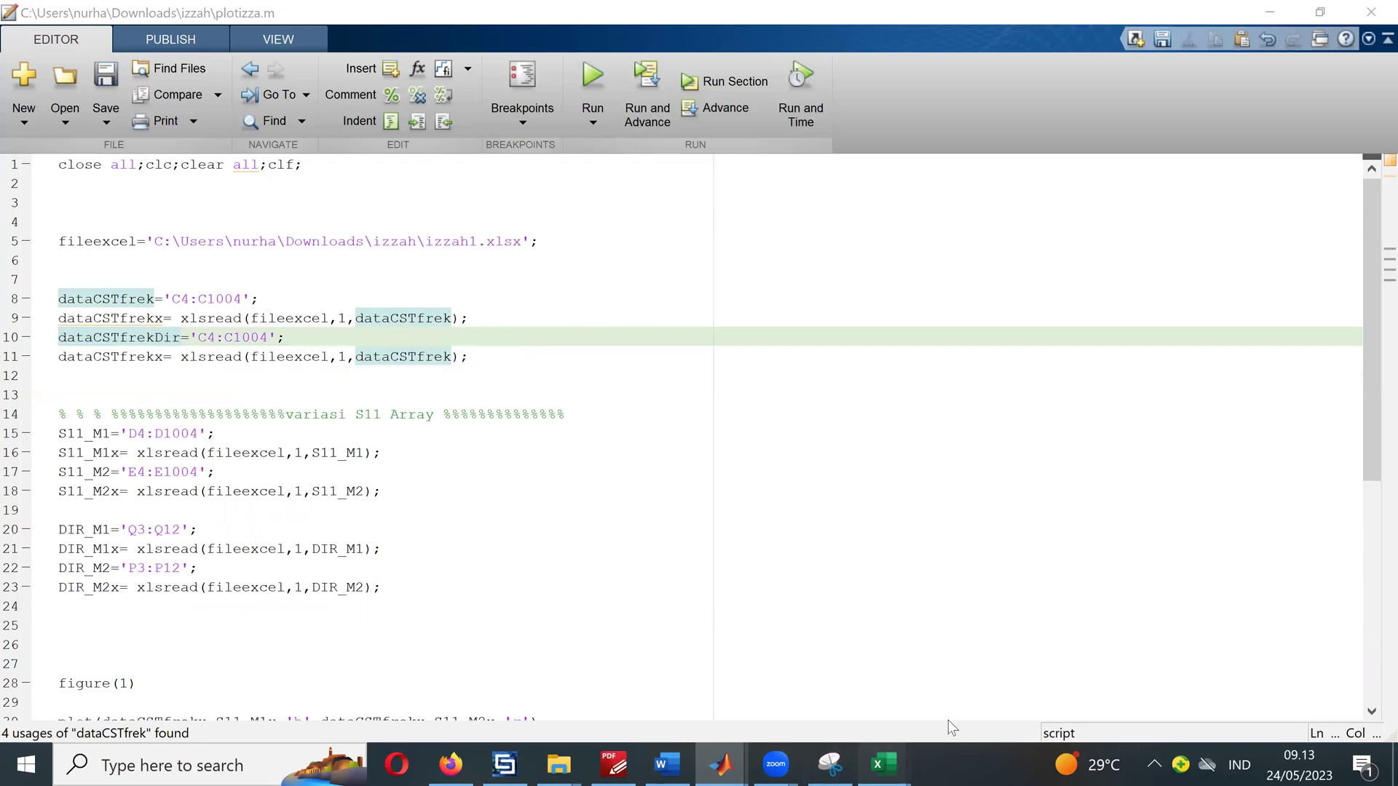
Step: Switch to izzah1.xlsx in Excel, check where the directivity frequencies start, save the workbook and return to plotizza.m in MATLAB
click(883, 764)
click(1085, 686)
click(1020, 347)
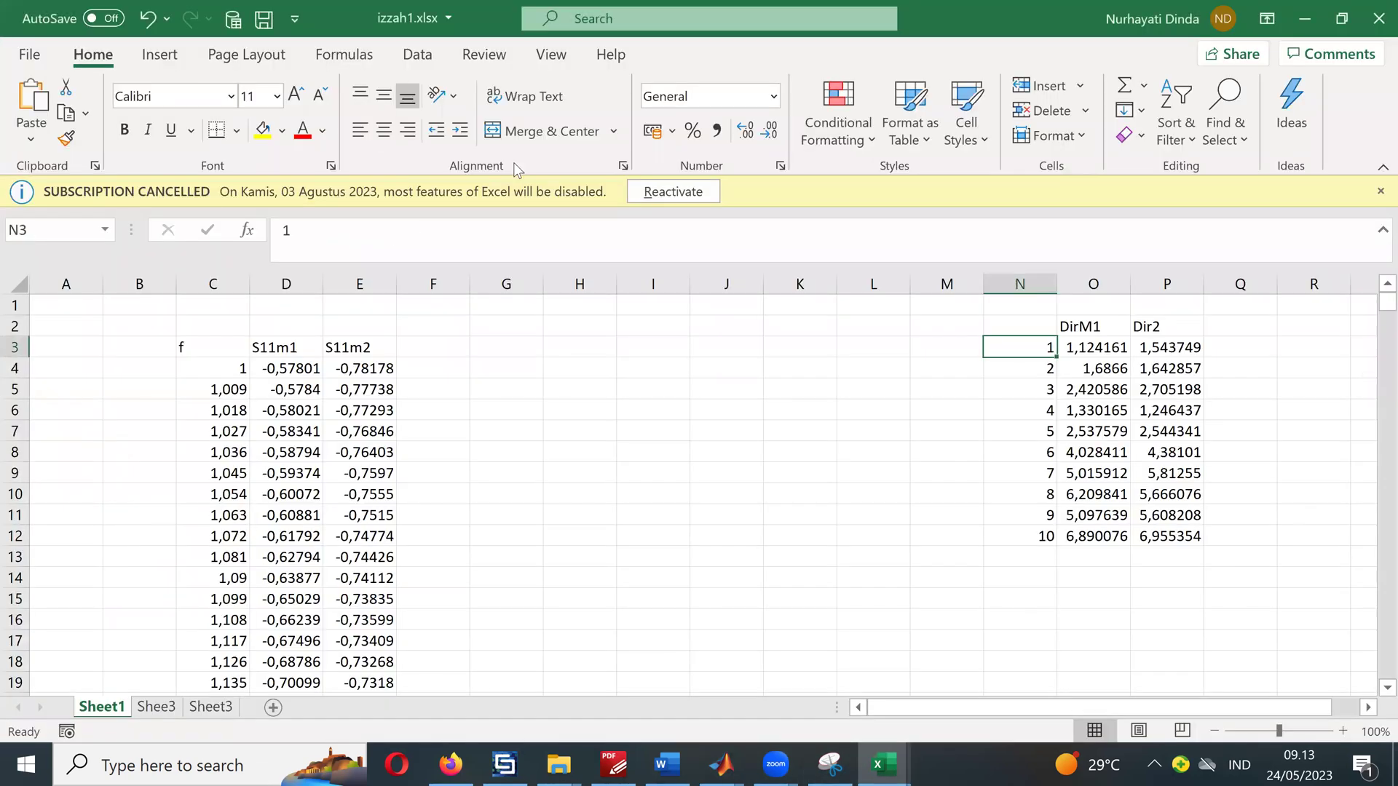
click(268, 12)
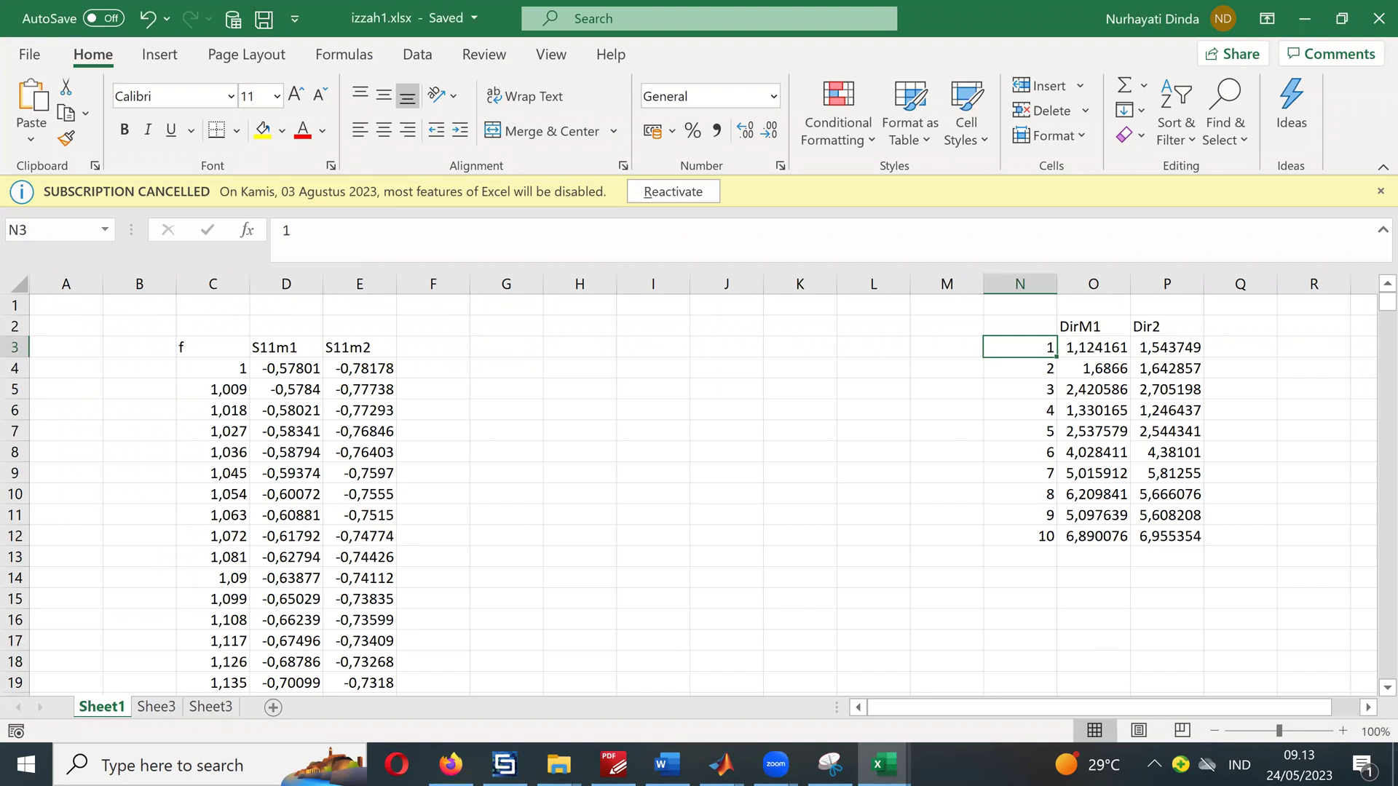
click(451, 764)
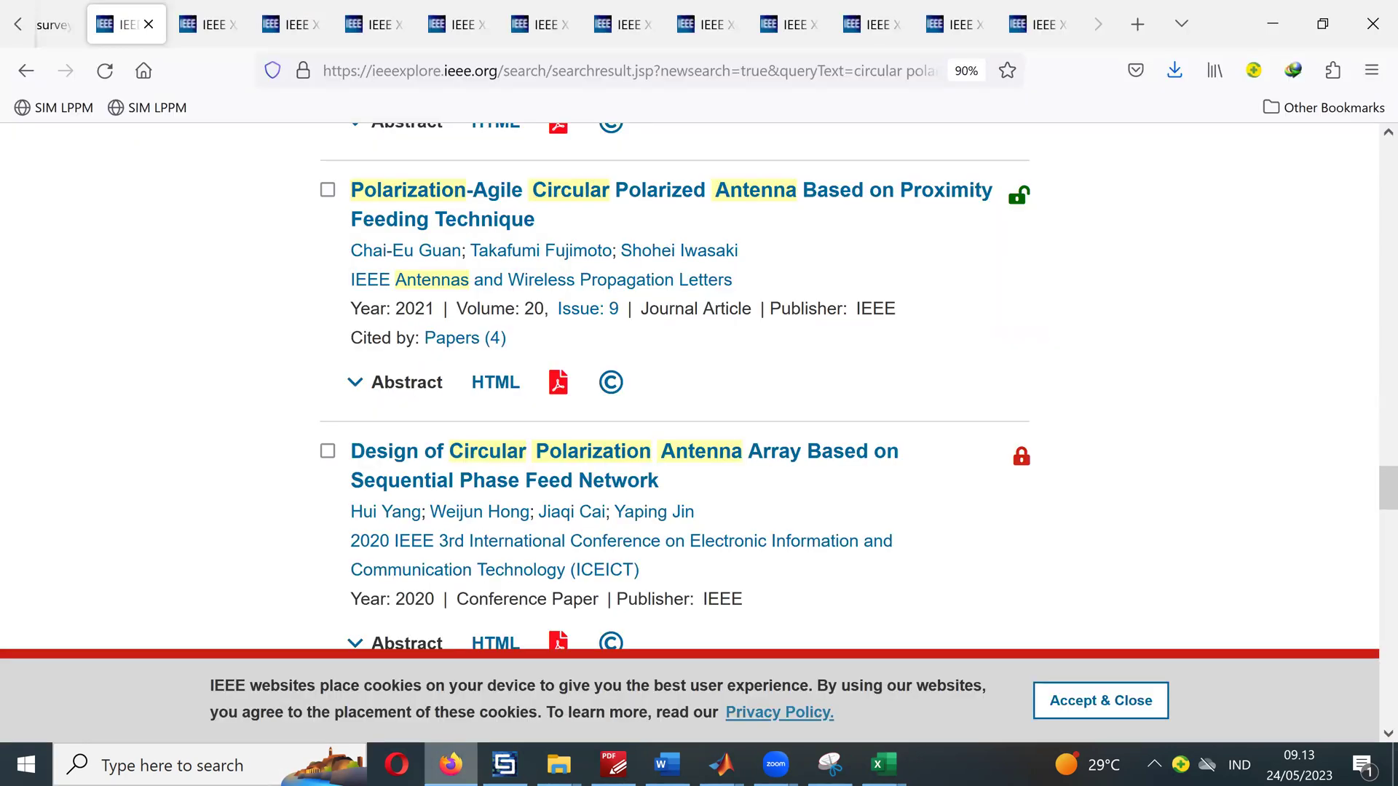
click(883, 764)
mouse_move(721, 765)
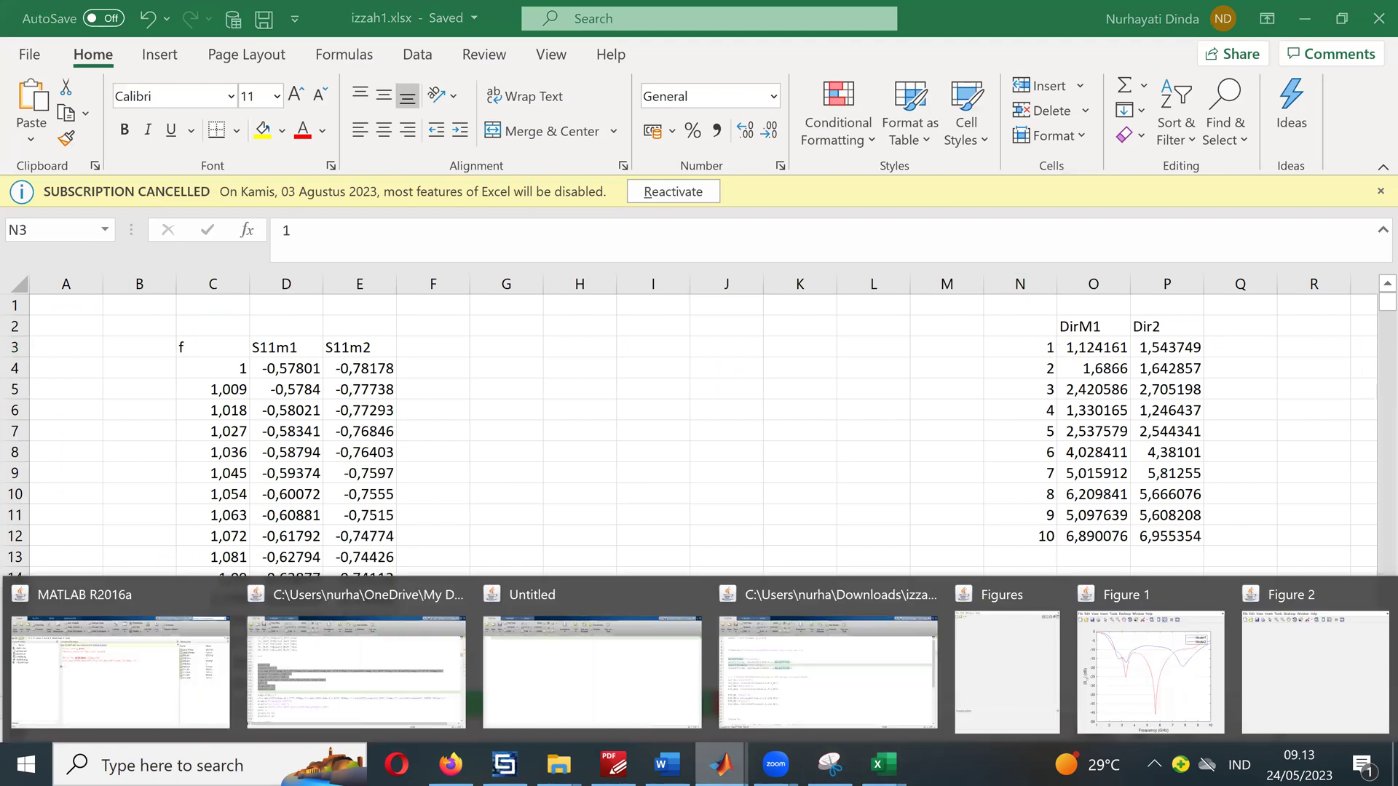
click(324, 658)
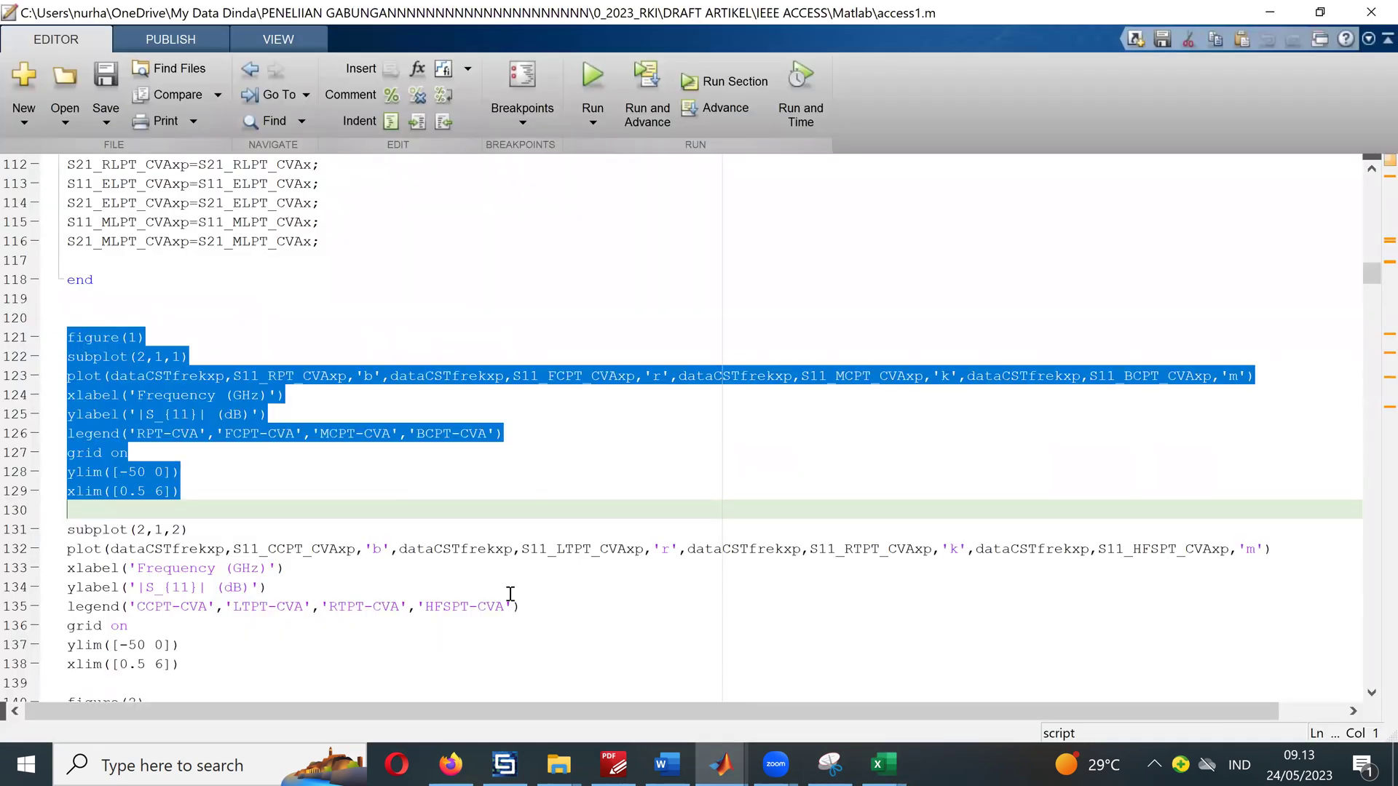
click(721, 764)
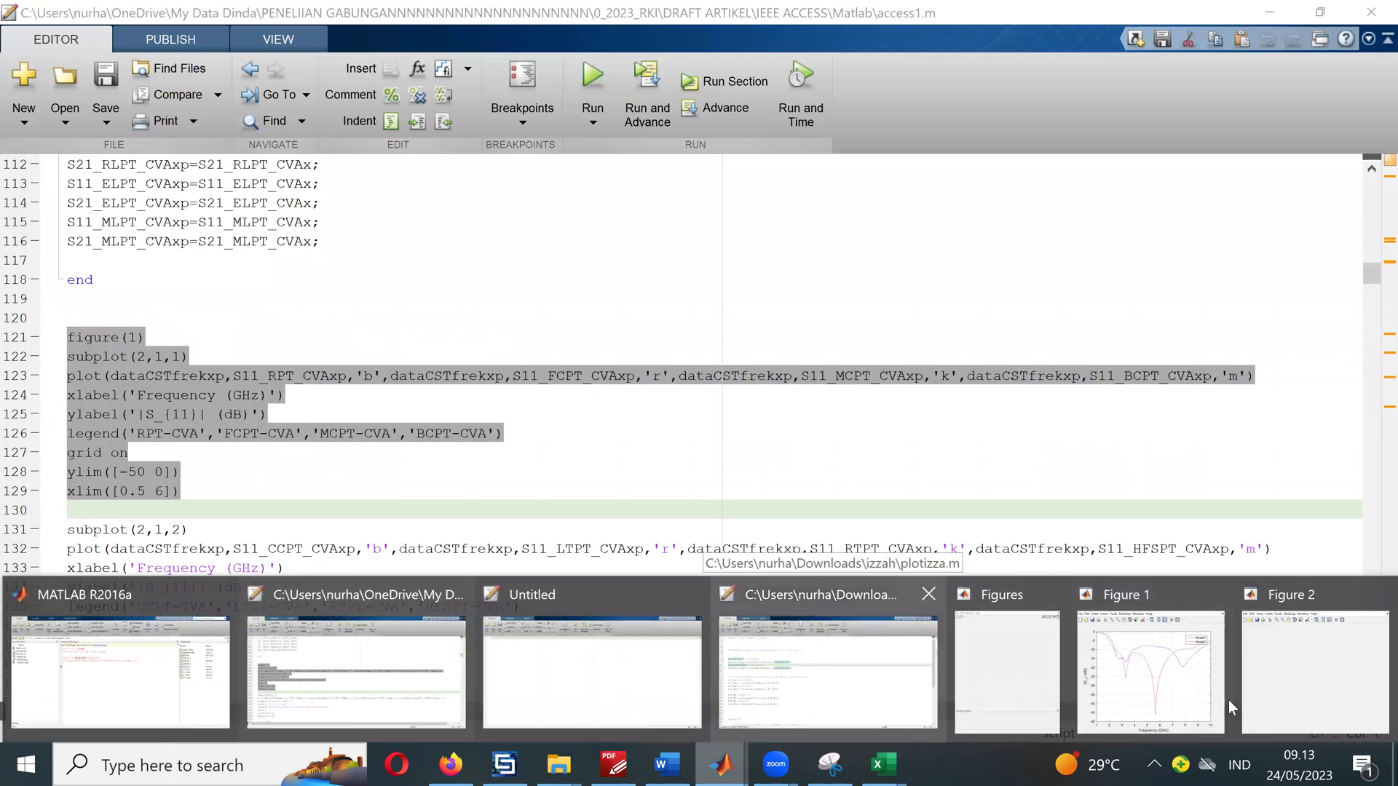
click(828, 670)
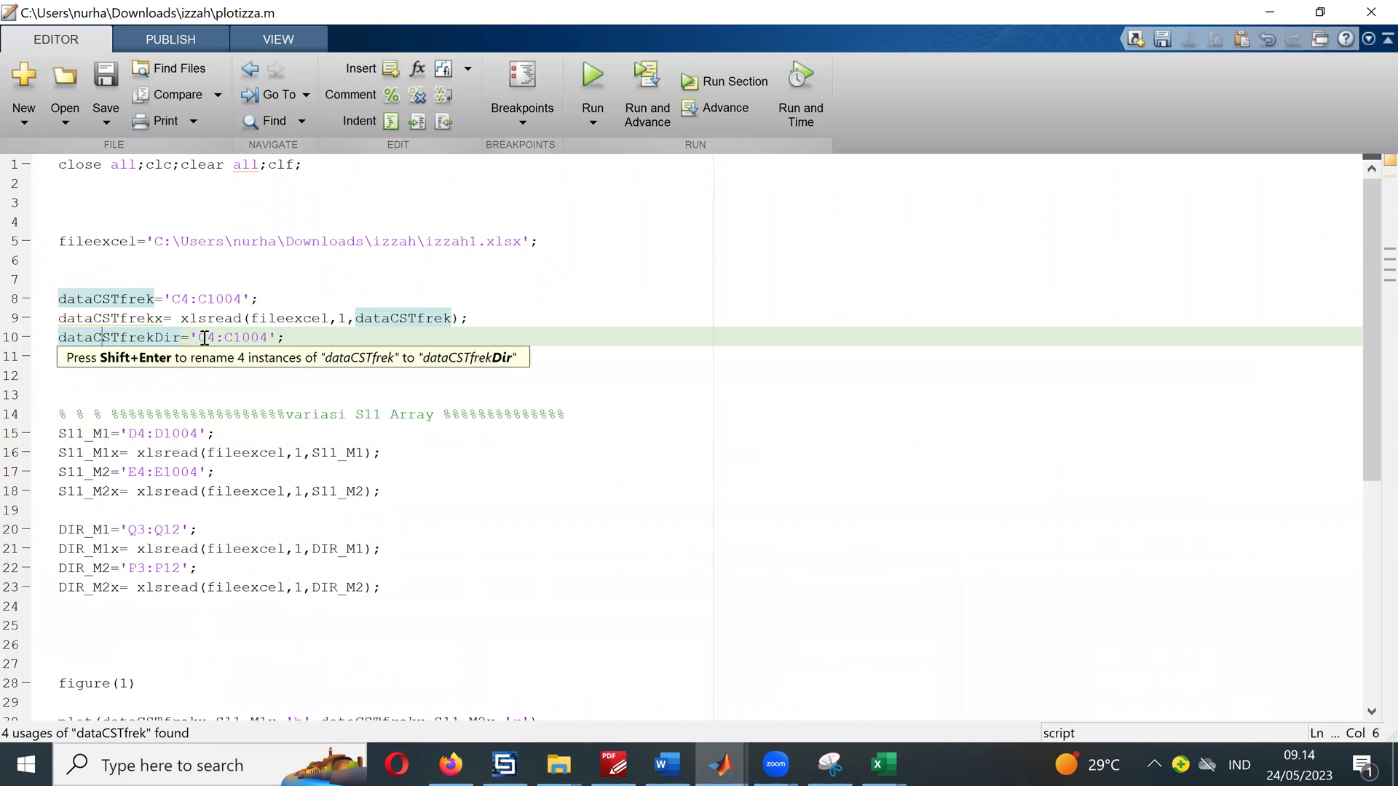
Step: Set the cell range of dataCSTfrekDir to 'N3:N12'
drag(199, 340, 202, 339)
text(N)
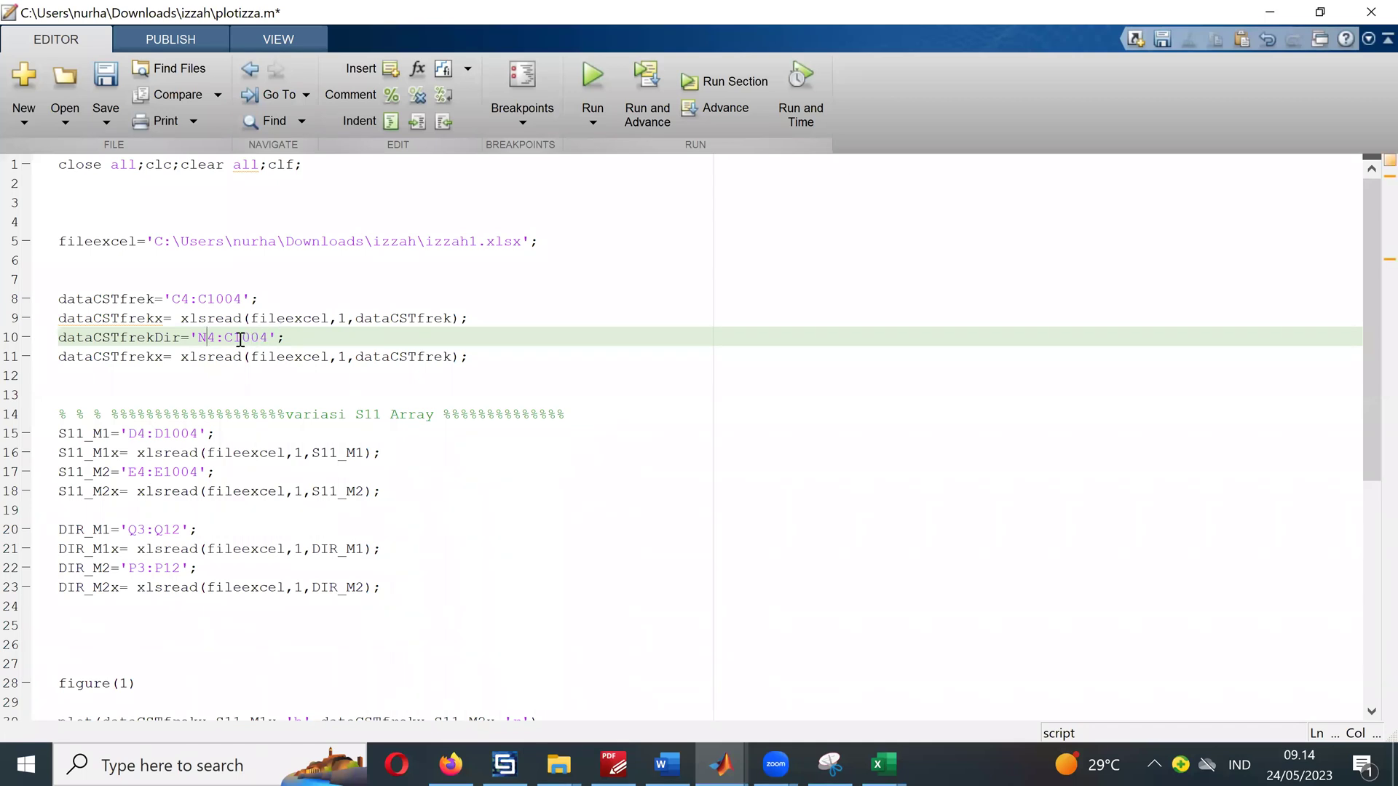
drag(233, 340, 224, 340)
text(N)
click(215, 339)
key(BackSpace)
text(3)
drag(268, 338, 237, 338)
text(12)
Step: Change the copied xlsread line to read dataCSTfrekDir into the variable dataCSTfrekDirx
double_click(78, 338)
key(ctrl+c)
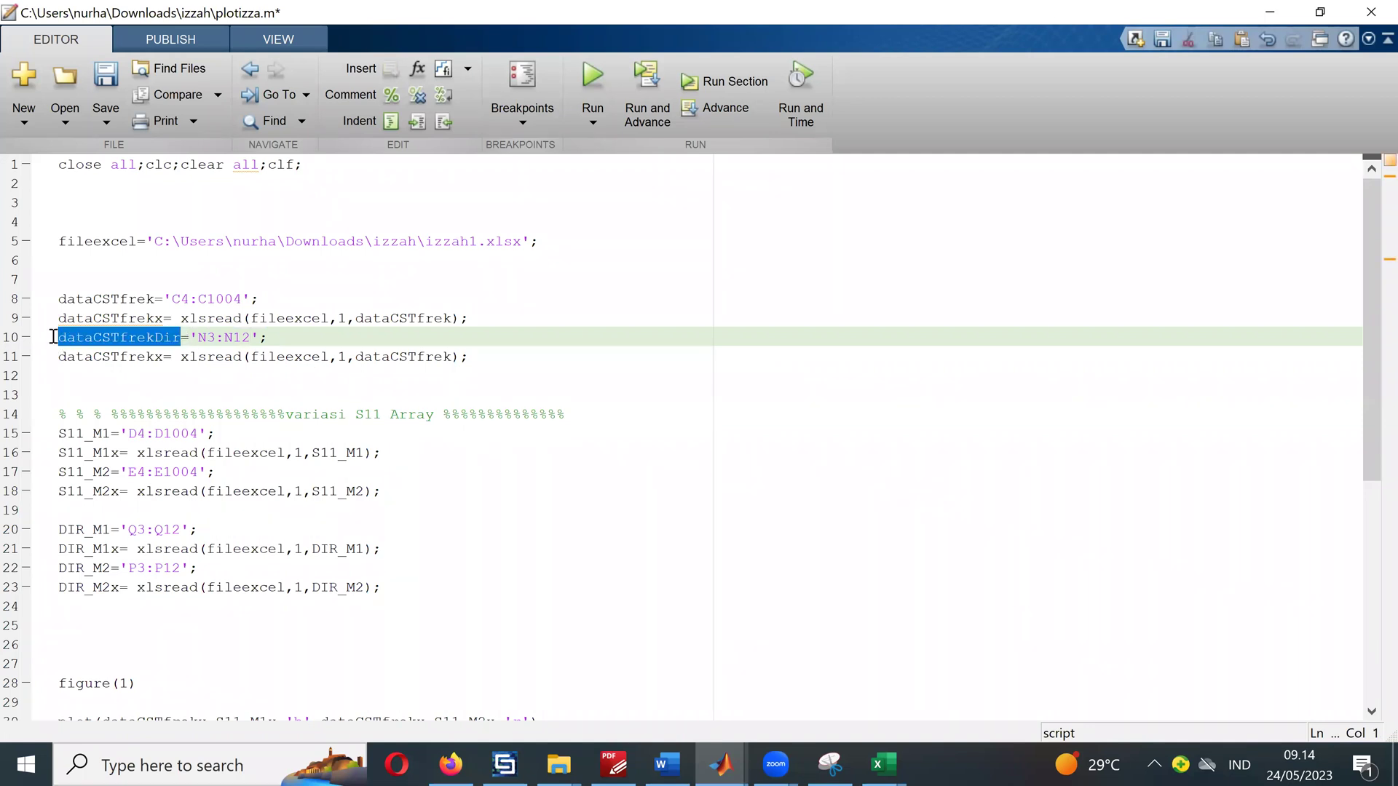
drag(154, 356, 35, 363)
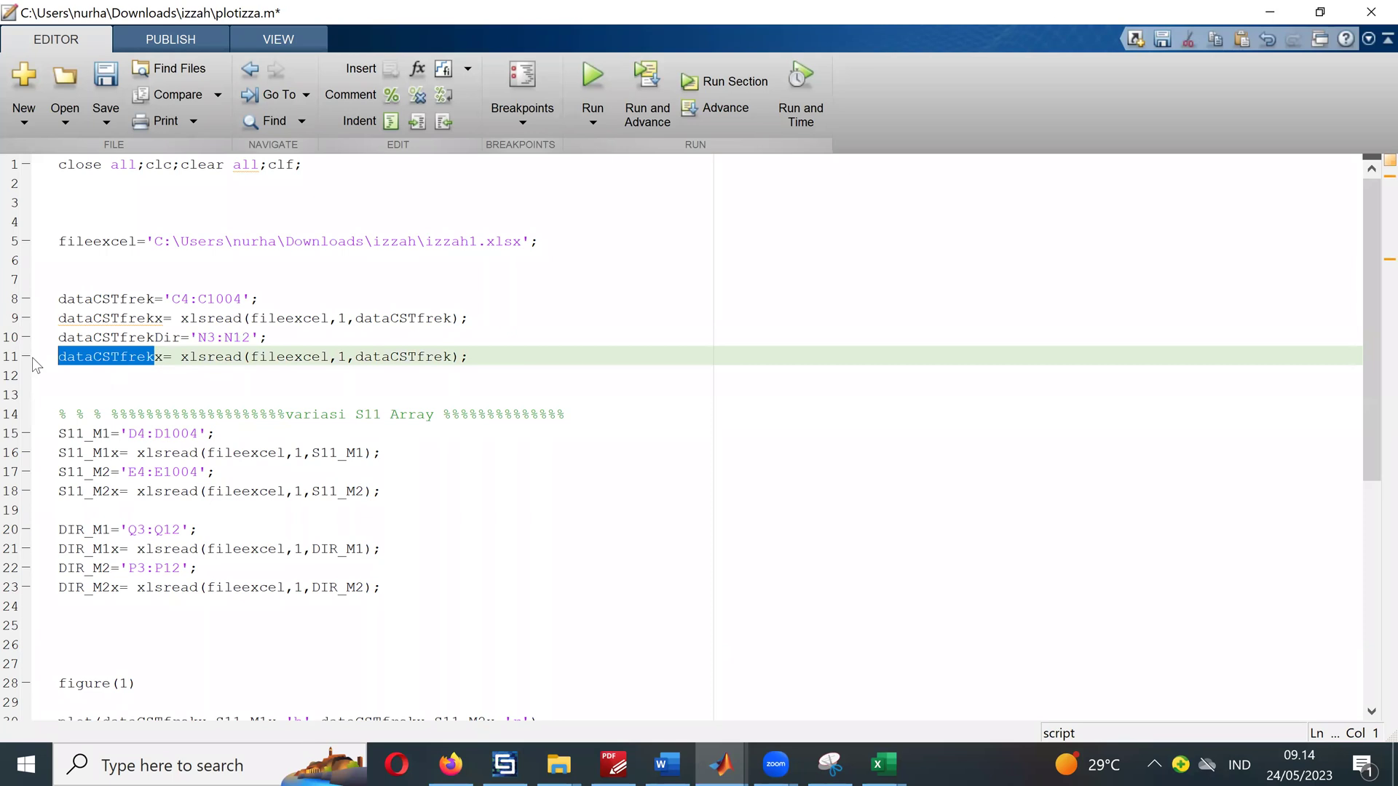
key(ctrl+v)
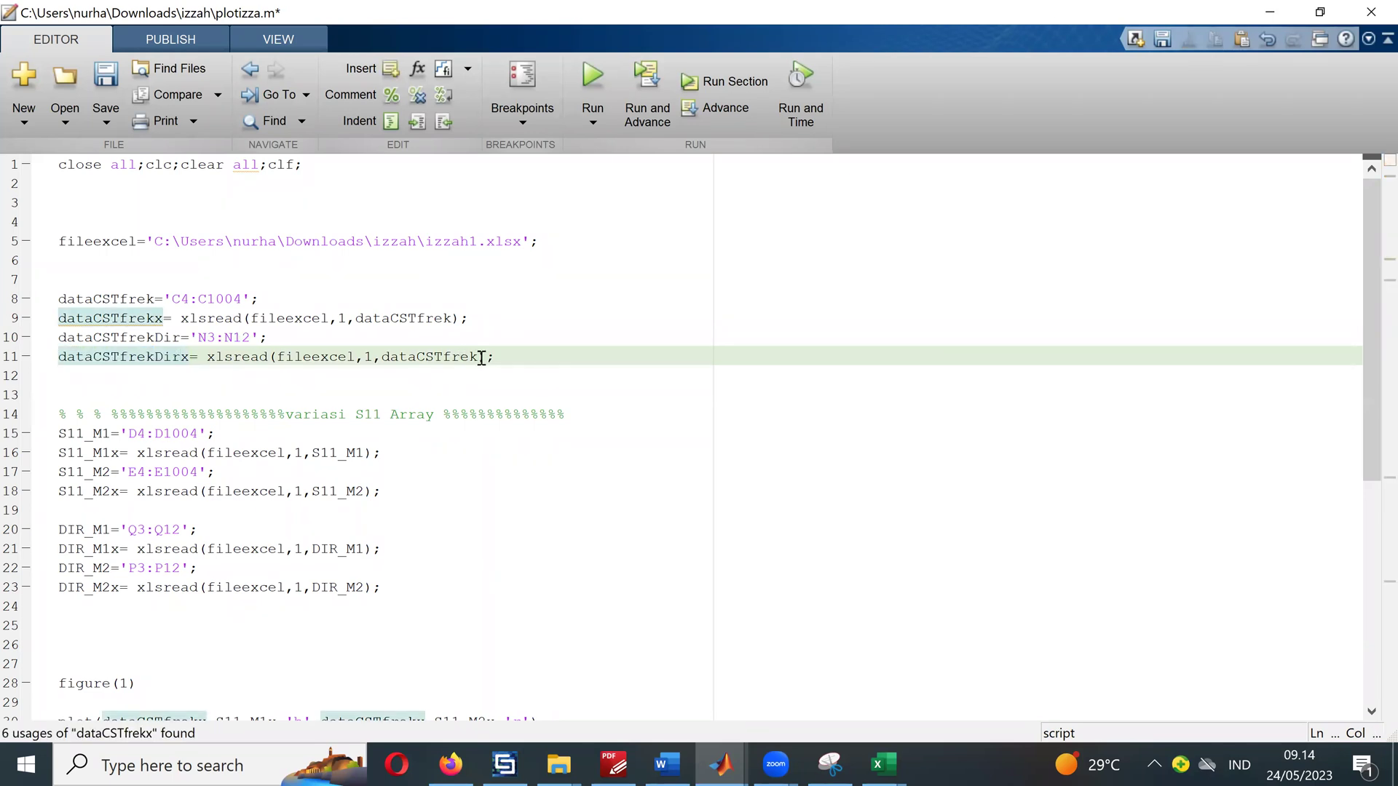
drag(478, 356, 380, 357)
key(ctrl+v)
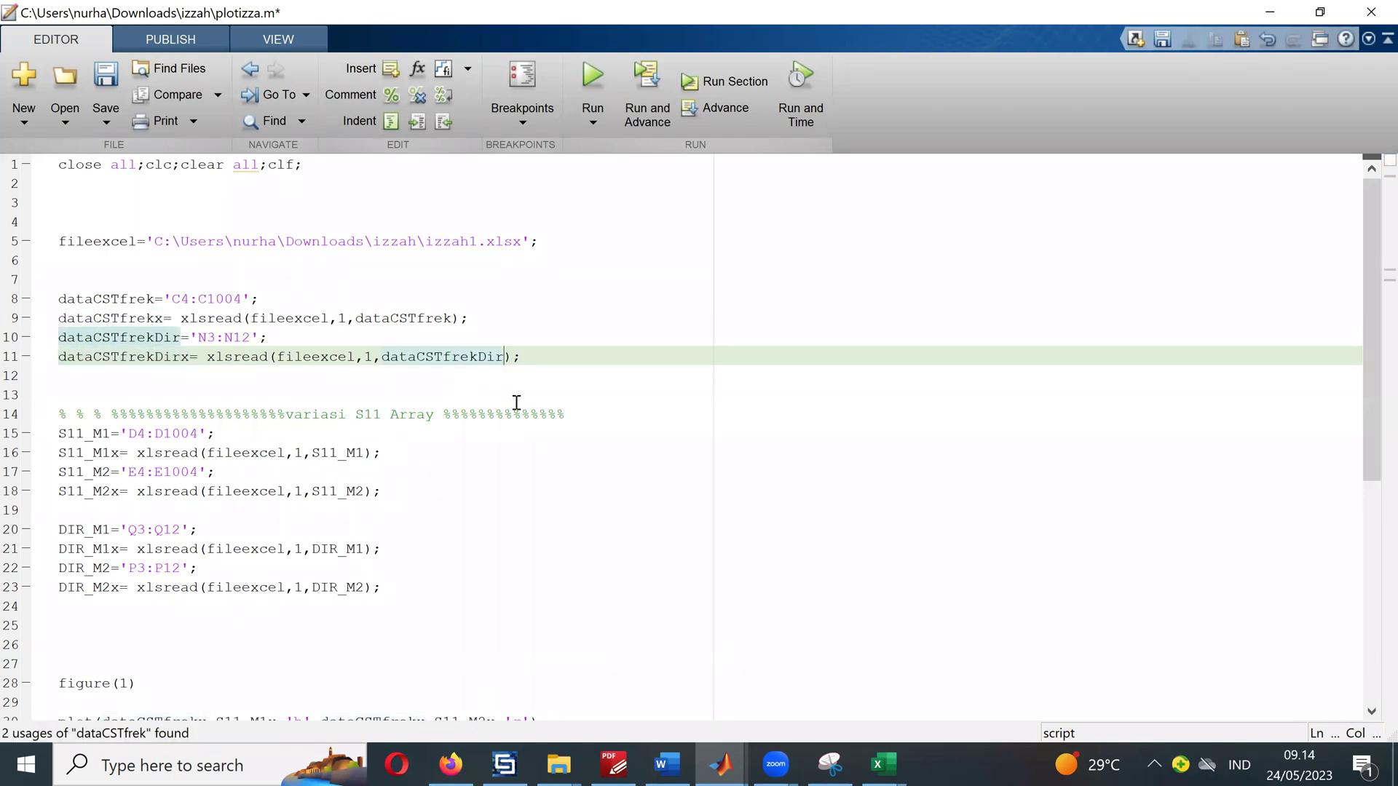
Step: Run plotizza.m and open line 40 of the script from the Command Window's error link
scroll(517, 402, down, 3)
click(593, 81)
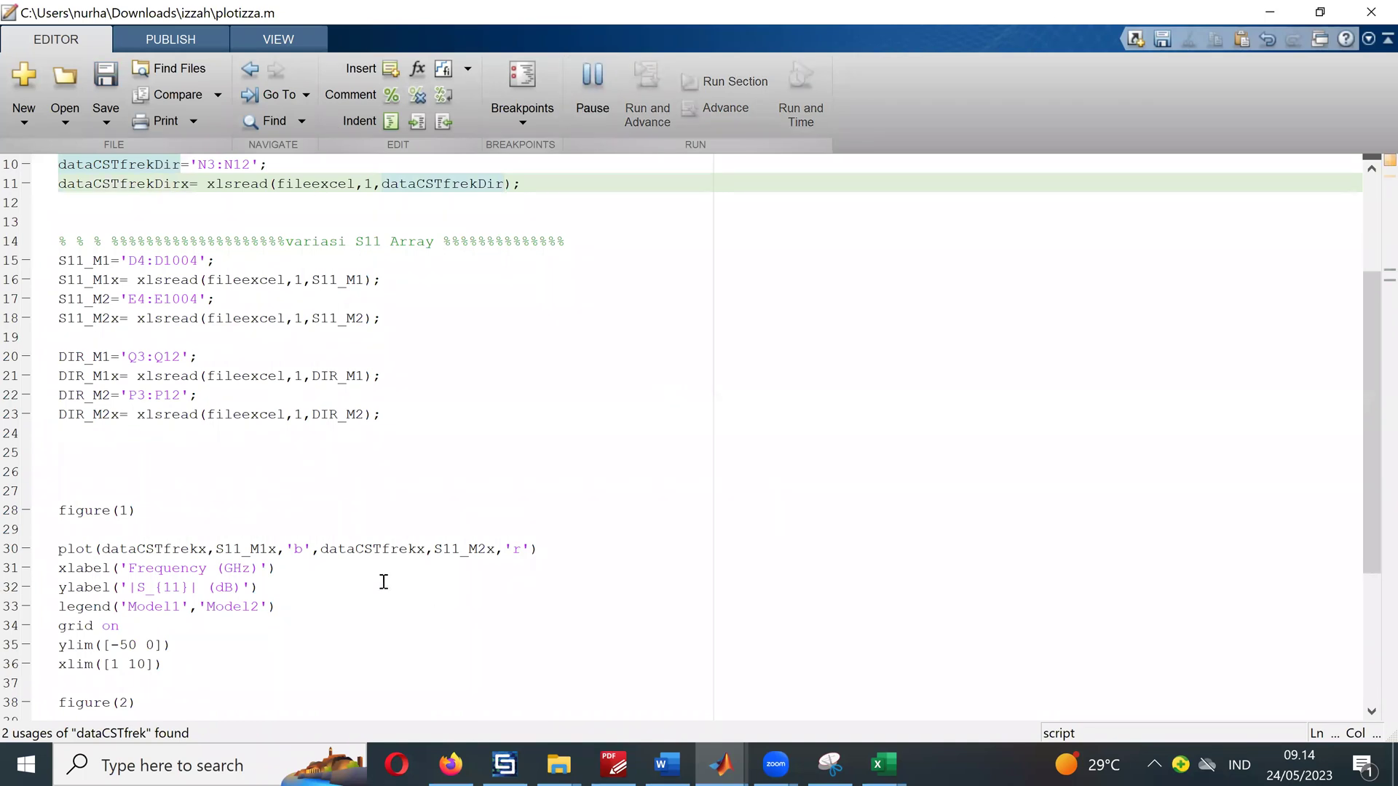
scroll(282, 513, down, 2)
scroll(282, 514, down, 1)
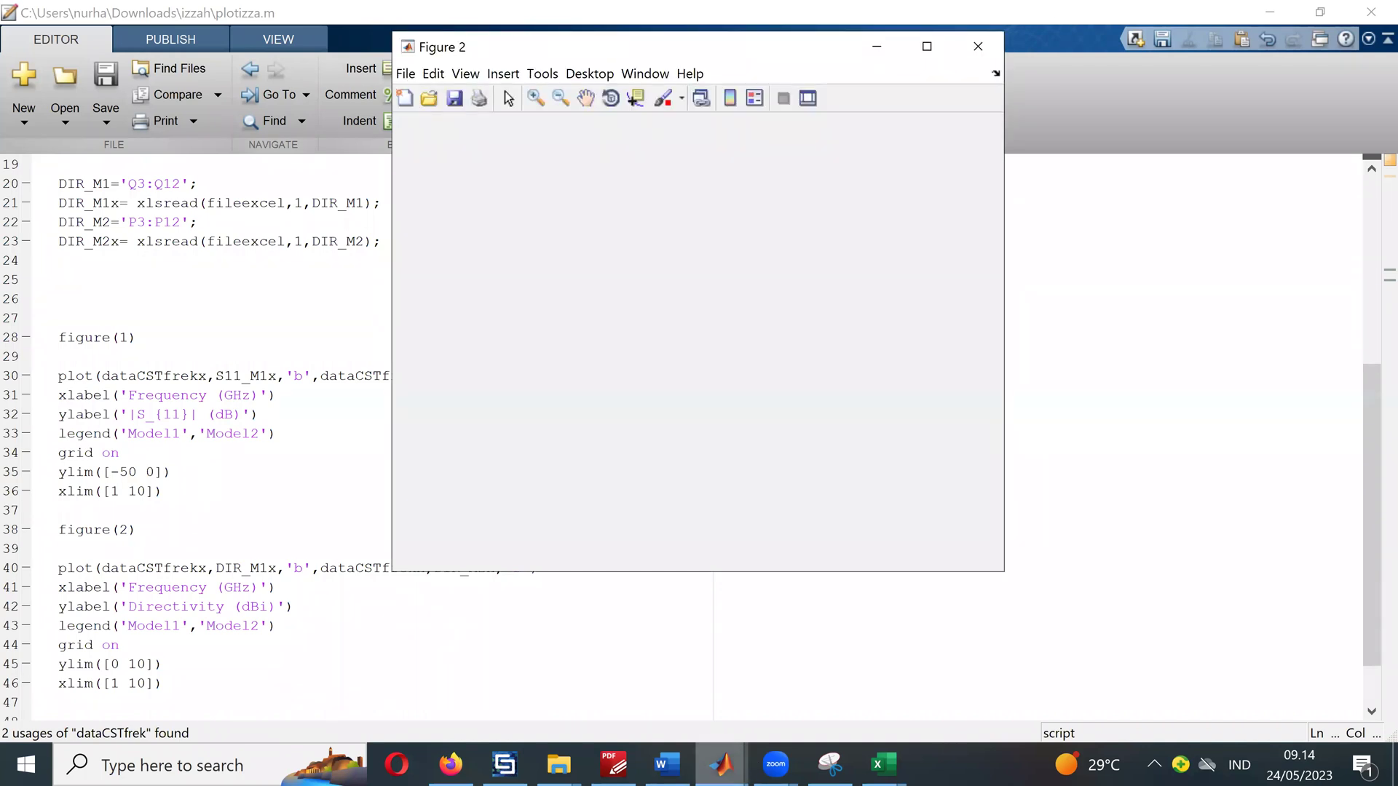
mouse_move(720, 765)
click(149, 664)
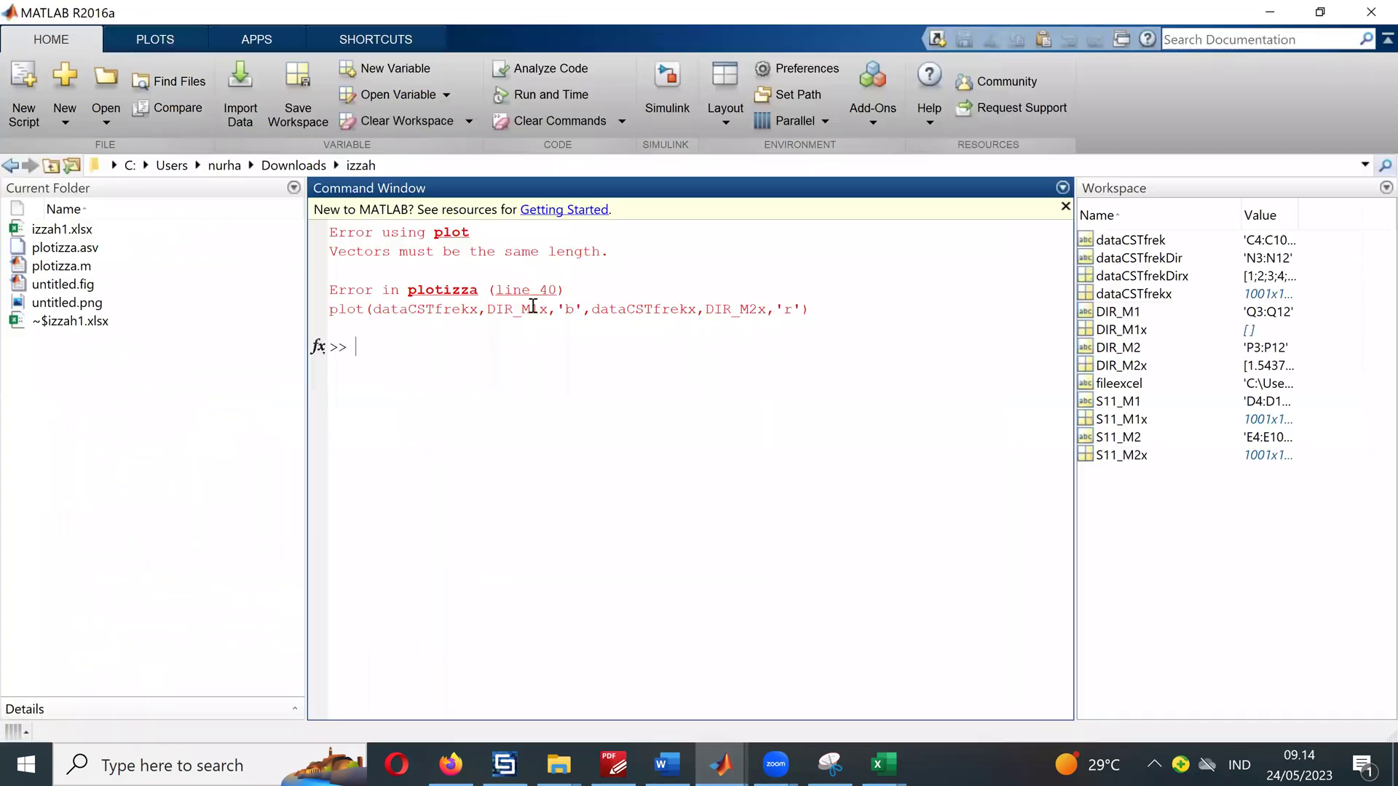
click(533, 291)
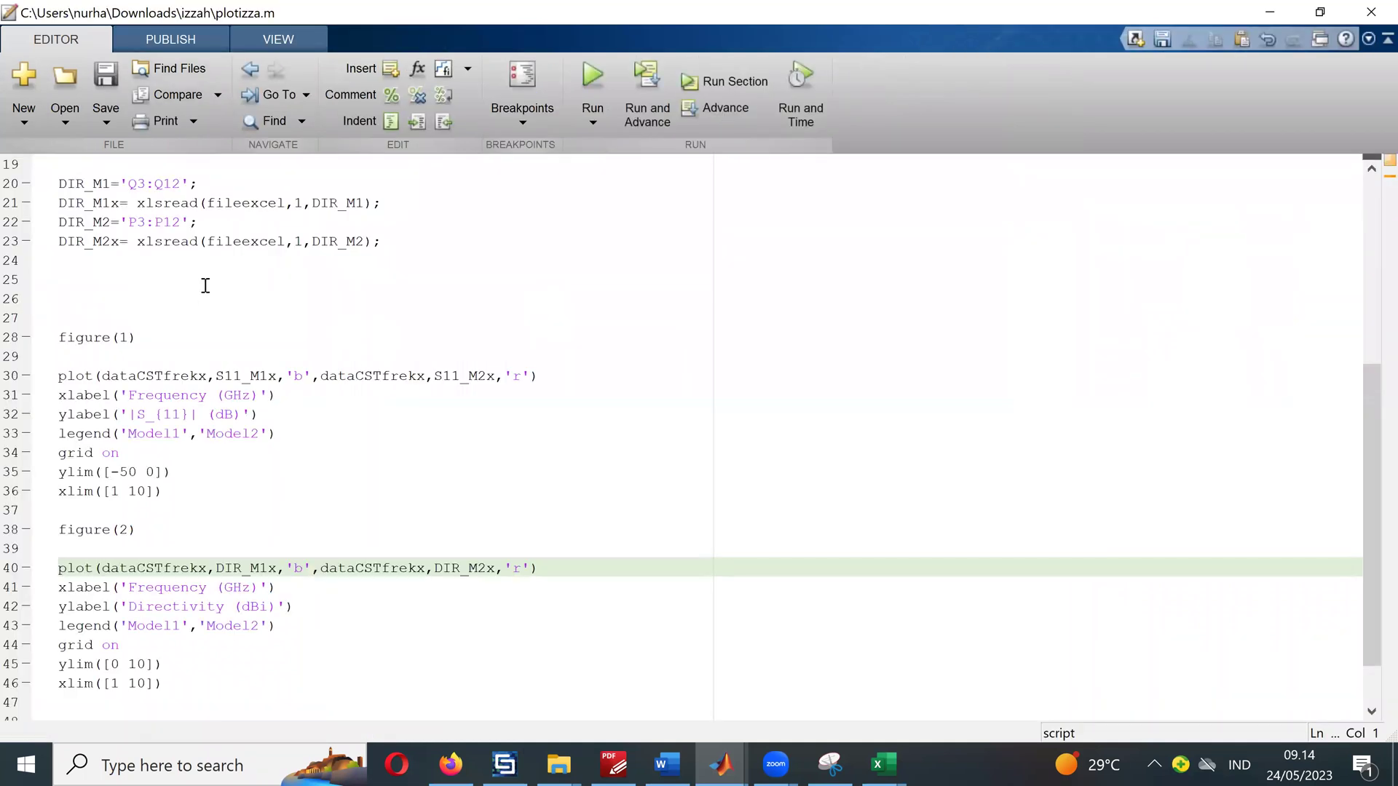
Step: Replace both dataCSTfrekx arguments in the figure(2) plot command with dataCSTfrekDirx
scroll(149, 286, up, 4)
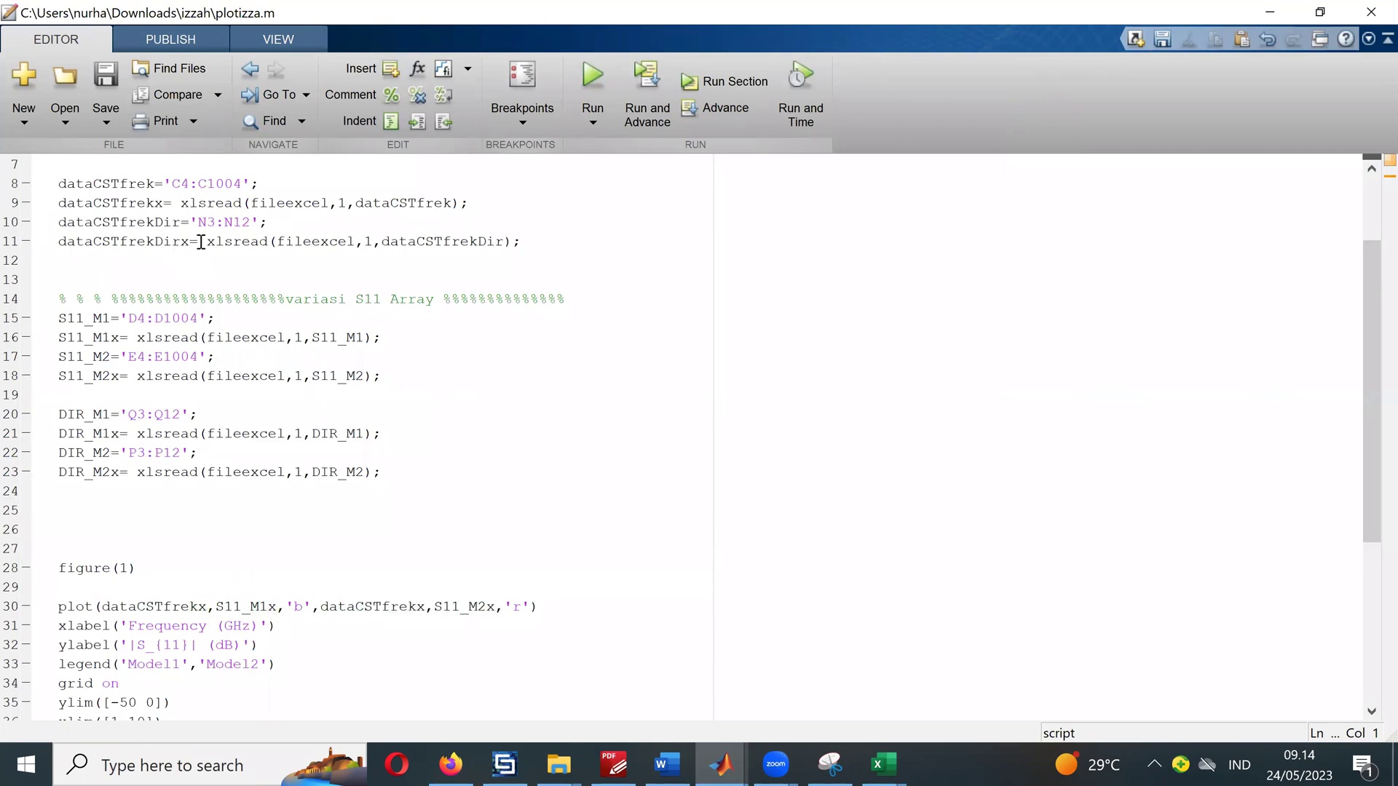
drag(193, 241, 48, 245)
key(ctrl+c)
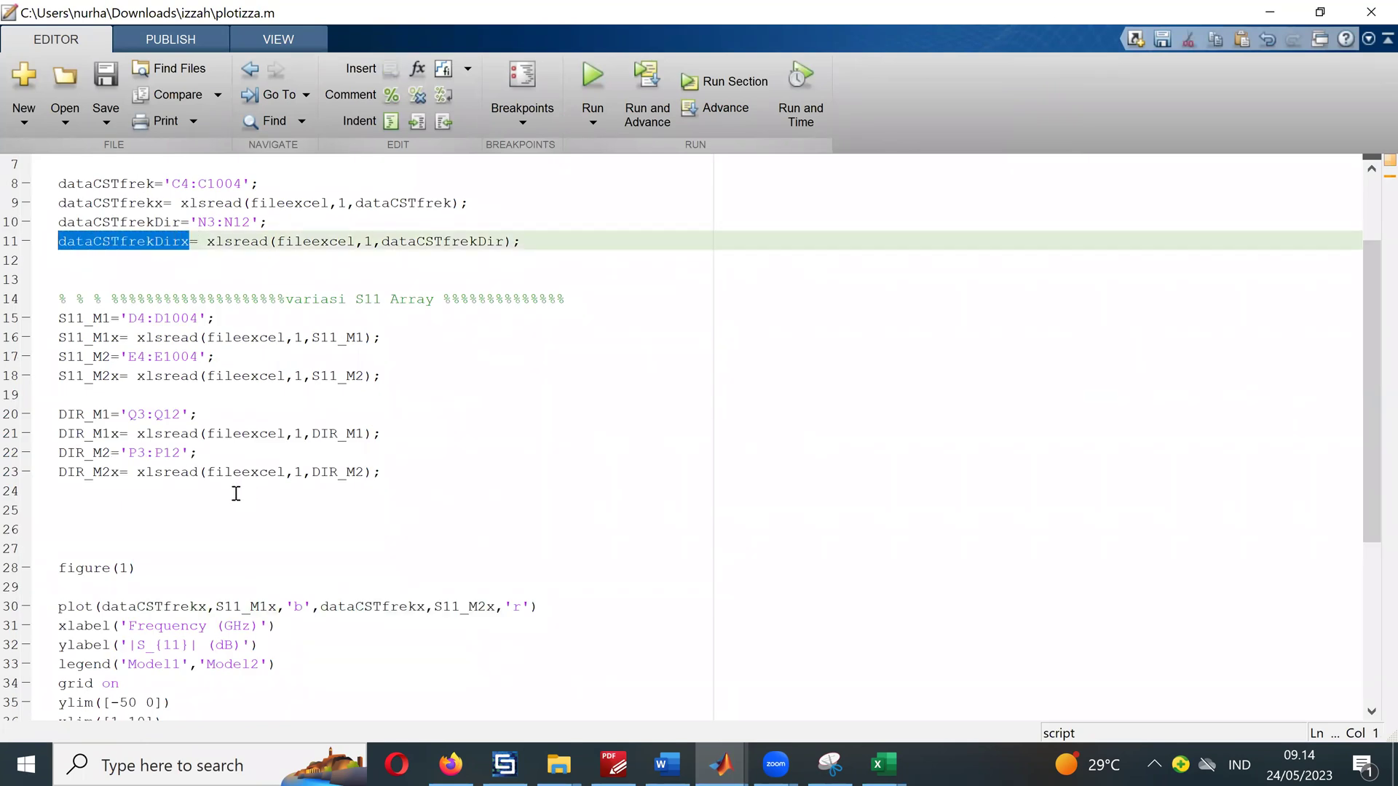
scroll(236, 494, down, 5)
drag(206, 510, 105, 513)
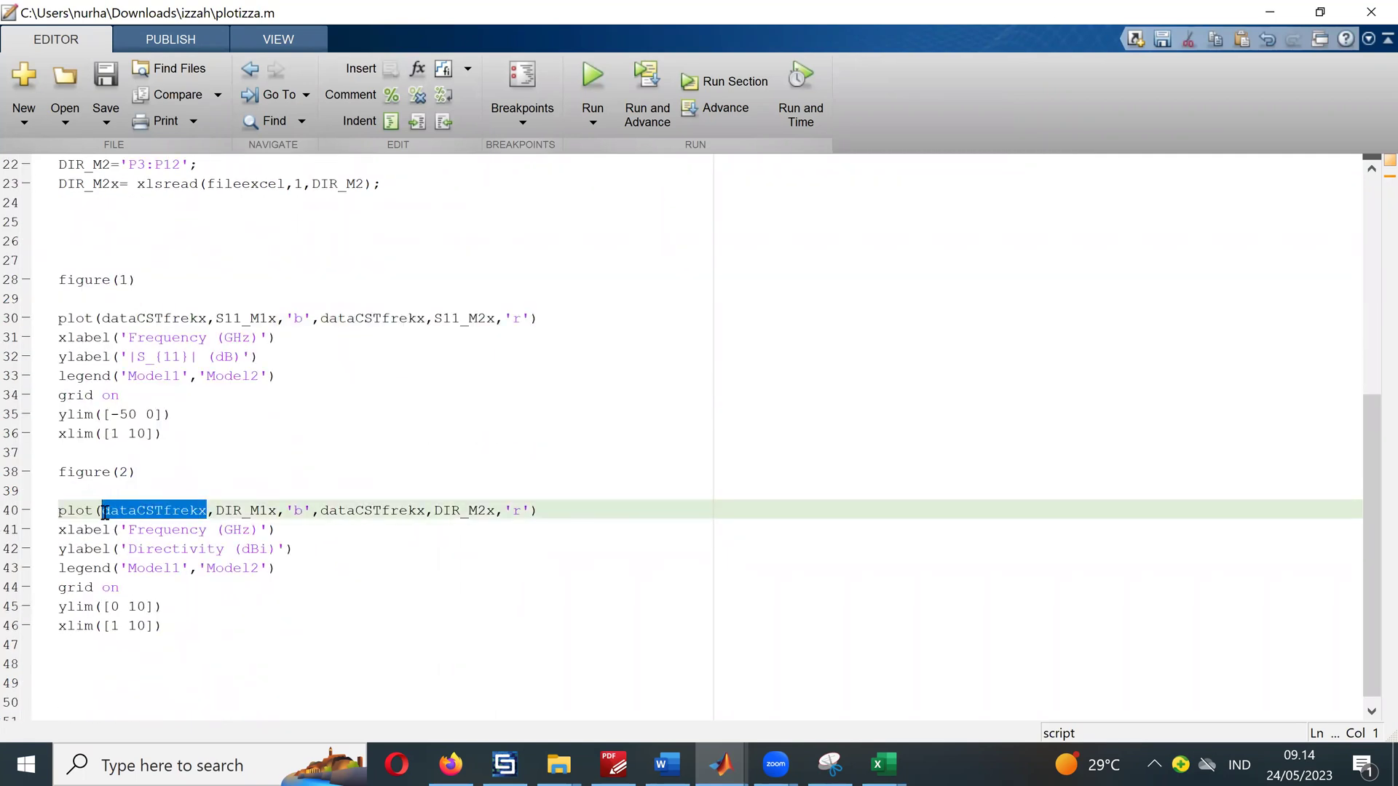
key(ctrl+v)
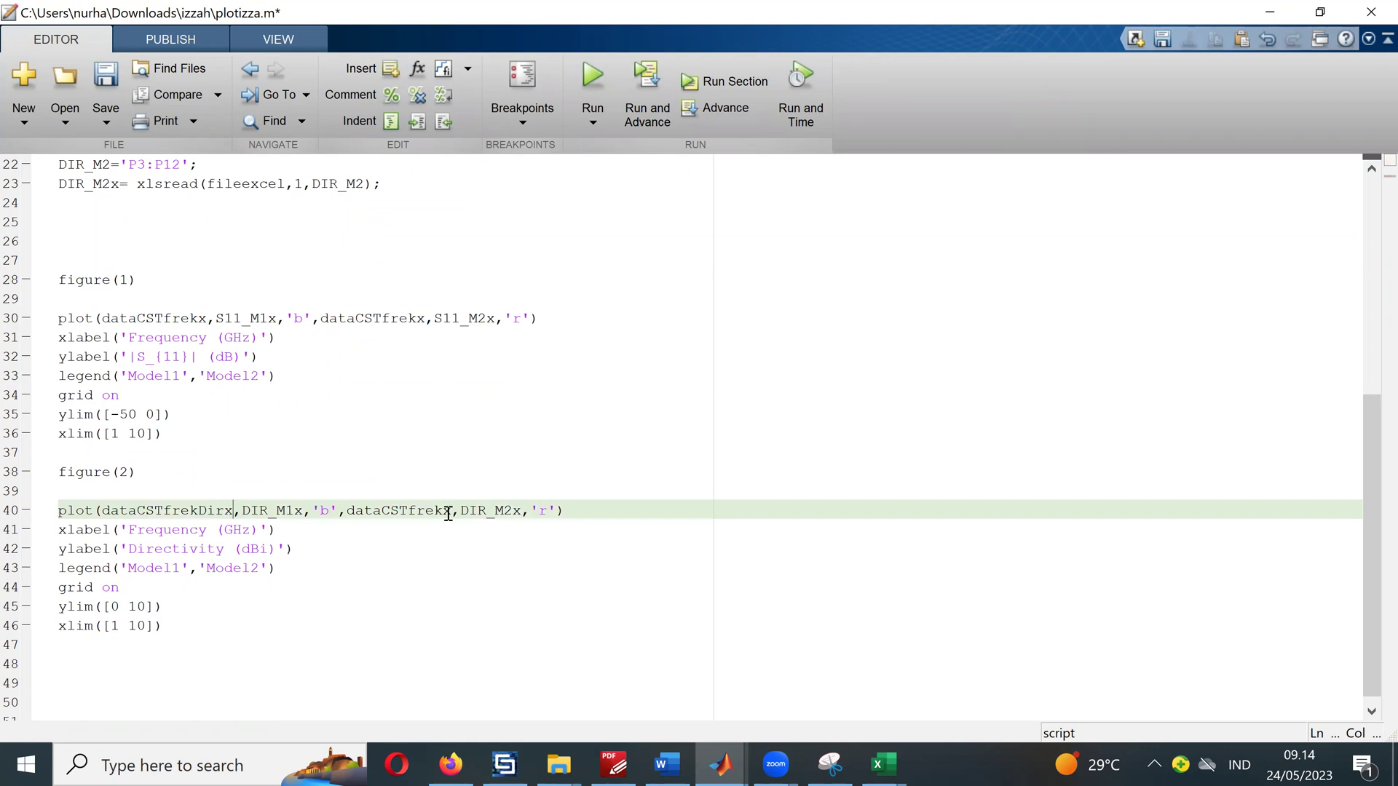
click(448, 512)
drag(447, 513, 348, 510)
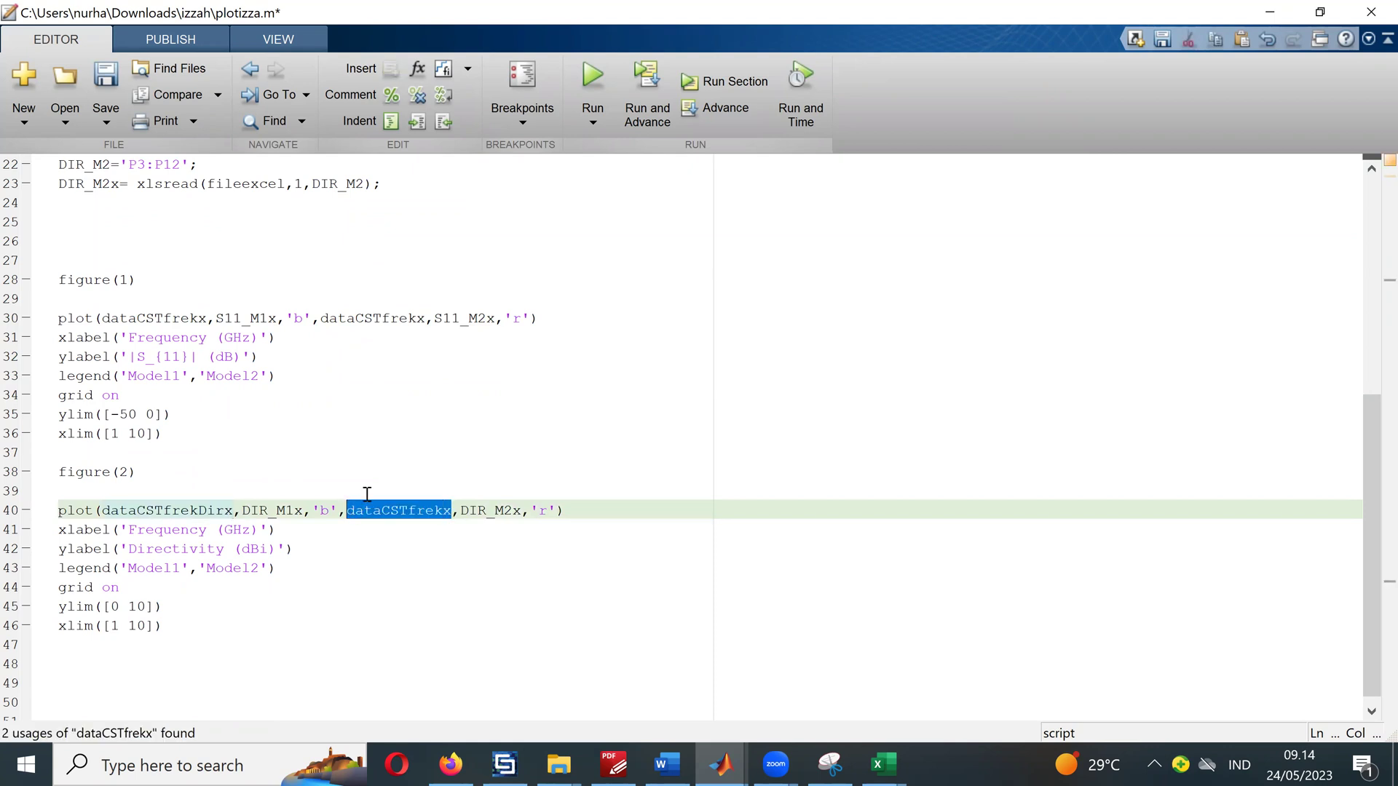
key(ctrl+v)
Step: Save and run the updated plotizza.m script
click(474, 437)
click(107, 81)
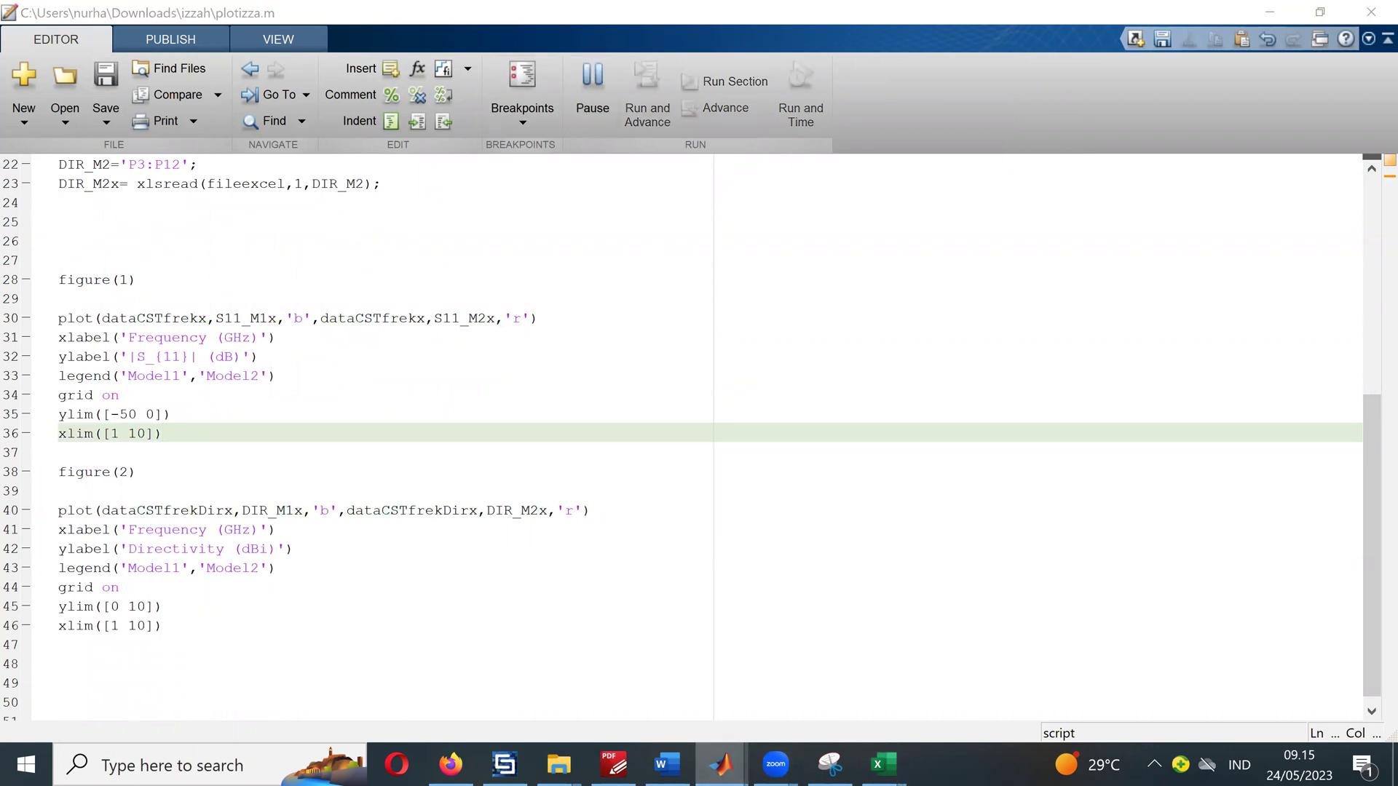
click(721, 764)
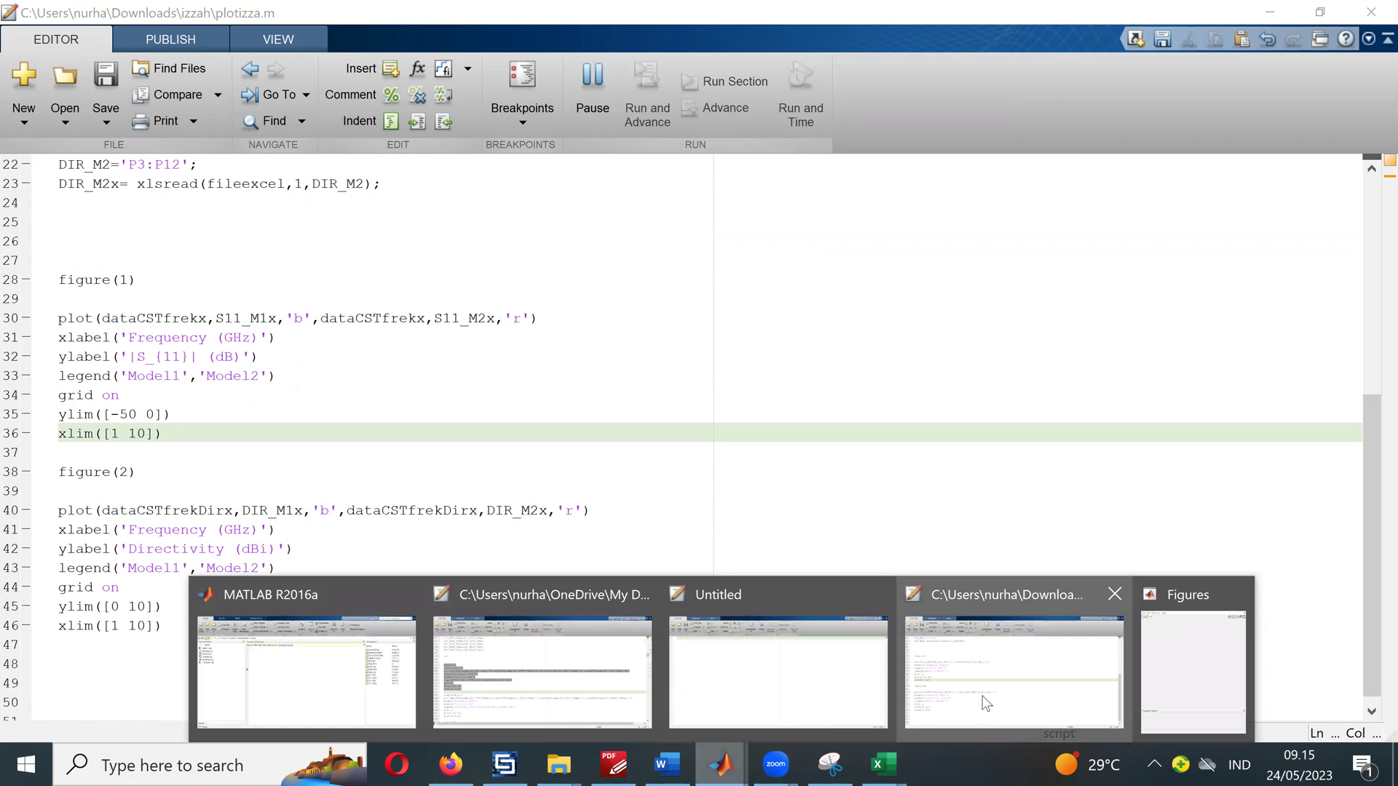
Step: Save izzah1.xlsx in Excel and, back in MATLAB, move the Figure 2 window off Figure 1
mouse_move(883, 763)
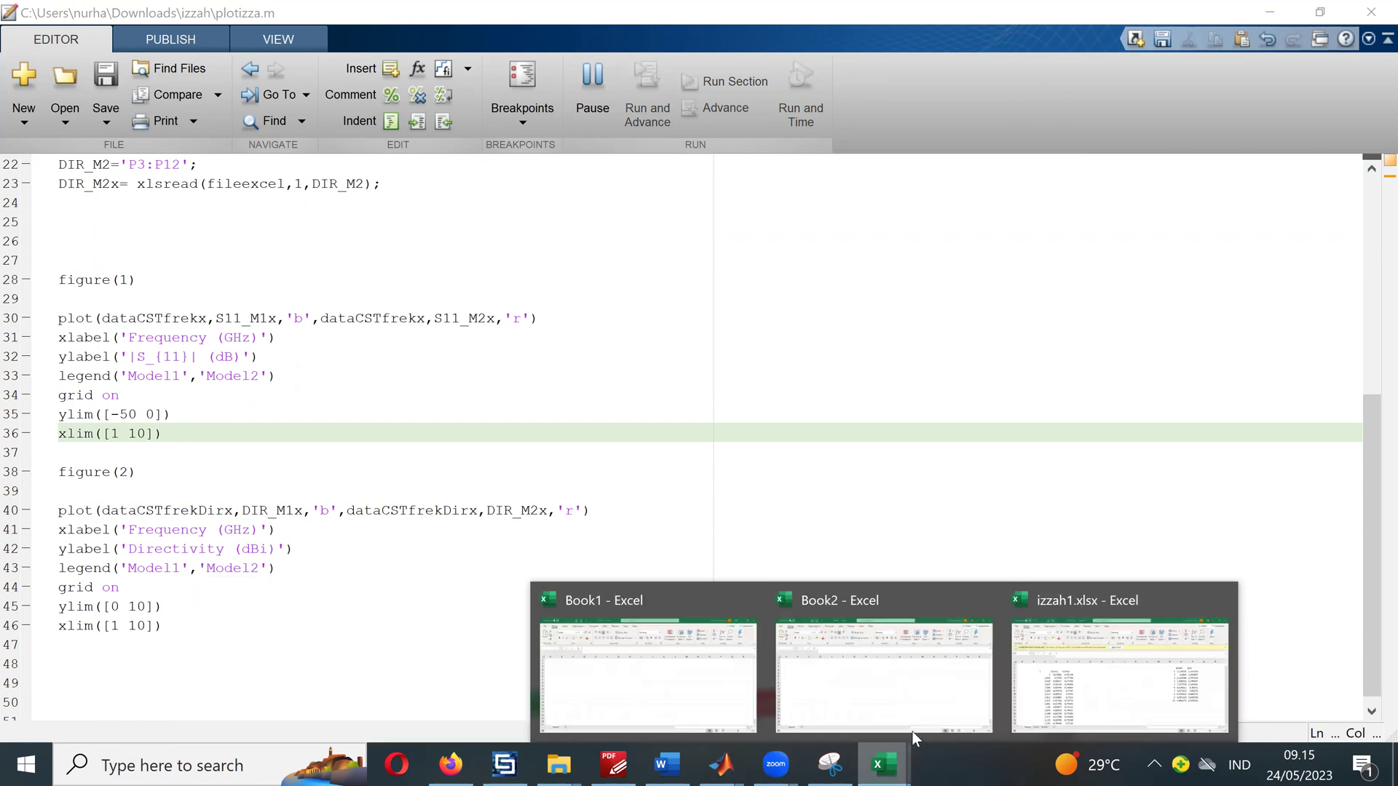
click(1120, 673)
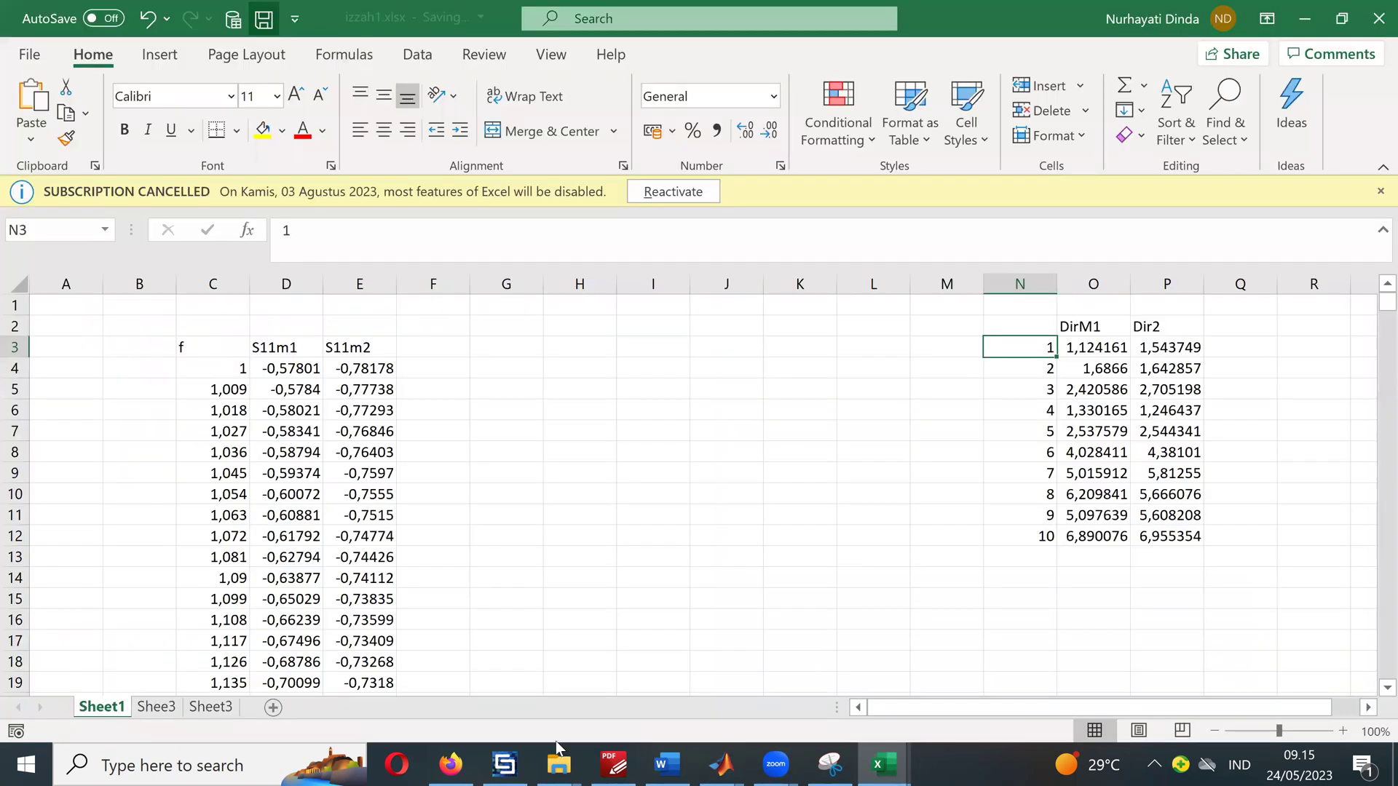
click(720, 764)
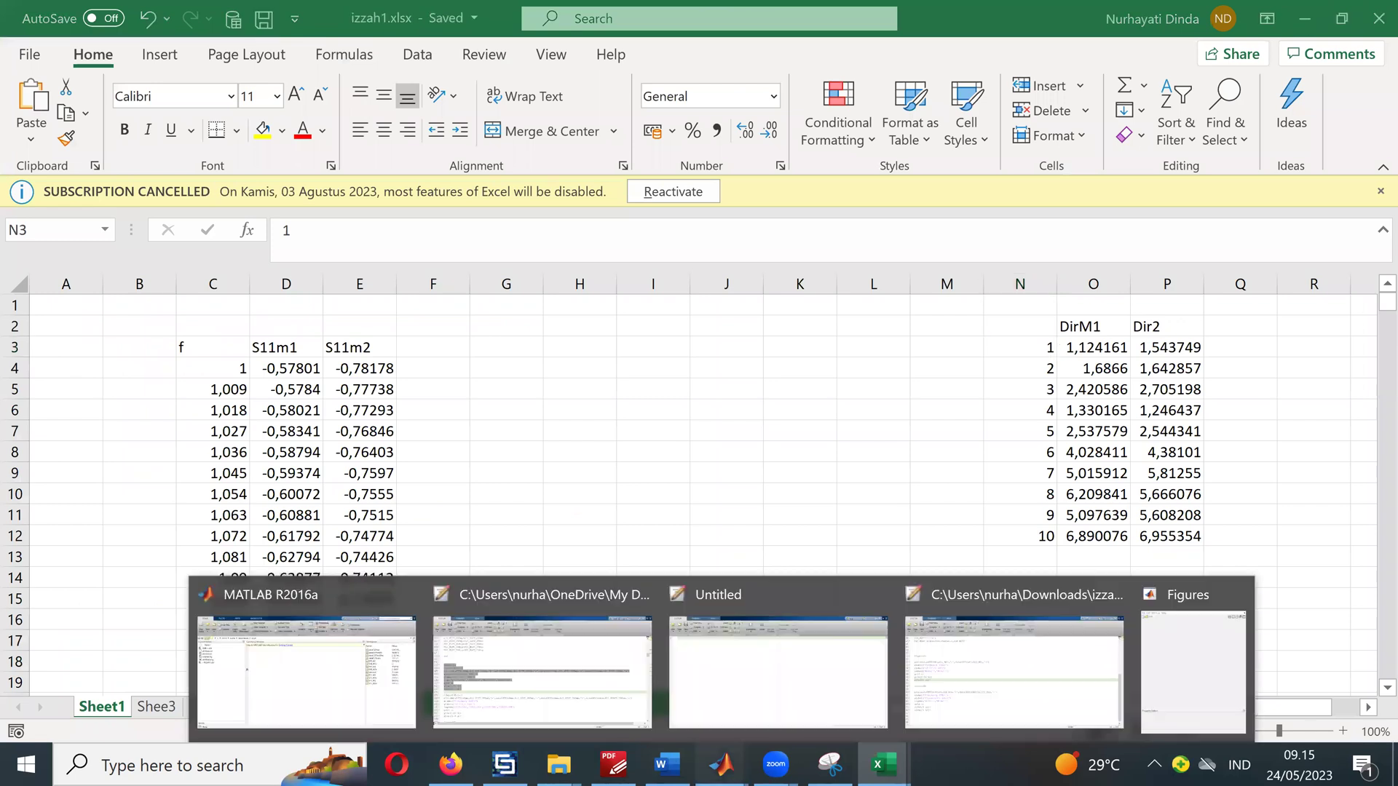
click(975, 688)
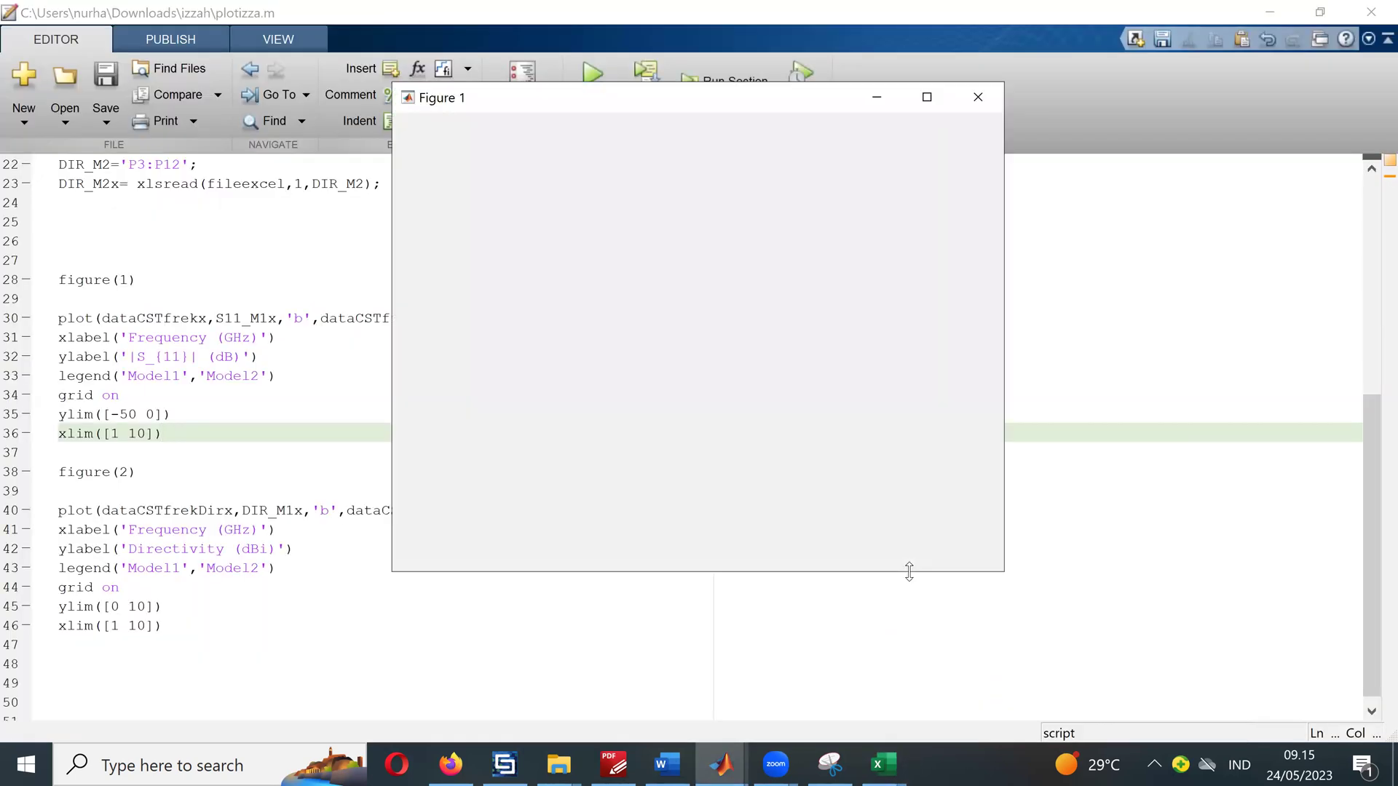
drag(574, 40, 930, 89)
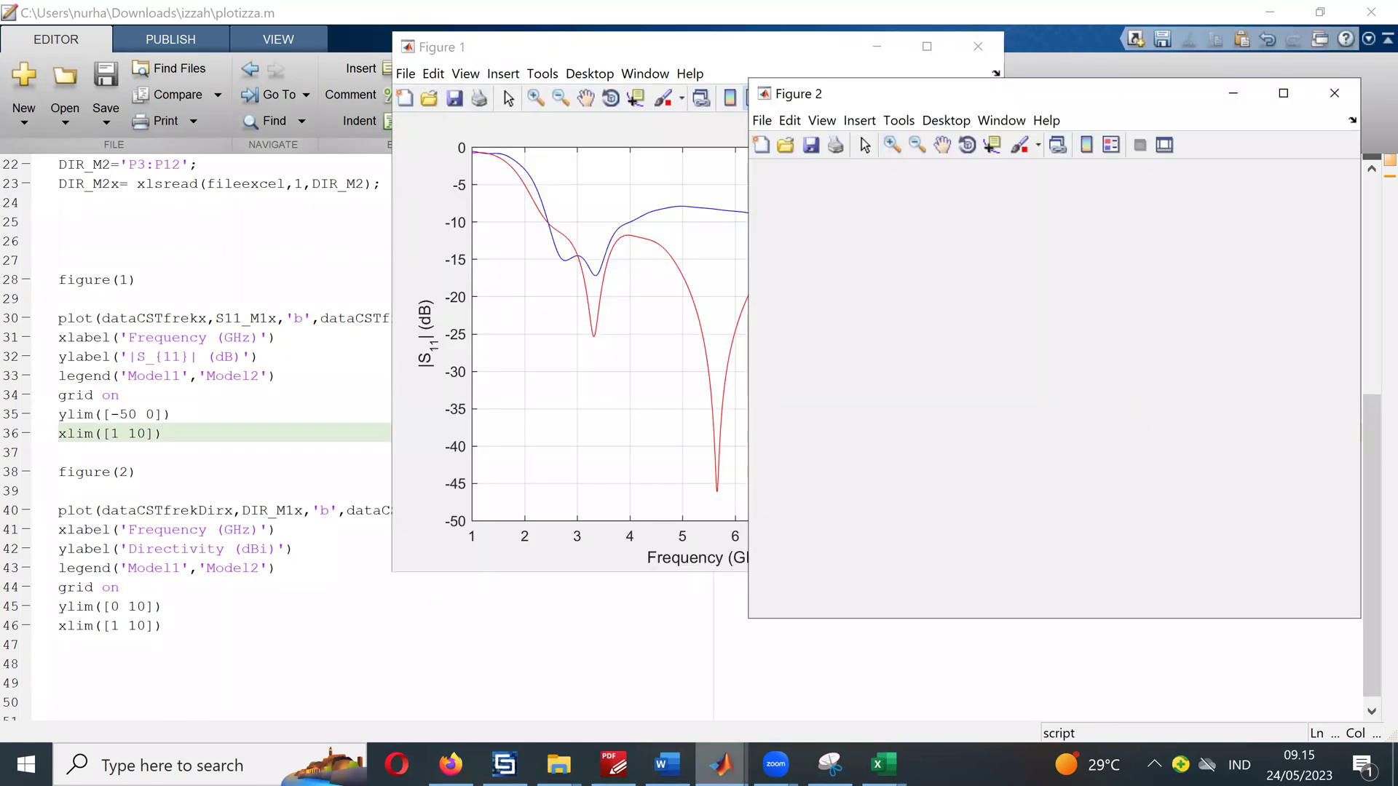
Step: Follow the Command Window's error link to line 40 of plotizza.m and check the frequency and directivity cell ranges above it
click(720, 764)
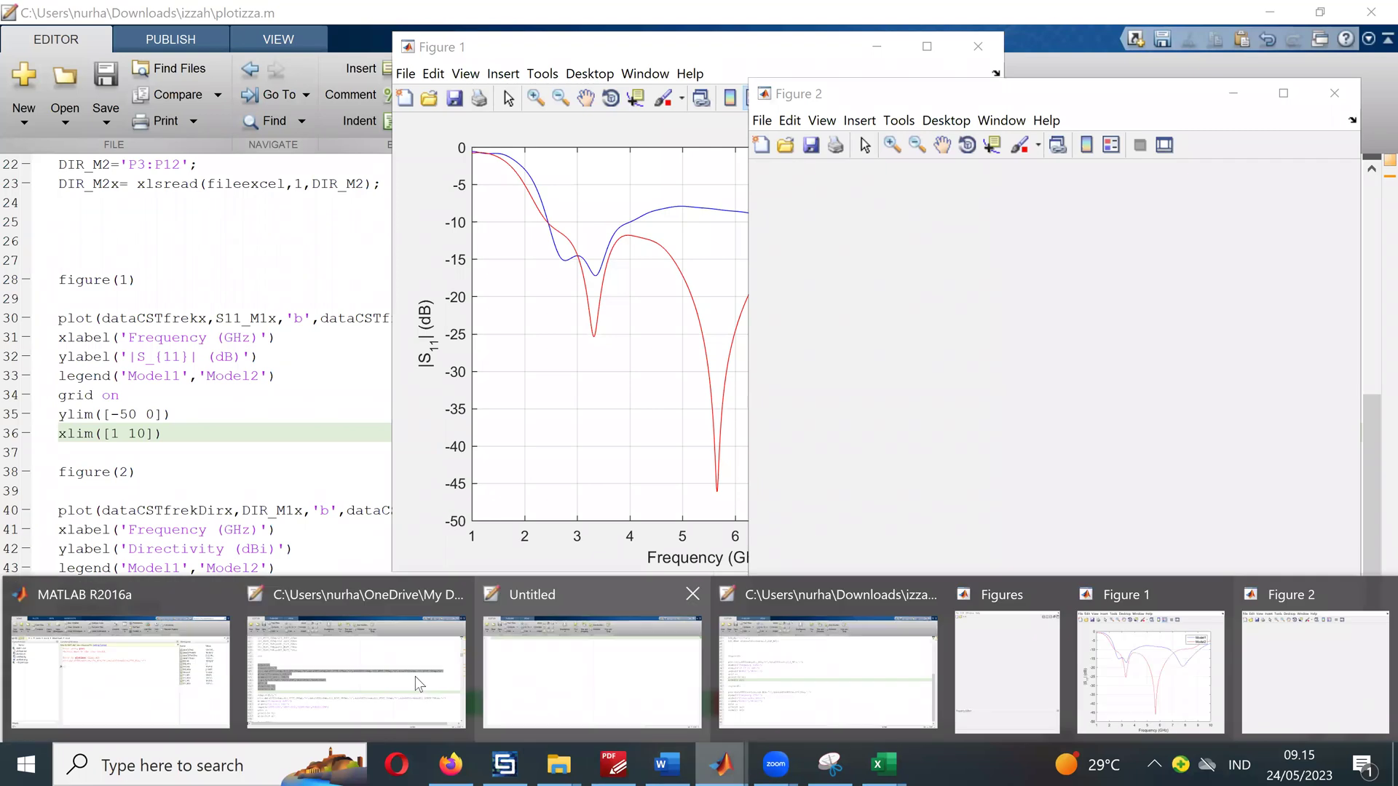
click(155, 681)
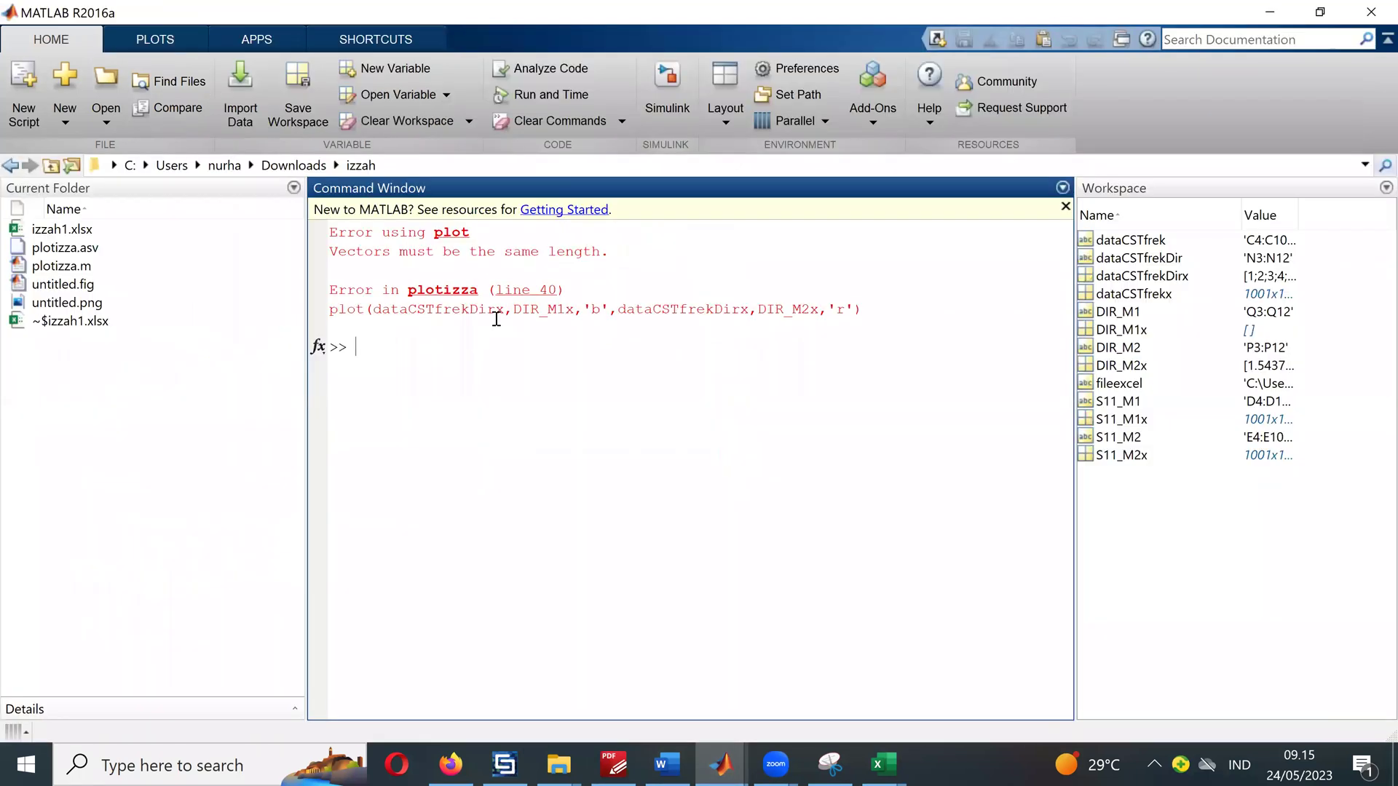
click(526, 290)
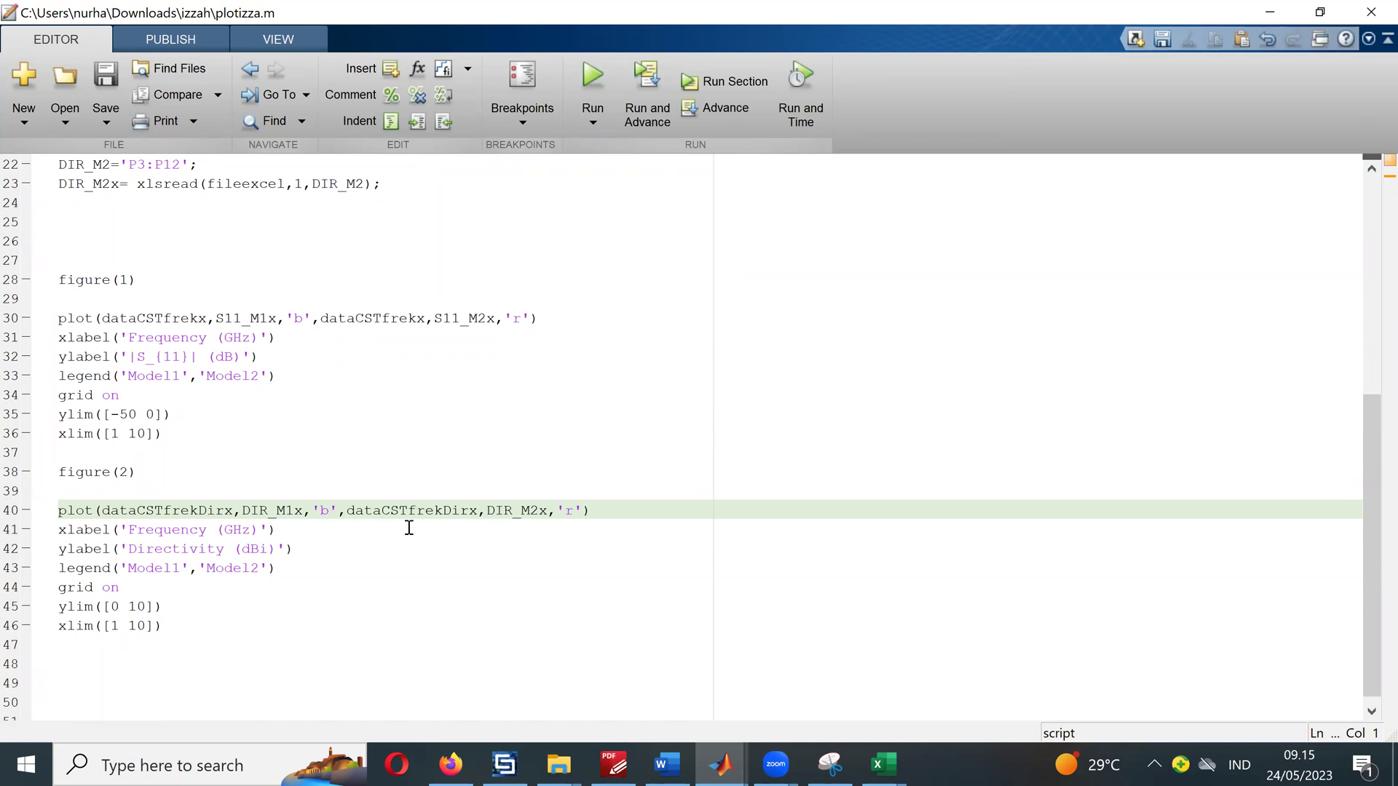
scroll(408, 528, up, 1)
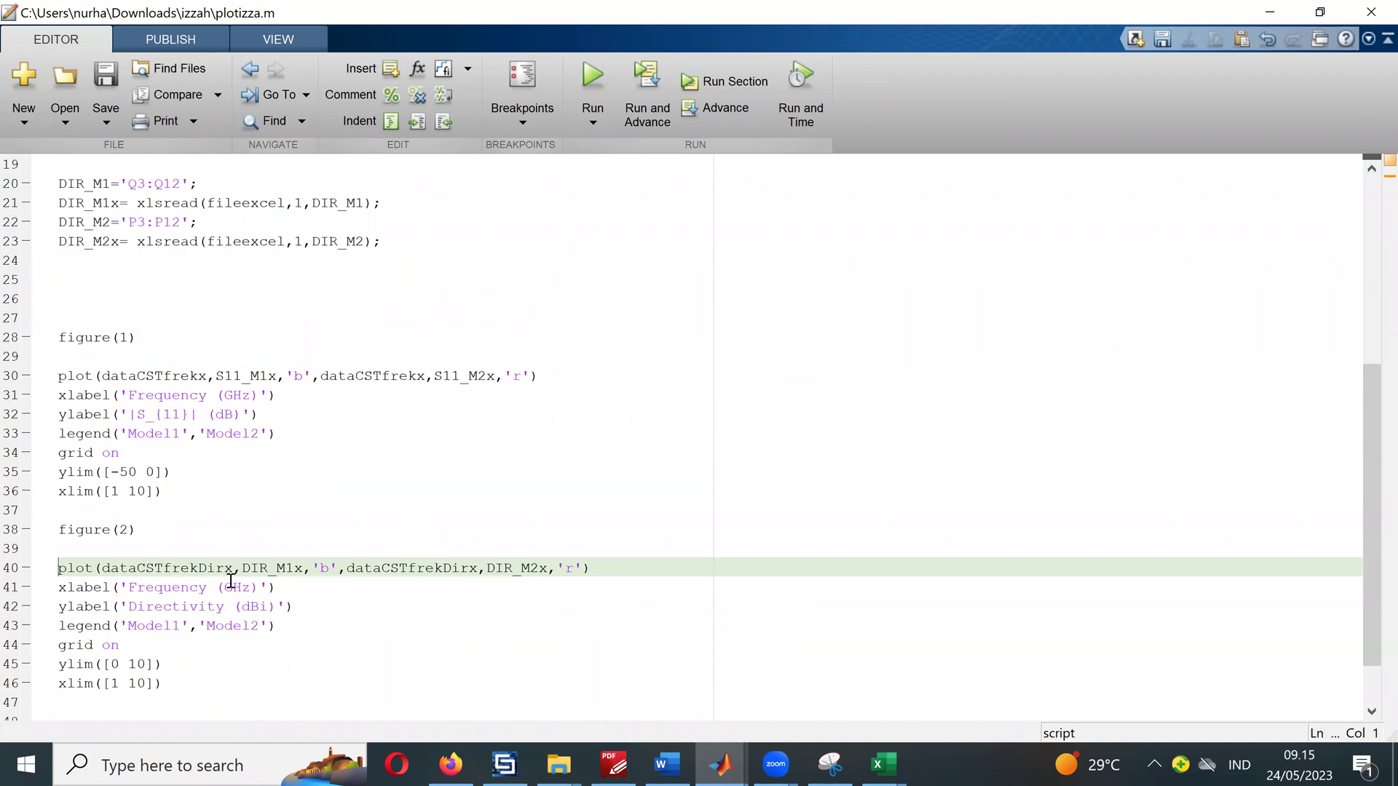
mouse_move(263, 569)
scroll(263, 568, up, 3)
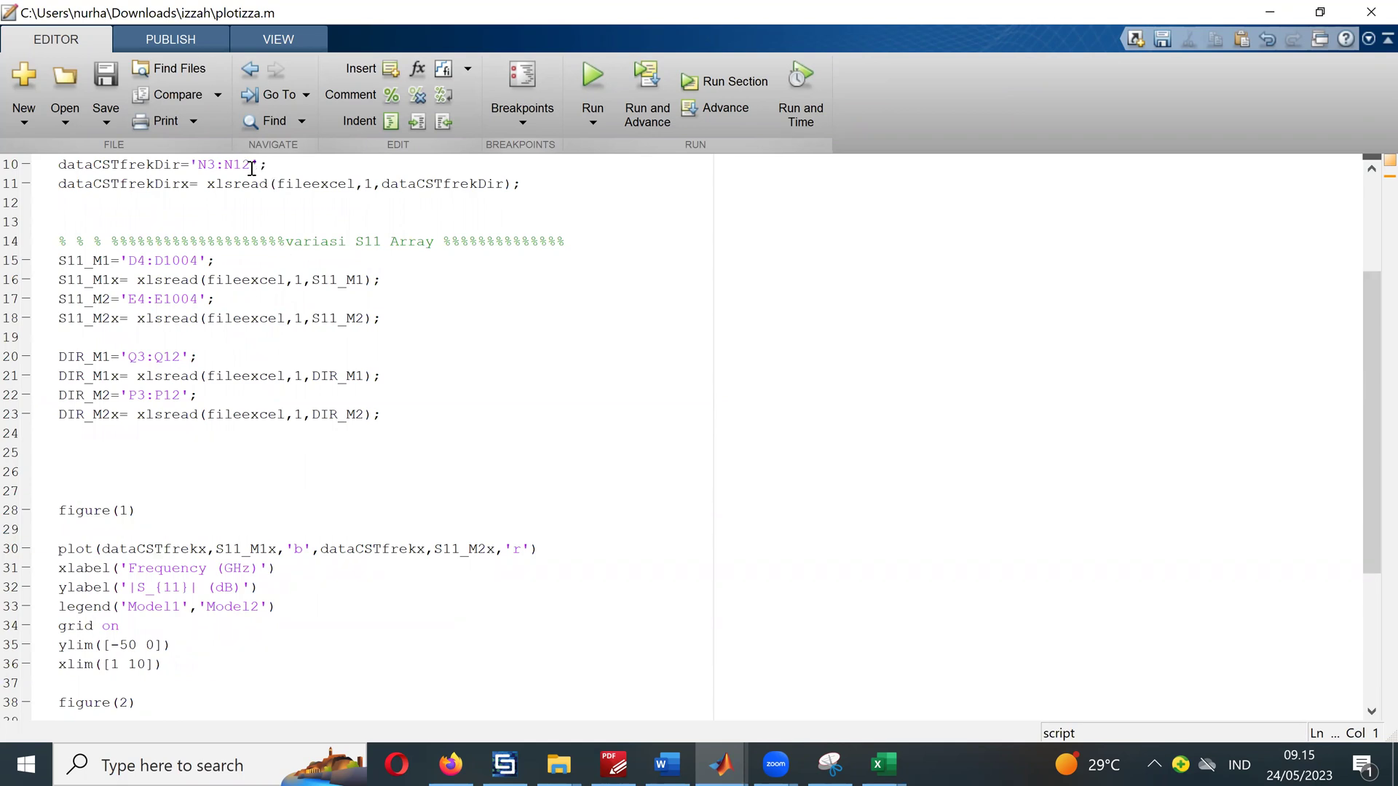
scroll(256, 404, up, 2)
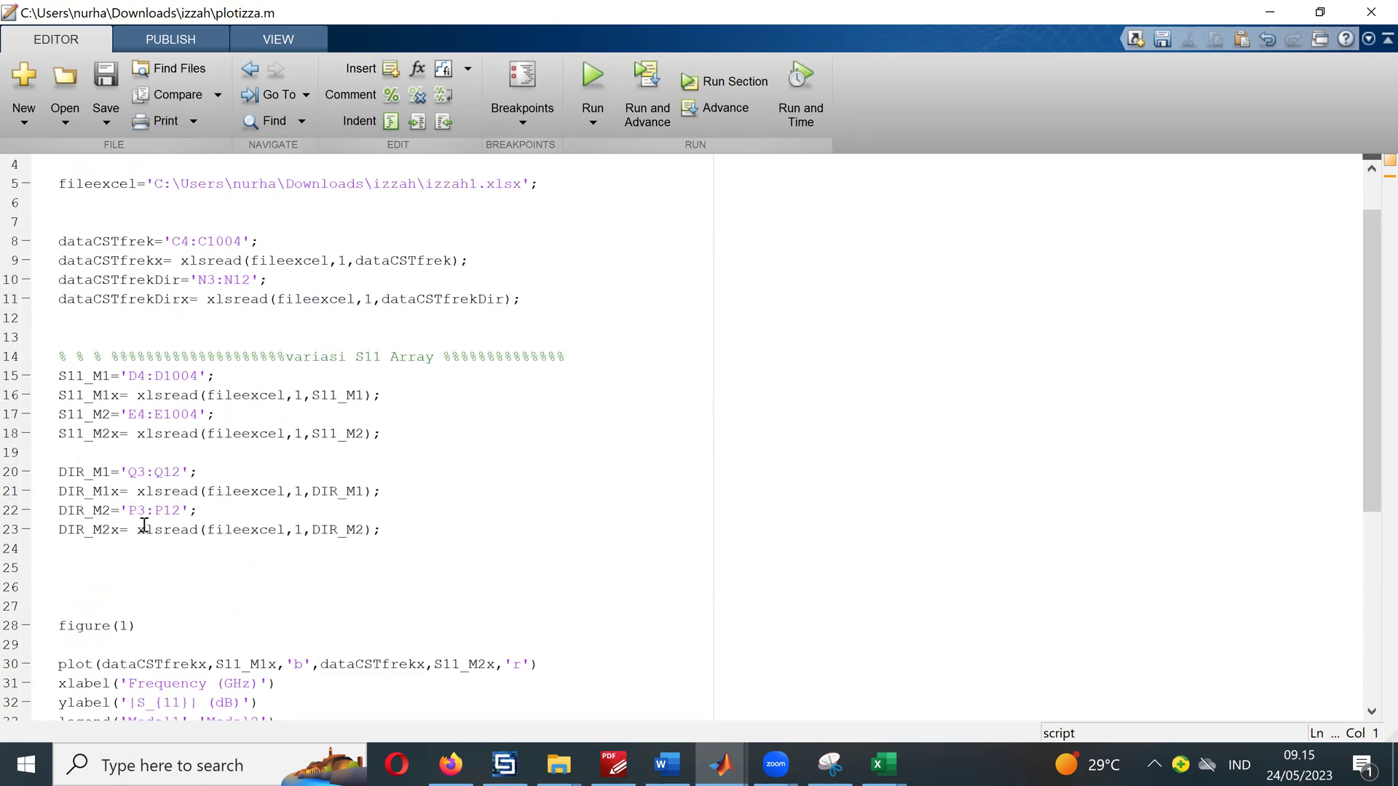
Step: Switch to izzah1.xlsx in Excel, check which cells hold the directivity table on Sheet1, and save the workbook
click(882, 764)
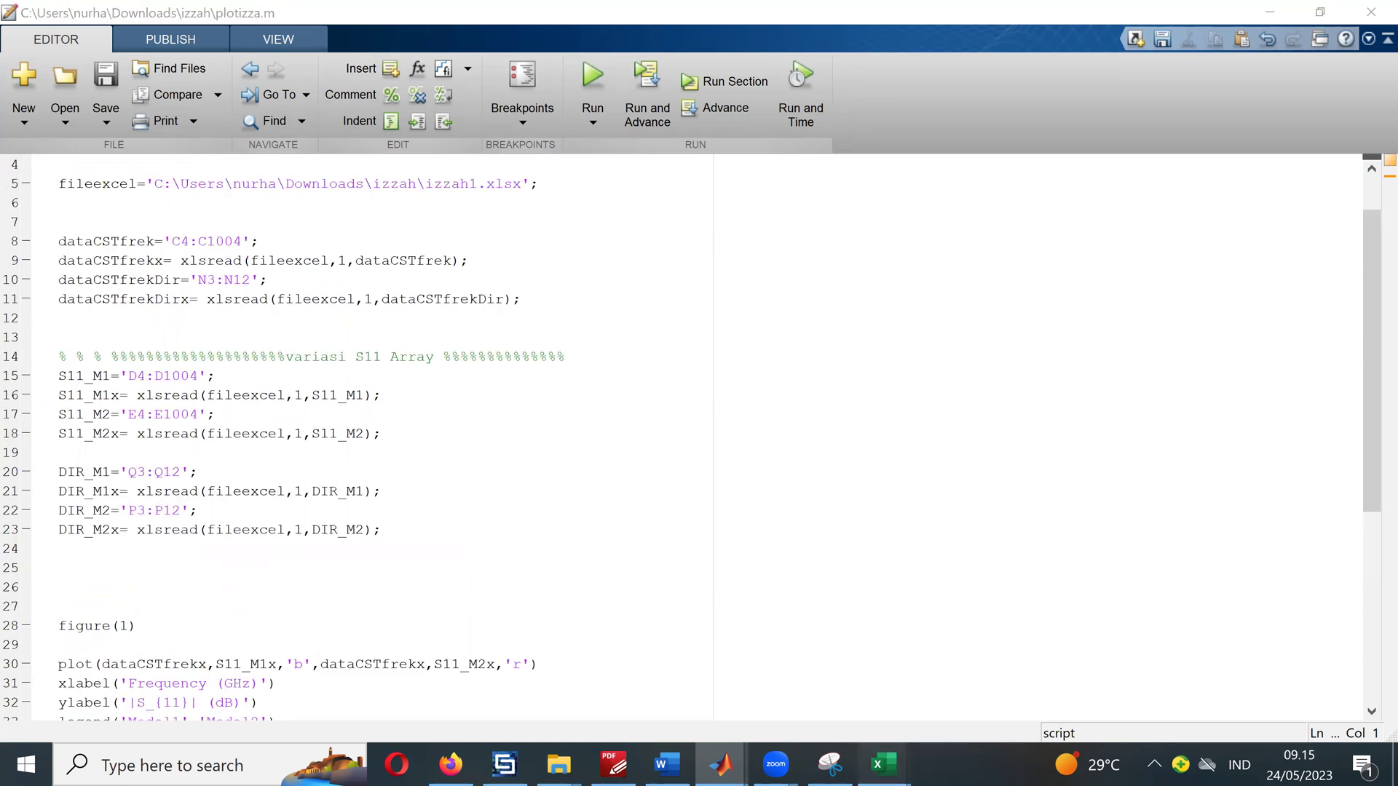
click(1103, 692)
click(947, 410)
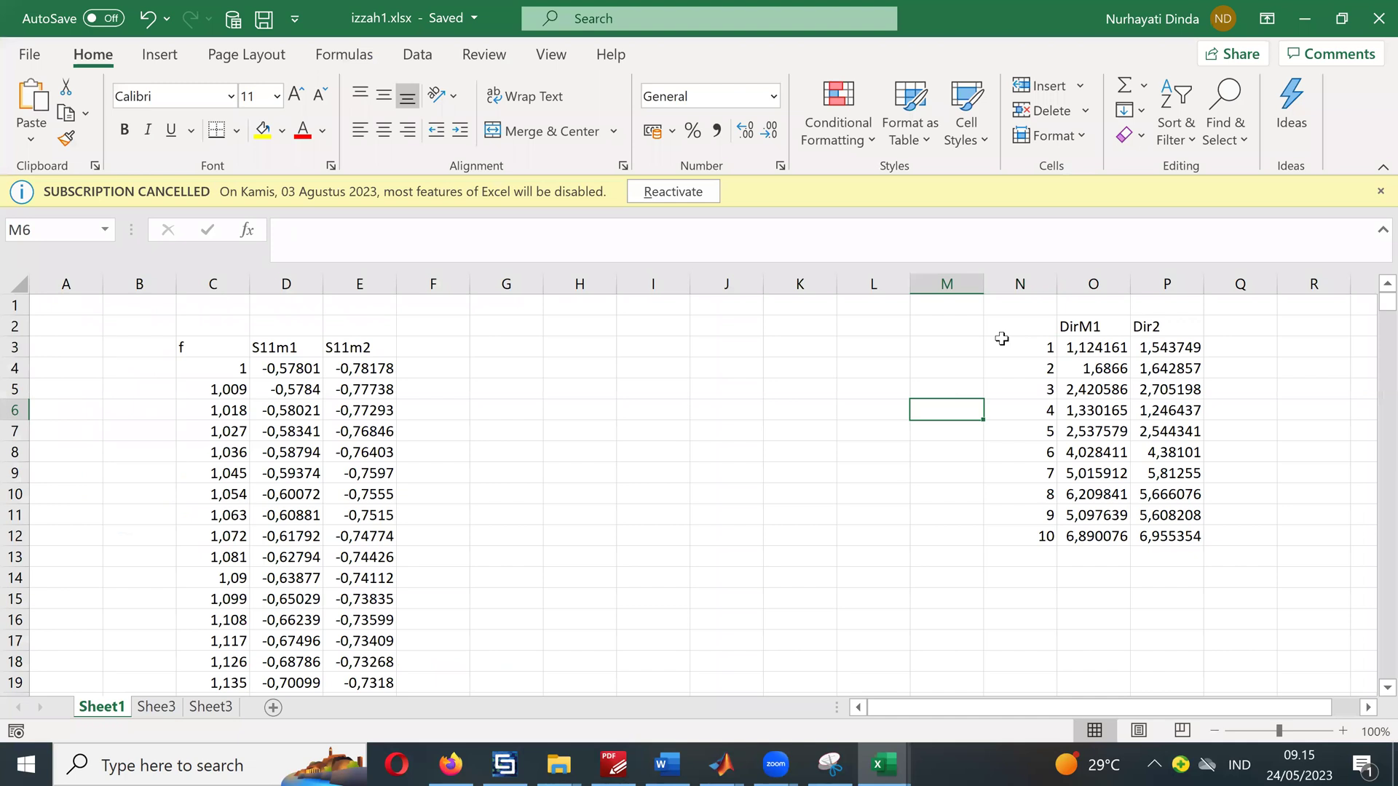
click(1012, 330)
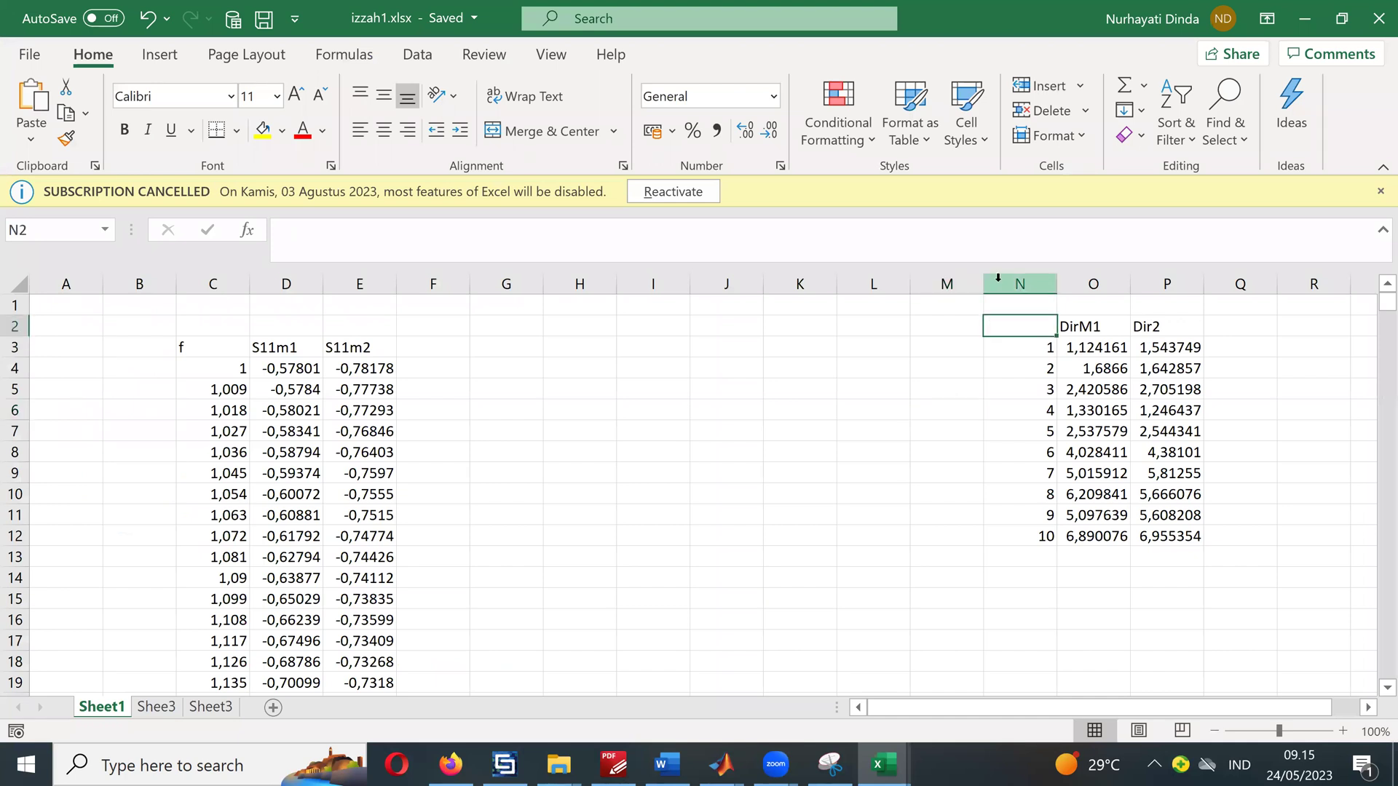
click(264, 20)
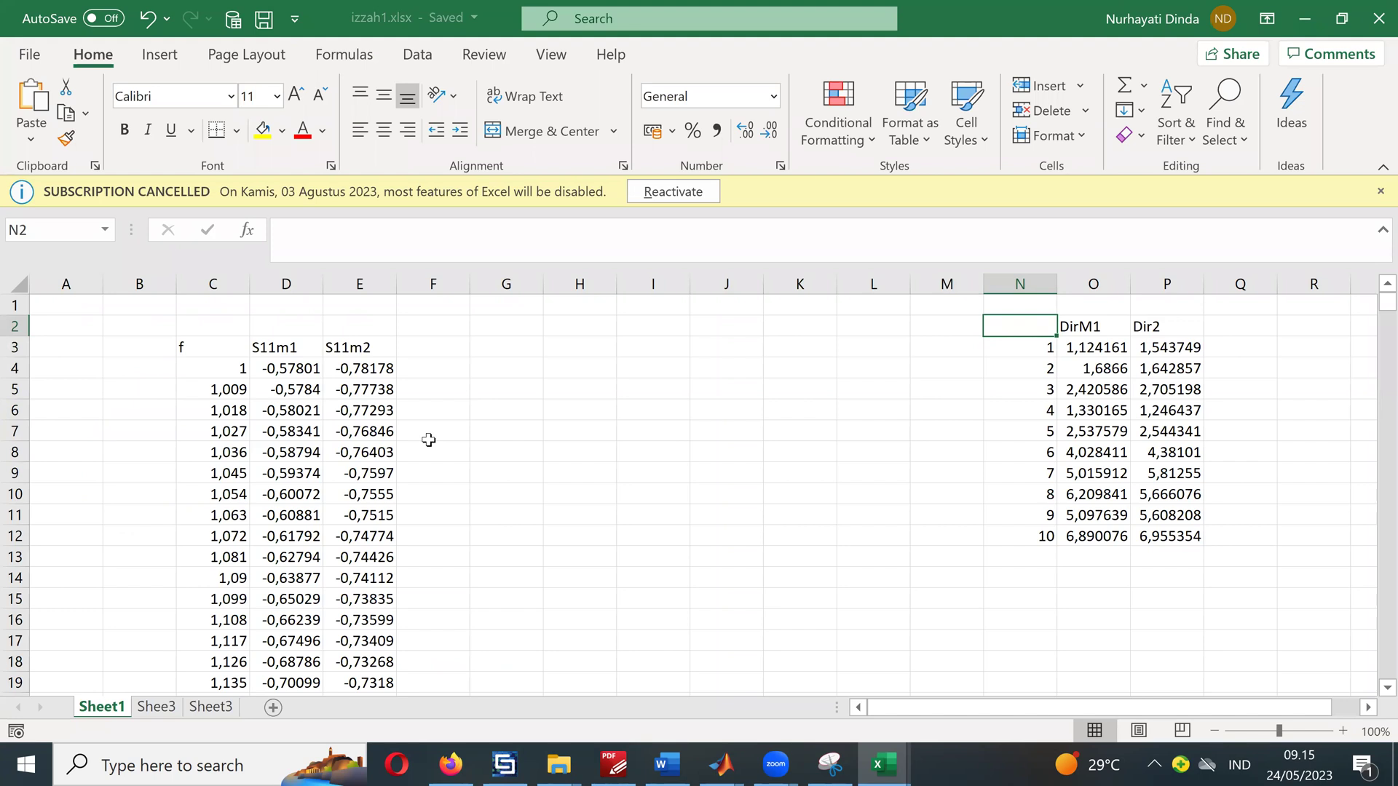
click(263, 20)
click(1017, 538)
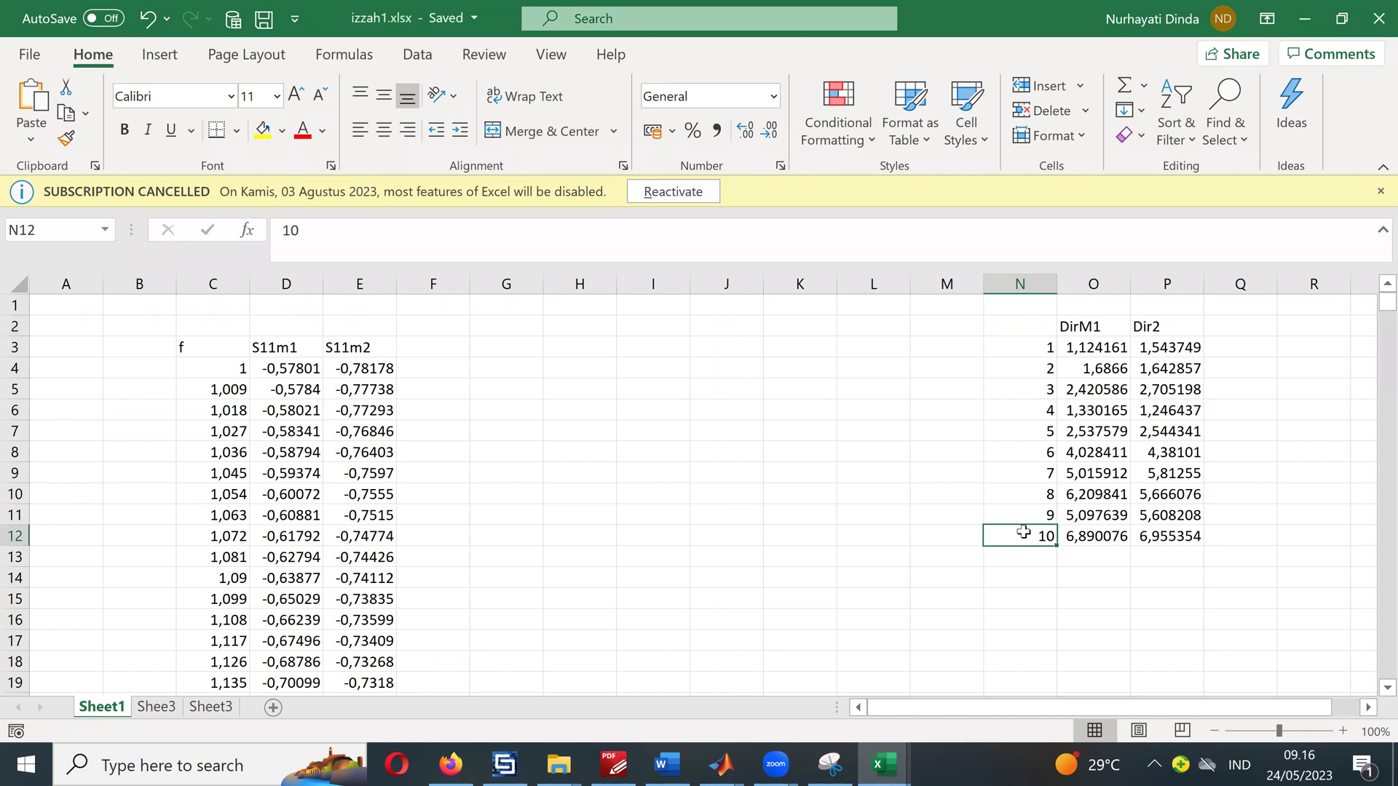
Step: Return to plotizza.m in MATLAB, review its xlsread range definitions and run the script again
mouse_move(883, 766)
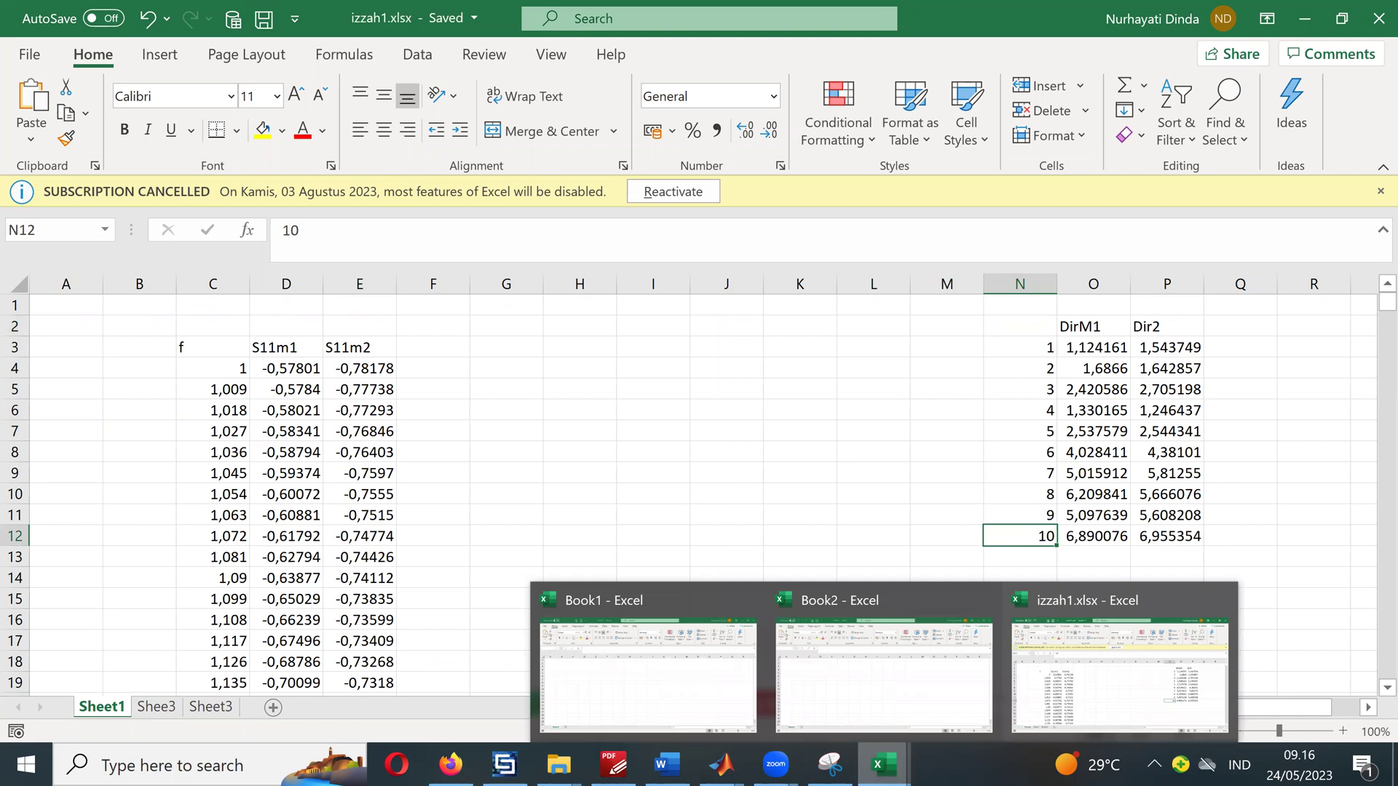
mouse_move(721, 764)
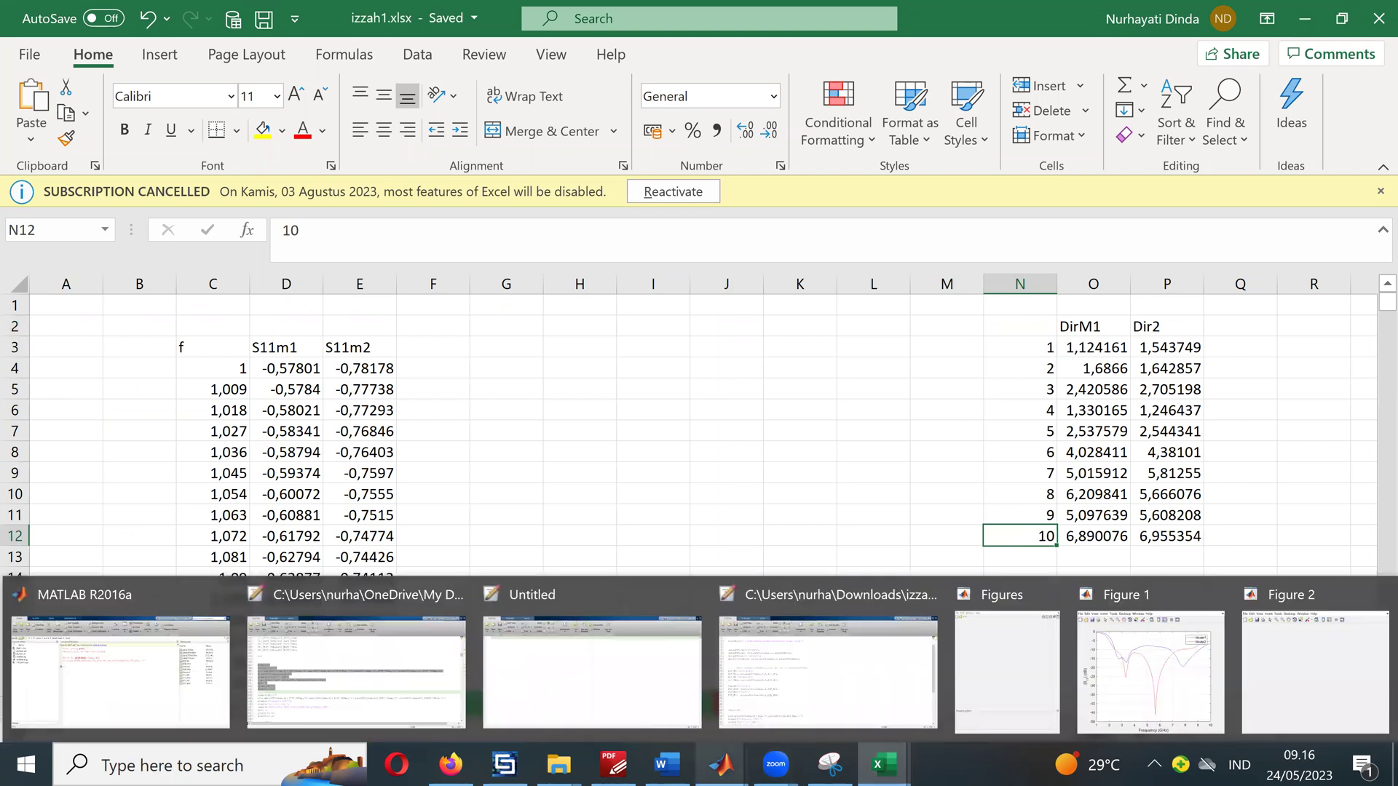
click(1127, 677)
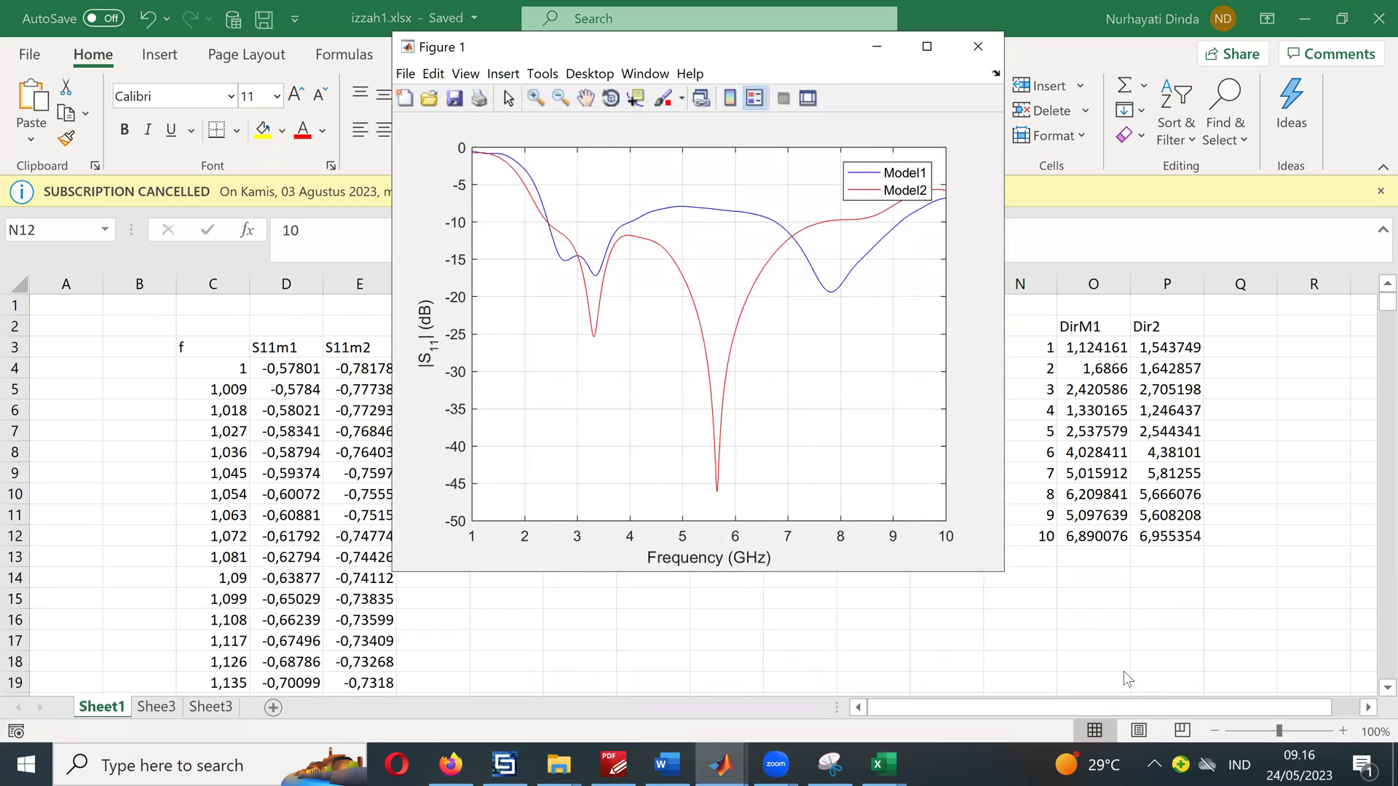
mouse_move(720, 765)
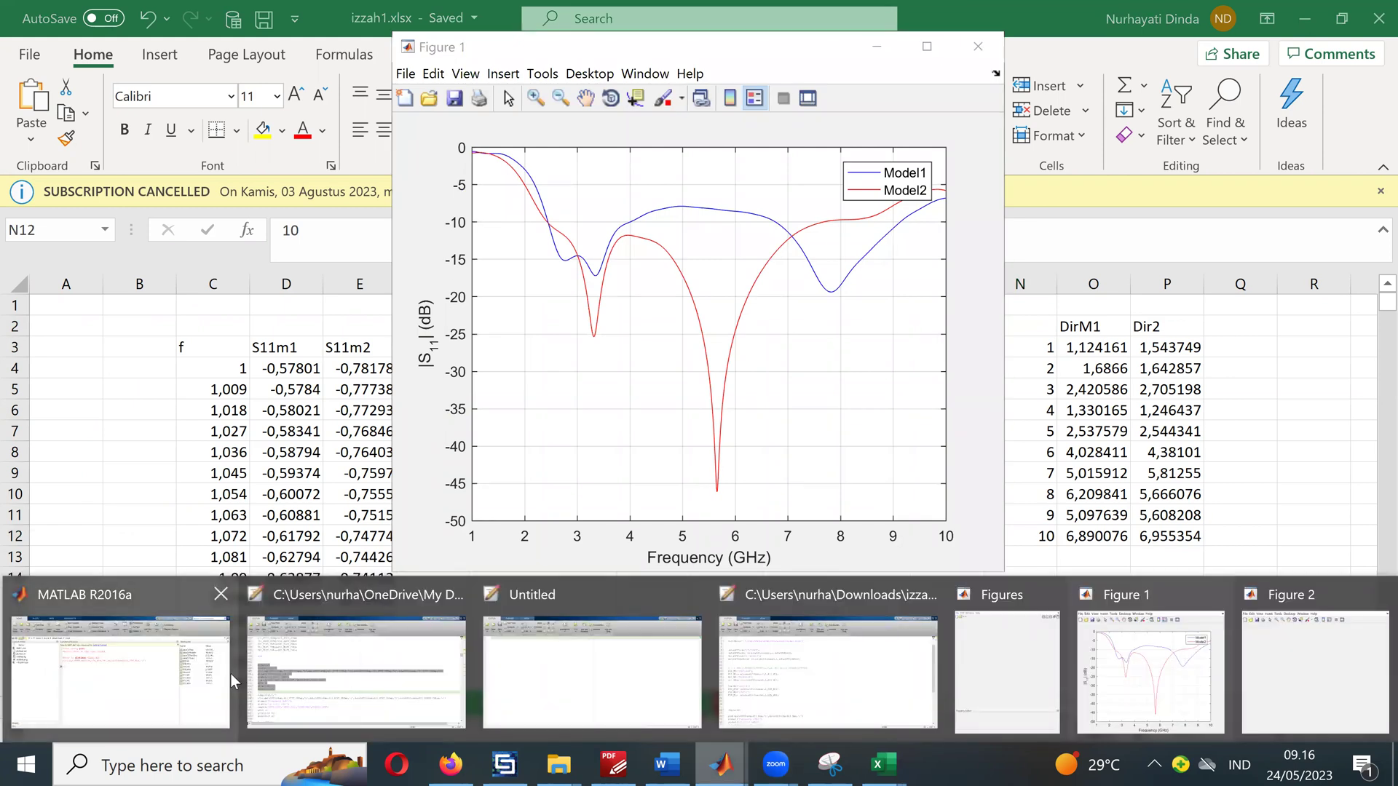
click(720, 626)
click(657, 579)
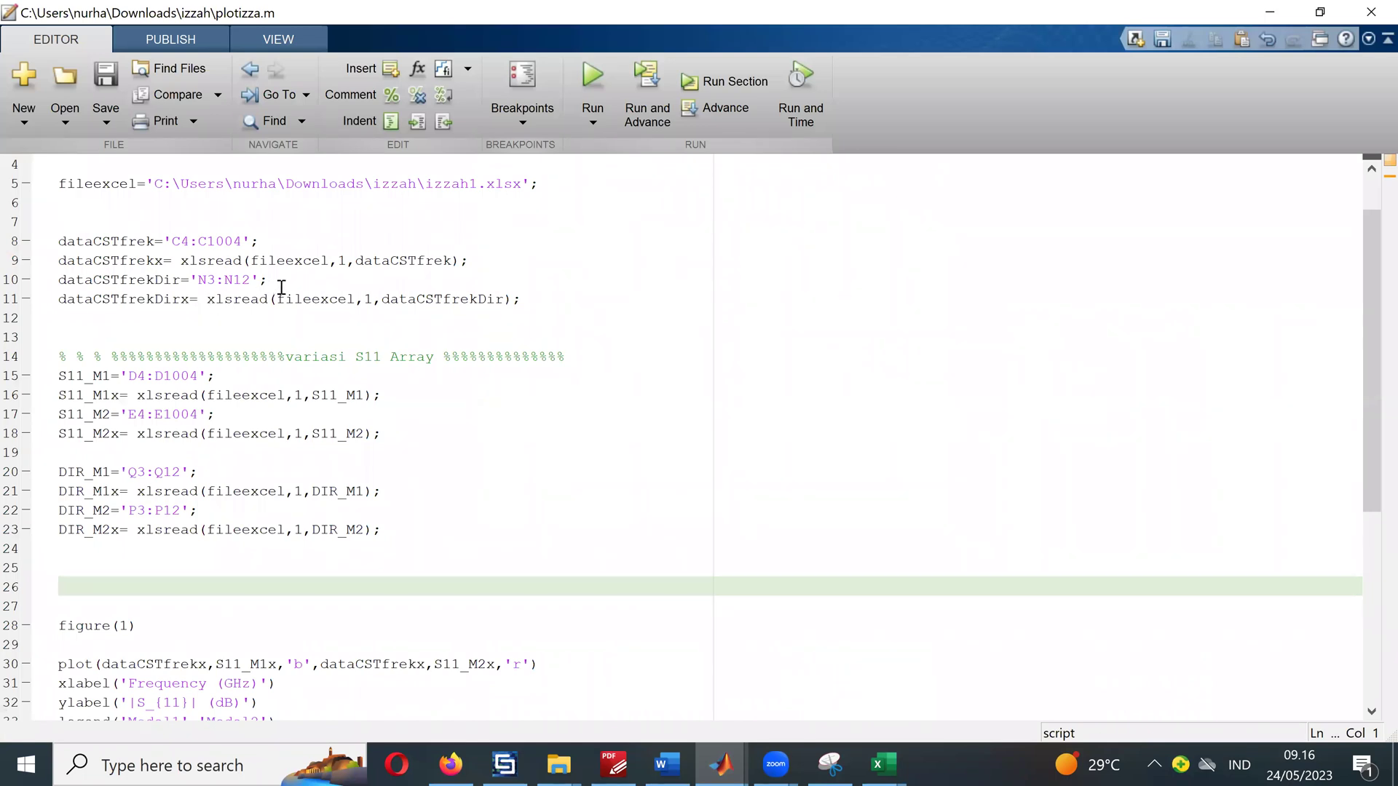
scroll(249, 379, down, 2)
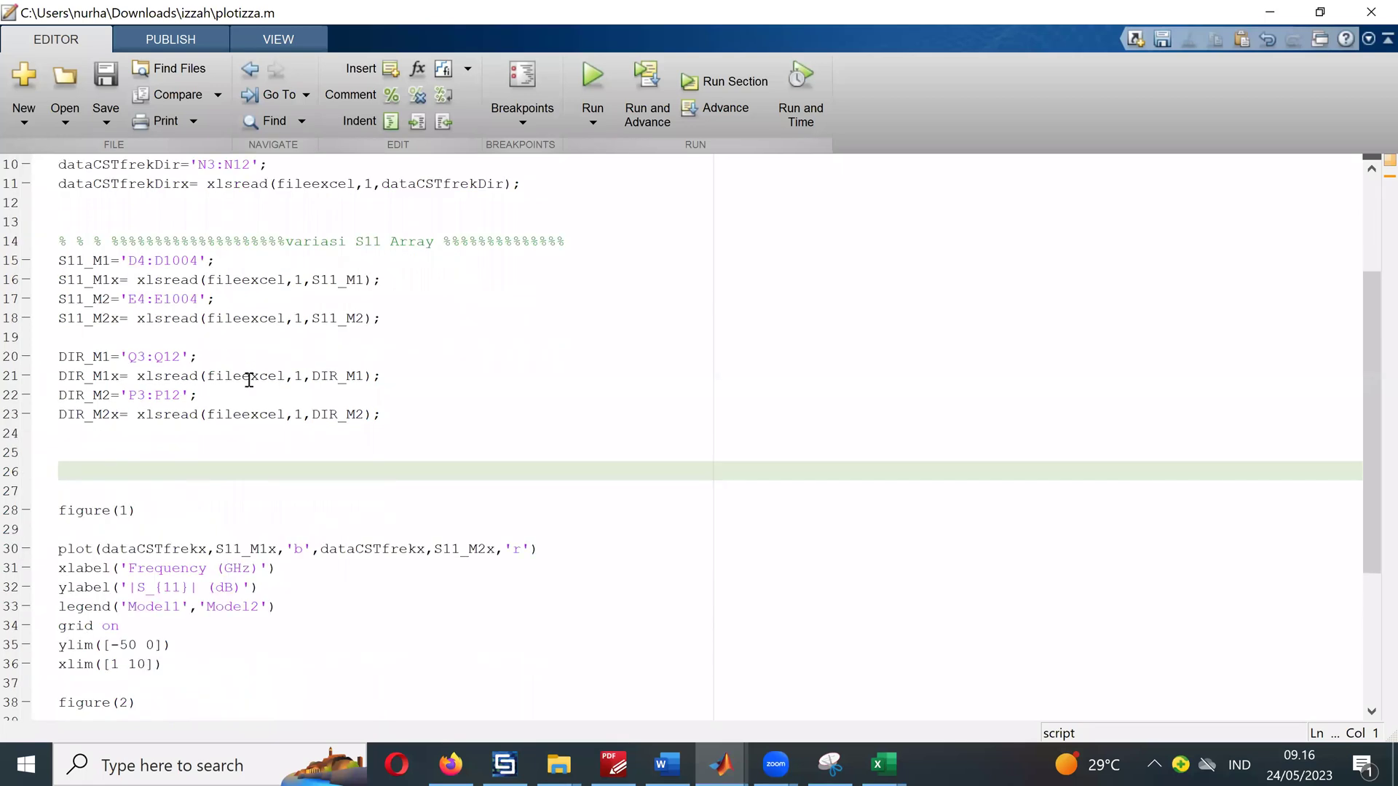
scroll(249, 380, down, 2)
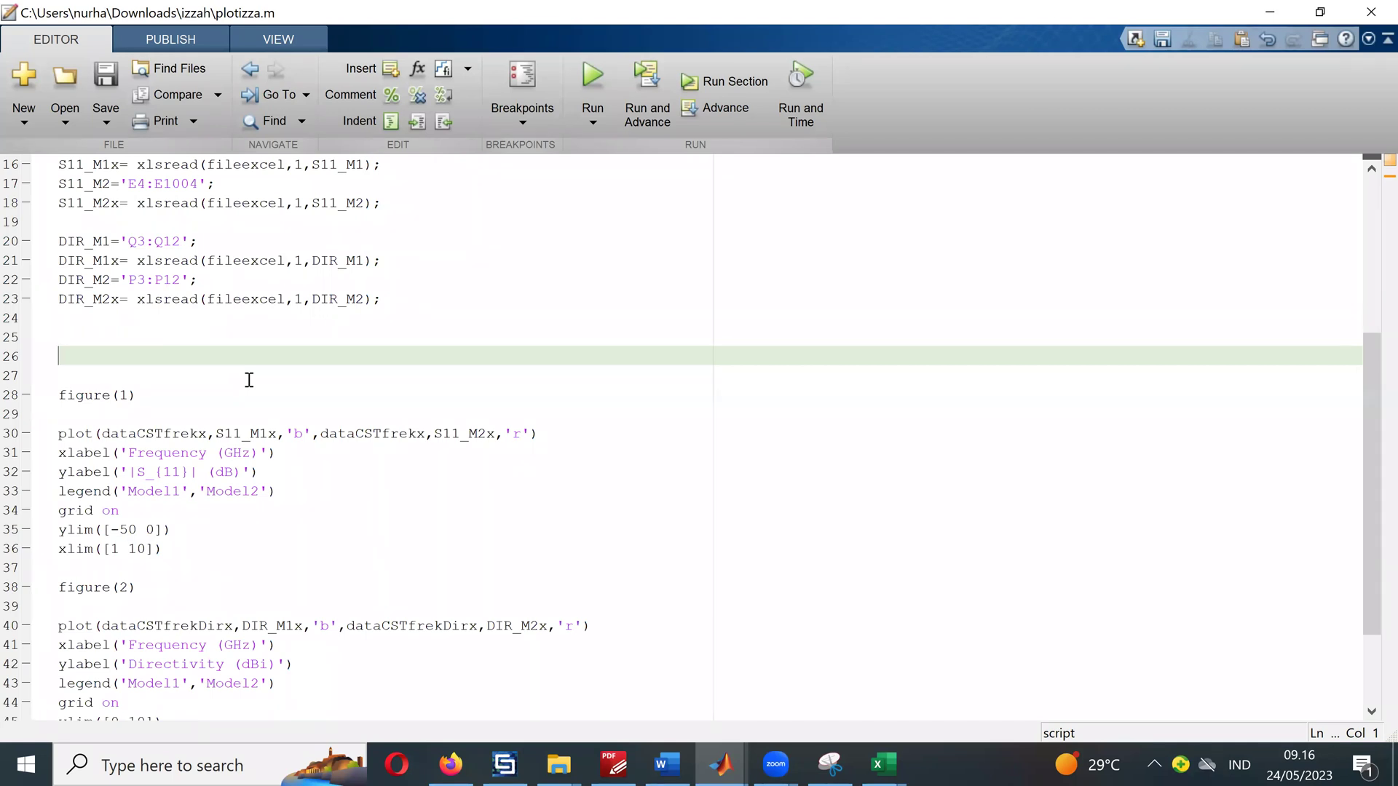
scroll(249, 379, up, 2)
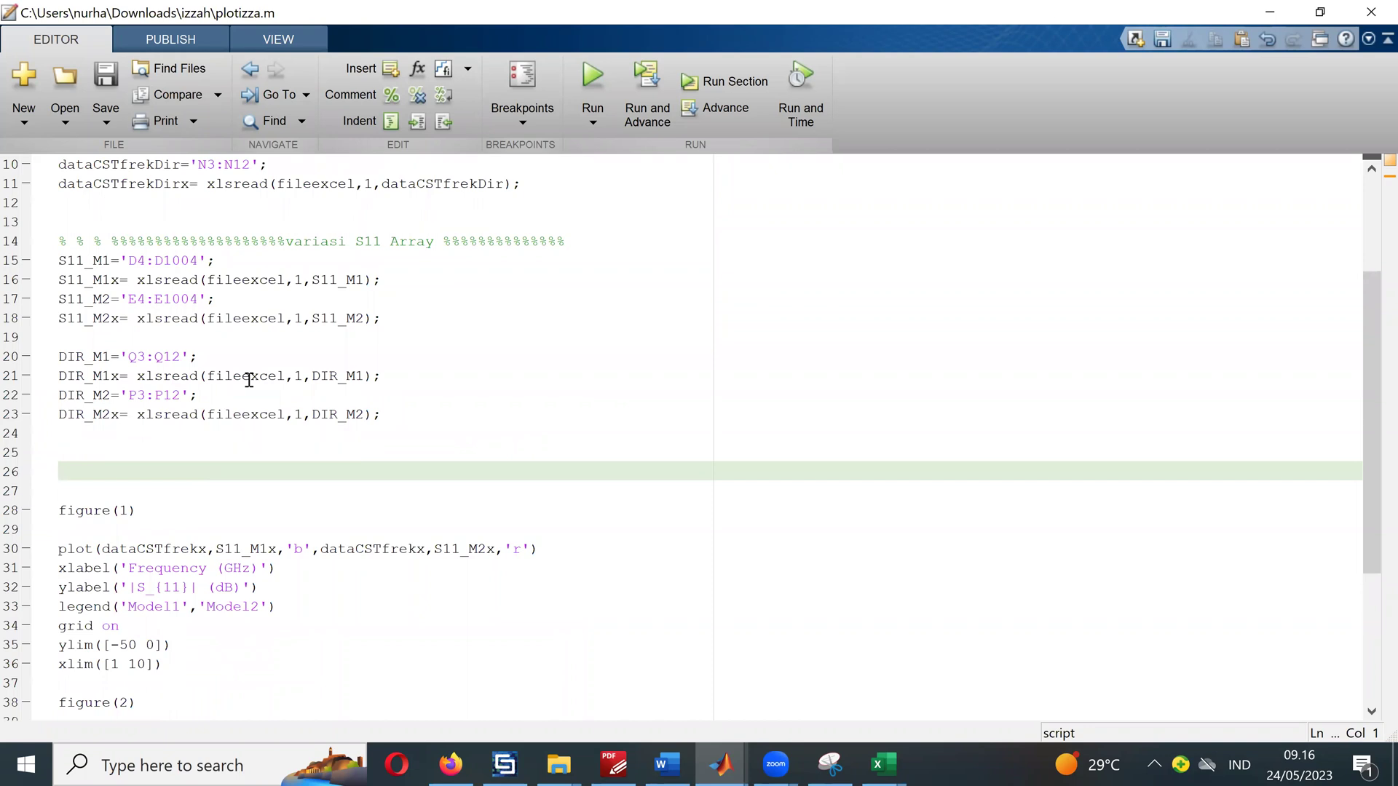
scroll(660, 155, down, 1)
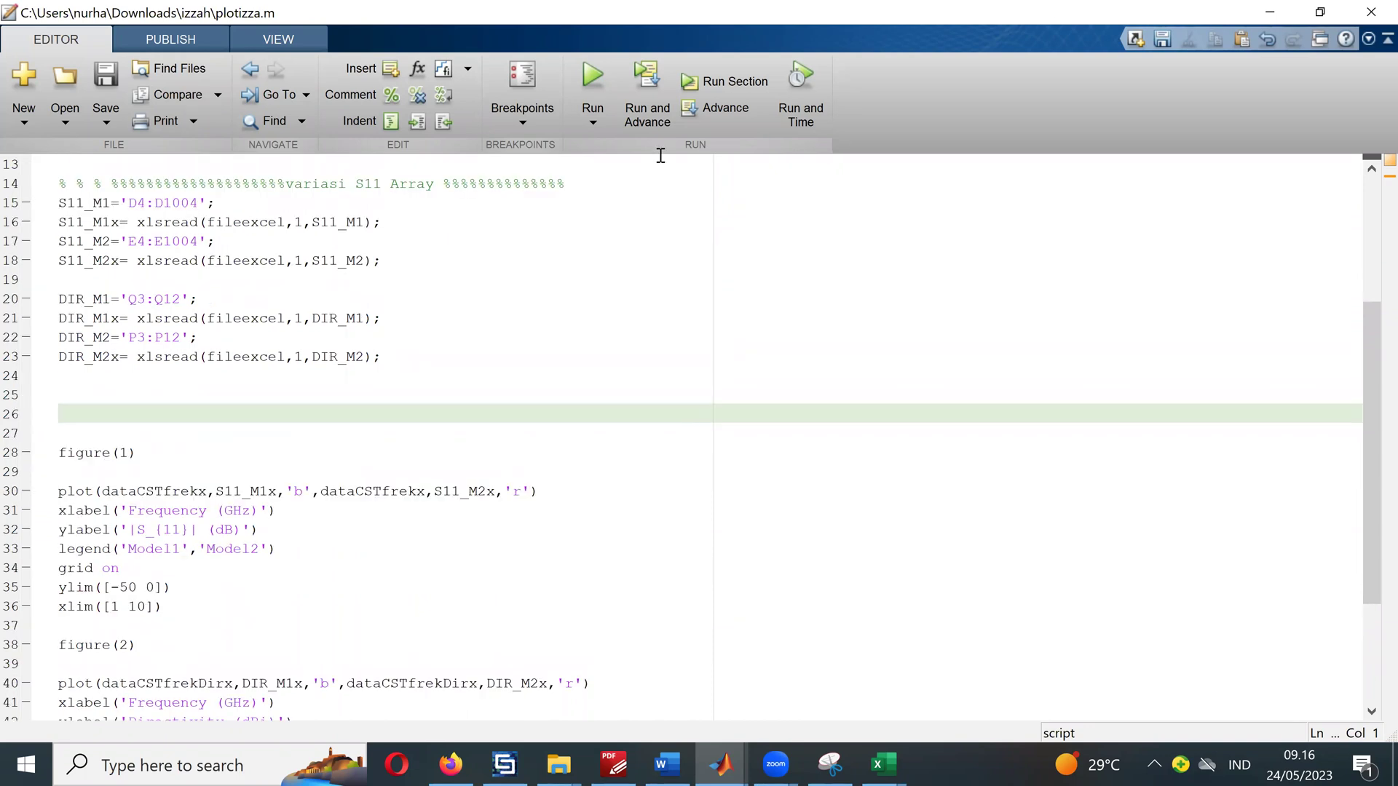
click(602, 73)
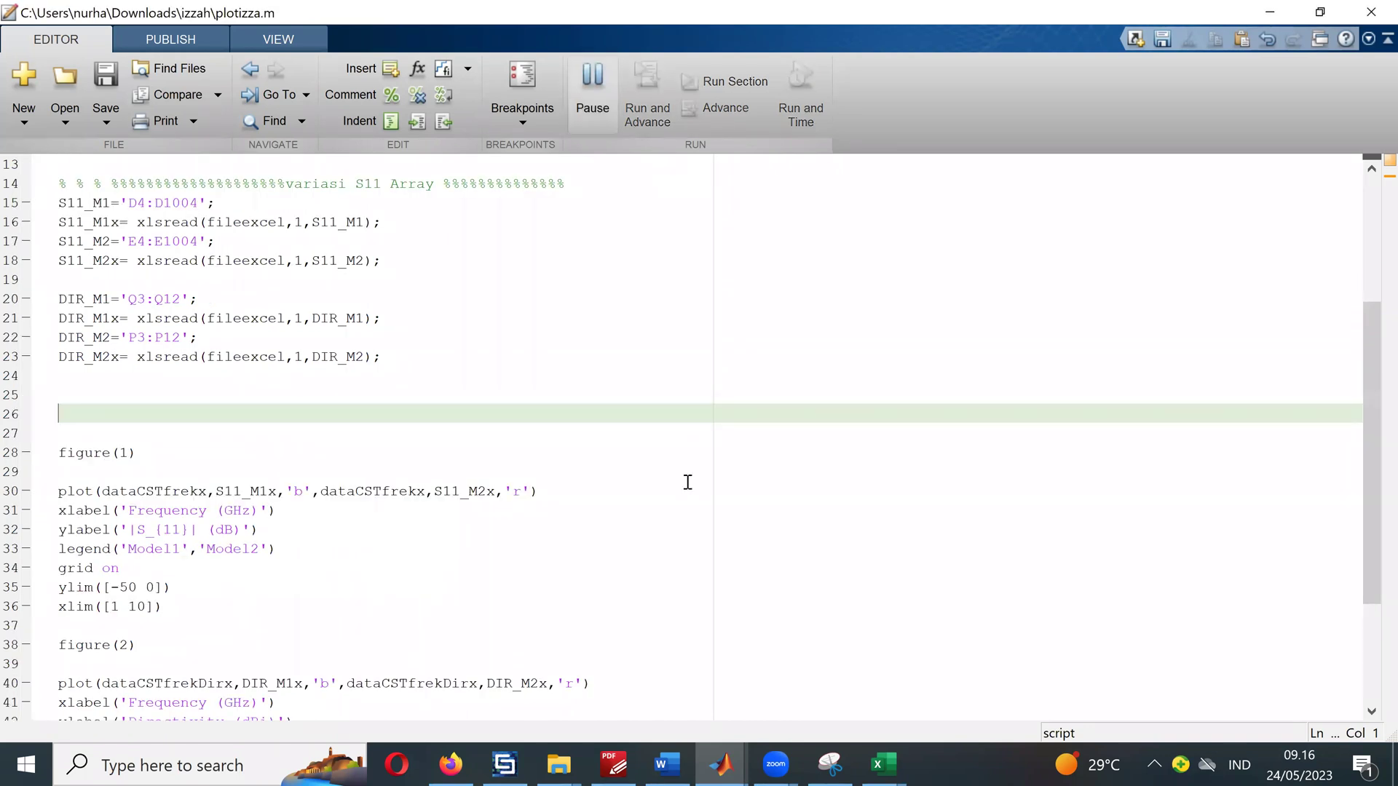
scroll(188, 258, up, 2)
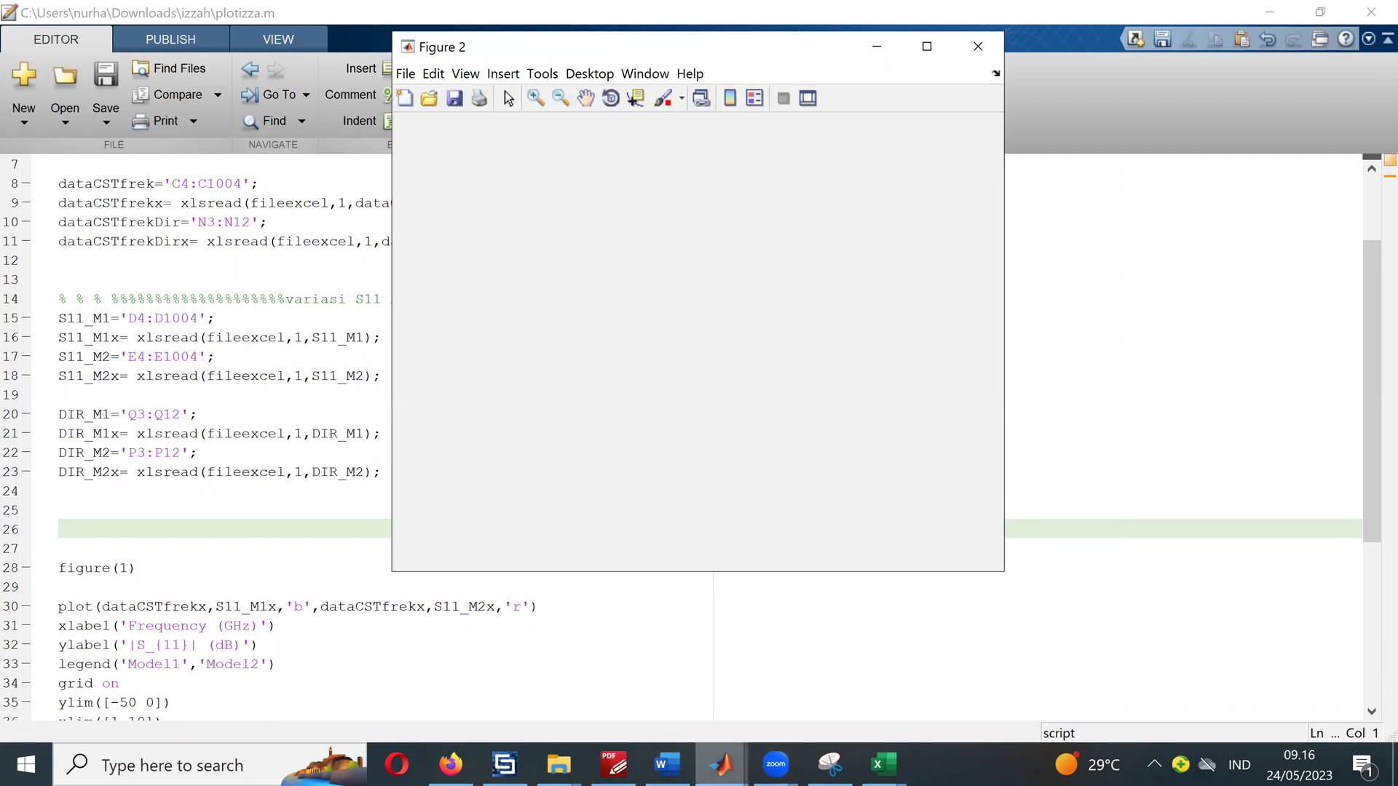
Step: Check the Command Window for the rerun's error and open the script line it points to
click(720, 765)
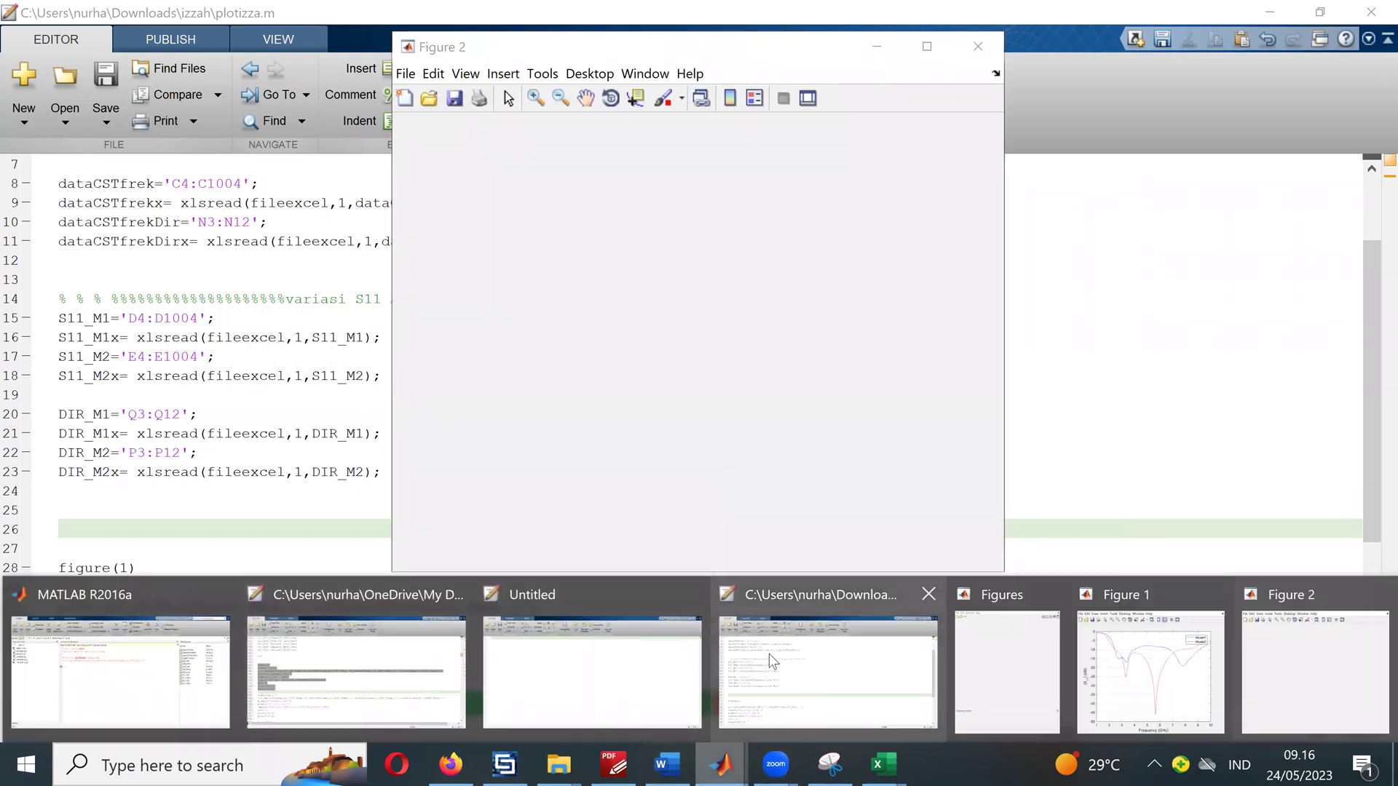
click(190, 618)
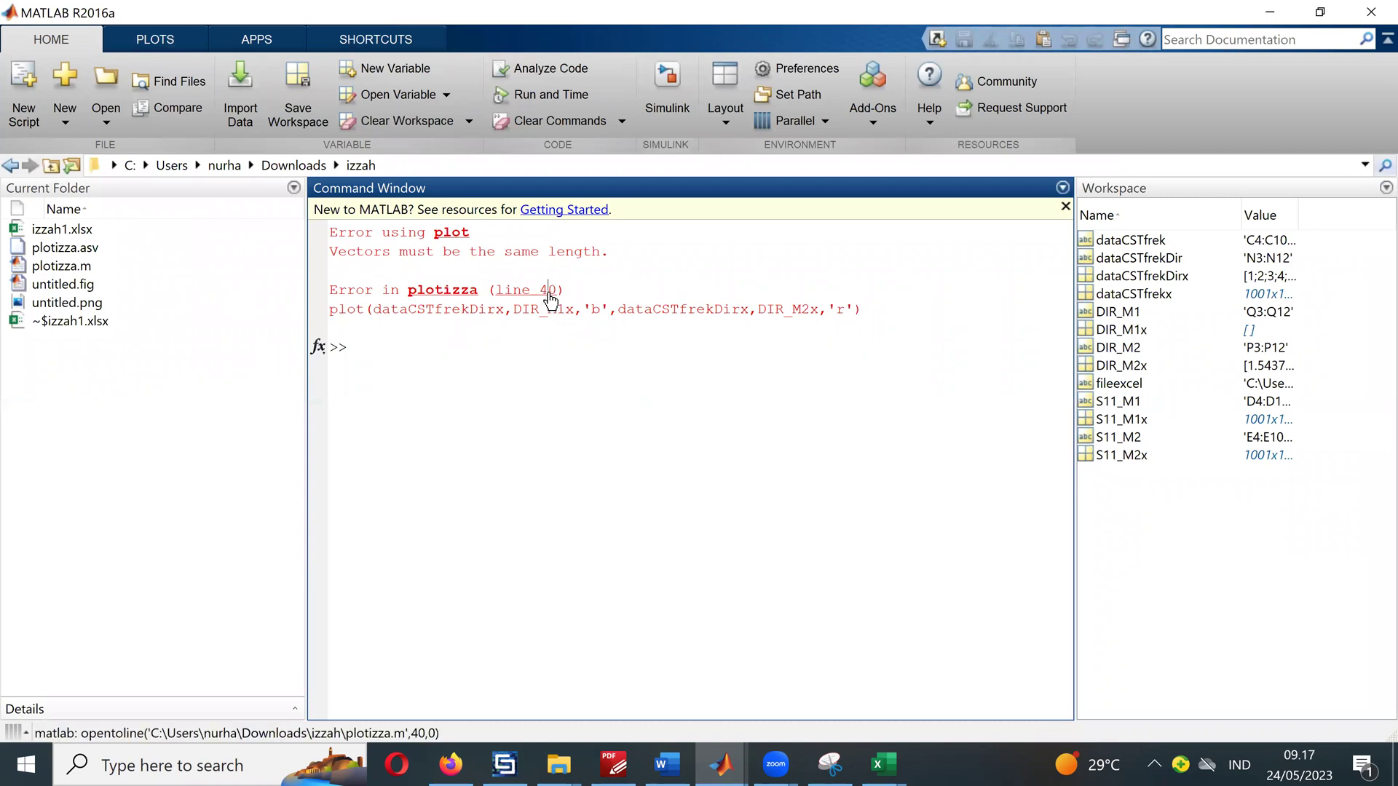
click(549, 298)
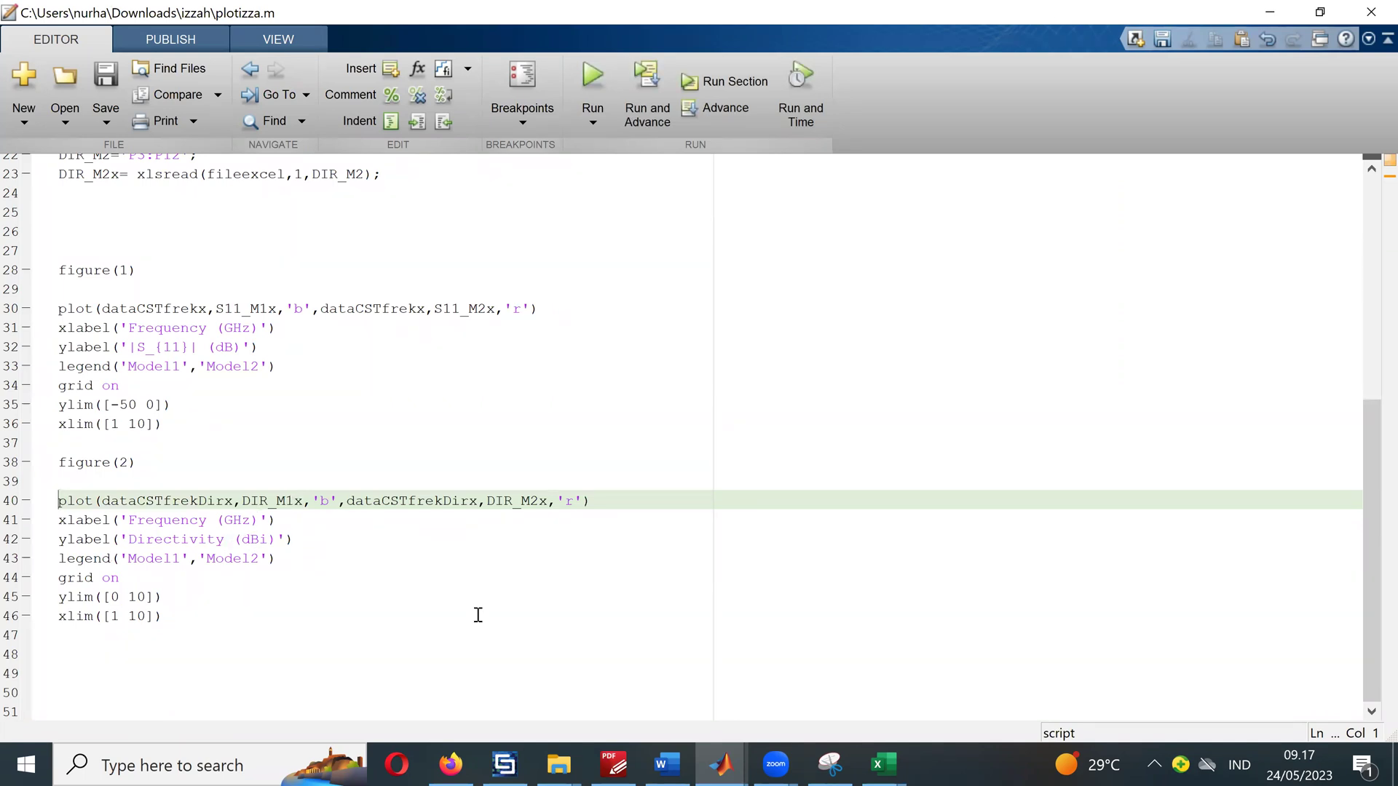
Step: Inspect the contents of dataCSTfrekDirx, DIR_M1x and DIR_M2x from the Workspace and return to the plotizza.m script
mouse_move(720, 765)
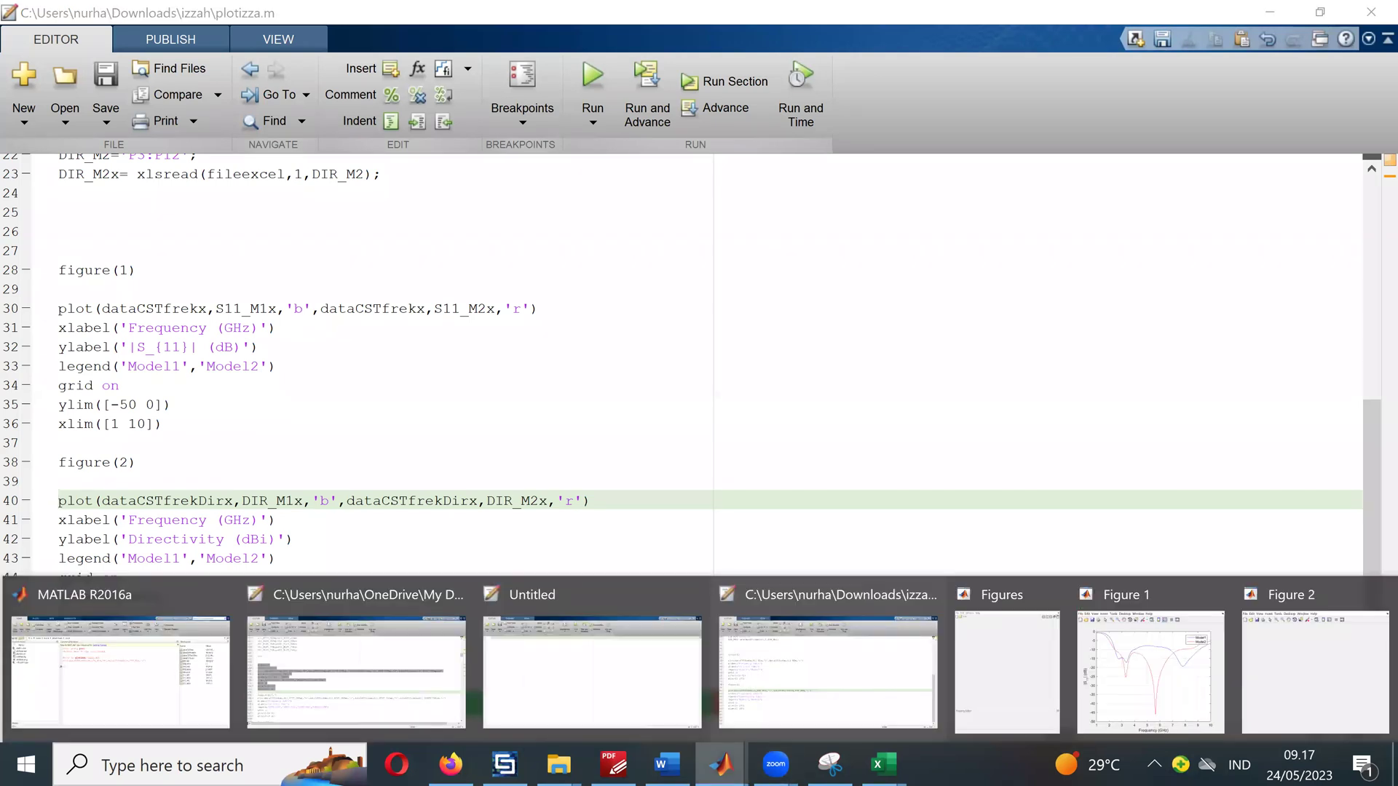
click(175, 666)
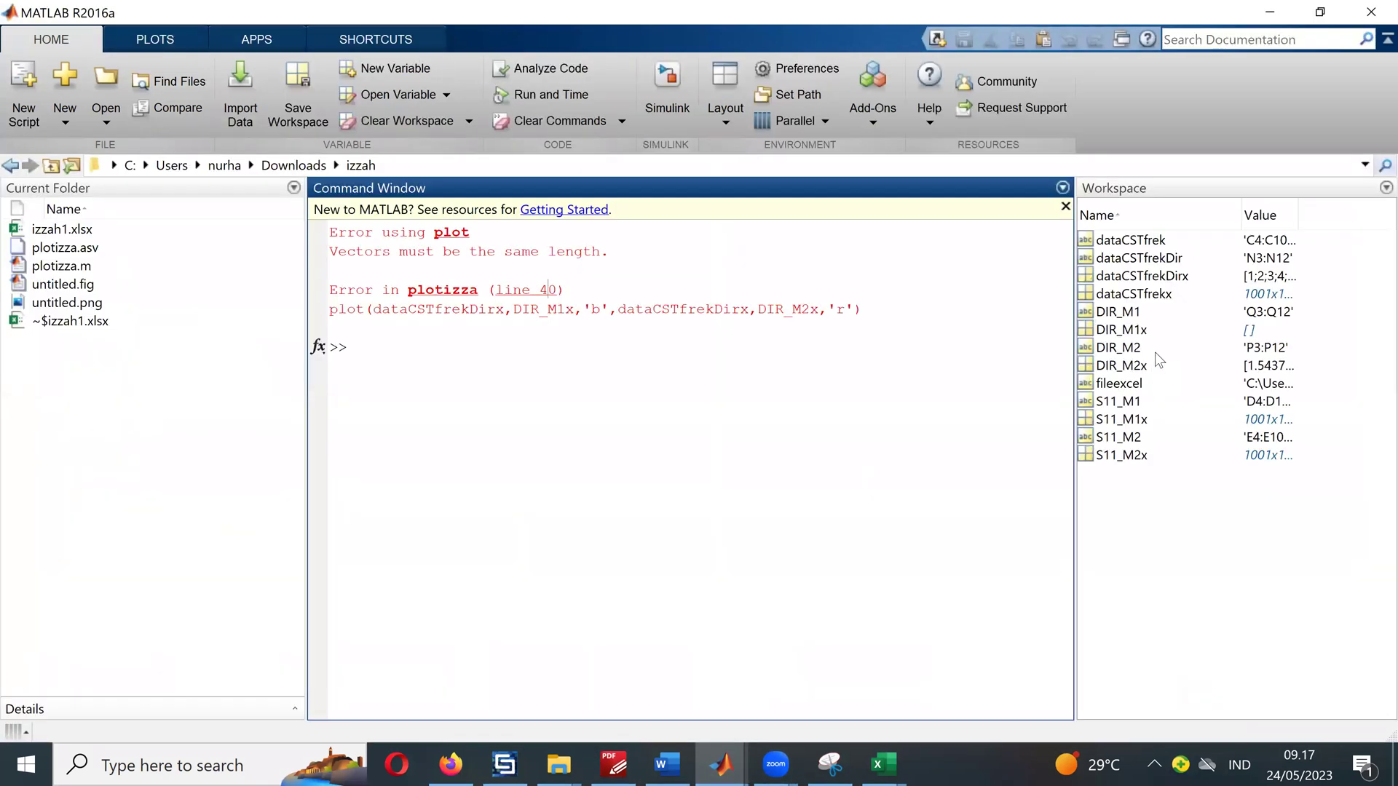
click(1179, 276)
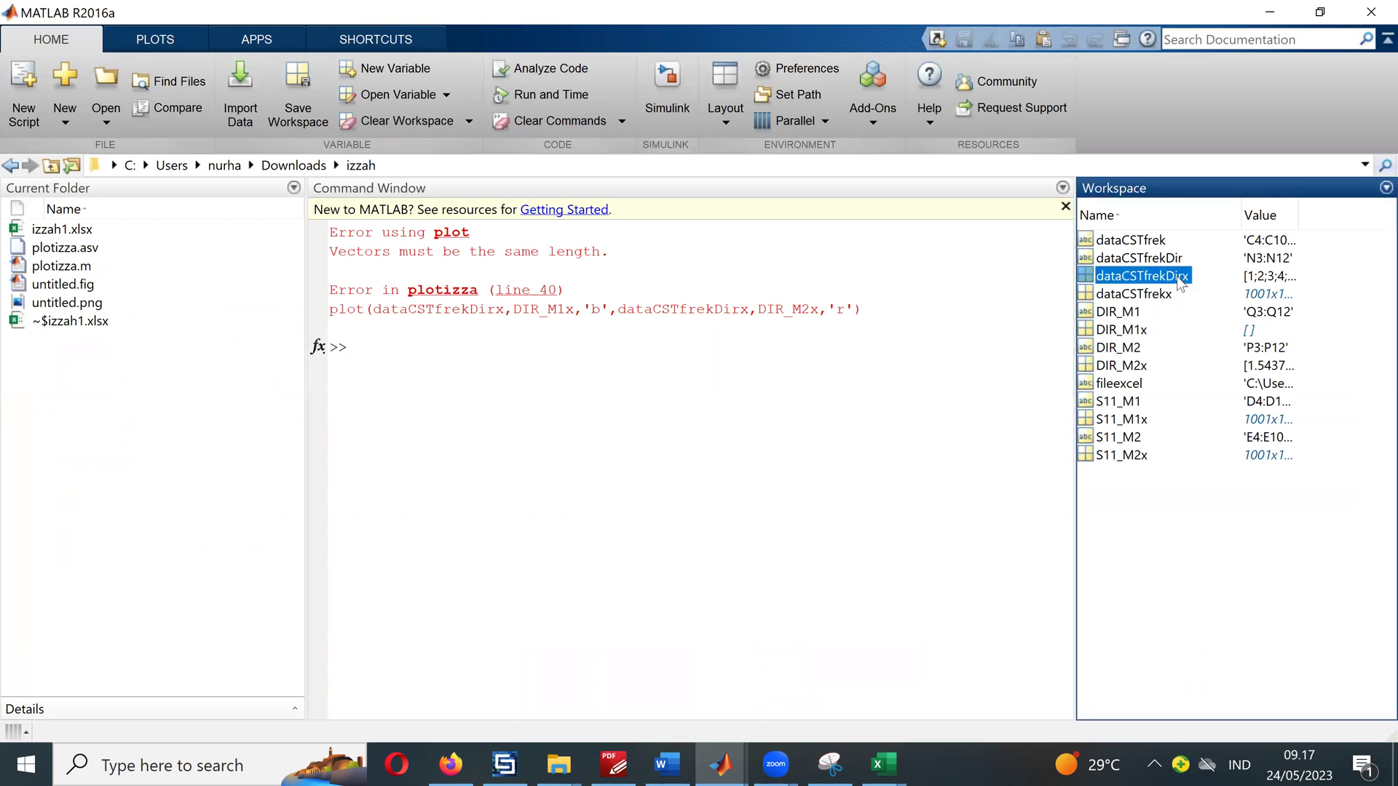
double_click(1179, 277)
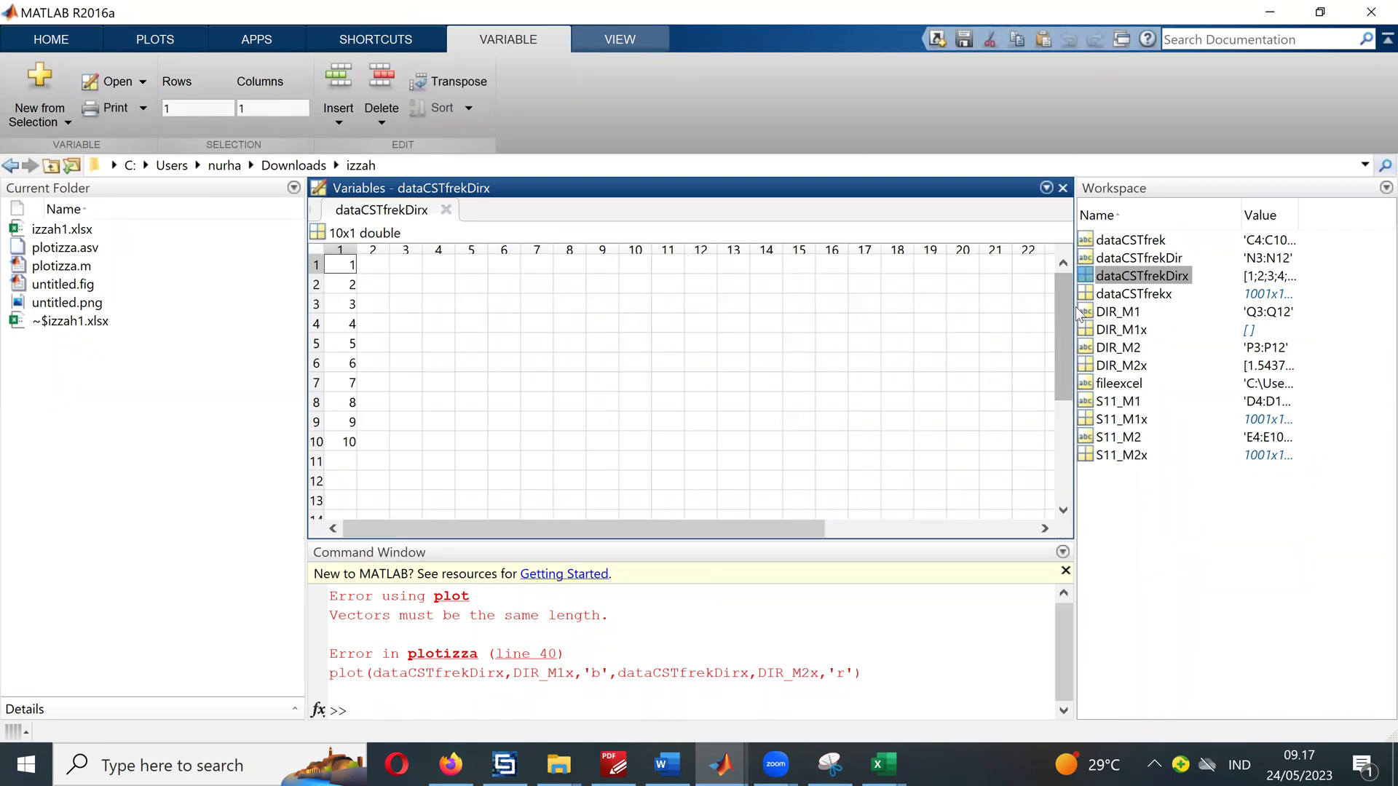
click(1122, 332)
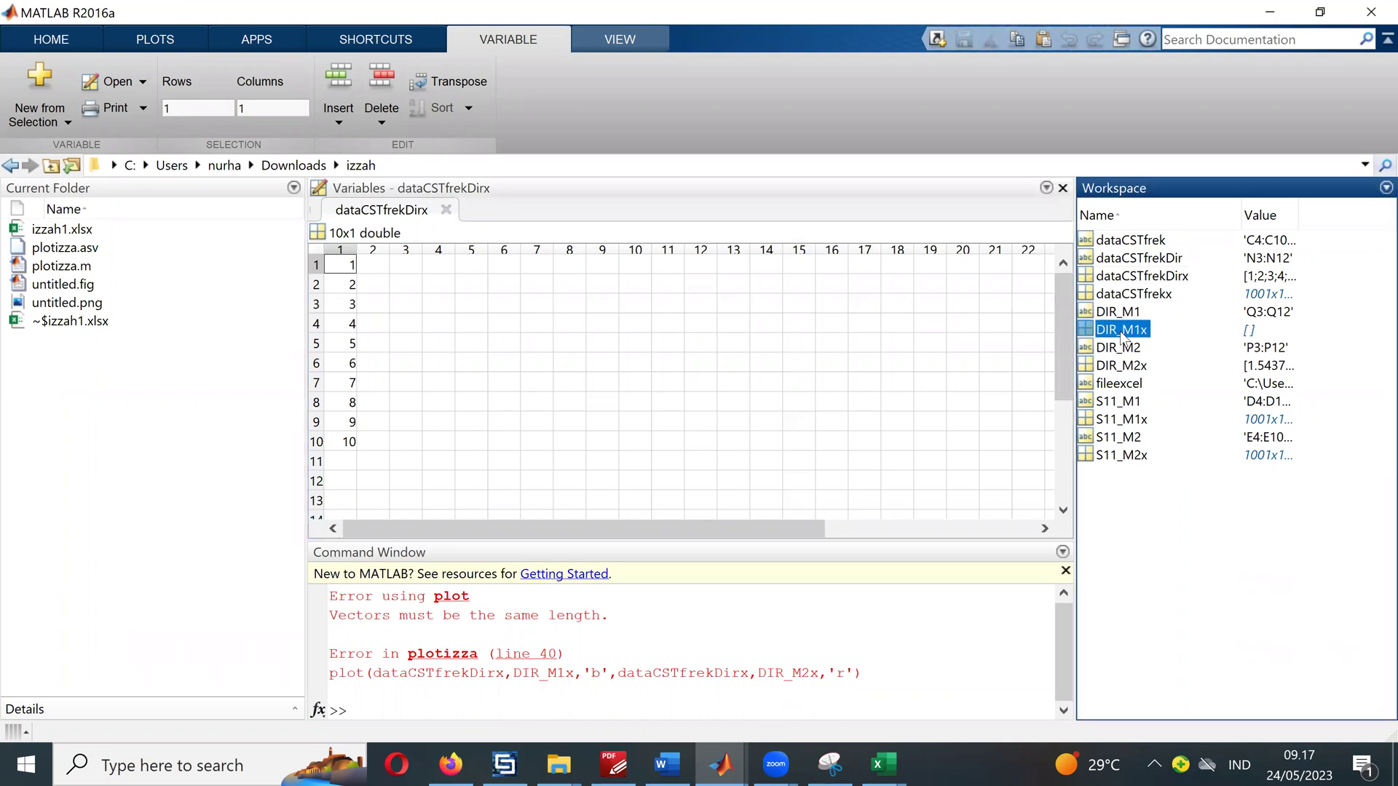
double_click(1121, 332)
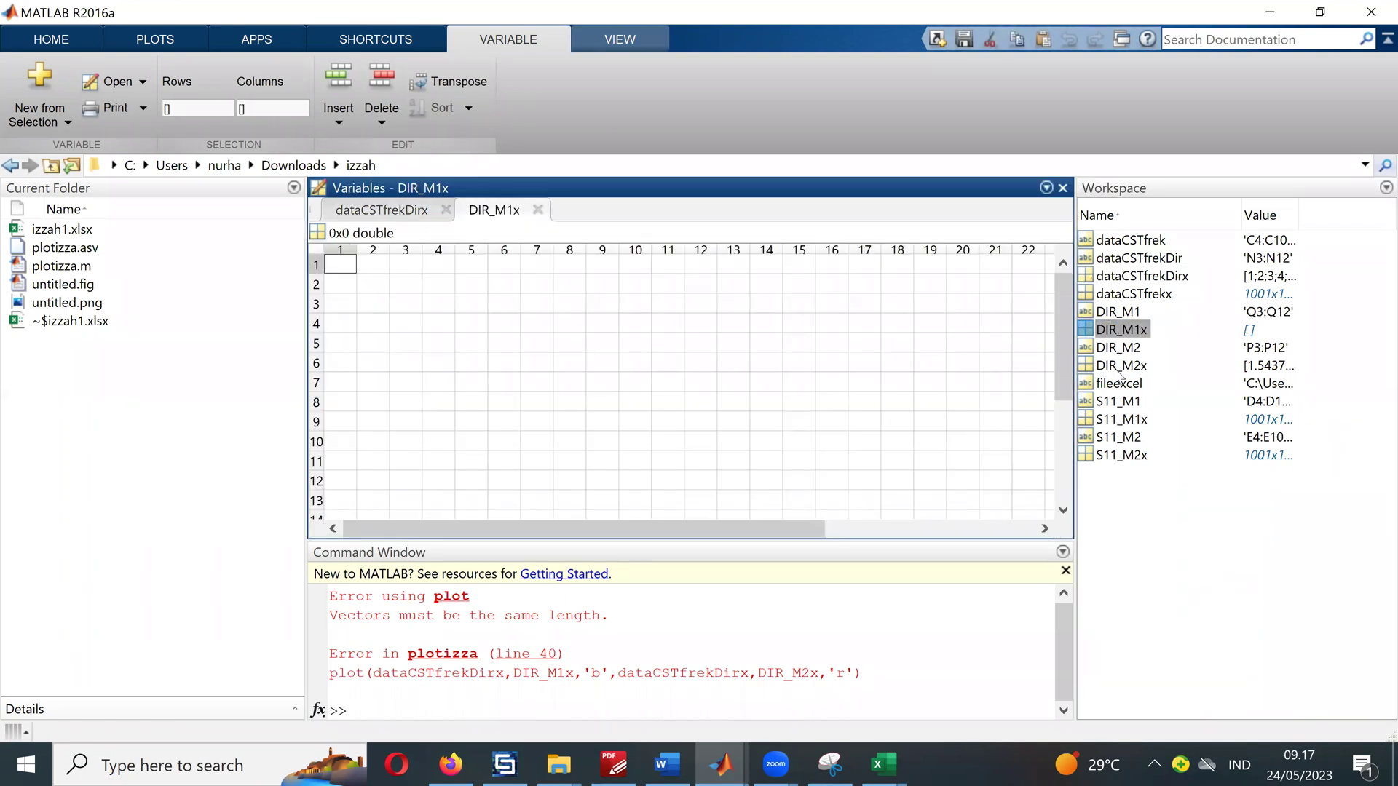
double_click(1121, 366)
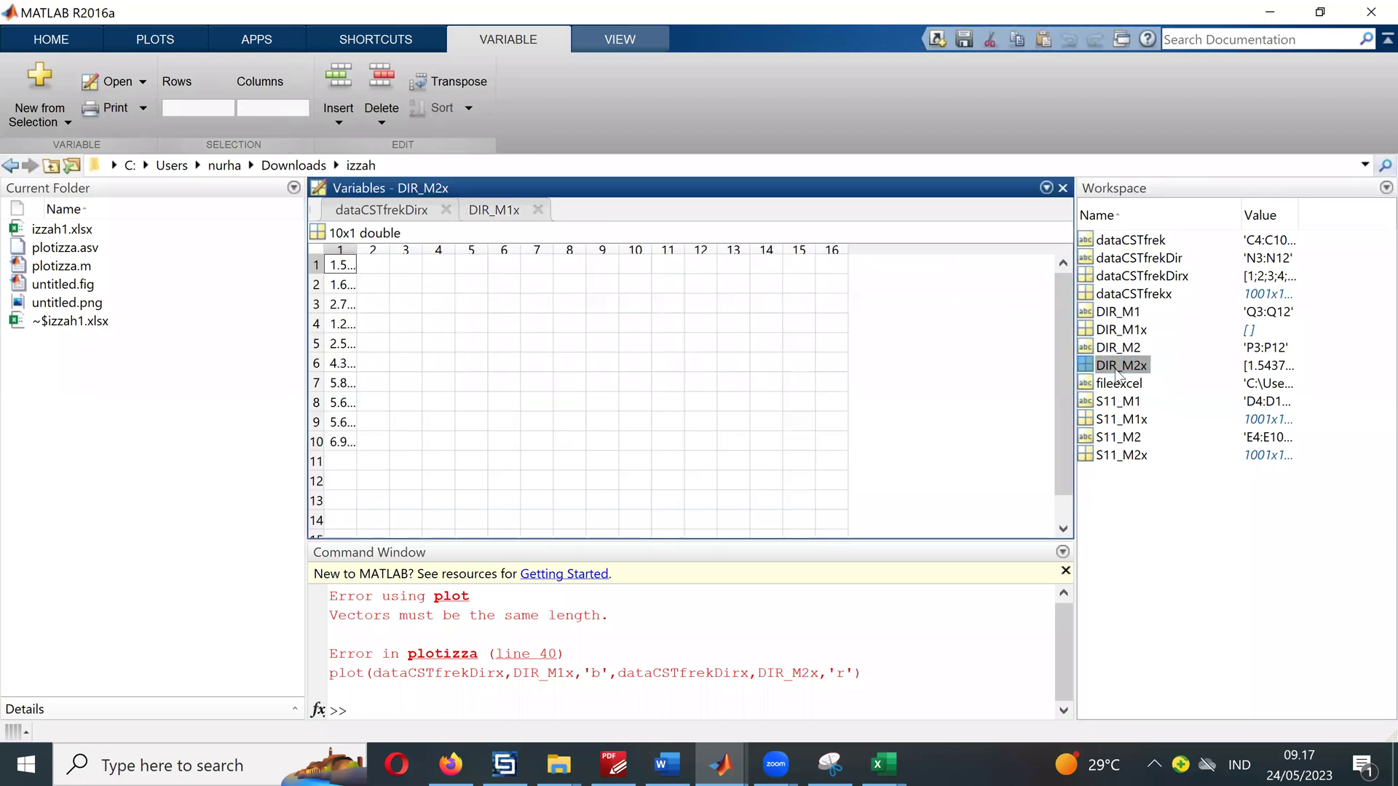
double_click(1129, 332)
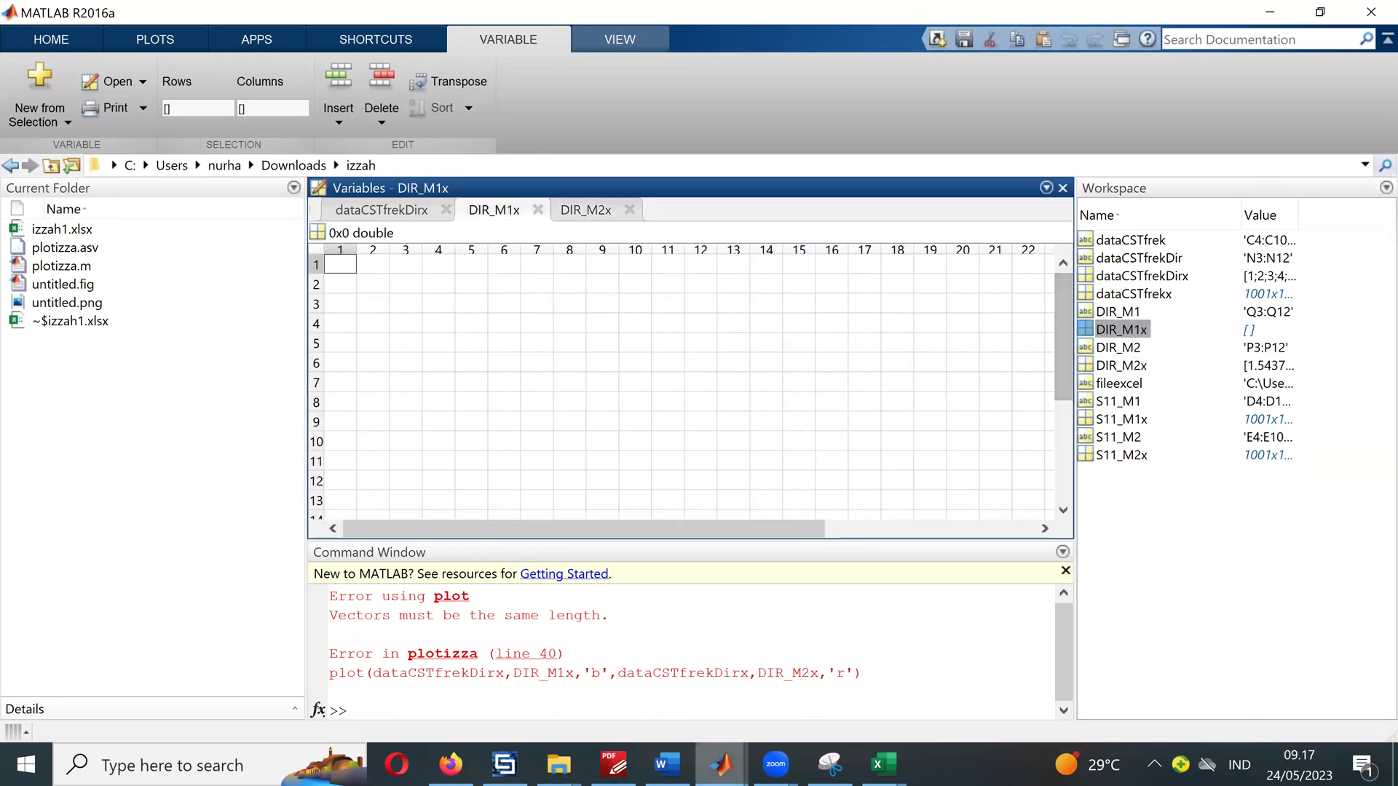
mouse_move(883, 764)
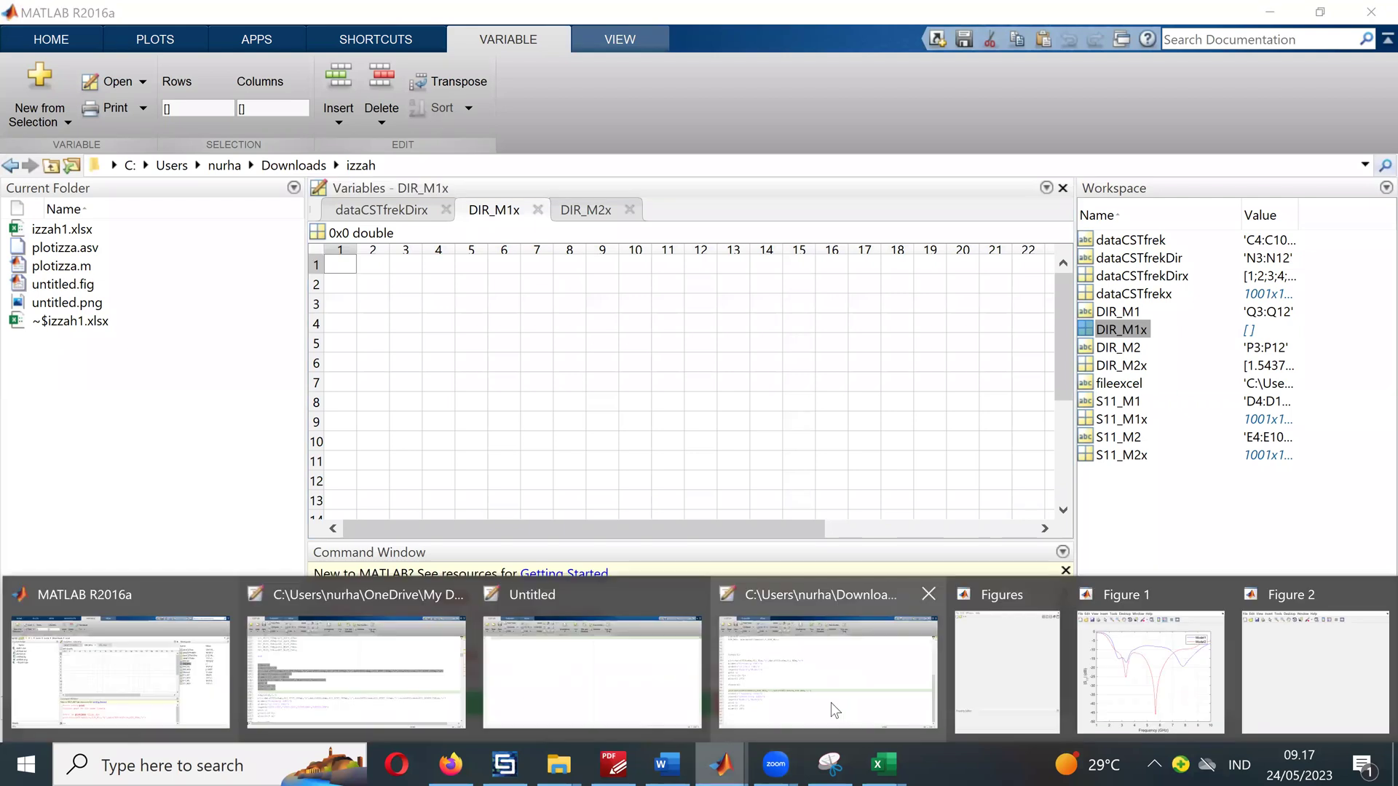
click(832, 702)
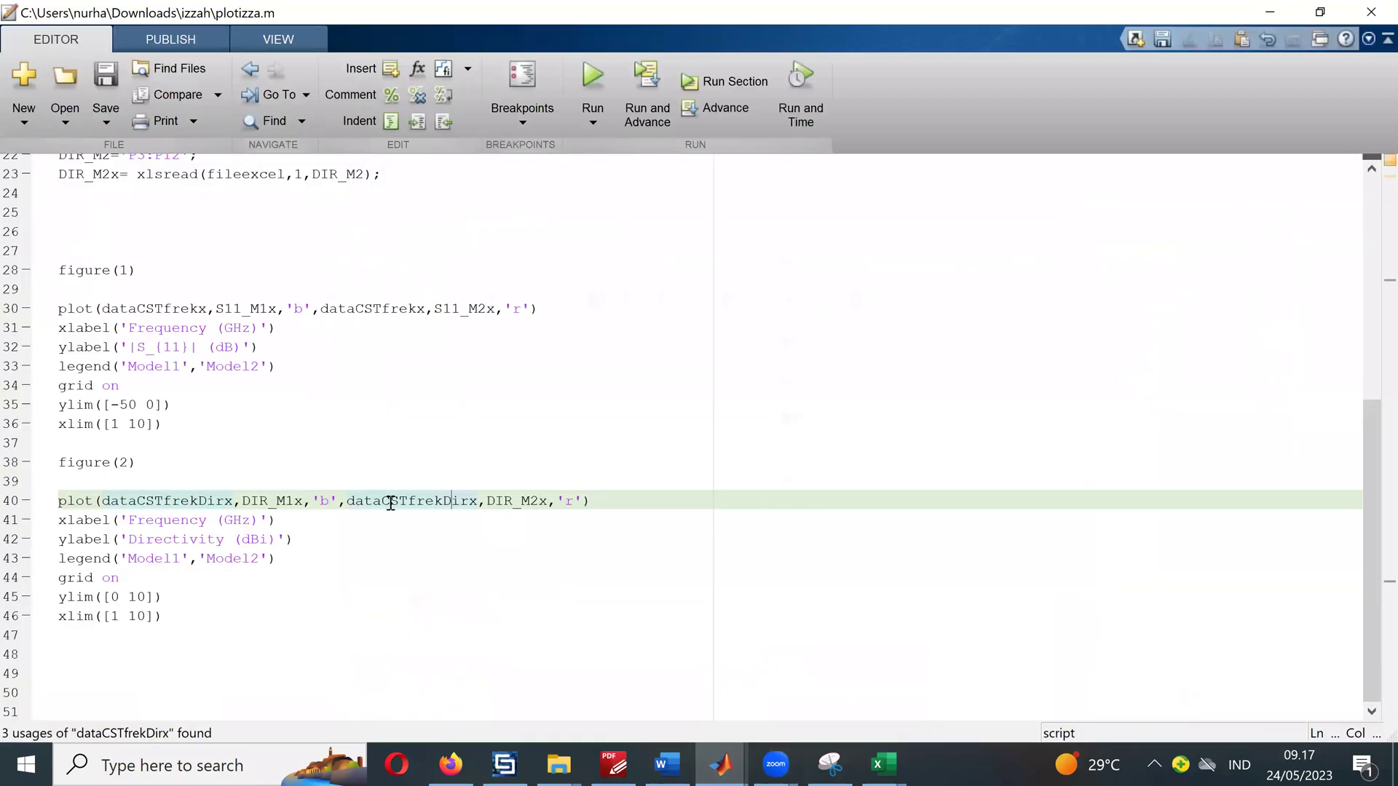
Step: Compare the directivity ranges in plotizza.m with the DirM1 column in izzah1.xlsx in Excel, and return to the script in MATLAB
scroll(266, 429, up, 1)
click(267, 431)
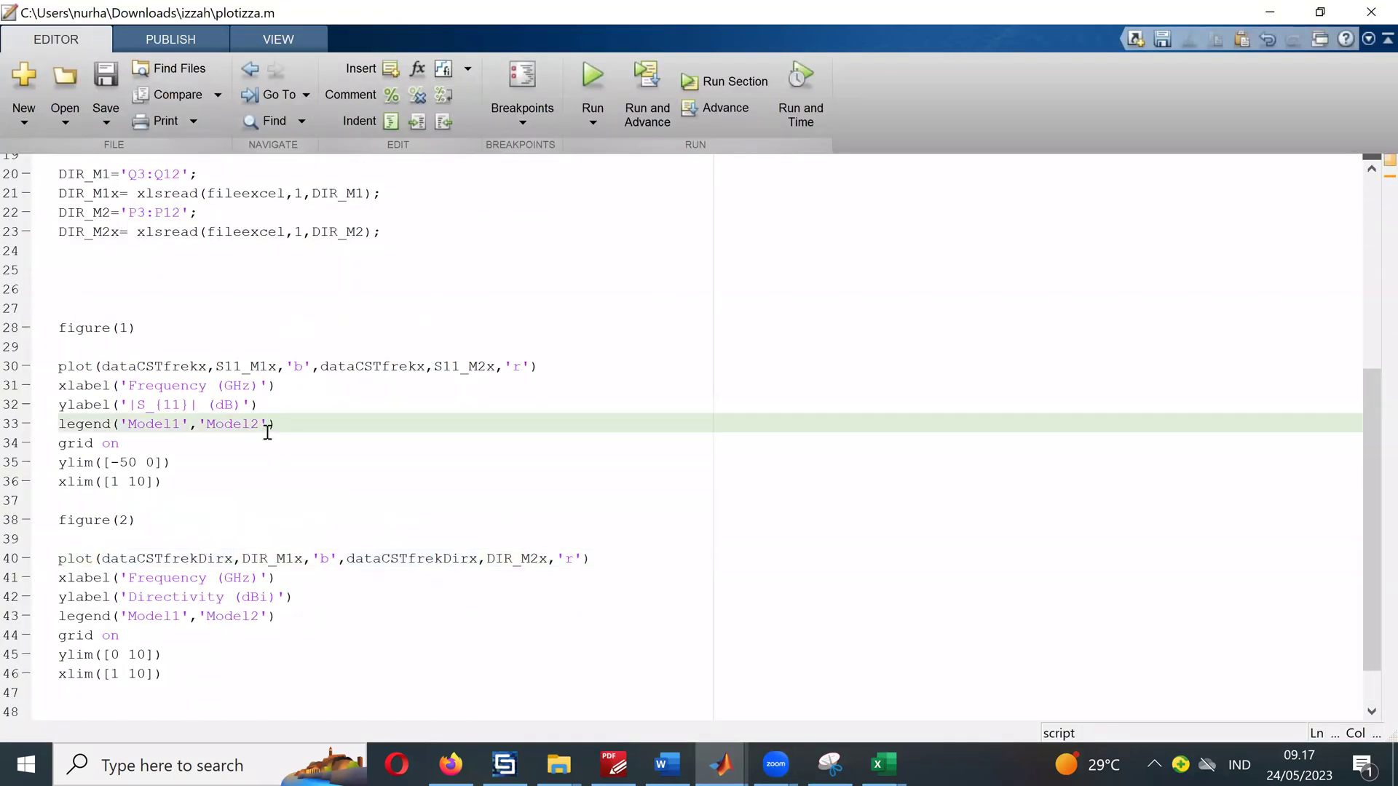
scroll(267, 431, up, 1)
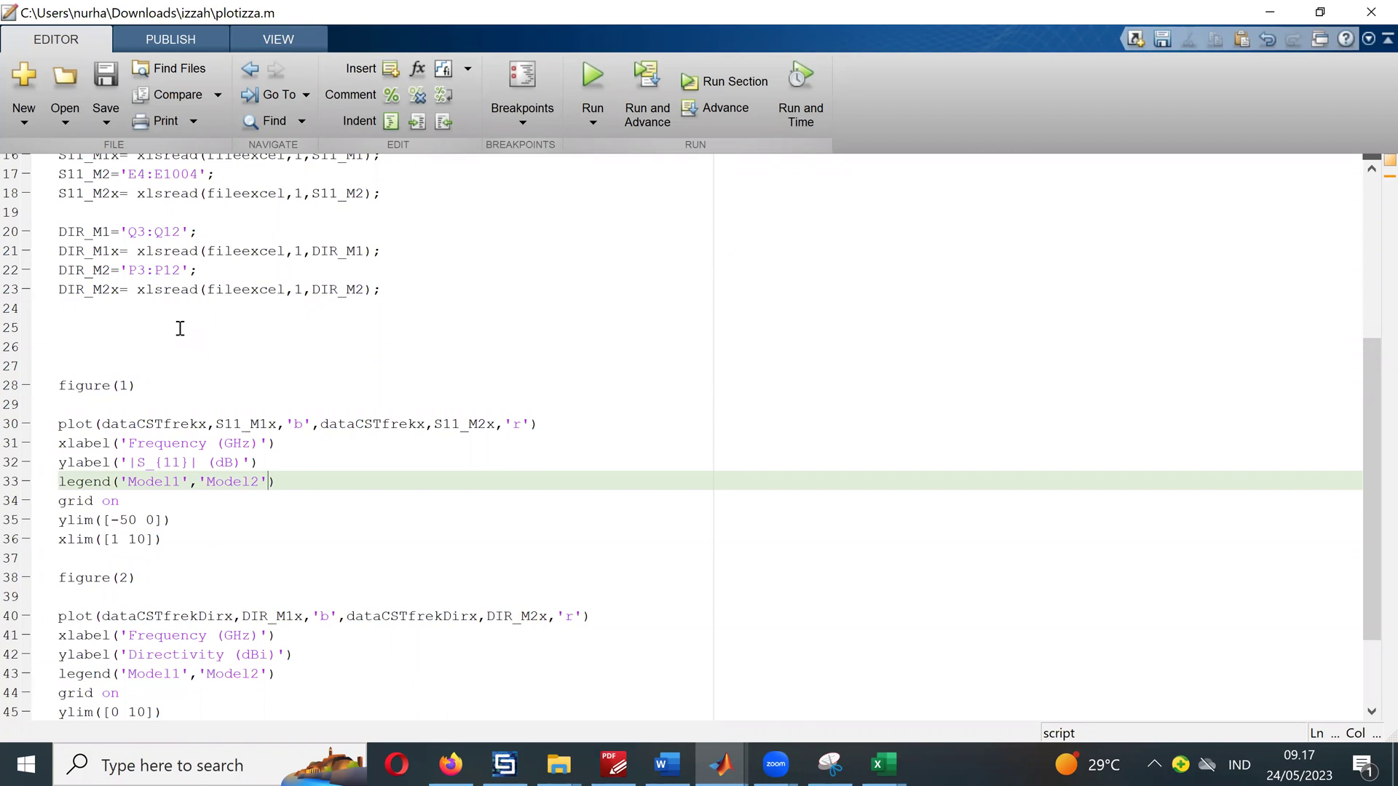
scroll(180, 329, up, 2)
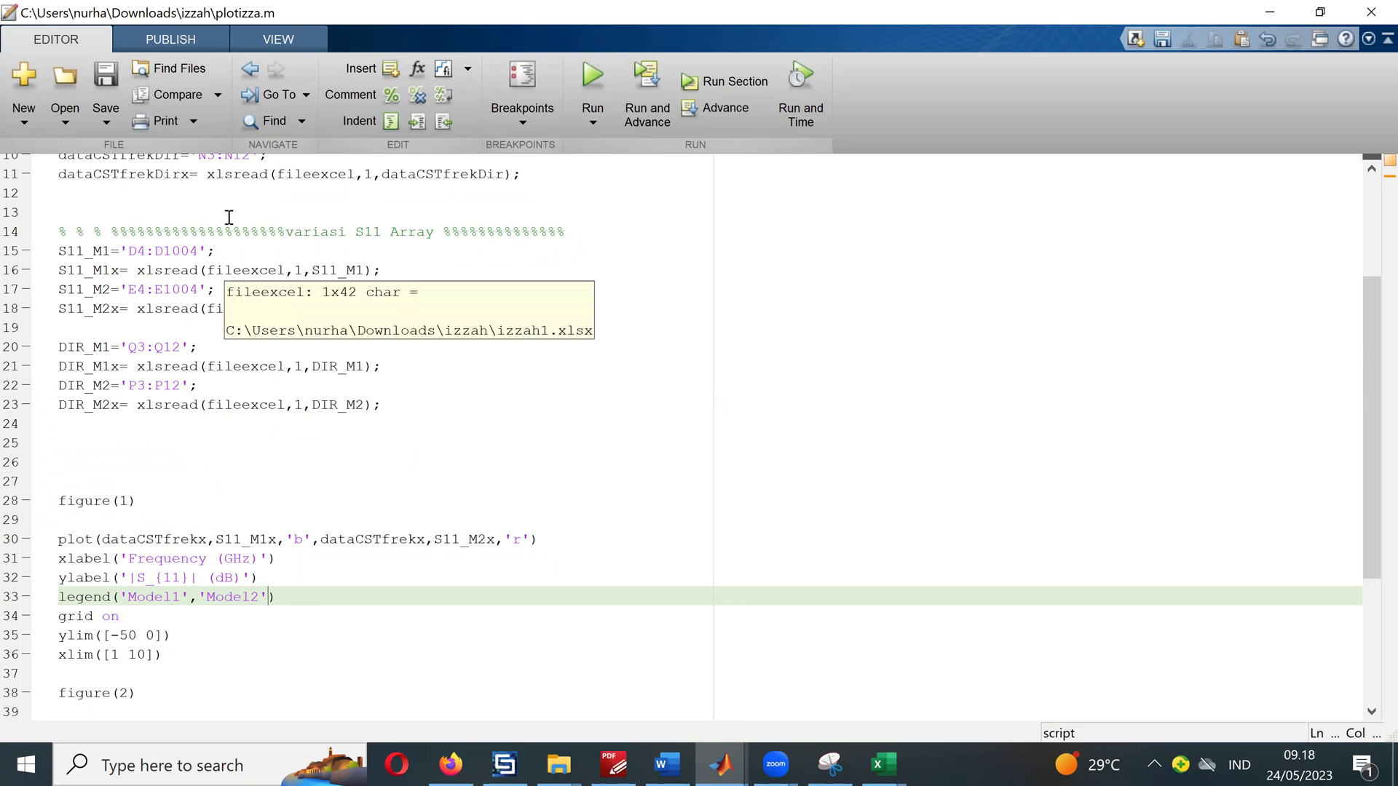
click(883, 764)
click(1122, 703)
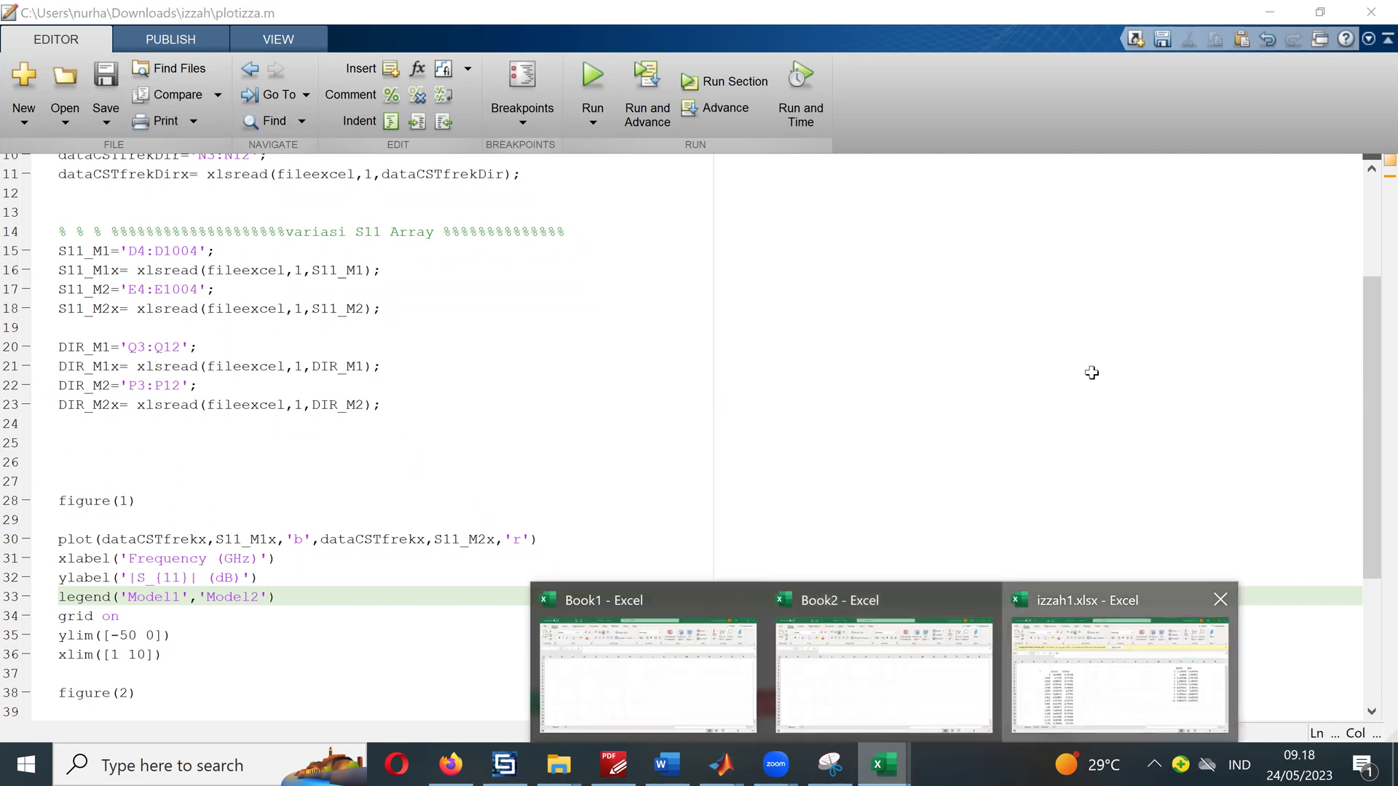
click(1078, 536)
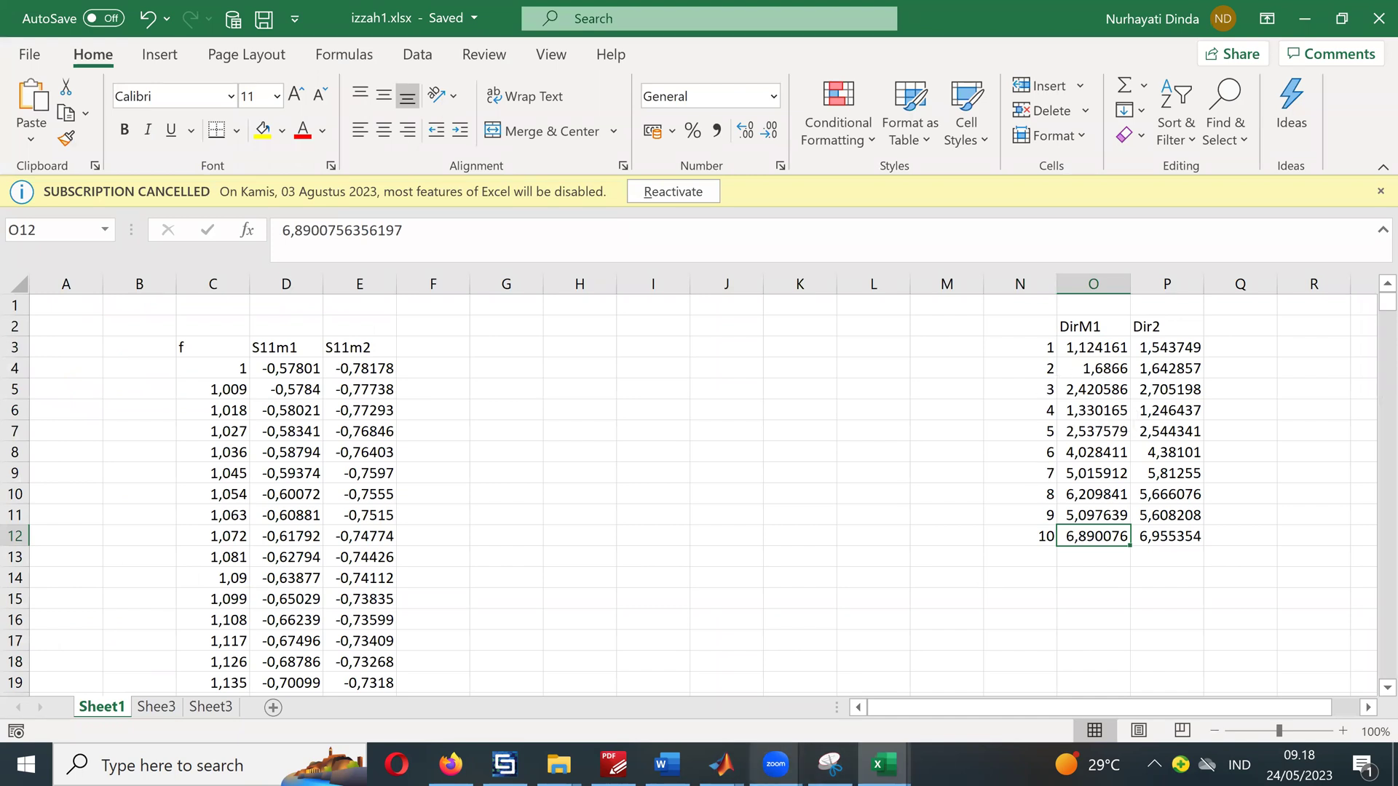
mouse_move(721, 764)
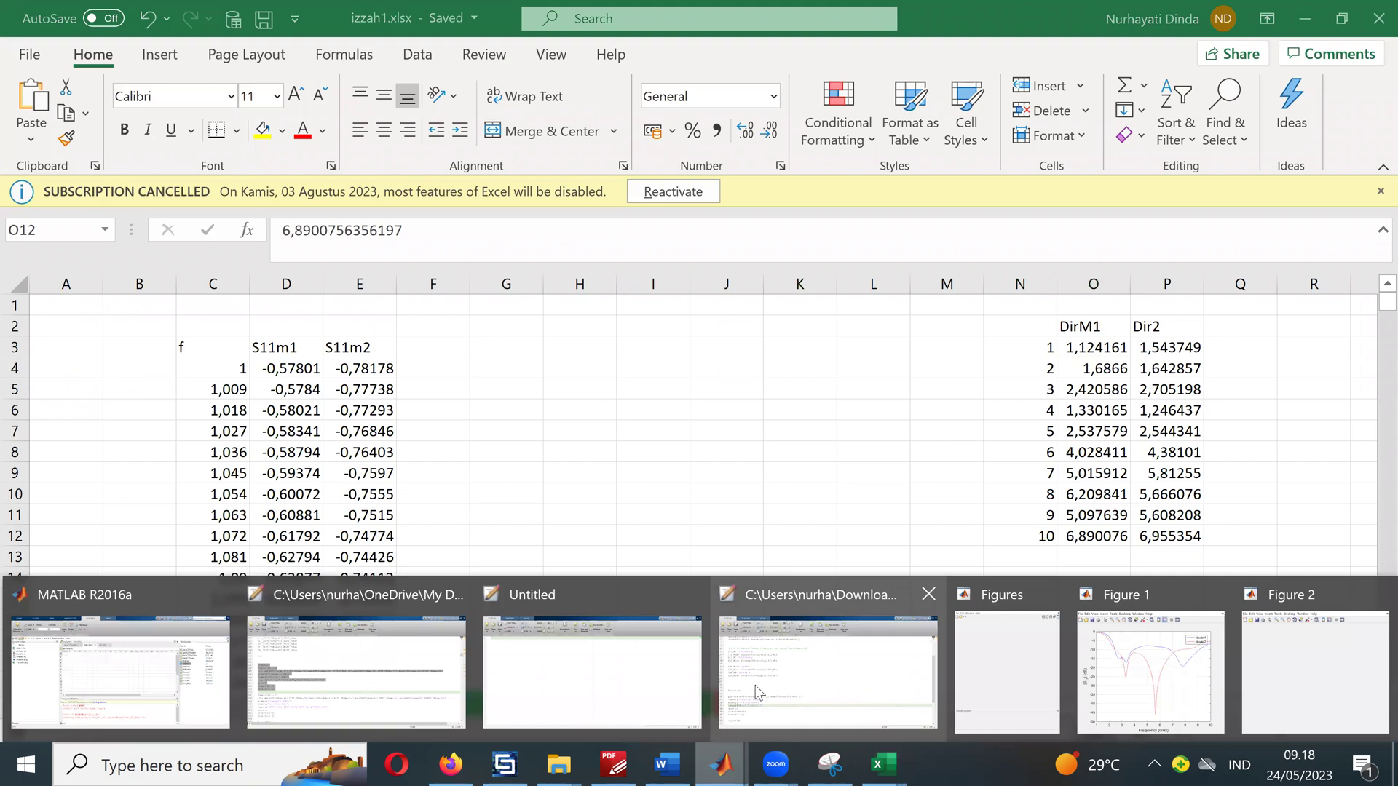
click(800, 681)
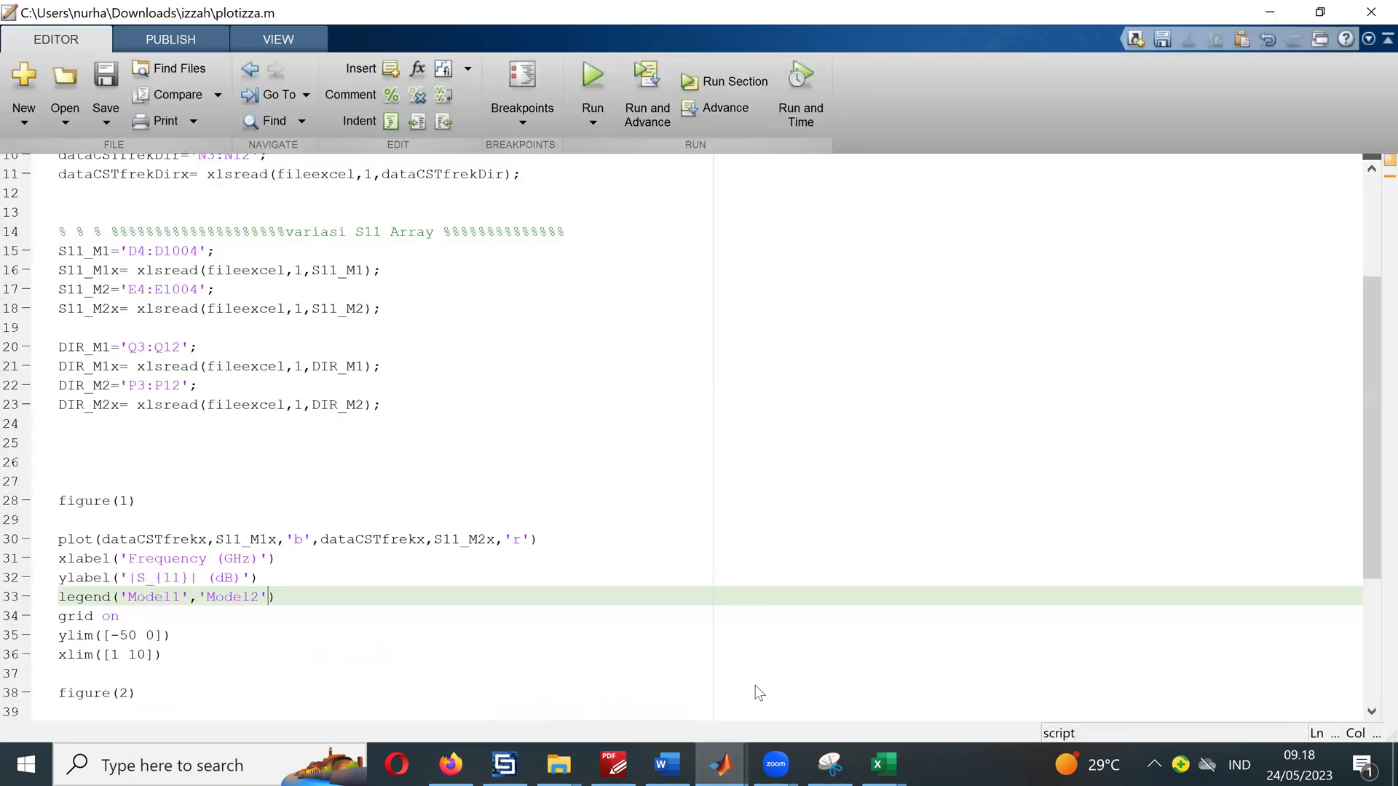
Step: Set the DIR_M1 range to 'O3:O12' in plotizza.m and run the script
click(145, 347)
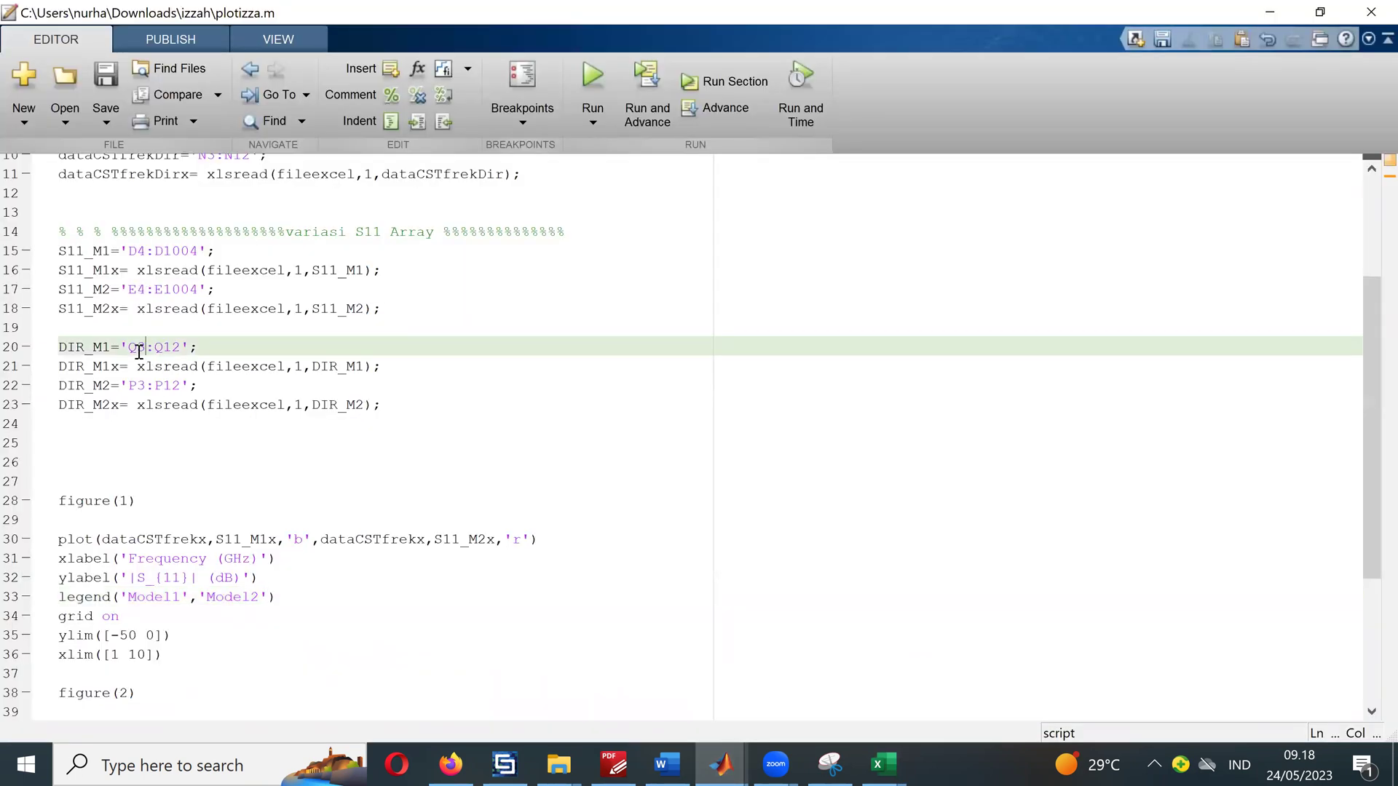
key(BackSpace)
text(O)
click(166, 346)
key(BackSpace)
text(O)
click(592, 113)
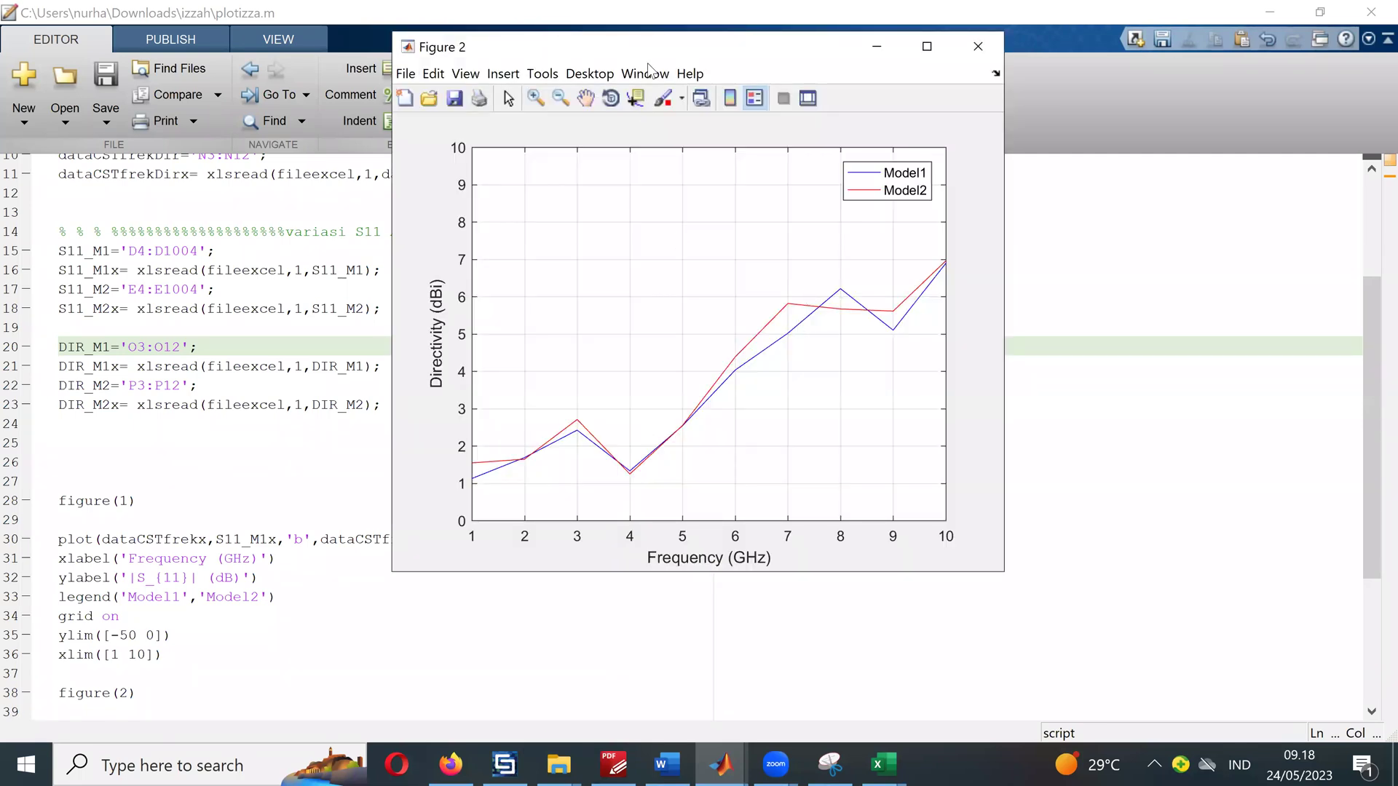
Step: Open the figure properties of the directivity plot in Figure 2
click(493, 80)
click(498, 77)
click(457, 76)
mouse_move(435, 75)
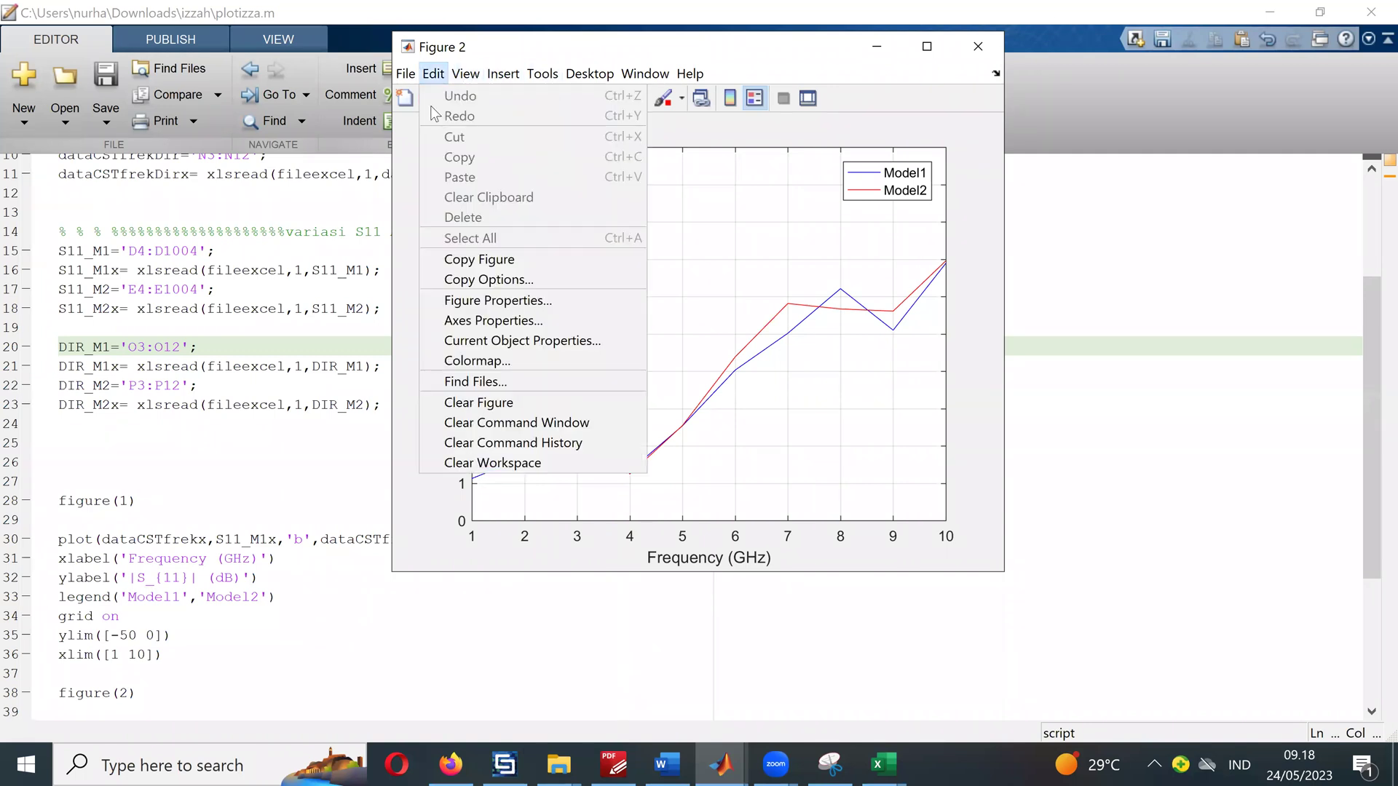
click(495, 302)
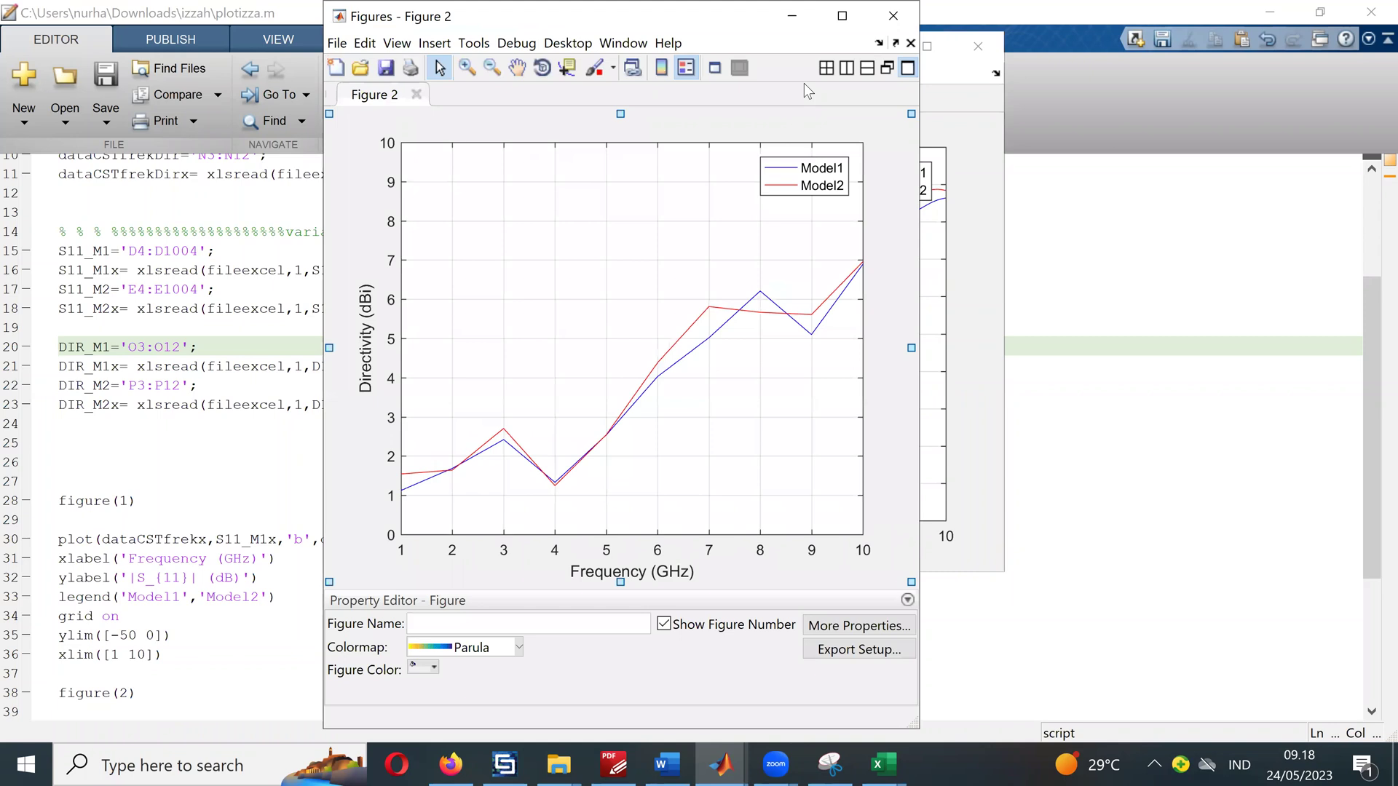
Step: Give the red Model2 line asterisk (*) markers and reduce their size
click(580, 348)
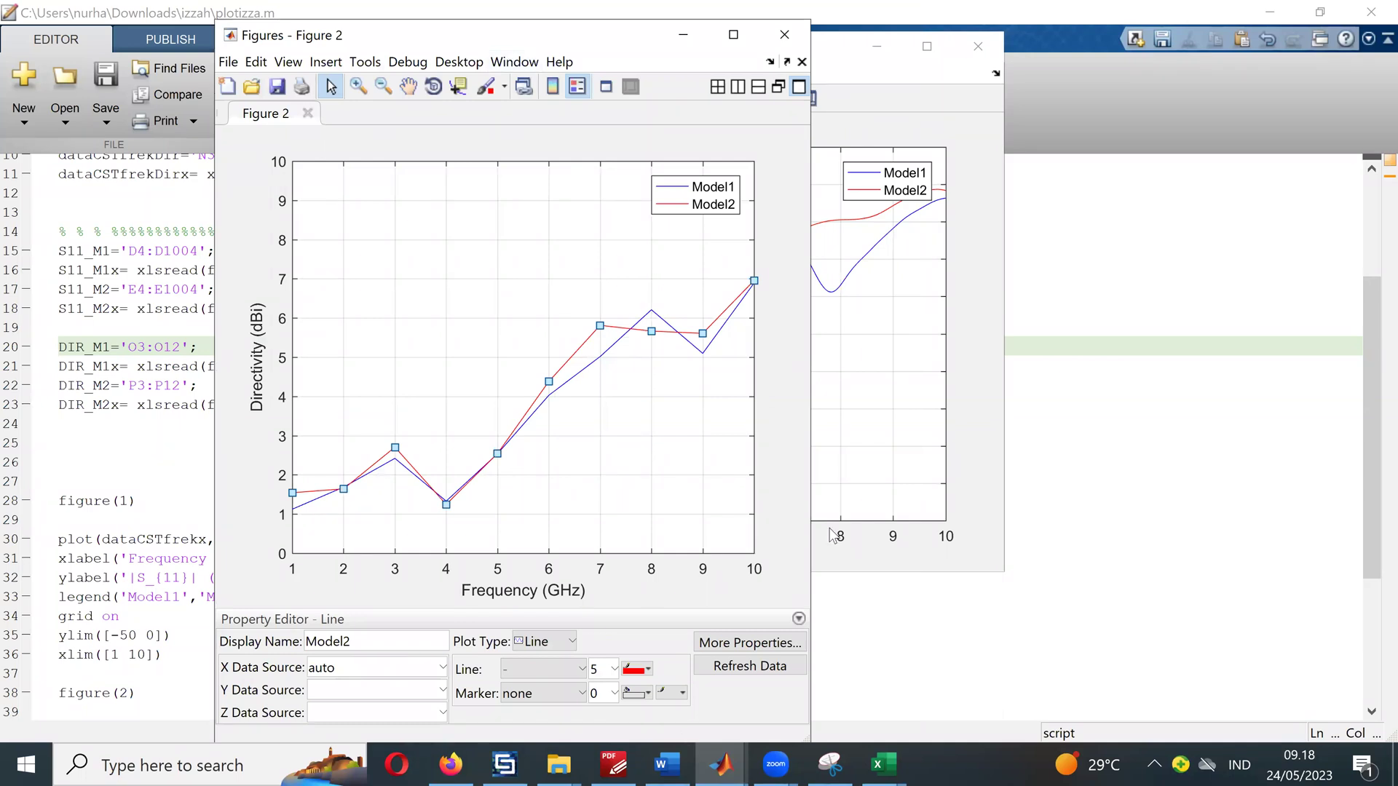
click(582, 694)
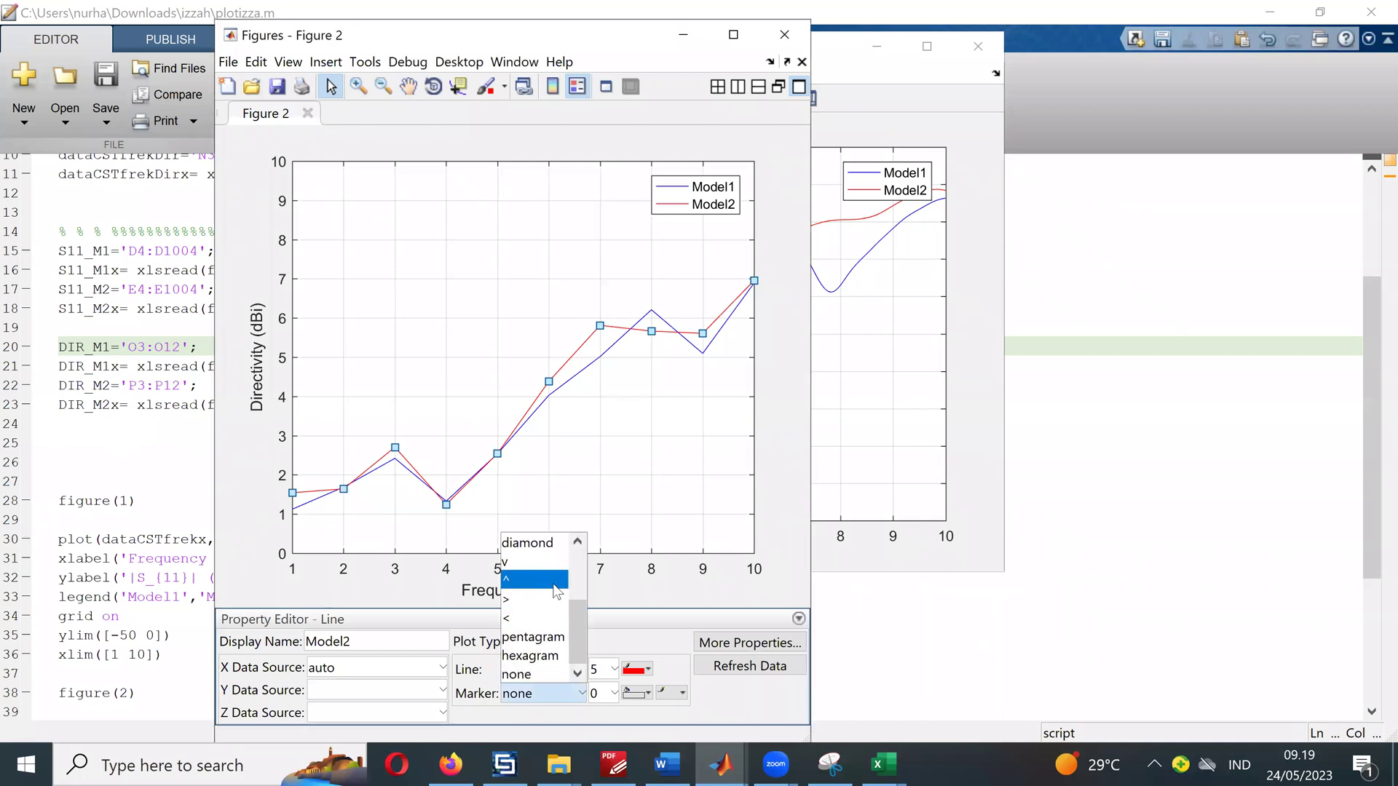
drag(581, 622, 591, 596)
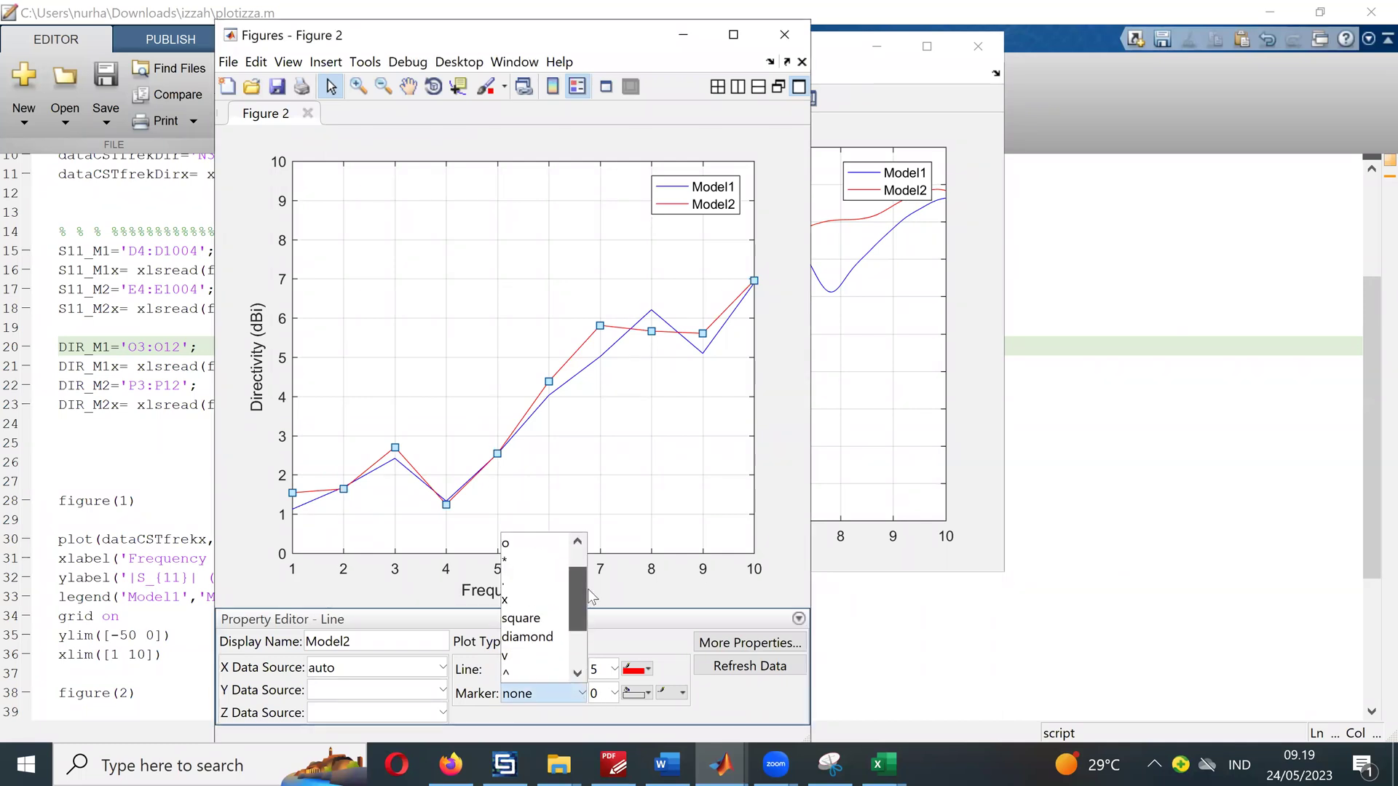
click(518, 560)
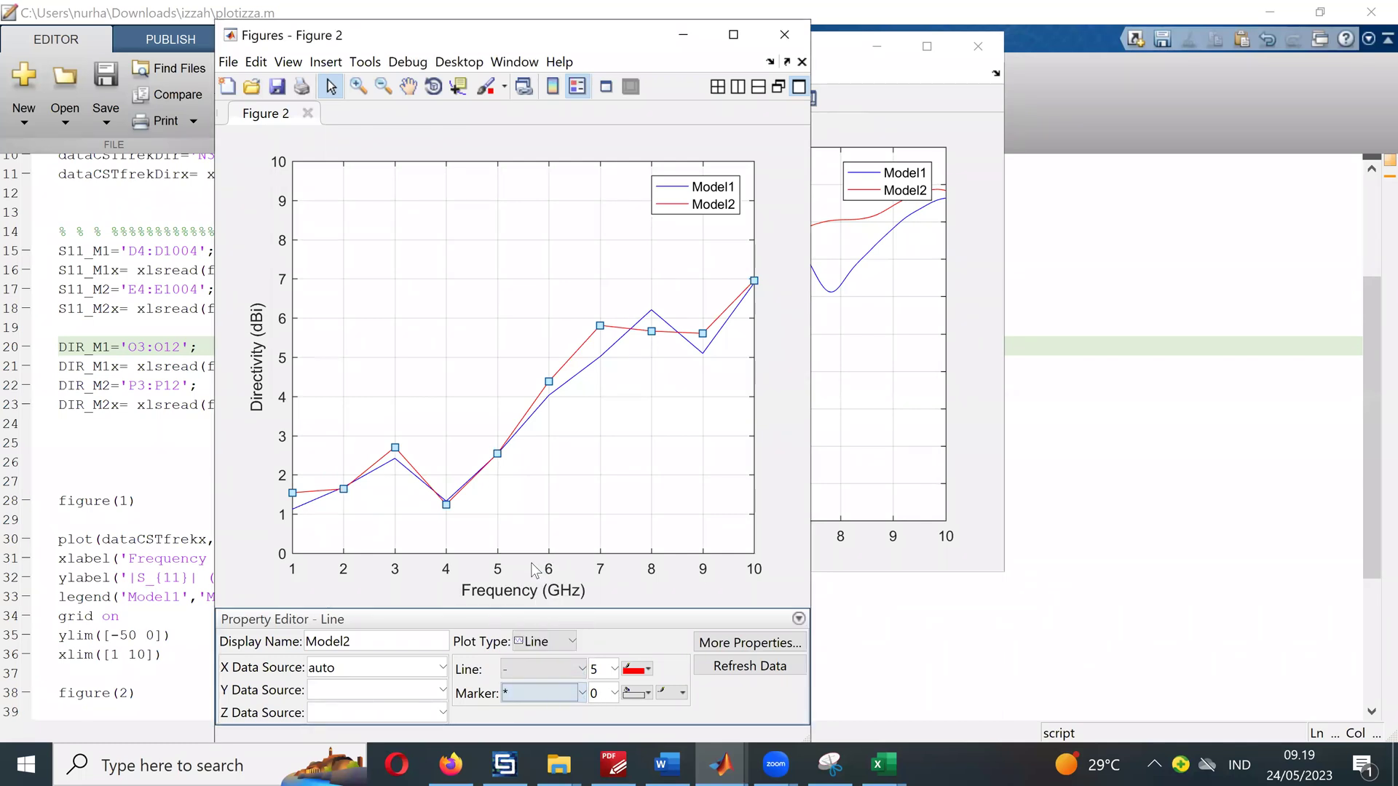
click(615, 692)
click(628, 523)
click(634, 626)
click(677, 578)
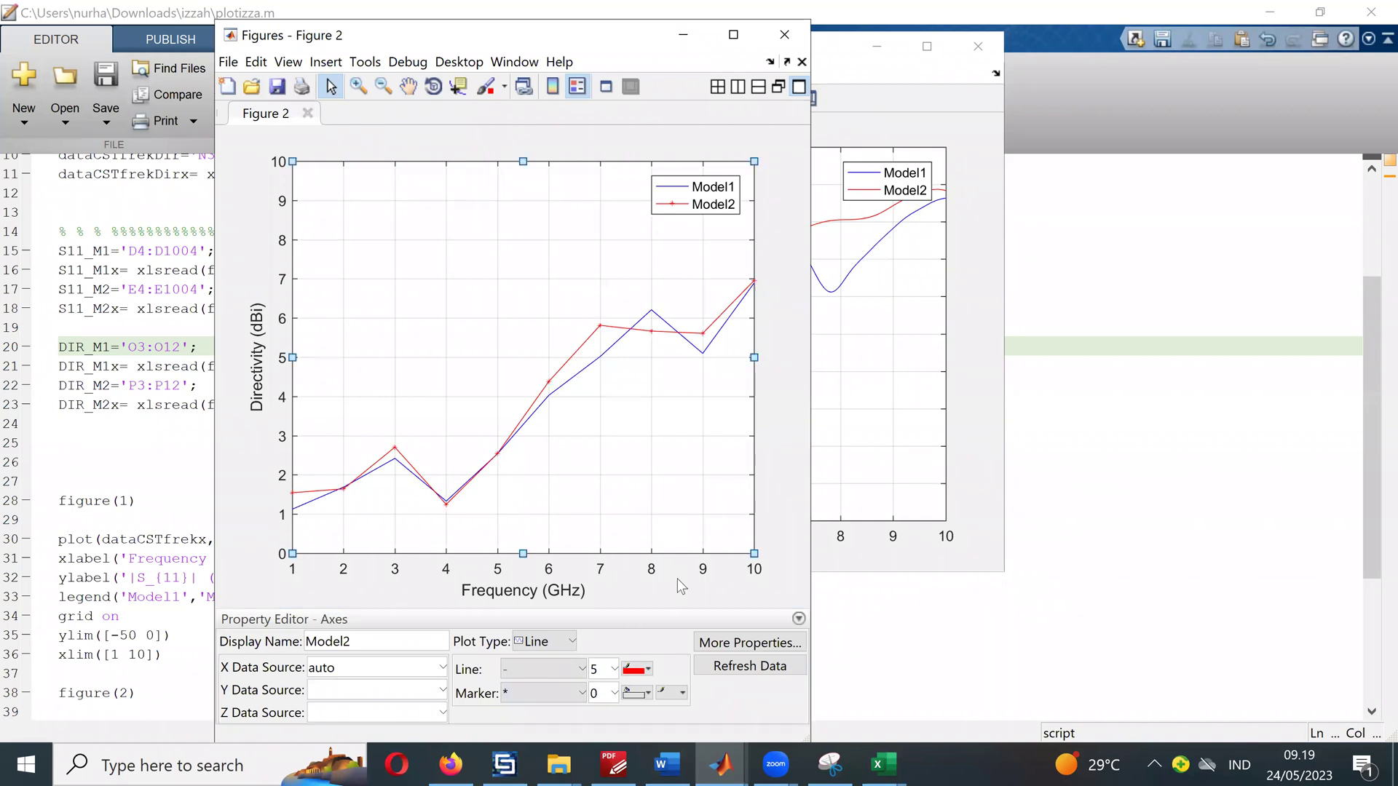
Step: Give the blue Model1 line upward triangle (^) markers with a marker size of 3.0
click(591, 371)
click(570, 696)
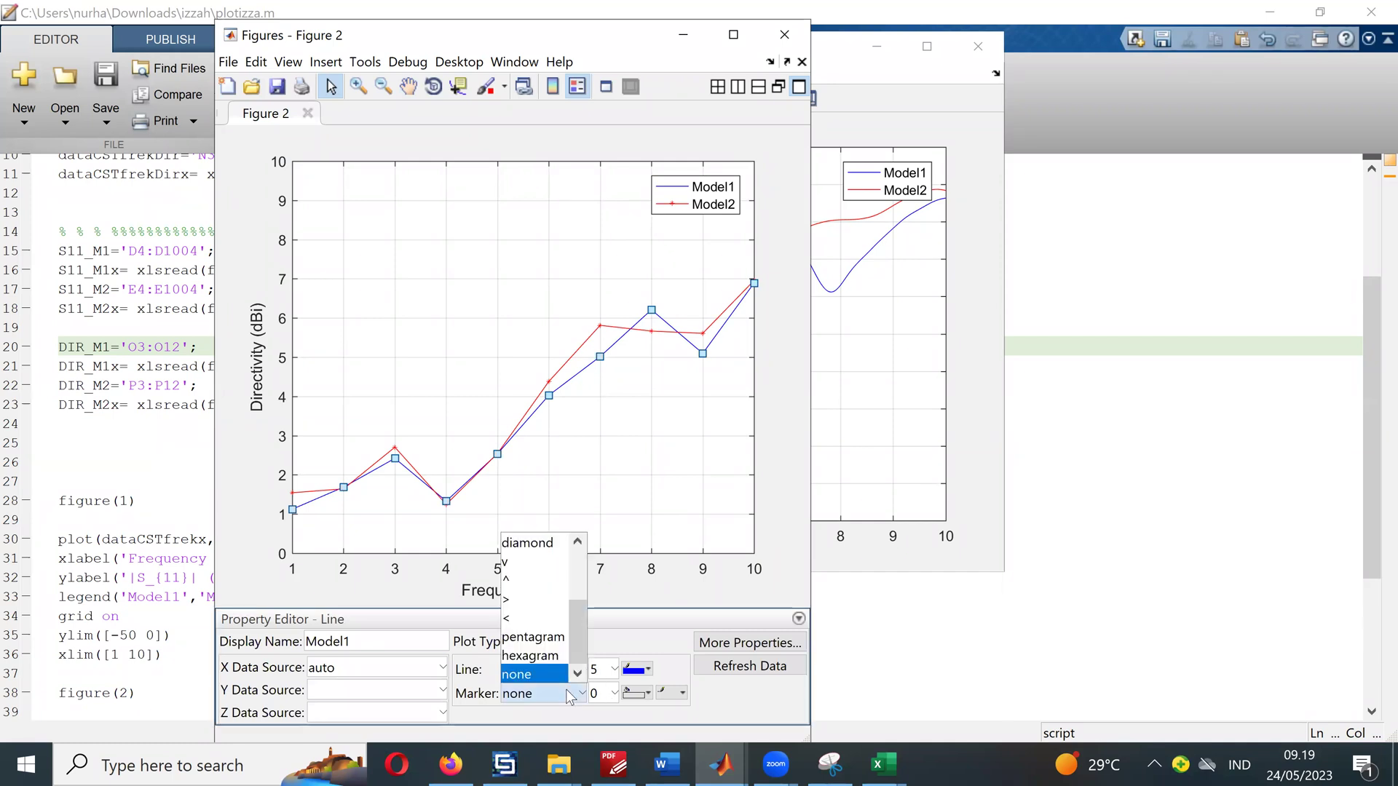
click(526, 581)
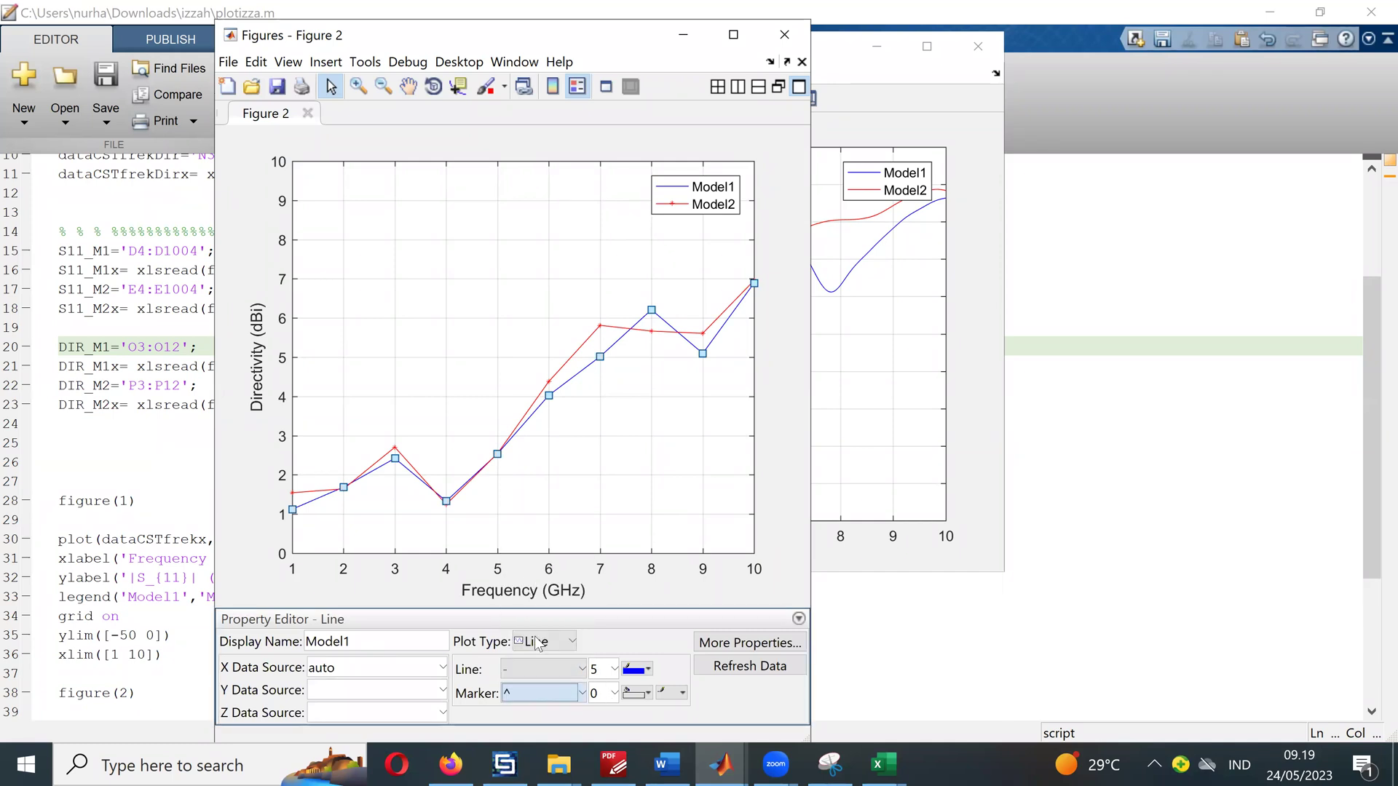
click(615, 693)
click(614, 693)
click(614, 693)
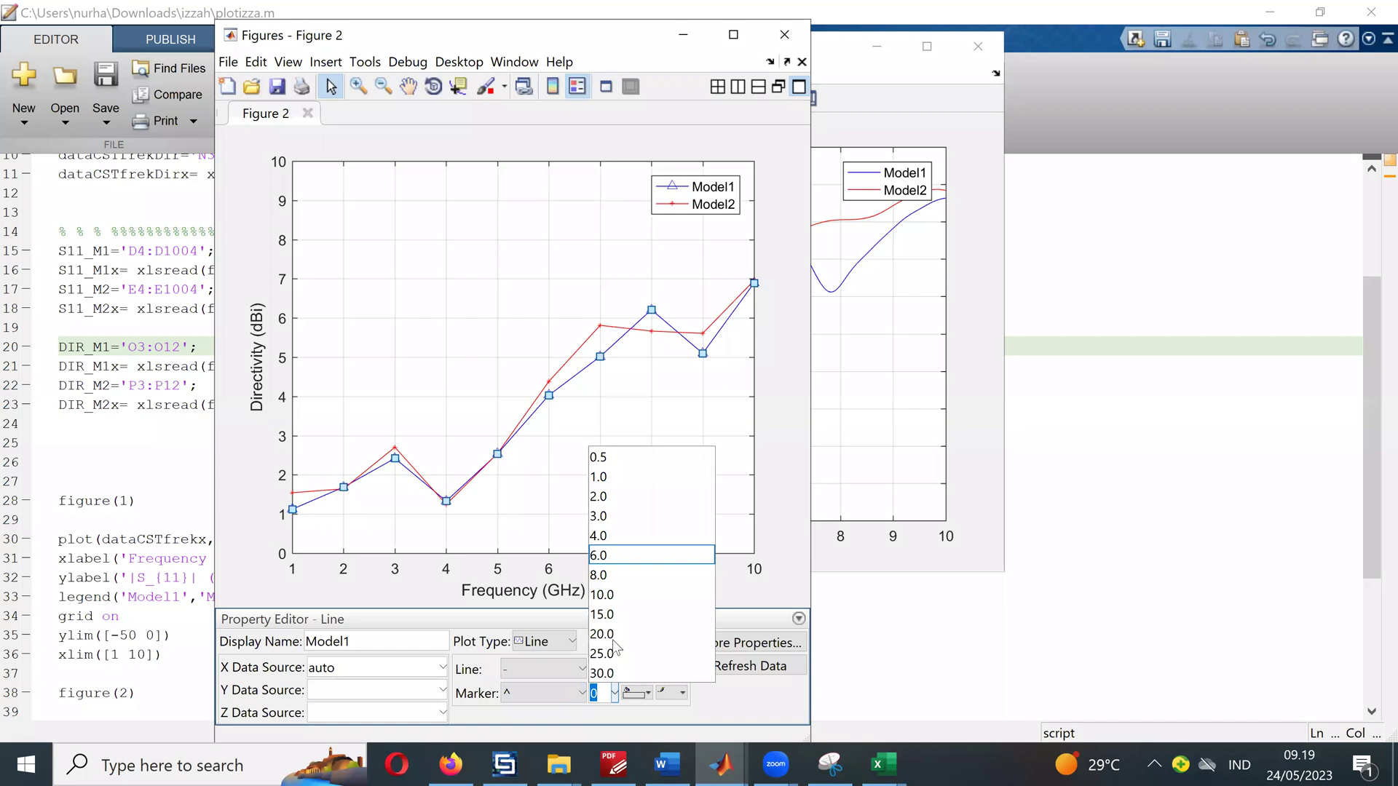
click(611, 514)
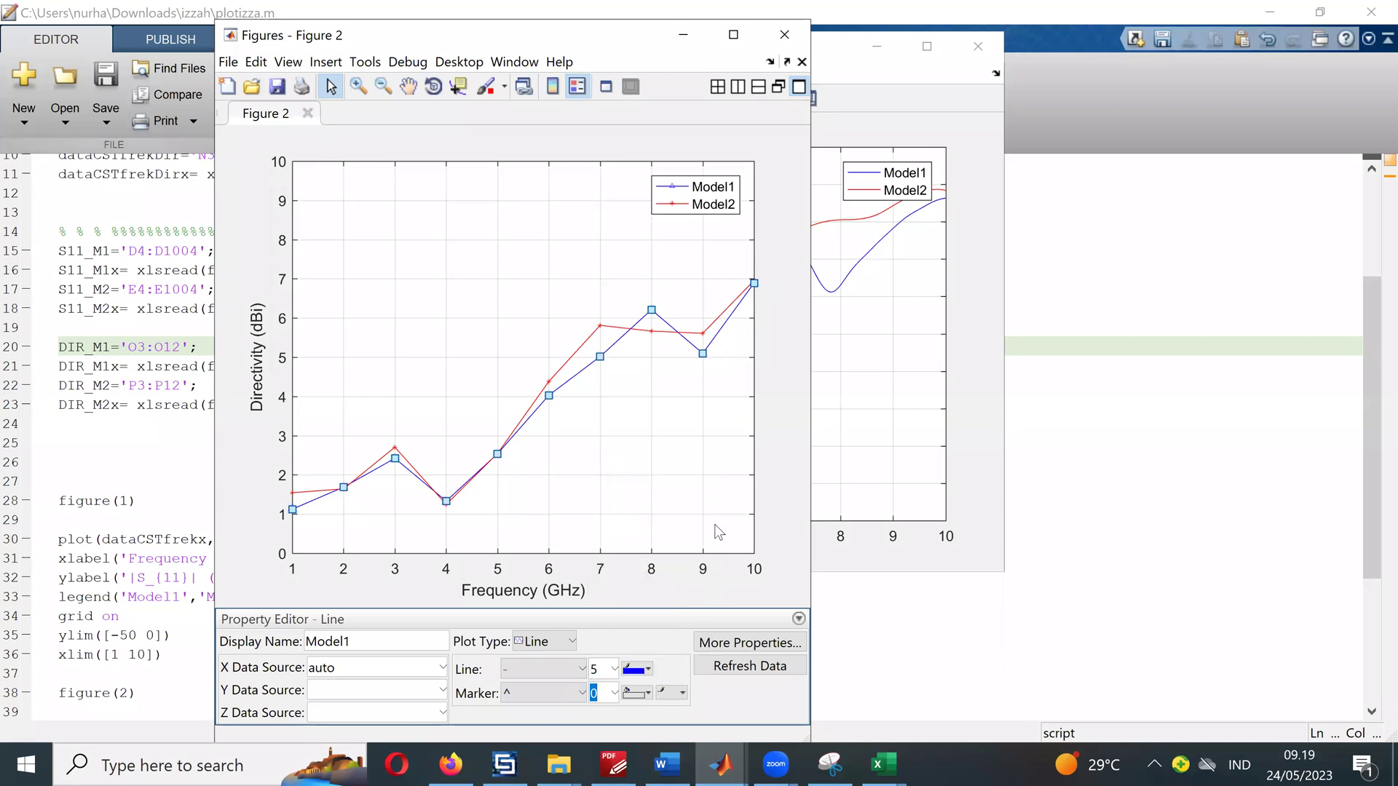
click(657, 431)
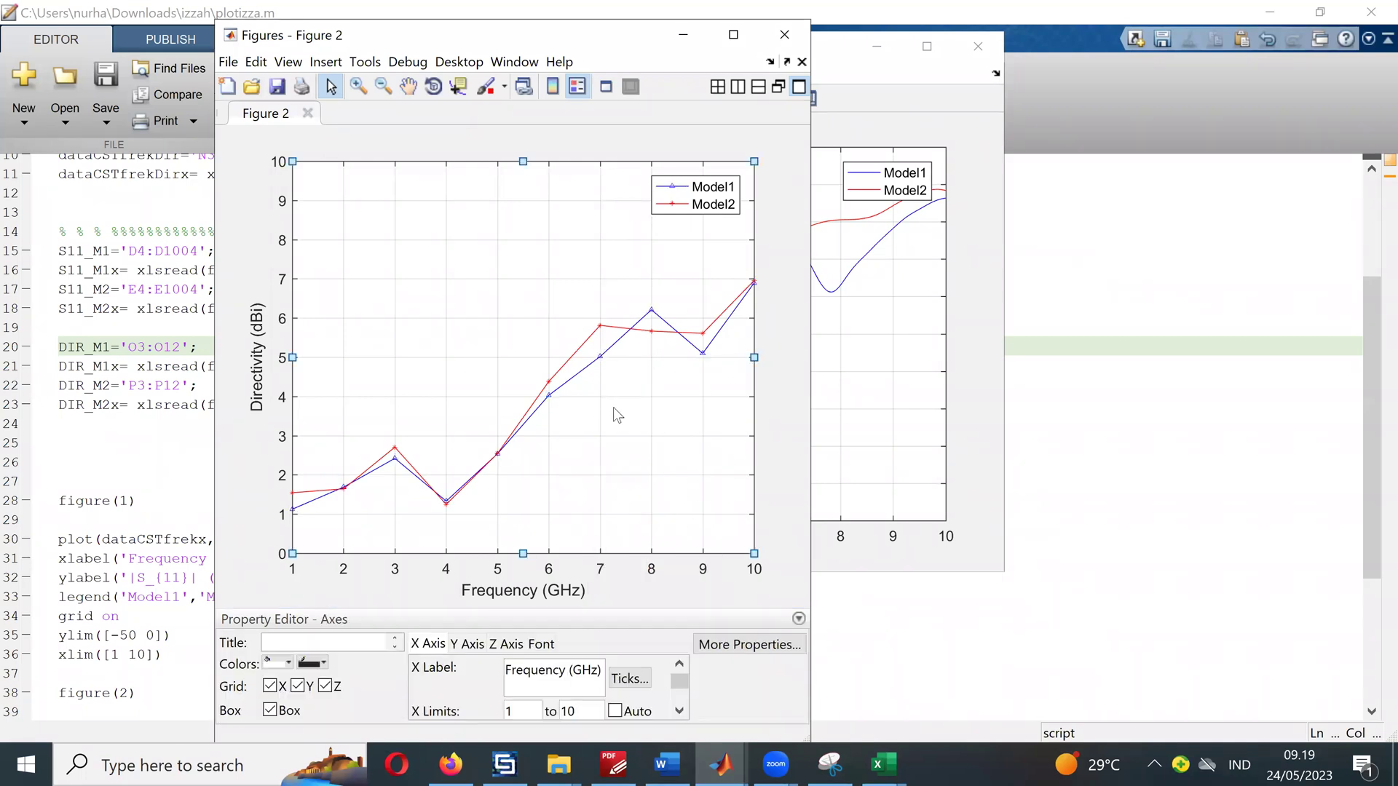
Step: Fill the Model1 line's triangle markers with blue and adjust their marker size
click(601, 359)
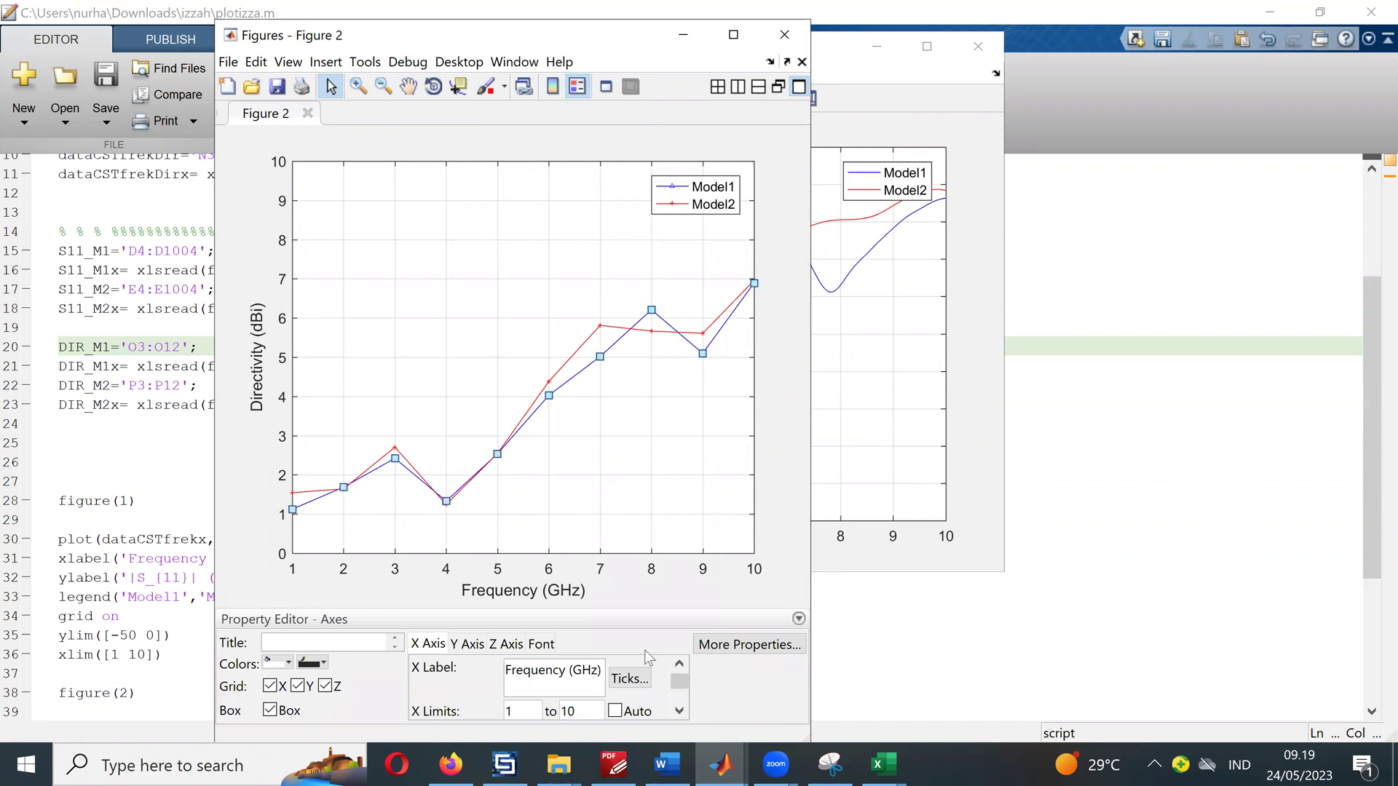
click(650, 689)
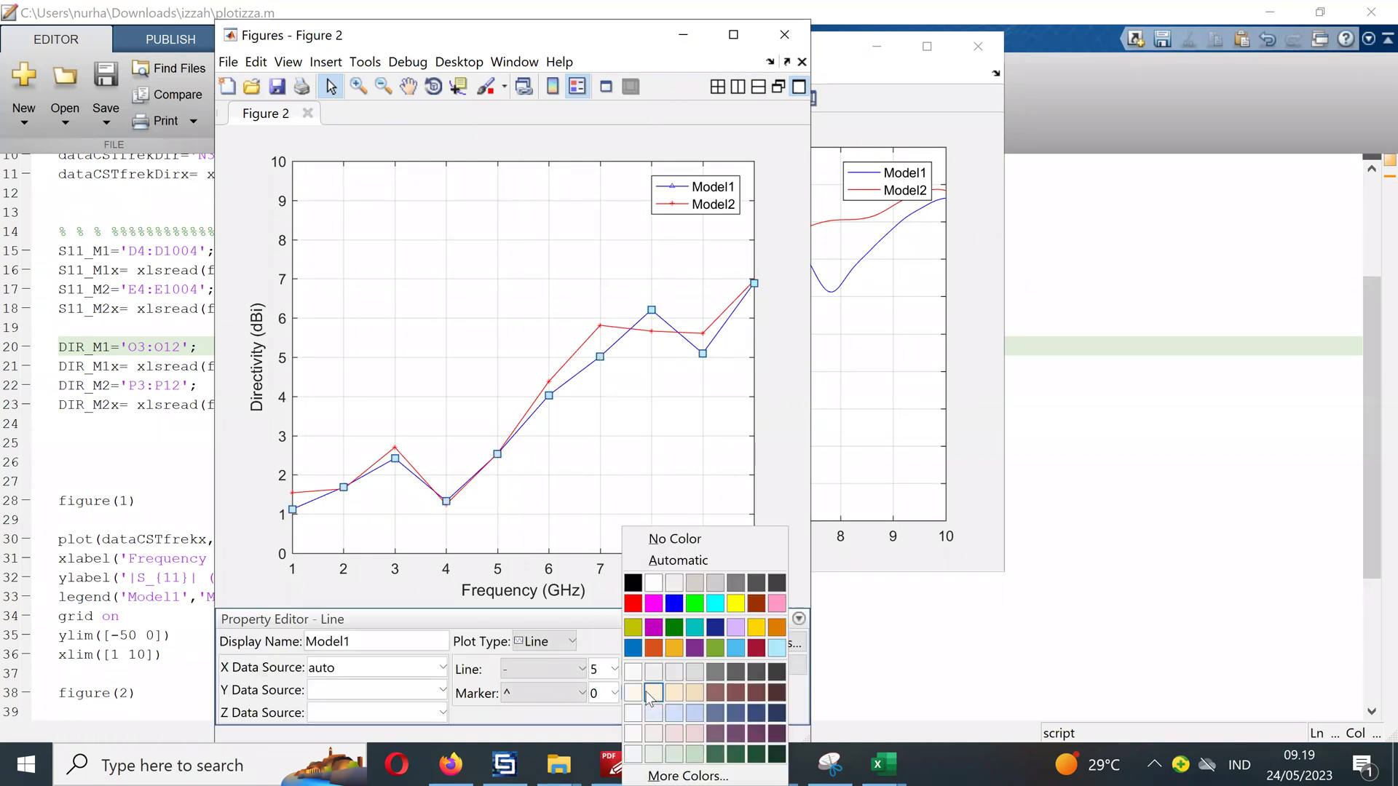
click(652, 637)
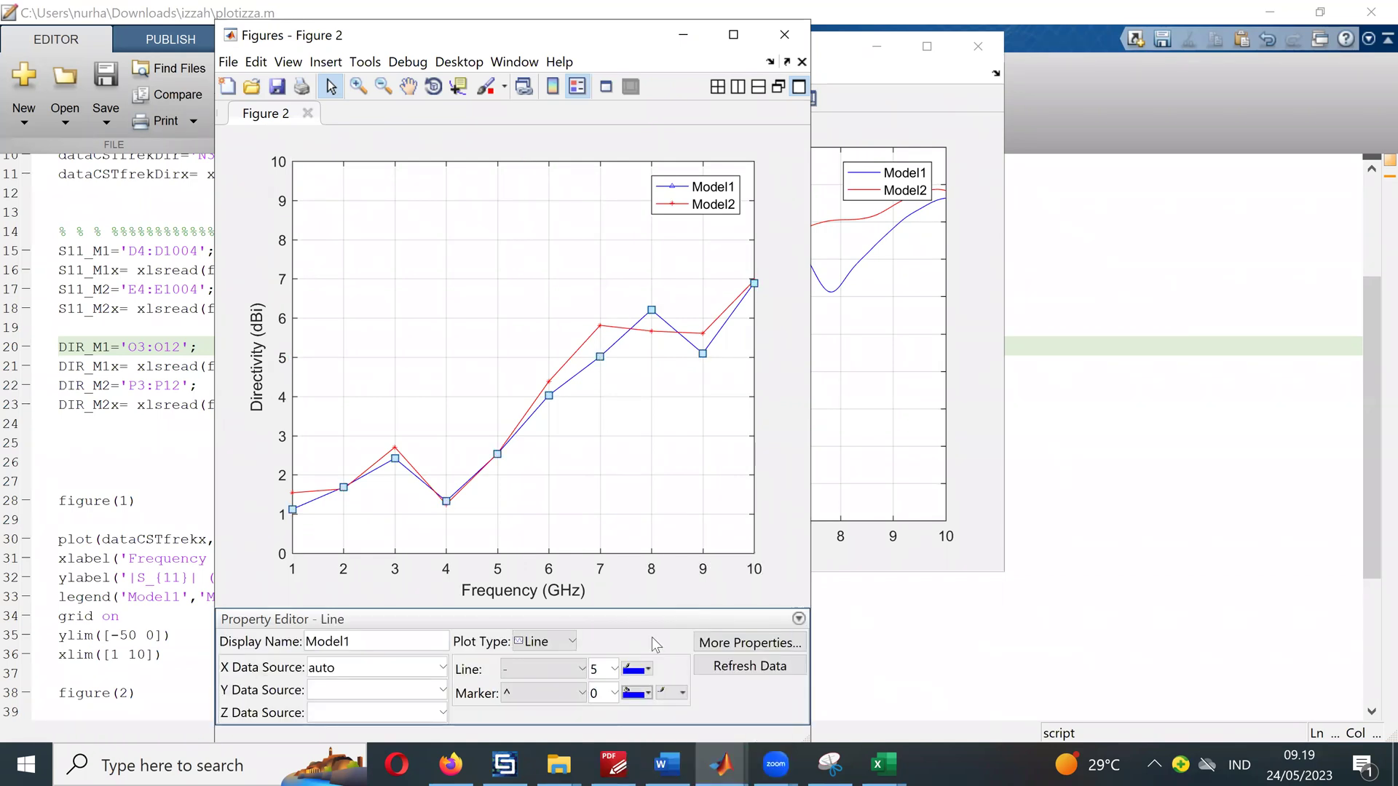
click(615, 692)
click(603, 517)
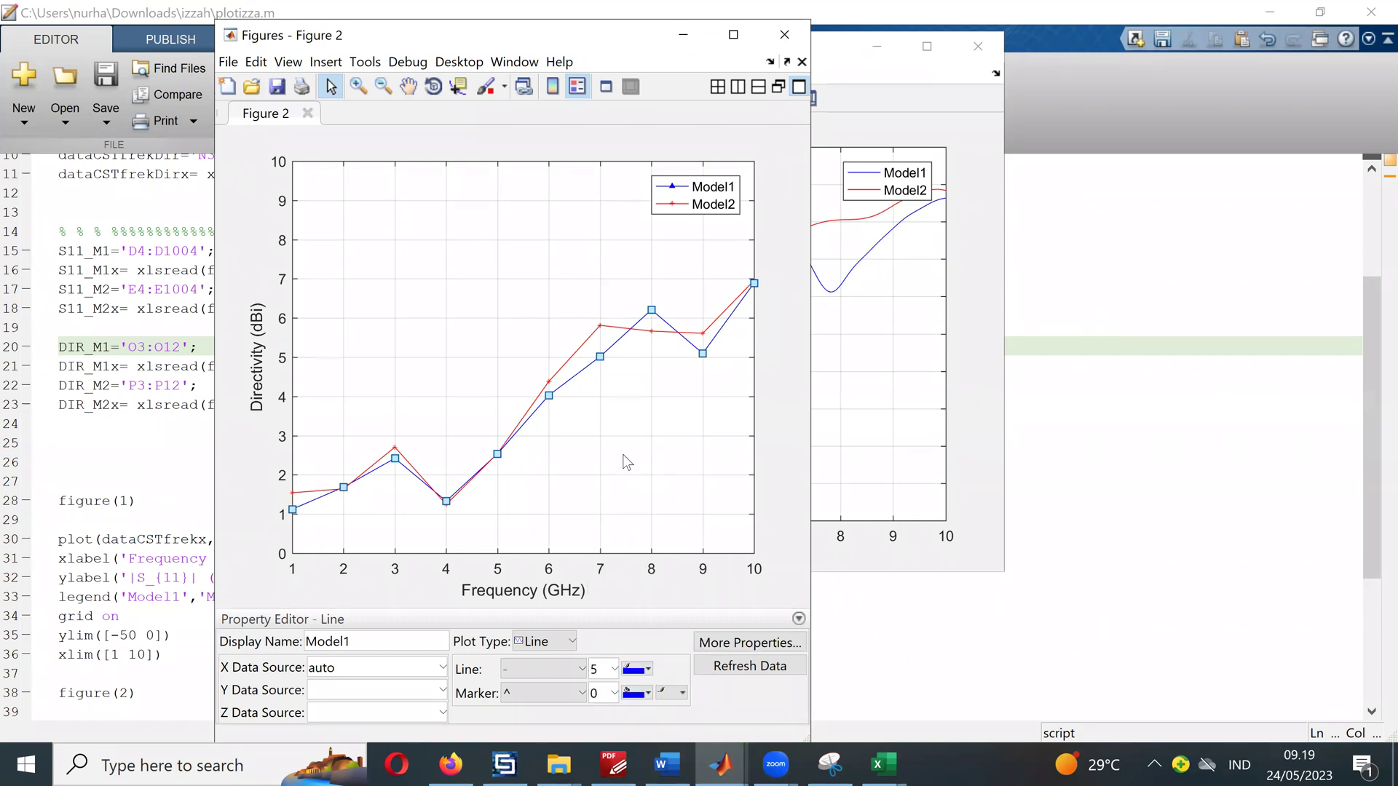
click(598, 341)
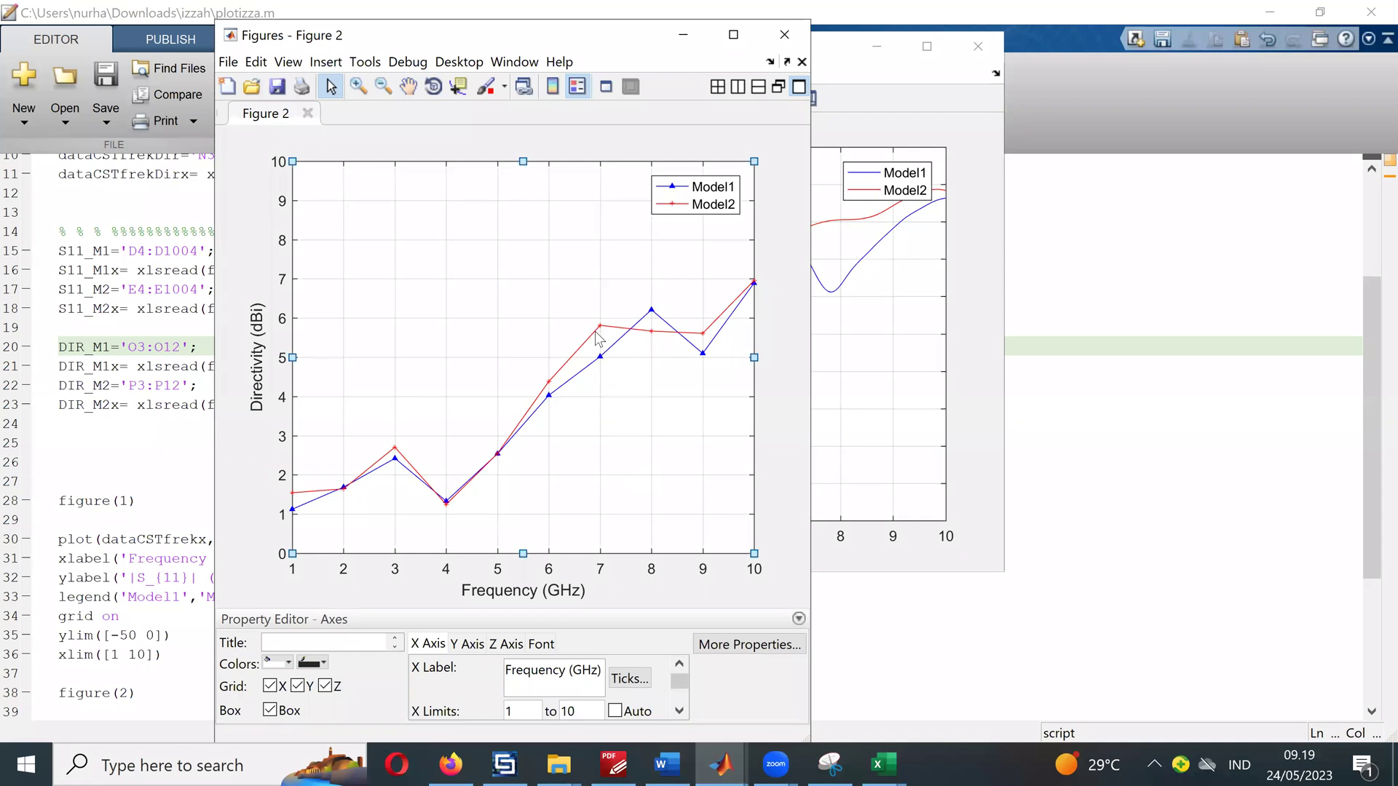
Step: Increase the line width of the red Model2 directivity curve
click(596, 334)
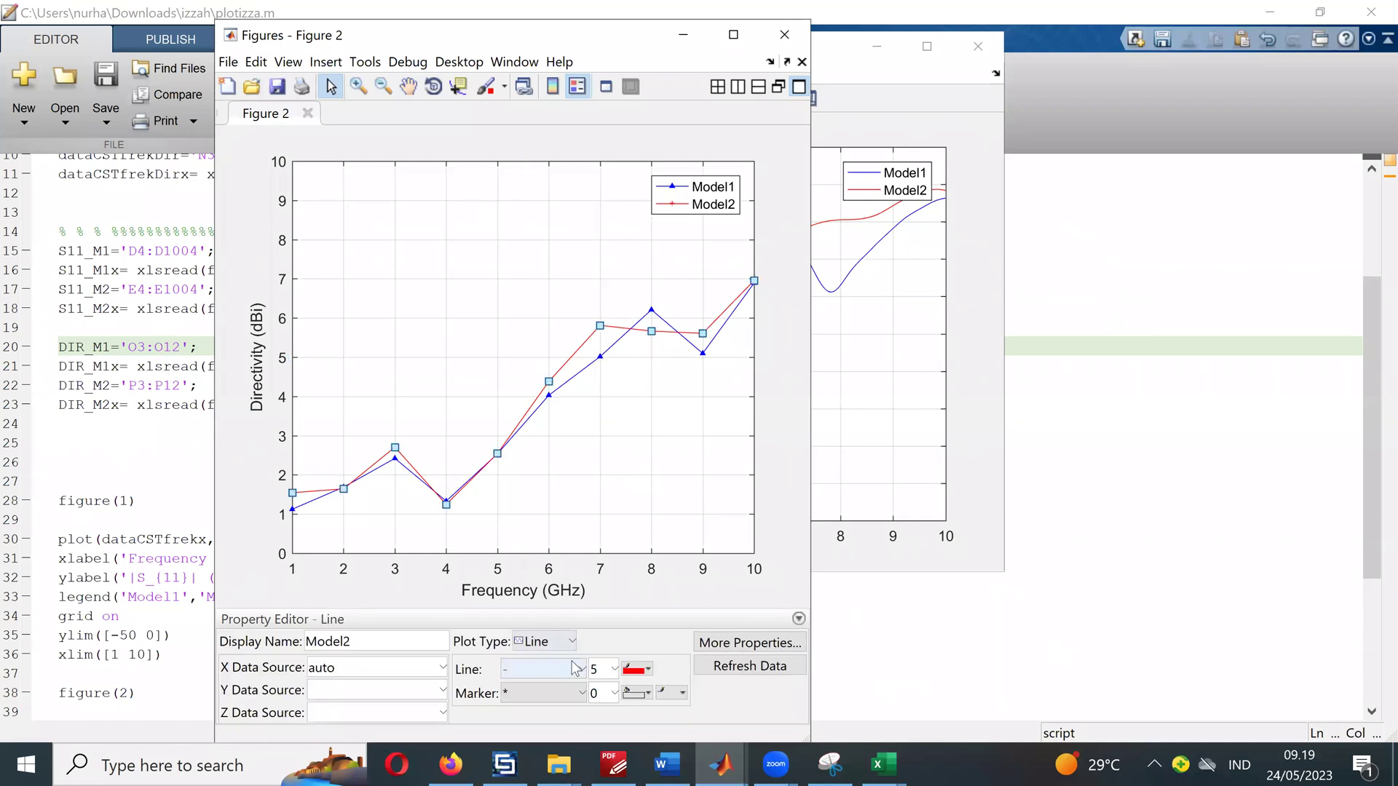
click(611, 670)
click(618, 453)
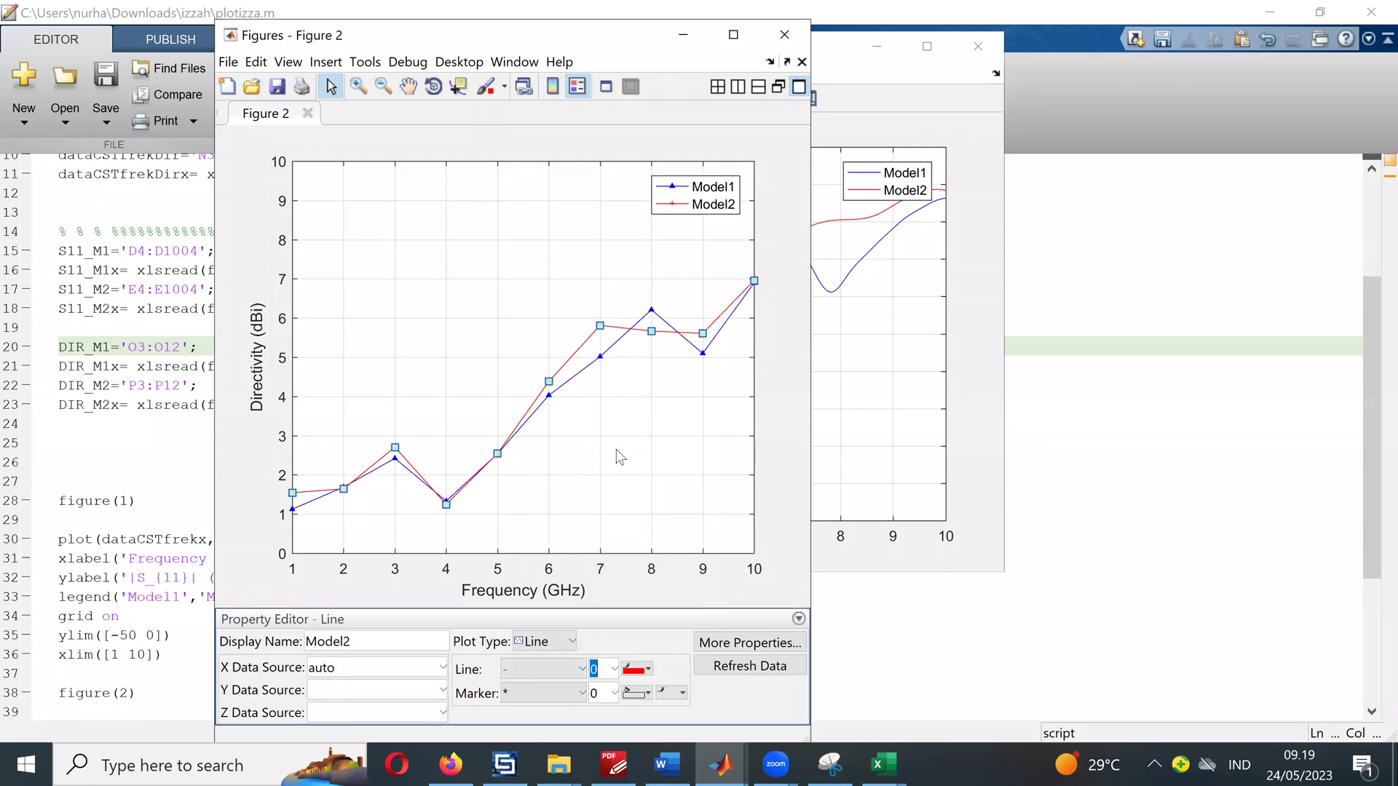
click(603, 513)
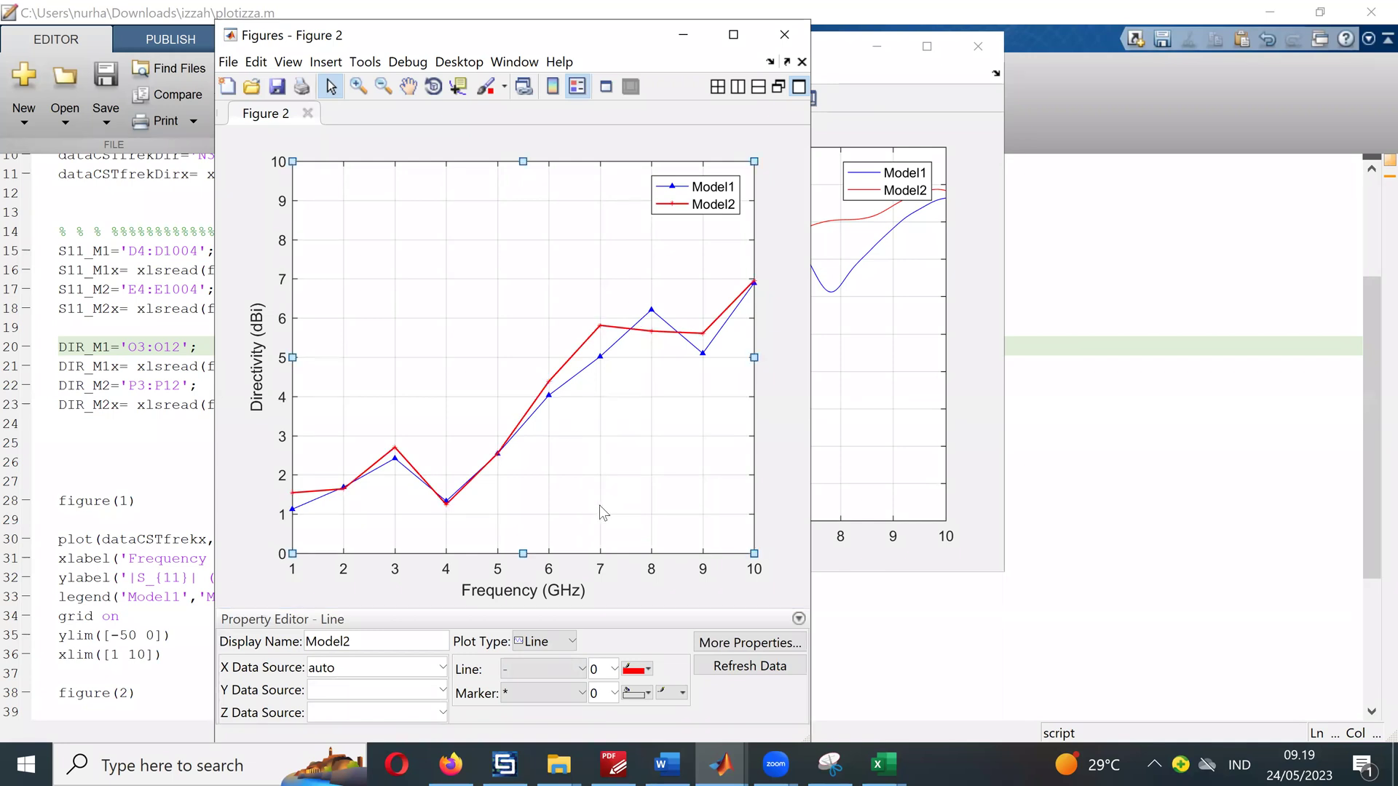
Step: Enlarge the asterisk markers on the red Model2 curve
click(547, 384)
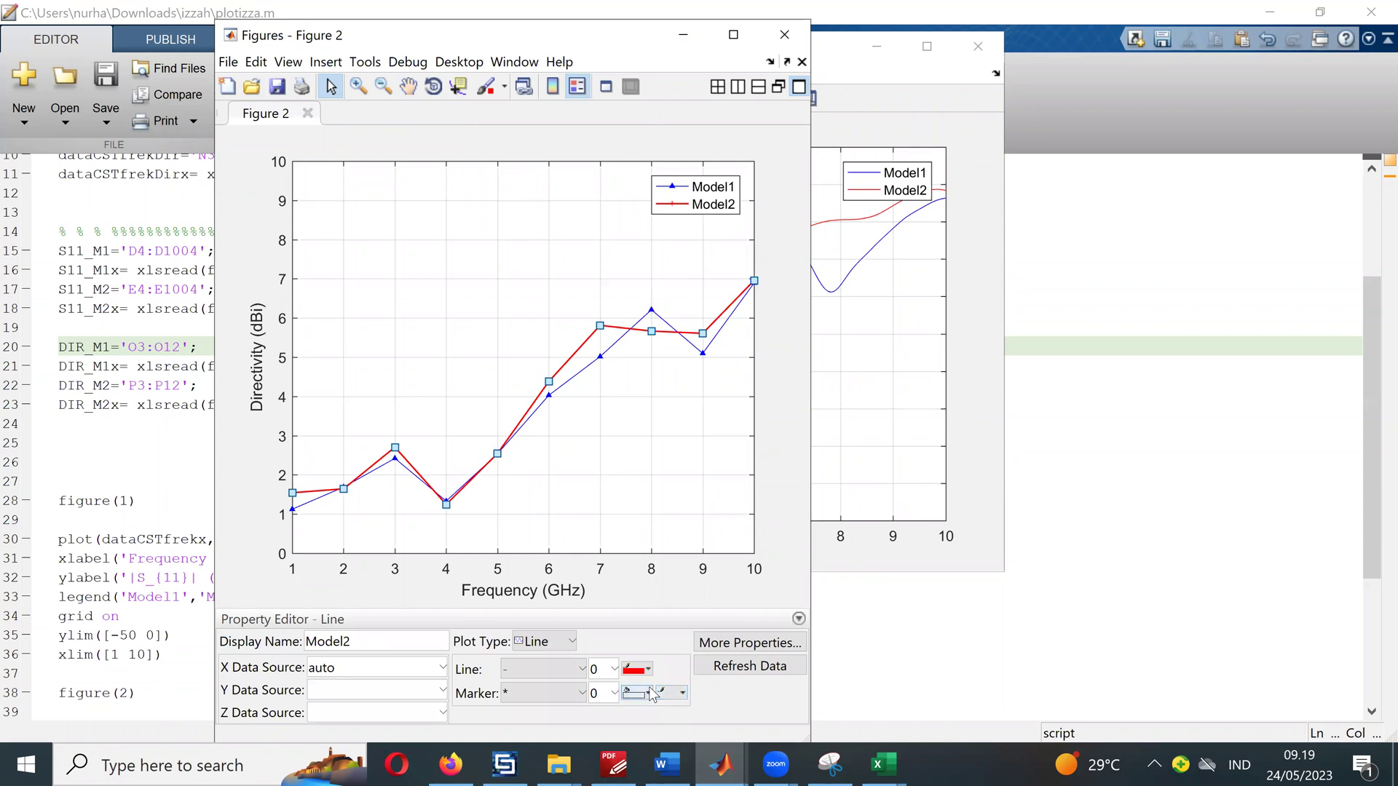
click(648, 693)
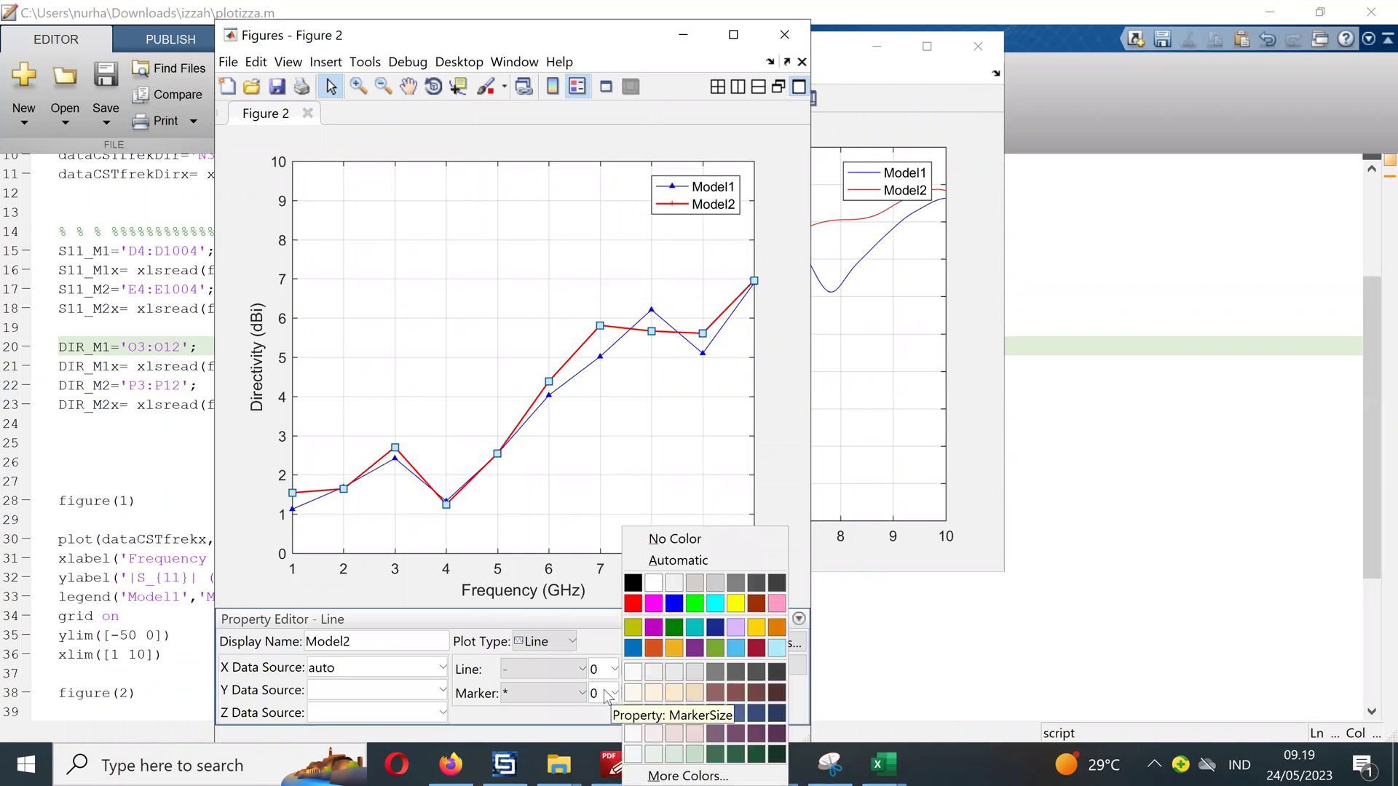
click(613, 693)
click(614, 575)
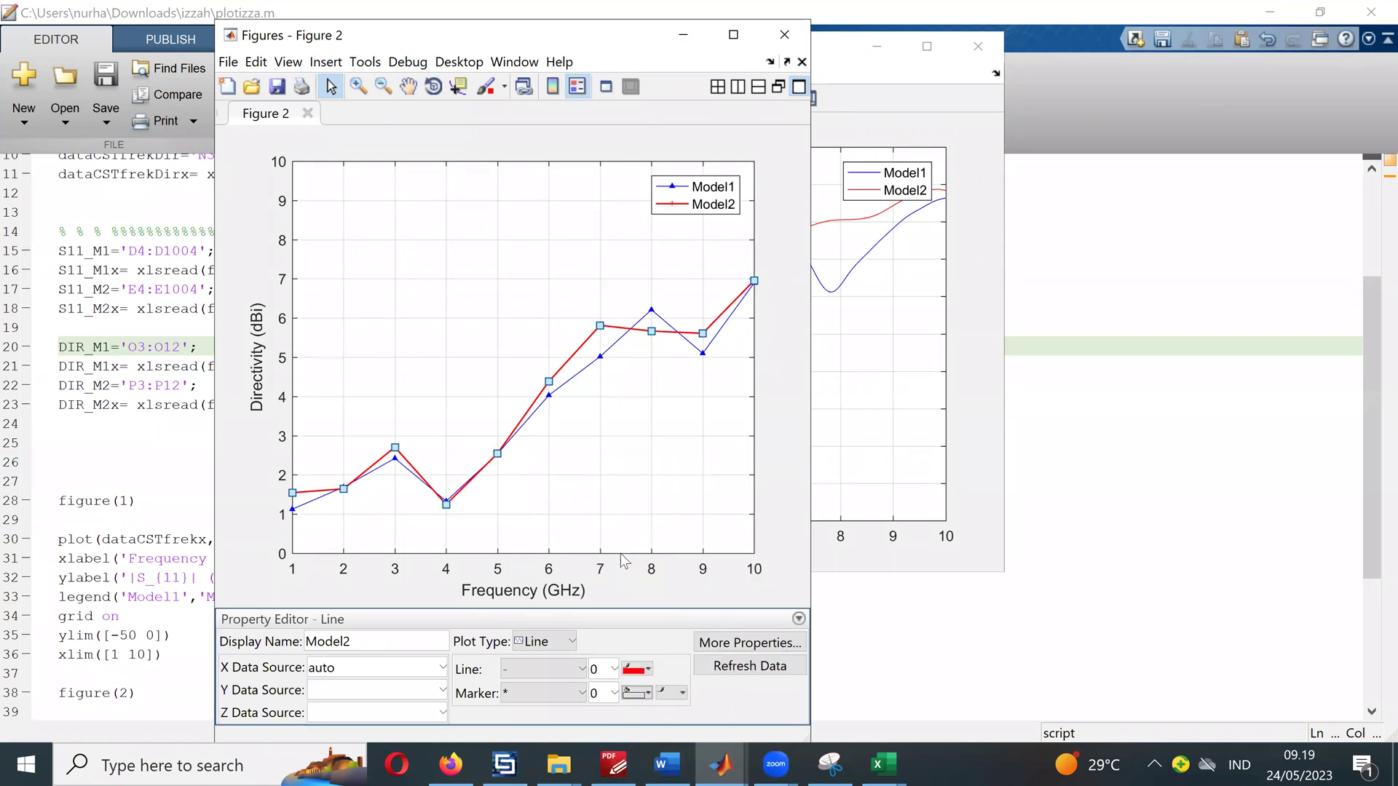
click(671, 513)
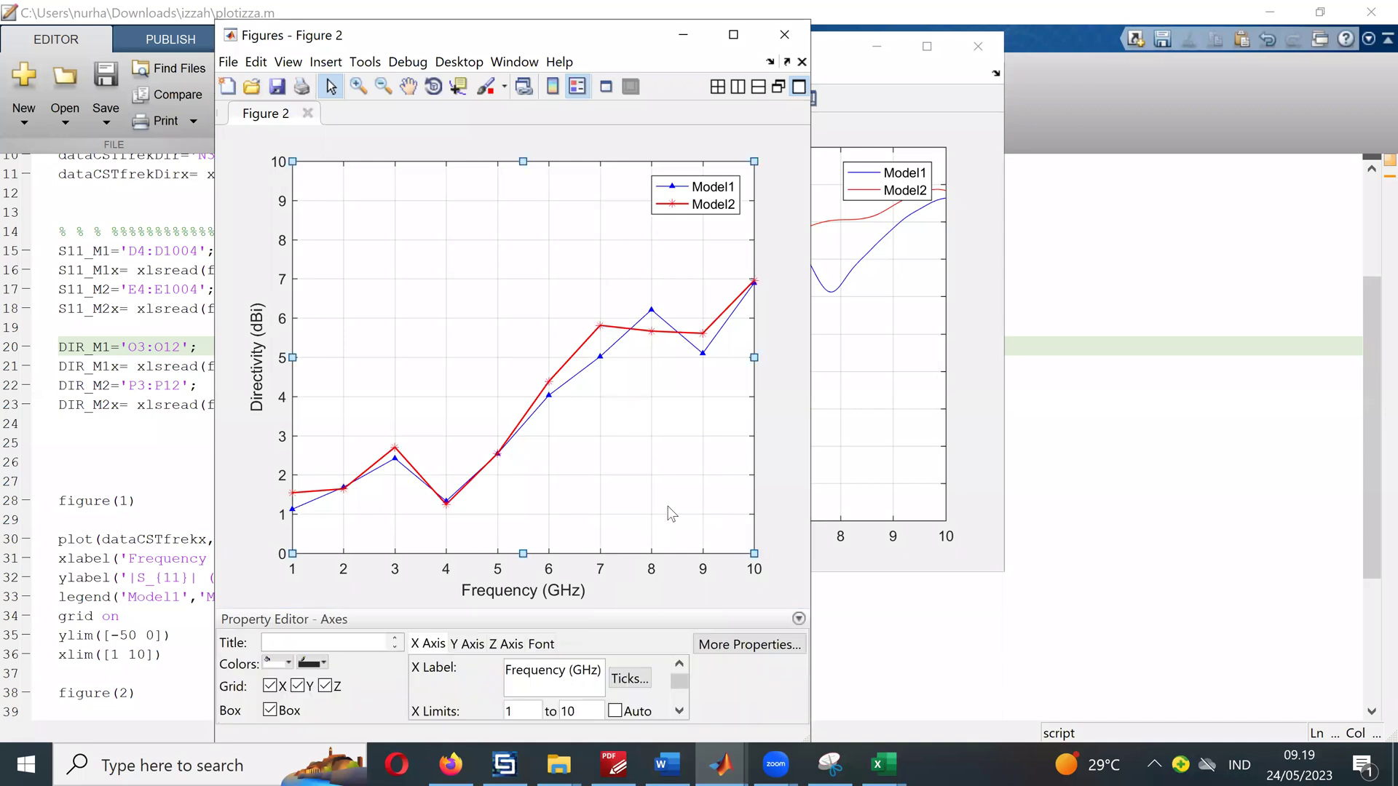